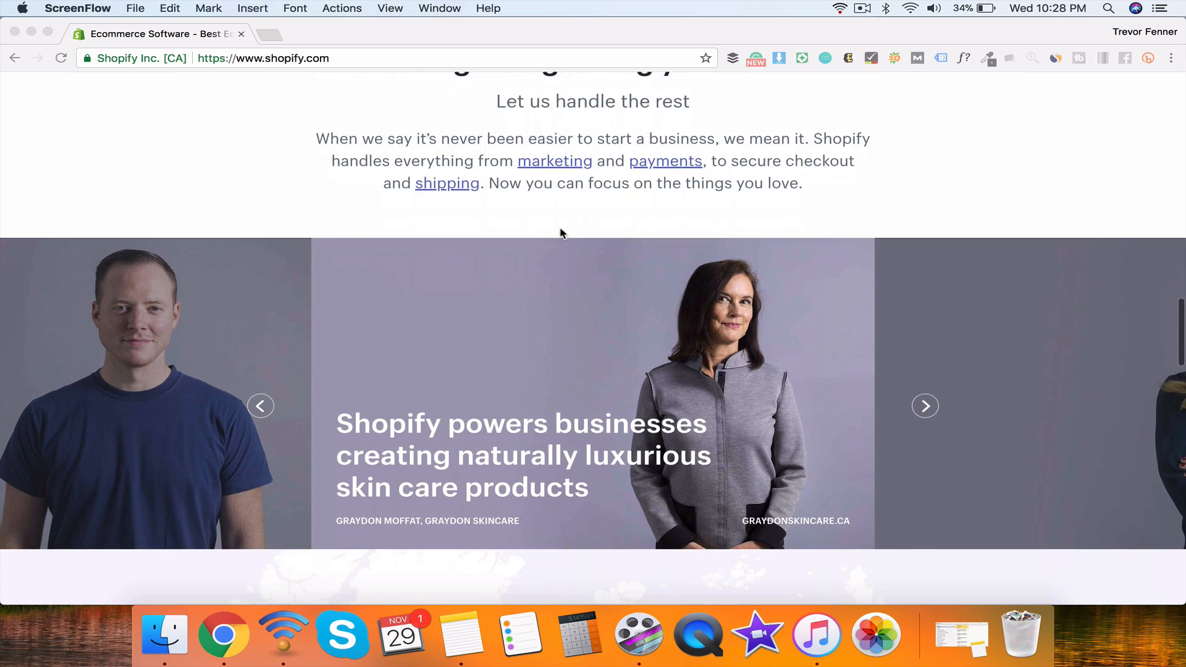
Step: Browse down the Shopify homepage, then return to the top
{"action": "scroll", "coordinate": [561, 231], "scroll_direction": "down", "scroll_amount": 8}
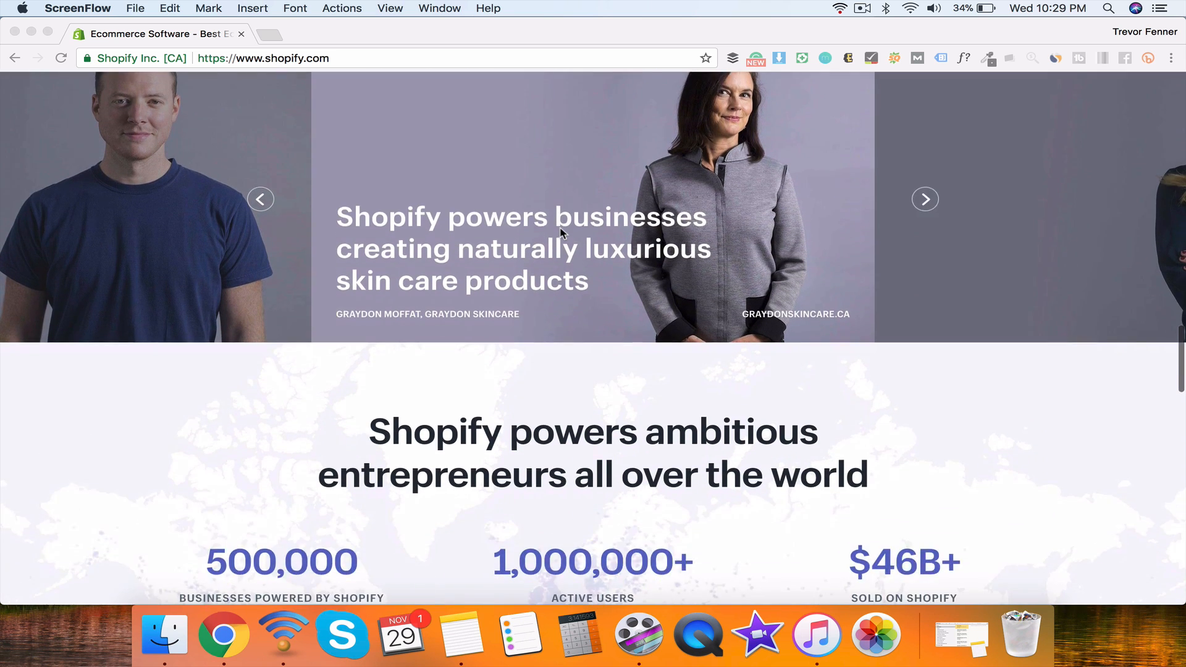
{"action": "scroll", "coordinate": [560, 232], "scroll_direction": "down", "scroll_amount": 9}
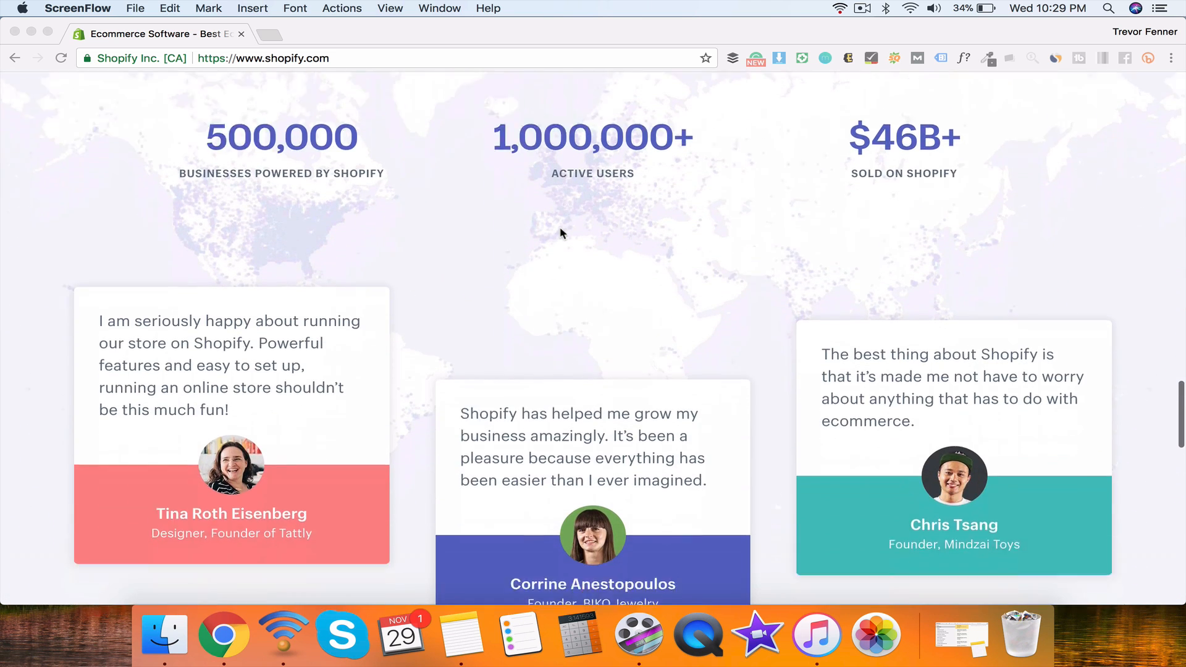
{"action": "scroll", "coordinate": [563, 233], "scroll_direction": "down", "scroll_amount": 13}
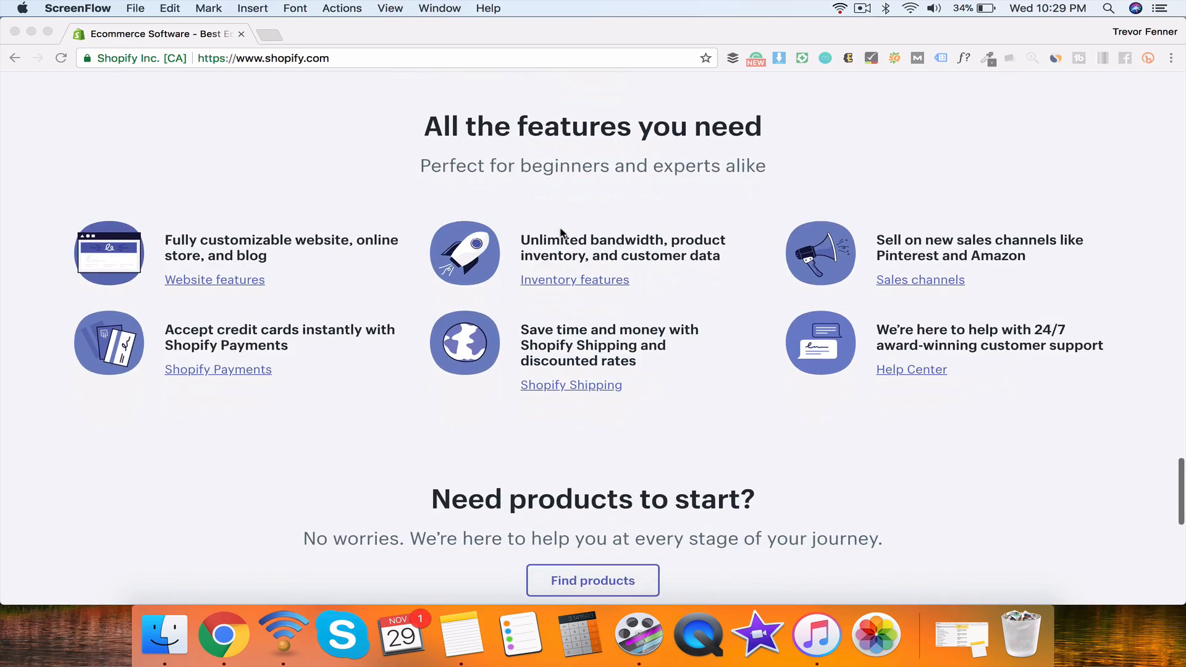
{"action": "scroll", "coordinate": [563, 233], "scroll_direction": "down", "scroll_amount": 1}
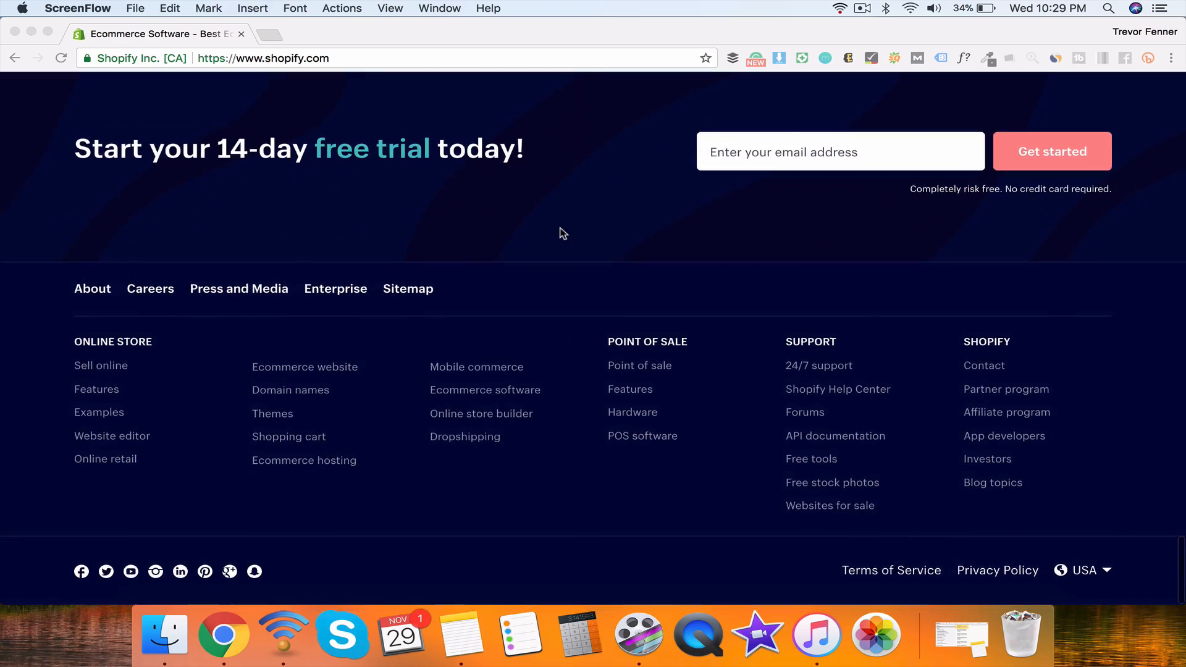
{"action": "key", "text": "Home"}
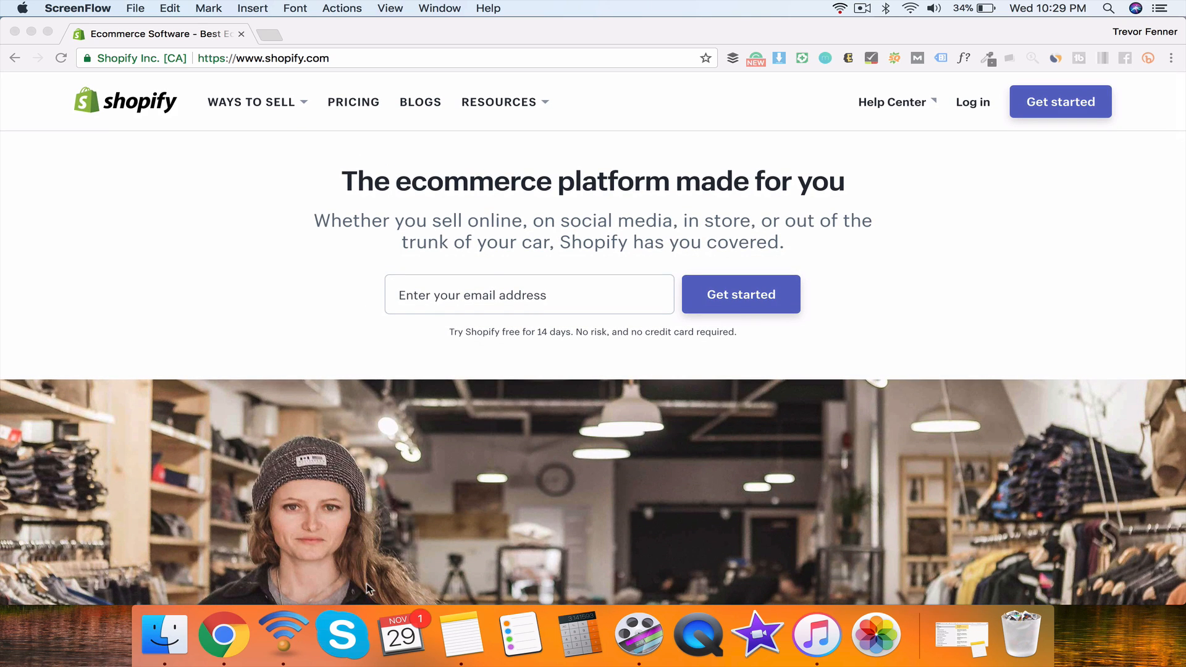
{"action": "left_click", "coordinate": [426, 150]}
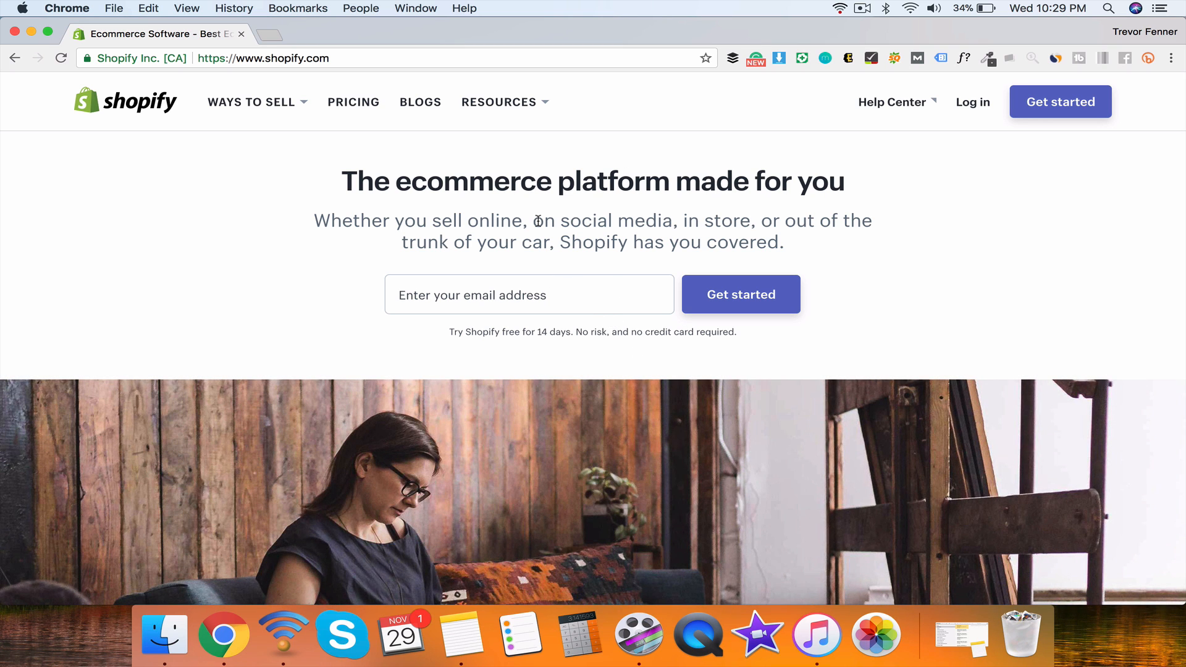
Step: Enter the user's email address and submit it with Get started
{"action": "left_click", "coordinate": [567, 304]}
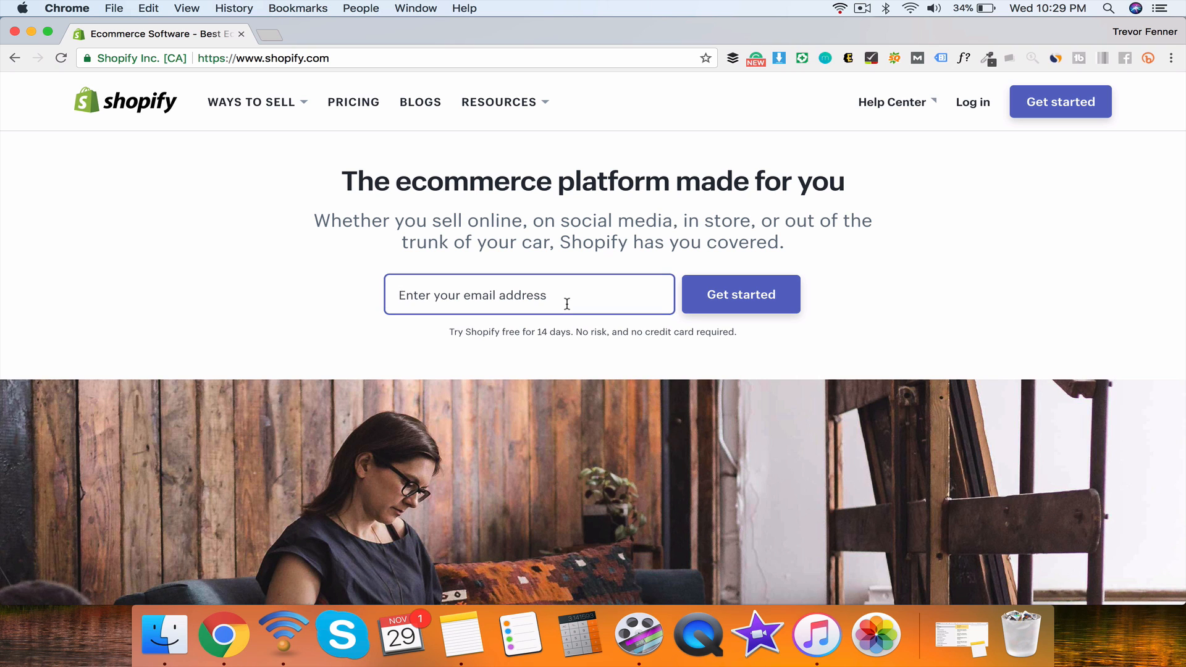
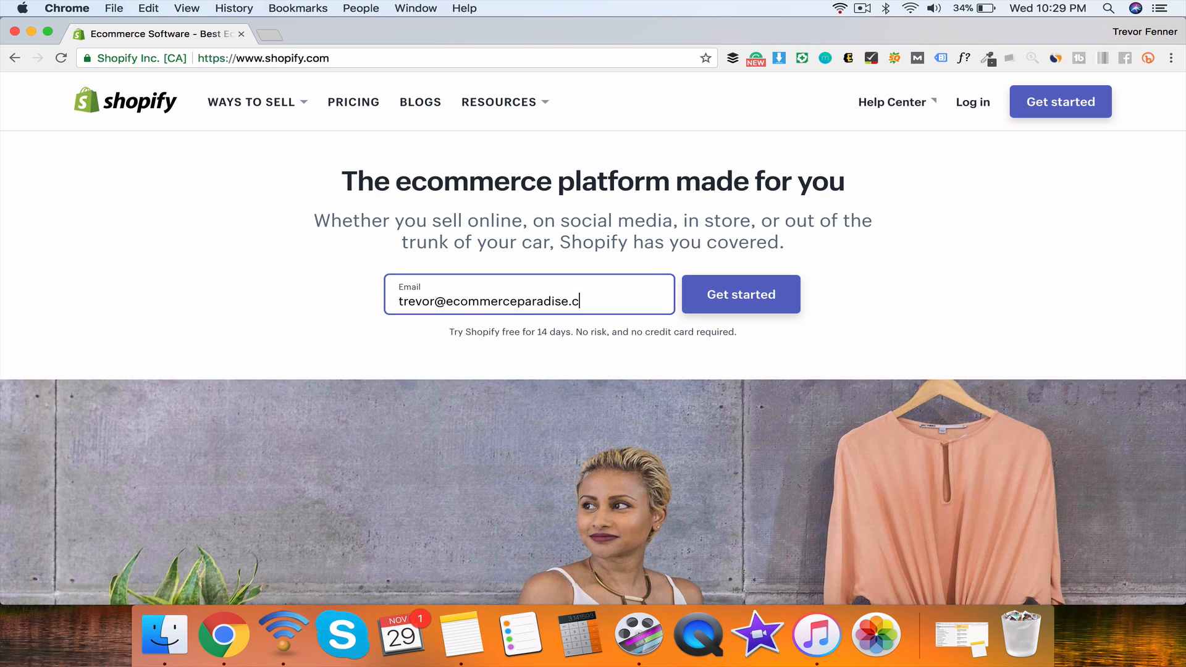
{"action": "left_click", "coordinate": [709, 299]}
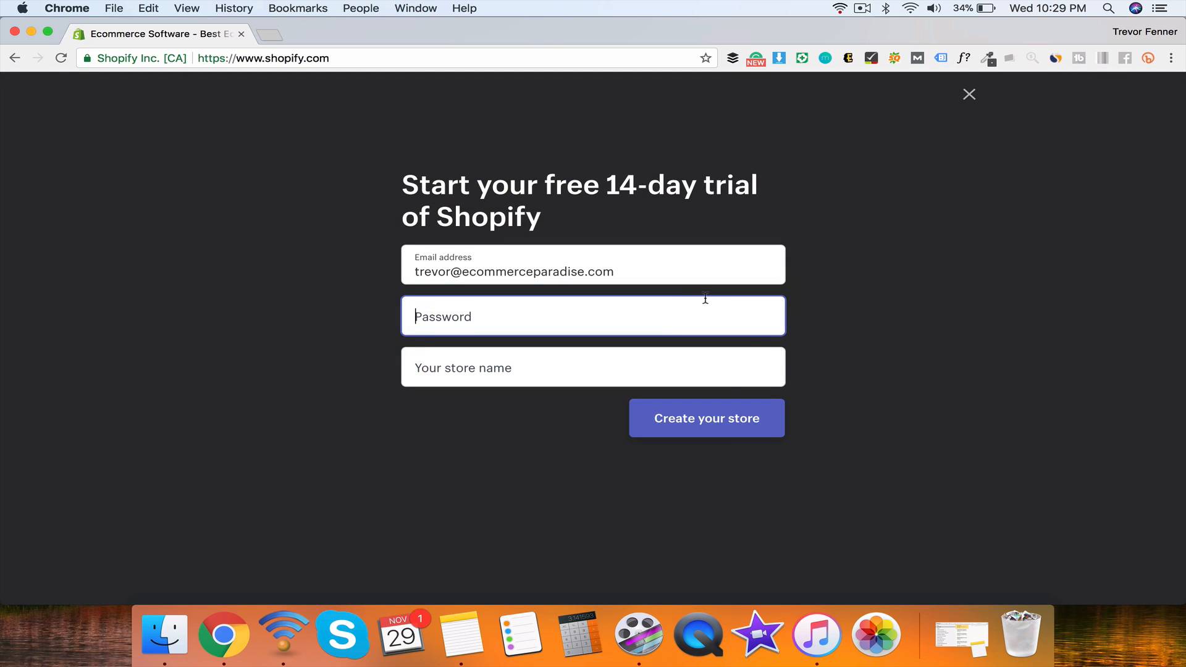
Step: Enter a password and the store name 'ecommerceparadisestore', then create the store
{"action": "type", "text": "•"}
{"action": "left_click", "coordinate": [420, 367]}
{"action": "type", "text": "ec"}
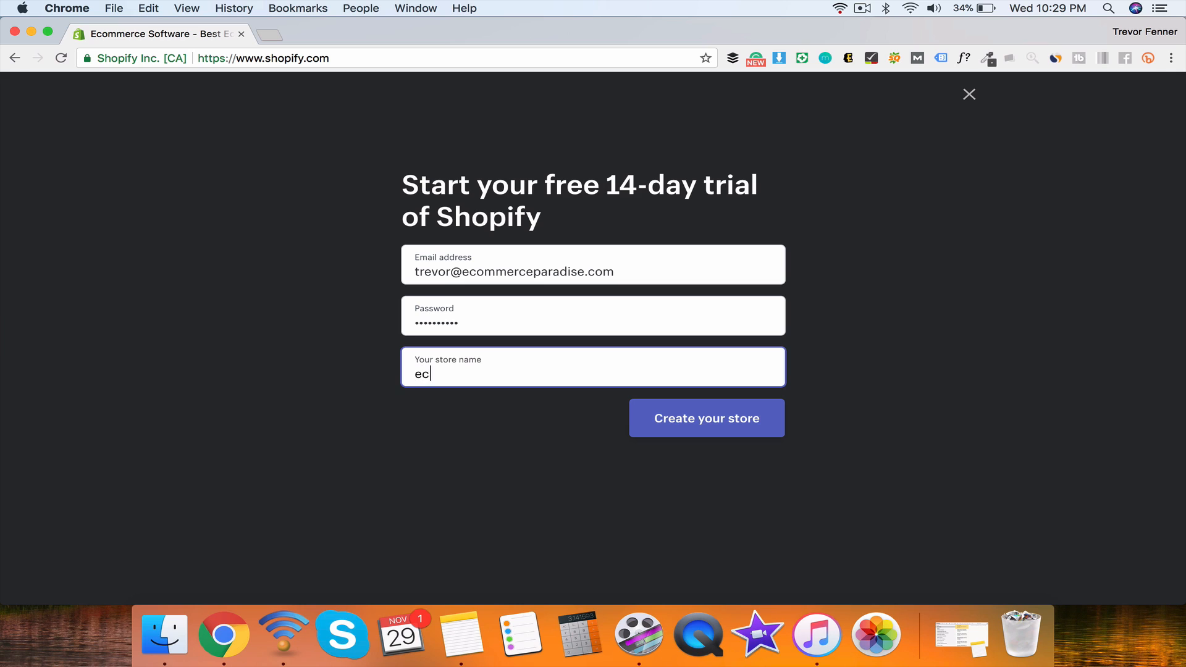
{"action": "type", "text": "ommerceparadise"}
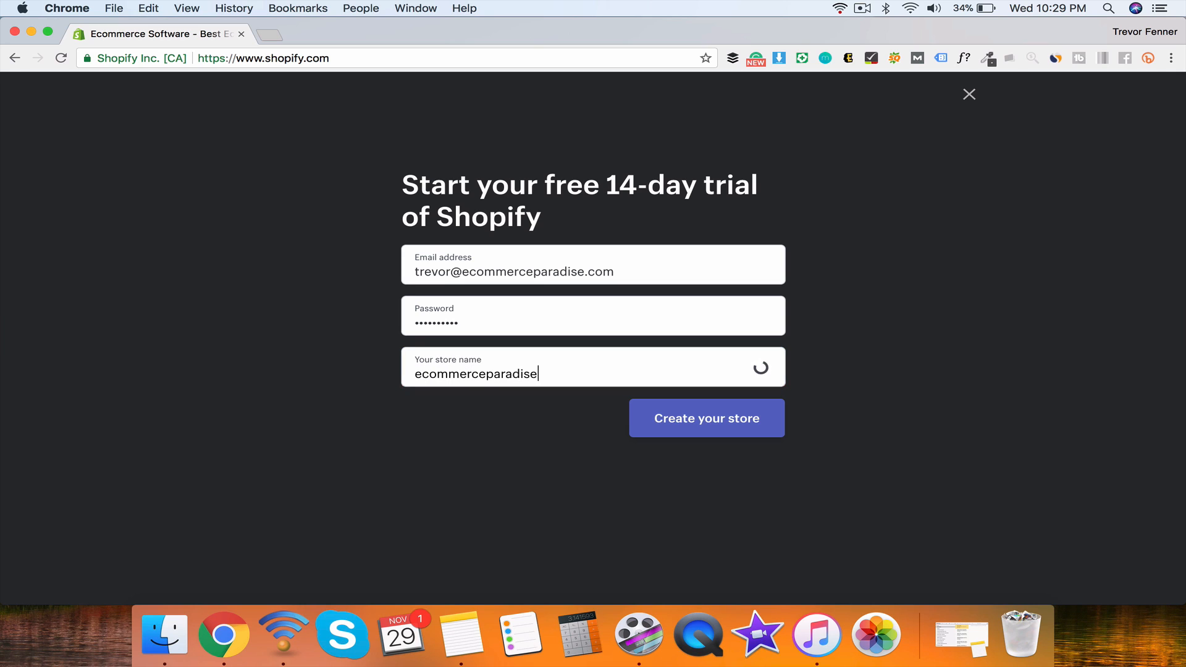
{"action": "left_click", "coordinate": [486, 374]}
{"action": "type", "text": "-"}
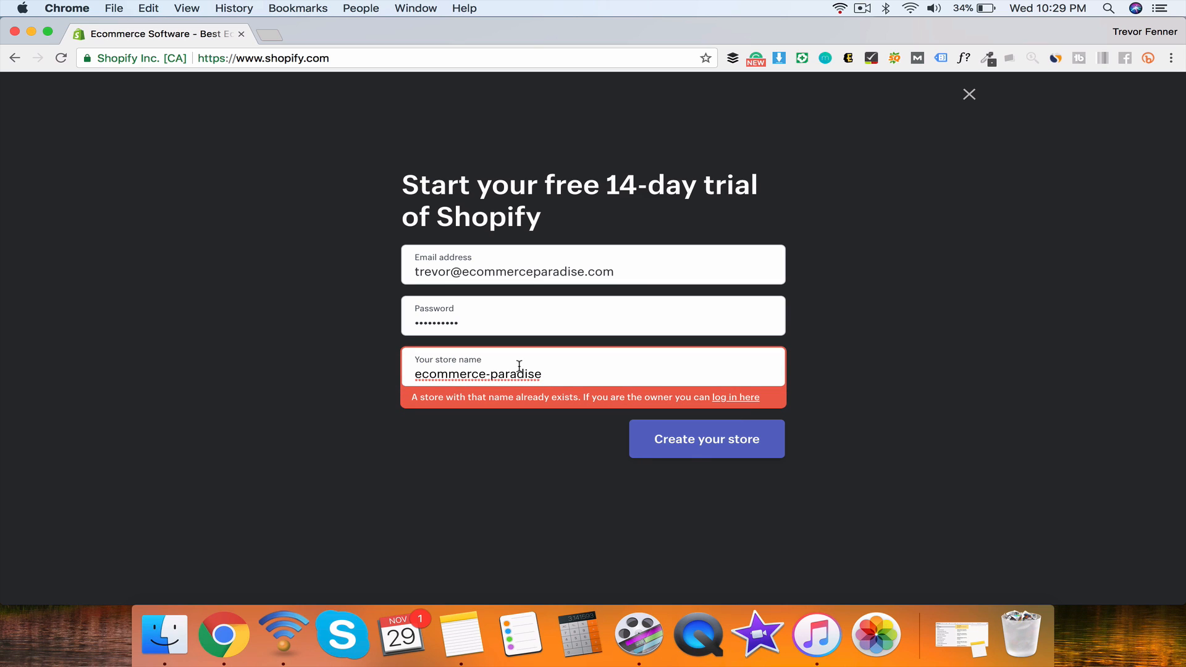
{"action": "key", "text": "BackSpace"}
{"action": "left_click", "coordinate": [555, 373]}
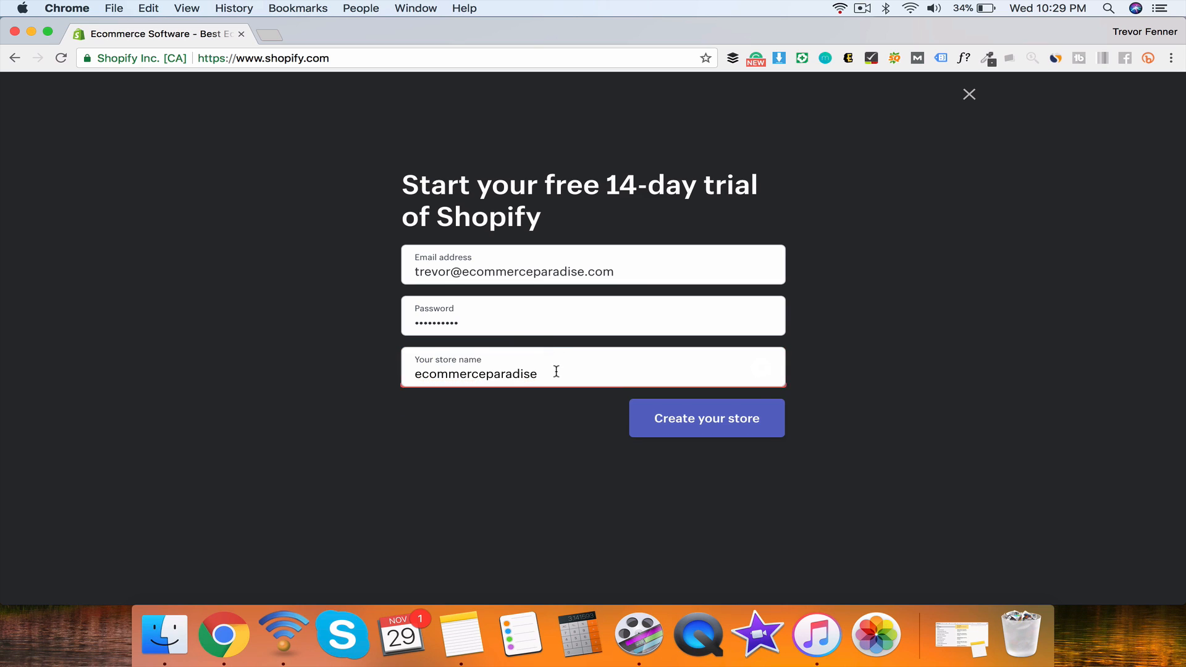
{"action": "type", "text": "store"}
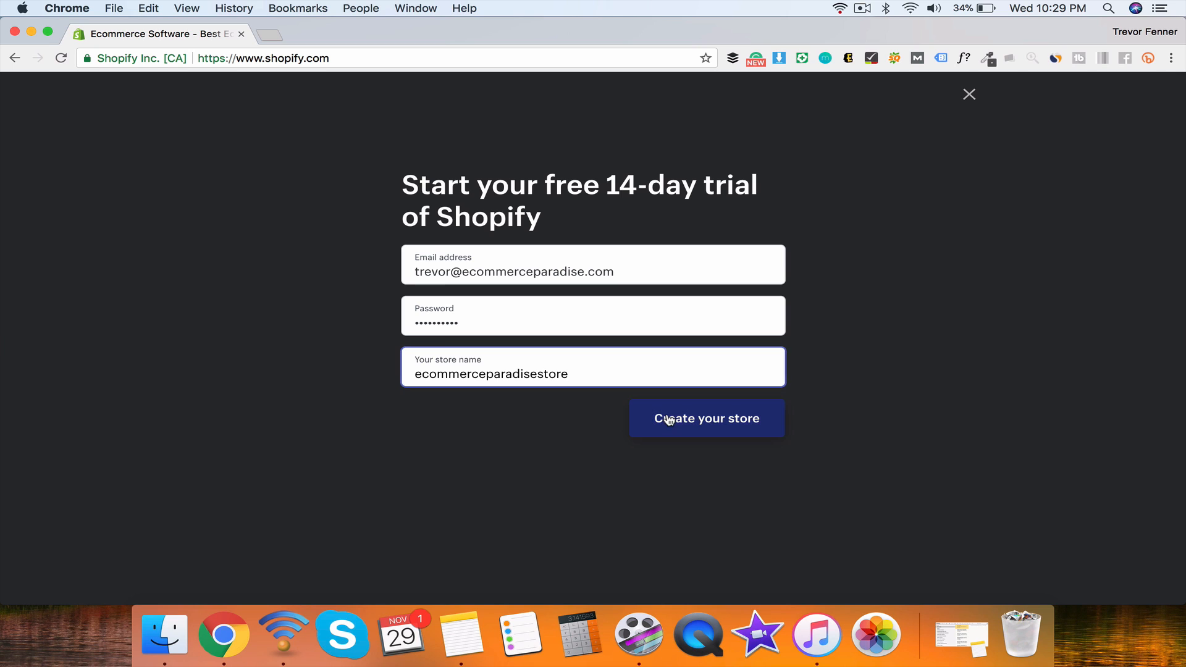
{"action": "left_click", "coordinate": [672, 418]}
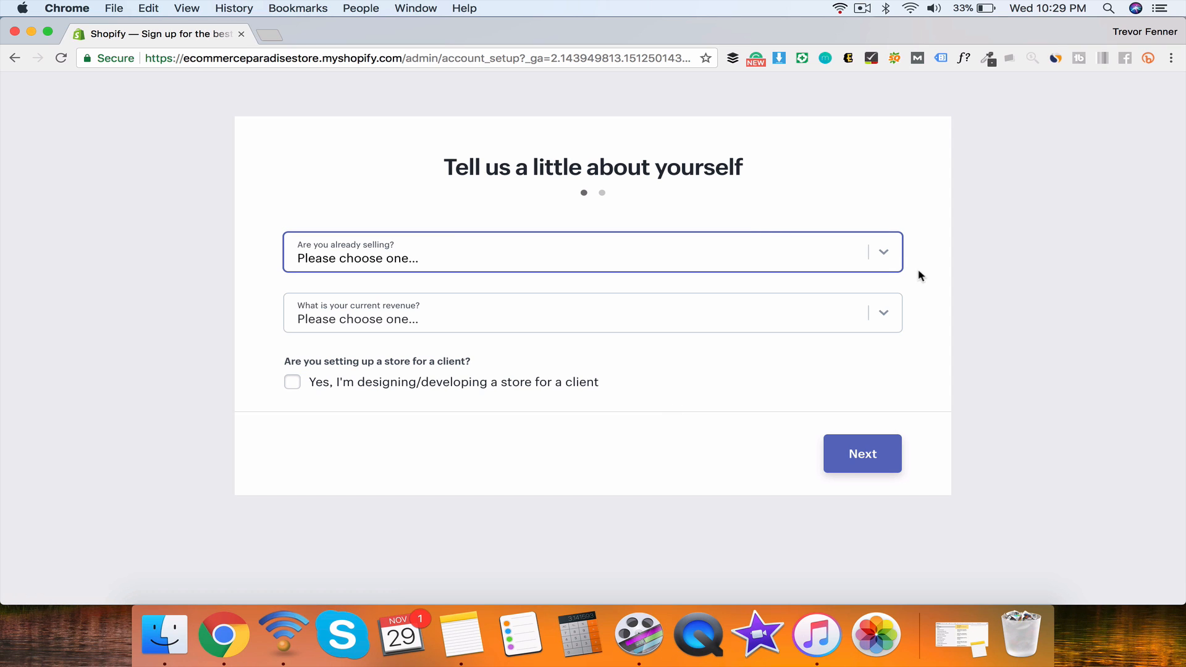
Step: Answer 'I'm just playing around' and '$0 (I'm just getting started)' revenue, then continue
{"action": "left_click", "coordinate": [896, 258]}
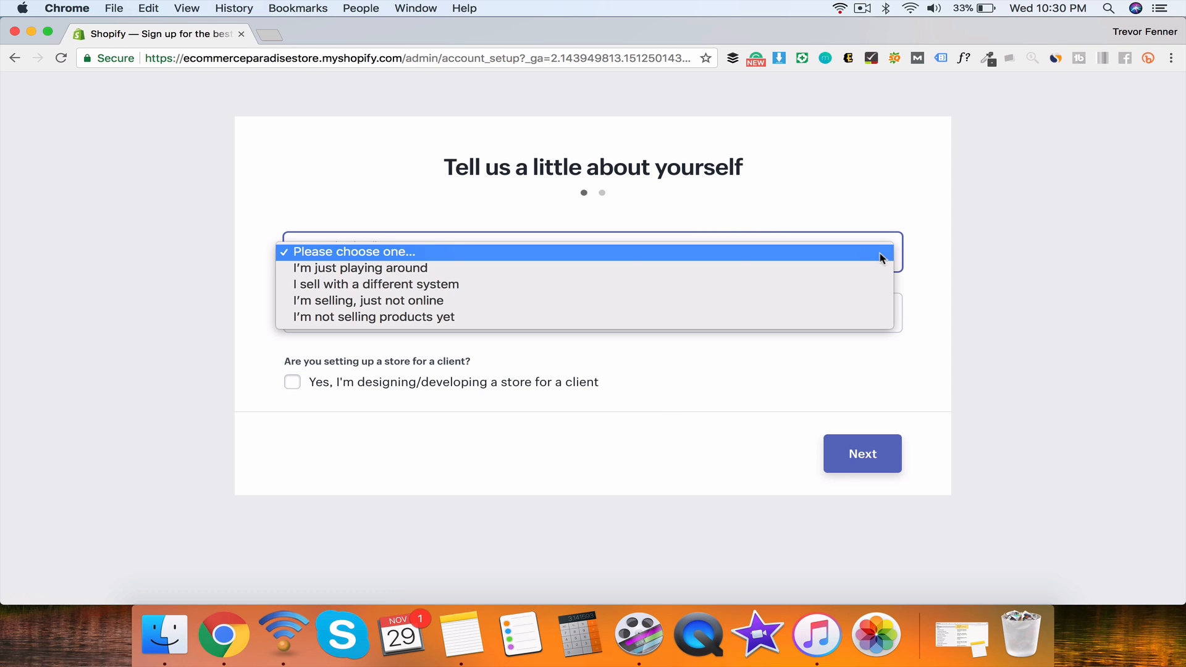
{"action": "left_click", "coordinate": [444, 271]}
{"action": "left_click", "coordinate": [447, 312]}
{"action": "left_click", "coordinate": [583, 328]}
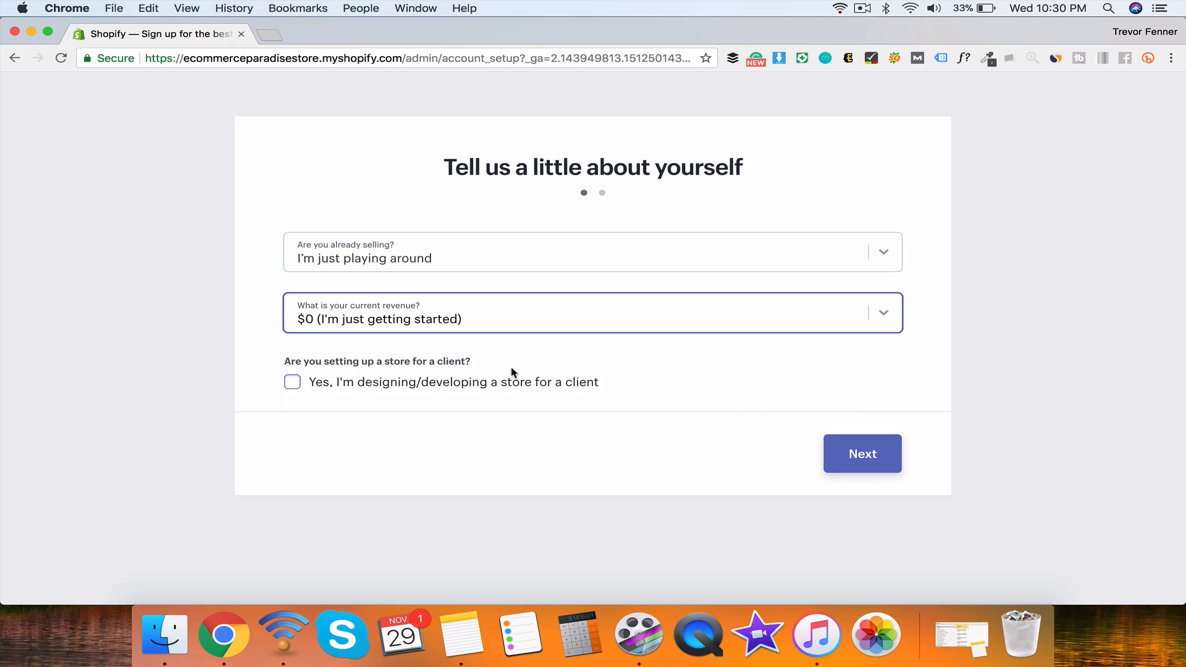
{"action": "left_click", "coordinate": [873, 462]}
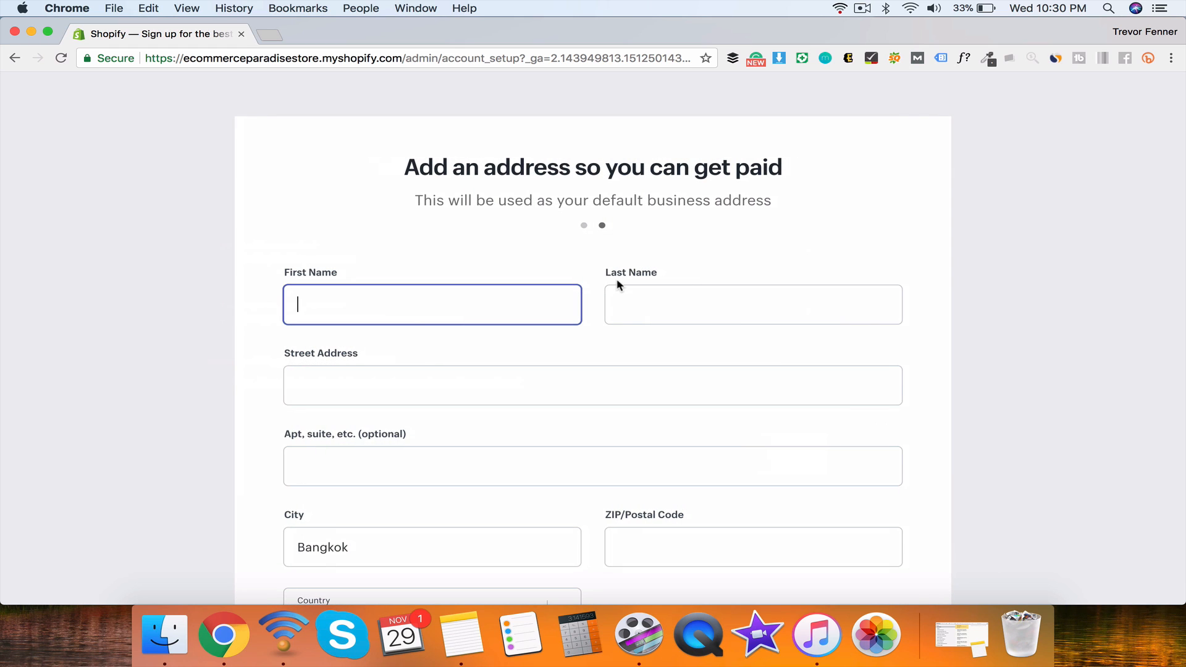
Step: Fill in the name and street address, change the city to Los Angeles, and enter the postal code
{"action": "type", "text": "TrJames"}
{"action": "key", "text": "Tab"}
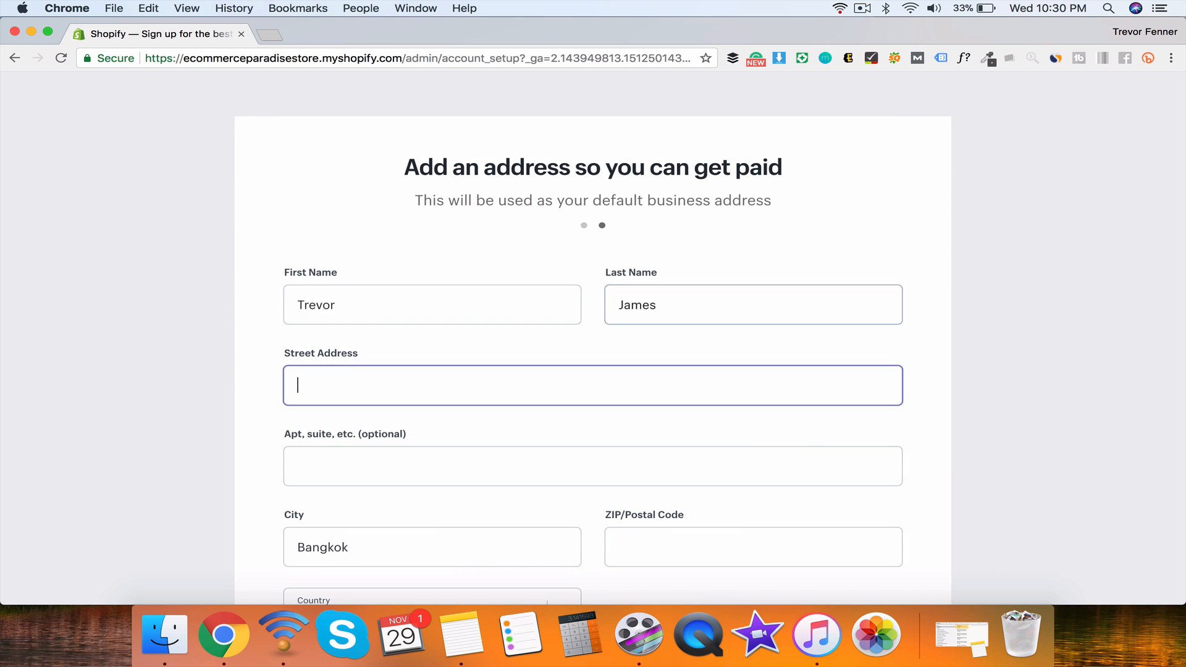
{"action": "type", "text": "123 main st"}
{"action": "key", "text": "Tab"}
{"action": "key", "text": "Tab"}
{"action": "key", "text": "Tab"}
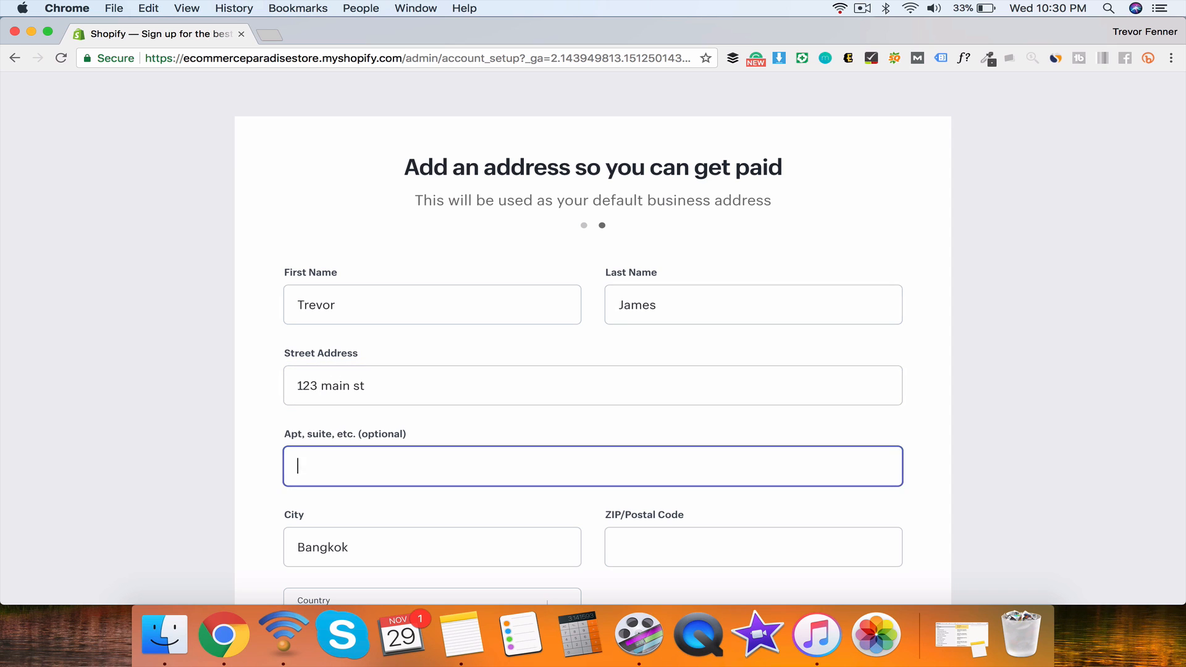
{"action": "scroll", "coordinate": [634, 267], "scroll_direction": "down", "scroll_amount": 3}
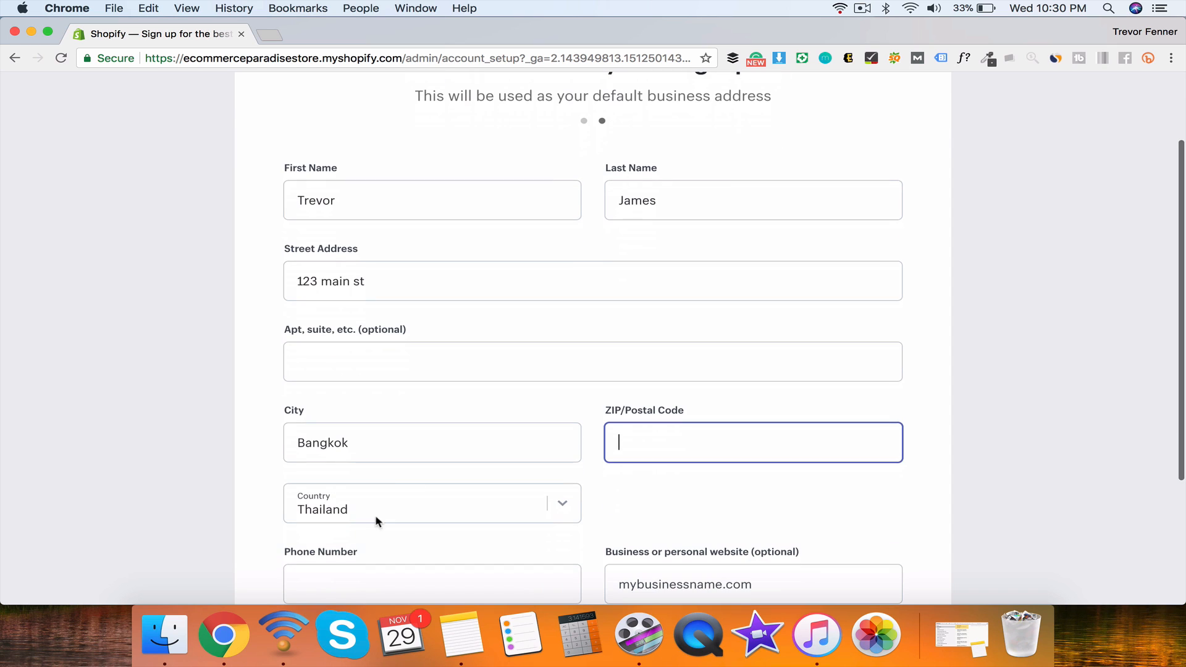
{"action": "key", "text": "shift+Tab"}
{"action": "type", "text": "los"}
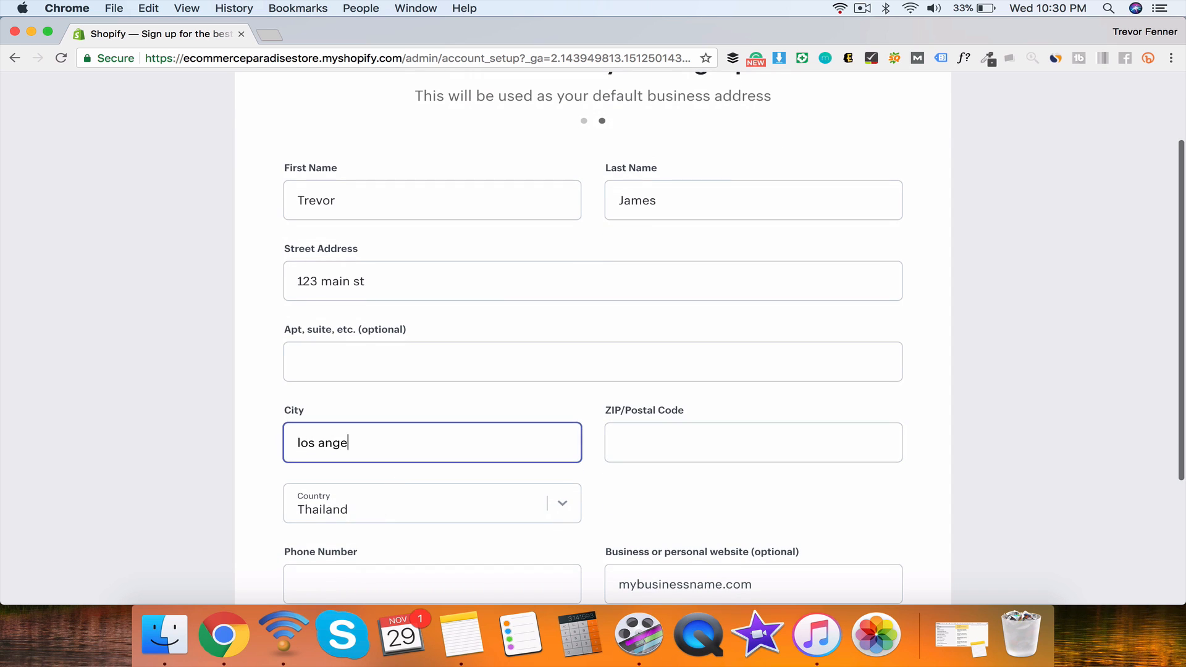
{"action": "key", "text": "Tab"}
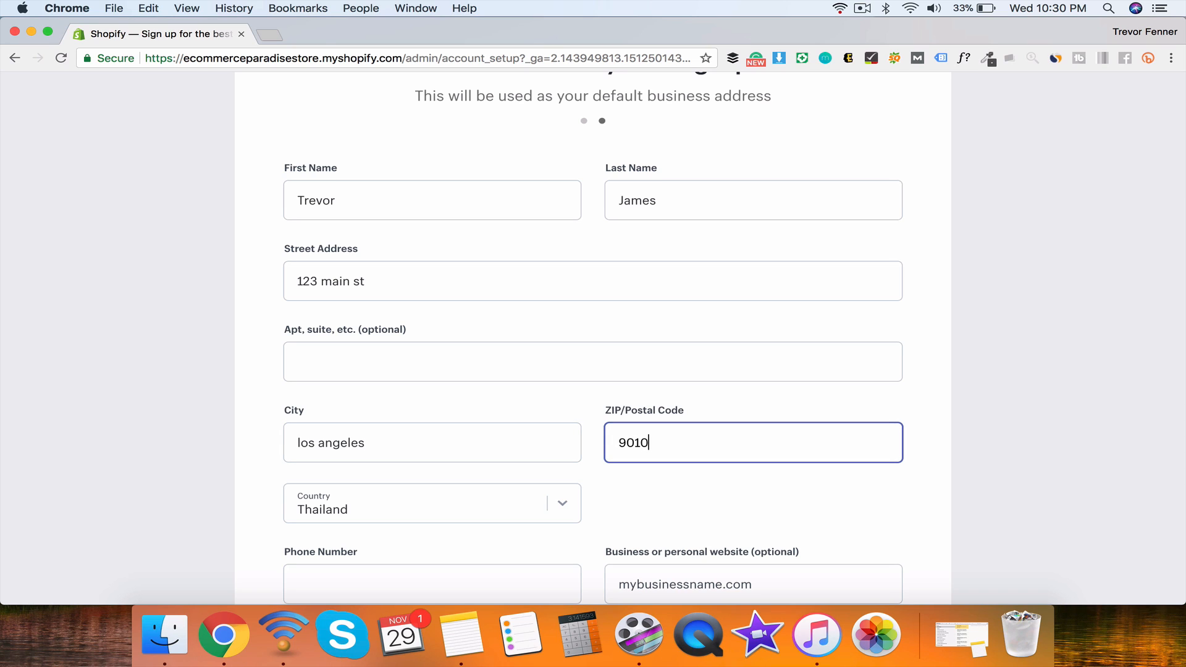
{"action": "type", "text": "2"}
Step: Set the country to United States, add a phone number, and enter the store
{"action": "left_click", "coordinate": [334, 518]}
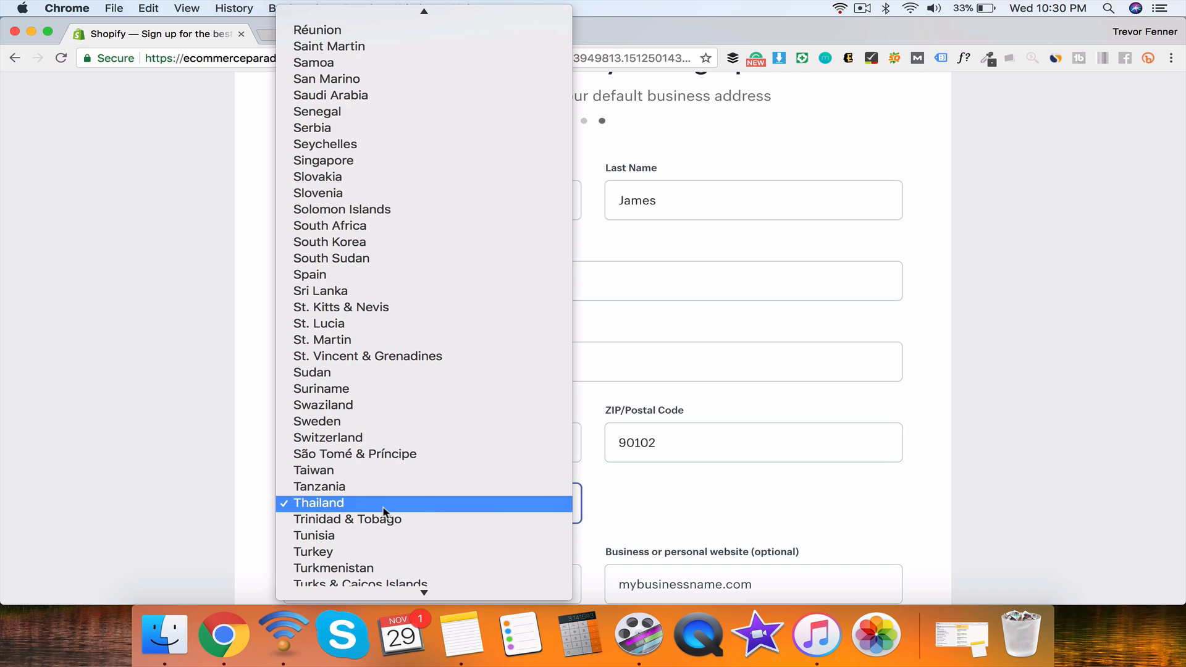
{"action": "left_click", "coordinate": [387, 457]}
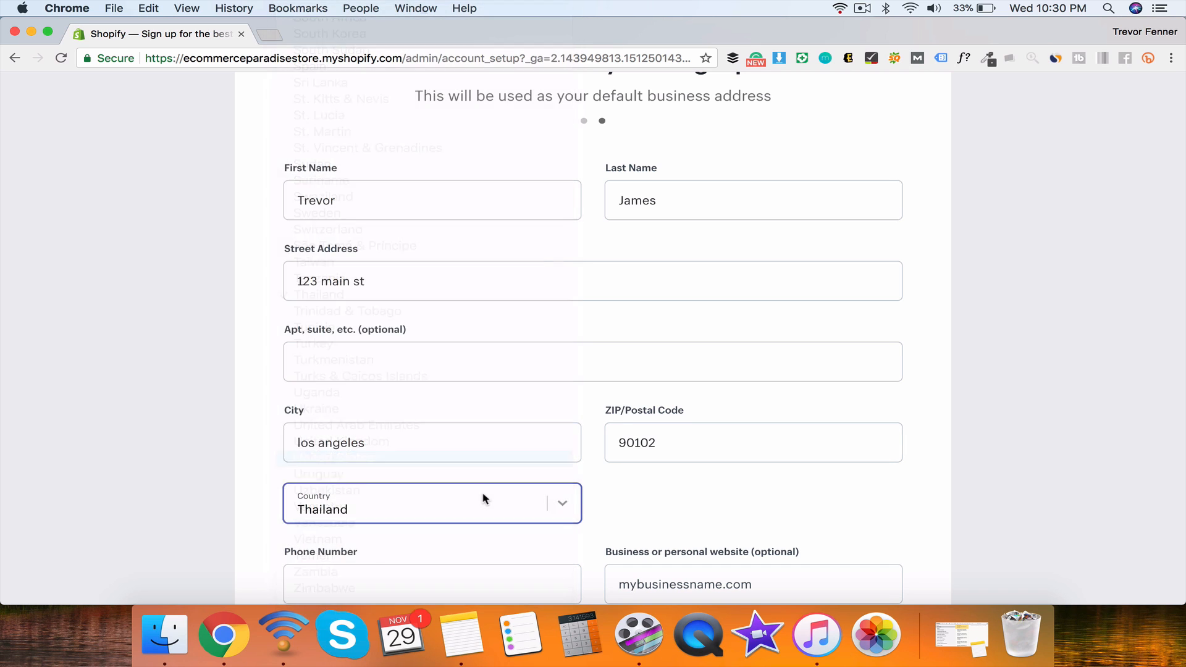
{"action": "scroll", "coordinate": [624, 486], "scroll_direction": "down", "scroll_amount": 3}
{"action": "left_click", "coordinate": [628, 465]}
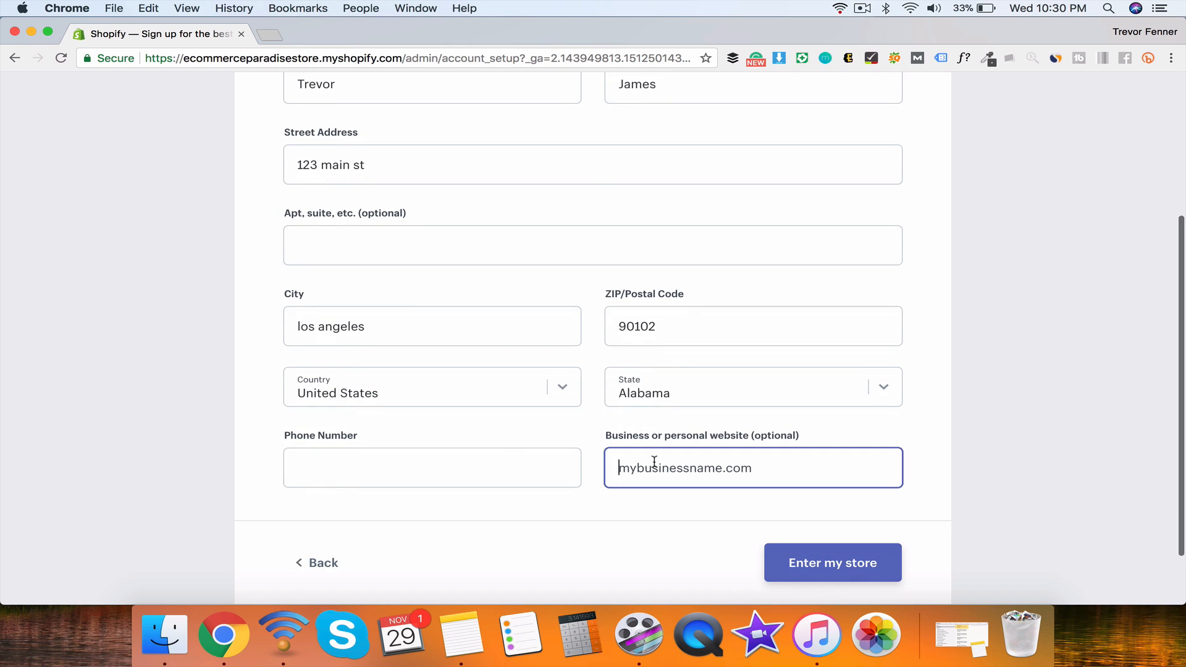
{"action": "type", "text": "a"}
{"action": "key", "text": "BackSpace"}
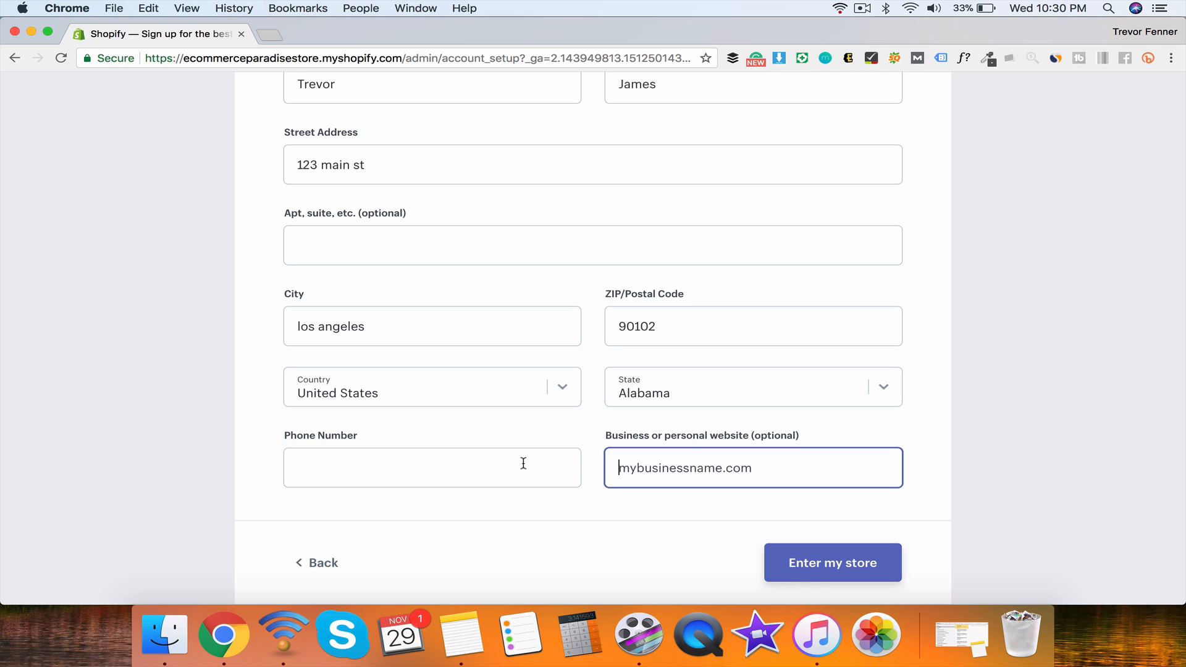
{"action": "left_click", "coordinate": [813, 581]}
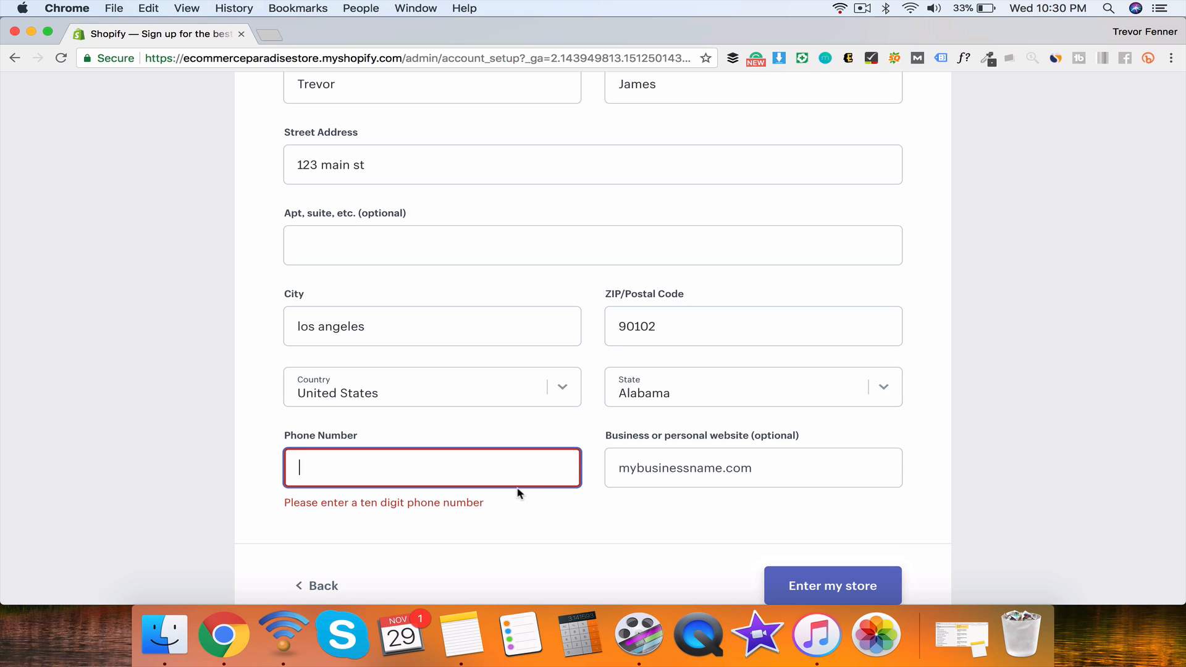
{"action": "type", "text": "5"}
{"action": "type", "text": "555-5555"}
{"action": "left_click", "coordinate": [823, 572]}
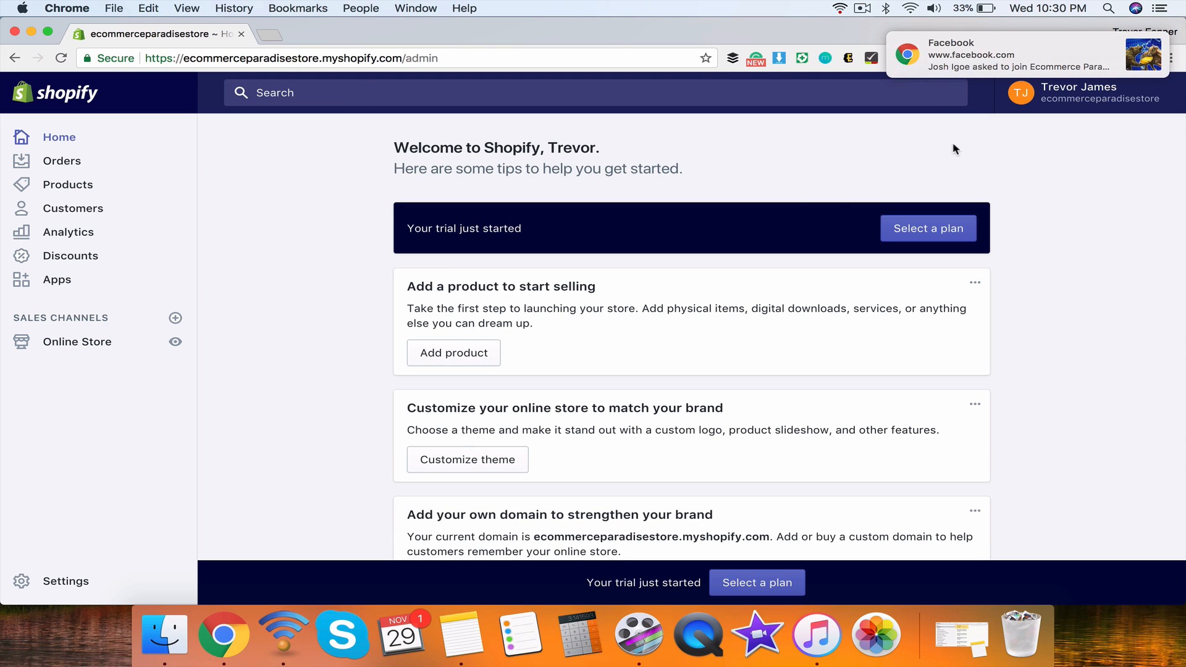
Step: Dismiss the Facebook notification and look over the Add a product and Customize cards
{"action": "left_click_drag", "start_coordinate": [1033, 57], "coordinate": [1133, 108]}
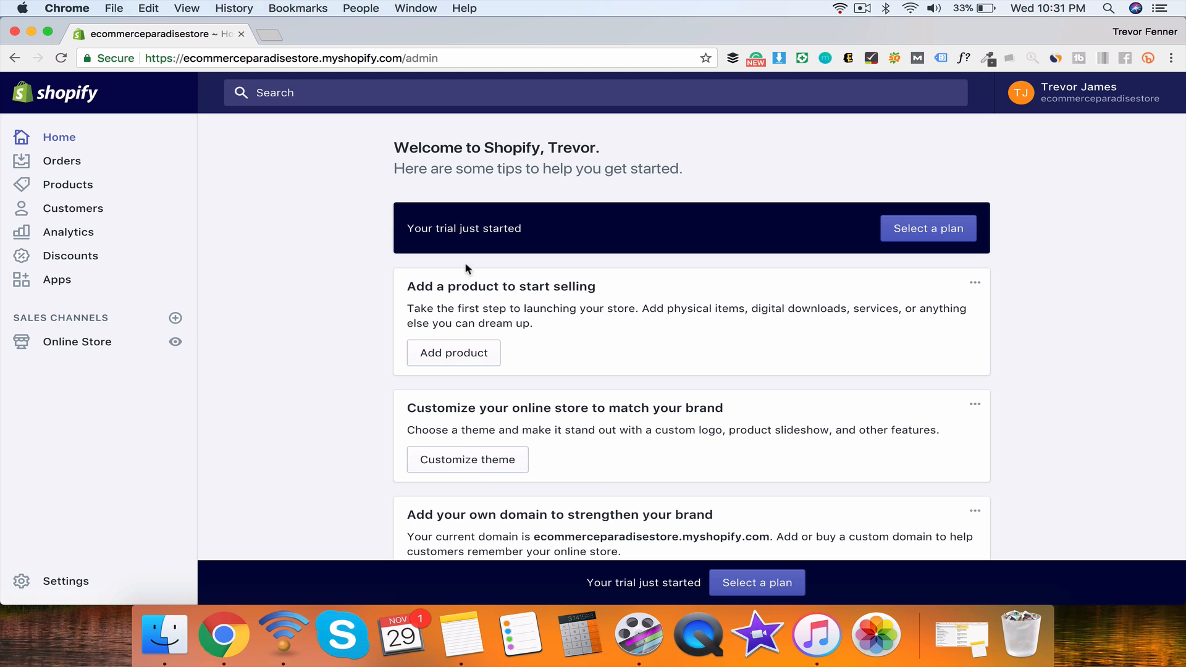
{"action": "scroll", "coordinate": [591, 306], "scroll_direction": "down", "scroll_amount": 15}
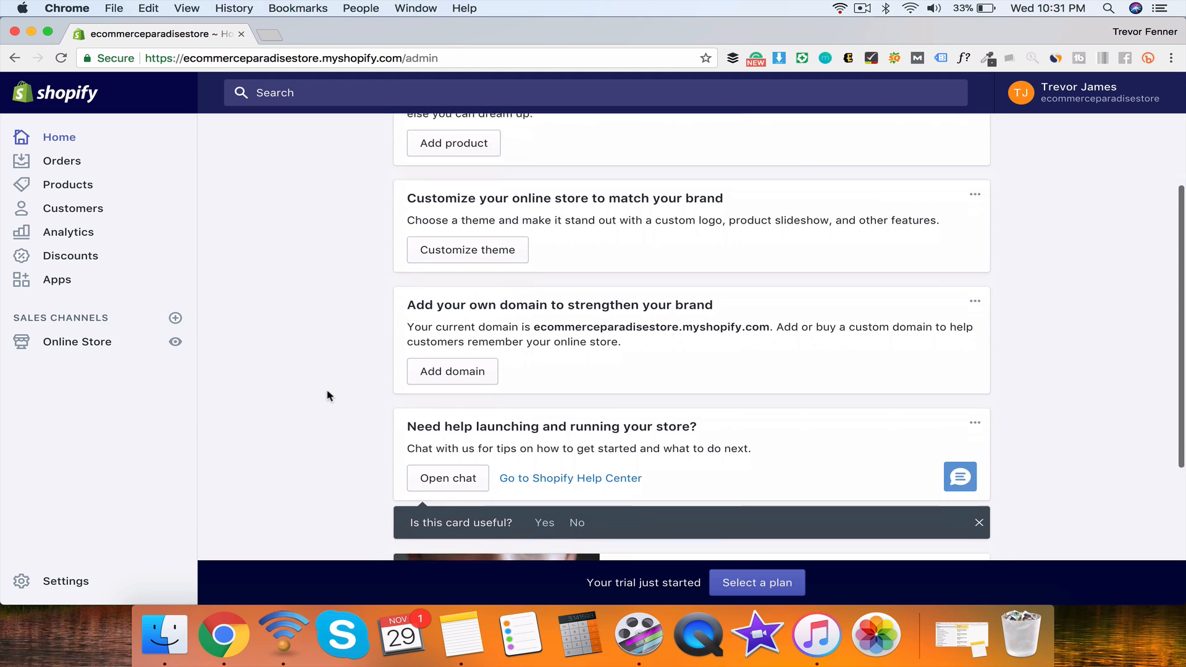
{"action": "scroll", "coordinate": [327, 396], "scroll_direction": "up", "scroll_amount": 15}
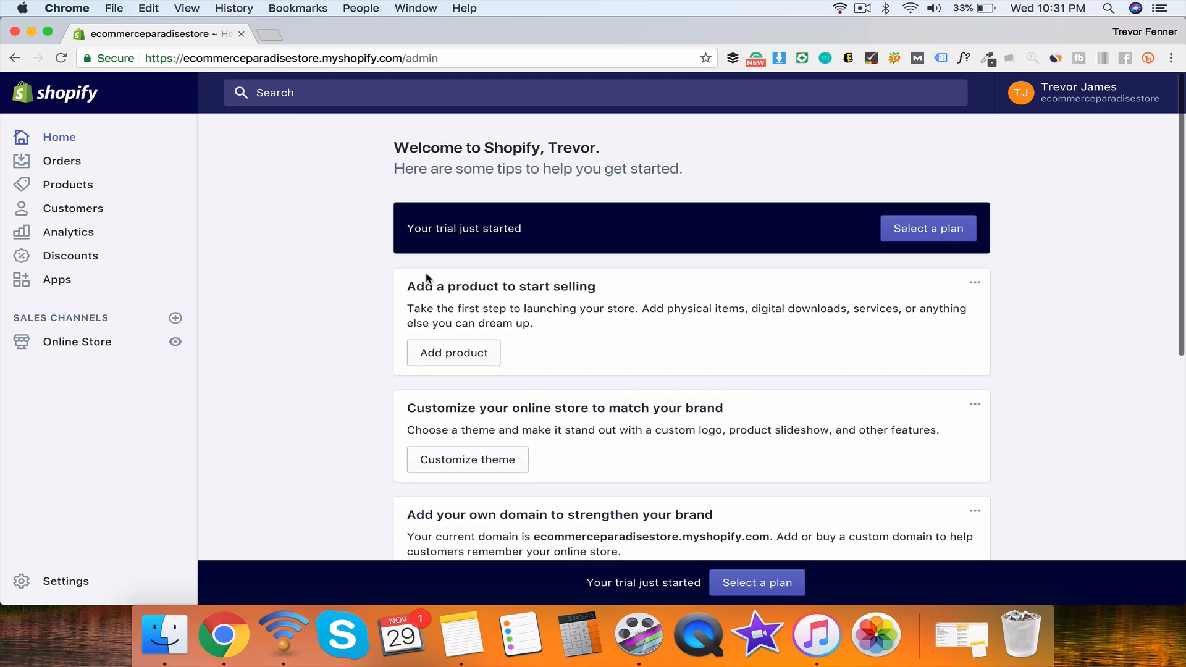
{"action": "left_click_drag", "start_coordinate": [414, 278], "coordinate": [609, 309]}
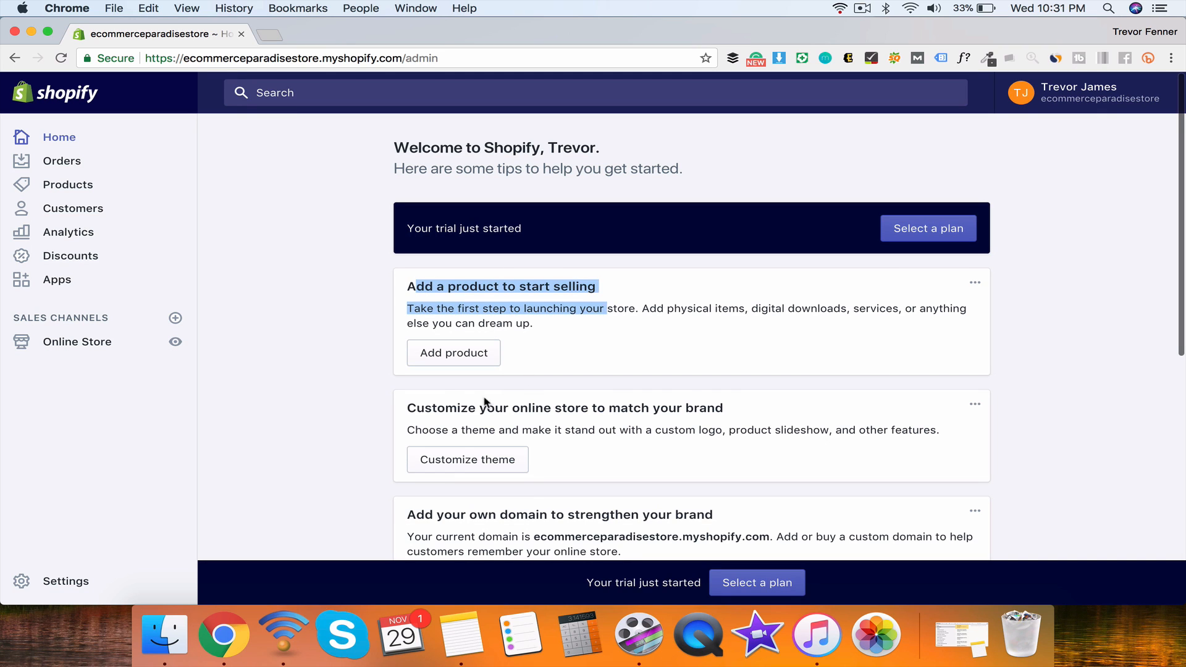
{"action": "triple_click", "coordinate": [448, 404]}
{"action": "scroll", "coordinate": [538, 426], "scroll_direction": "down", "scroll_amount": 3}
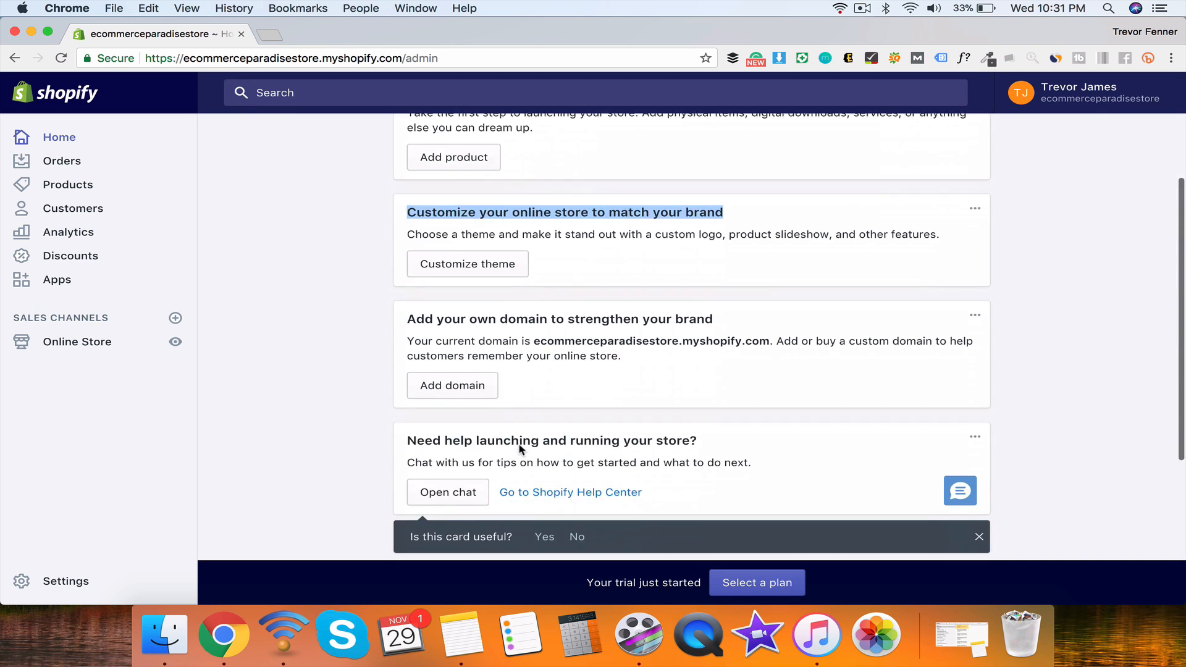
Step: Scroll past the Add your own domain card and open chat from 'Need help launching'
{"action": "triple_click", "coordinate": [525, 320]}
{"action": "left_click", "coordinate": [525, 328]}
{"action": "scroll", "coordinate": [506, 309], "scroll_direction": "down", "scroll_amount": 3}
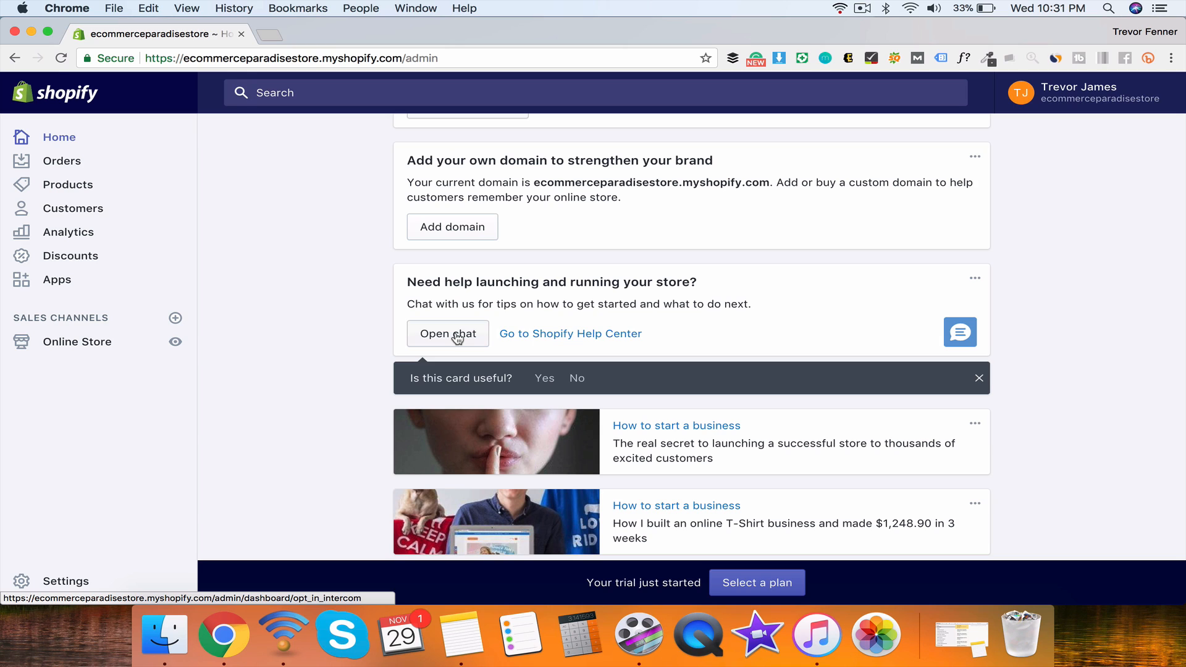
{"action": "left_click", "coordinate": [457, 337]}
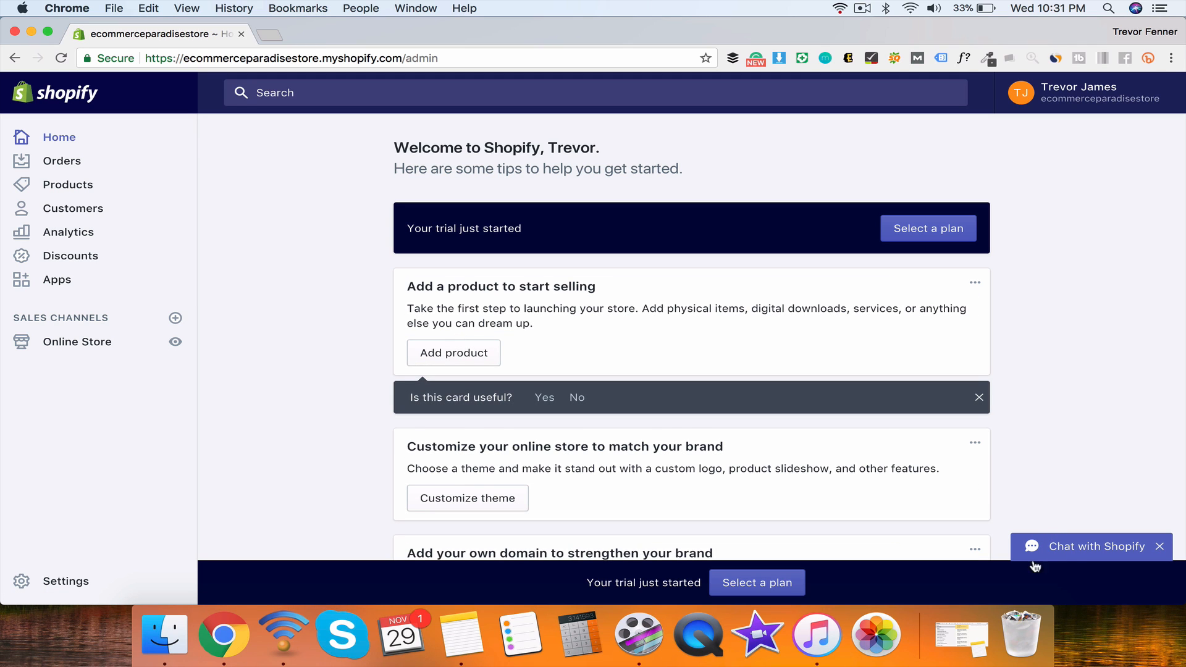
Step: Send 'hi' in the Shopify support chat, then close the chat panel
{"action": "left_click", "coordinate": [1054, 543]}
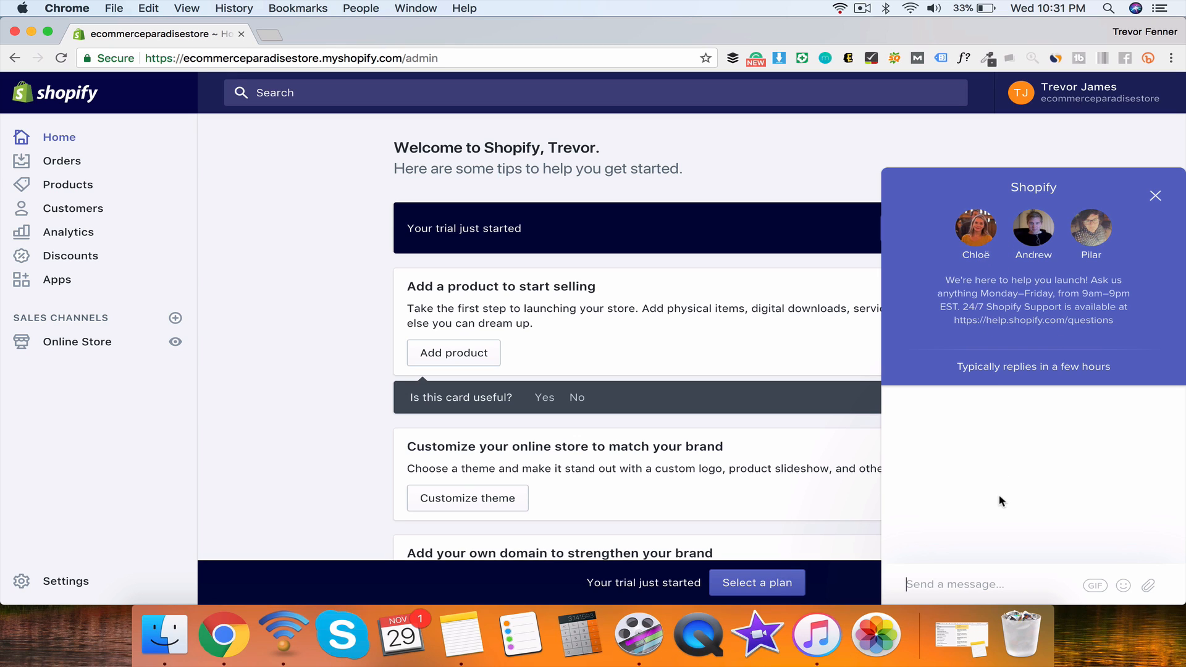
{"action": "type", "text": "hi"}
{"action": "key", "text": "Return"}
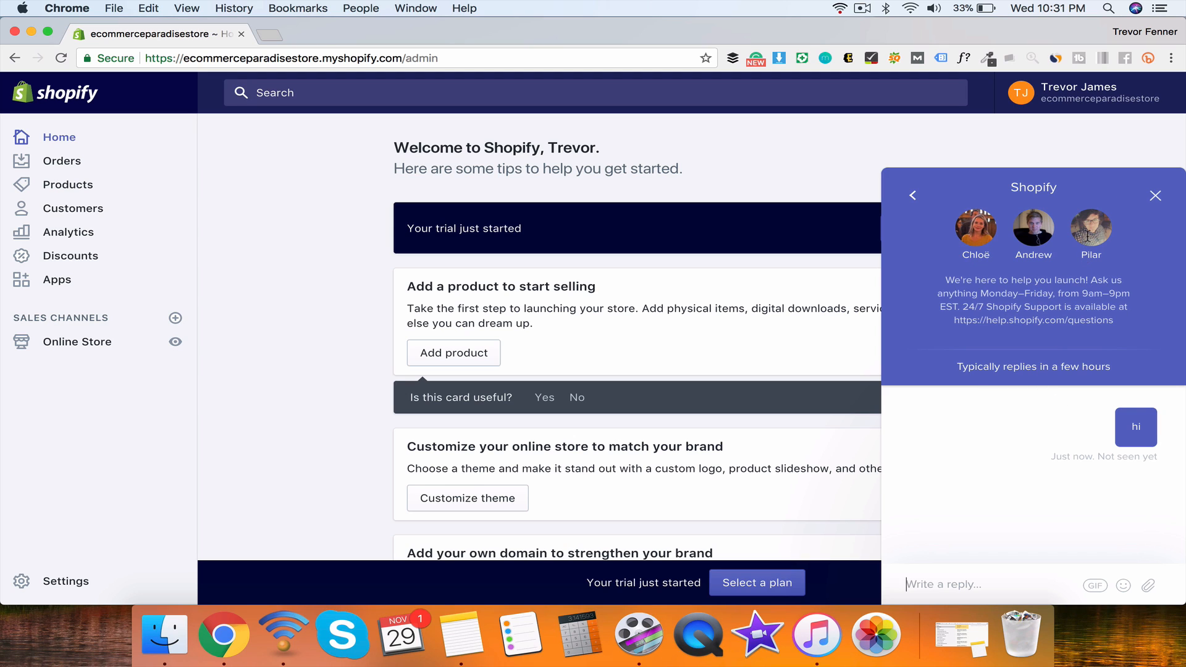
{"action": "left_click", "coordinate": [914, 197]}
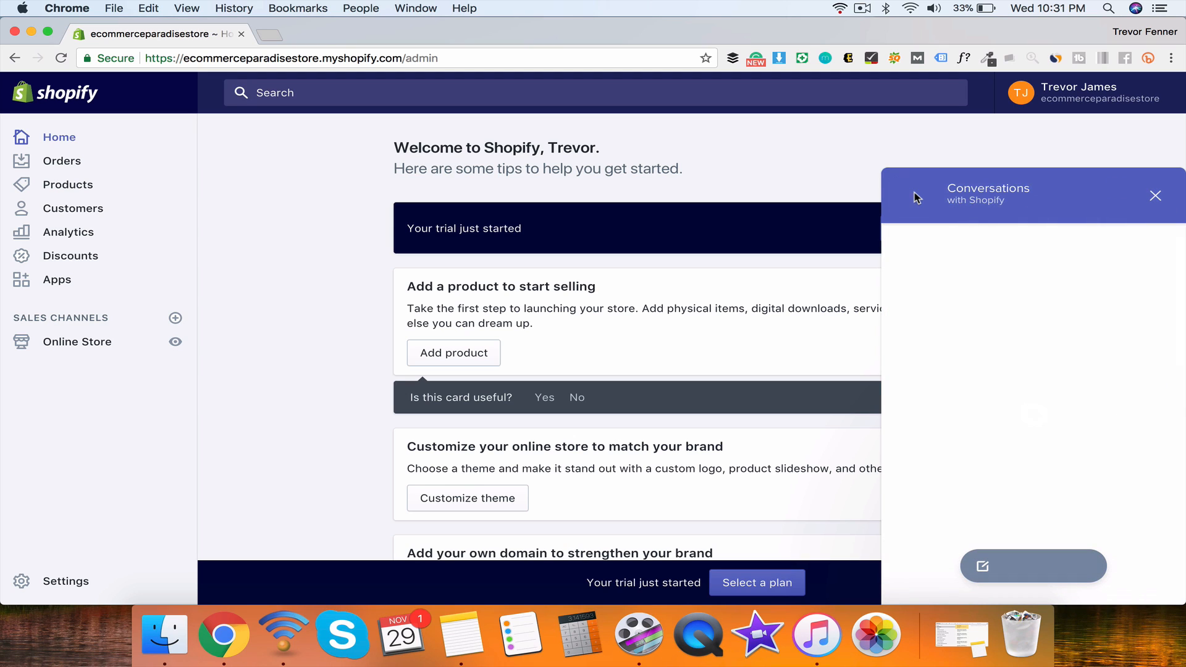
{"action": "left_click", "coordinate": [1155, 195]}
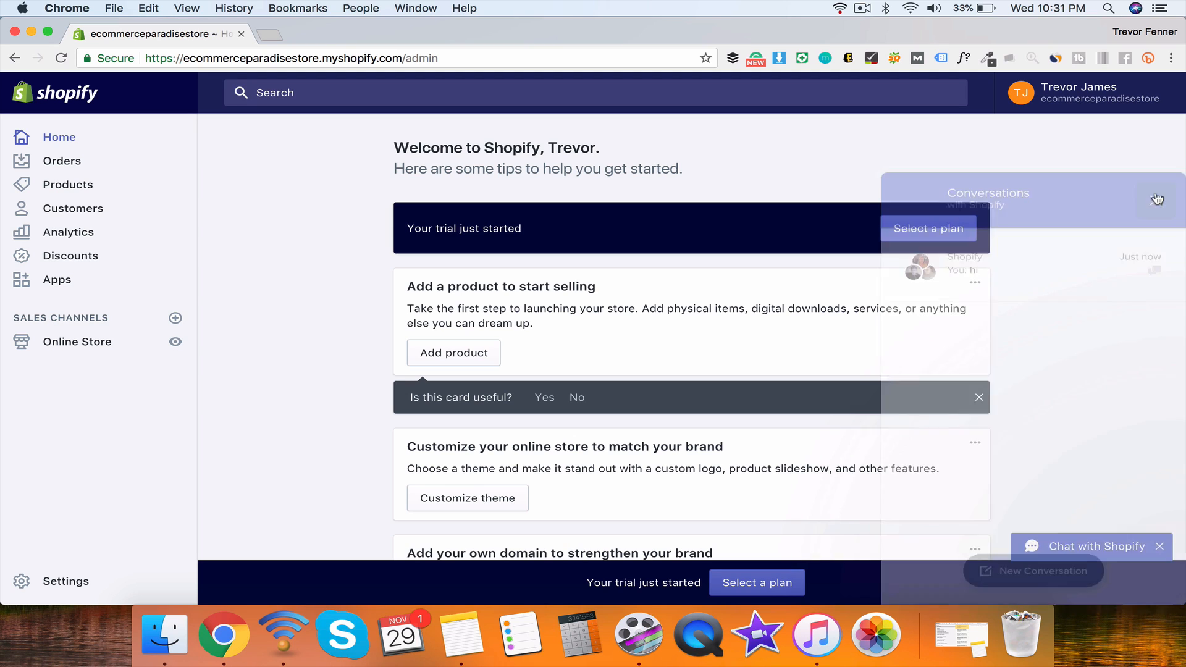
{"action": "scroll", "coordinate": [491, 463], "scroll_direction": "down", "scroll_amount": 6}
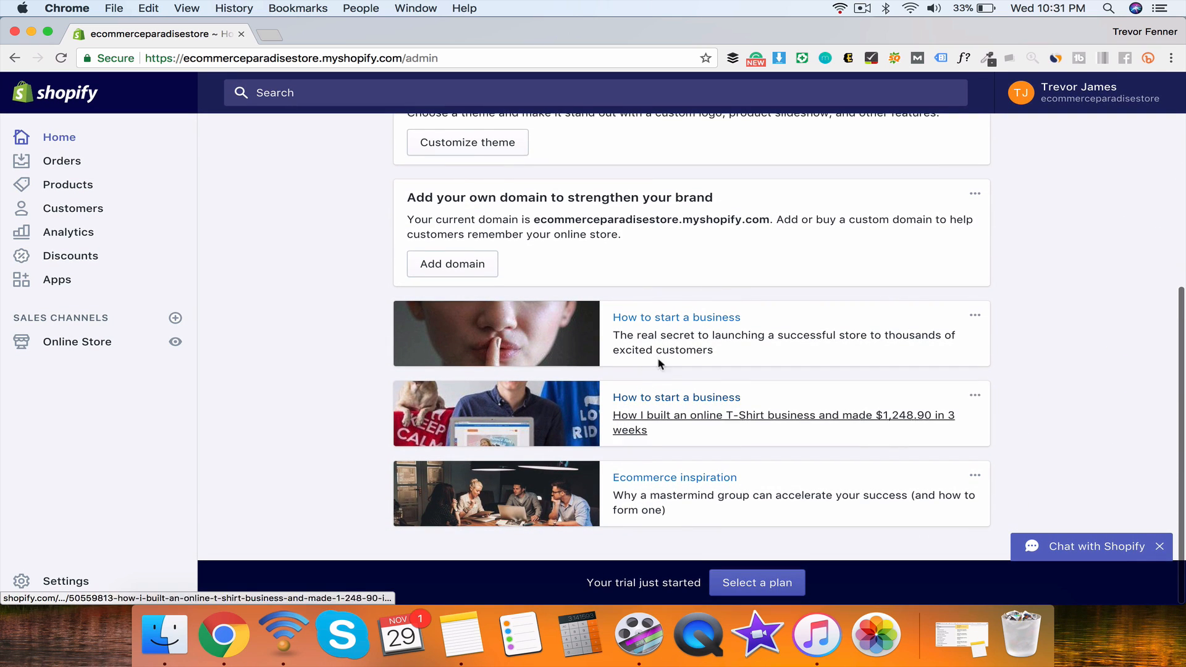
Step: Open the Orders page from the admin sidebar
{"action": "scroll", "coordinate": [603, 481], "scroll_direction": "up", "scroll_amount": 6}
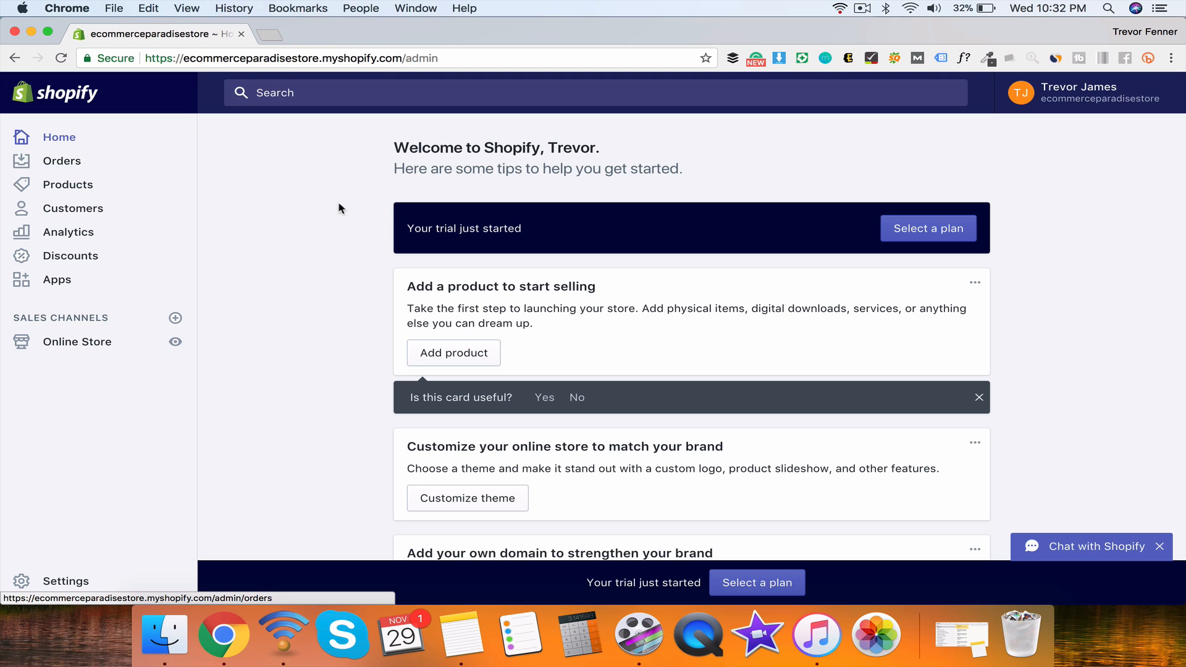
{"action": "left_click", "coordinate": [57, 160]}
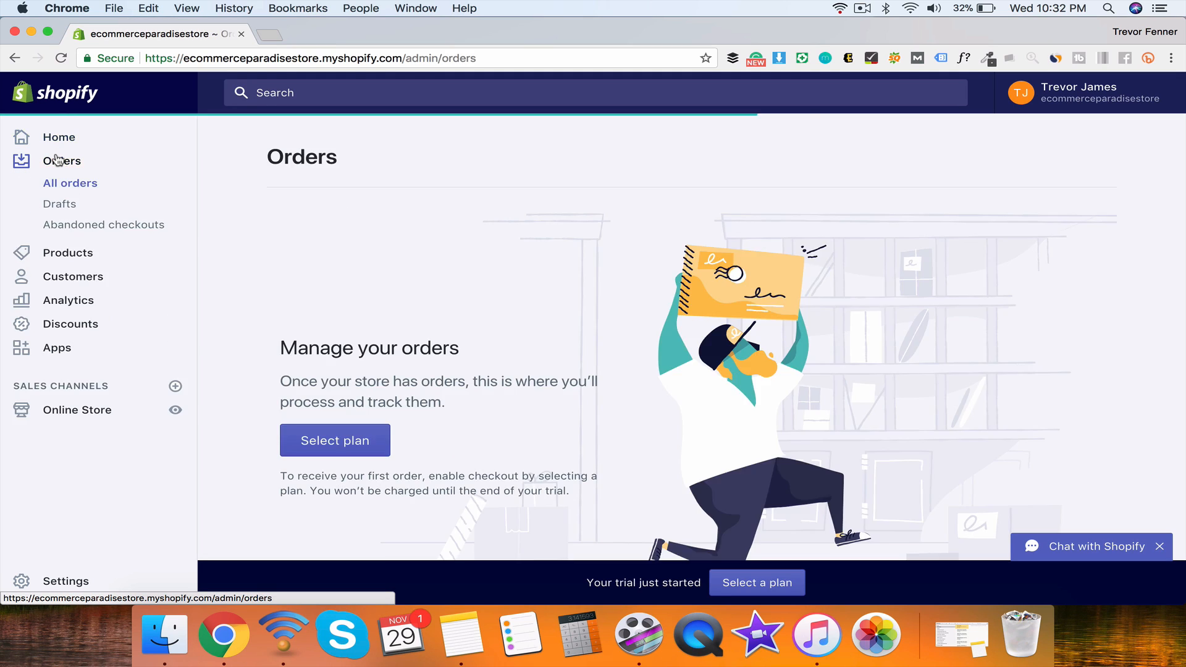
Step: Read the Orders page's paragraph about managing orders
{"action": "scroll", "coordinate": [674, 342], "scroll_direction": "down", "scroll_amount": 5}
{"action": "scroll", "coordinate": [673, 341], "scroll_direction": "up", "scroll_amount": 5}
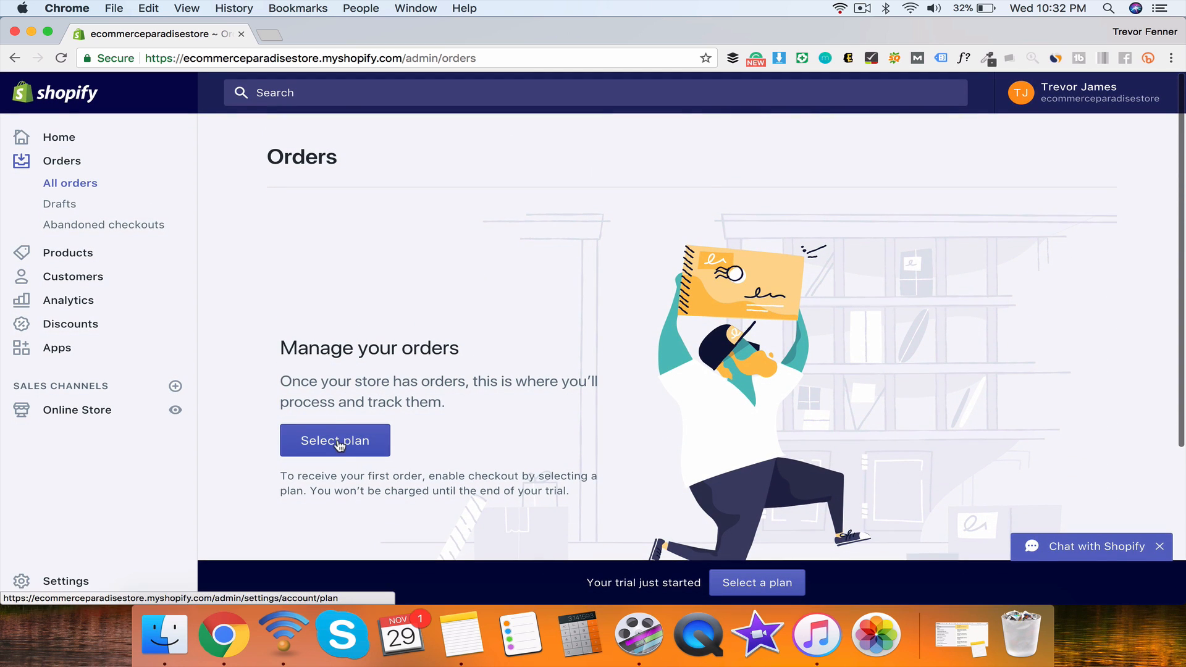
{"action": "scroll", "coordinate": [530, 440], "scroll_direction": "down", "scroll_amount": 5}
{"action": "scroll", "coordinate": [616, 378], "scroll_direction": "up", "scroll_amount": 2}
{"action": "scroll", "coordinate": [616, 378], "scroll_direction": "up", "scroll_amount": 3}
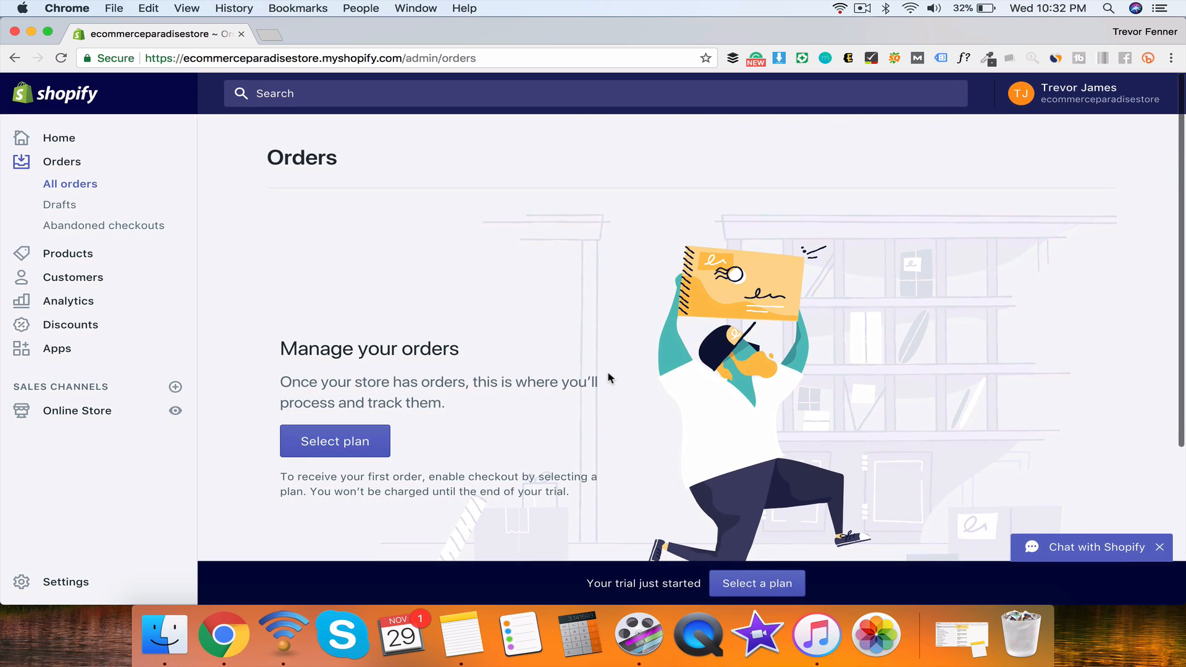
{"action": "triple_click", "coordinate": [379, 382]}
{"action": "left_click", "coordinate": [398, 395]}
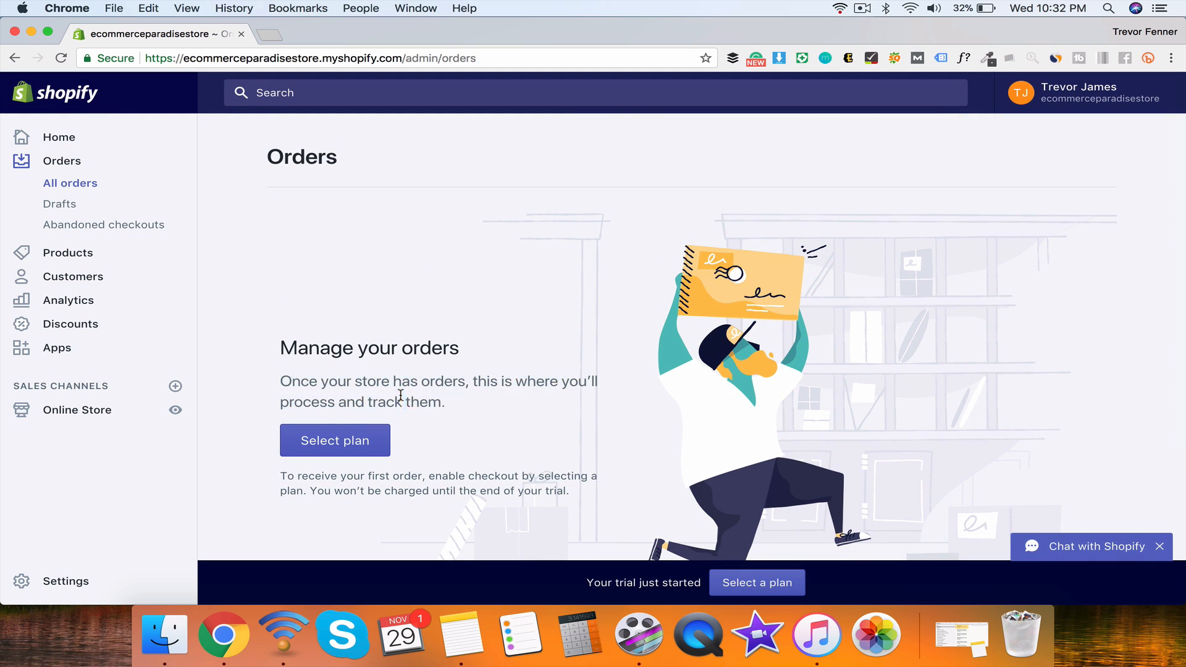
{"action": "triple_click", "coordinate": [397, 394]}
{"action": "left_click", "coordinate": [438, 399]}
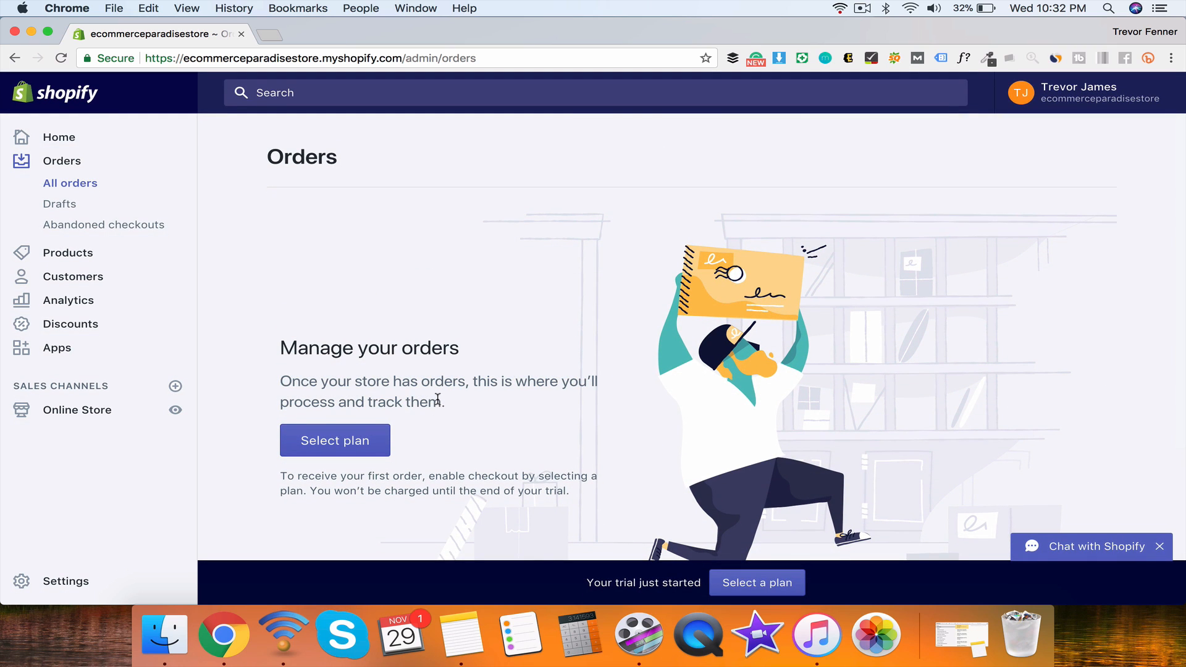
Step: Read the notes on receiving first orders and trial charges, then go to Drafts
{"action": "triple_click", "coordinate": [427, 471]}
{"action": "left_click", "coordinate": [496, 493]}
{"action": "left_click_drag", "start_coordinate": [428, 477], "coordinate": [540, 480]}
{"action": "mouse_move", "coordinate": [332, 492]}
{"action": "left_mouse_down"}
{"action": "mouse_move", "coordinate": [583, 502]}
{"action": "mouse_move", "coordinate": [312, 493]}
{"action": "left_mouse_up"}
{"action": "left_click", "coordinate": [581, 498]}
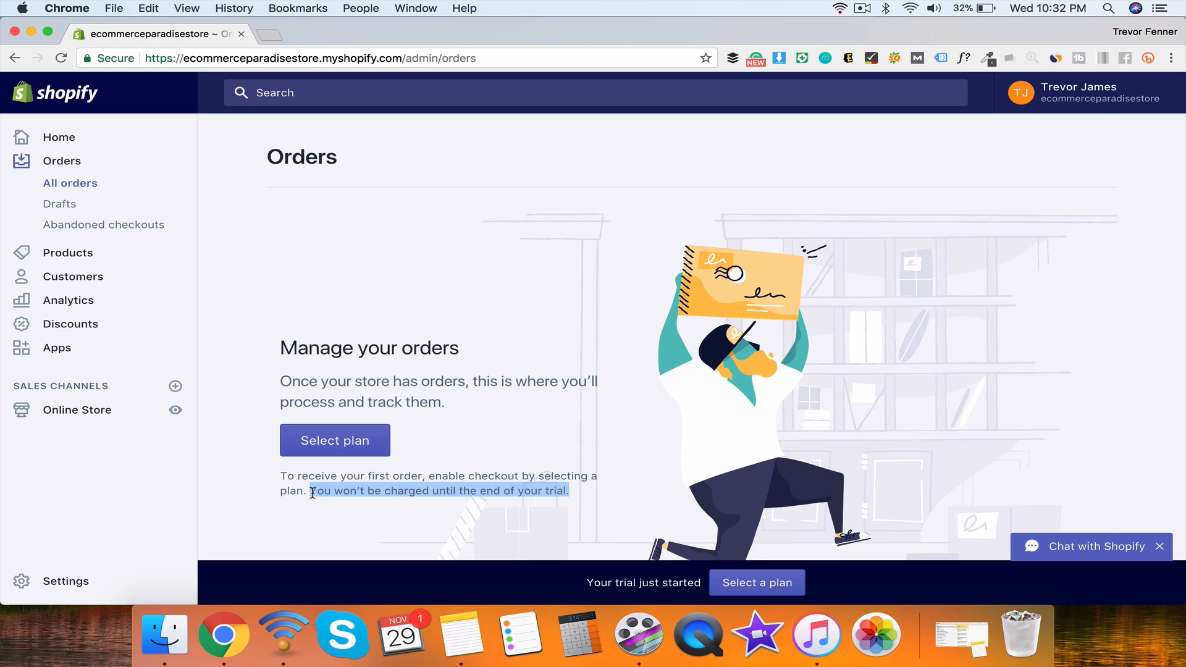
{"action": "left_click", "coordinate": [312, 492]}
{"action": "mouse_move", "coordinate": [568, 481]}
{"action": "left_mouse_down"}
{"action": "mouse_move", "coordinate": [312, 491]}
{"action": "mouse_move", "coordinate": [580, 494]}
{"action": "left_mouse_up"}
{"action": "left_click", "coordinate": [312, 491]}
{"action": "left_click", "coordinate": [580, 494]}
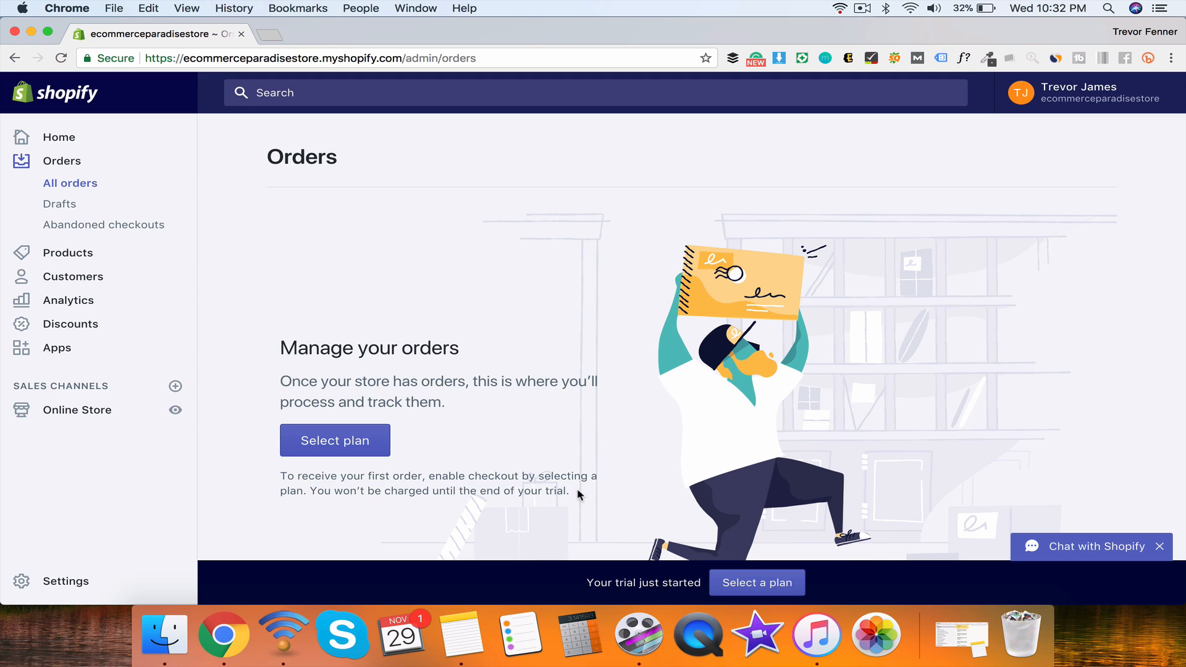
{"action": "triple_click", "coordinate": [580, 494]}
{"action": "left_click", "coordinate": [579, 471]}
{"action": "left_click", "coordinate": [61, 211]}
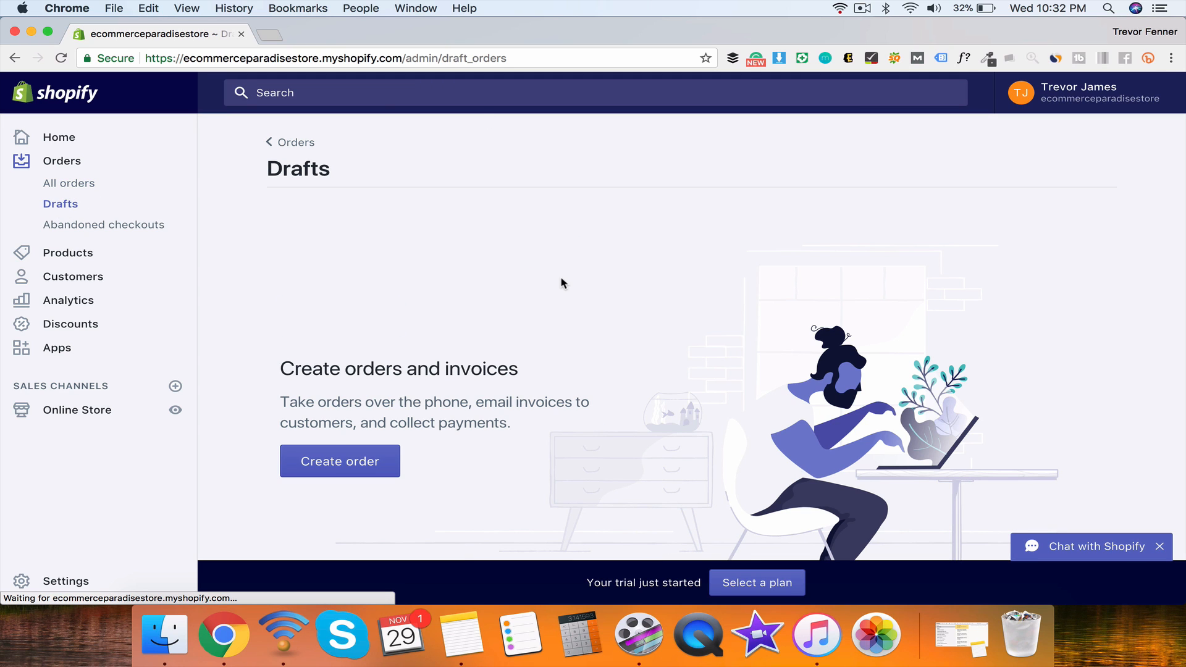
Step: Start a new draft order from the Drafts page, leaving the blank $0.00 form unsaved
{"action": "scroll", "coordinate": [562, 282], "scroll_direction": "down", "scroll_amount": 3}
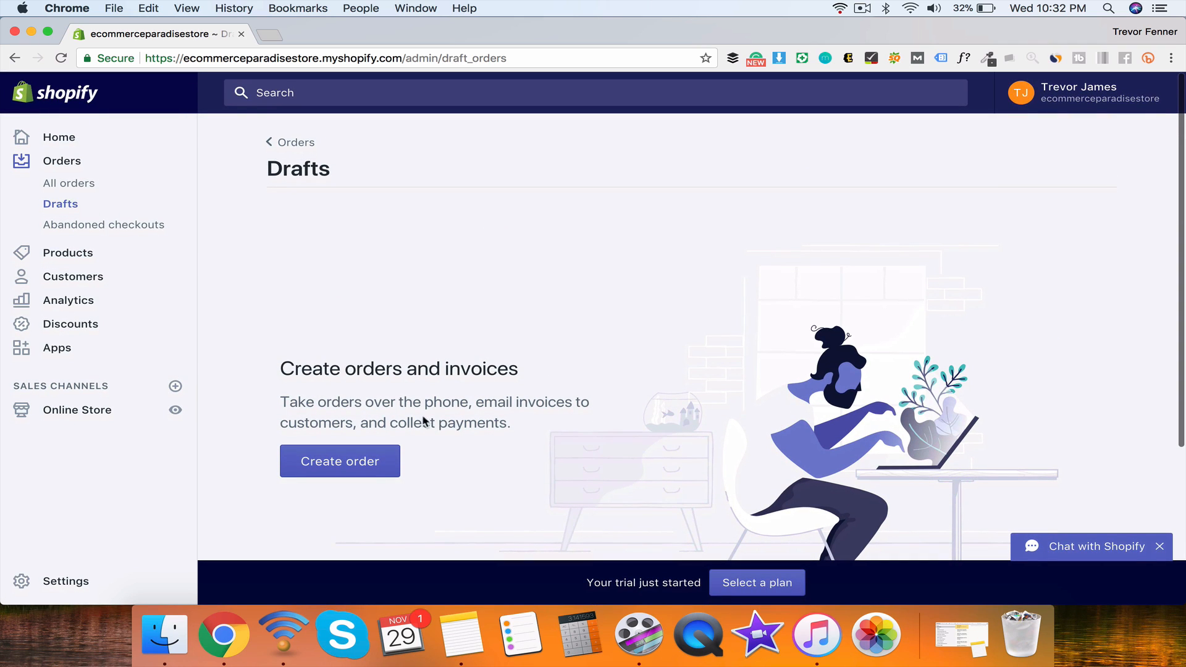
{"action": "left_click_drag", "start_coordinate": [281, 365], "coordinate": [455, 463]}
{"action": "left_click", "coordinate": [456, 464]}
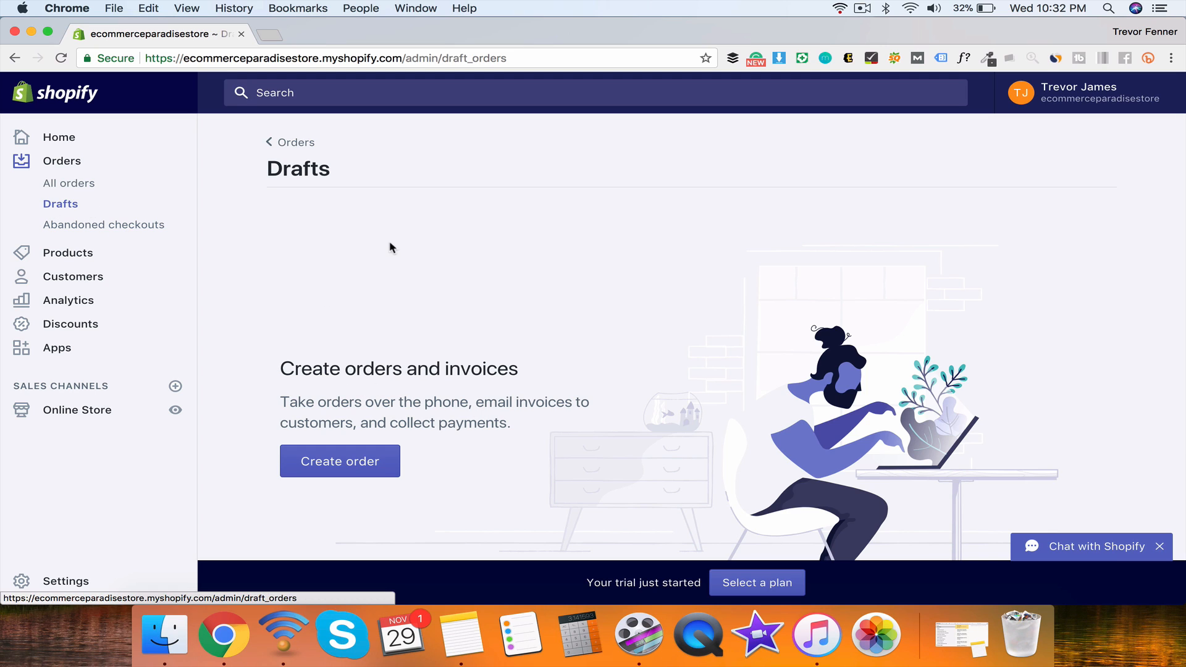
{"action": "left_click", "coordinate": [322, 464]}
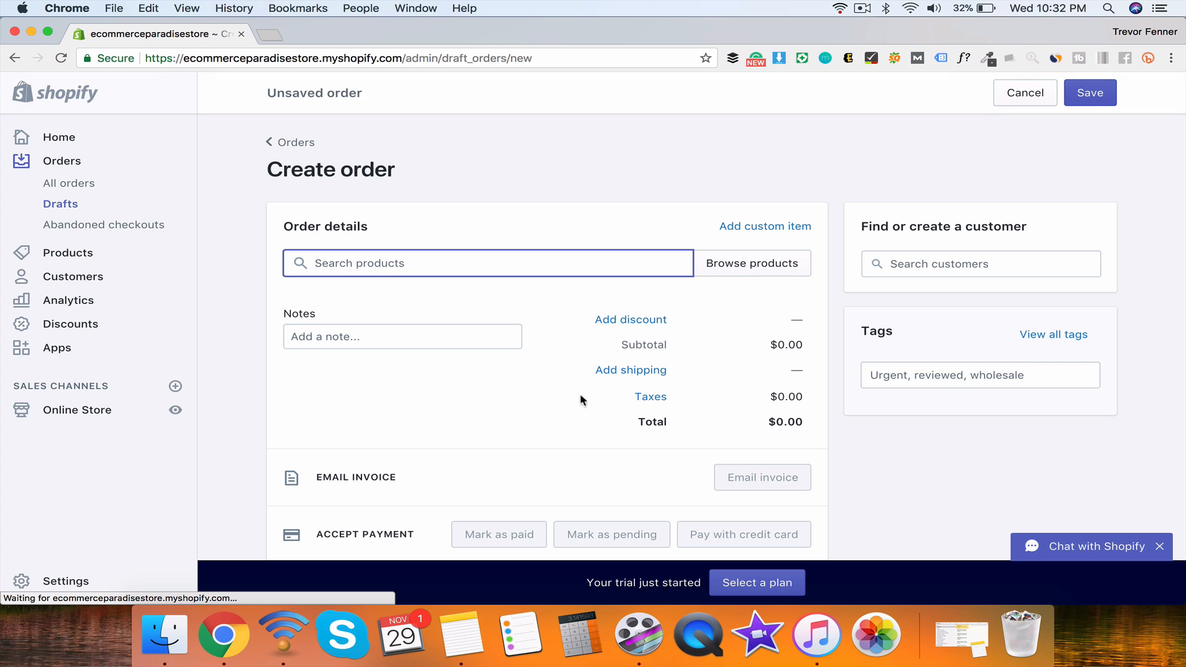
{"action": "scroll", "coordinate": [601, 397], "scroll_direction": "down", "scroll_amount": 3}
{"action": "scroll", "coordinate": [592, 388], "scroll_direction": "up", "scroll_amount": 3}
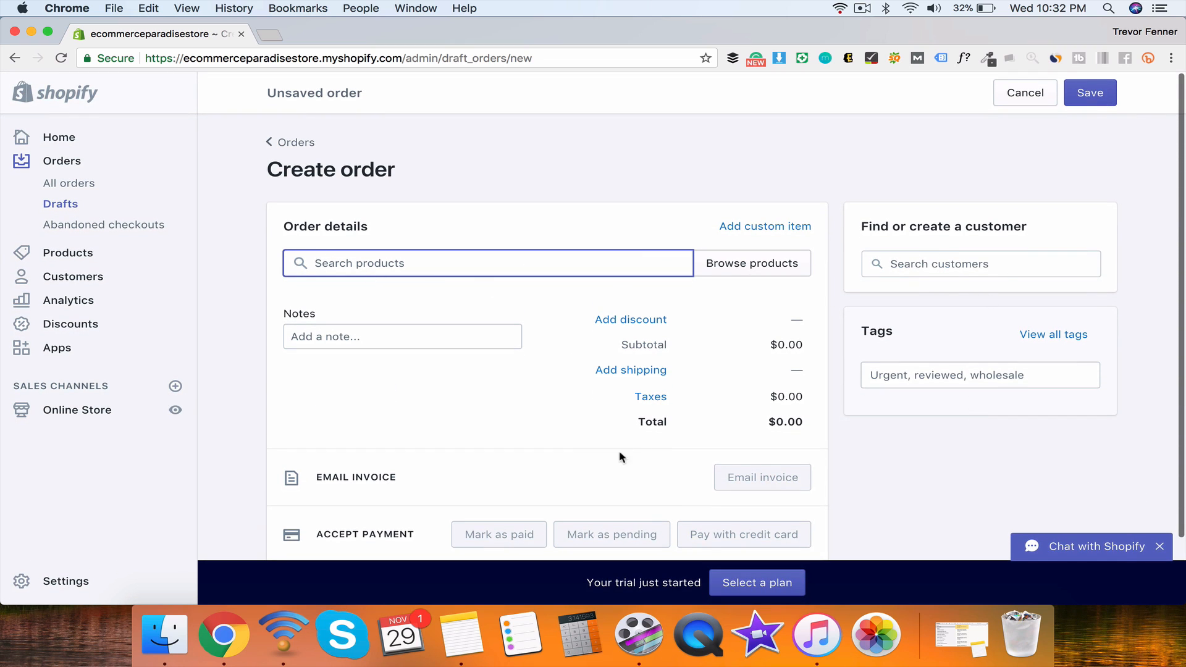
{"action": "left_click", "coordinate": [711, 539]}
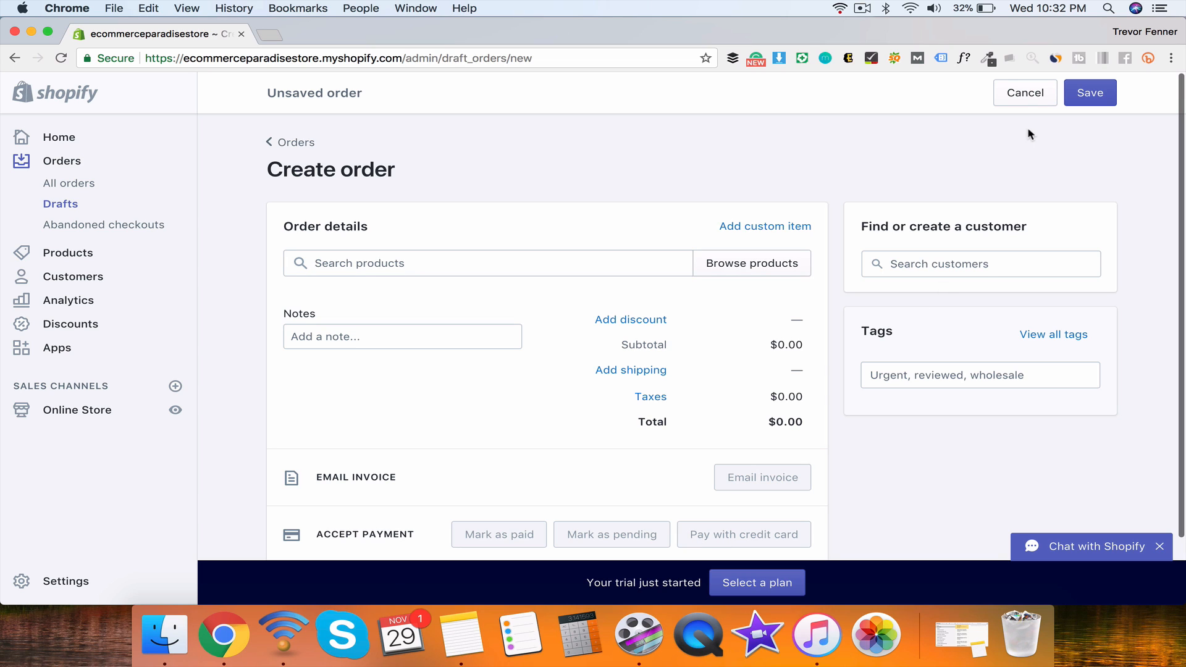
Step: Look over the Abandoned checkouts page and its explanation
{"action": "left_click", "coordinate": [74, 228]}
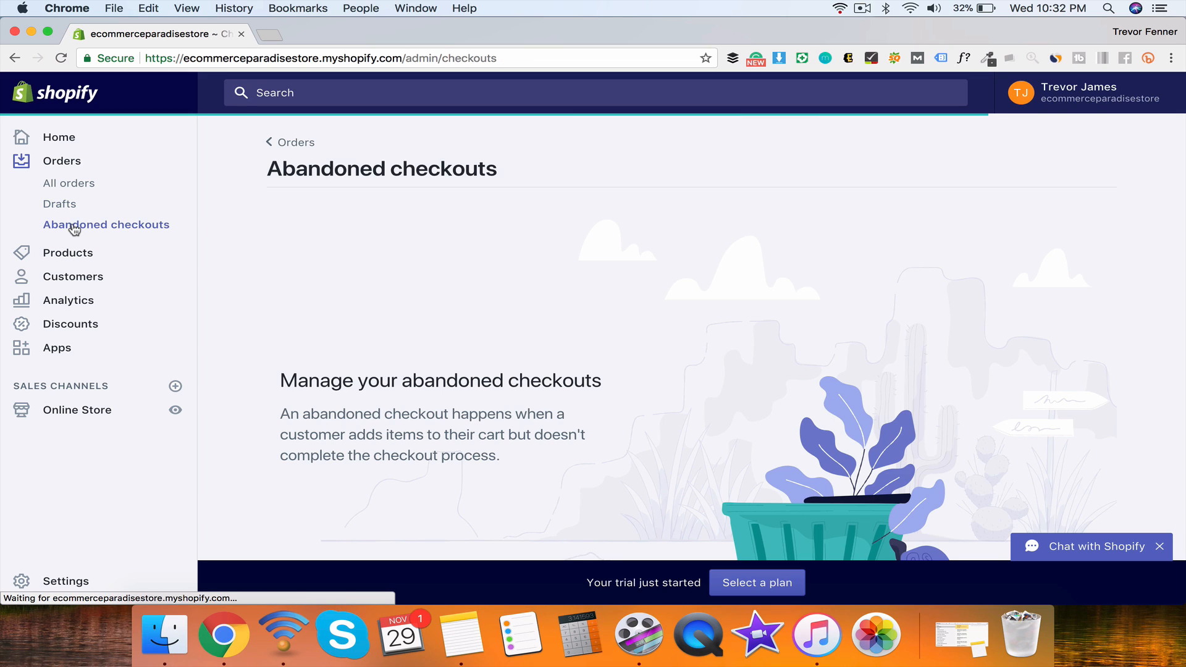
{"action": "scroll", "coordinate": [464, 347], "scroll_direction": "down", "scroll_amount": 5}
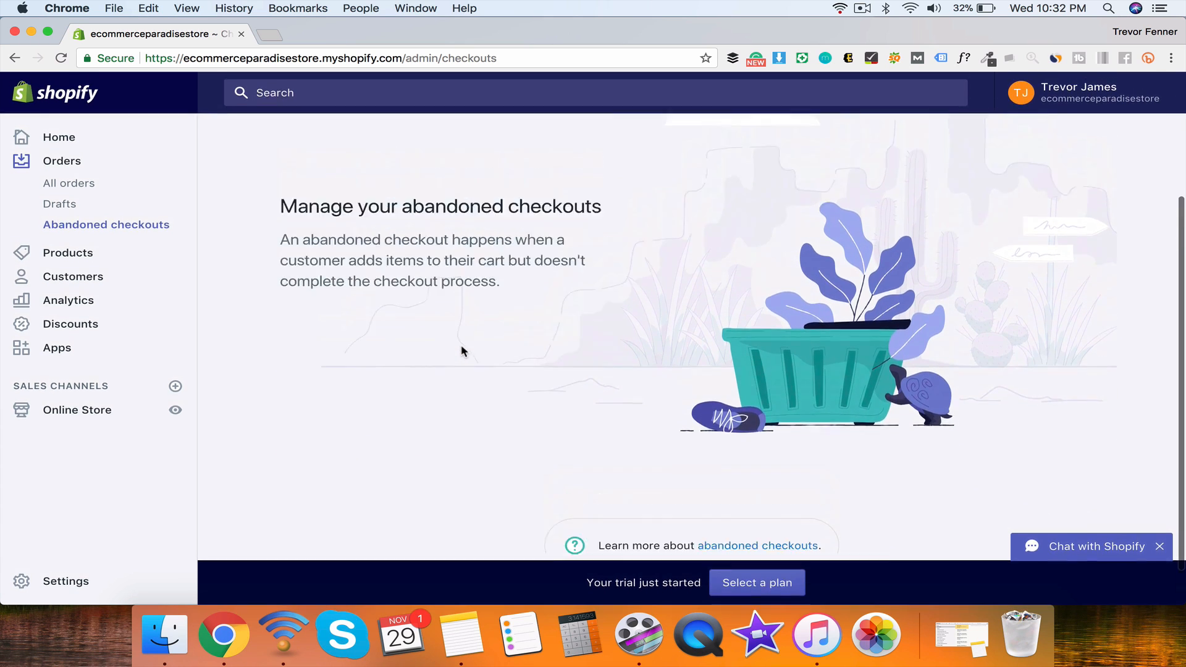
{"action": "scroll", "coordinate": [683, 436], "scroll_direction": "up", "scroll_amount": 5}
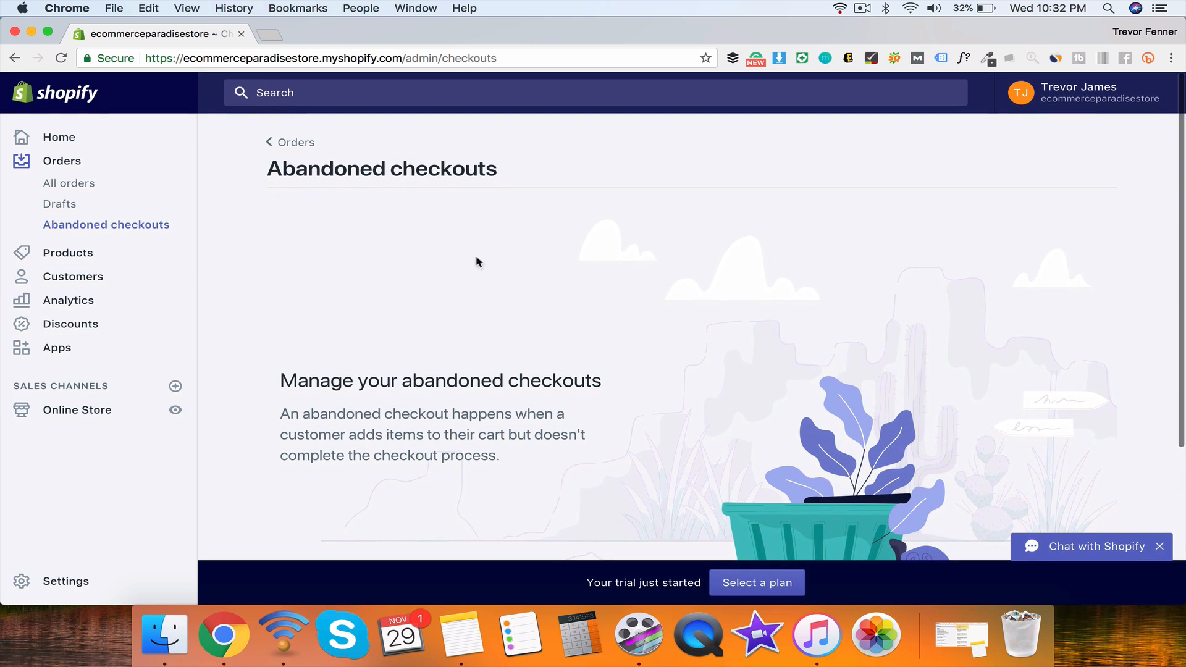
{"action": "left_click_drag", "start_coordinate": [282, 380], "coordinate": [518, 470]}
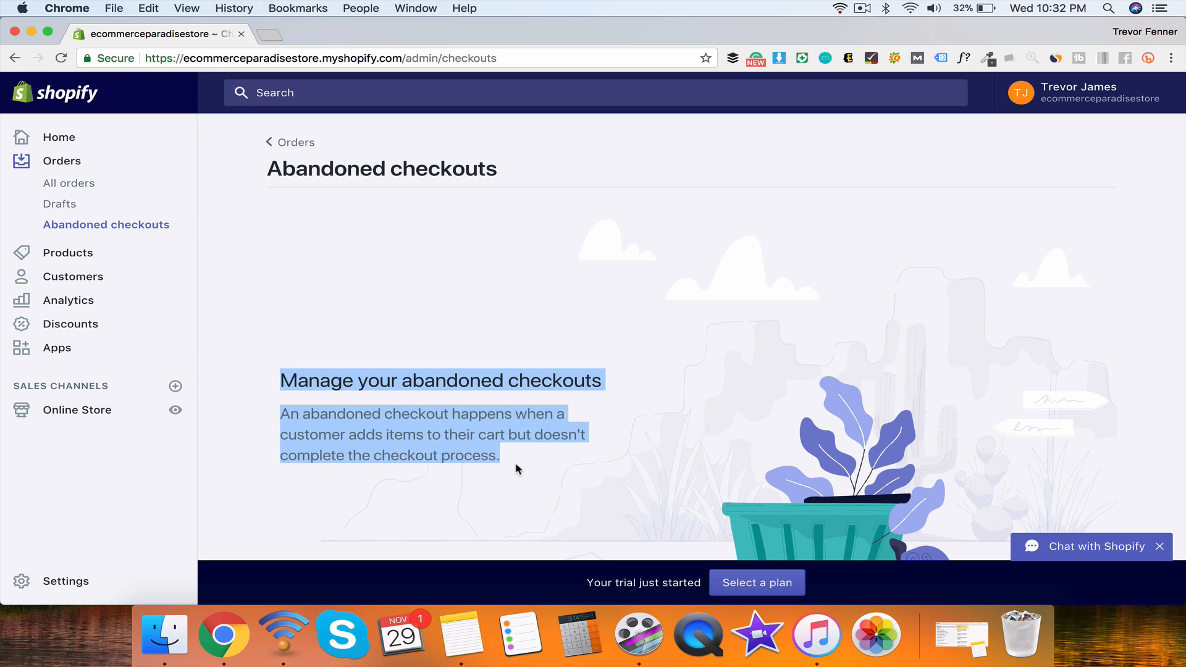
{"action": "left_click", "coordinate": [518, 470]}
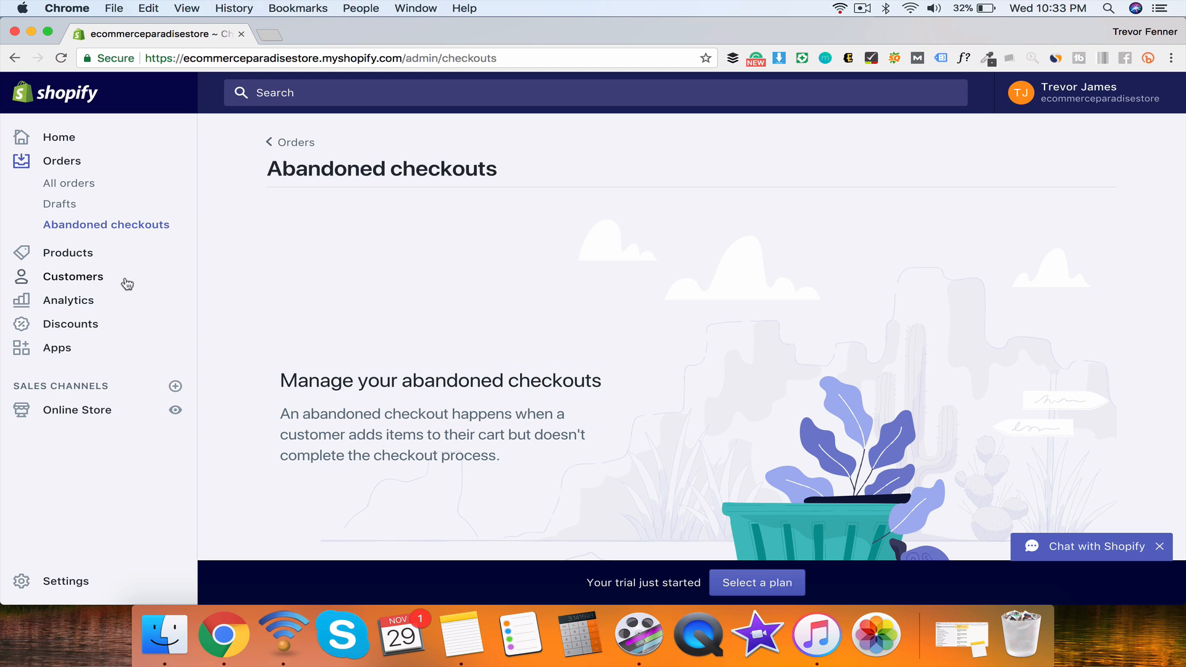
Step: Go to Products and start a new product with Add product
{"action": "left_click", "coordinate": [74, 253]}
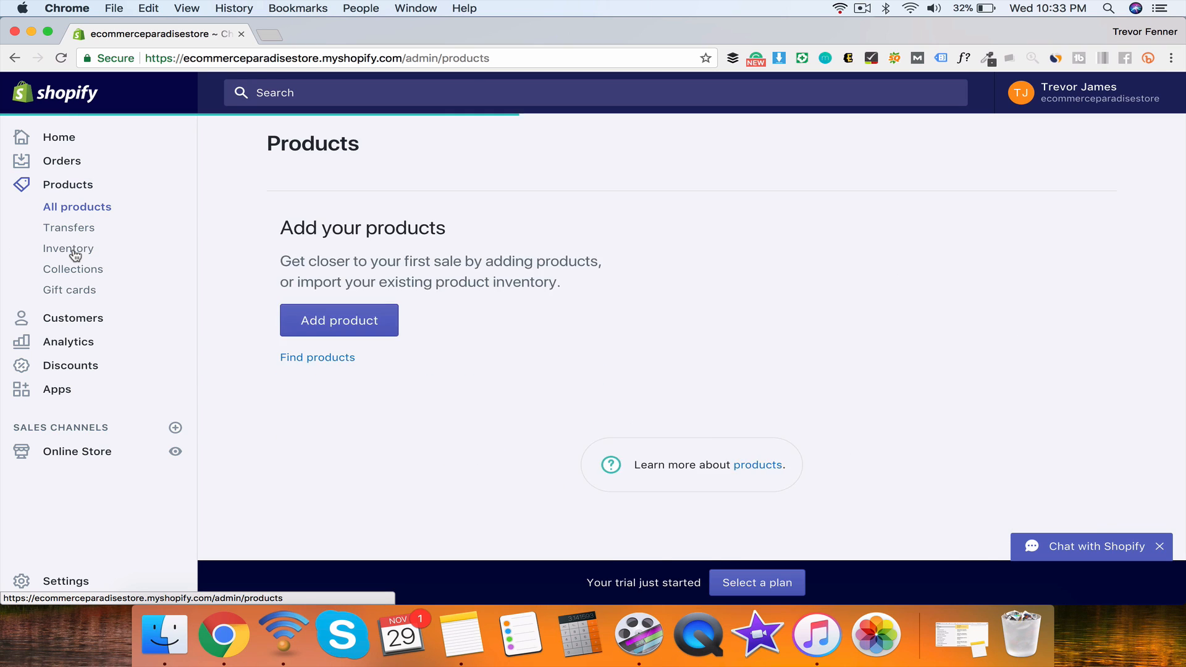
{"action": "scroll", "coordinate": [513, 358], "scroll_direction": "down", "scroll_amount": 5}
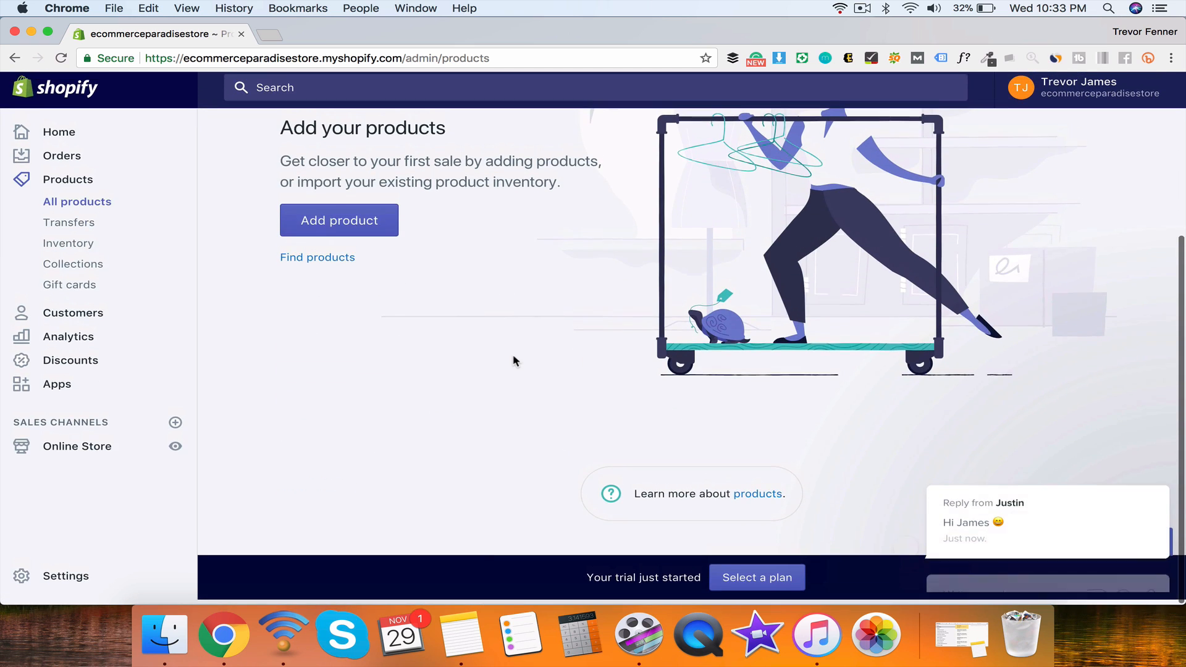
{"action": "scroll", "coordinate": [513, 358], "scroll_direction": "up", "scroll_amount": 5}
{"action": "left_click", "coordinate": [326, 454]}
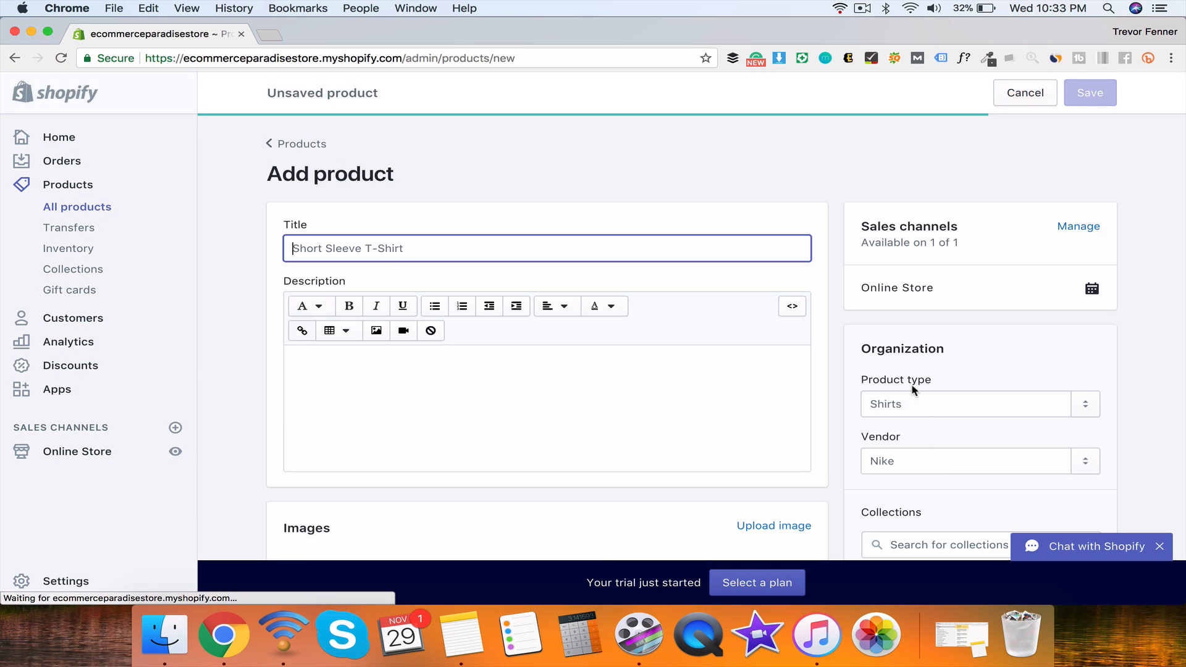
Step: Tell support you're filming a Shopify review for YouTube and testing response time, then close chat
{"action": "left_click", "coordinate": [1048, 544]}
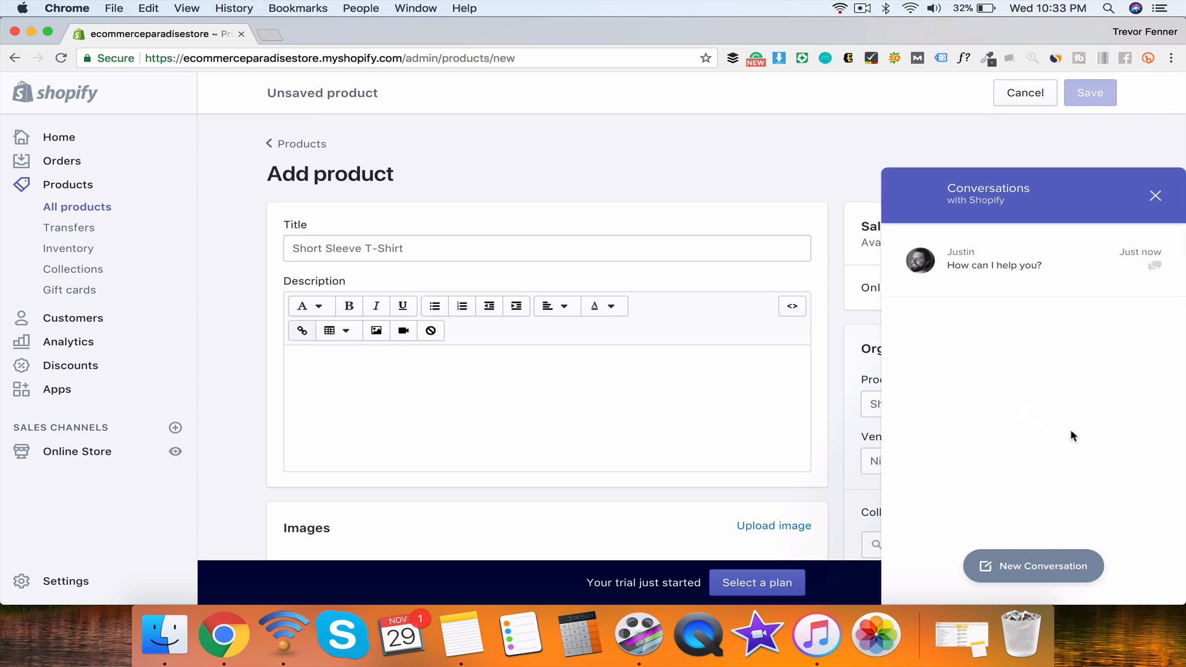
{"action": "left_click", "coordinate": [992, 259]}
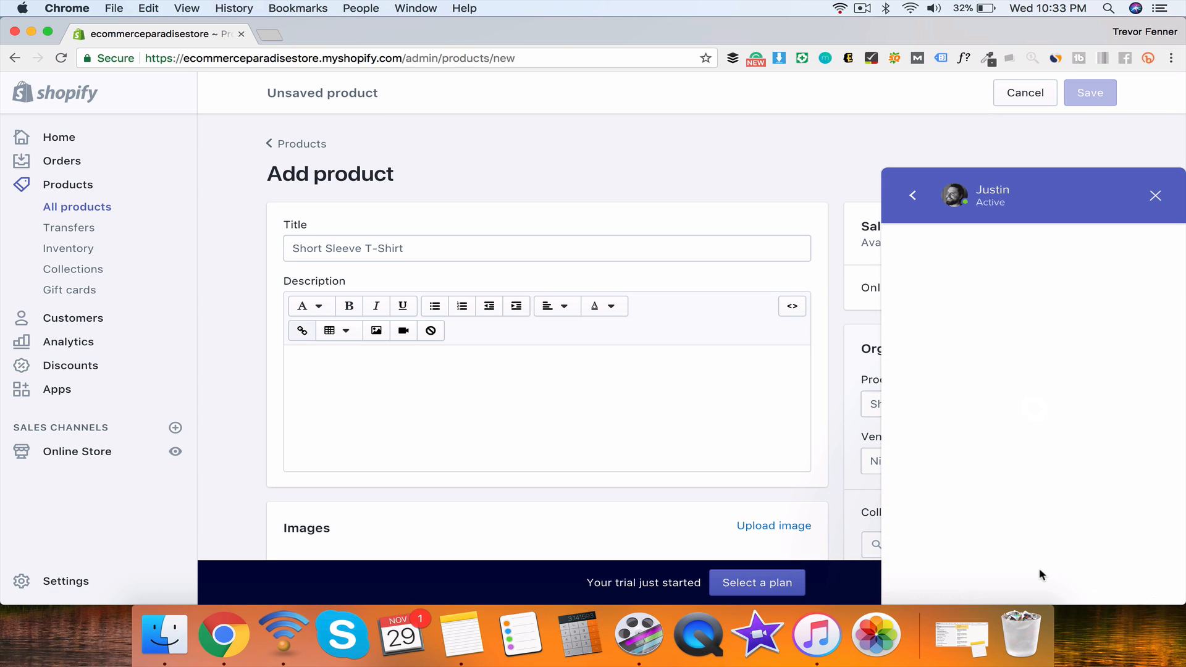
{"action": "type", "text": "hi justin! just fi"}
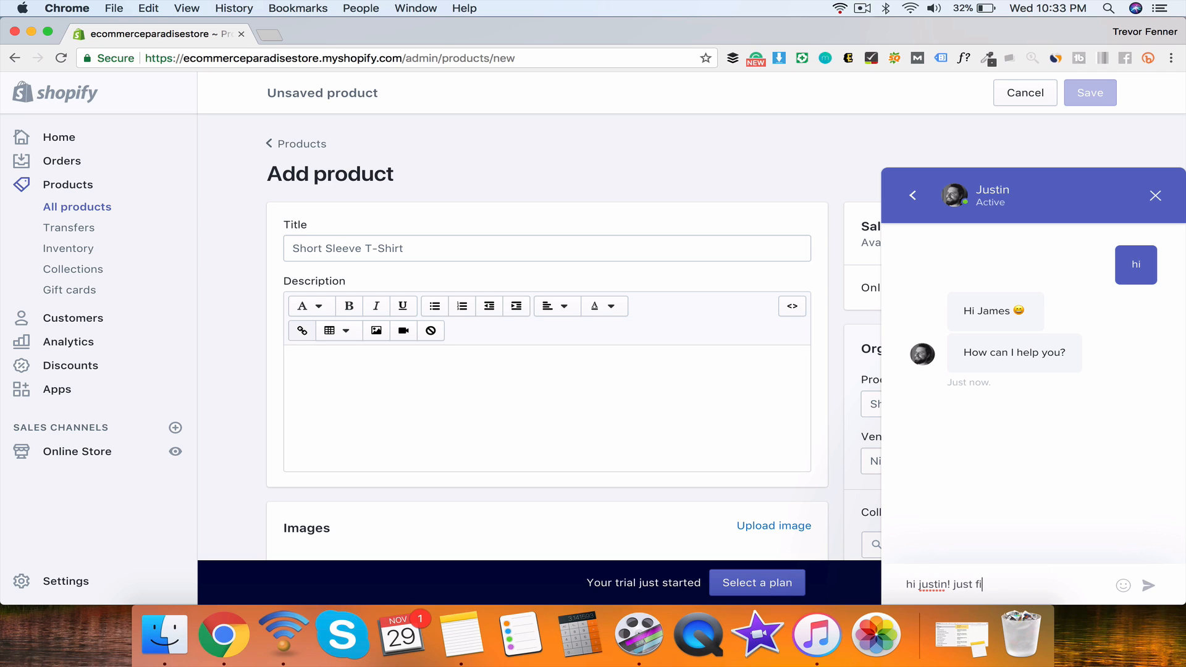
{"action": "type", "text": "lmning a "}
{"action": "type", "text": "review for shopify for"}
{"action": "type", "text": " my y"}
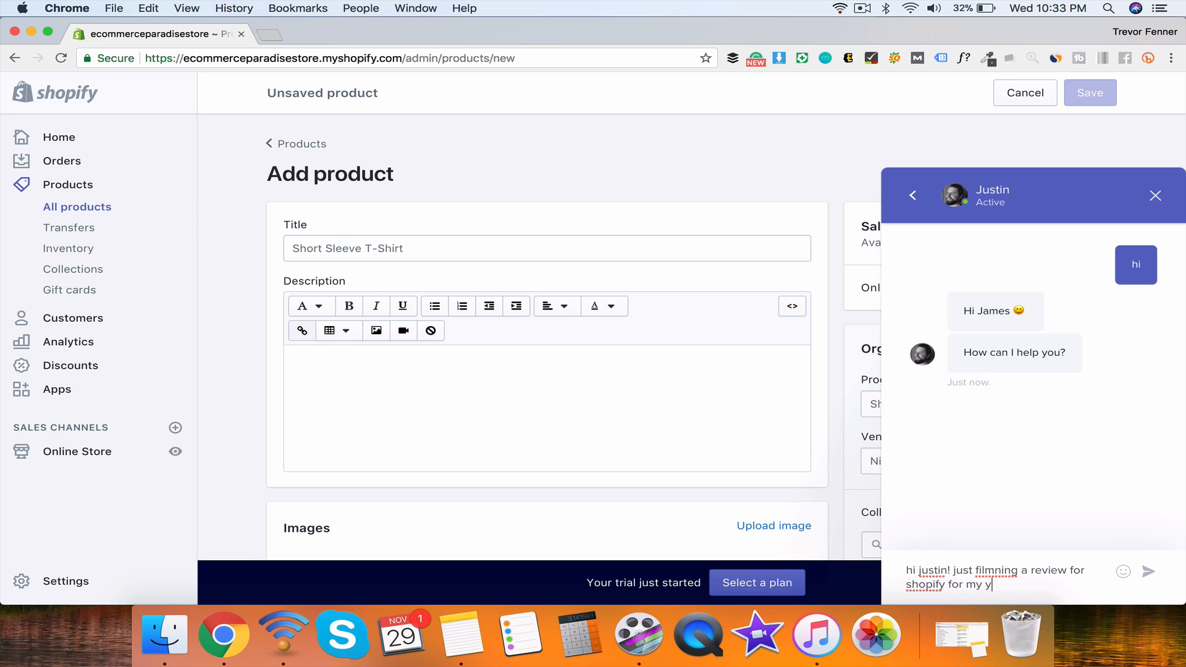
{"action": "type", "text": "outube channel and testing"}
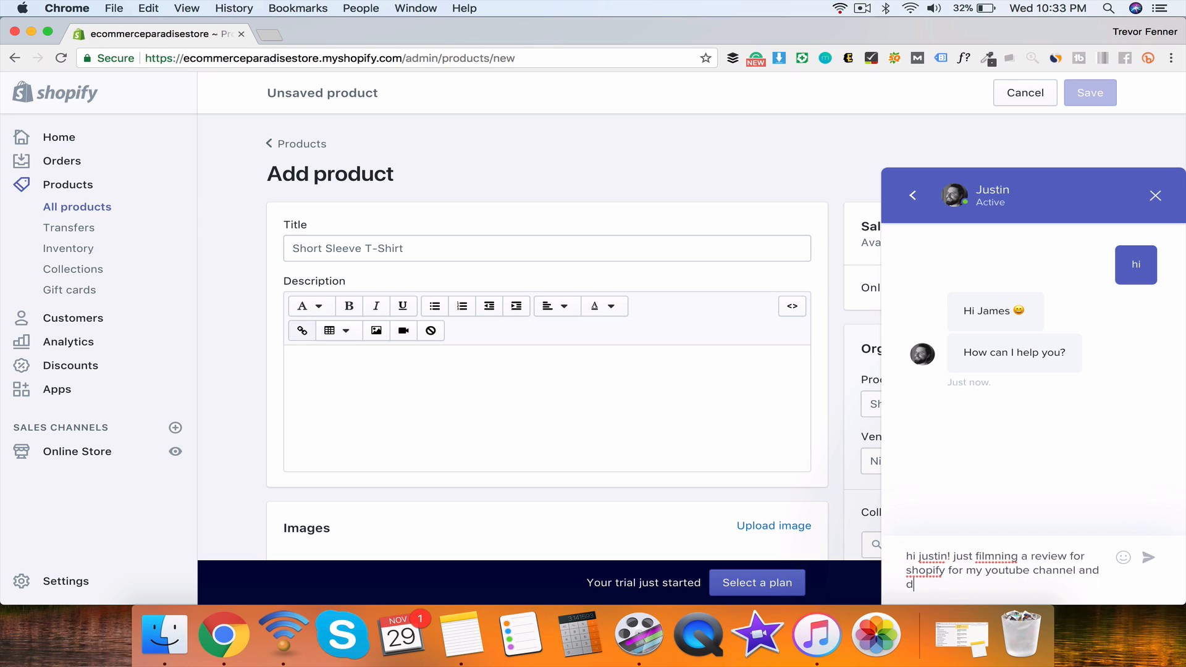
{"action": "type", "text": " to see how quickly you guys reson"}
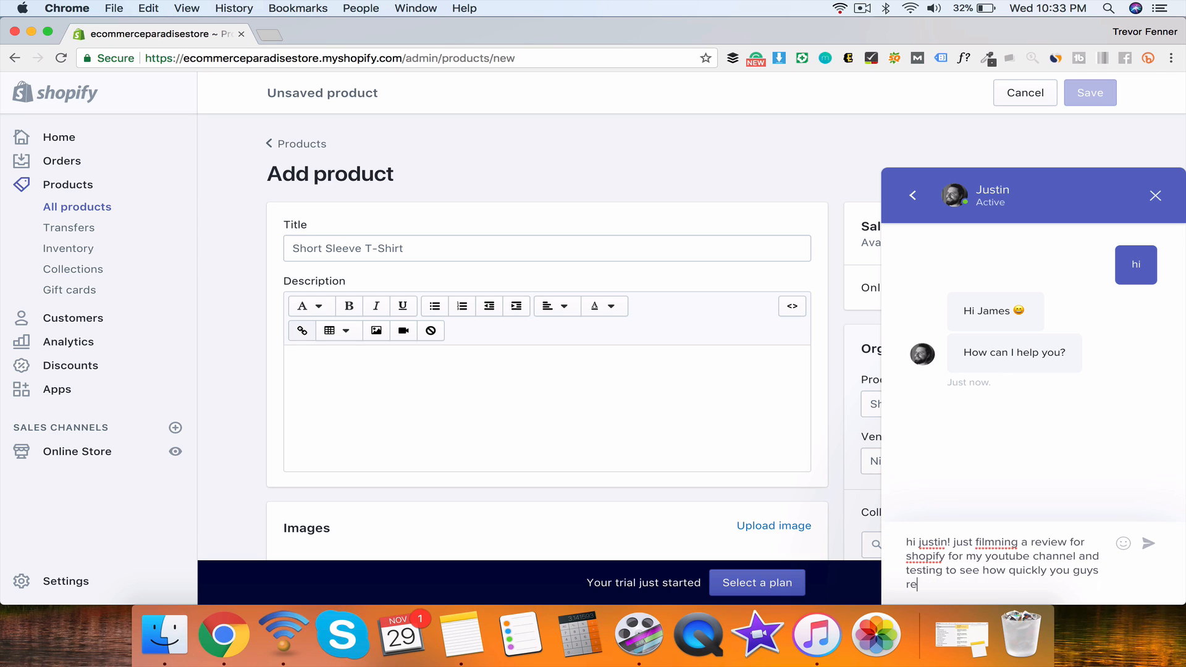
{"action": "type", "text": "nd. well done!"}
{"action": "key", "text": "Return"}
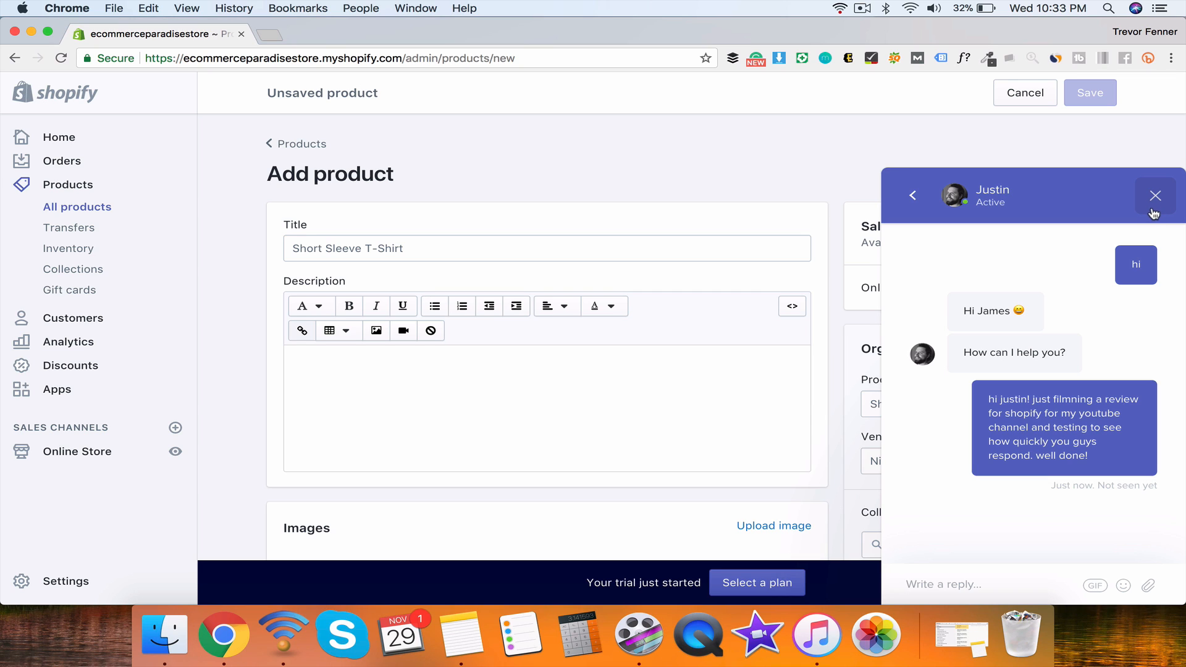
{"action": "left_click", "coordinate": [1154, 216]}
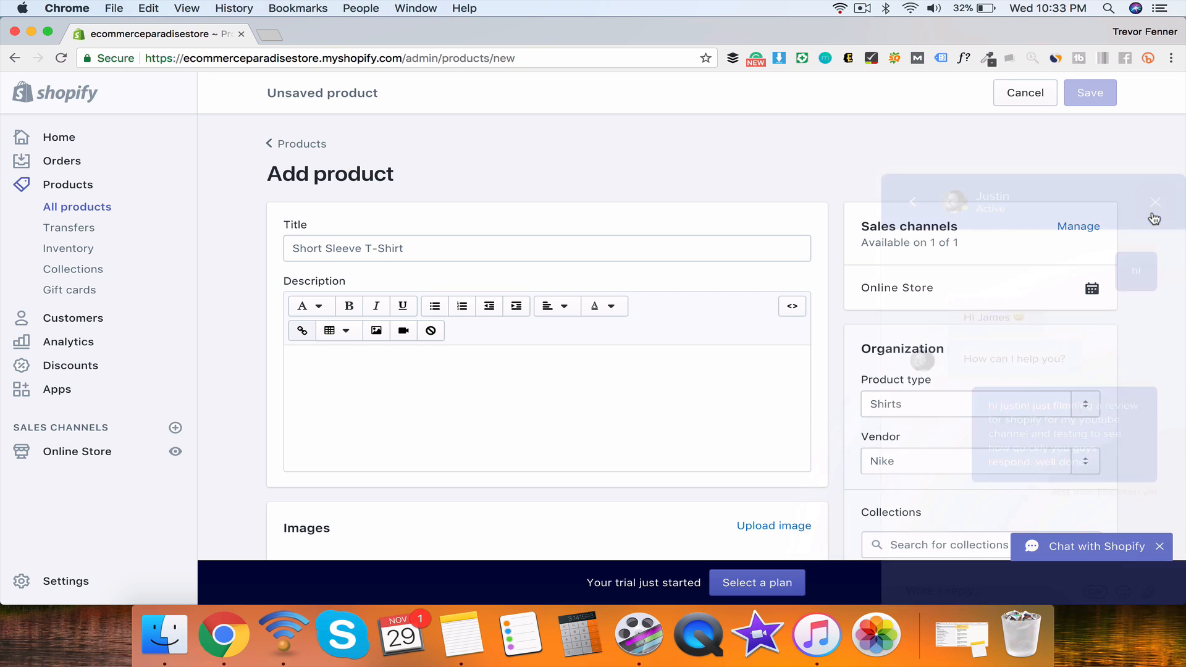
Step: Title the product 'Paradise t-shirt' and describe the shirt as freaking awesome, something you'll love
{"action": "left_click", "coordinate": [413, 254]}
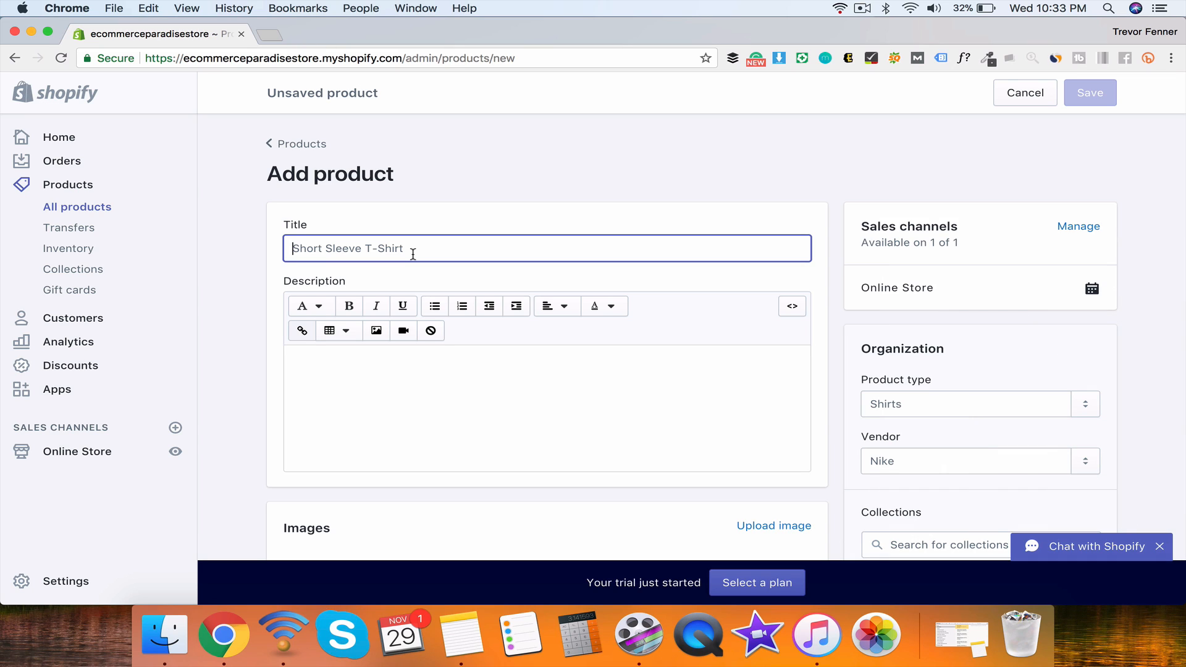
{"action": "type", "text": "Paradise t-shirt"}
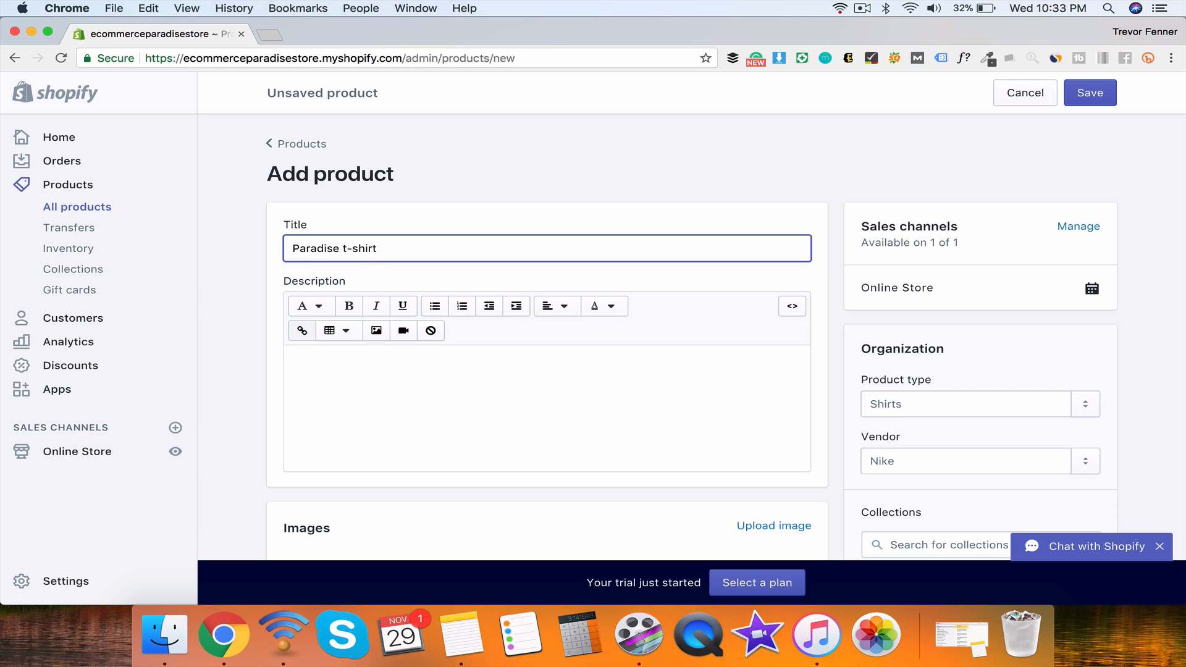
{"action": "left_click", "coordinate": [496, 384]}
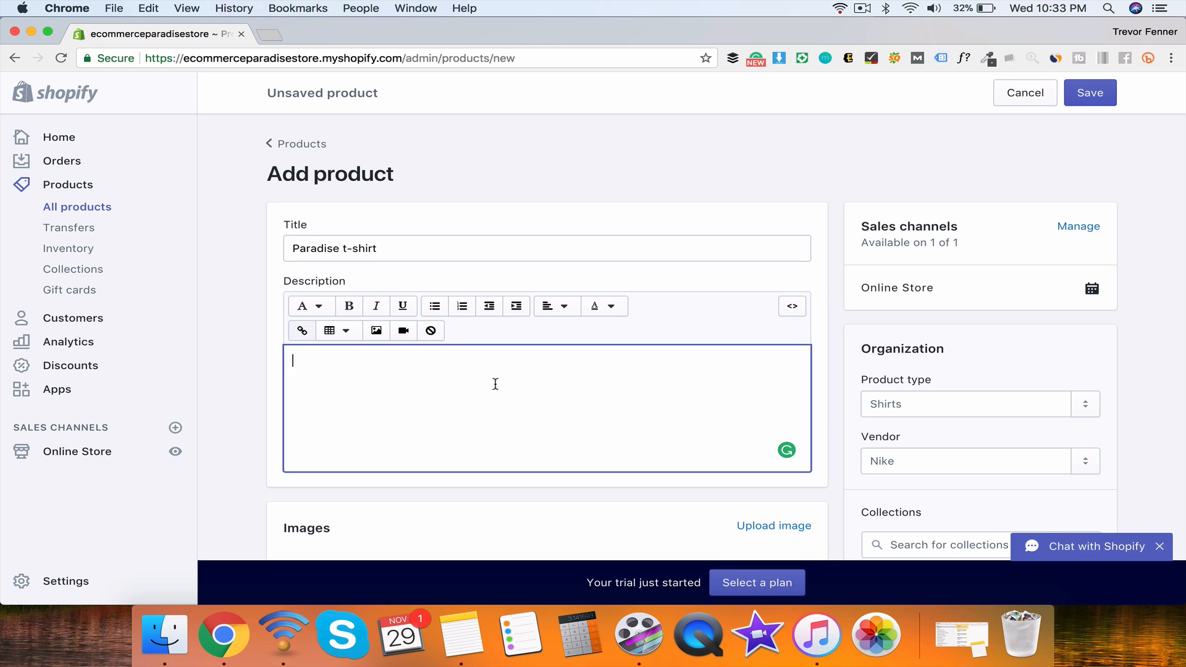
{"action": "type", "text": "This hs"}
{"action": "type", "text": " freakig a"}
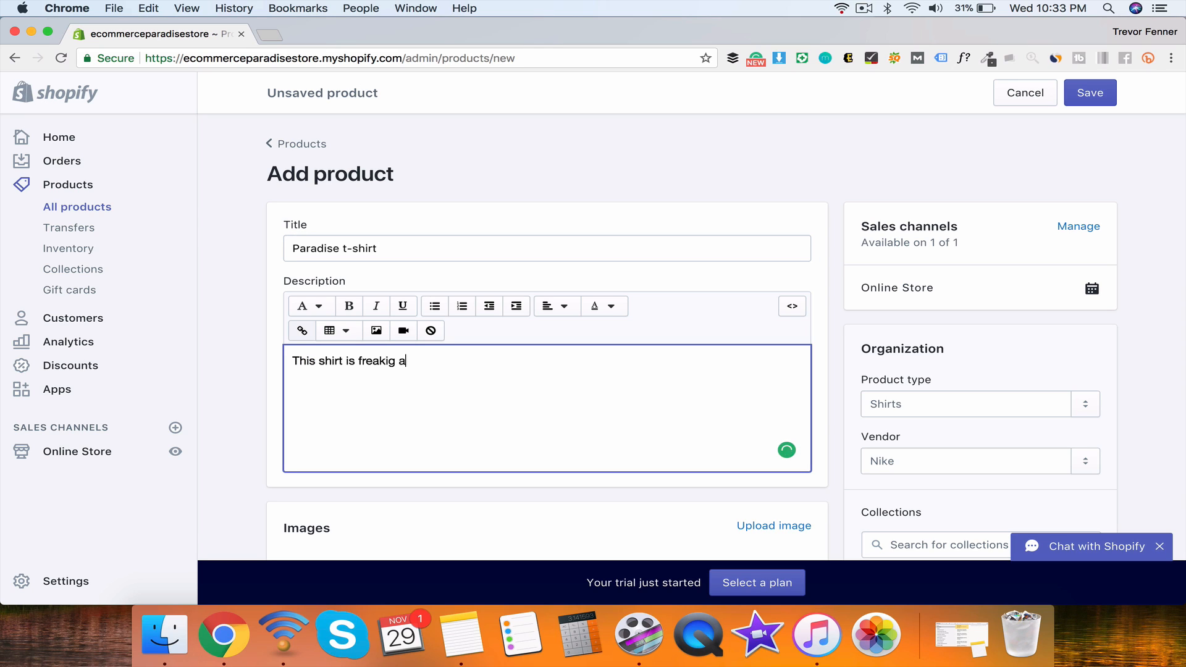
{"action": "key", "text": "BackSpace"}
{"action": "key", "text": "BackSpace"}
{"action": "key", "text": "BackSpace"}
{"action": "type", "text": "ng awesome and we knoe y"}
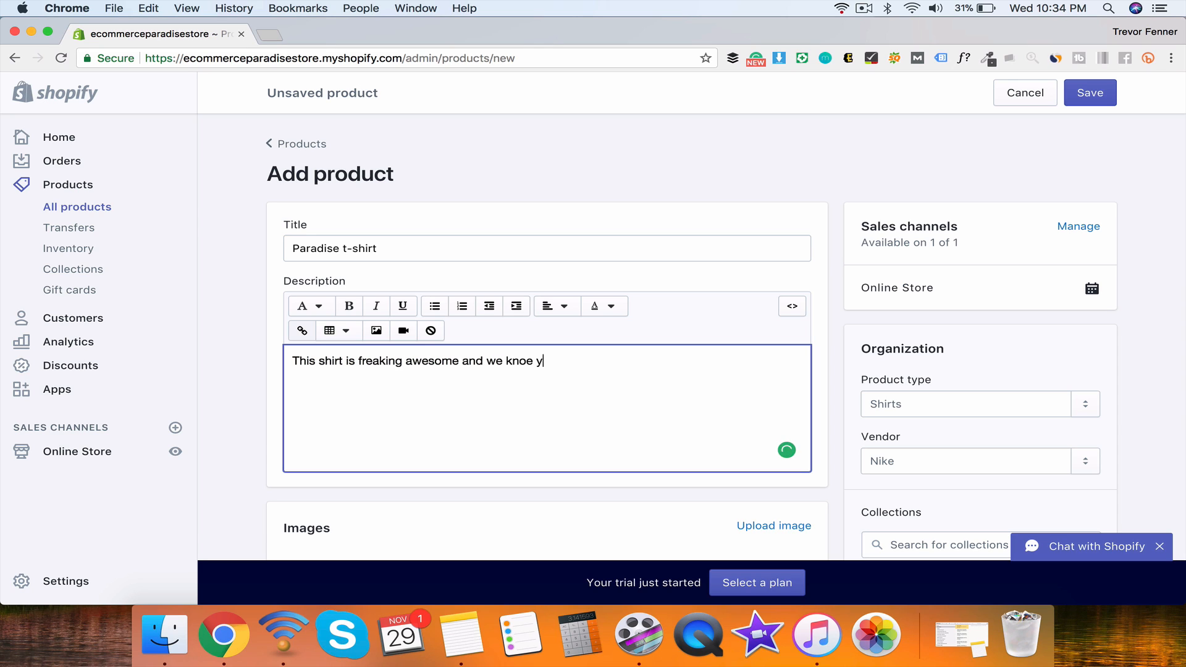
{"action": "type", "text": "d"}
{"action": "key", "text": "BackSpace"}
{"action": "key", "text": "BackSpace"}
{"action": "key", "text": "BackSpace"}
{"action": "key", "text": "BackSpace"}
{"action": "key", "text": "BackSpace"}
{"action": "type", "text": "w unow you'll love i"}
Step: Price the product at $19.00 with a $29.00 compare-at price
{"action": "scroll", "coordinate": [573, 432], "scroll_direction": "down", "scroll_amount": 5}
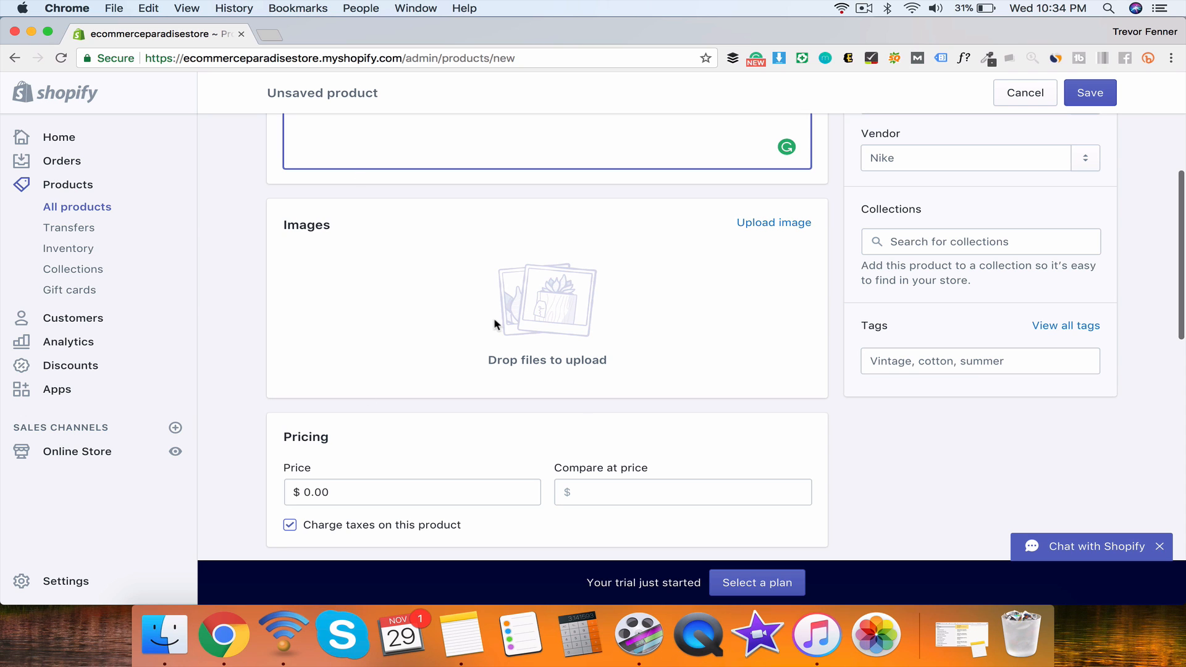
{"action": "scroll", "coordinate": [494, 318], "scroll_direction": "down", "scroll_amount": 3}
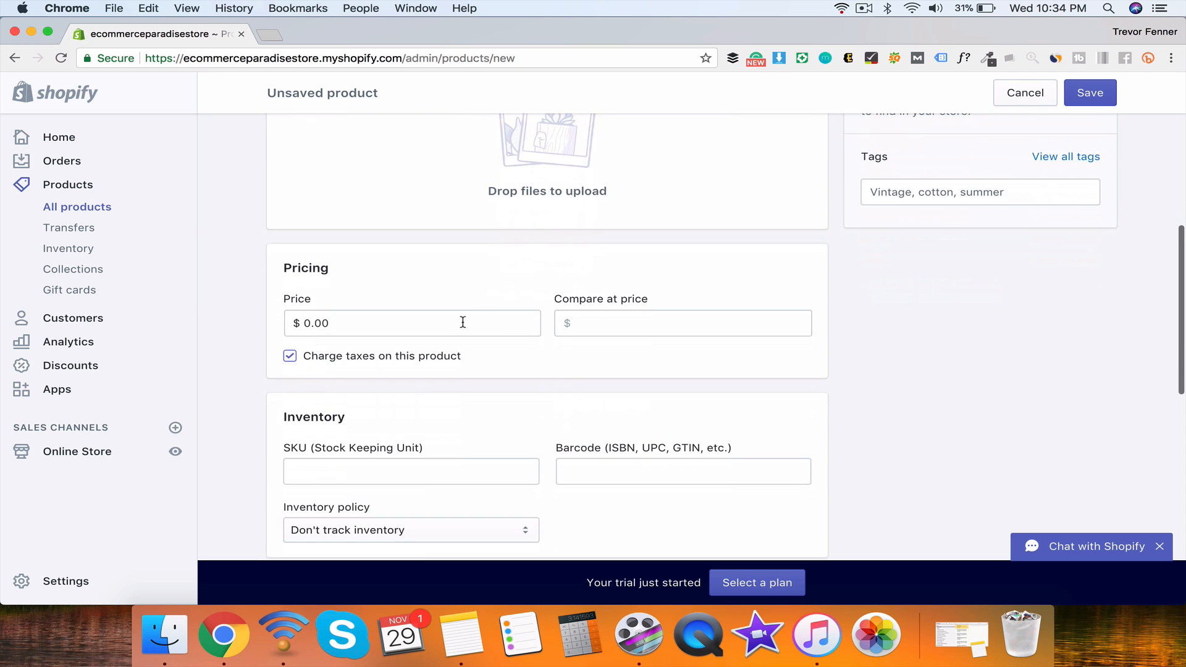
{"action": "left_click", "coordinate": [463, 322]}
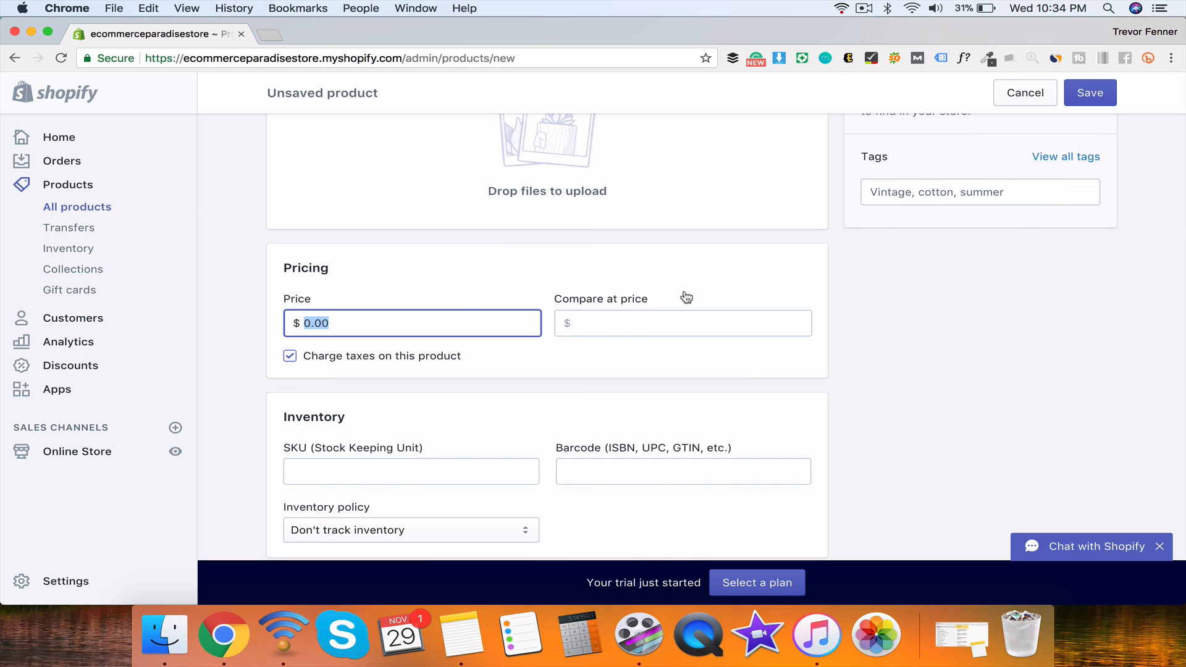
{"action": "type", "text": "19"}
{"action": "left_click", "coordinate": [739, 318]}
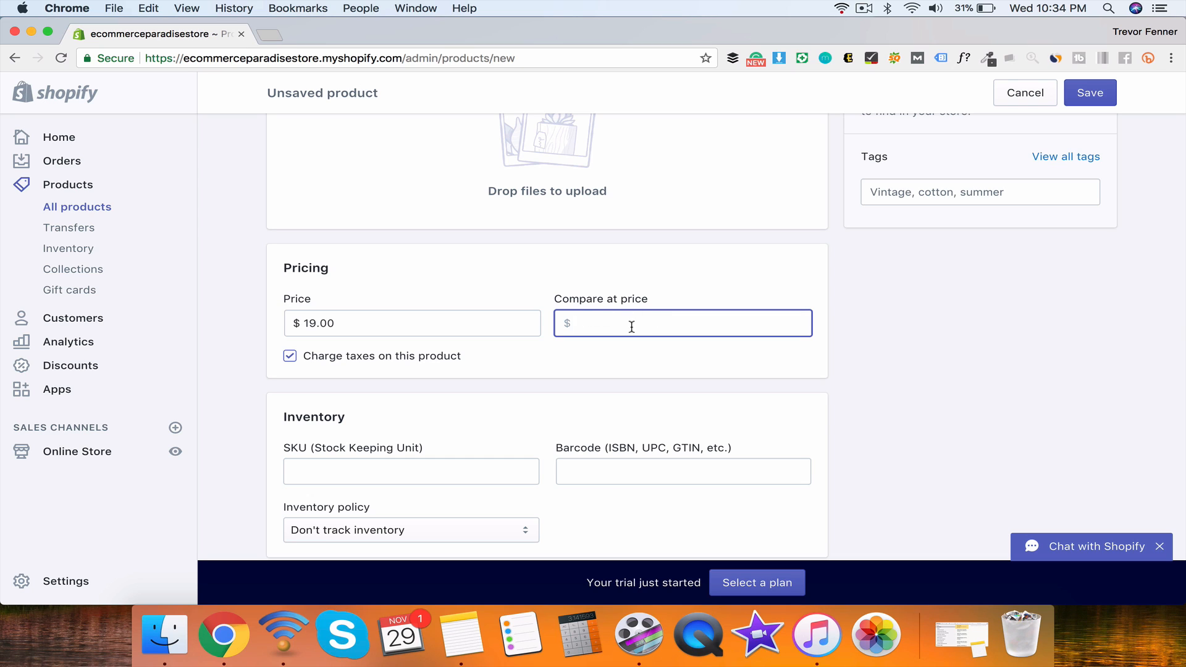
{"action": "double_click", "coordinate": [335, 323]}
{"action": "left_click", "coordinate": [617, 270]}
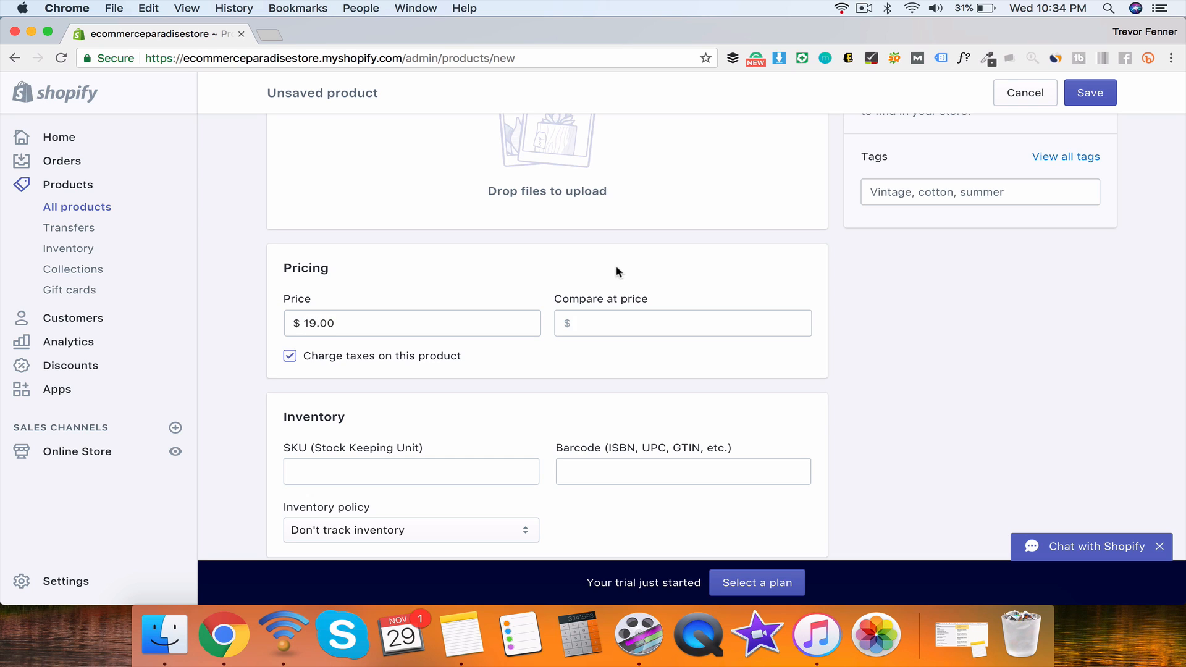
{"action": "left_click", "coordinate": [609, 328]}
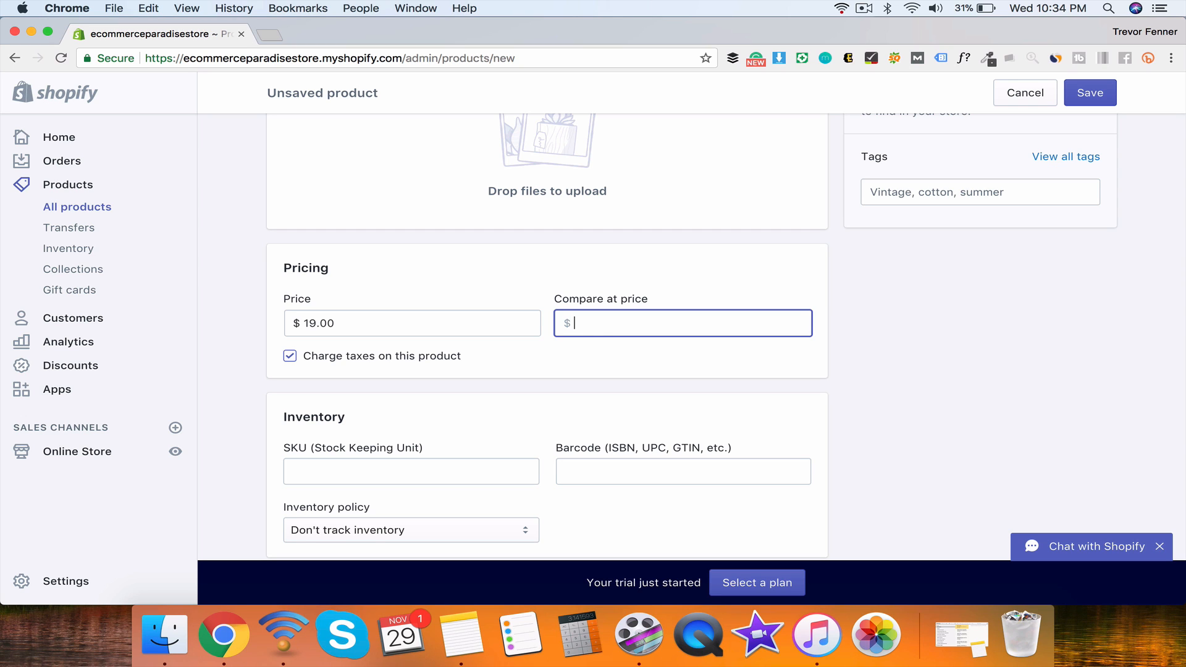
{"action": "type", "text": "29"}
{"action": "scroll", "coordinate": [519, 357], "scroll_direction": "down", "scroll_amount": 5}
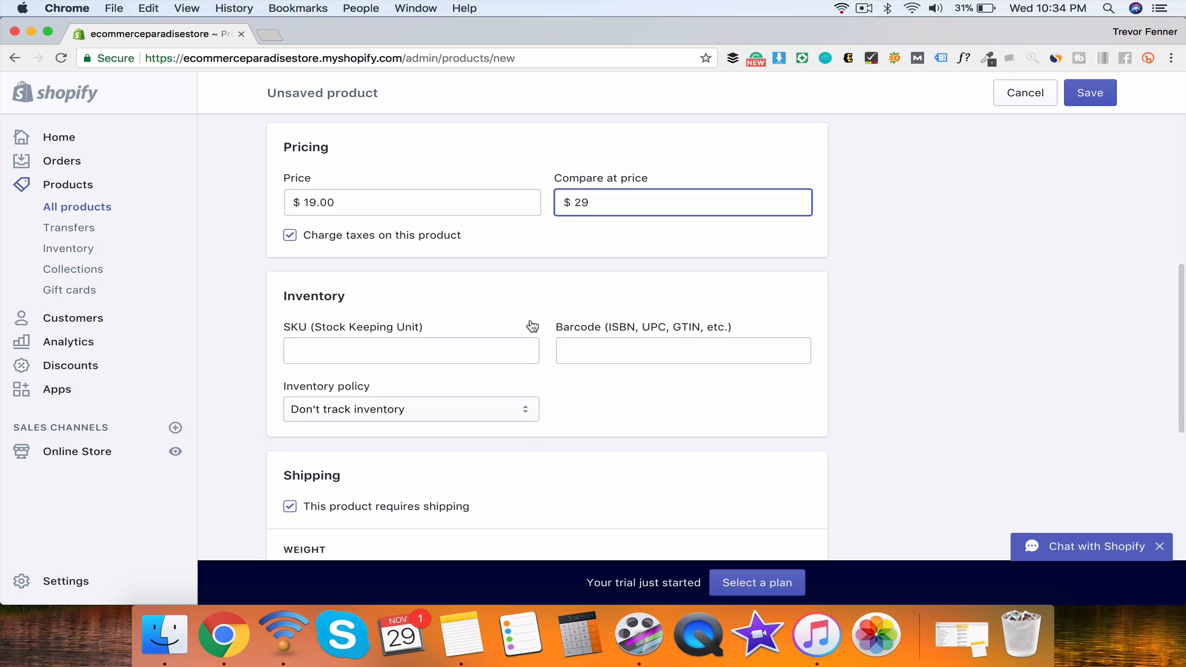
Step: Pass over the SKU and barcode fields and turn on Shopify inventory tracking
{"action": "left_click", "coordinate": [445, 345]}
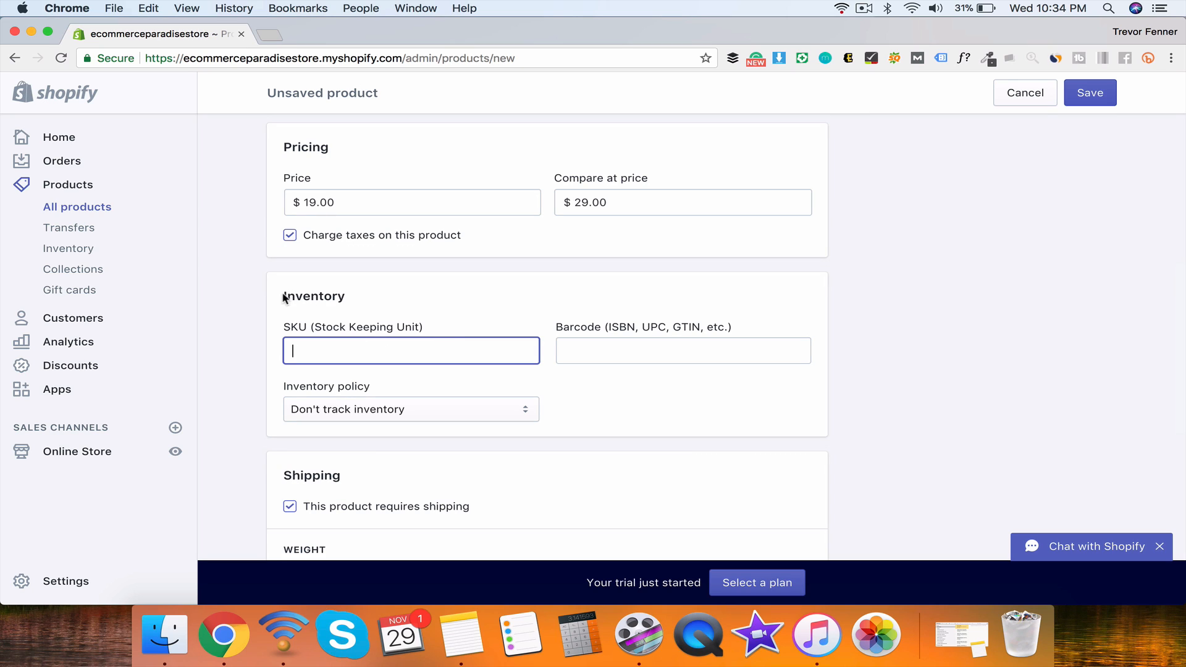
{"action": "left_click_drag", "start_coordinate": [284, 296], "coordinate": [383, 301]}
{"action": "left_click", "coordinate": [447, 314]}
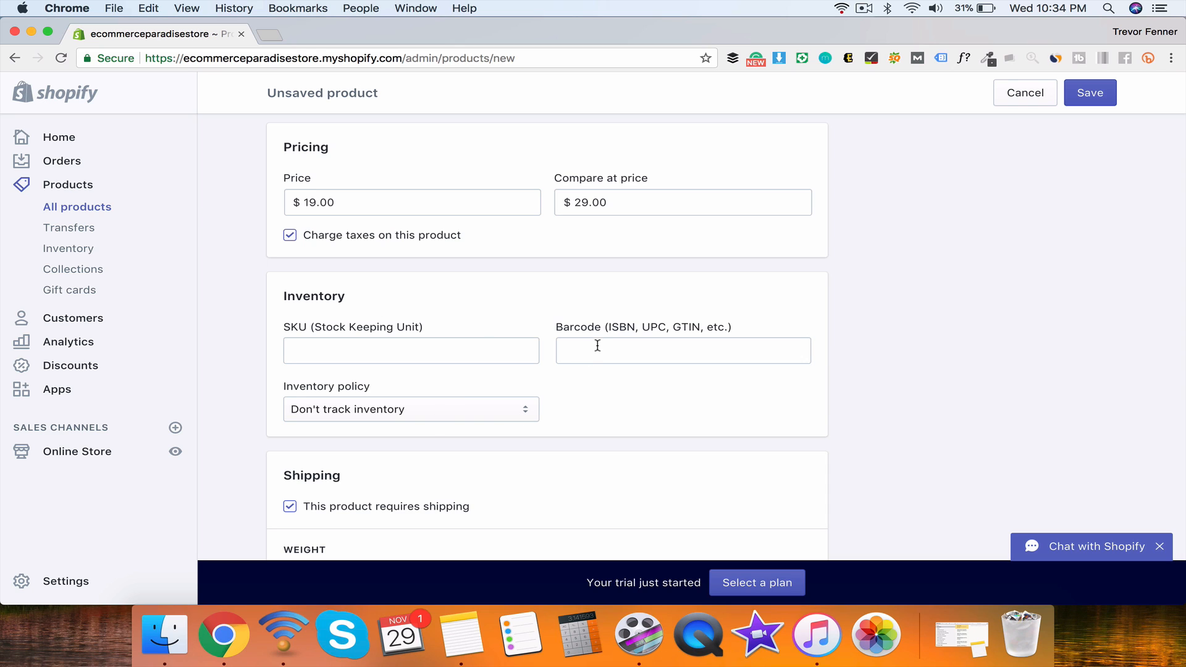
{"action": "left_click", "coordinate": [616, 351]}
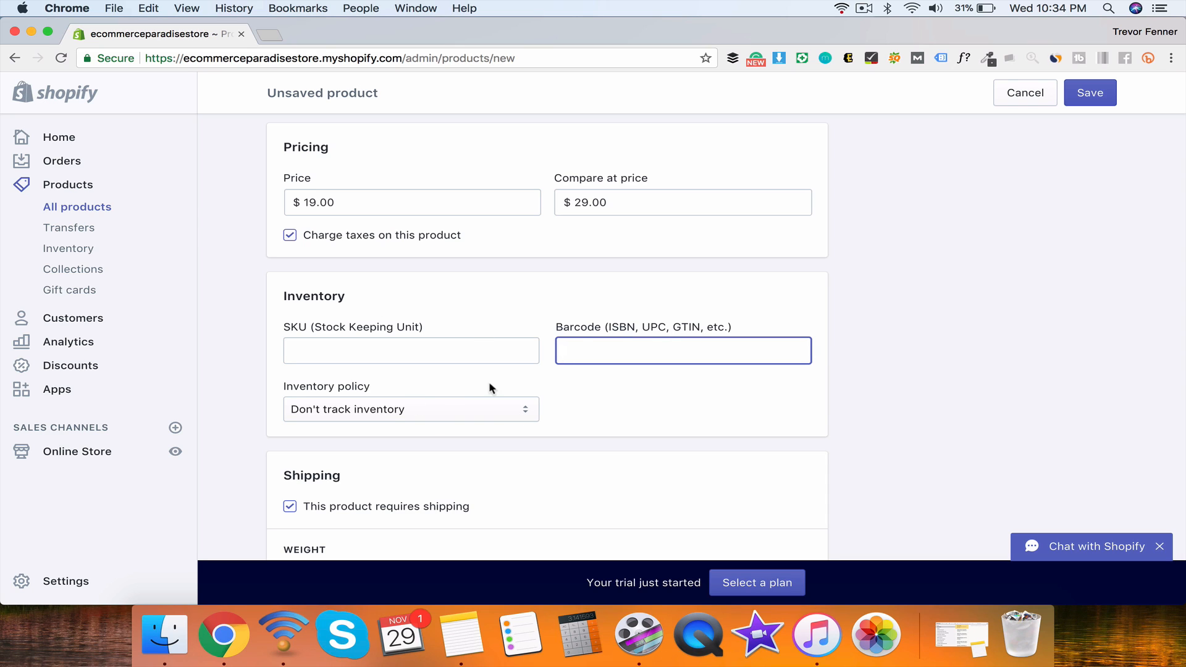
{"action": "left_click", "coordinate": [374, 416]}
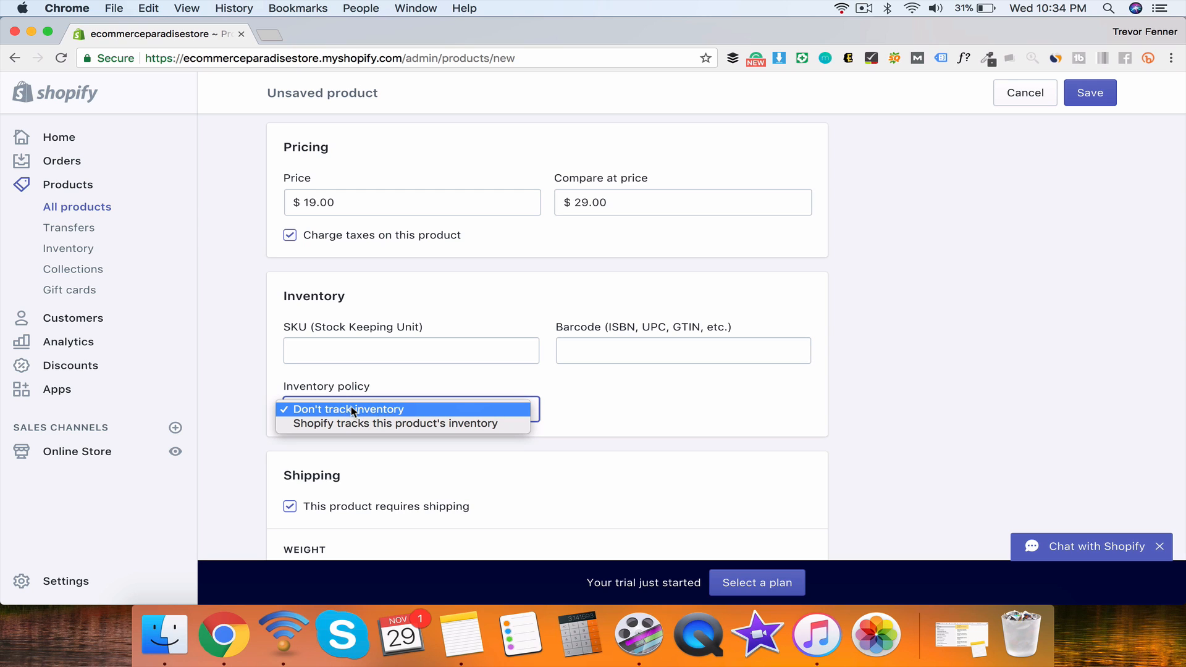
{"action": "left_click", "coordinate": [394, 425]}
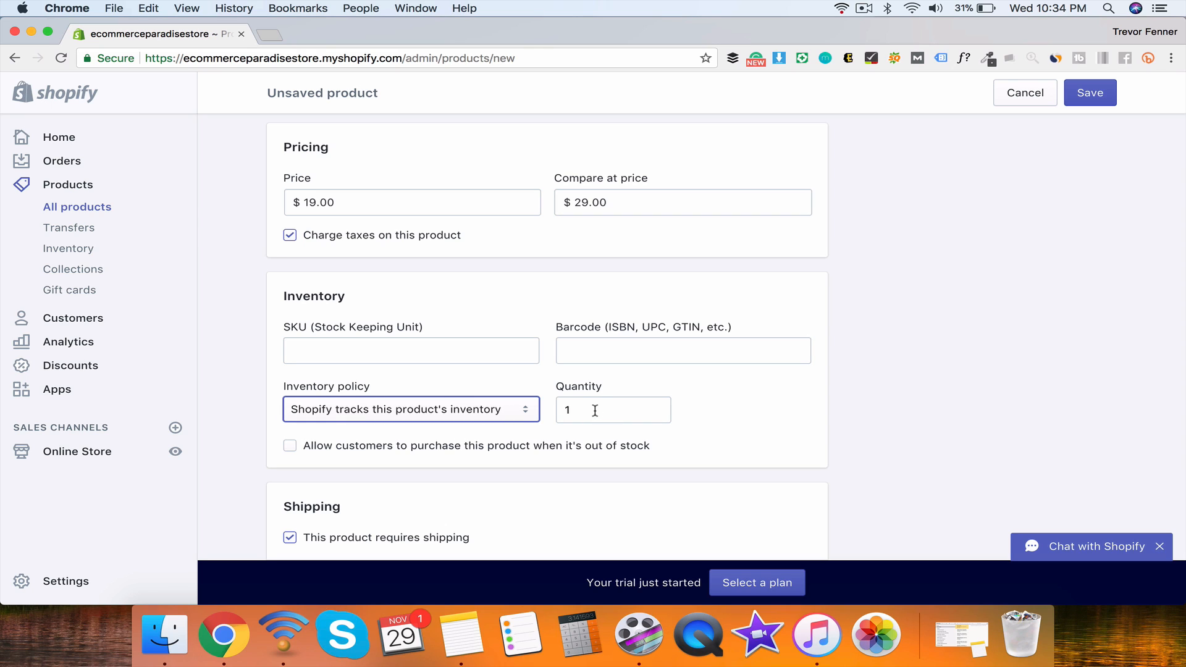
{"action": "key", "text": "Tab"}
{"action": "type", "text": "10"}
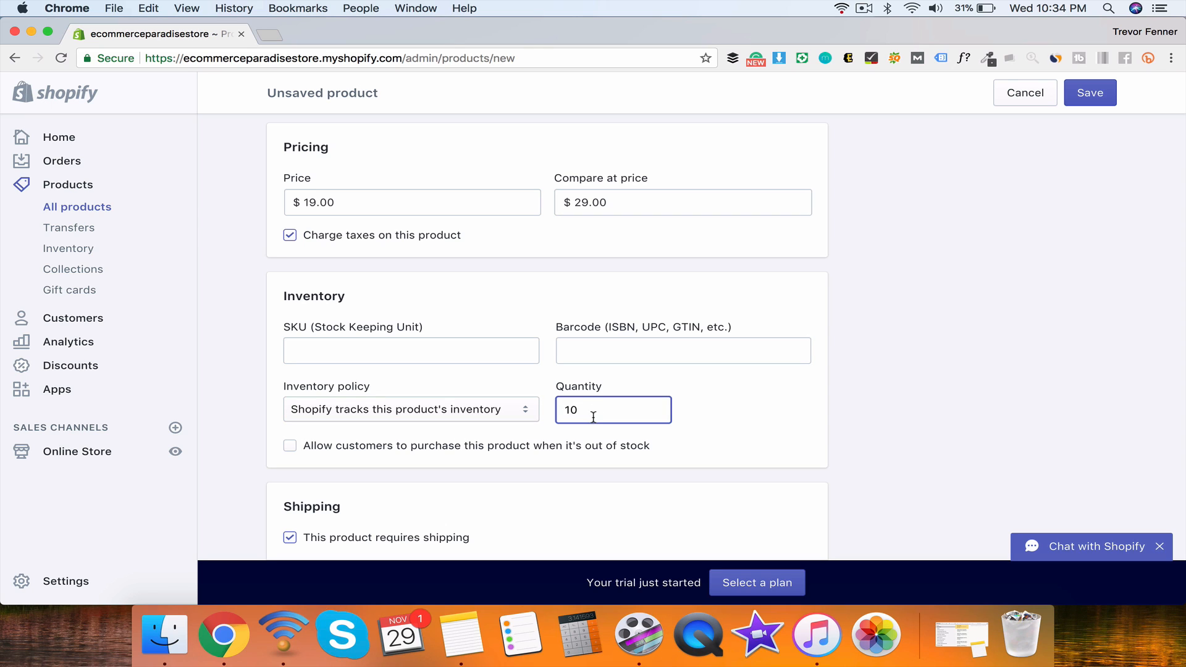
Step: Keep Shopify tracking inventory with quantity 3 and allow purchases when out of stock
{"action": "left_click", "coordinate": [519, 408]}
{"action": "left_click", "coordinate": [503, 394]}
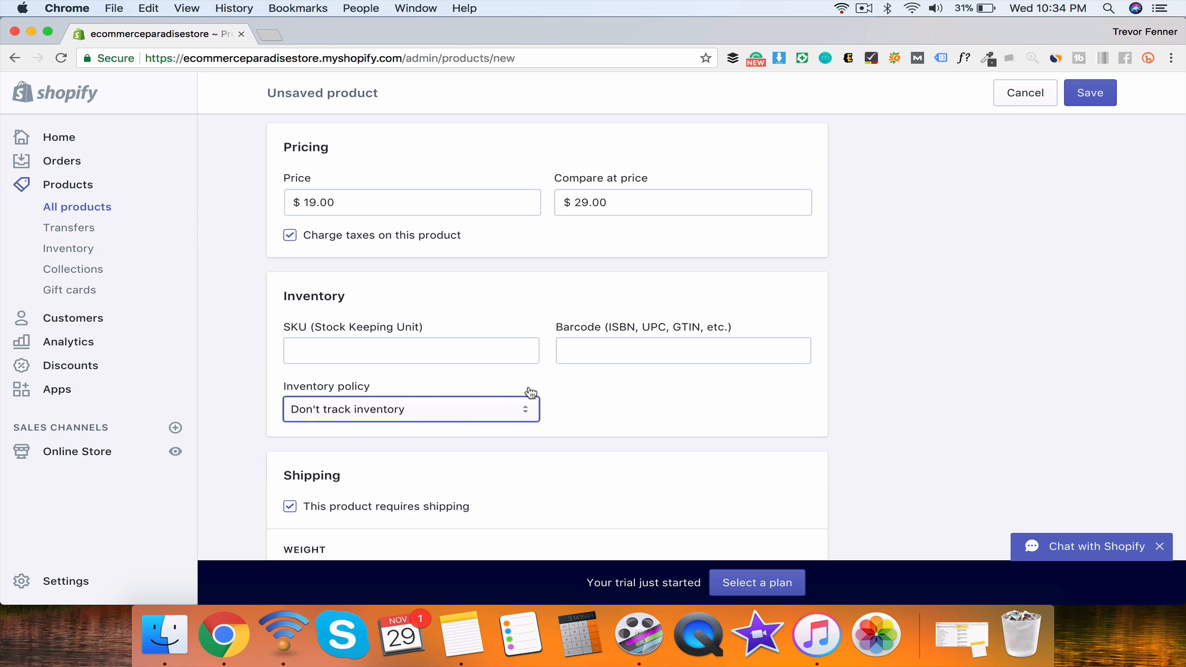
{"action": "left_click", "coordinate": [345, 410]}
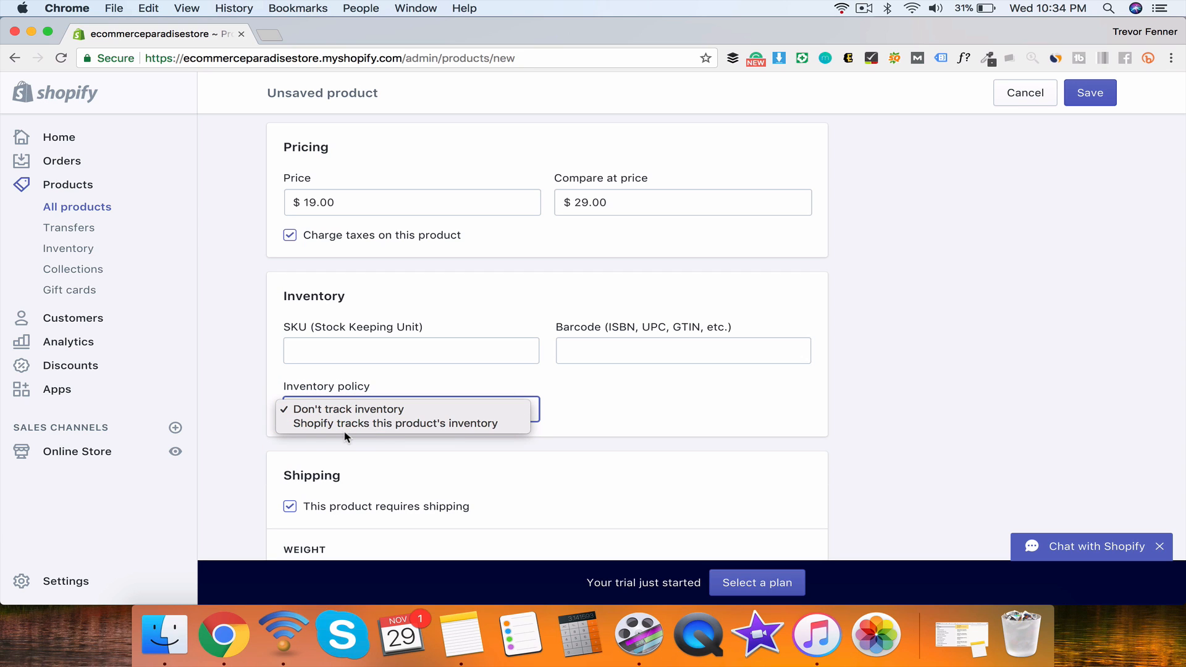
{"action": "left_click", "coordinate": [346, 426]}
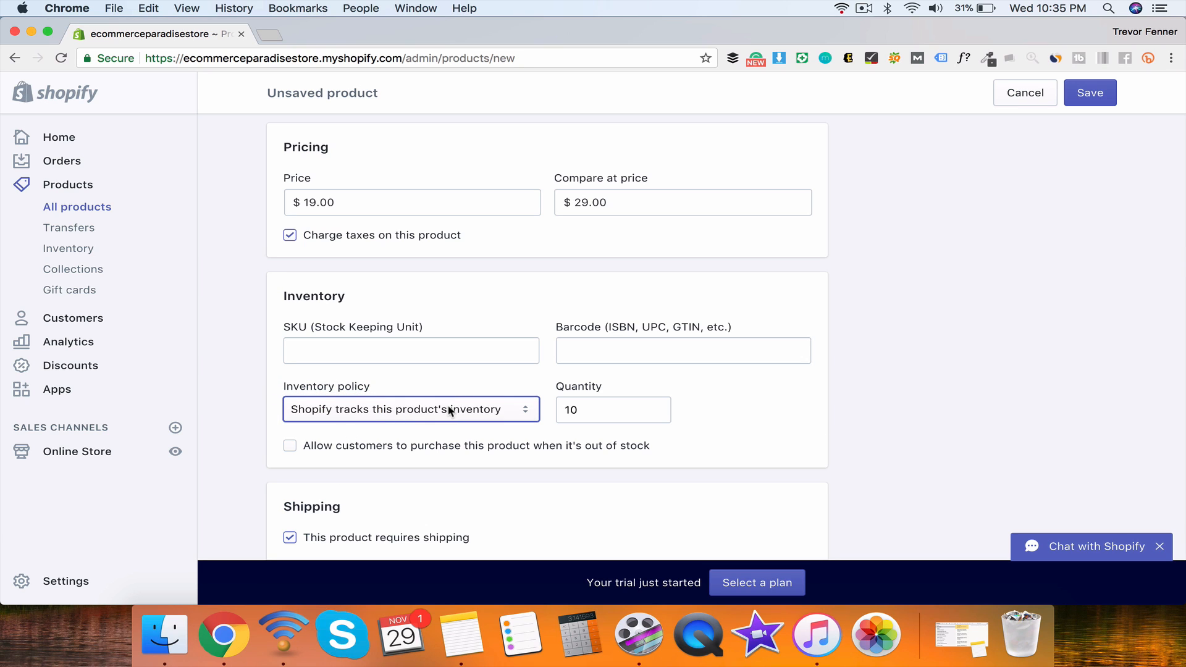
{"action": "double_click", "coordinate": [573, 410]}
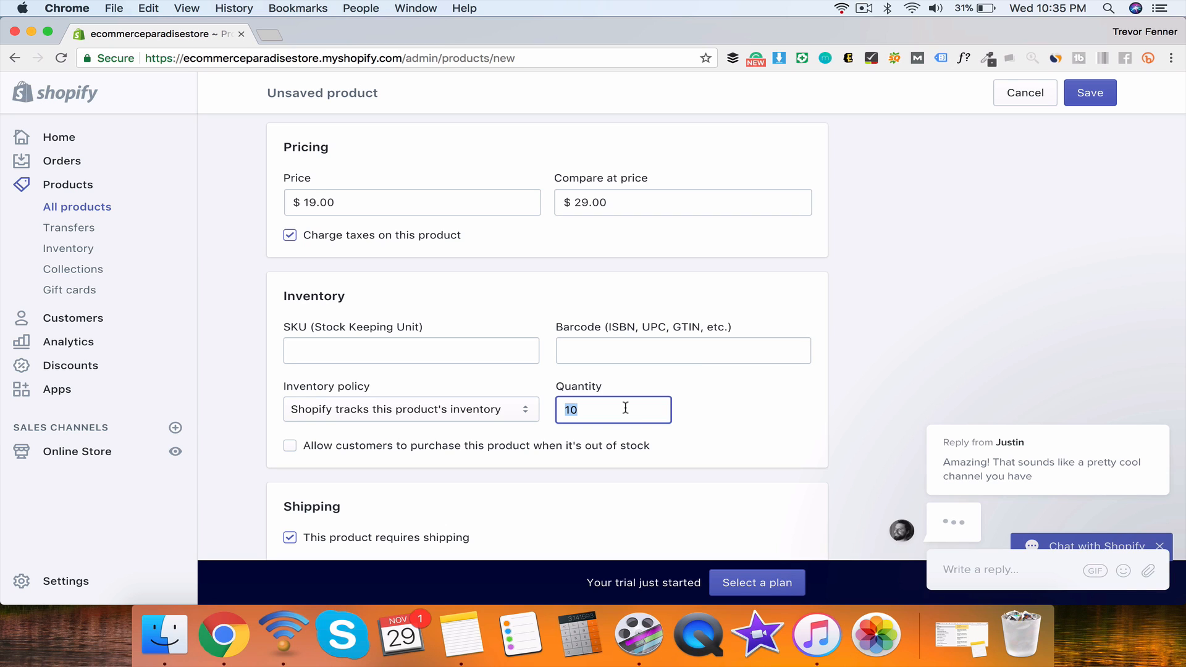
{"action": "type", "text": "3"}
{"action": "left_click", "coordinate": [544, 401]}
{"action": "scroll", "coordinate": [290, 443], "scroll_direction": "down", "scroll_amount": 1}
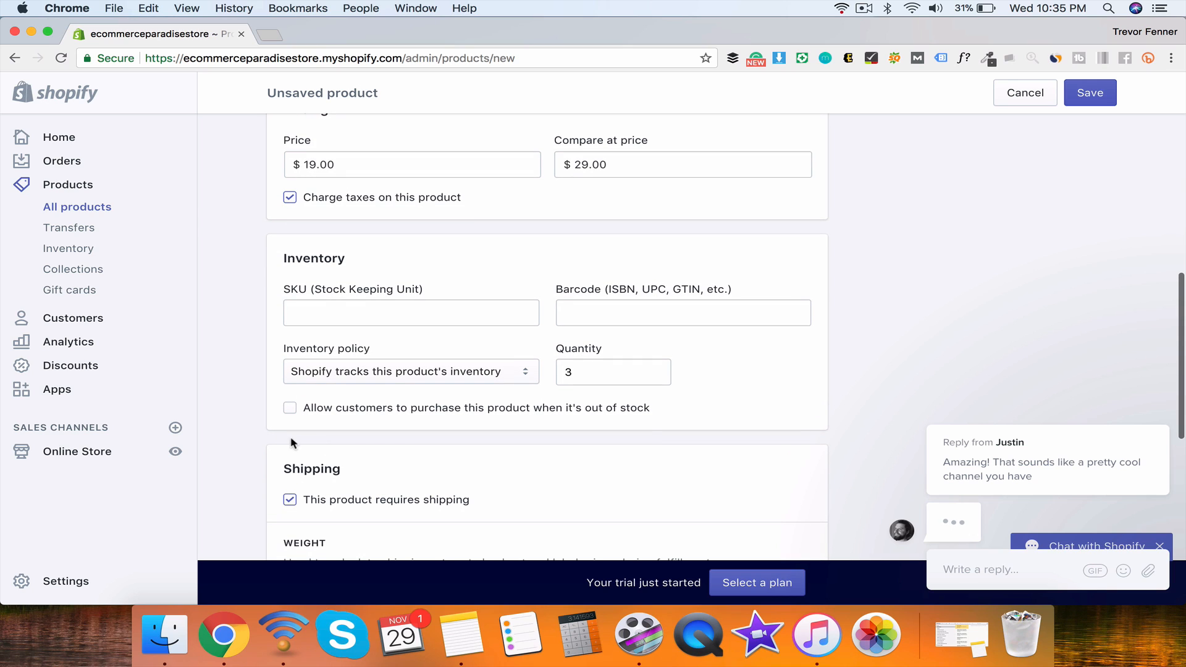
{"action": "left_click", "coordinate": [290, 409]}
{"action": "scroll", "coordinate": [709, 412], "scroll_direction": "down", "scroll_amount": 5}
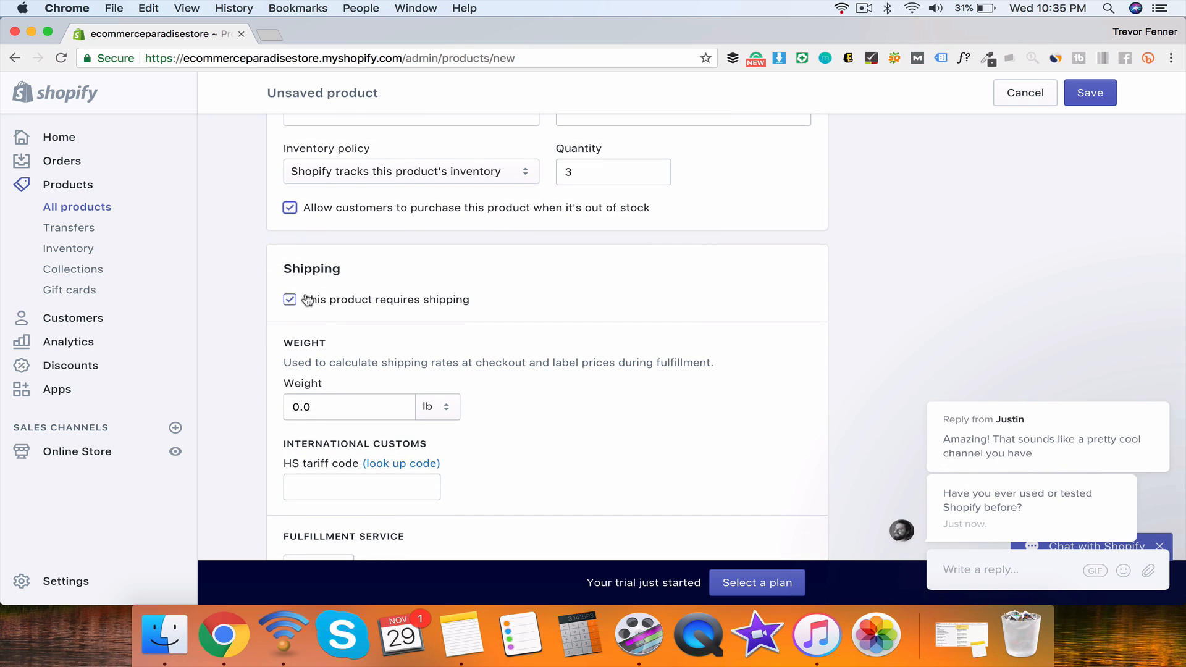
{"action": "scroll", "coordinate": [301, 295], "scroll_direction": "down", "scroll_amount": 3}
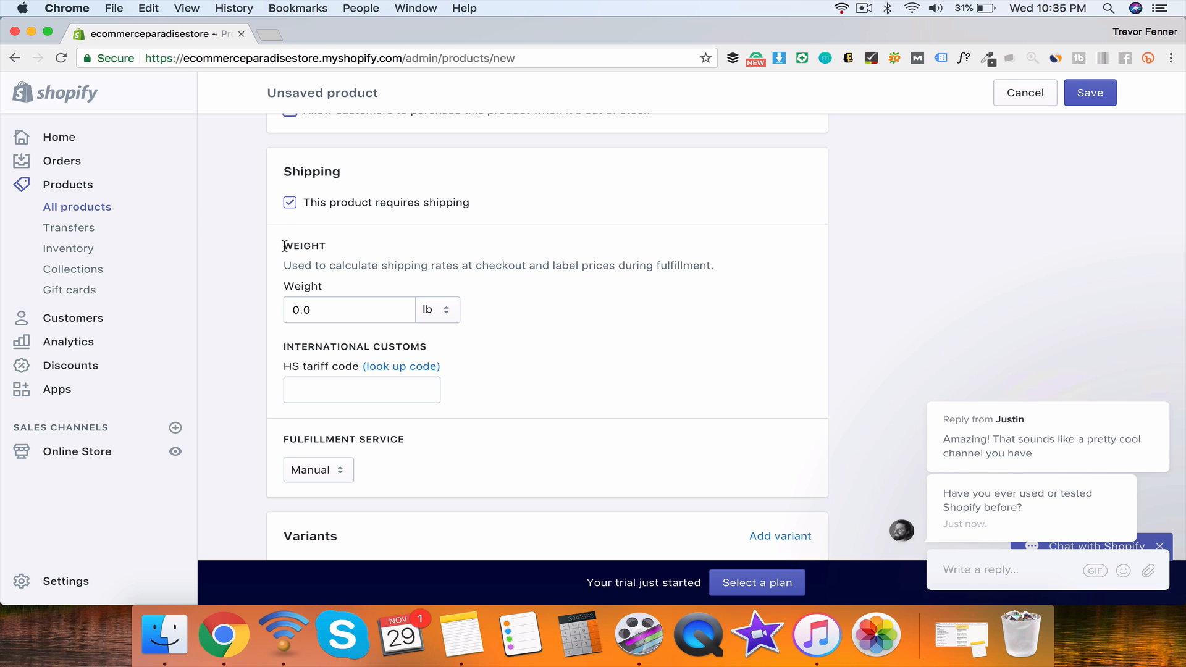
{"action": "left_click", "coordinate": [289, 203]}
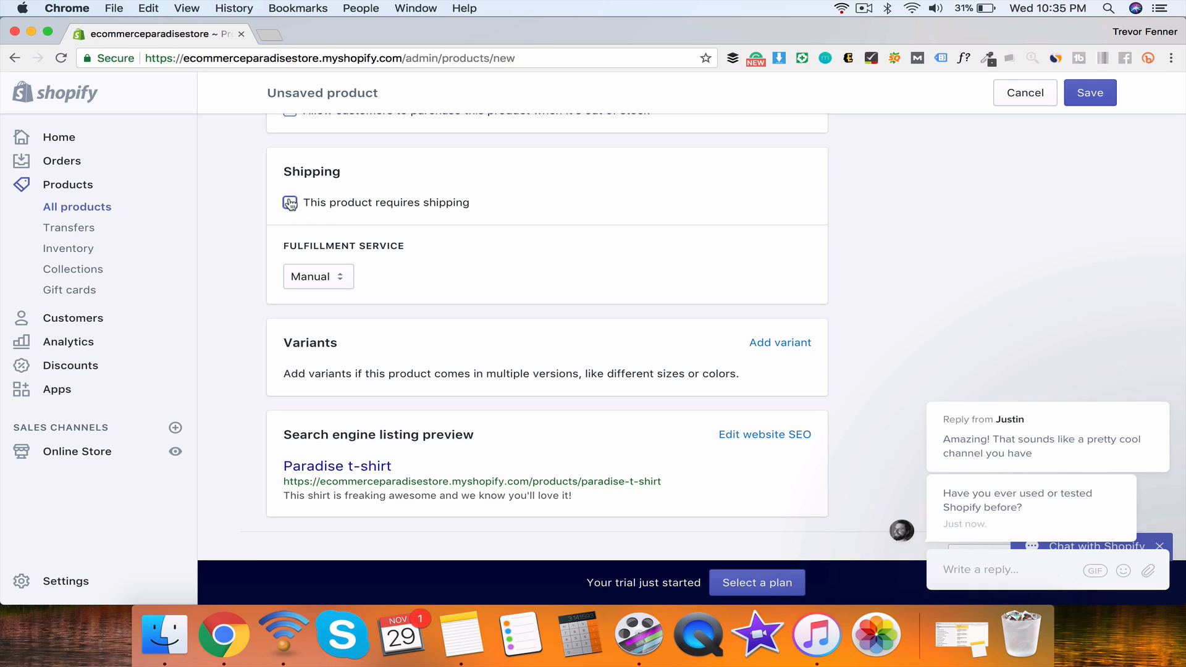
{"action": "left_click", "coordinate": [324, 278]}
{"action": "left_click", "coordinate": [324, 279]}
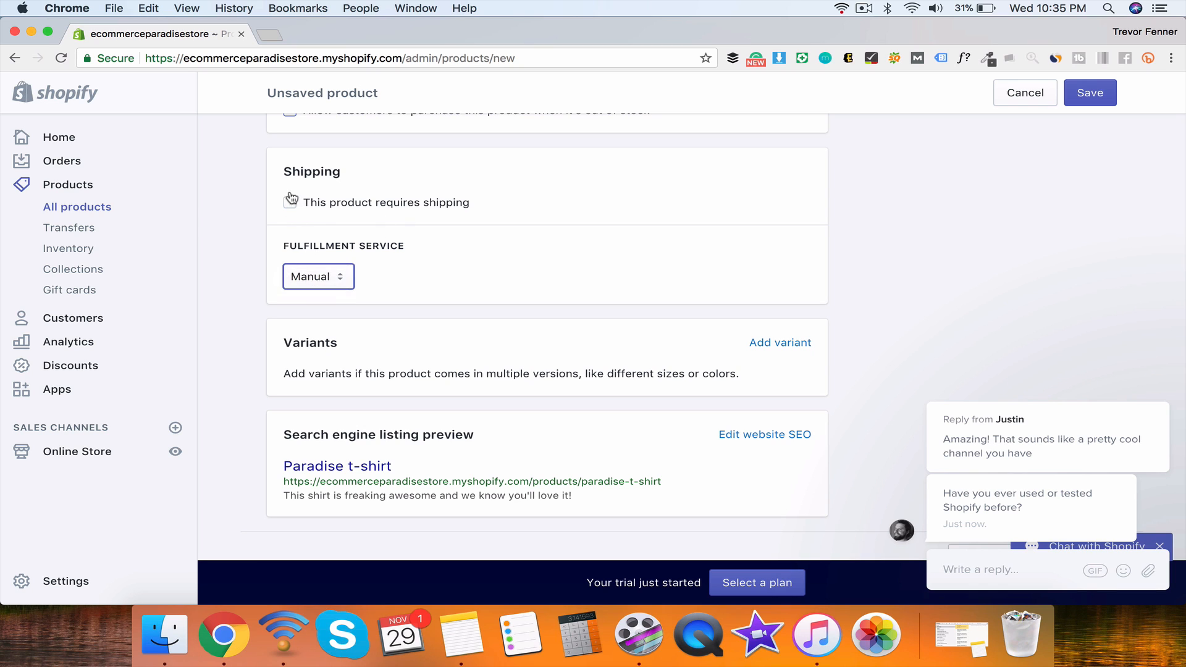
{"action": "left_click", "coordinate": [290, 202]}
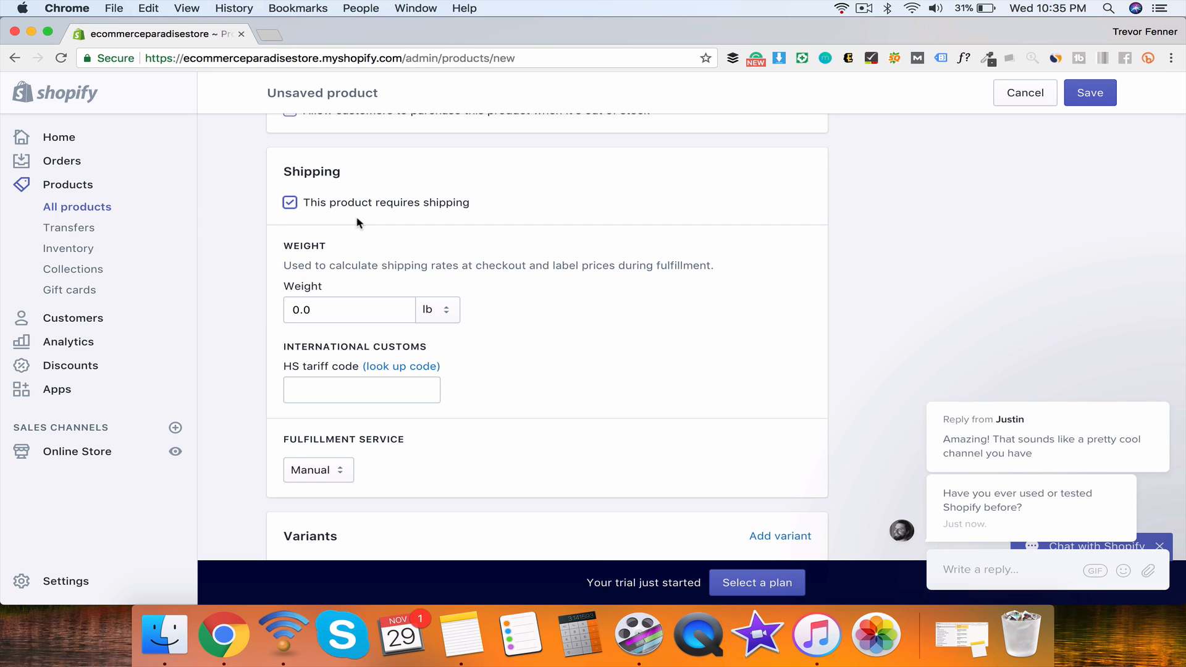
{"action": "scroll", "coordinate": [359, 223], "scroll_direction": "down", "scroll_amount": 1}
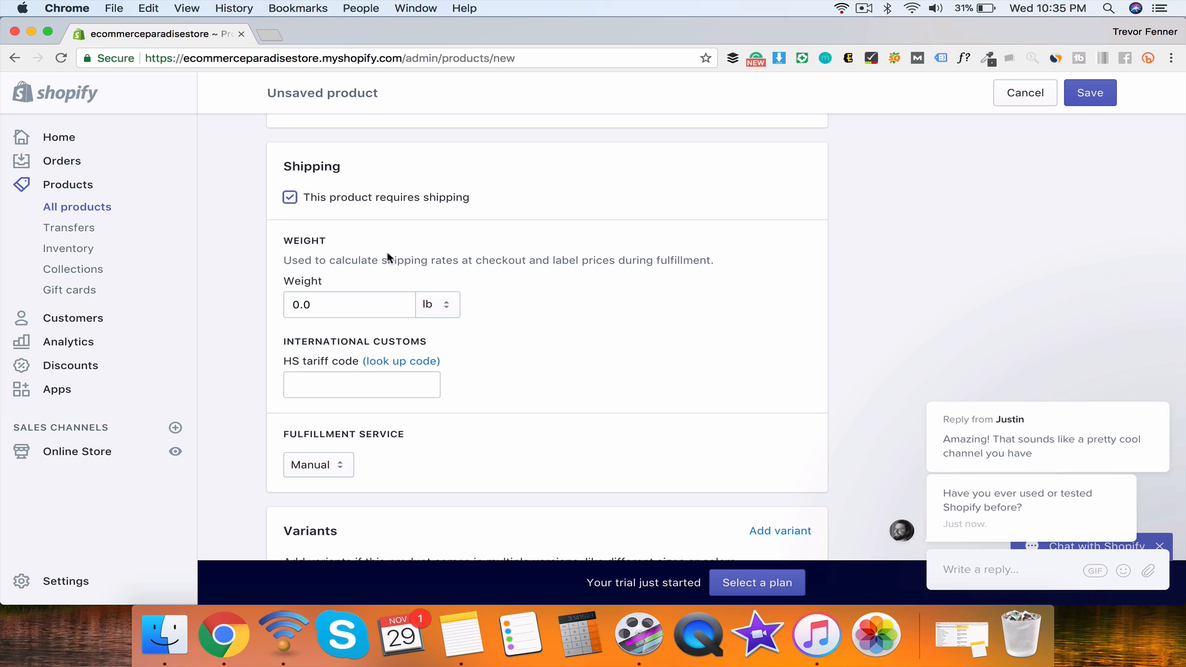
{"action": "mouse_move", "coordinate": [990, 572]}
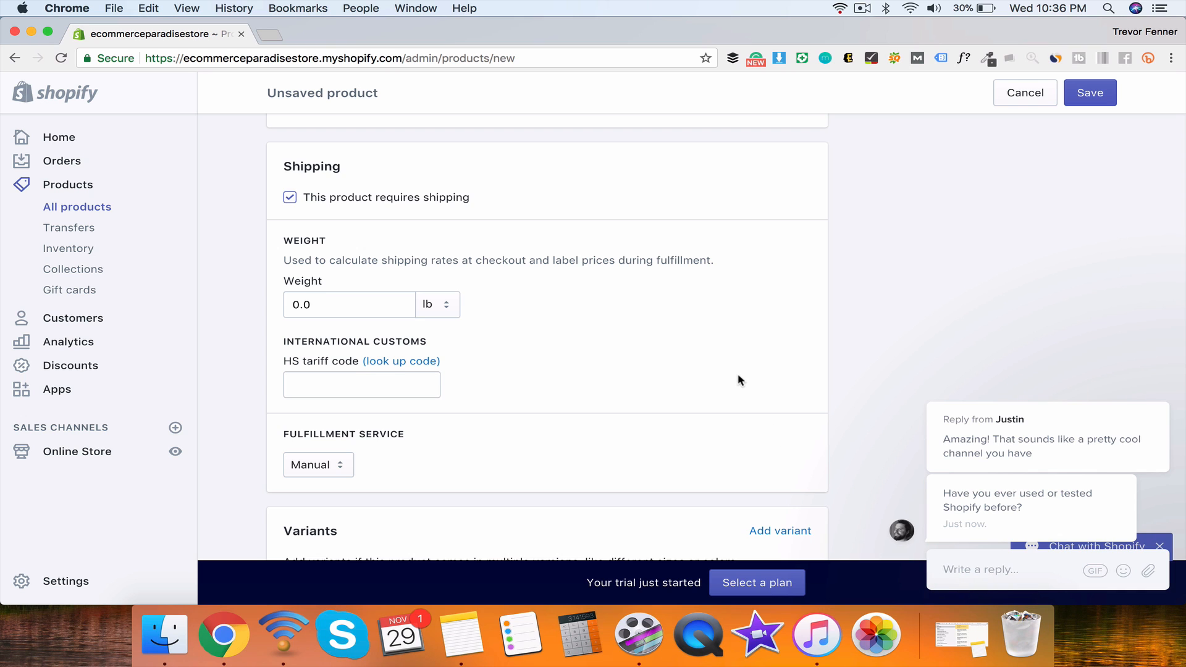
{"action": "scroll", "coordinate": [739, 378], "scroll_direction": "down", "scroll_amount": 4}
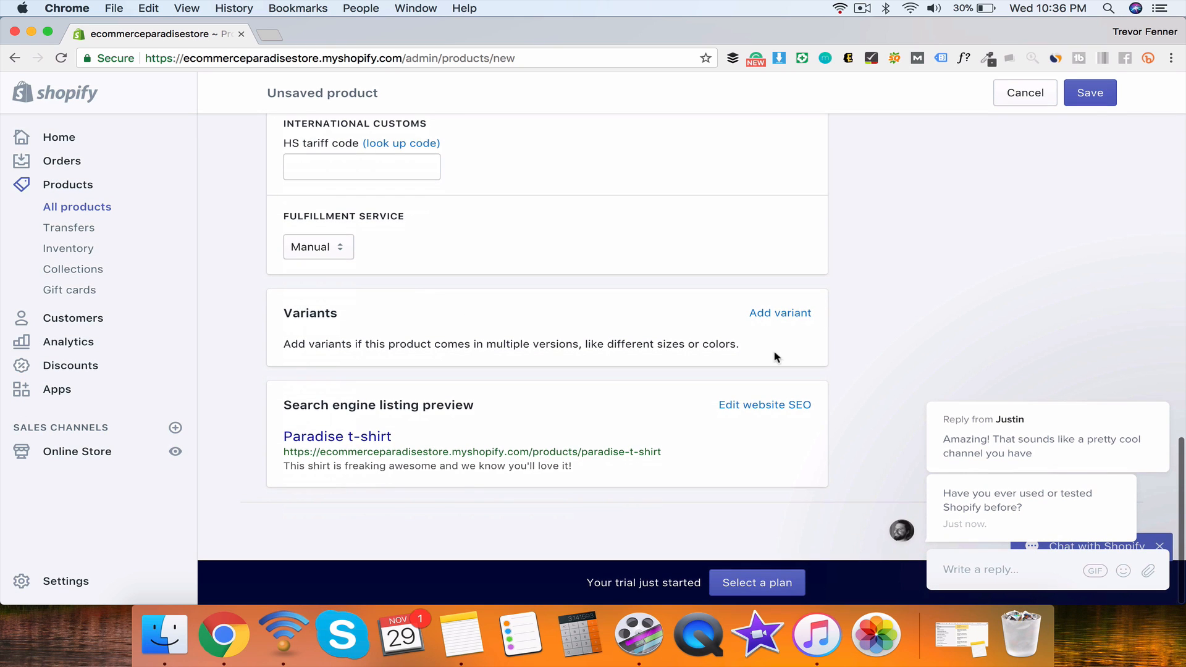
Step: Add Size values large, medium, small, largo and Color values black, brown, green
{"action": "left_click", "coordinate": [766, 313]}
{"action": "scroll", "coordinate": [432, 395], "scroll_direction": "down", "scroll_amount": 1}
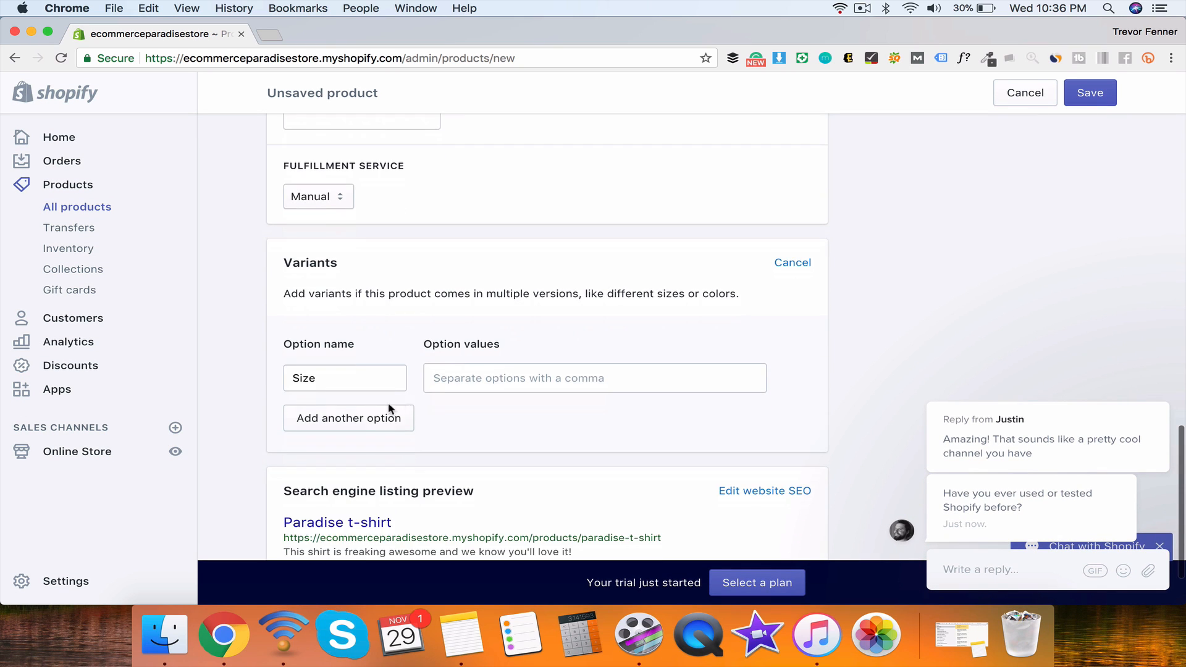
{"action": "left_click", "coordinate": [390, 408]}
{"action": "left_click", "coordinate": [481, 379]}
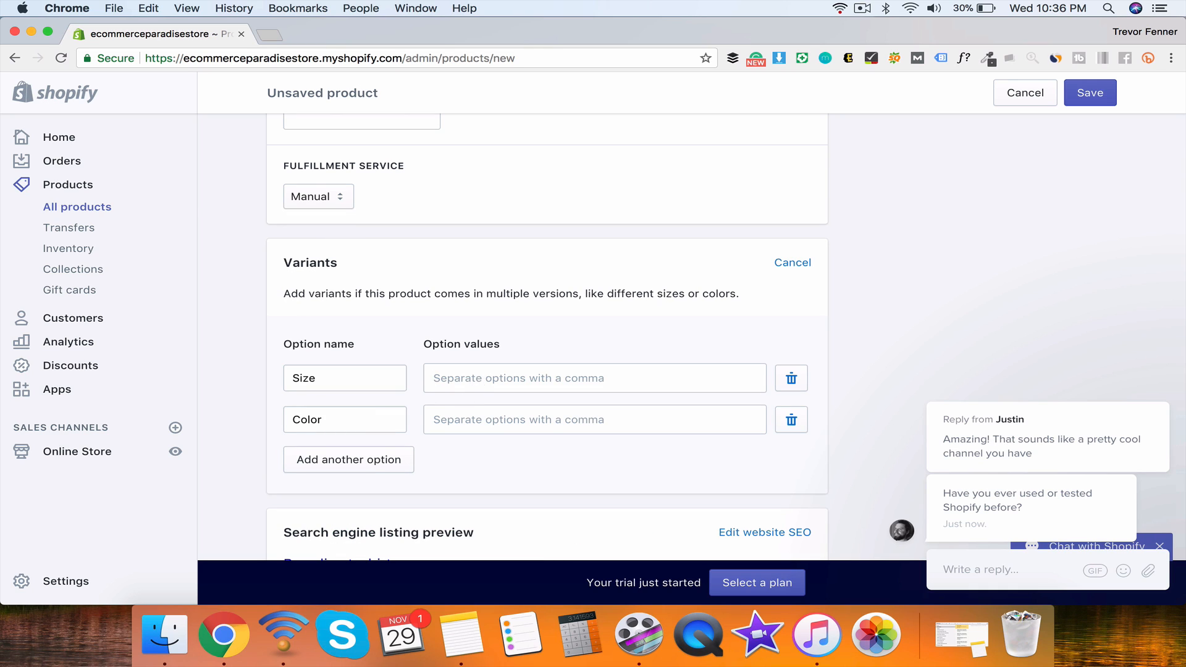
{"action": "type", "text": "large,medium"}
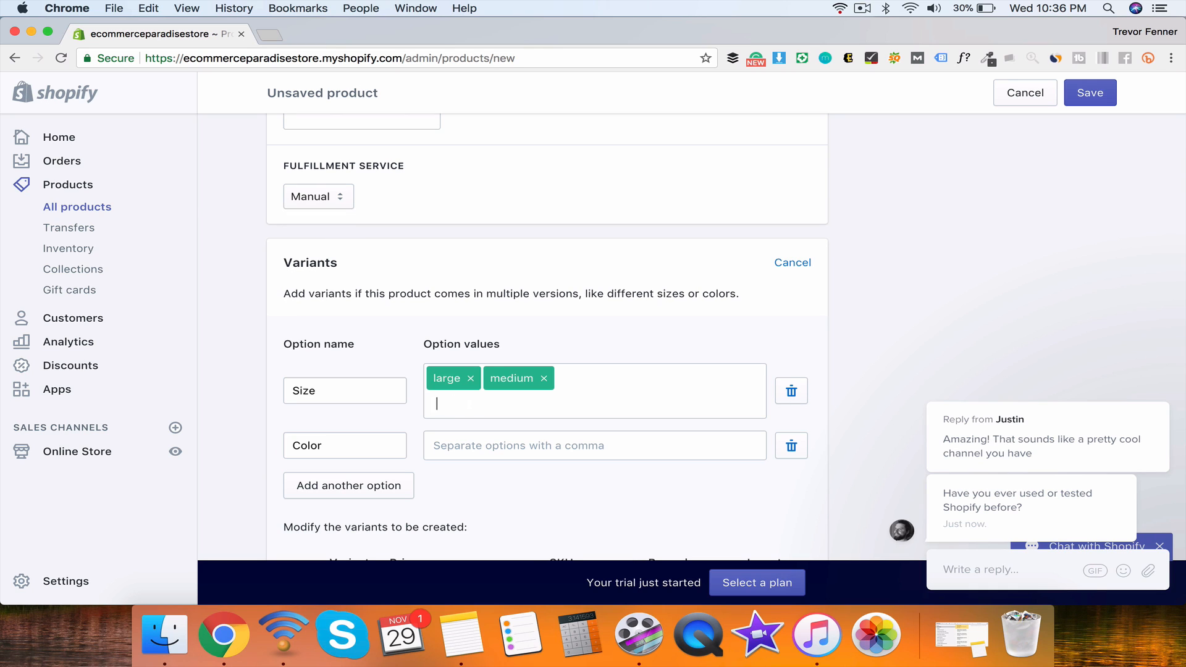
{"action": "type", "text": ",small,"}
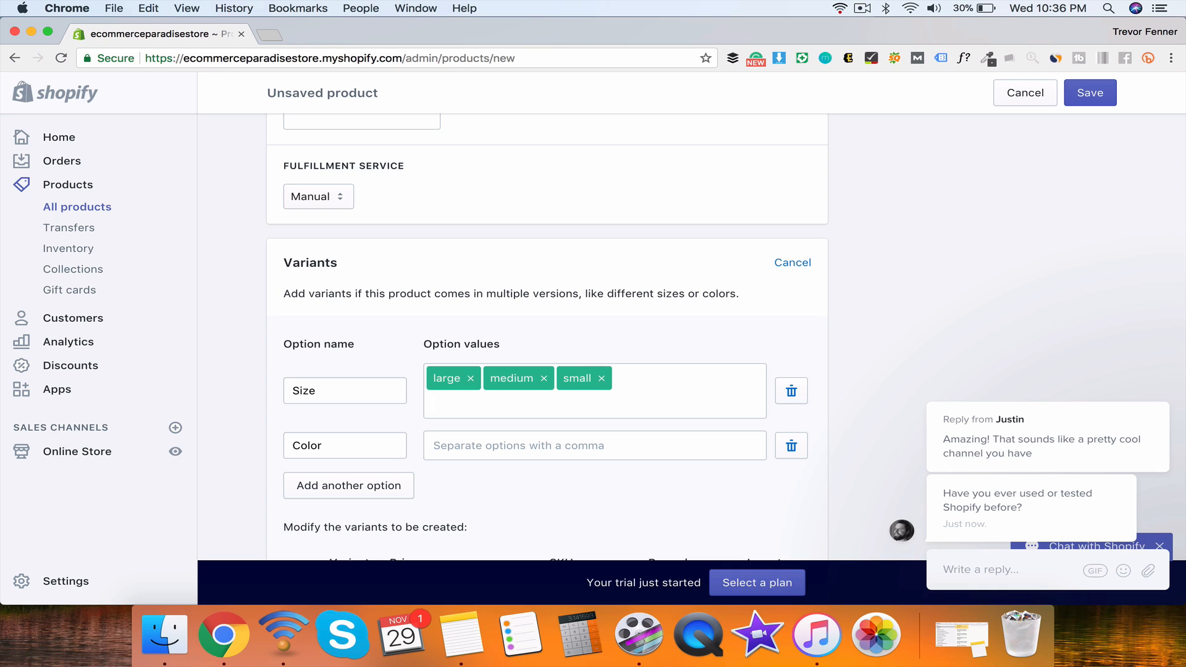
{"action": "type", "text": "lar"}
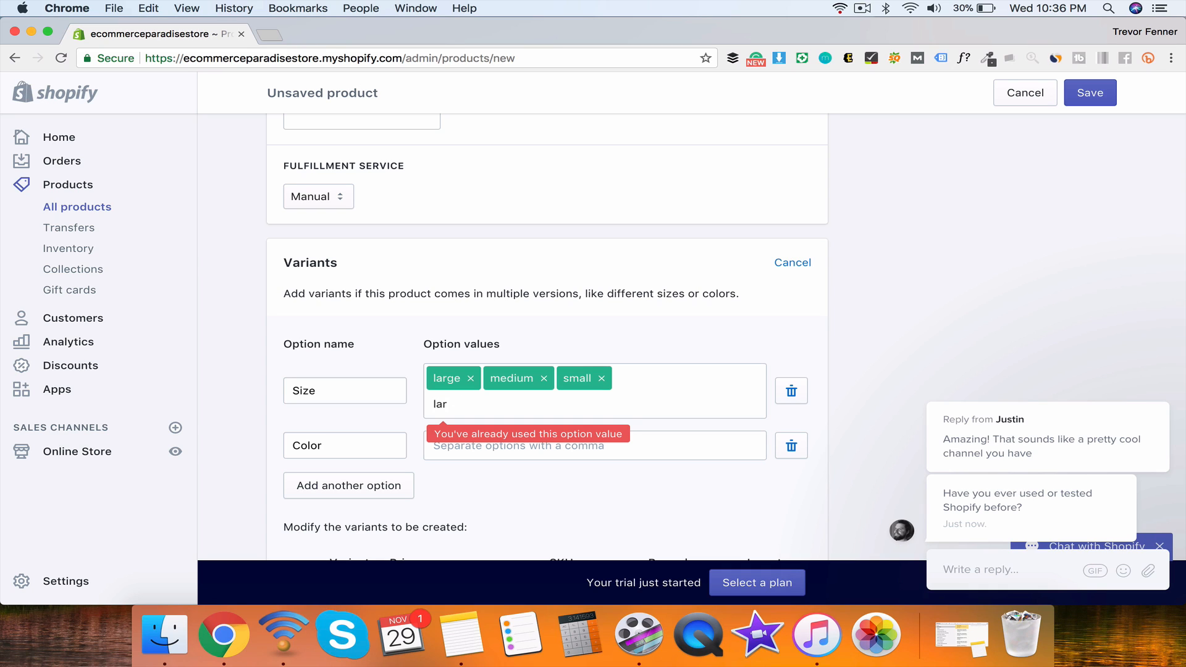
{"action": "type", "text": "ge,,"}
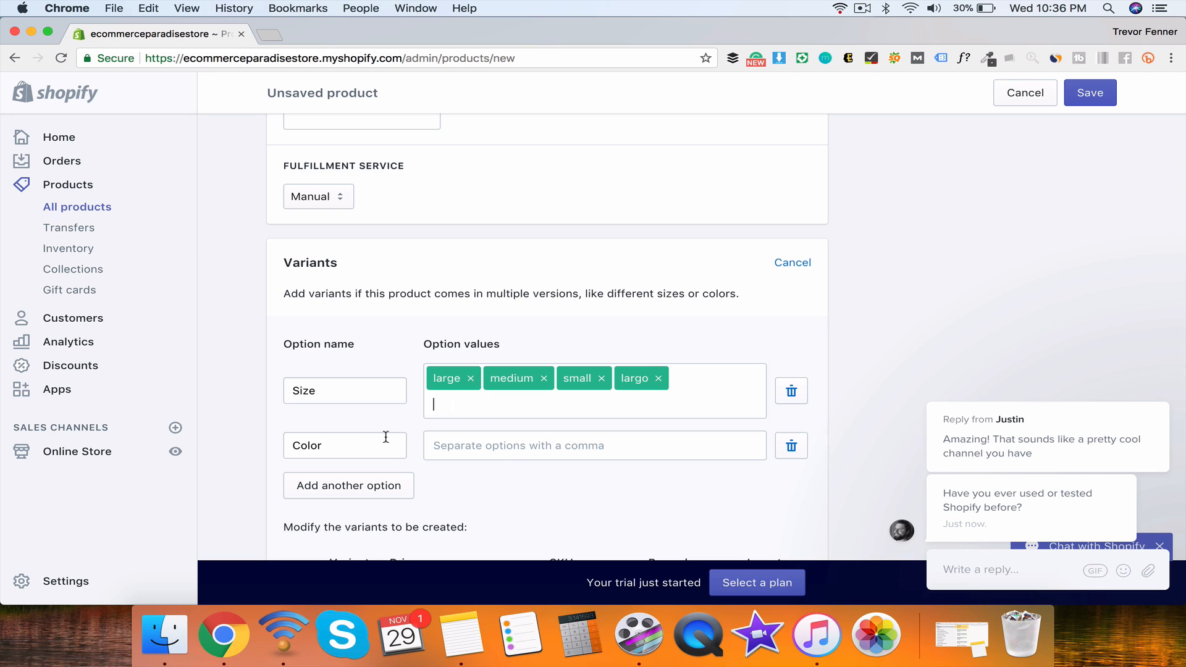
{"action": "left_click", "coordinate": [435, 446]}
{"action": "type", "text": "black"}
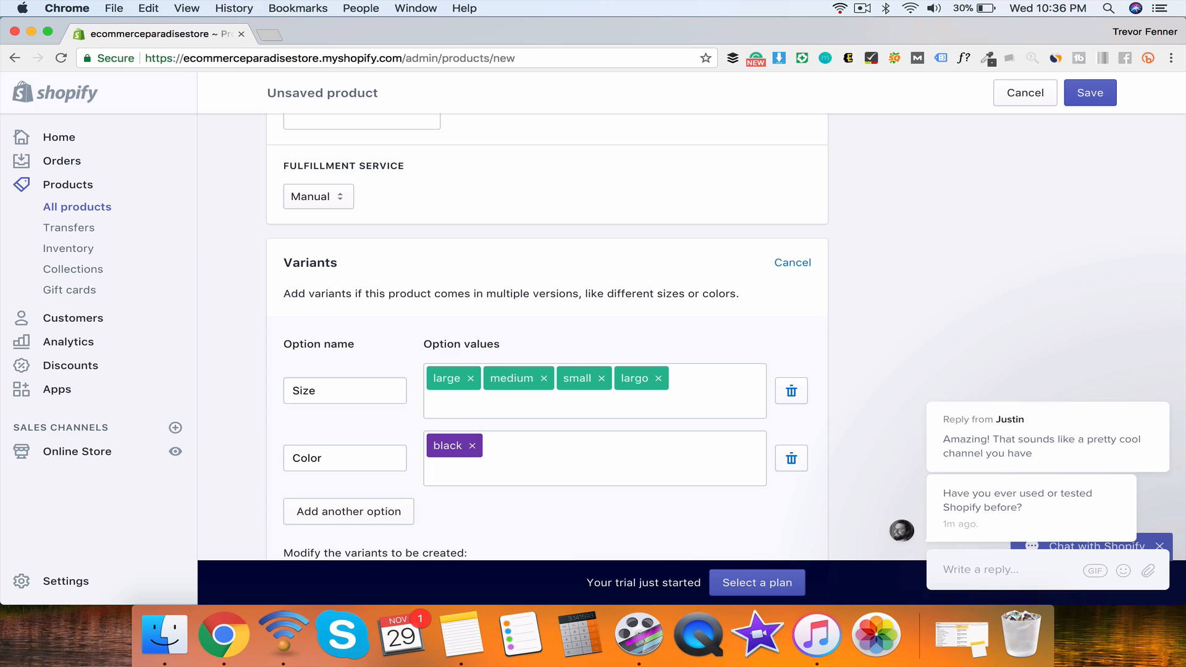
{"action": "type", "text": ",brown,gre"}
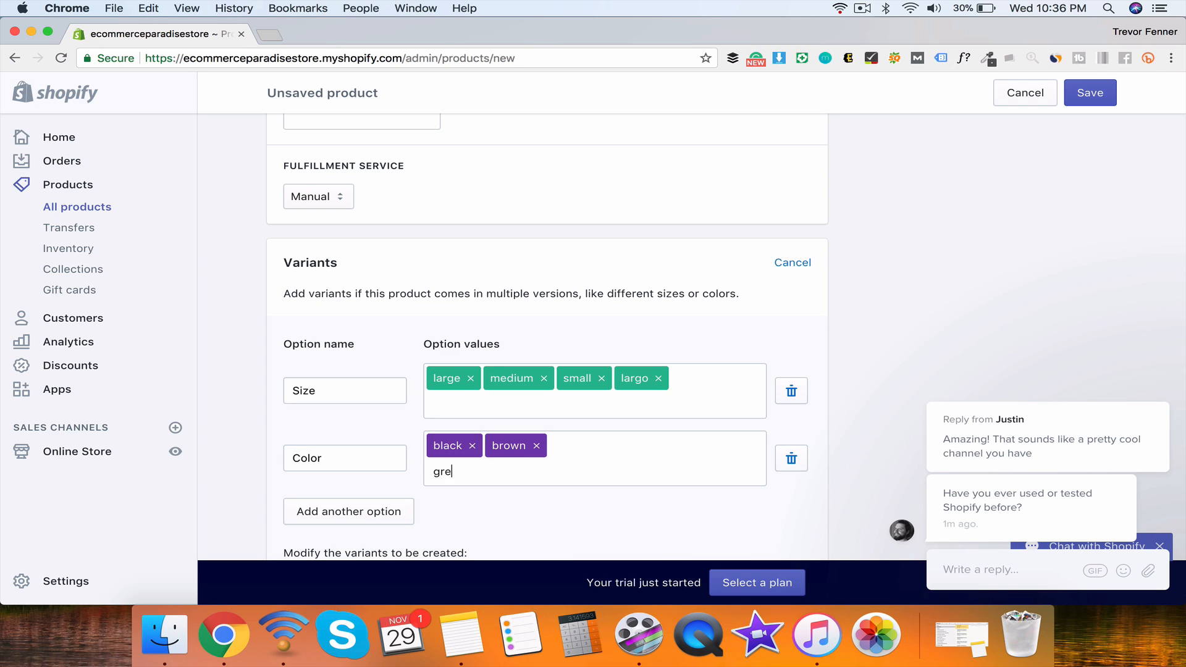
{"action": "type", "text": "en,"}
Step: Inspect the SKU fields of the large black, brown and green variants
{"action": "scroll", "coordinate": [623, 454], "scroll_direction": "down", "scroll_amount": 6}
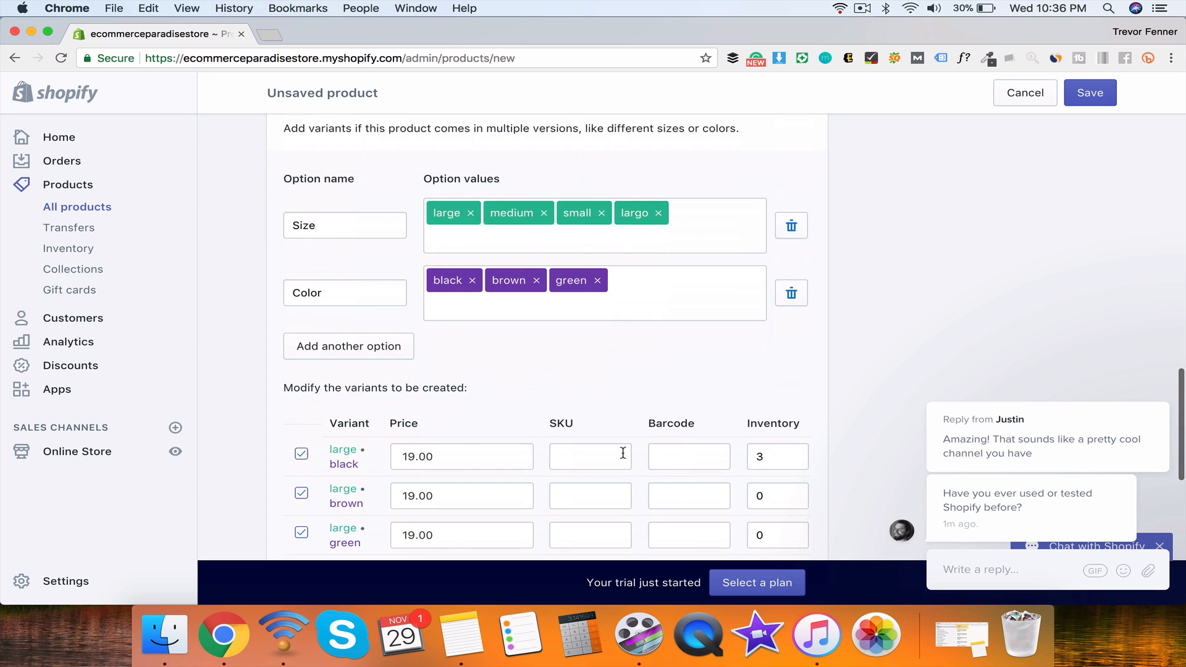
{"action": "scroll", "coordinate": [623, 453], "scroll_direction": "down", "scroll_amount": 5}
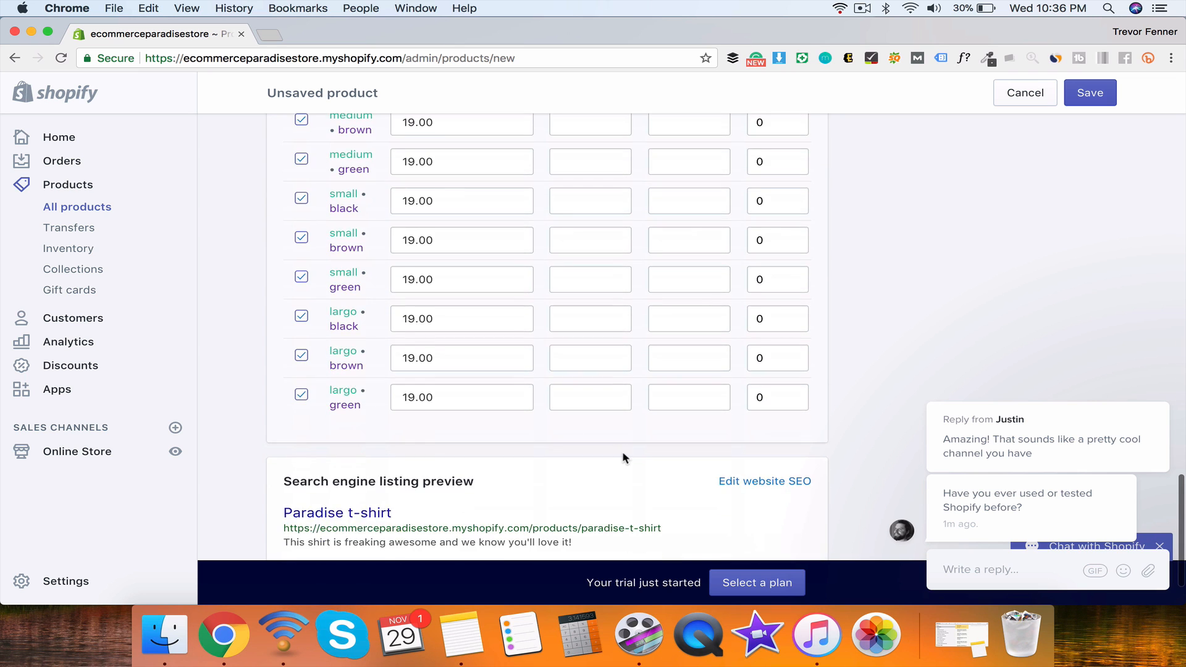
{"action": "scroll", "coordinate": [623, 453], "scroll_direction": "up", "scroll_amount": 5}
{"action": "scroll", "coordinate": [622, 451], "scroll_direction": "down", "scroll_amount": 1}
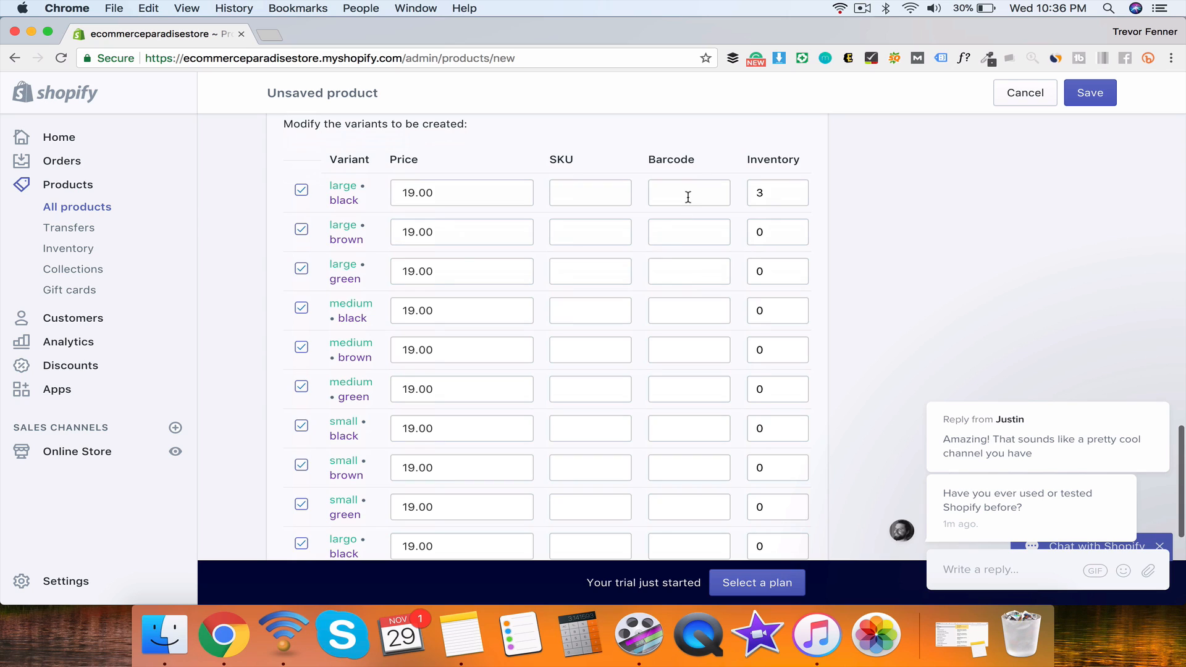
{"action": "left_click", "coordinate": [617, 224]}
{"action": "key", "text": "Tab"}
{"action": "left_click", "coordinate": [621, 268]}
{"action": "left_click", "coordinate": [618, 222]}
{"action": "left_click", "coordinate": [612, 200]}
{"action": "left_click", "coordinate": [601, 235]}
{"action": "left_click", "coordinate": [595, 267]}
{"action": "scroll", "coordinate": [596, 306], "scroll_direction": "up", "scroll_amount": 3}
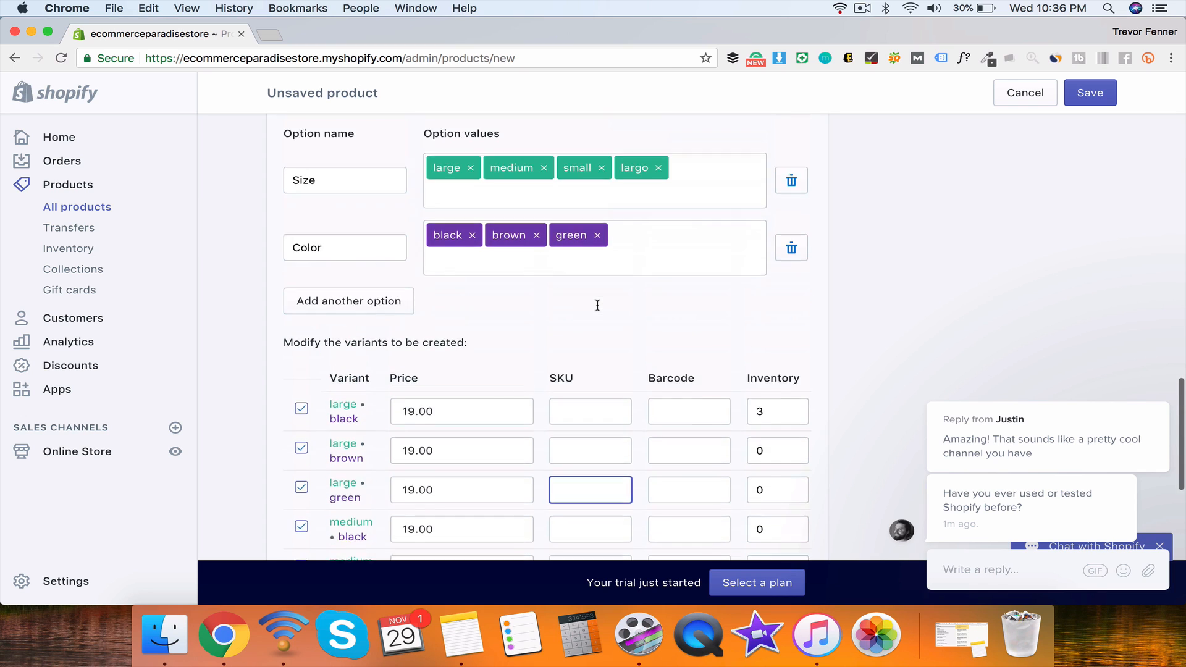
Step: Add a third variant option named Title
{"action": "left_click", "coordinate": [366, 315]}
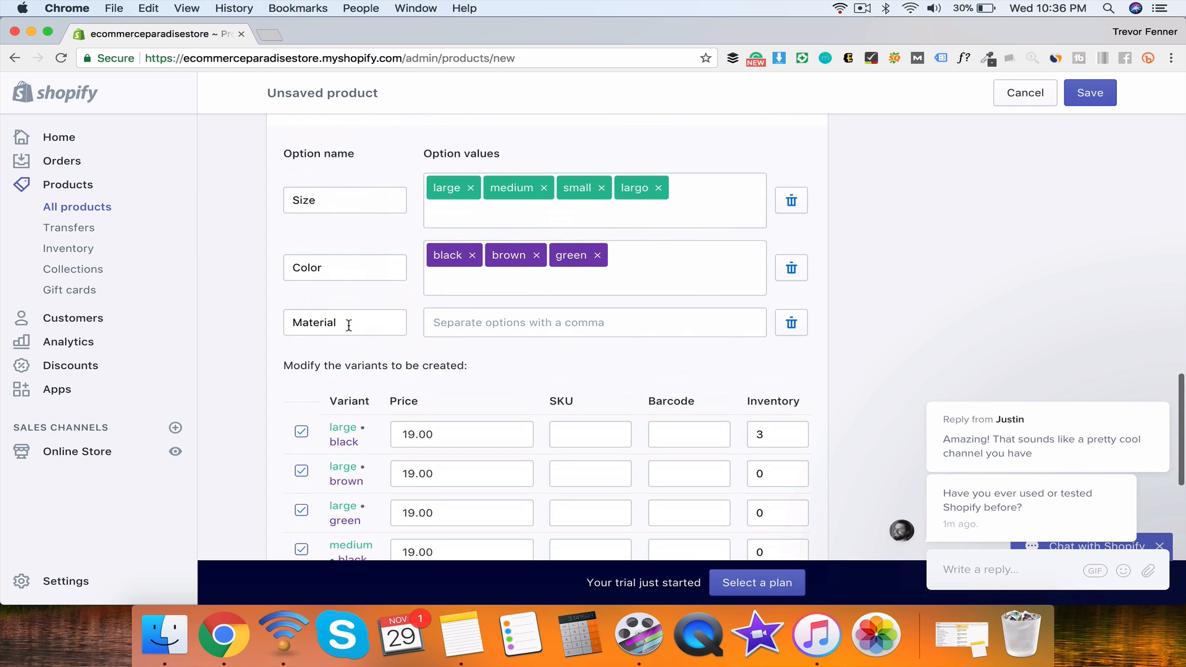
{"action": "double_click", "coordinate": [348, 326]}
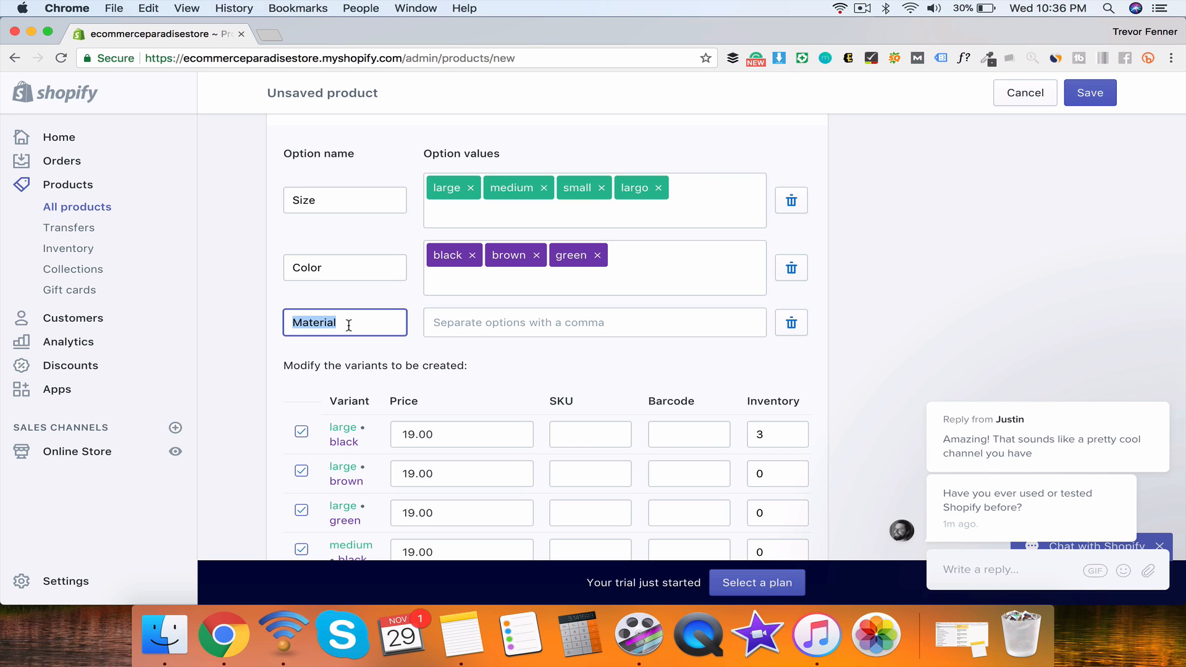
{"action": "type", "text": "Mater"}
{"action": "key", "text": "BackSpace"}
{"action": "key", "text": "BackSpace"}
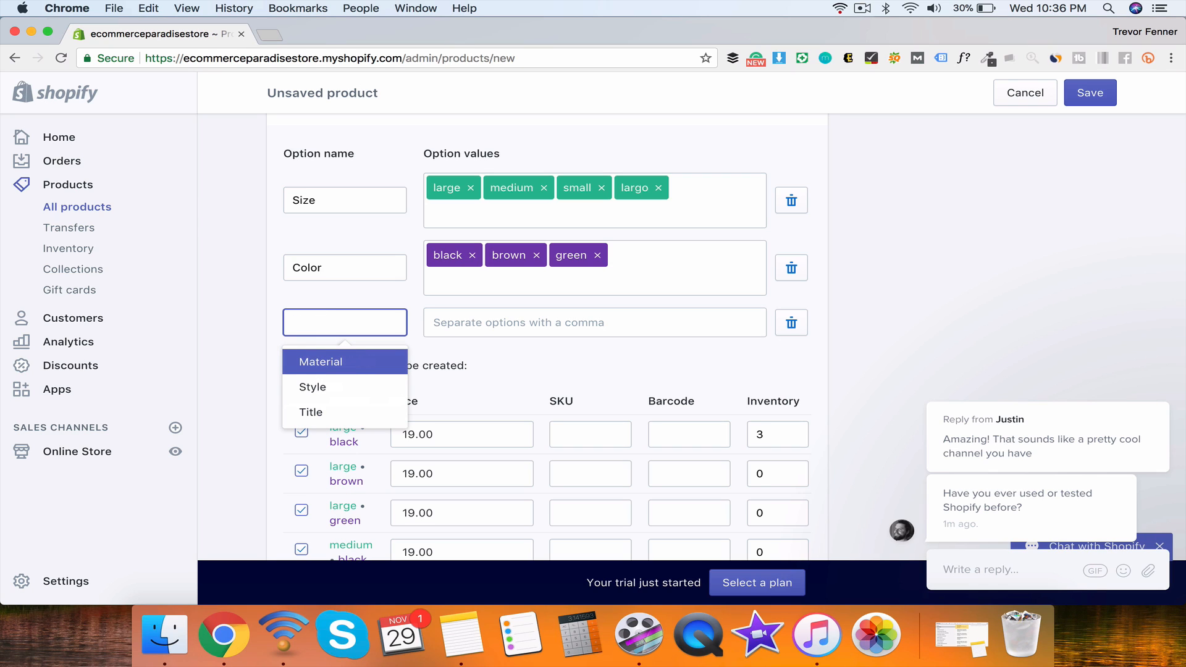
{"action": "left_click", "coordinate": [311, 412]}
{"action": "double_click", "coordinate": [304, 332]}
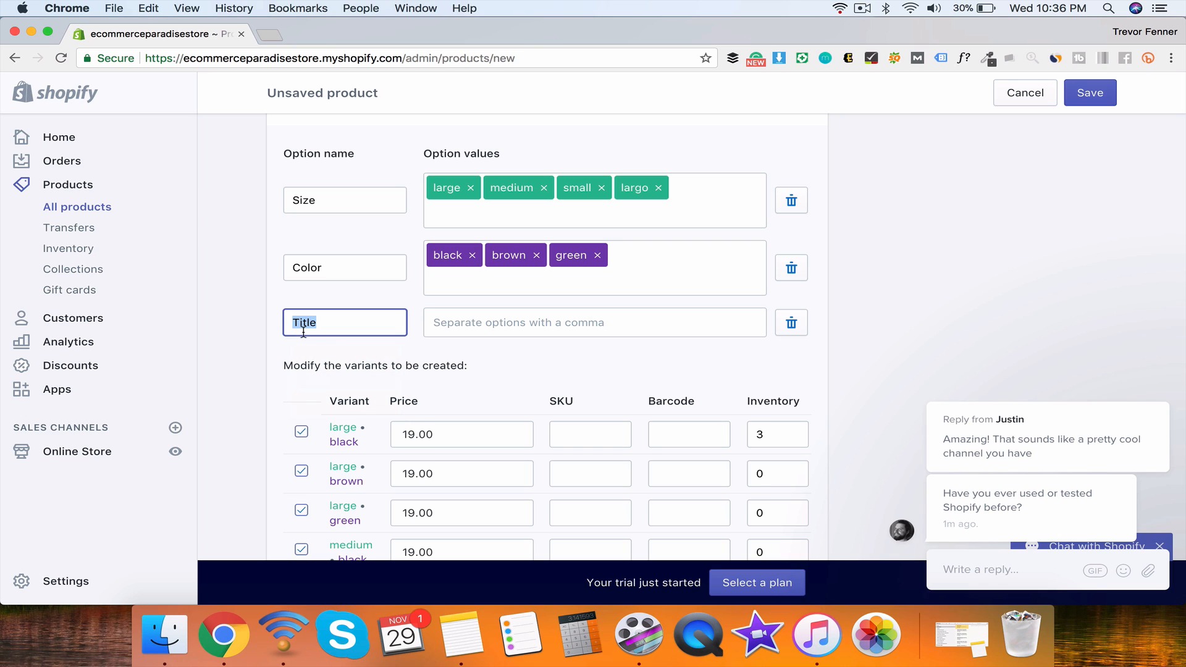
{"action": "left_click", "coordinate": [432, 323]}
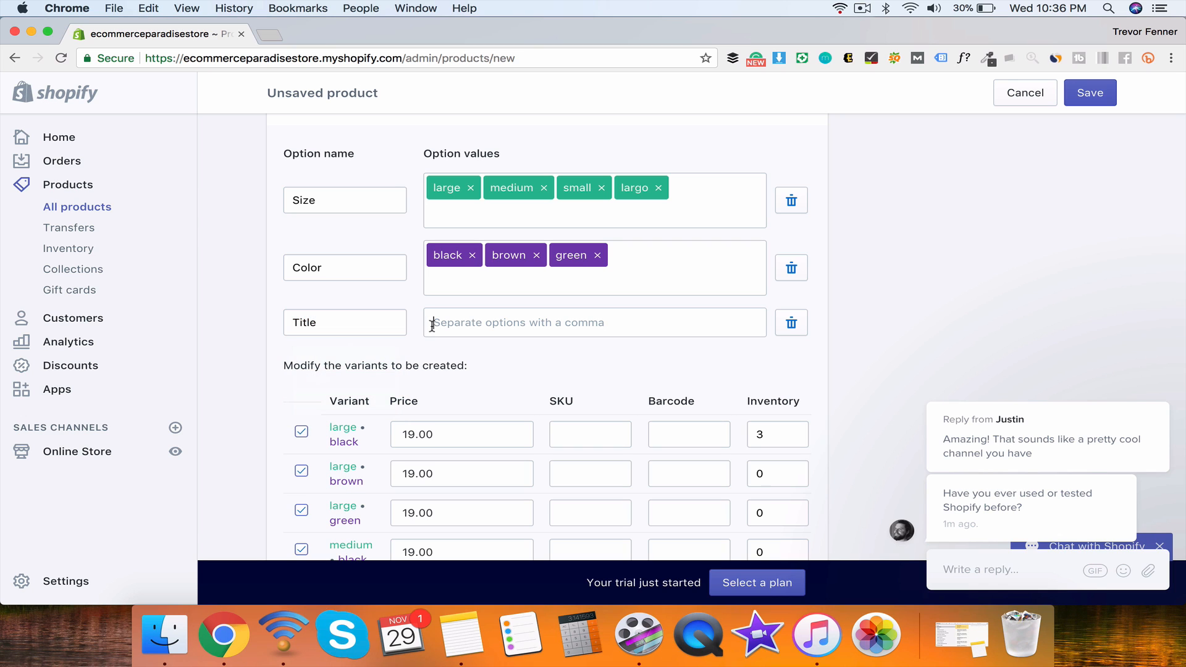
{"action": "scroll", "coordinate": [527, 353], "scroll_direction": "down", "scroll_amount": 8}
{"action": "scroll", "coordinate": [712, 349], "scroll_direction": "up", "scroll_amount": 5}
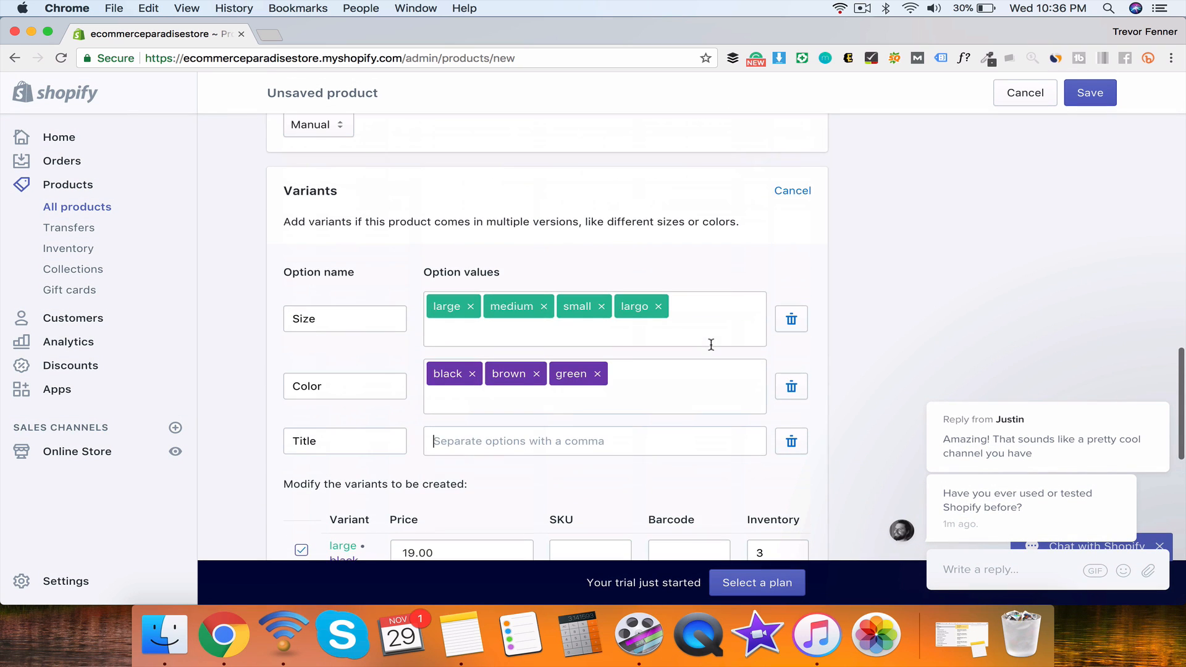
Step: Remove the Title option row and set the product type to Shirts
{"action": "left_click", "coordinate": [789, 440]}
{"action": "scroll", "coordinate": [896, 391], "scroll_direction": "up", "scroll_amount": 10}
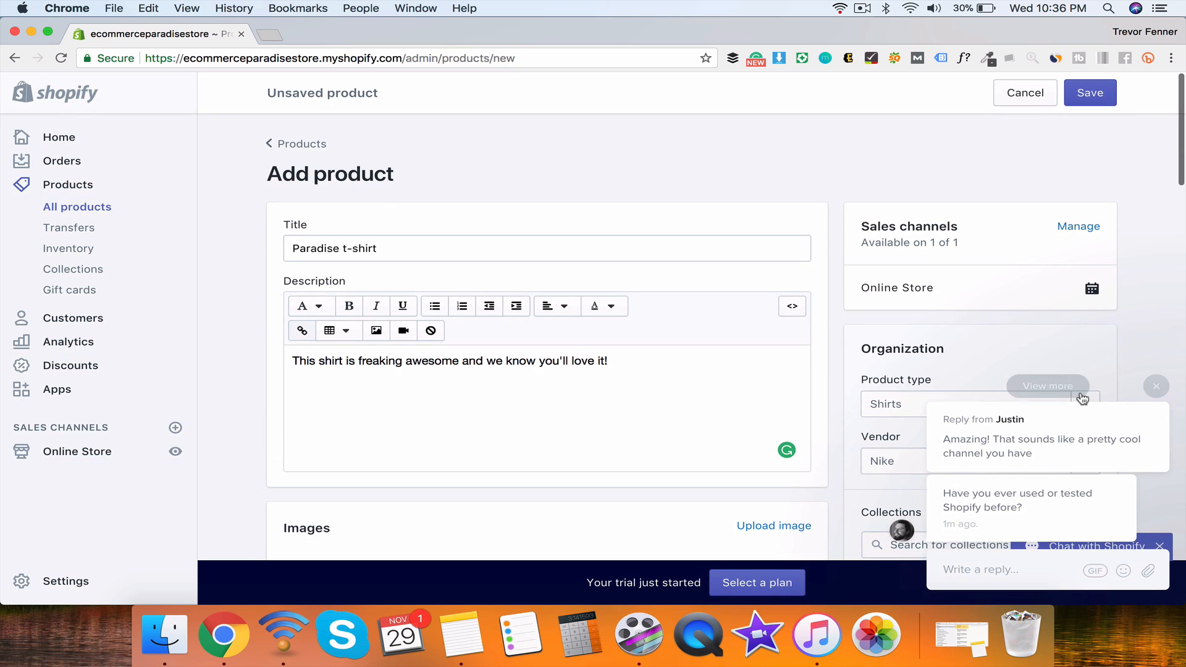
{"action": "scroll", "coordinate": [1121, 325], "scroll_direction": "down", "scroll_amount": 3}
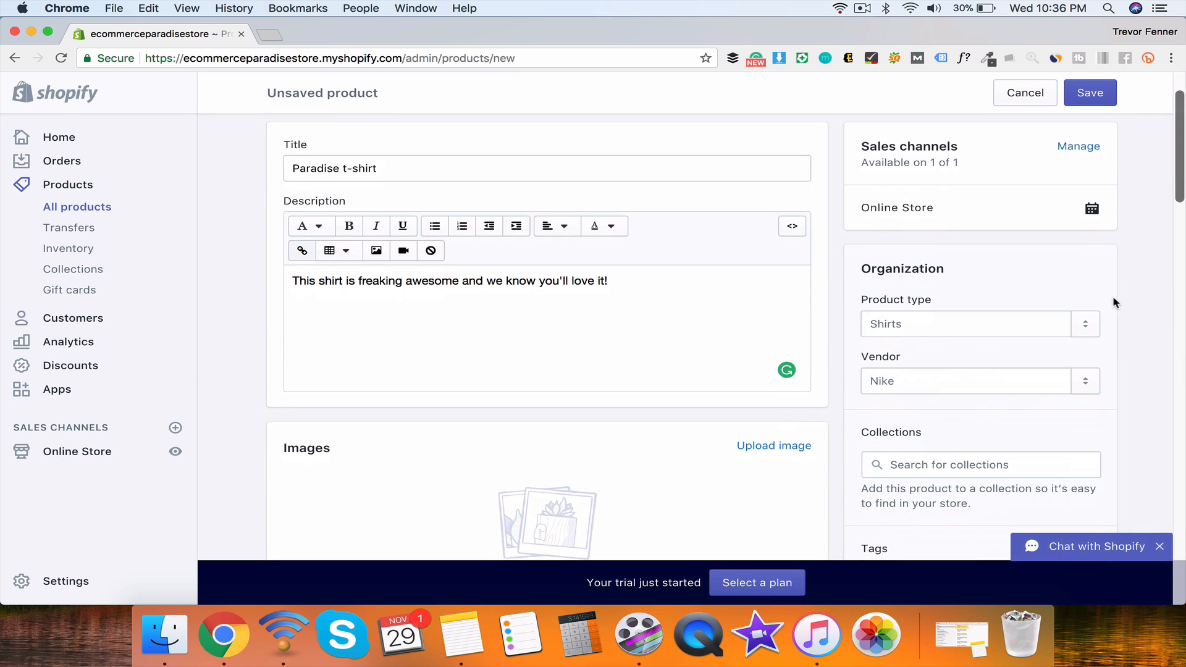
{"action": "left_click", "coordinate": [991, 325]}
{"action": "scroll", "coordinate": [1141, 289], "scroll_direction": "down", "scroll_amount": 3}
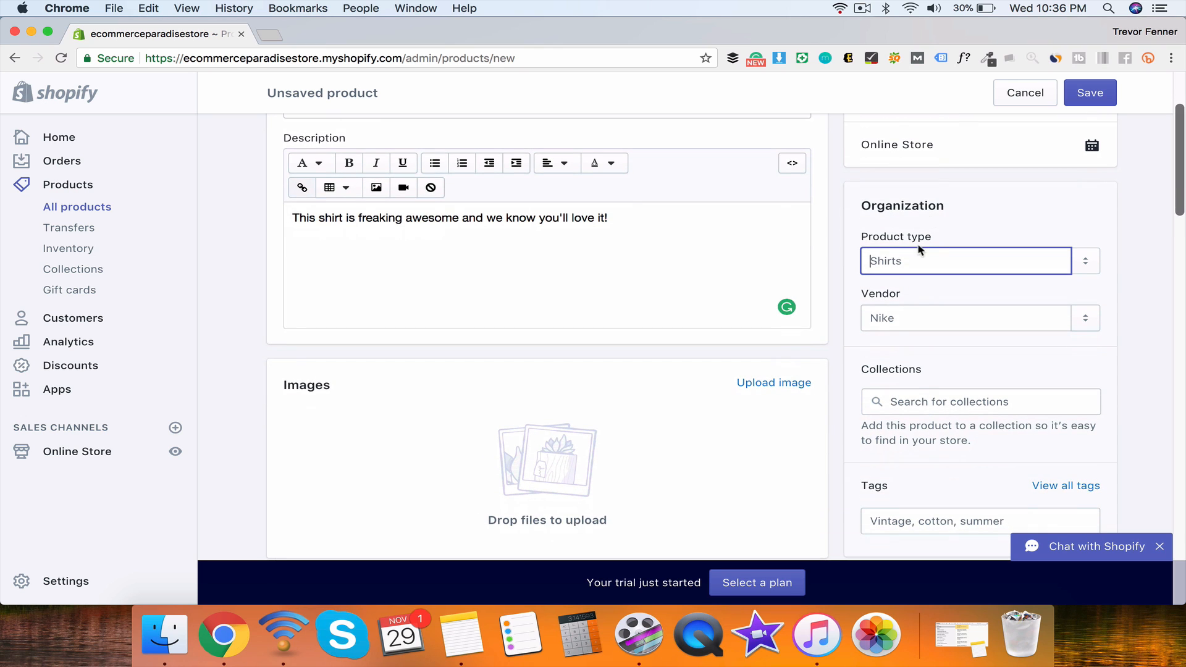
{"action": "scroll", "coordinate": [927, 269], "scroll_direction": "down", "scroll_amount": 3}
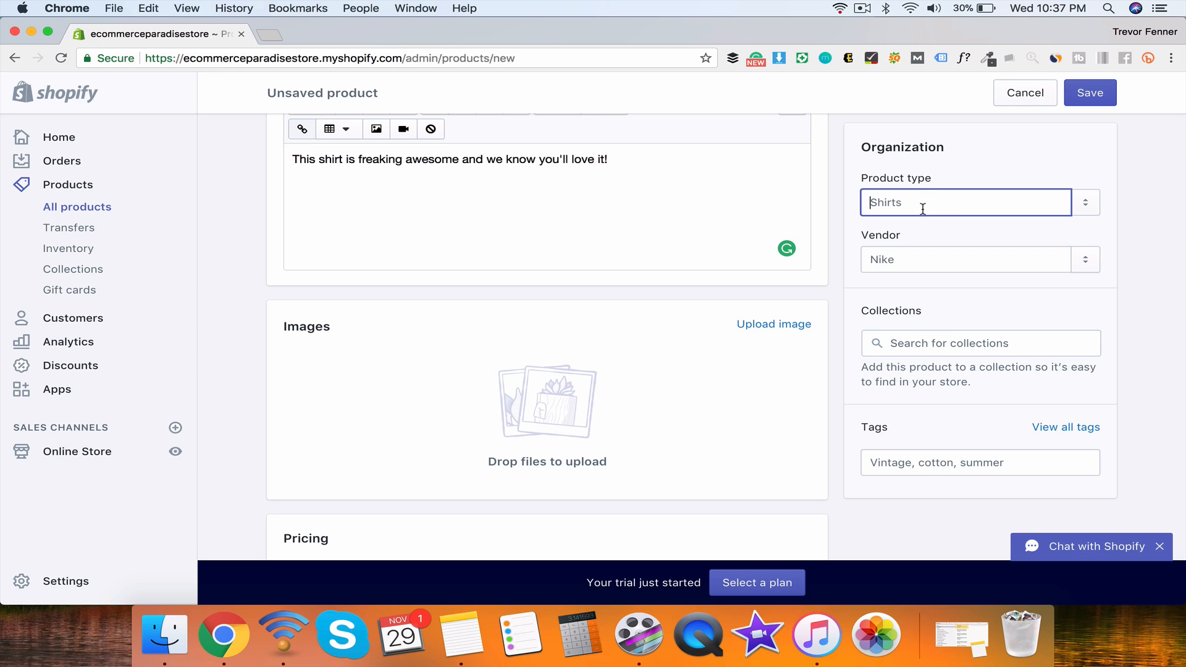
{"action": "type", "text": "Shirts"}
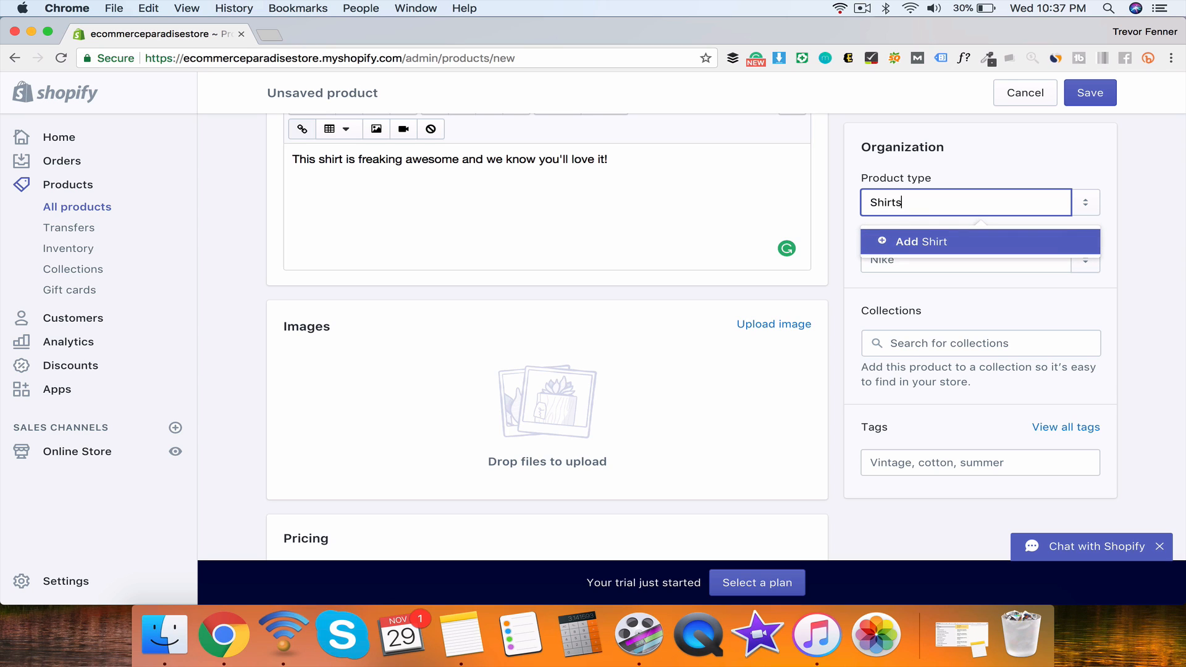
{"action": "left_click", "coordinate": [922, 245]}
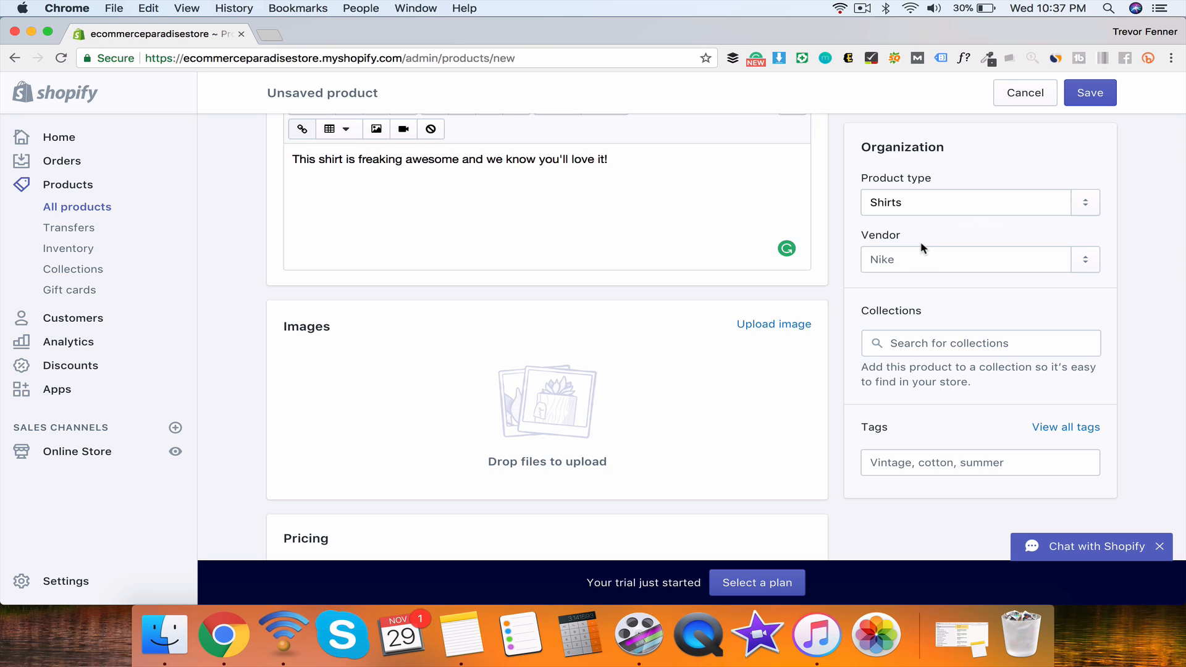
{"action": "double_click", "coordinate": [882, 208]}
Step: Set the product vendor to Nike
{"action": "left_click", "coordinate": [905, 257]}
{"action": "type", "text": "Nike"}
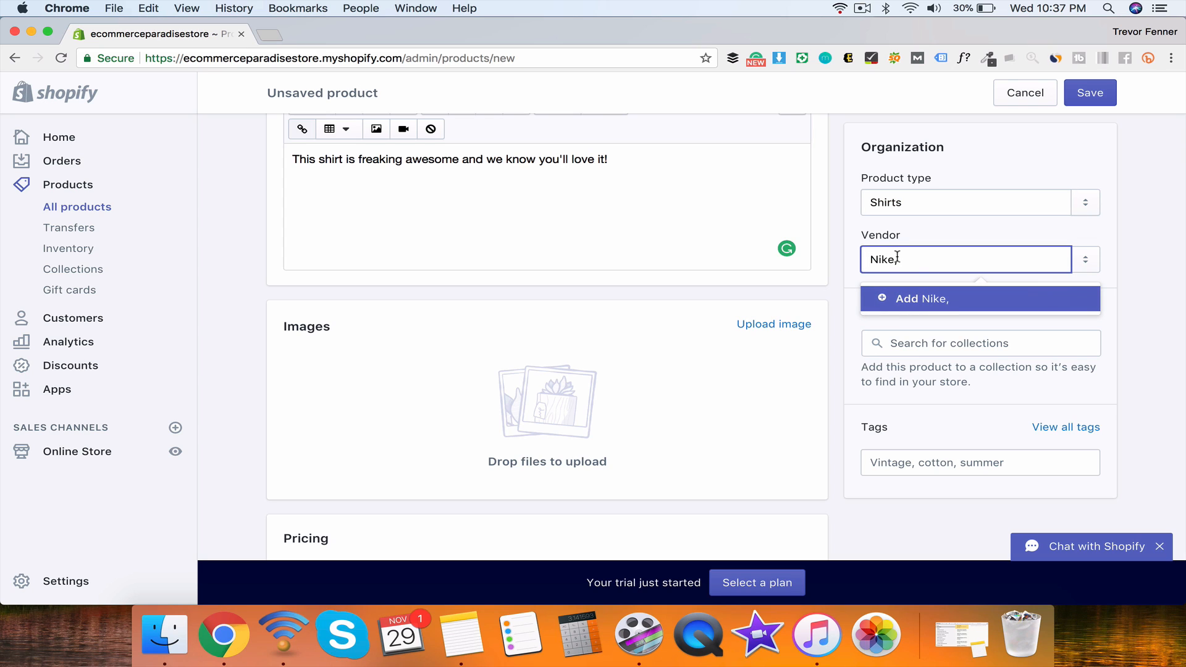
{"action": "left_click", "coordinate": [900, 294]}
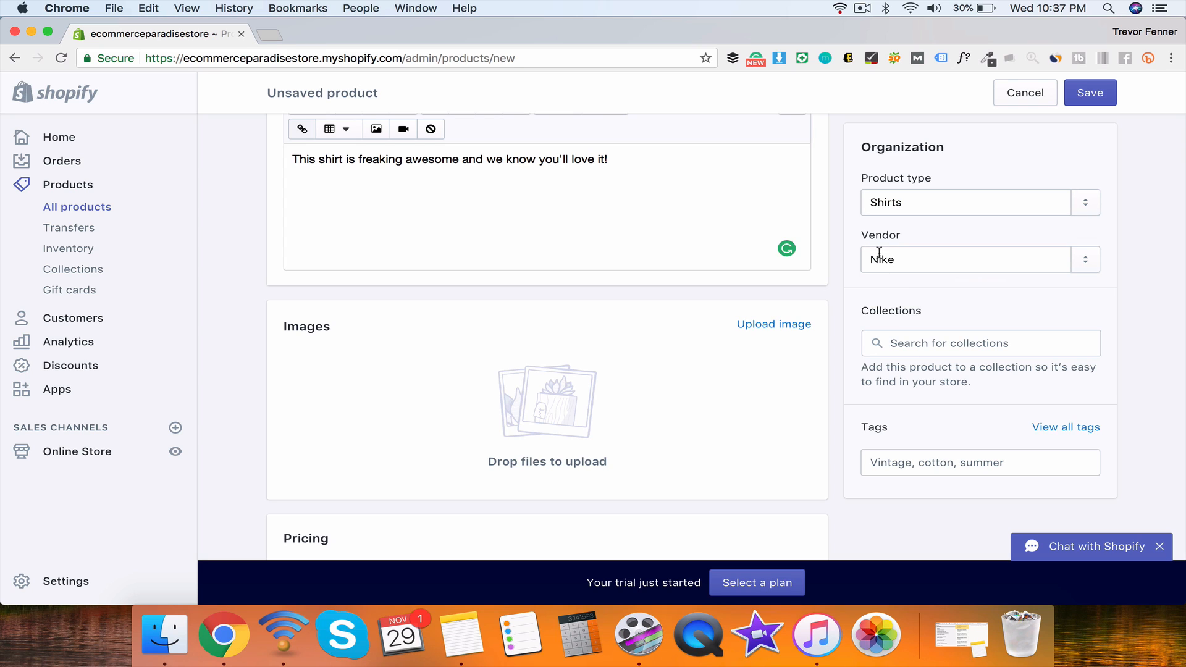
Step: Add the tags Vintage, Cotton and Summer to the product
{"action": "scroll", "coordinate": [865, 315], "scroll_direction": "down", "scroll_amount": 3}
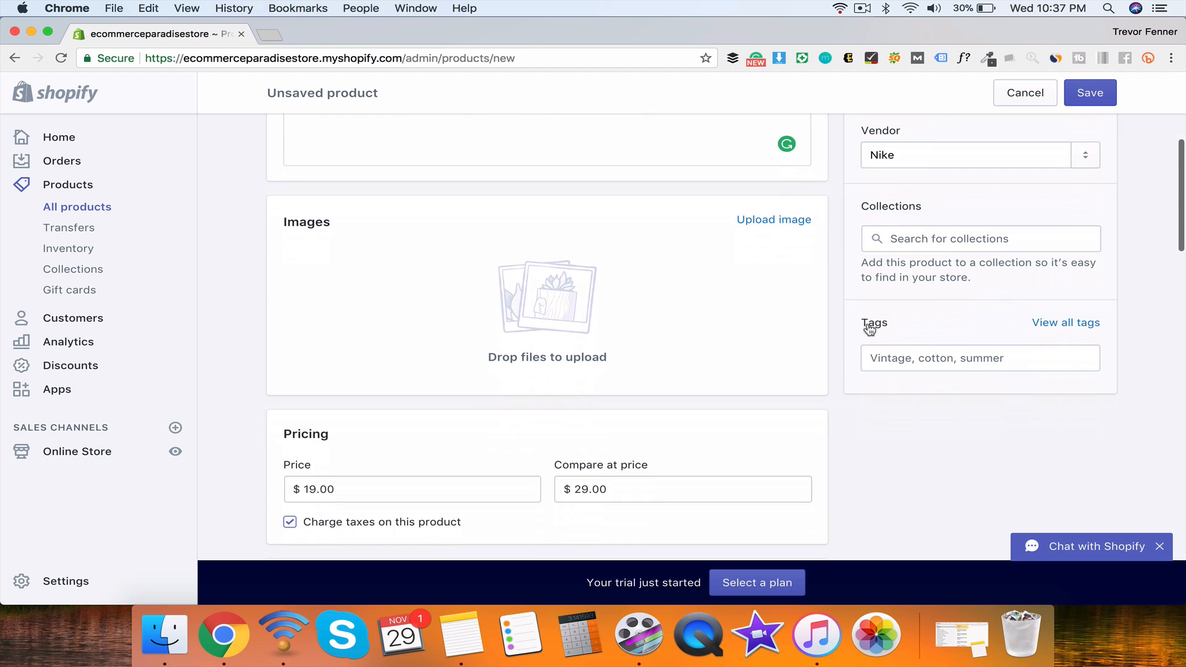
{"action": "left_click", "coordinate": [885, 353]}
{"action": "type", "text": "Vintage"}
{"action": "key", "text": "Return"}
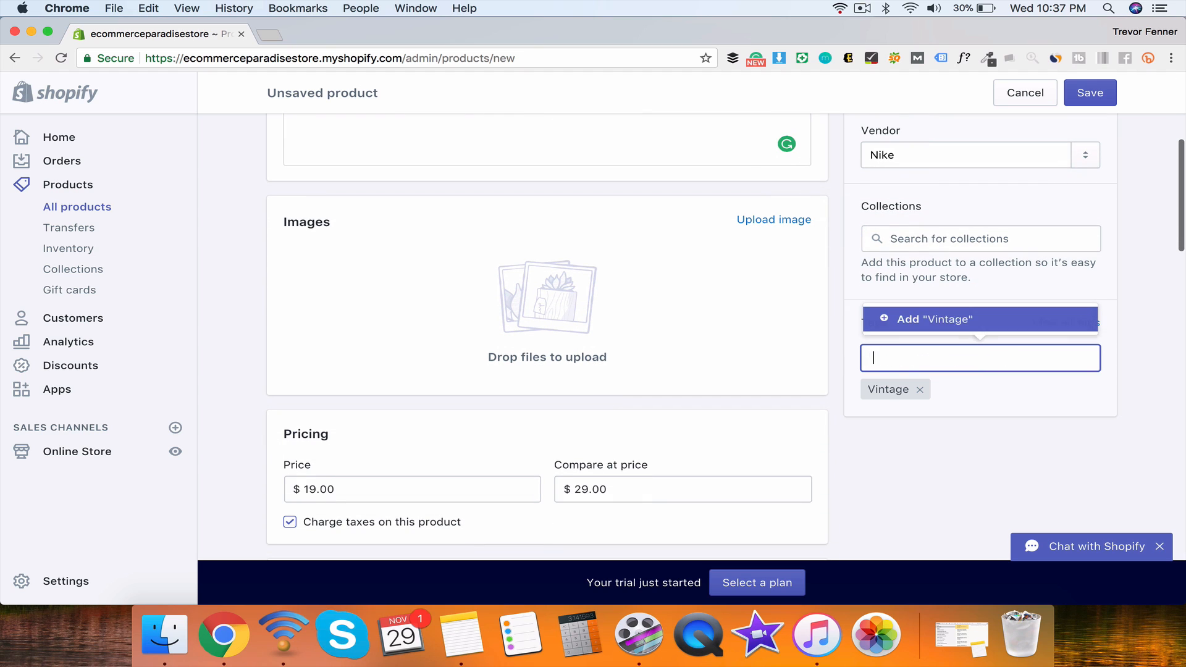
{"action": "type", "text": "c"}
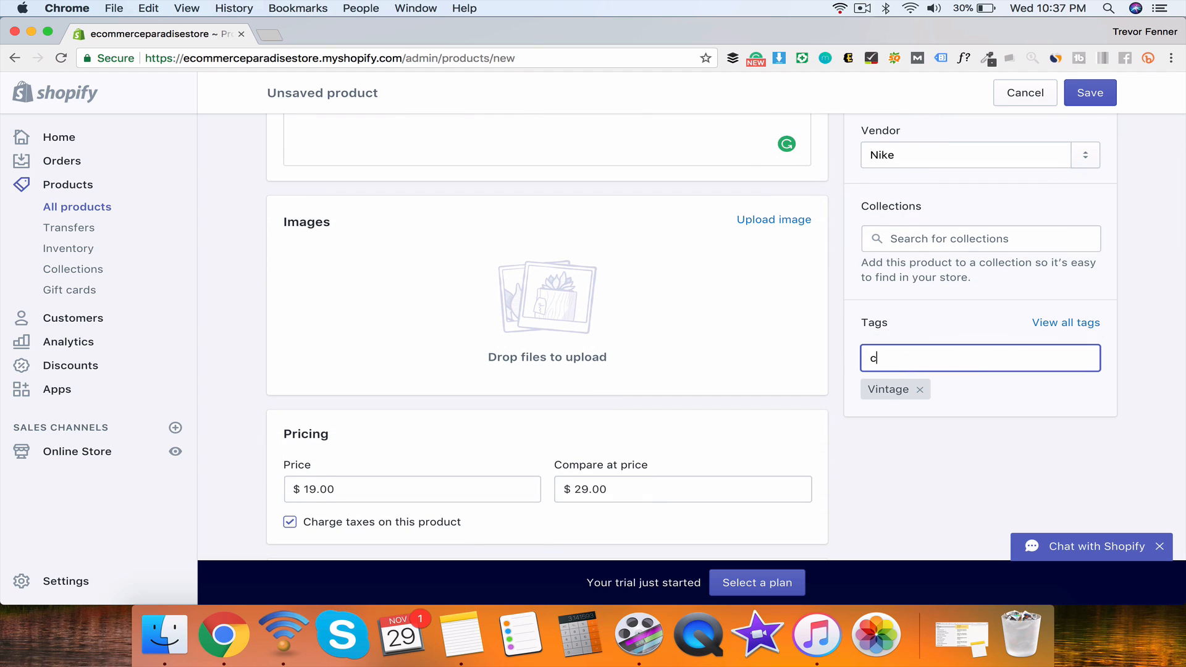
{"action": "type", "text": "otton"}
{"action": "key", "text": "Return"}
{"action": "type", "text": "Summer"}
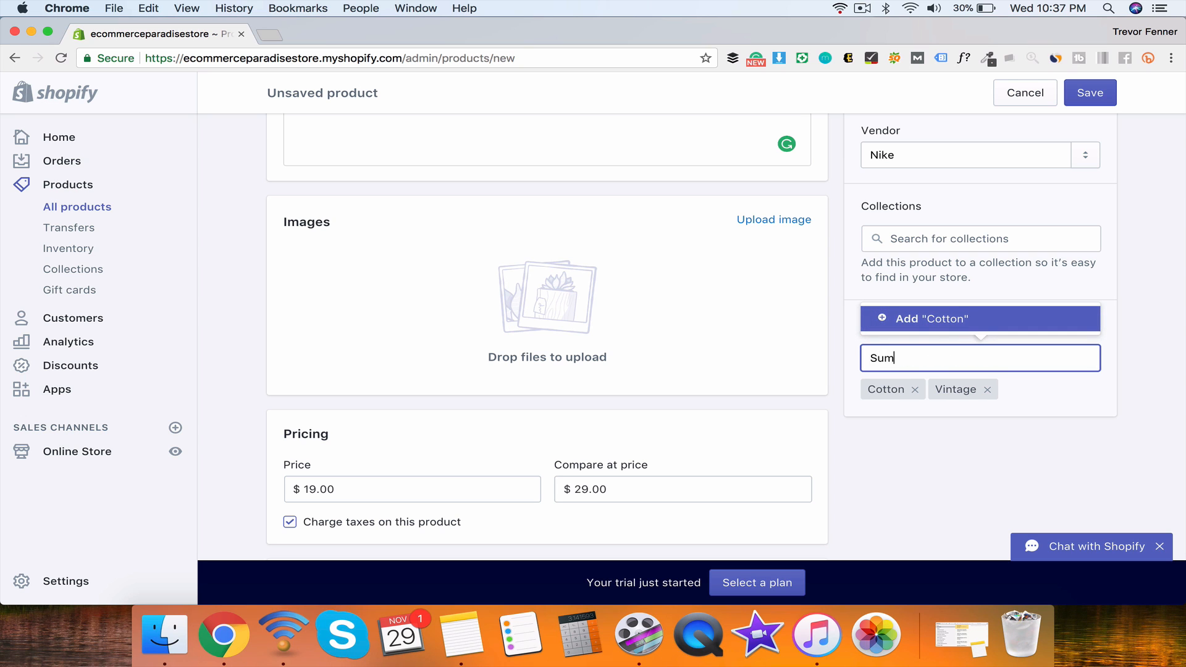
{"action": "key", "text": "Return"}
Step: Tick the Home page collection and save the Paradise t-shirt as a new product
{"action": "left_click", "coordinate": [848, 368]}
{"action": "scroll", "coordinate": [848, 368], "scroll_direction": "up", "scroll_amount": 3}
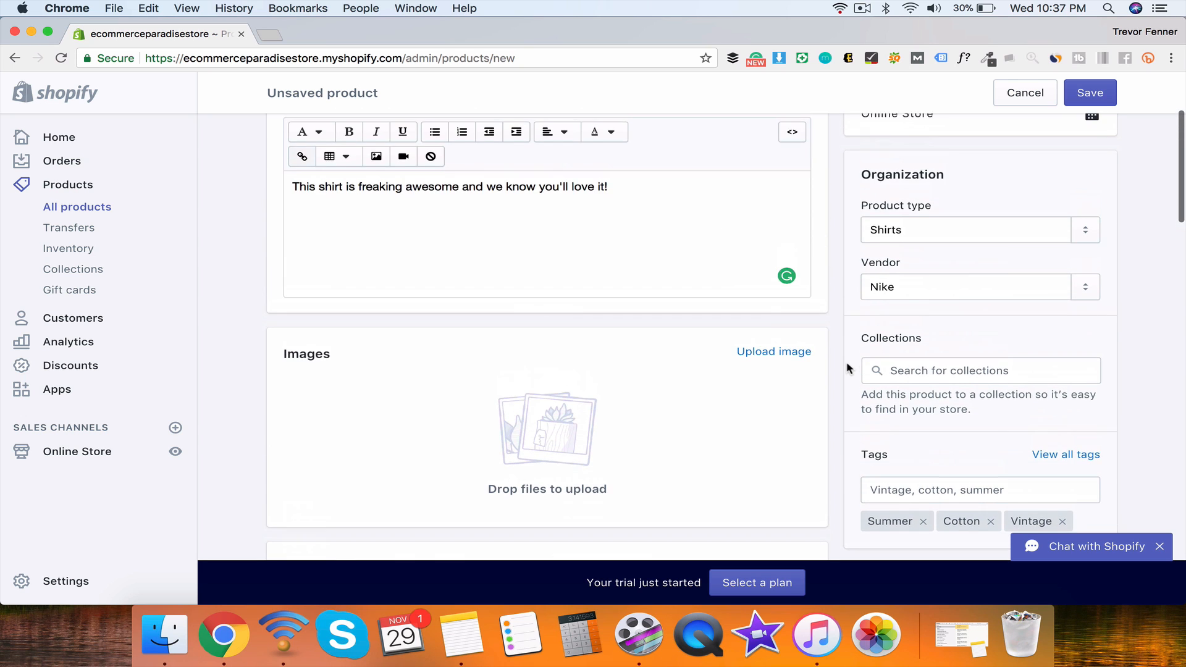
{"action": "left_click", "coordinate": [926, 337]}
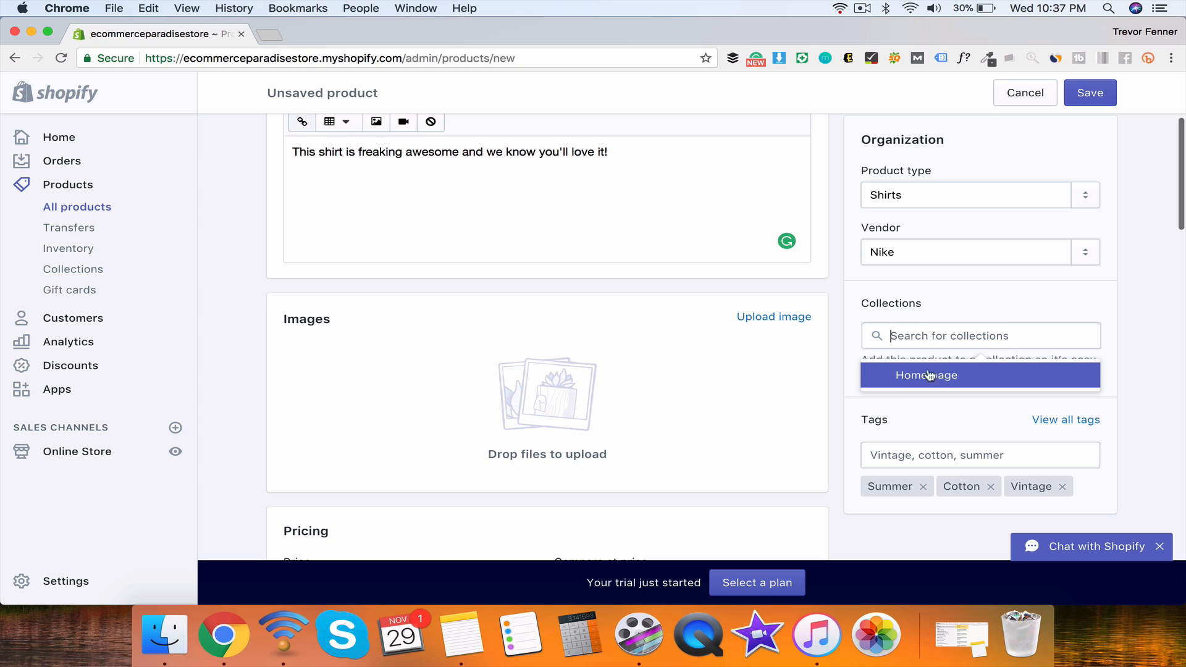
{"action": "left_click", "coordinate": [890, 375]}
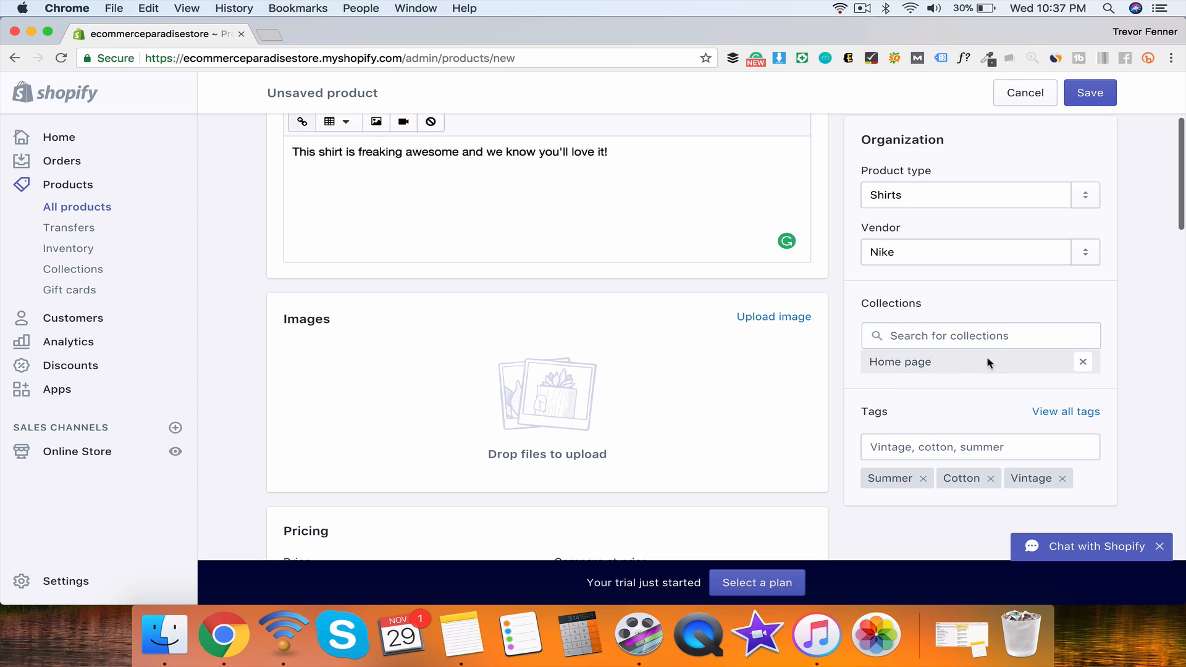
{"action": "left_click", "coordinate": [909, 336]}
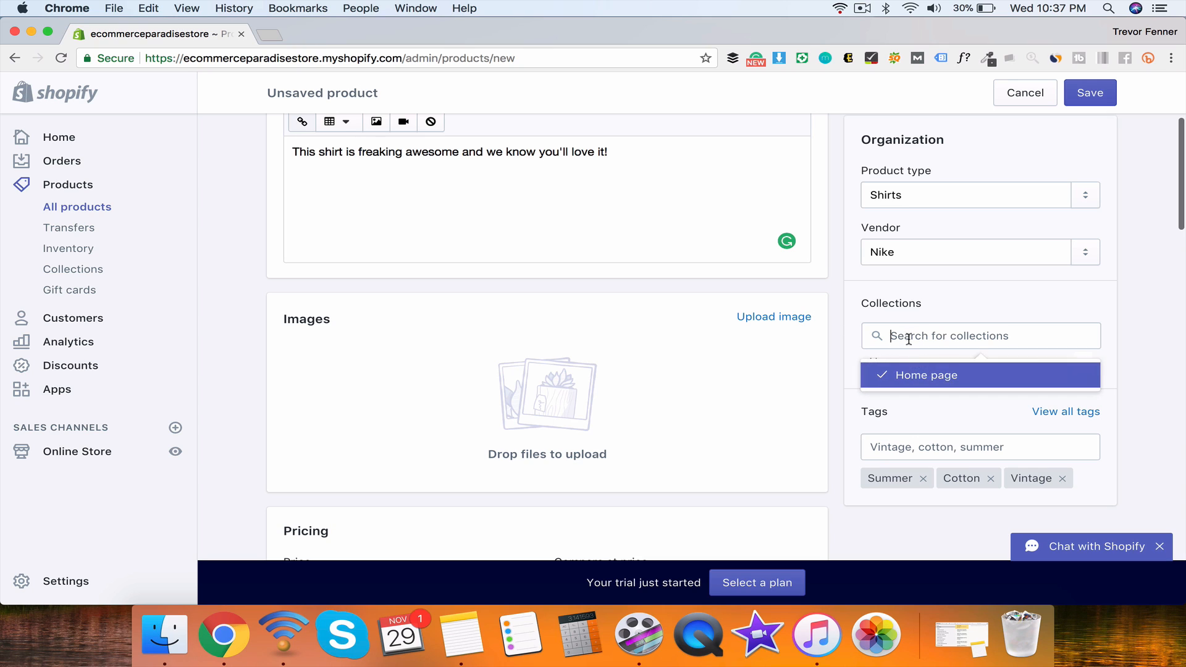
{"action": "left_click", "coordinate": [855, 355]}
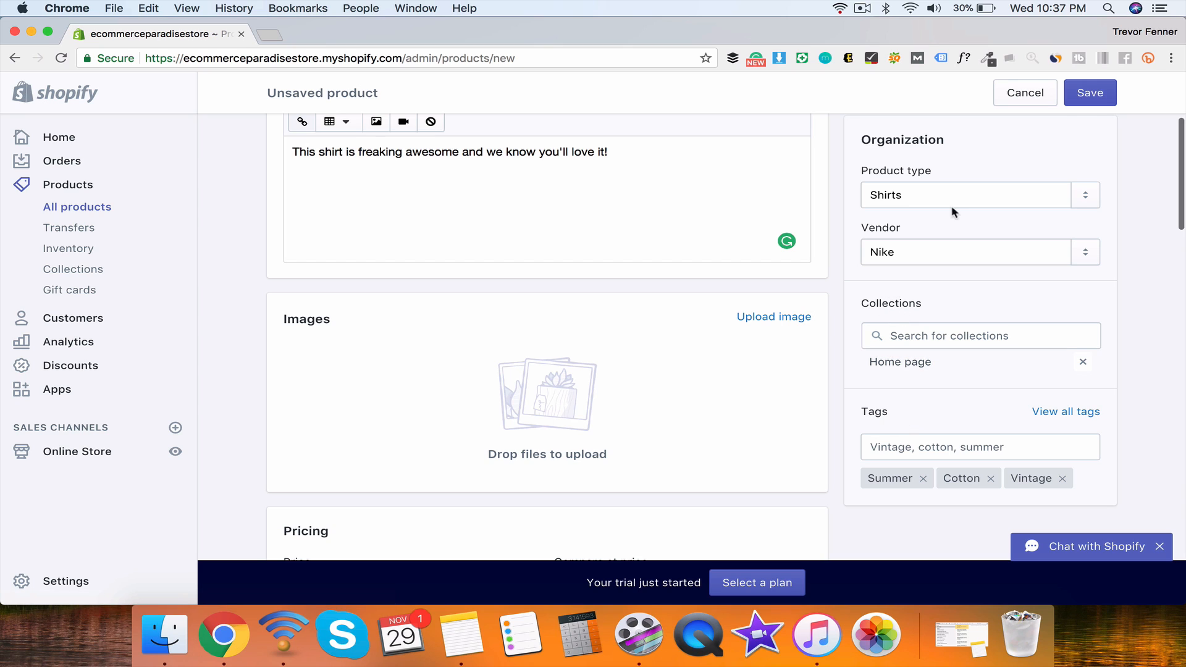
{"action": "left_click", "coordinate": [1090, 98]}
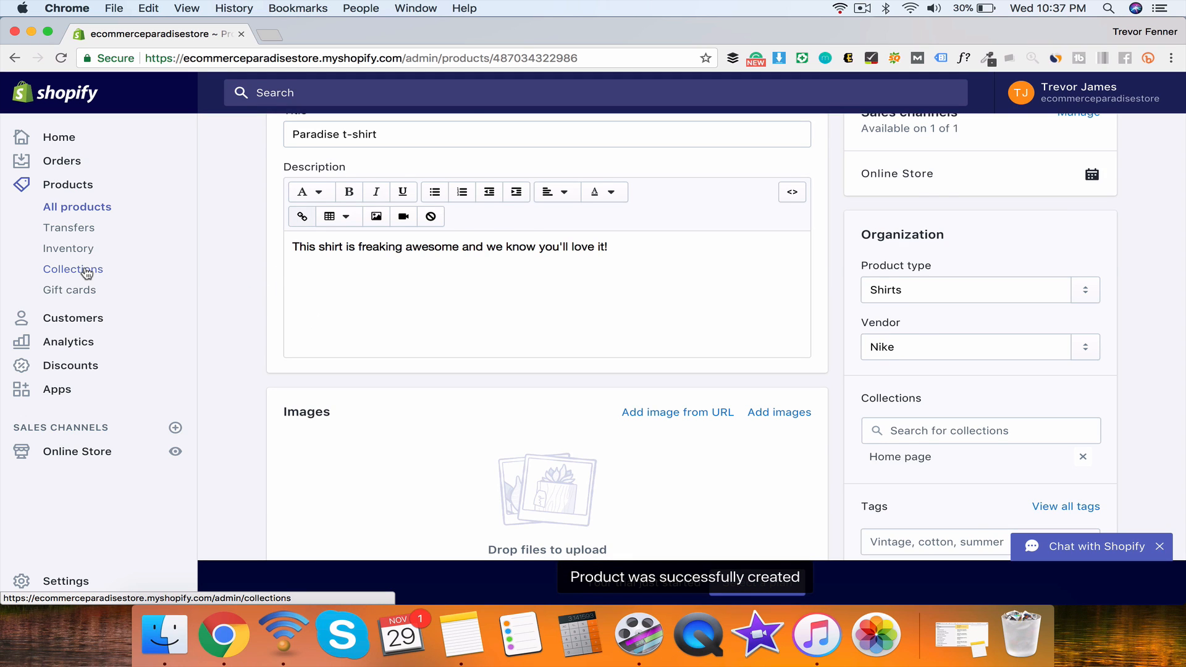
{"action": "right_click", "coordinate": [86, 271]}
Step: Create 'Summer collection' described as amazing and something you're going to fall in love with
{"action": "left_click", "coordinate": [102, 273]}
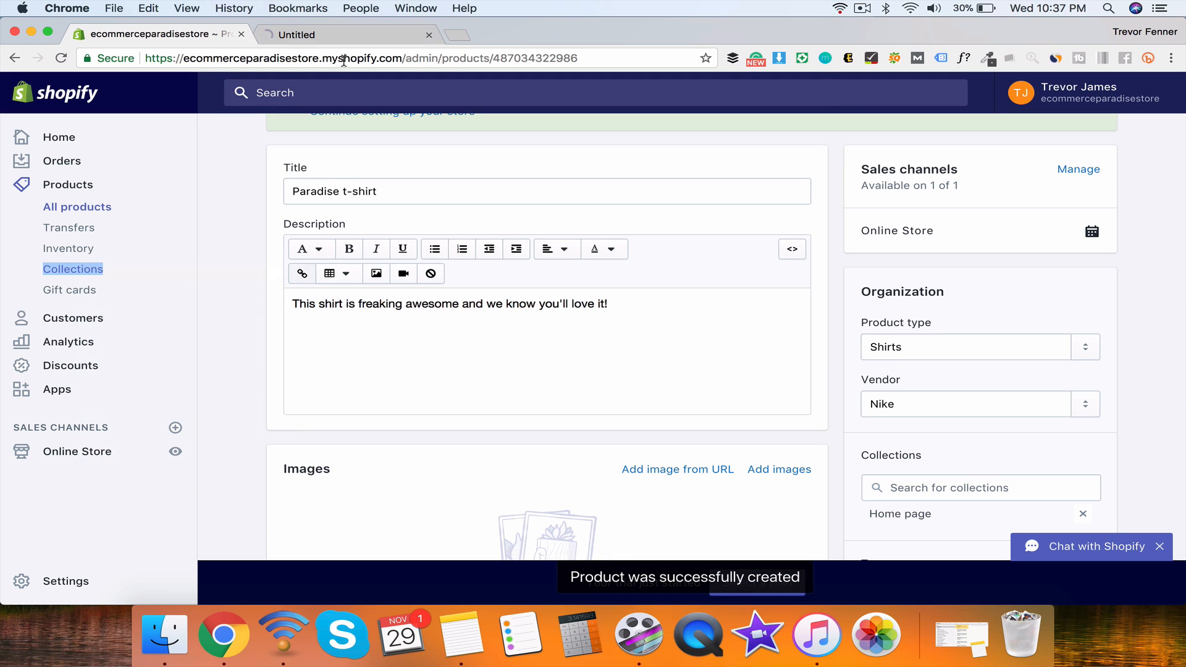
{"action": "left_click", "coordinate": [306, 37]}
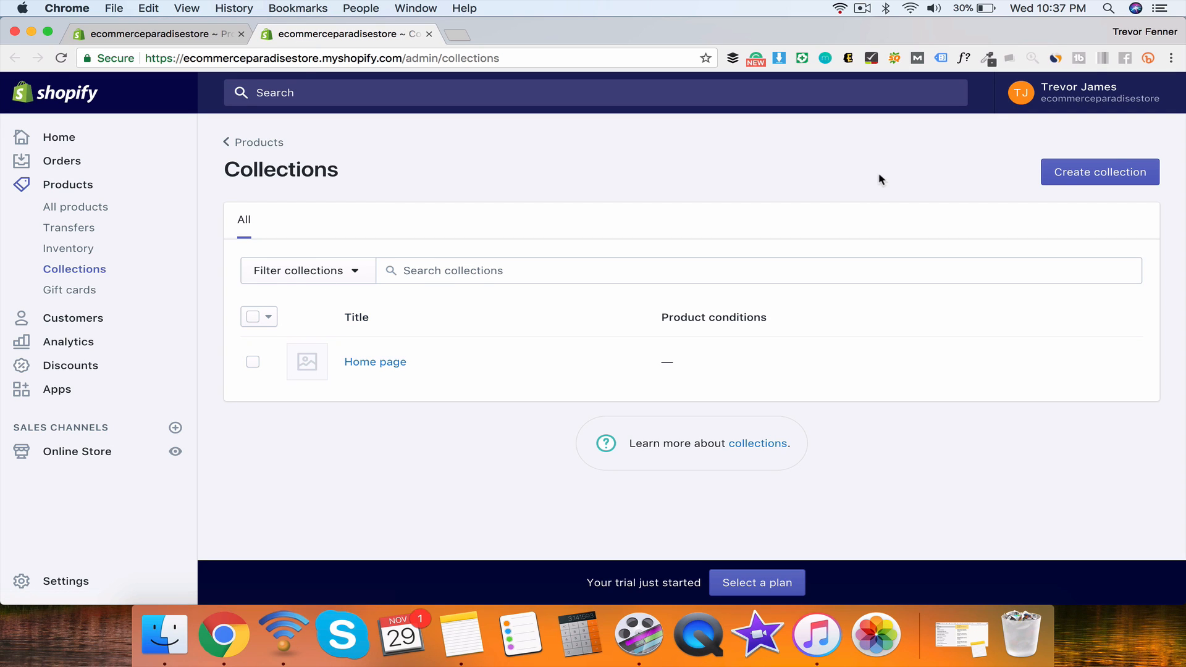
{"action": "left_click", "coordinate": [1064, 185]}
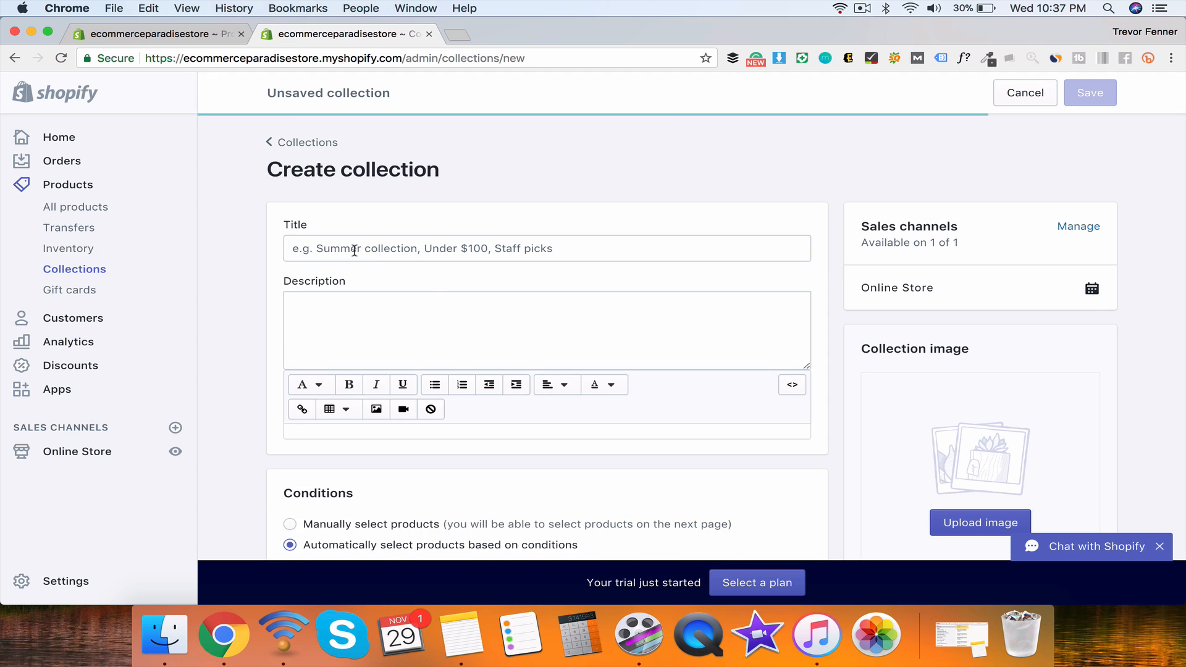
{"action": "type", "text": "Summer col"}
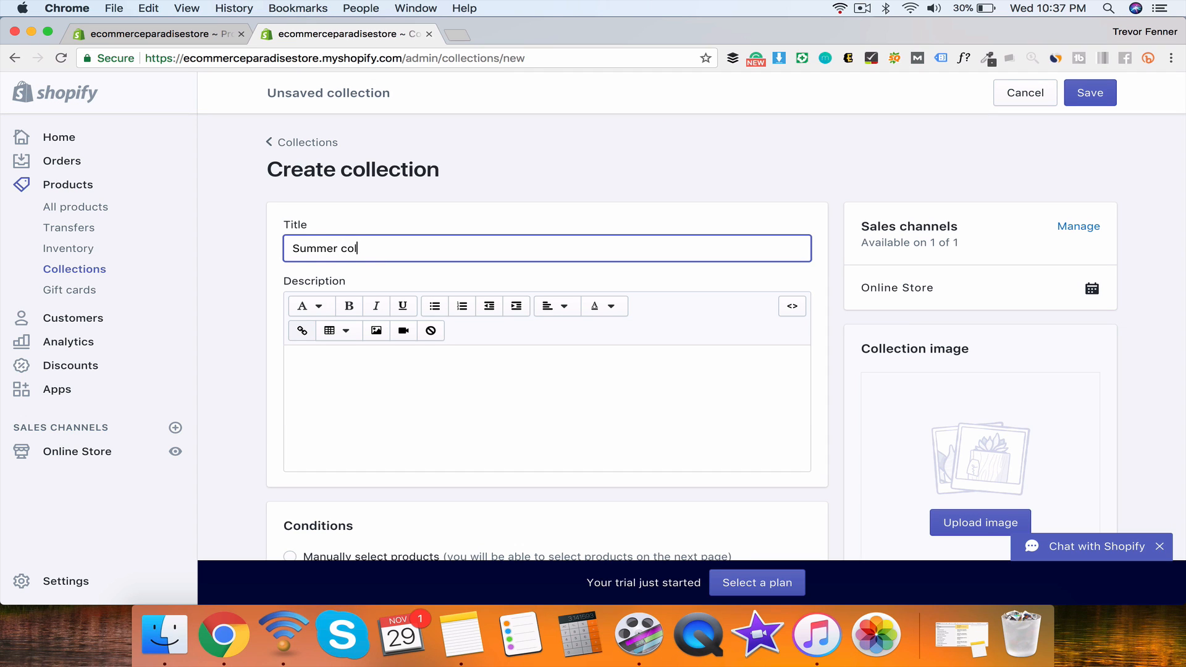
{"action": "type", "text": "lection"}
{"action": "scroll", "coordinate": [255, 271], "scroll_direction": "down", "scroll_amount": 5}
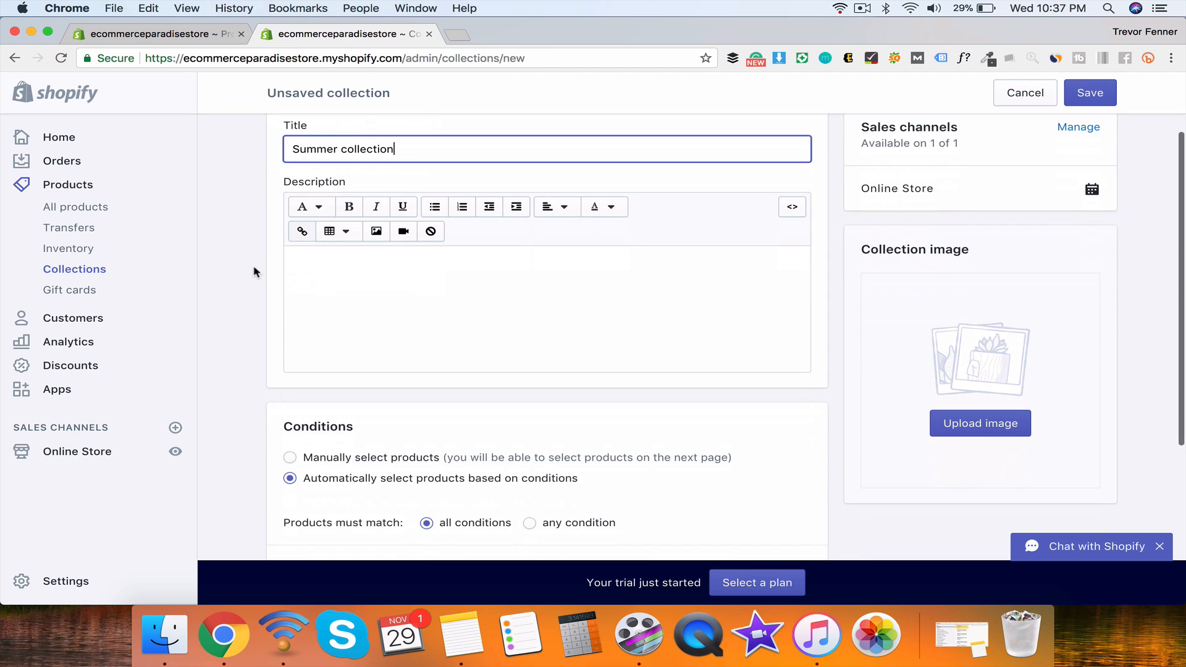
{"action": "left_click", "coordinate": [347, 276]}
{"action": "type", "text": "This"}
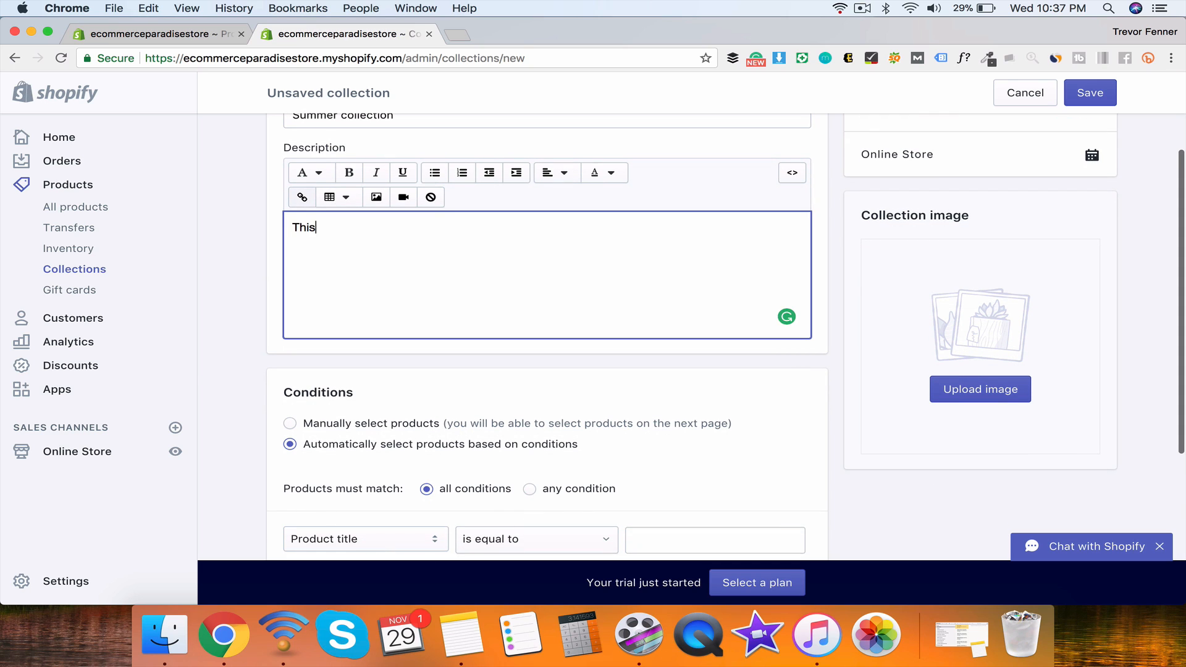
{"action": "type", "text": " summer collection is"}
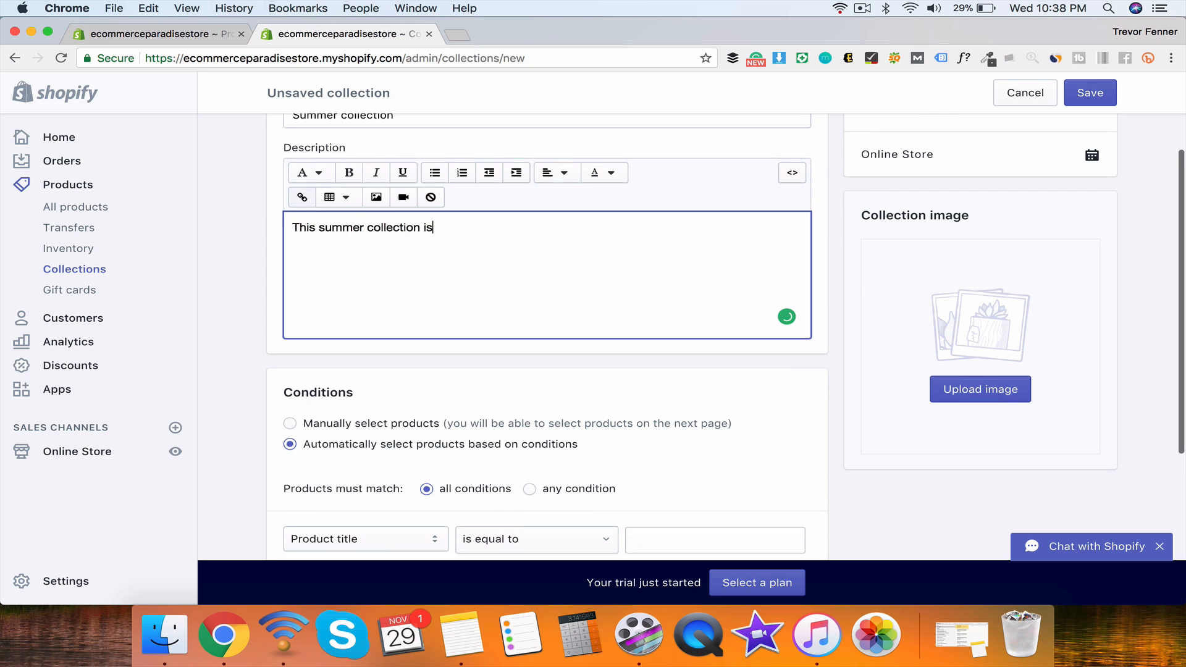
{"action": "type", "text": " amazing and you're going to fall in love with it."}
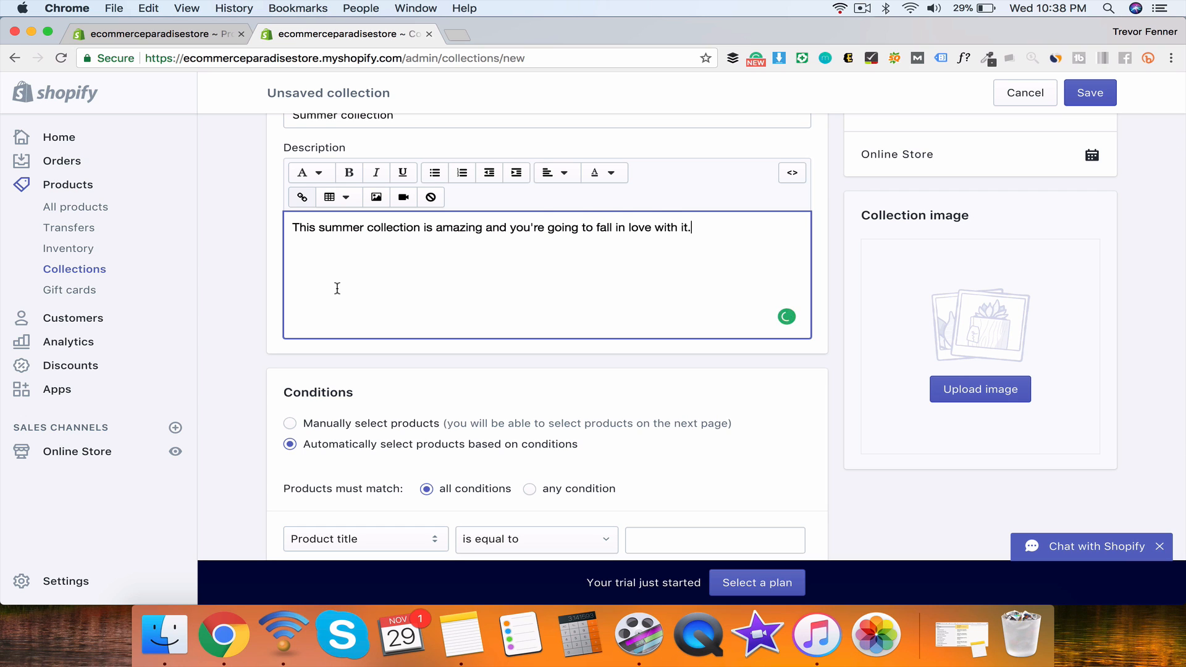
{"action": "scroll", "coordinate": [337, 289], "scroll_direction": "down", "scroll_amount": 5}
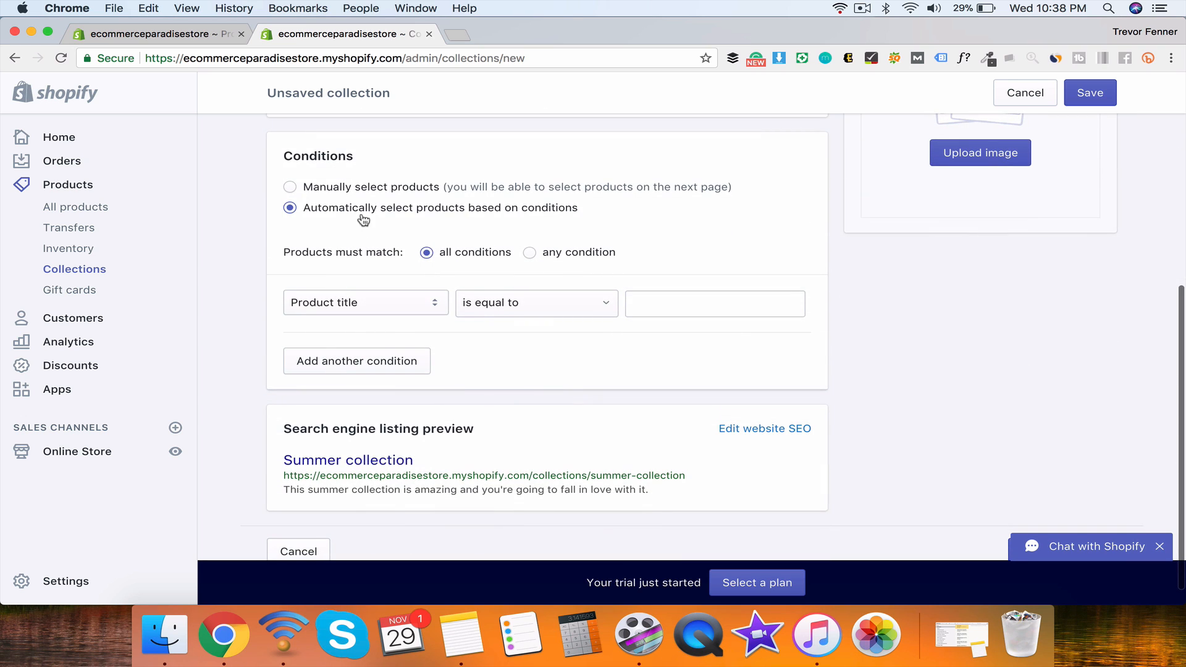
Step: Make the collection automated with the condition Product tag is equal to summer
{"action": "left_click", "coordinate": [289, 187]}
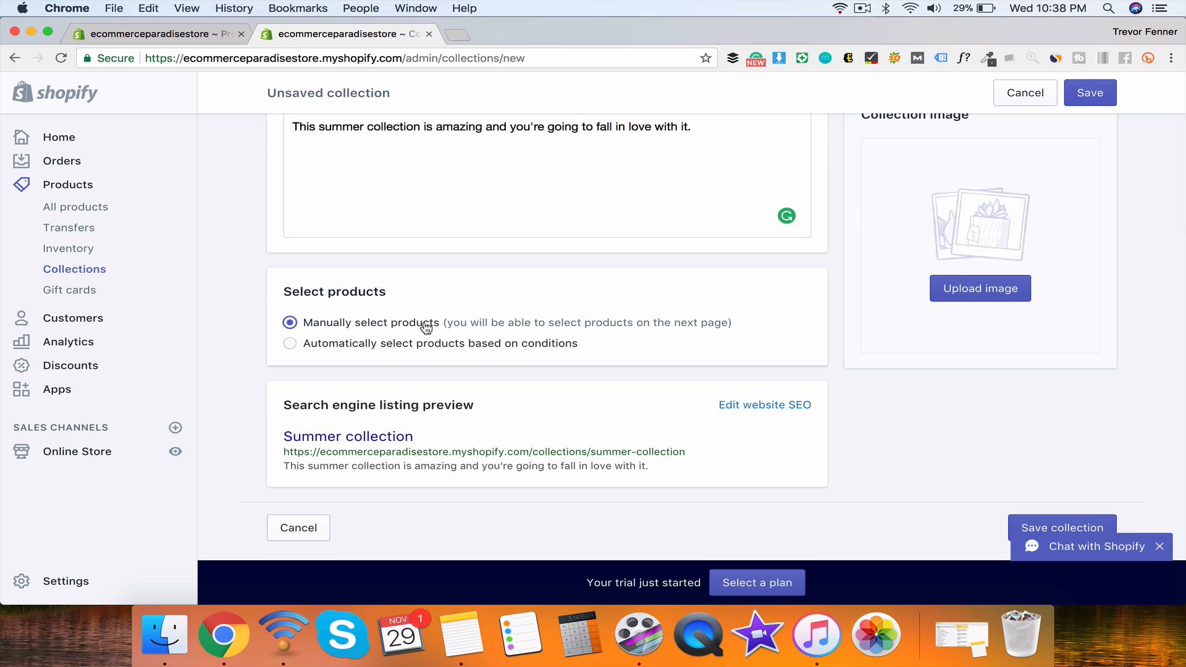
{"action": "left_click", "coordinate": [321, 350]}
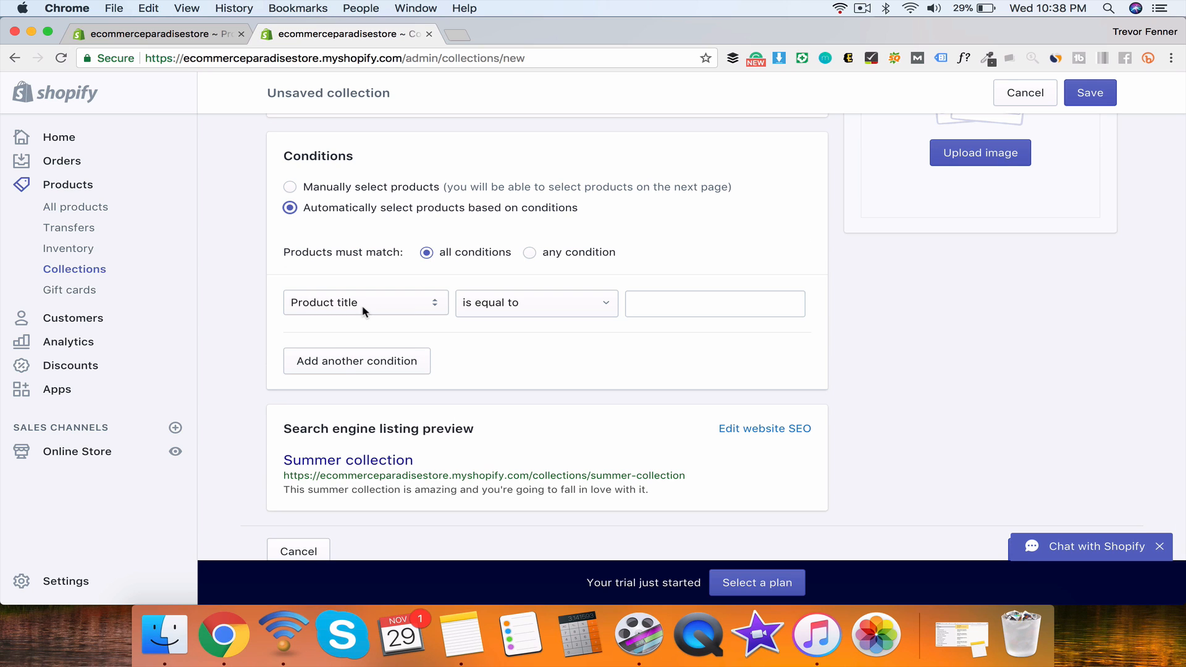
{"action": "left_click", "coordinate": [331, 299]}
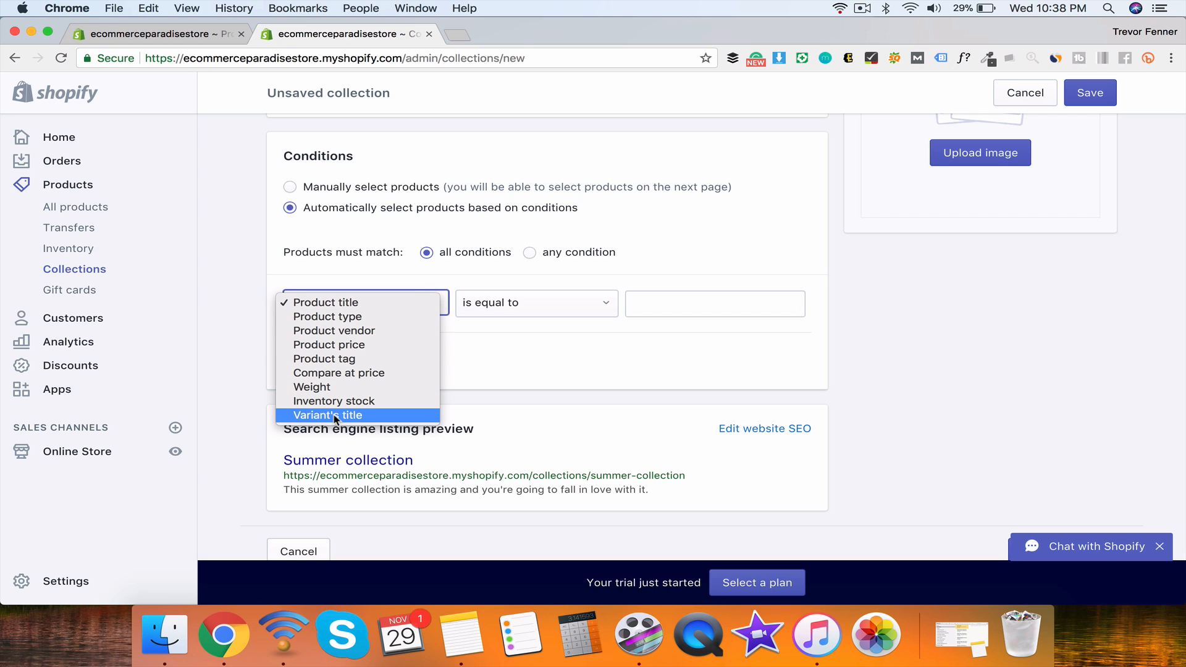
{"action": "left_click", "coordinate": [352, 359]}
{"action": "left_click", "coordinate": [647, 306]}
{"action": "type", "text": "summer"}
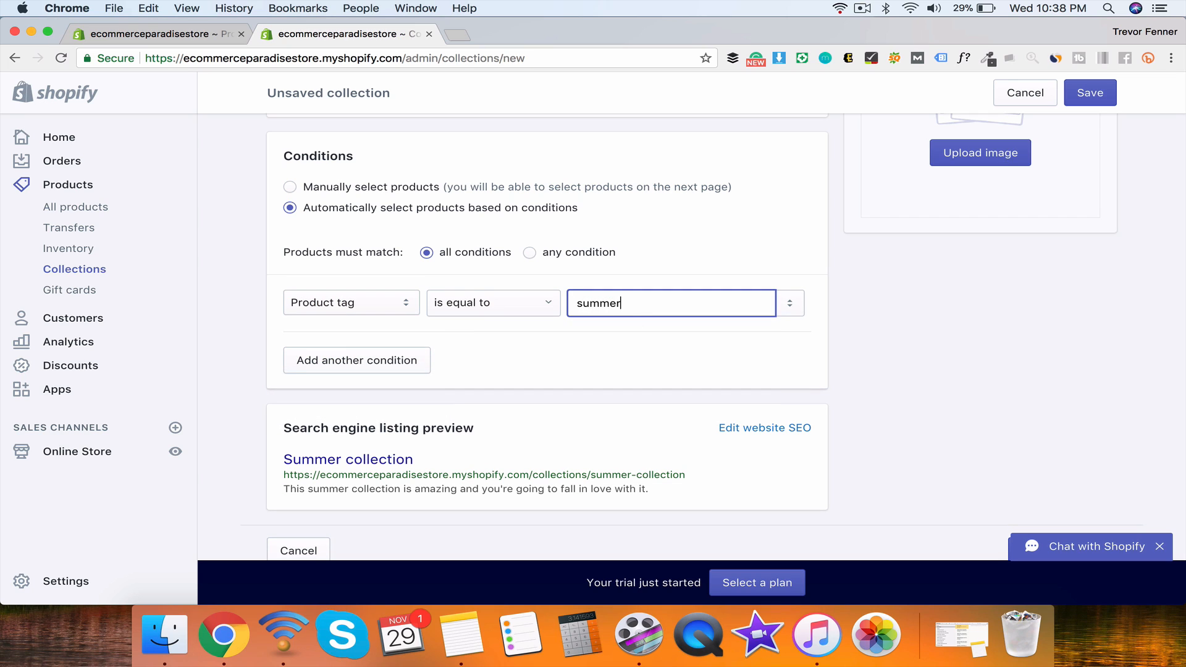
{"action": "double_click", "coordinate": [745, 307]}
{"action": "key", "text": "BackSpace"}
{"action": "left_click", "coordinate": [817, 311]}
{"action": "left_click", "coordinate": [792, 305]}
{"action": "type", "text": "summ"}
Step: Save the Summer collection and return to the Paradise t-shirt product's tags
{"action": "left_click", "coordinate": [1094, 98]}
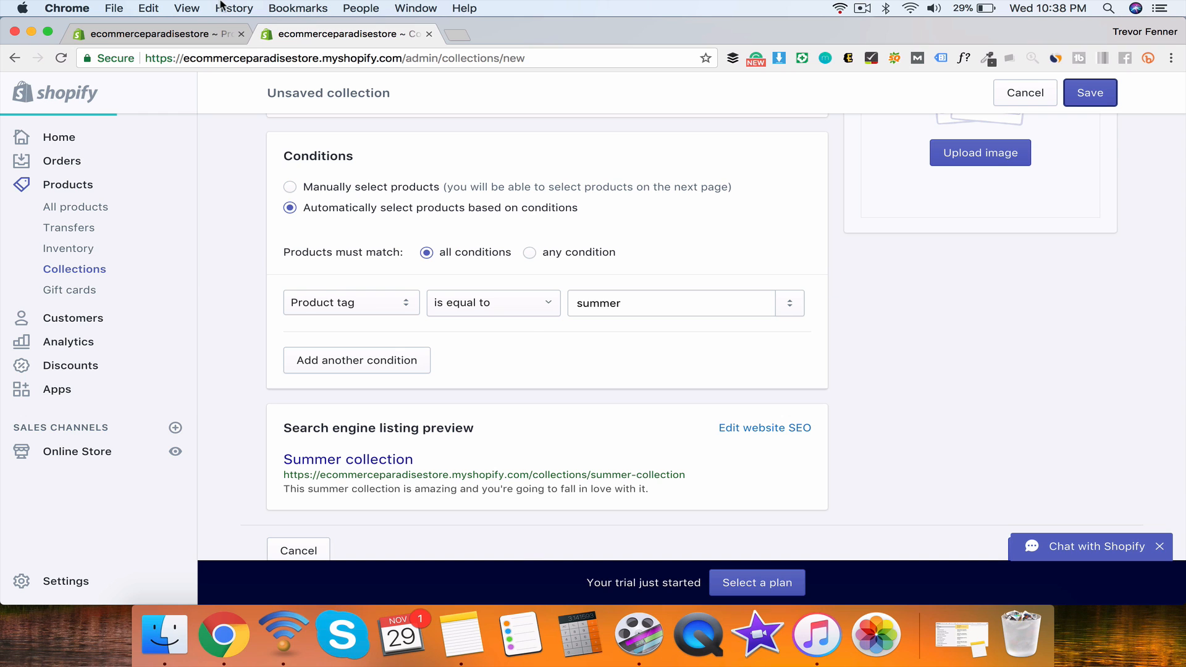
{"action": "left_click", "coordinate": [223, 35]}
{"action": "scroll", "coordinate": [985, 482], "scroll_direction": "down", "scroll_amount": 5}
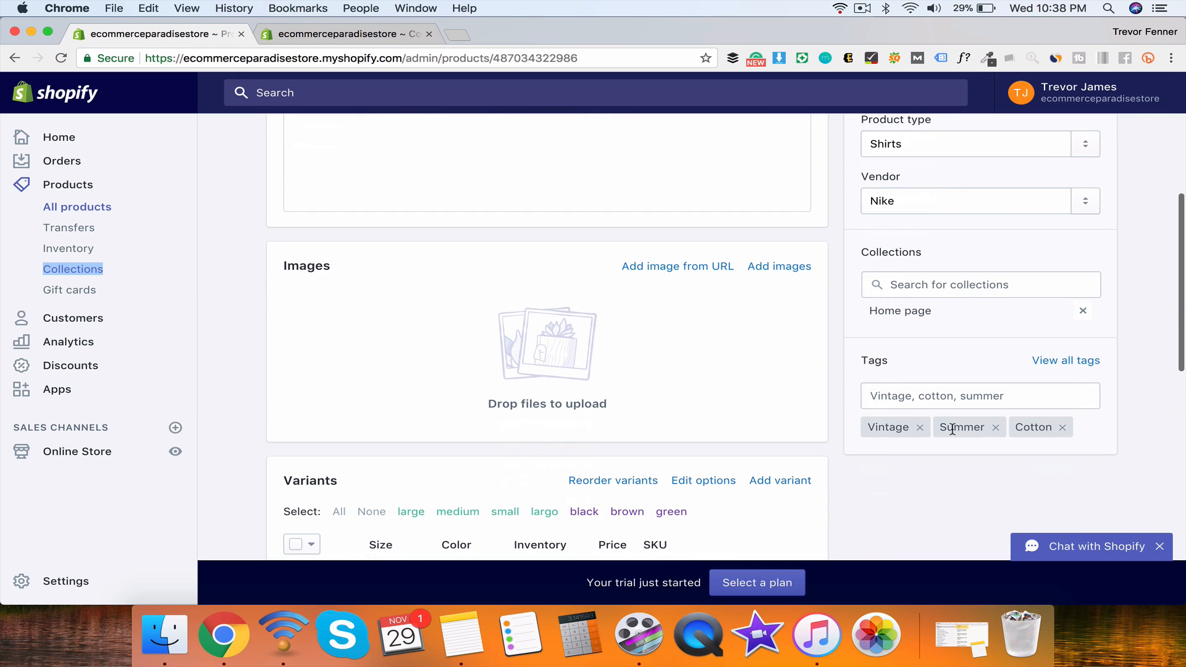
{"action": "left_click", "coordinate": [327, 25]}
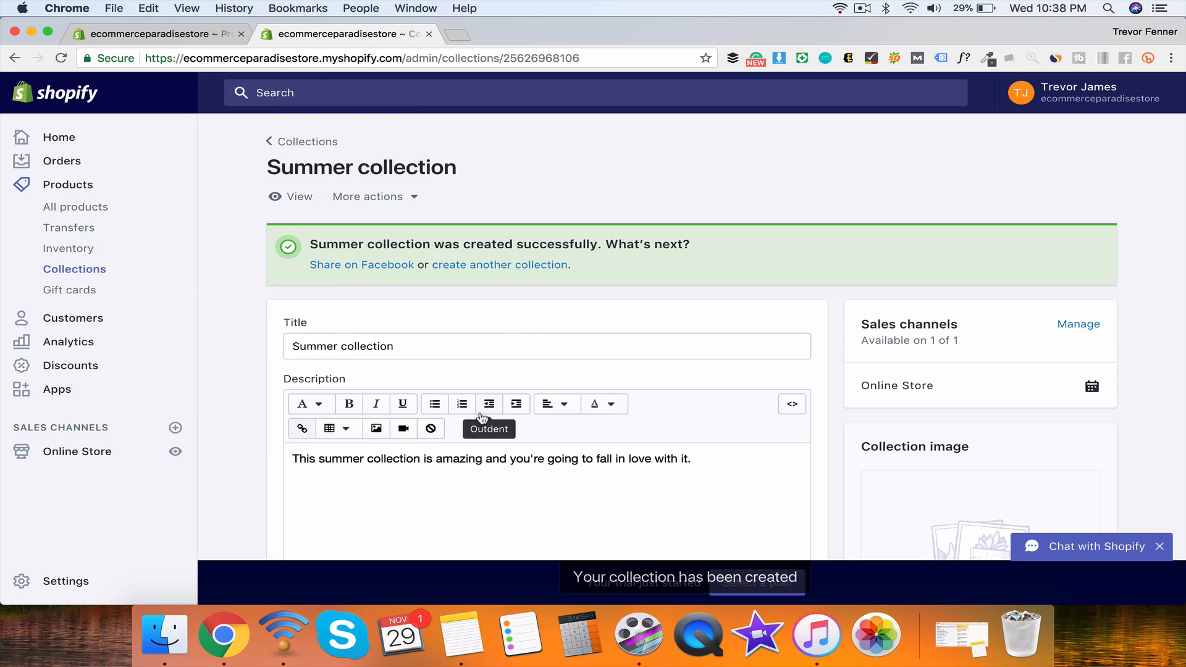
{"action": "scroll", "coordinate": [479, 416], "scroll_direction": "down", "scroll_amount": 10}
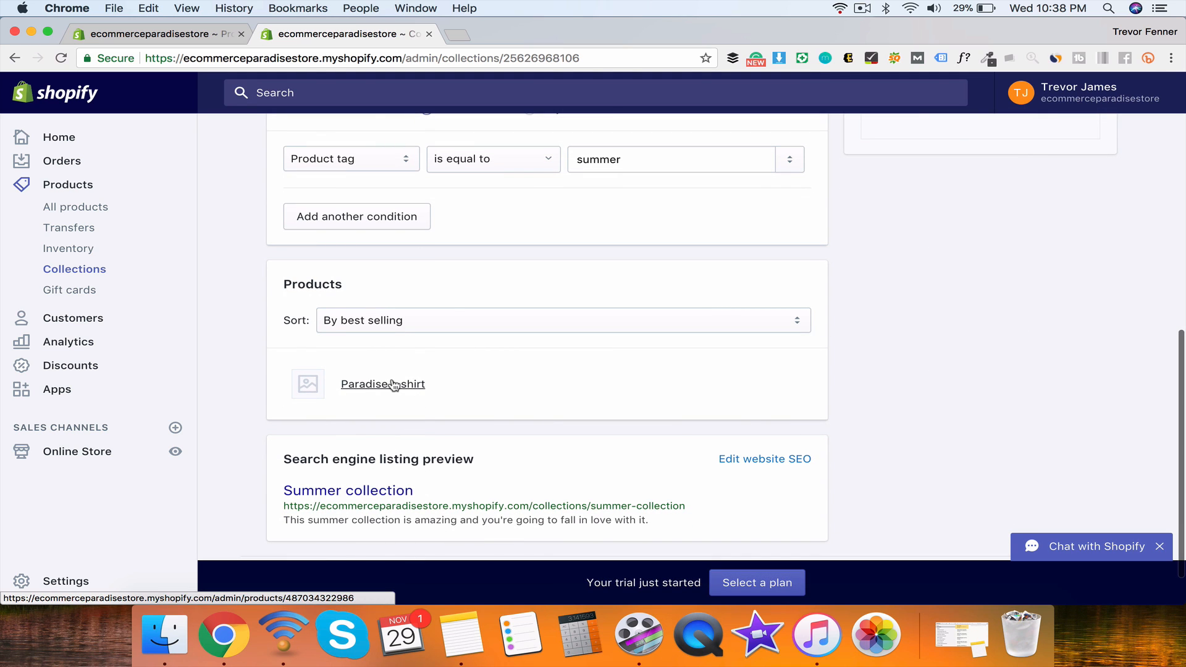
{"action": "scroll", "coordinate": [392, 385], "scroll_direction": "up", "scroll_amount": 10}
{"action": "scroll", "coordinate": [394, 385], "scroll_direction": "down", "scroll_amount": 10}
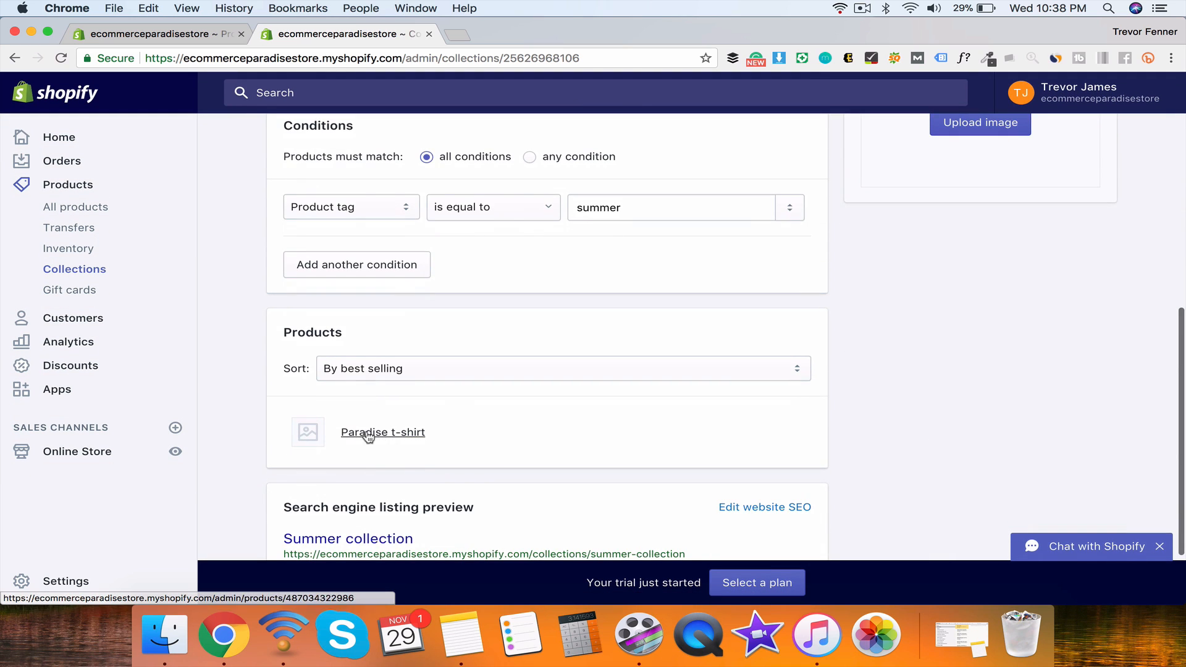
{"action": "scroll", "coordinate": [364, 429], "scroll_direction": "down", "scroll_amount": 2}
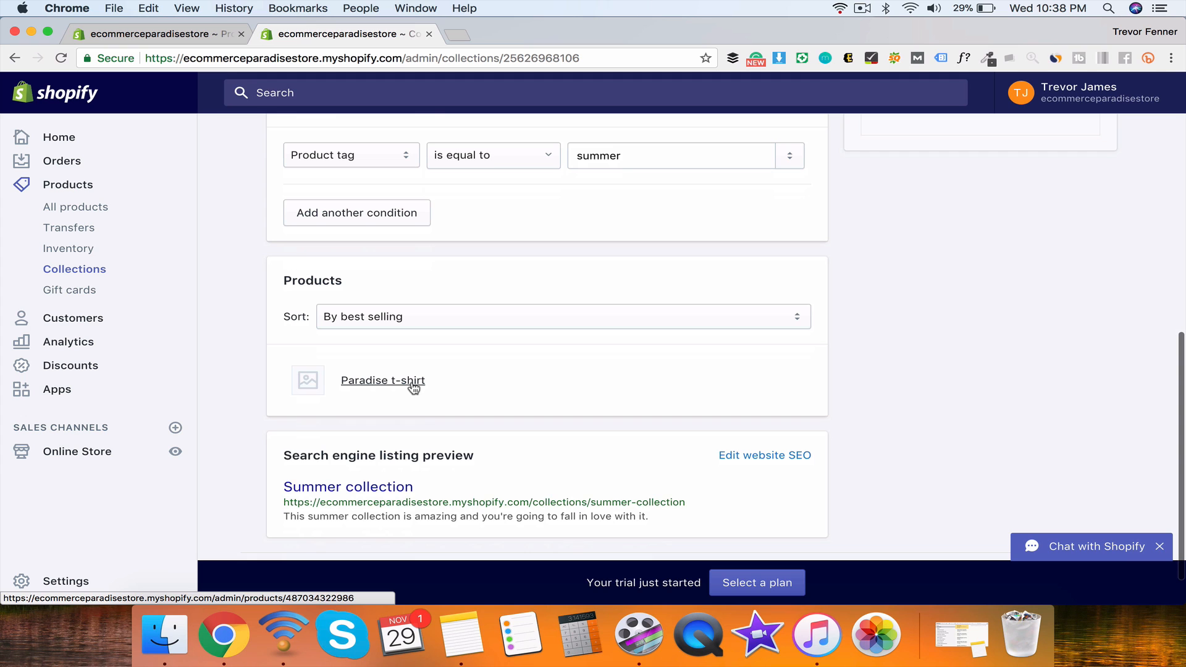
{"action": "left_click", "coordinate": [179, 36]}
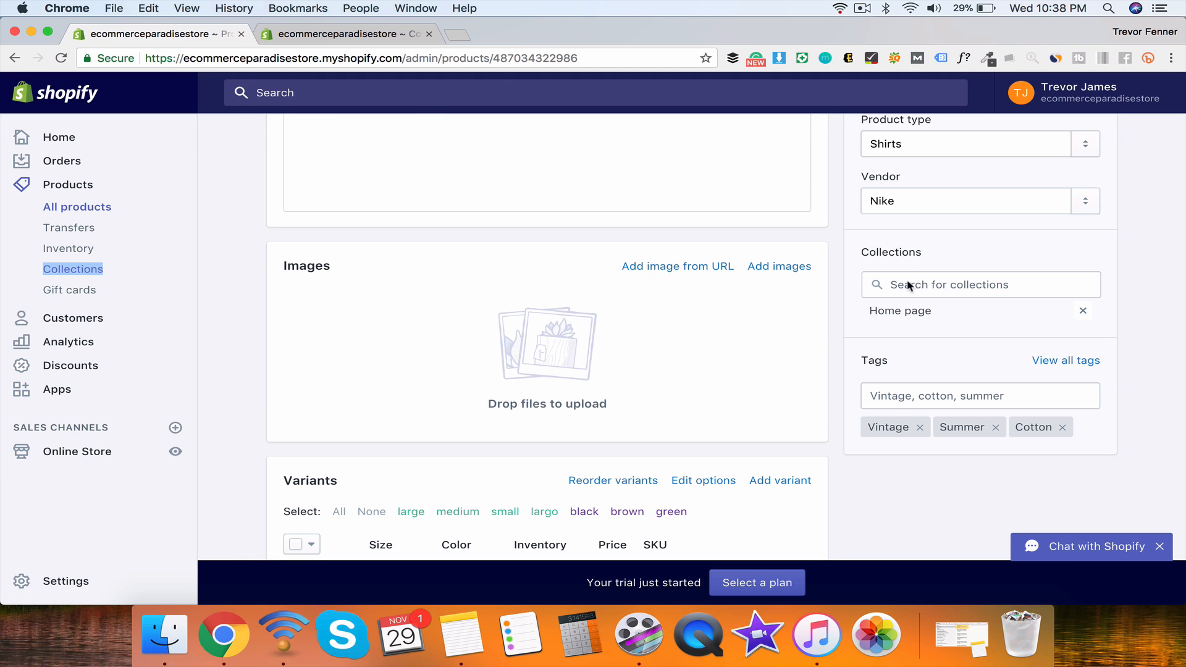
{"action": "left_click", "coordinate": [831, 273]}
{"action": "scroll", "coordinate": [832, 277], "scroll_direction": "up", "scroll_amount": 8}
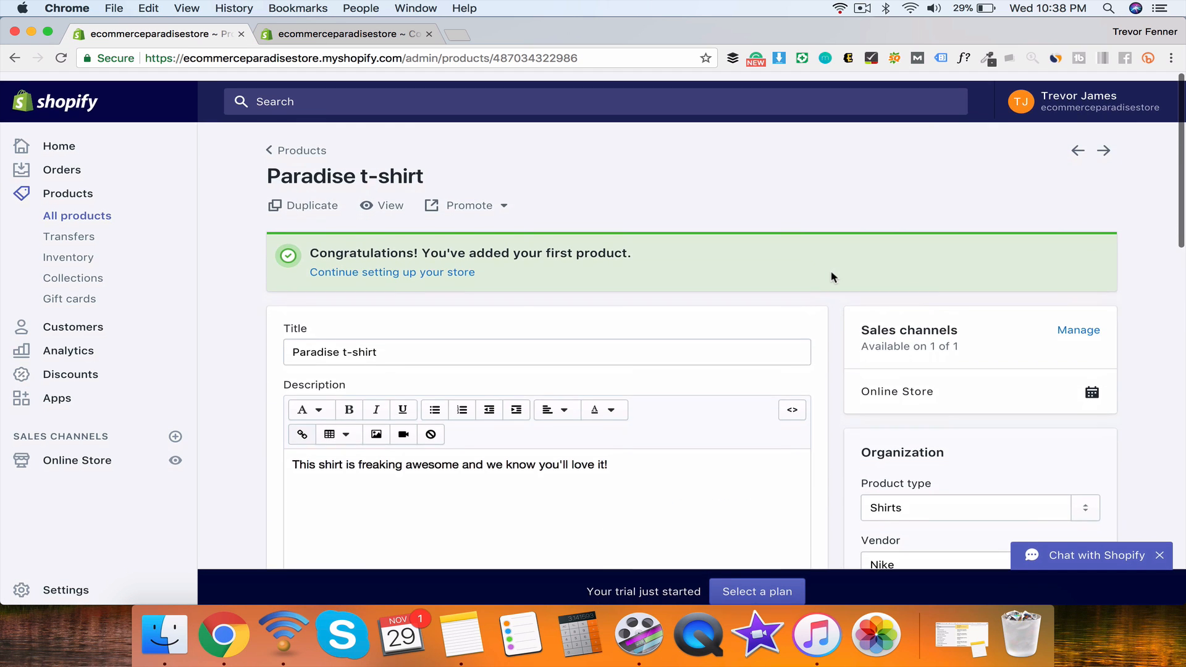
{"action": "scroll", "coordinate": [831, 276], "scroll_direction": "down", "scroll_amount": 10}
{"action": "scroll", "coordinate": [832, 277], "scroll_direction": "up", "scroll_amount": 10}
{"action": "scroll", "coordinate": [831, 277], "scroll_direction": "down", "scroll_amount": 10}
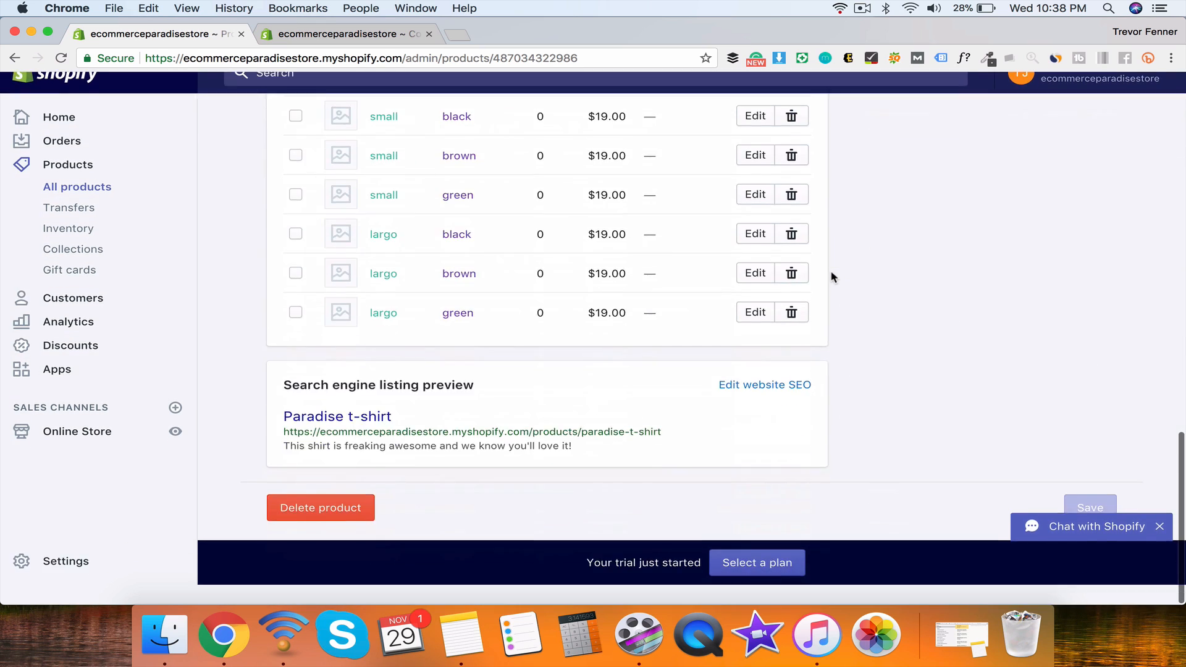
{"action": "scroll", "coordinate": [832, 277], "scroll_direction": "up", "scroll_amount": 10}
{"action": "left_click", "coordinate": [309, 36]}
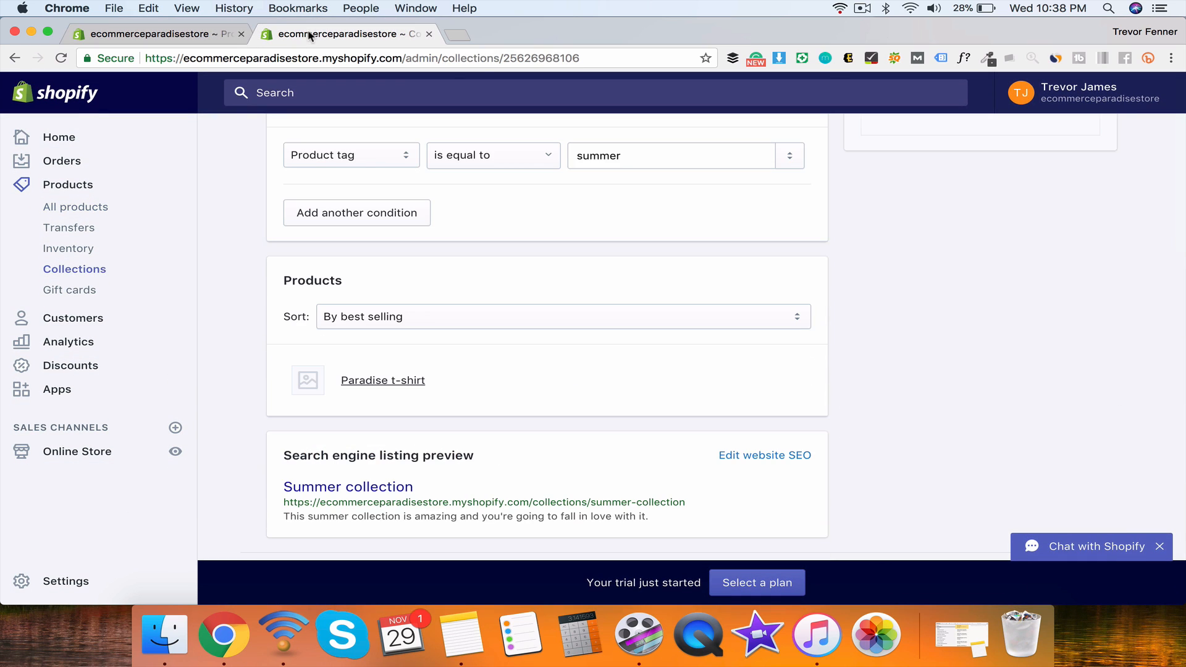
{"action": "left_click", "coordinate": [179, 34]}
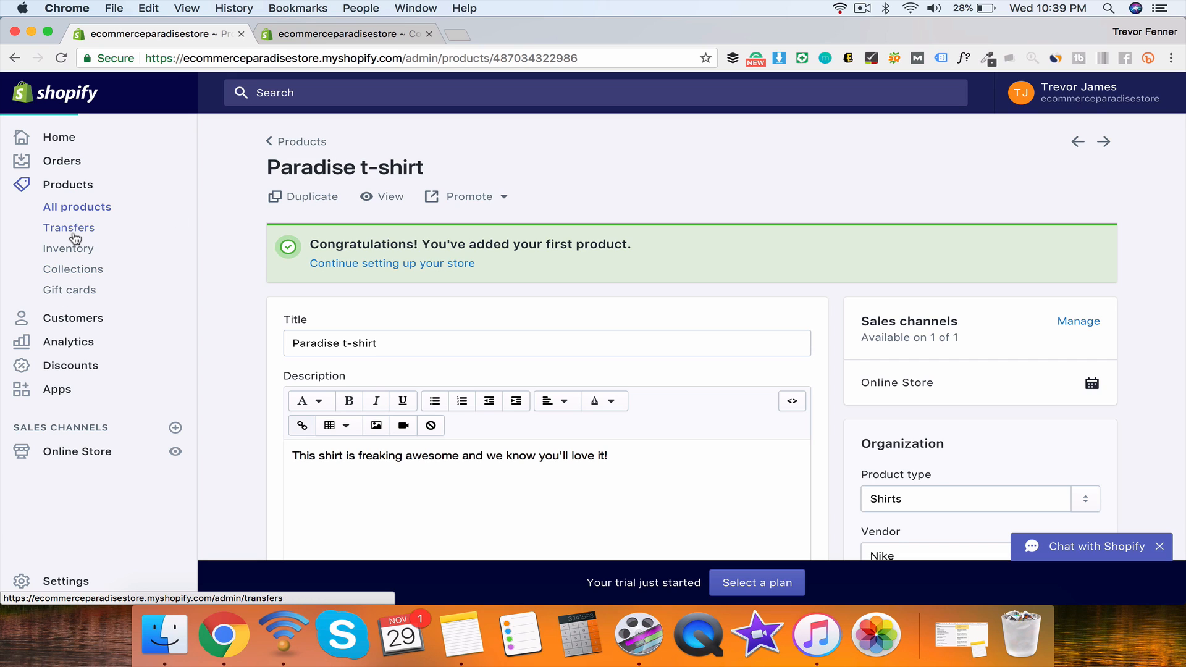
Step: Look over the inventory Transfers page and its description of incoming inventory
{"action": "left_click", "coordinate": [75, 234]}
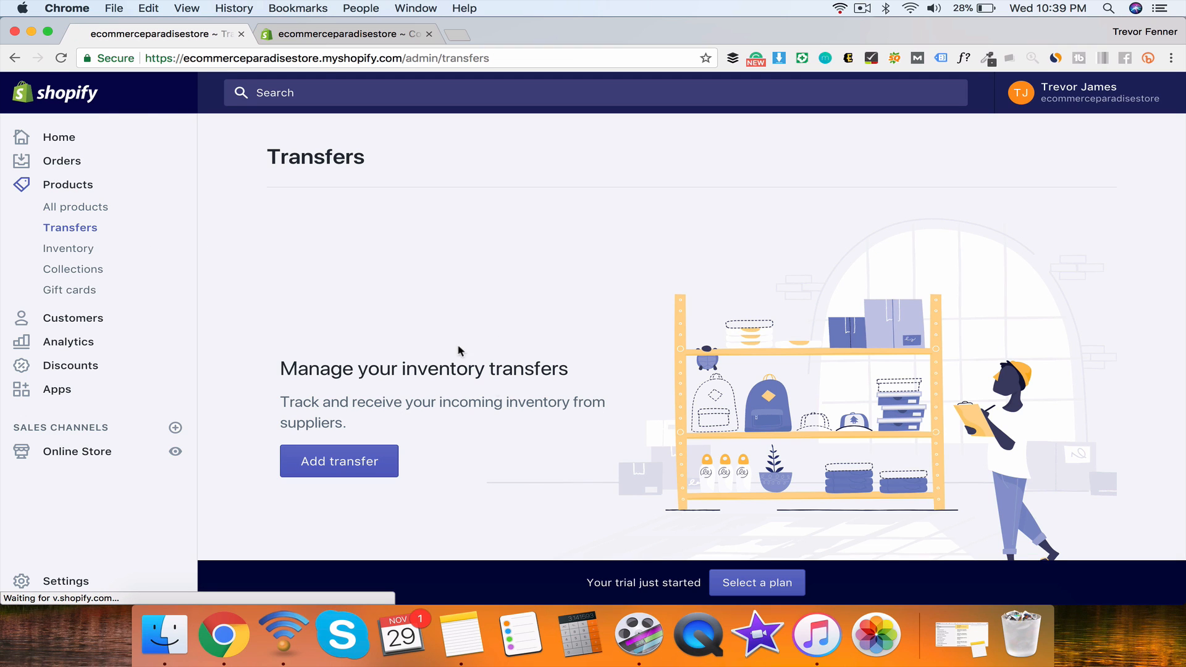
{"action": "left_click_drag", "start_coordinate": [291, 369], "coordinate": [577, 371]}
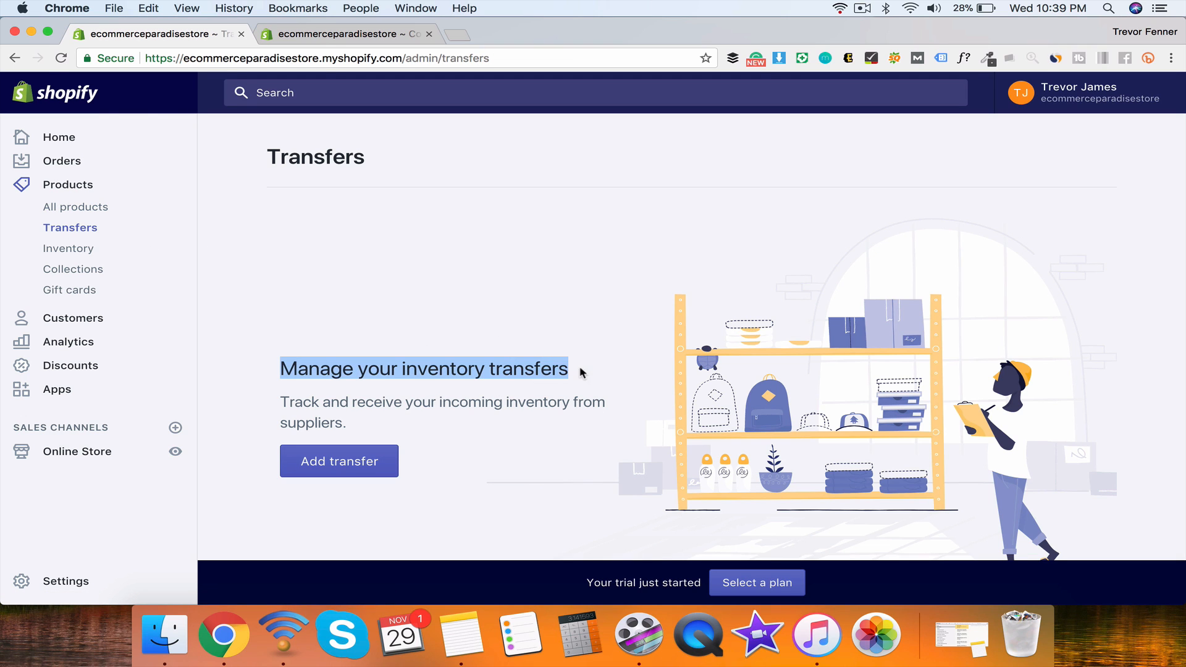
{"action": "left_click_drag", "start_coordinate": [424, 432], "coordinate": [382, 419]}
{"action": "left_click", "coordinate": [323, 367]}
{"action": "left_click", "coordinate": [382, 418]}
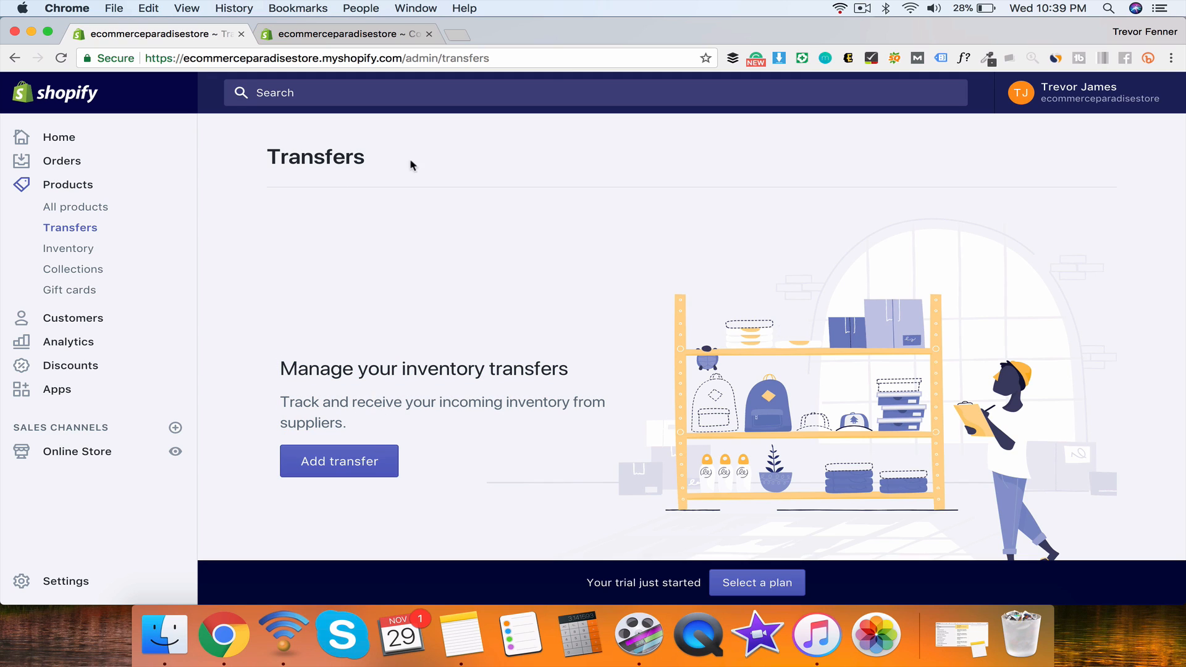
Step: Open the Inventory page and scroll through the Paradise t-shirt variants' stock
{"action": "left_click", "coordinate": [77, 249]}
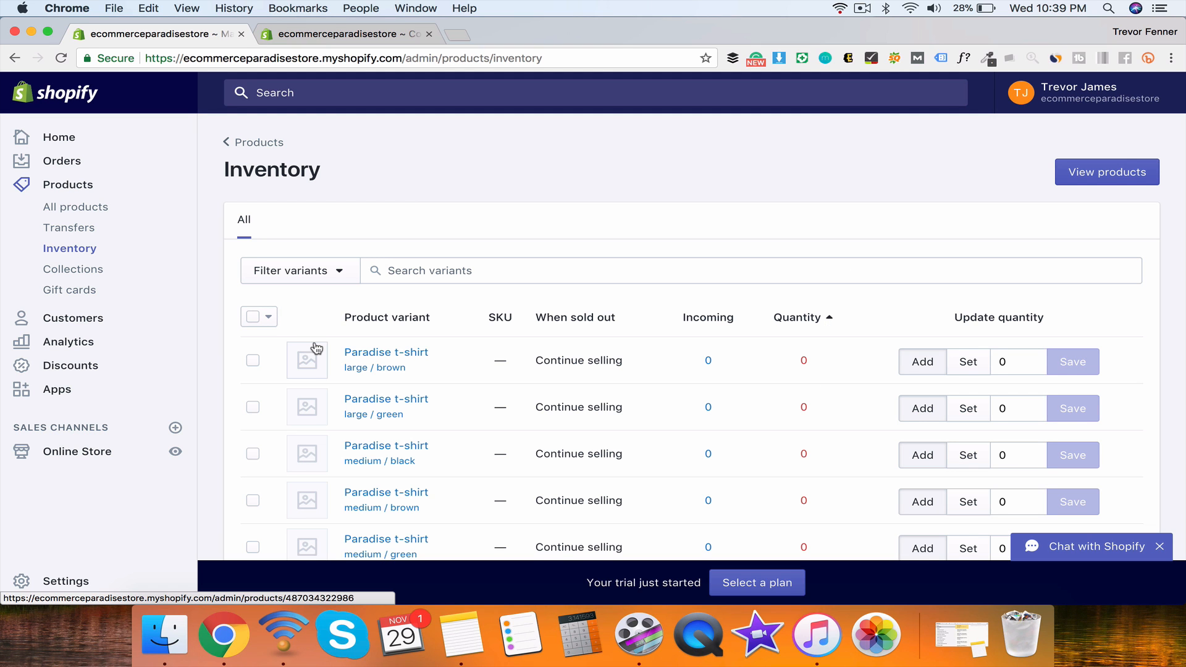
{"action": "scroll", "coordinate": [316, 349], "scroll_direction": "down", "scroll_amount": 5}
{"action": "scroll", "coordinate": [314, 346], "scroll_direction": "up", "scroll_amount": 5}
{"action": "scroll", "coordinate": [314, 346], "scroll_direction": "down", "scroll_amount": 10}
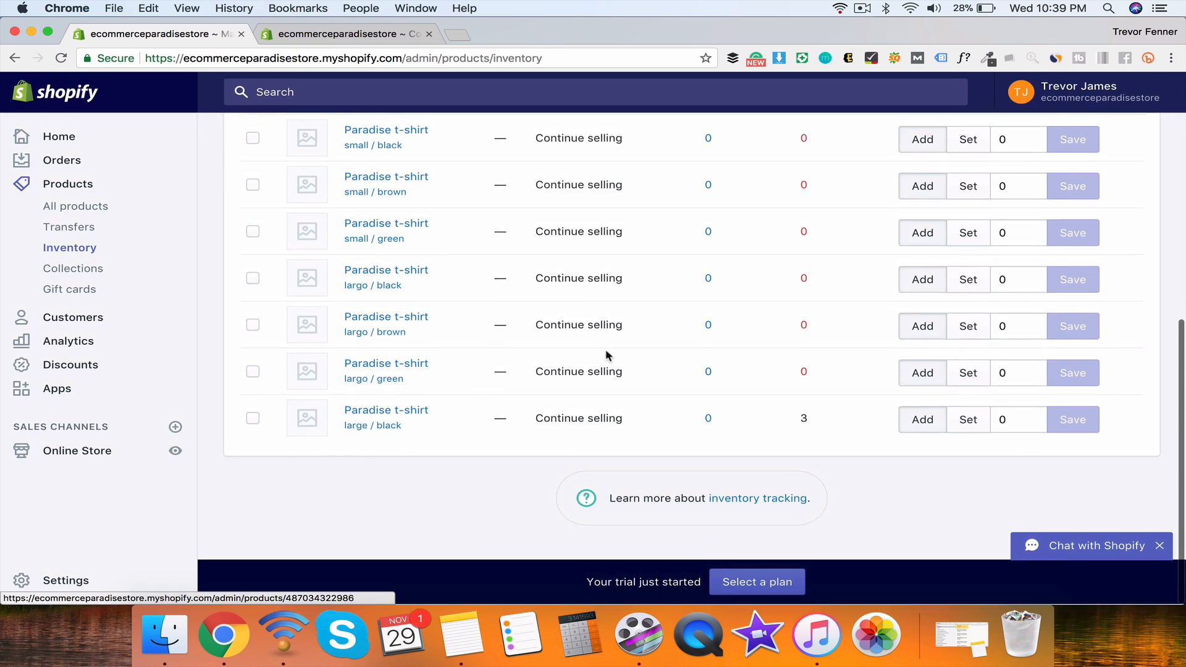
{"action": "scroll", "coordinate": [768, 344], "scroll_direction": "up", "scroll_amount": 10}
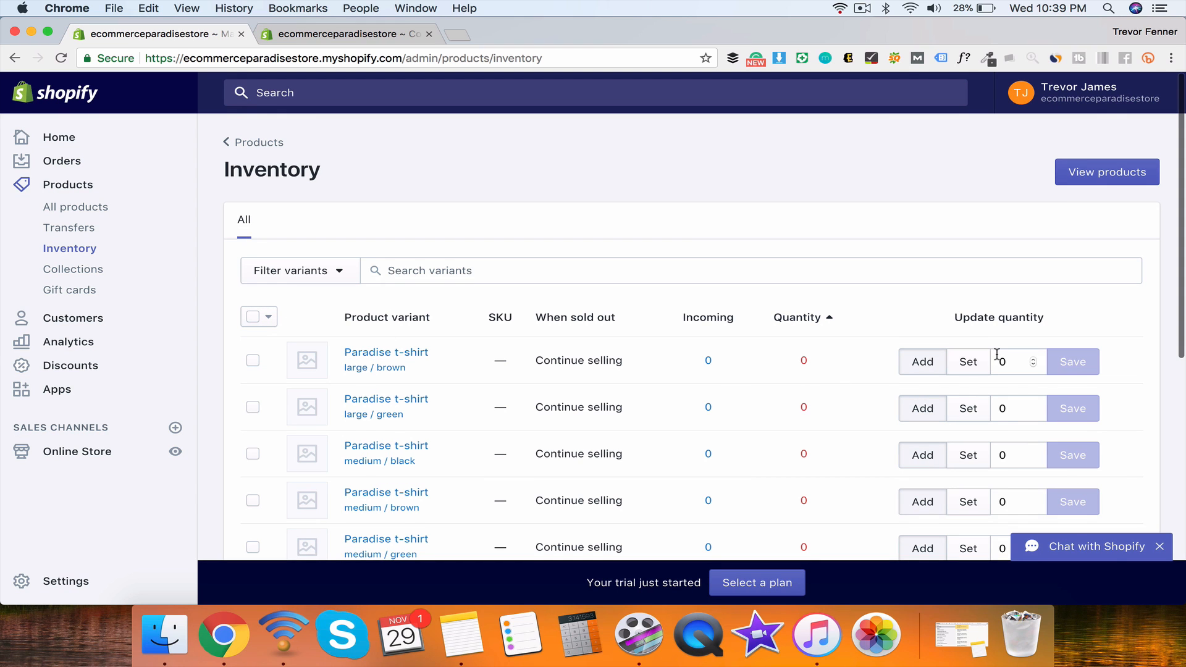
{"action": "scroll", "coordinate": [299, 358], "scroll_direction": "down", "scroll_amount": 5}
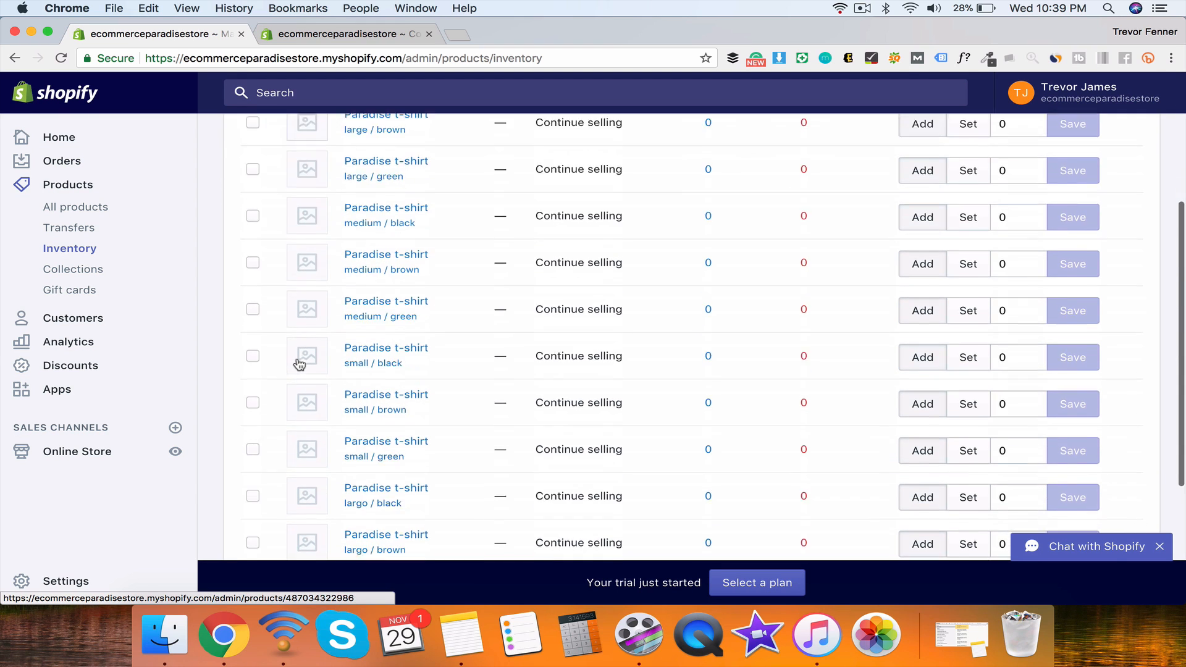
{"action": "scroll", "coordinate": [299, 364], "scroll_direction": "up", "scroll_amount": 5}
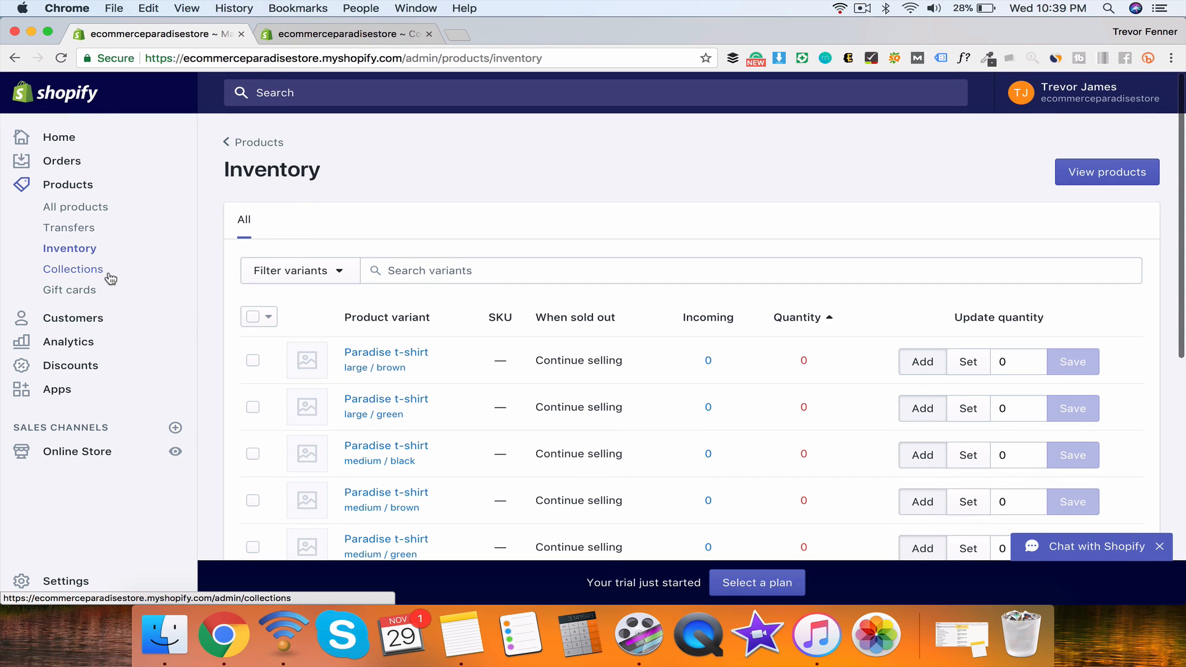
Step: Browse the Gift cards page, highlighting its heading and upgrade-required description
{"action": "left_click", "coordinate": [76, 294]}
{"action": "scroll", "coordinate": [546, 332], "scroll_direction": "down", "scroll_amount": 10}
{"action": "scroll", "coordinate": [545, 332], "scroll_direction": "up", "scroll_amount": 10}
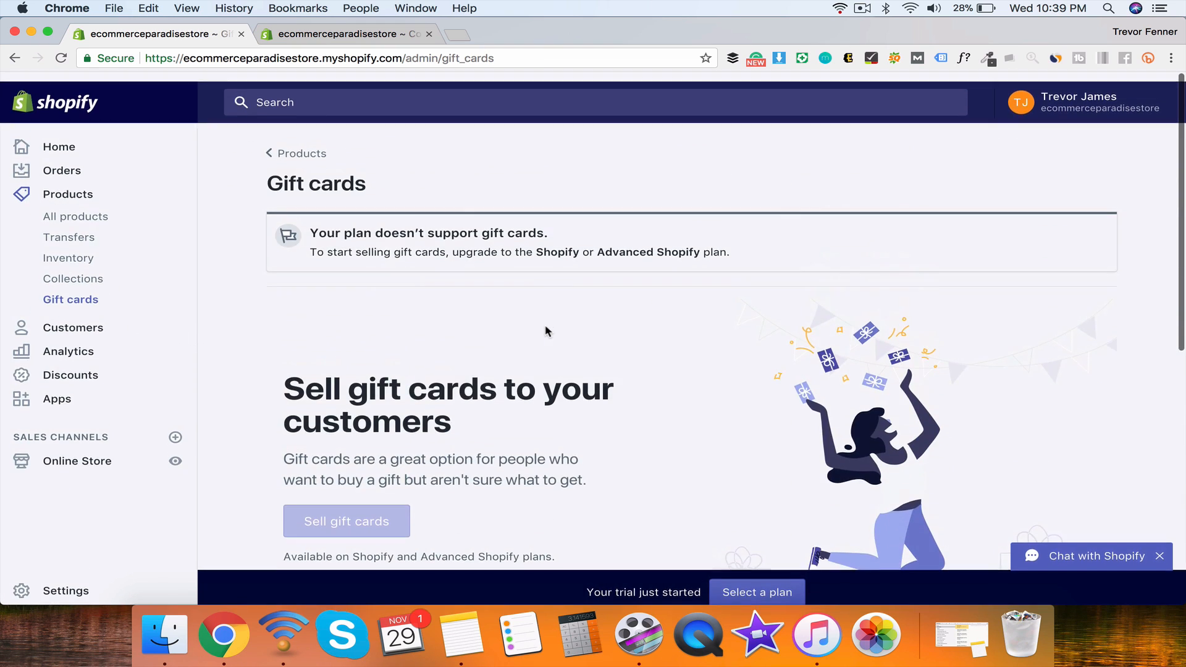
{"action": "scroll", "coordinate": [546, 332], "scroll_direction": "down", "scroll_amount": 3}
{"action": "scroll", "coordinate": [546, 332], "scroll_direction": "down", "scroll_amount": 1}
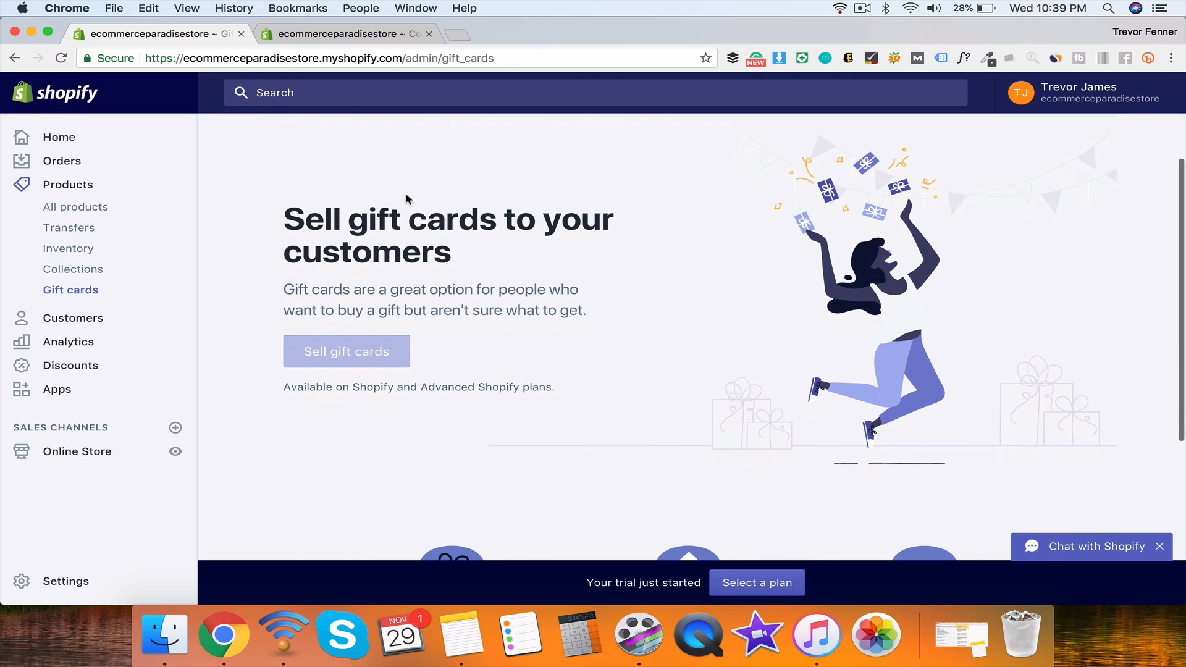
{"action": "left_click_drag", "start_coordinate": [288, 215], "coordinate": [484, 257]}
{"action": "left_click", "coordinate": [484, 257]}
{"action": "left_click_drag", "start_coordinate": [283, 290], "coordinate": [597, 312]}
{"action": "left_click", "coordinate": [598, 319]}
{"action": "left_click", "coordinate": [566, 264]}
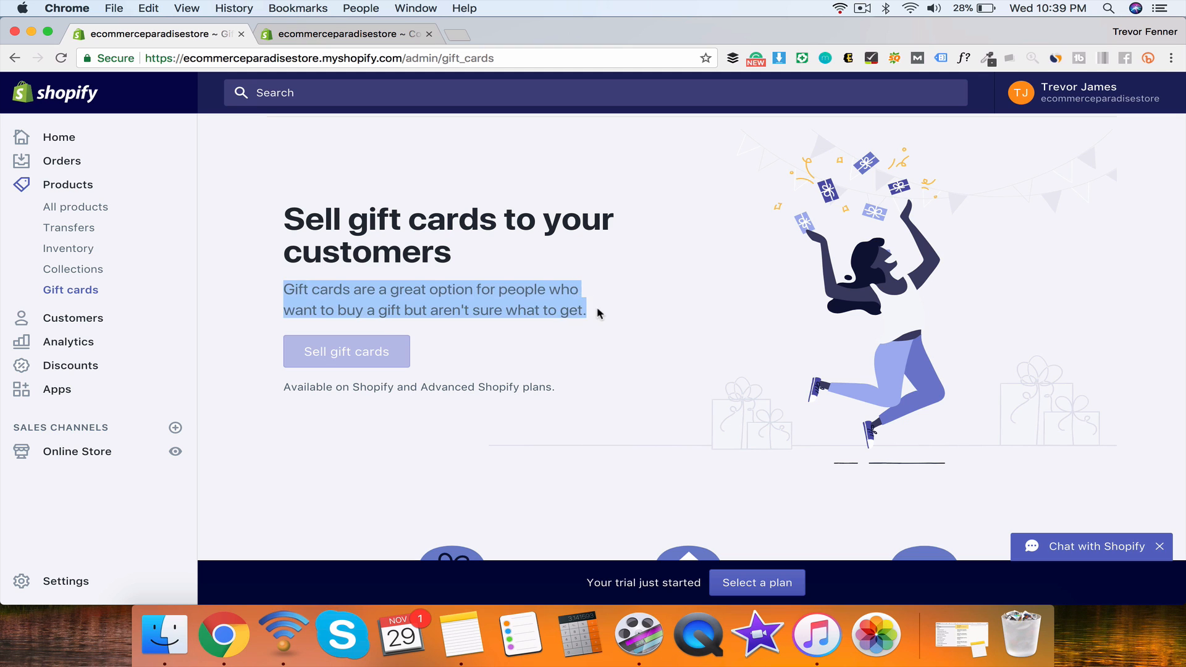
{"action": "left_click", "coordinate": [598, 313]}
Step: Go to Customers and open a blank Add customer form
{"action": "scroll", "coordinate": [597, 312], "scroll_direction": "up", "scroll_amount": 5}
{"action": "scroll", "coordinate": [379, 320], "scroll_direction": "down", "scroll_amount": 10}
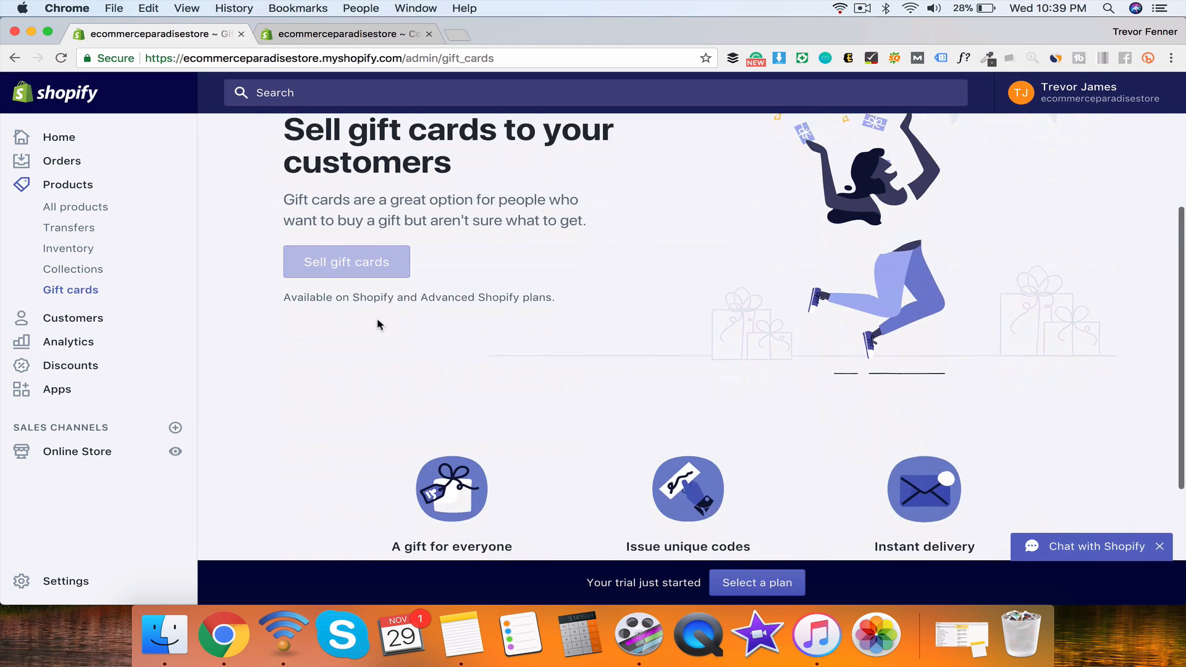
{"action": "scroll", "coordinate": [379, 325], "scroll_direction": "up", "scroll_amount": 10}
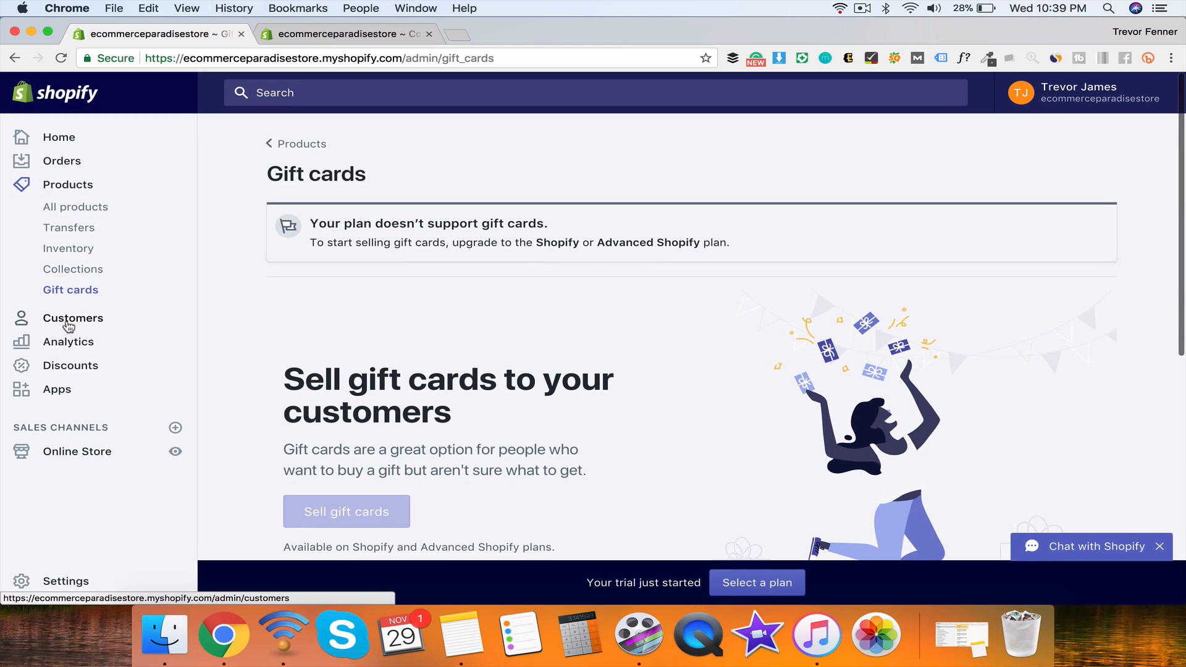
{"action": "left_click", "coordinate": [70, 320]}
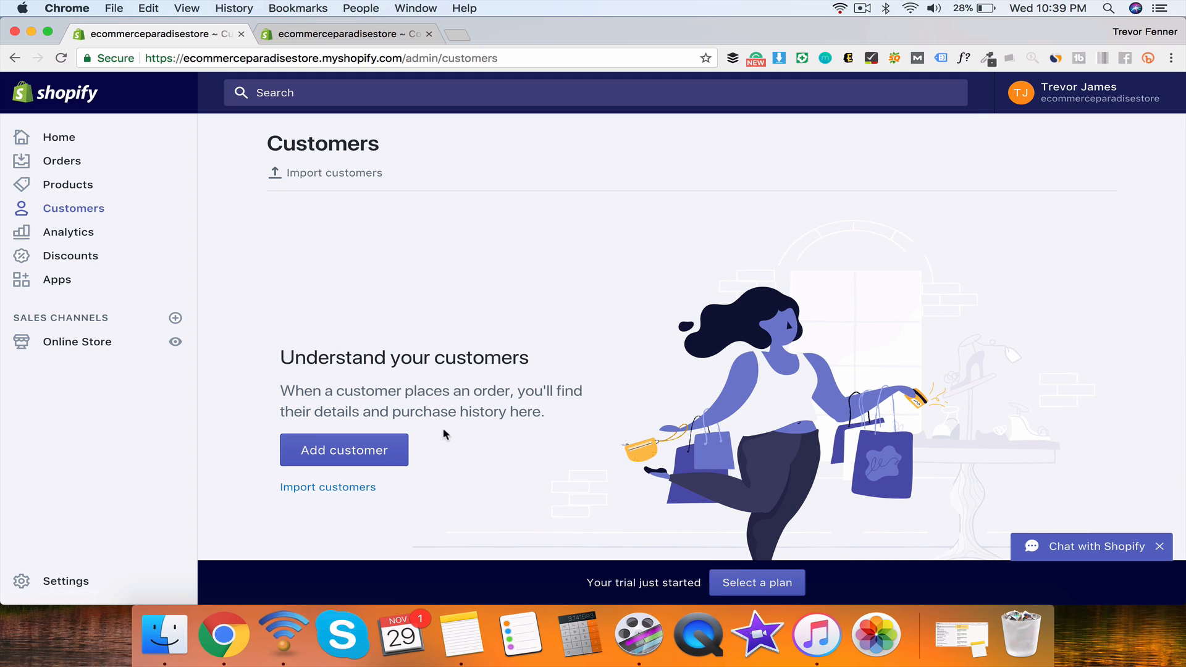
{"action": "left_click", "coordinate": [357, 459]}
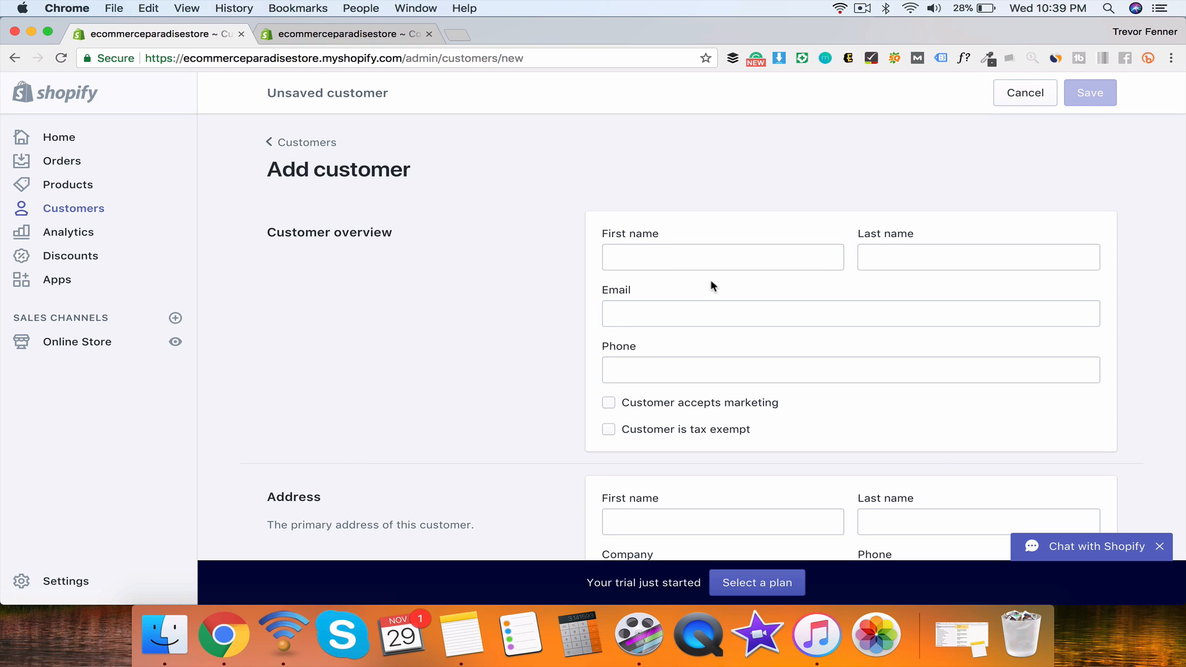
Step: Leave the unsaved new-customer form and move on to the Analytics Overview dashboard
{"action": "scroll", "coordinate": [710, 281], "scroll_direction": "down", "scroll_amount": 8}
{"action": "scroll", "coordinate": [898, 366], "scroll_direction": "down", "scroll_amount": 4}
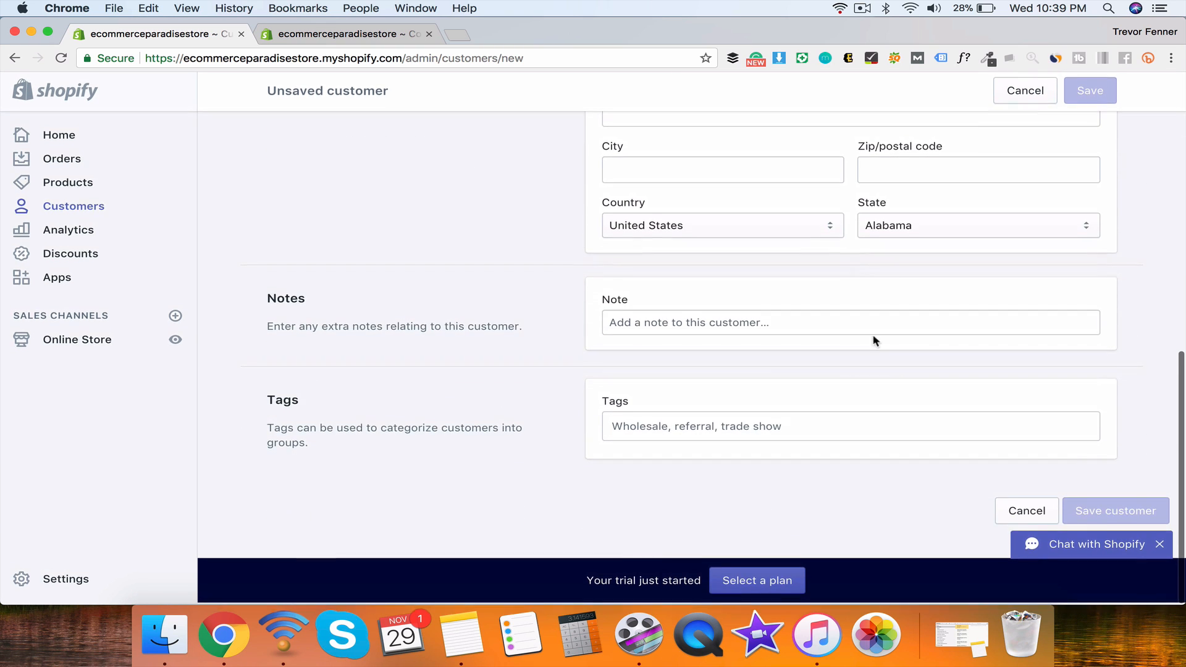
{"action": "scroll", "coordinate": [761, 399], "scroll_direction": "up", "scroll_amount": 15}
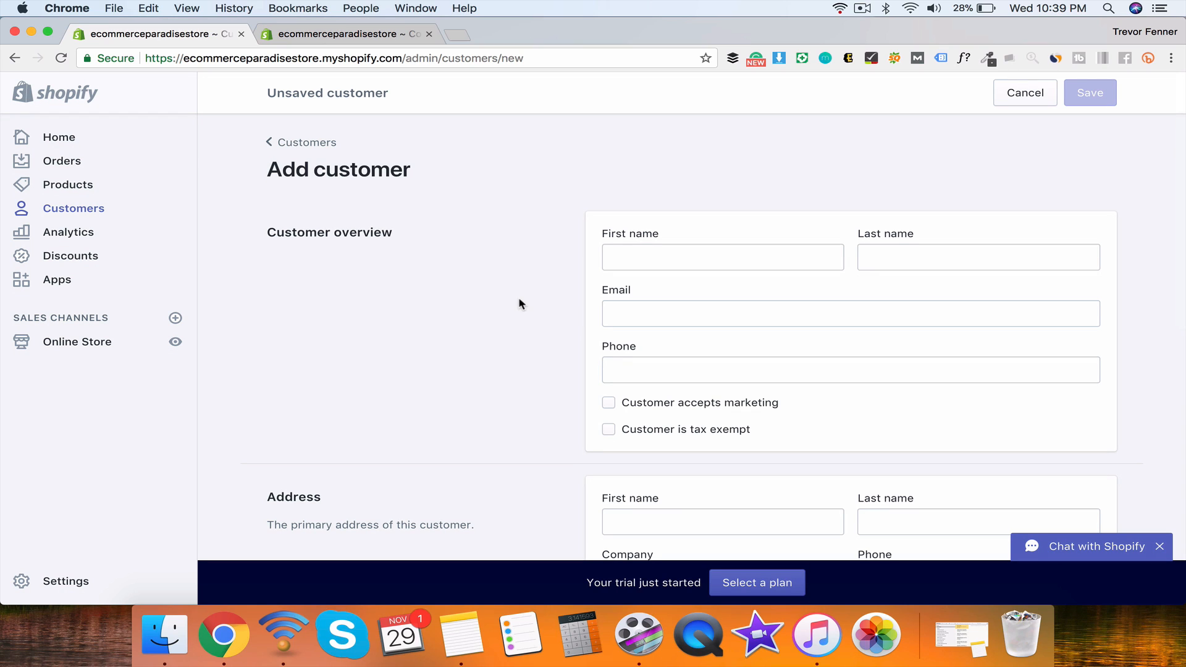
{"action": "scroll", "coordinate": [612, 297], "scroll_direction": "down", "scroll_amount": 2}
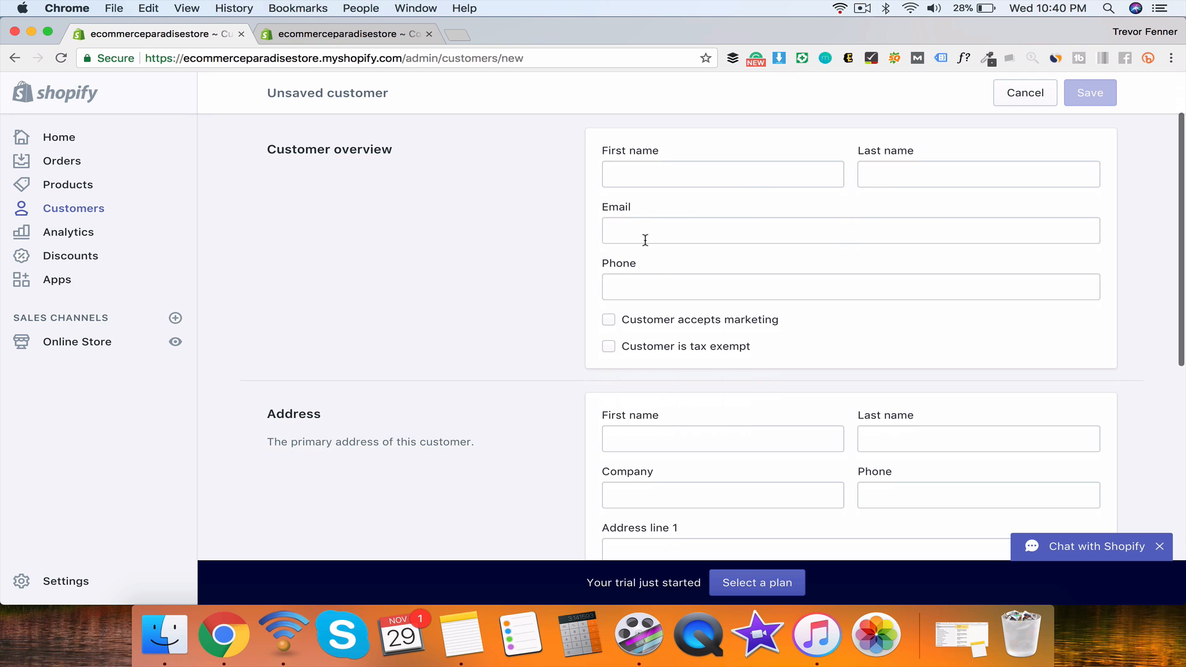
{"action": "scroll", "coordinate": [662, 276], "scroll_direction": "down", "scroll_amount": 10}
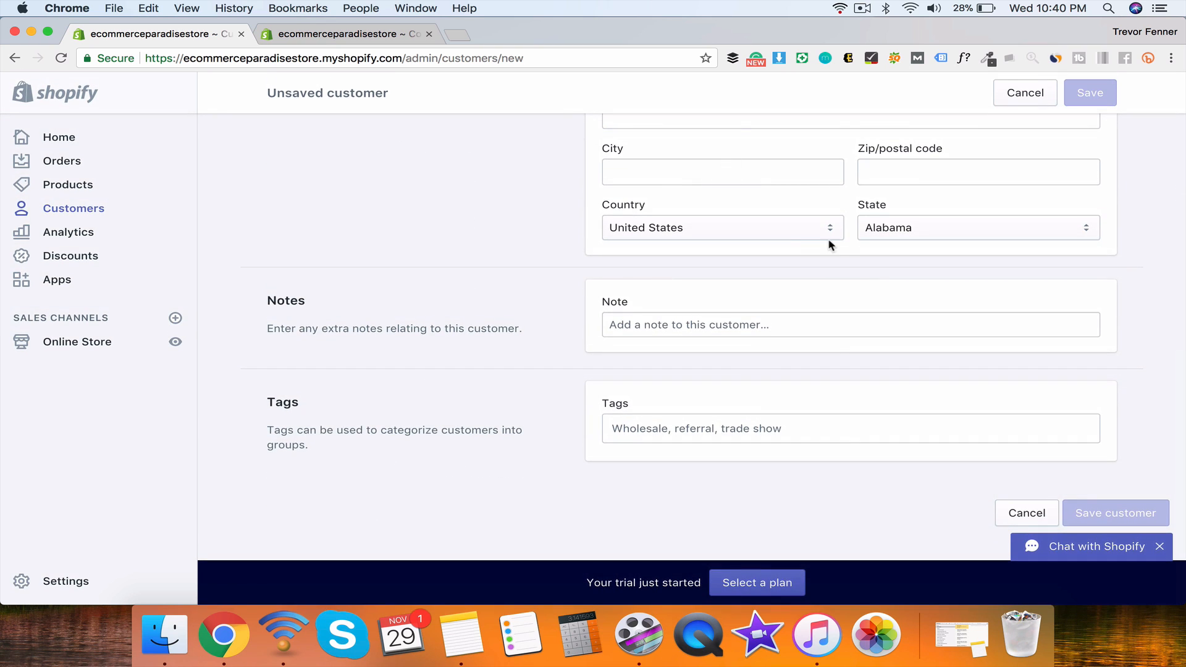
{"action": "scroll", "coordinate": [830, 243], "scroll_direction": "left", "scroll_amount": 5}
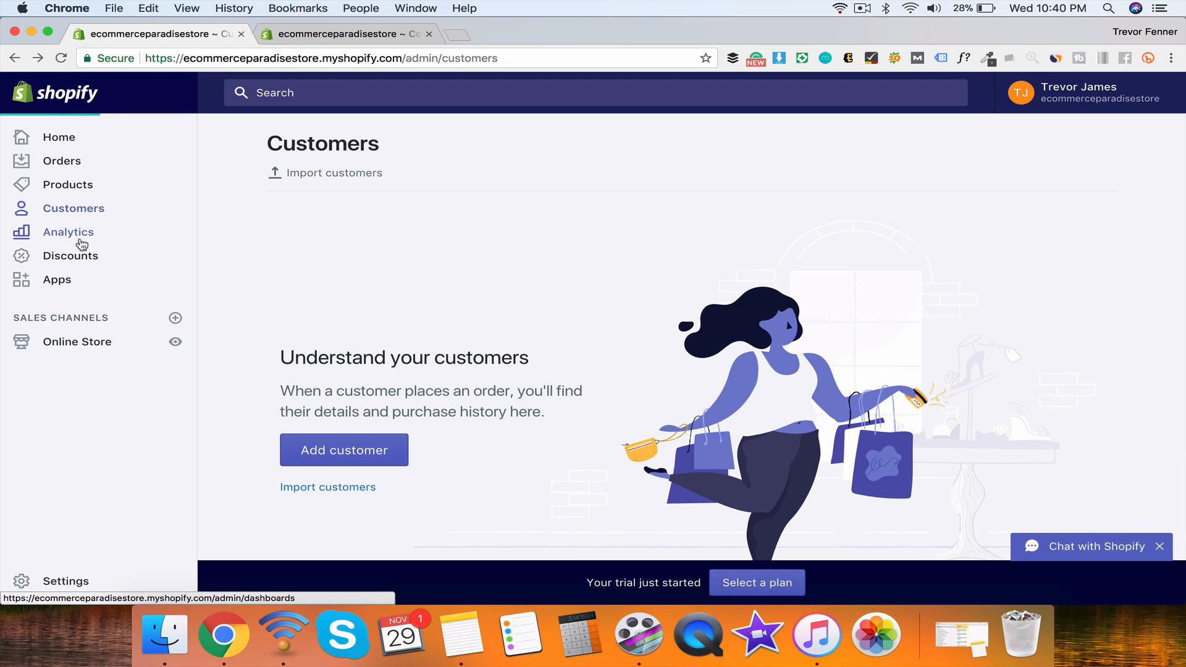
{"action": "left_click", "coordinate": [83, 245]}
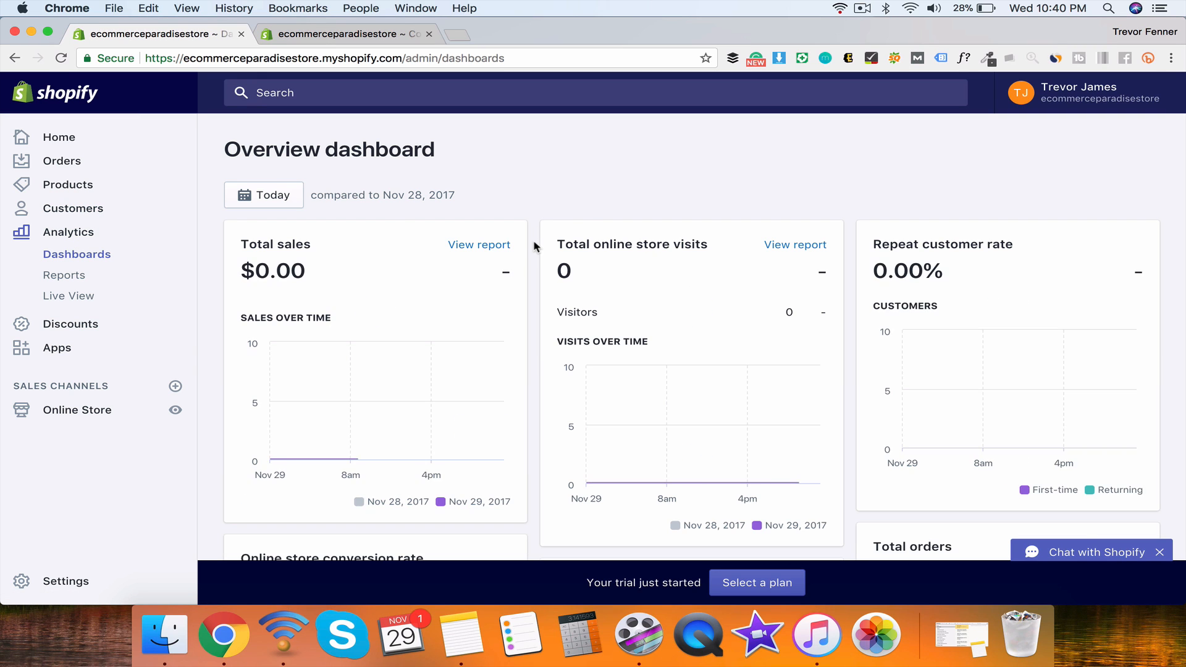
Step: Scroll through the Overview dashboard's sales, visits and customer figures
{"action": "scroll", "coordinate": [535, 246], "scroll_direction": "down", "scroll_amount": 3}
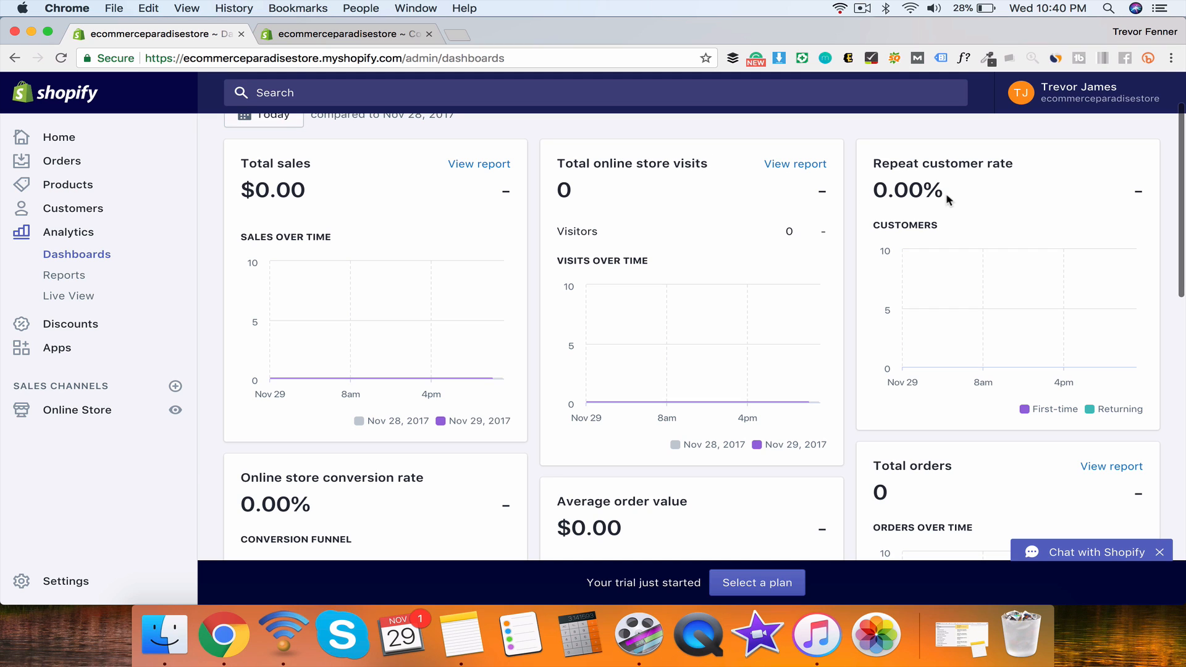
{"action": "scroll", "coordinate": [942, 259], "scroll_direction": "down", "scroll_amount": 5}
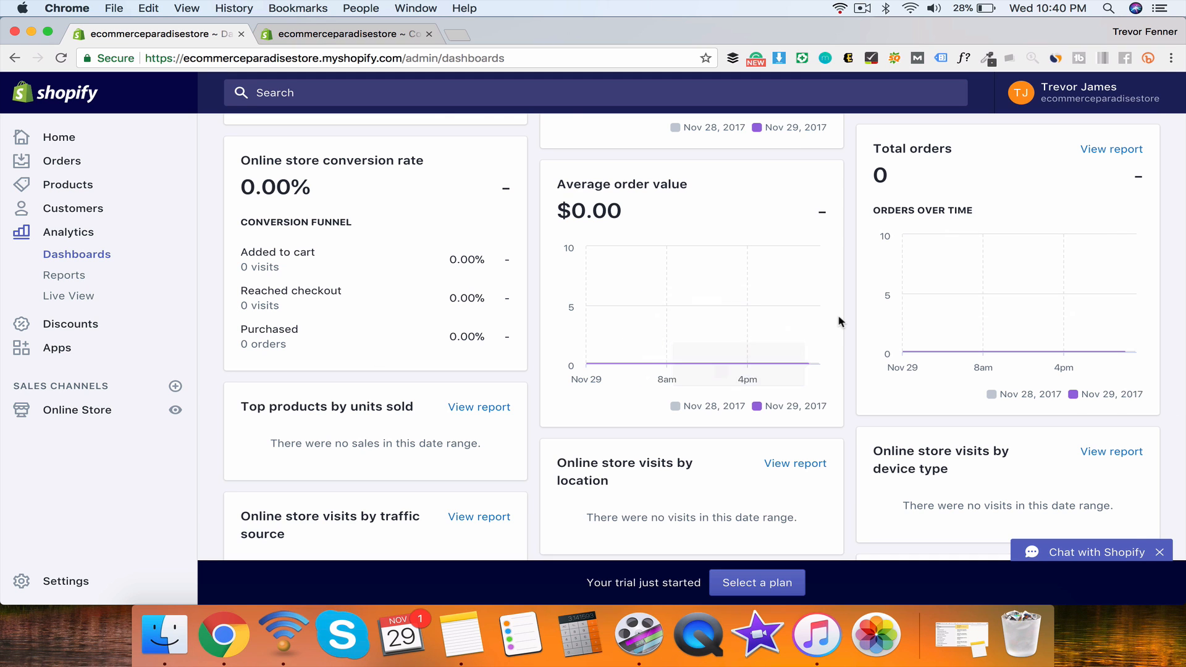
{"action": "scroll", "coordinate": [629, 288], "scroll_direction": "up", "scroll_amount": 3}
{"action": "scroll", "coordinate": [1038, 249], "scroll_direction": "down", "scroll_amount": 5}
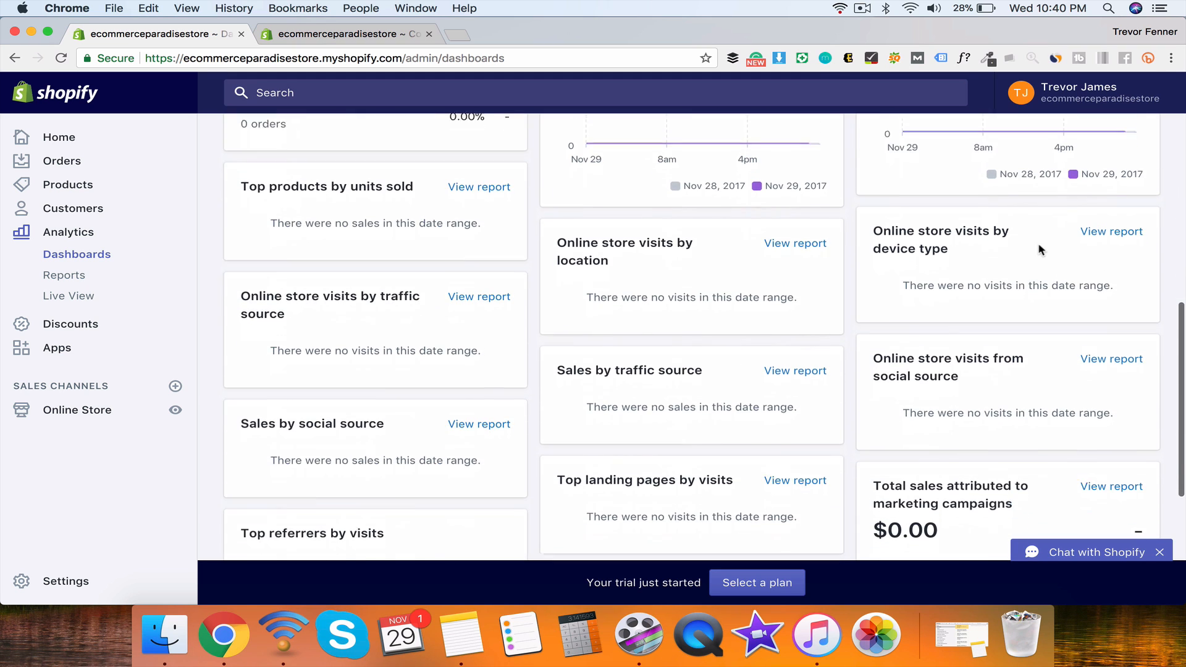
{"action": "scroll", "coordinate": [586, 296], "scroll_direction": "down", "scroll_amount": 3}
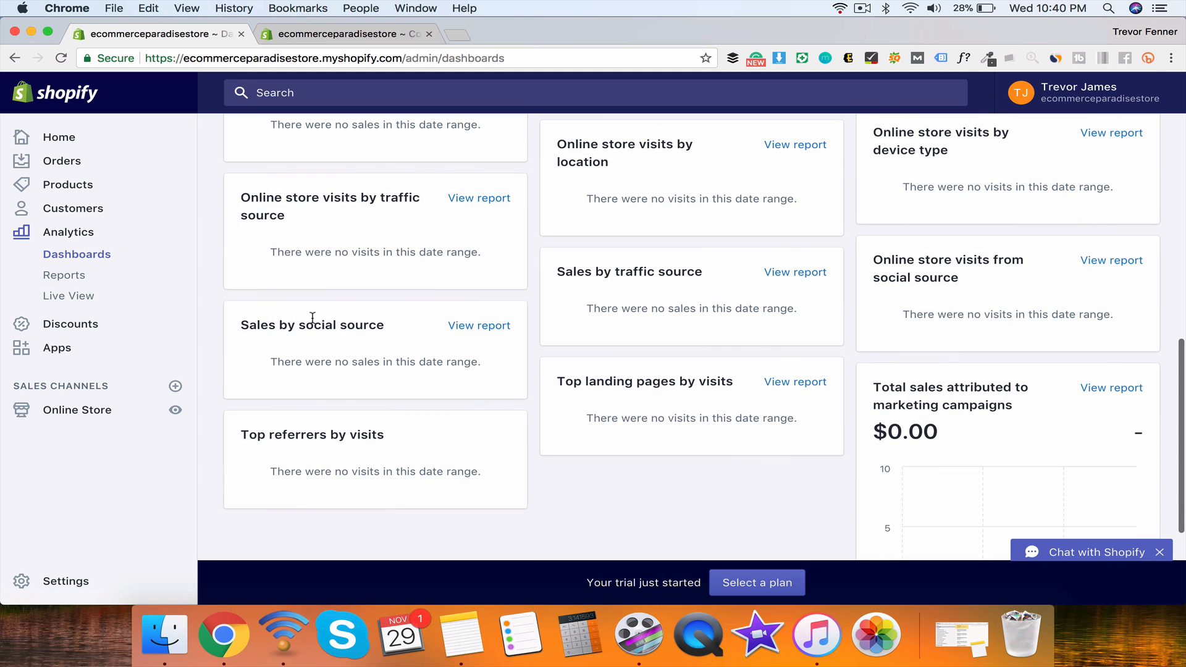
{"action": "scroll", "coordinate": [394, 426], "scroll_direction": "up", "scroll_amount": 10}
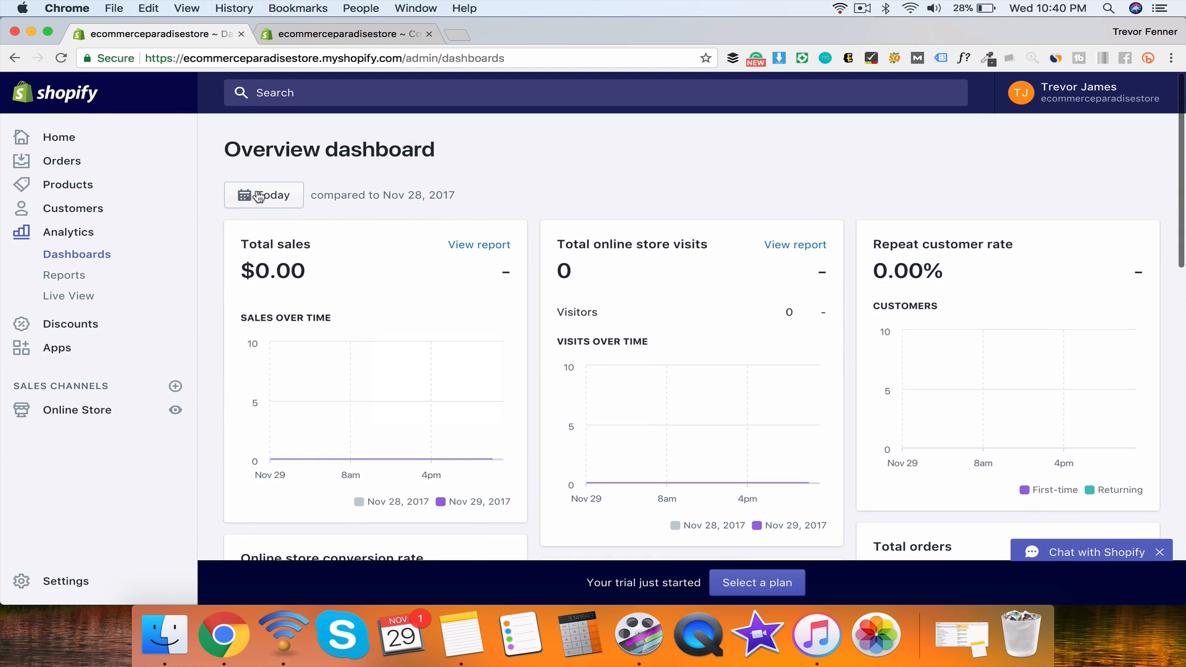
Step: Check the date range picker's presets, then close it, keeping the range at Today
{"action": "left_click", "coordinate": [265, 192]}
{"action": "left_click", "coordinate": [266, 260]}
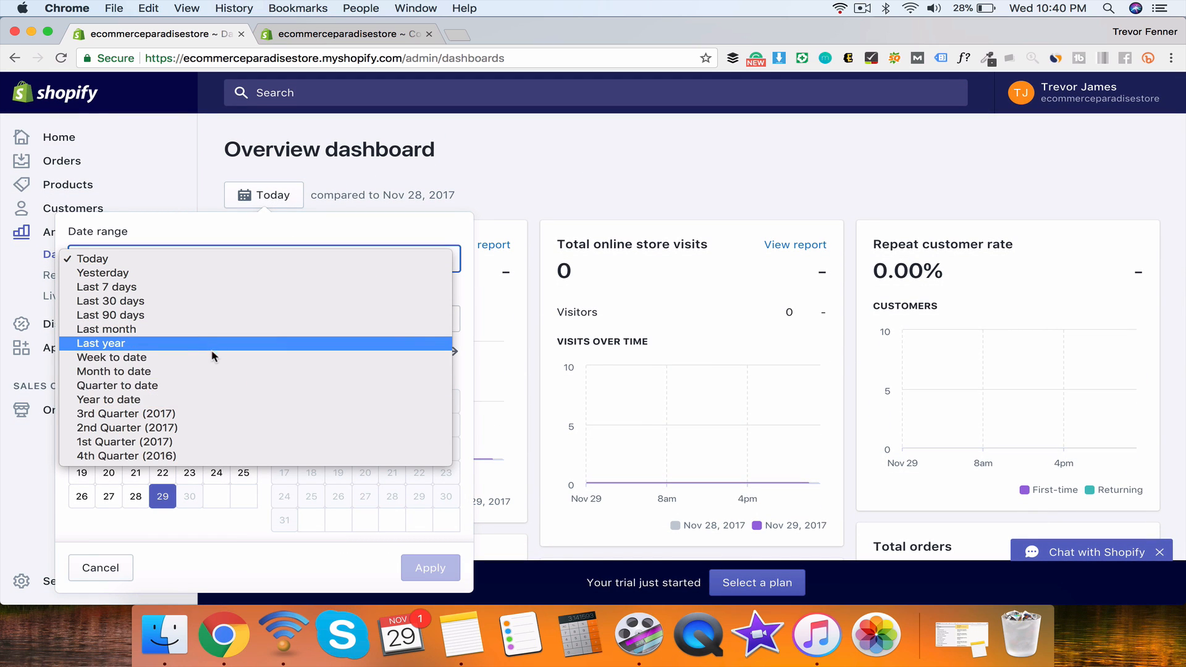
{"action": "left_click", "coordinate": [273, 196]}
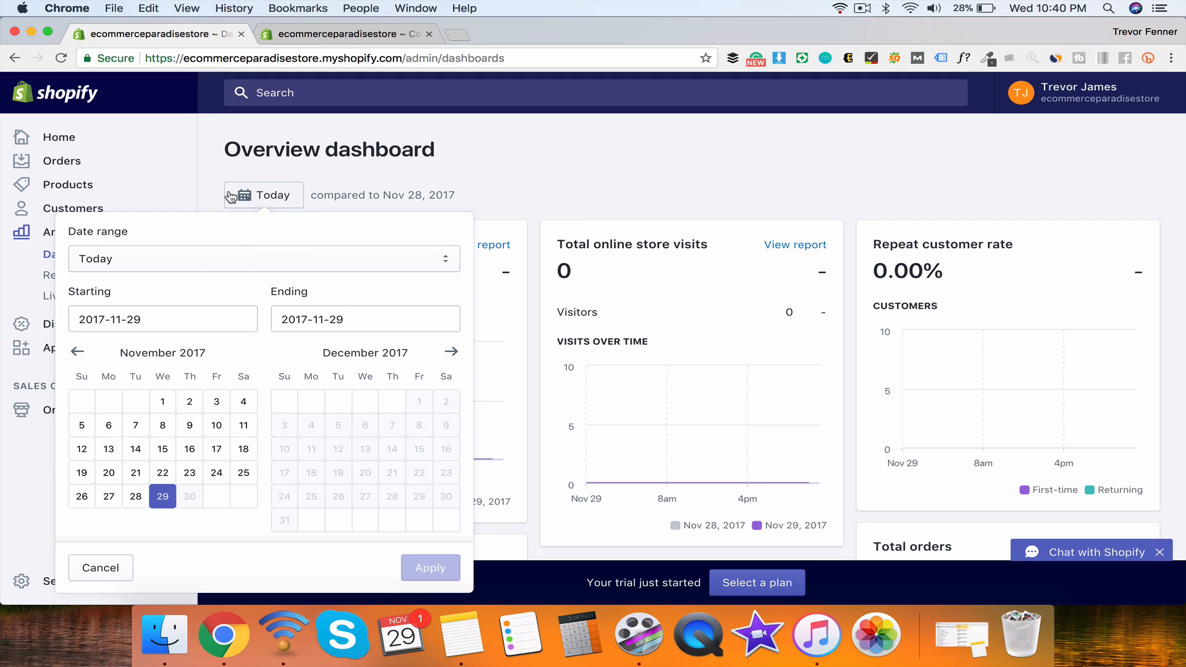
{"action": "left_click", "coordinate": [265, 194]}
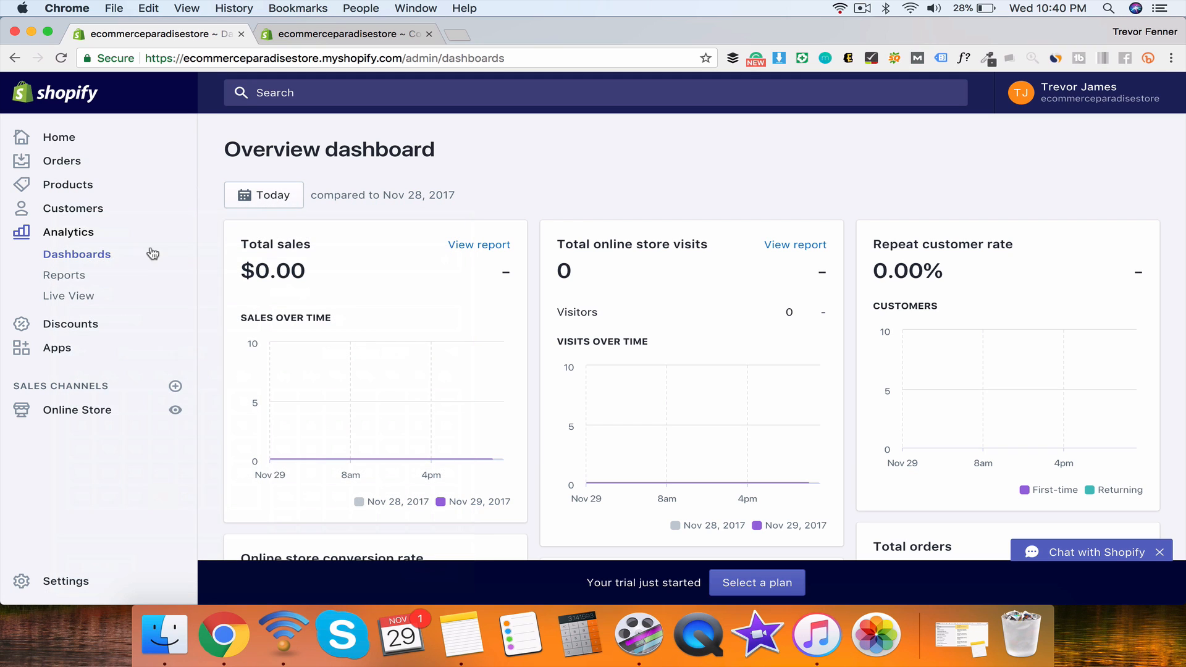
Step: Open the analytics reports and preview the Sales by day report before returning
{"action": "left_click", "coordinate": [64, 275]}
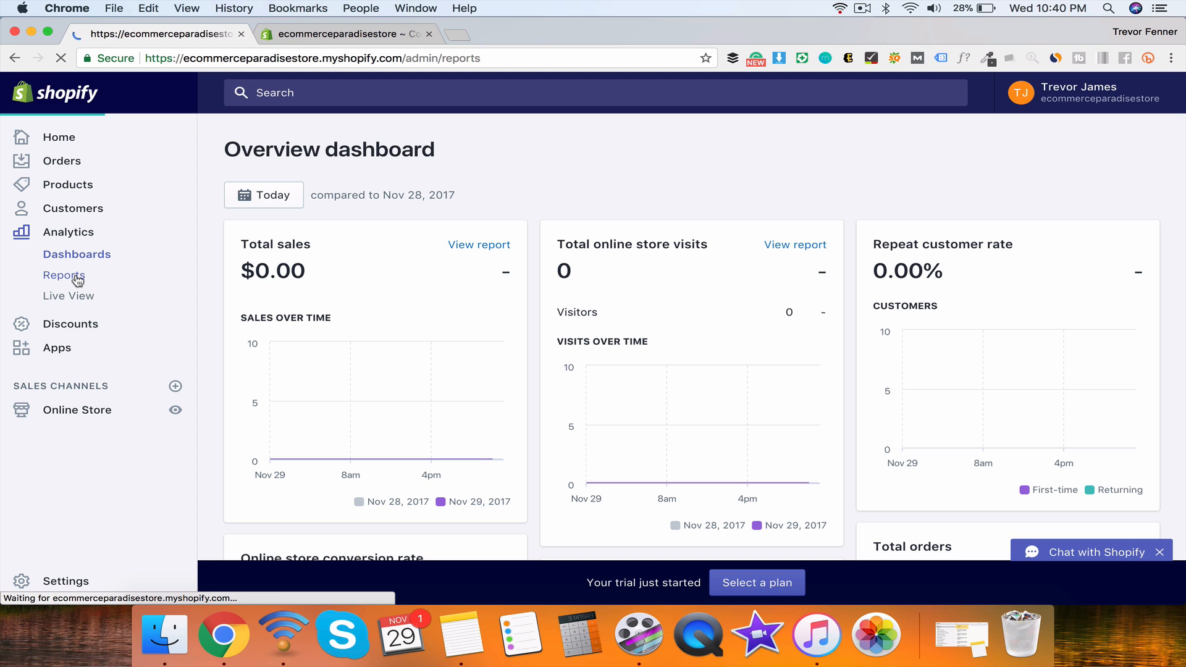
{"action": "scroll", "coordinate": [599, 312], "scroll_direction": "down", "scroll_amount": 7}
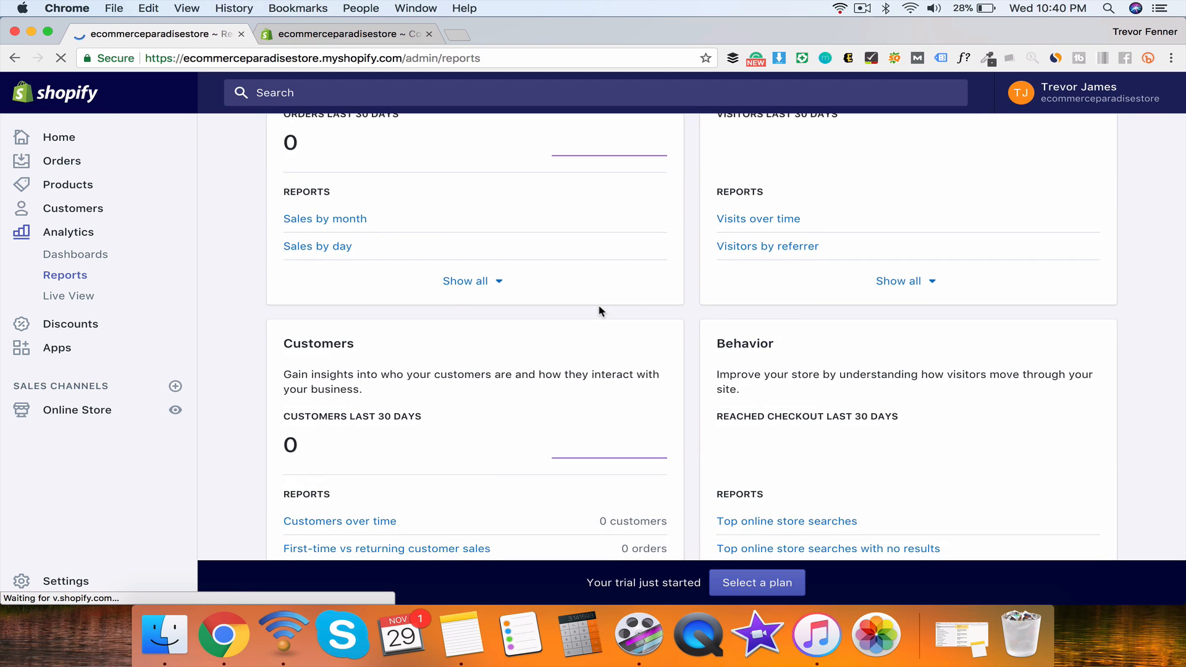
{"action": "scroll", "coordinate": [601, 311], "scroll_direction": "up", "scroll_amount": 5}
{"action": "scroll", "coordinate": [600, 312], "scroll_direction": "up", "scroll_amount": 4}
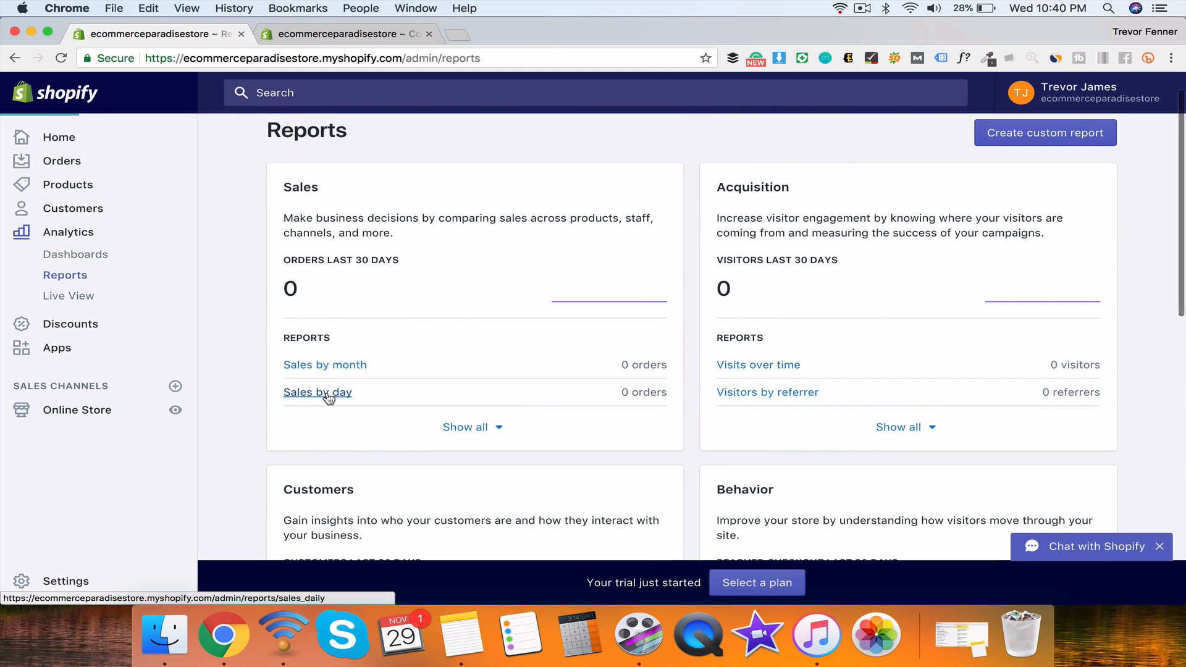
{"action": "left_click", "coordinate": [327, 395]}
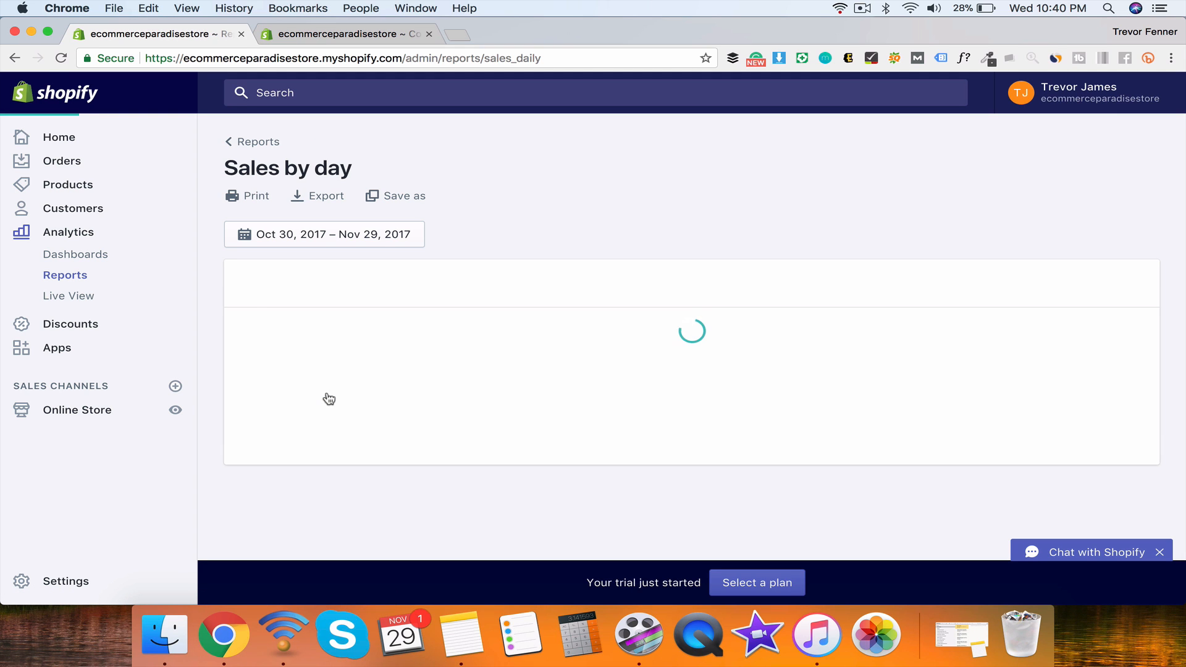
{"action": "scroll", "coordinate": [642, 402], "scroll_direction": "down", "scroll_amount": 8}
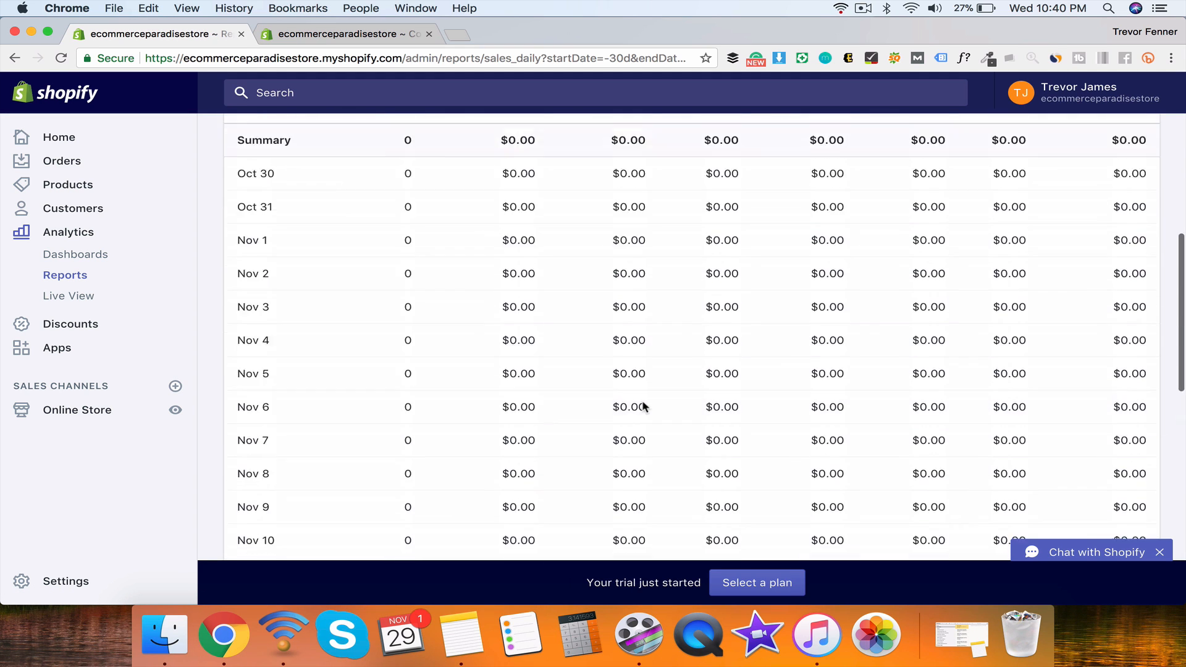
{"action": "scroll", "coordinate": [643, 401], "scroll_direction": "up", "scroll_amount": 8}
{"action": "left_click", "coordinate": [13, 57]}
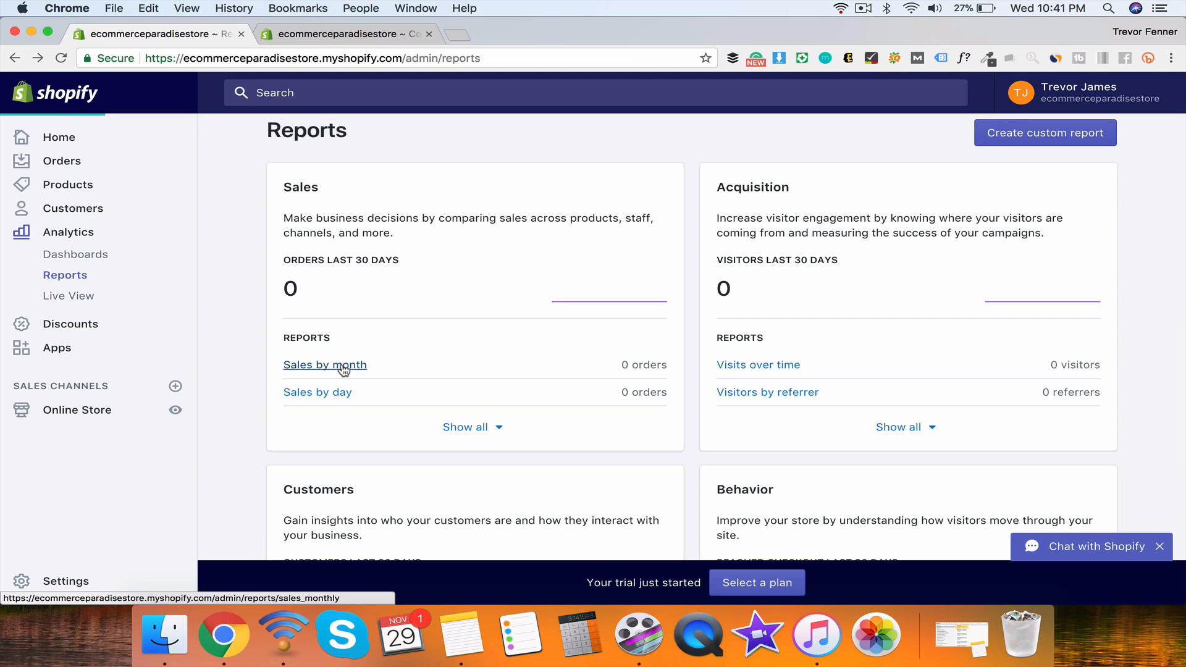
Step: Review the Sales by month report for Dec 1, 2016 to Nov 29, 2017
{"action": "left_click", "coordinate": [344, 370]}
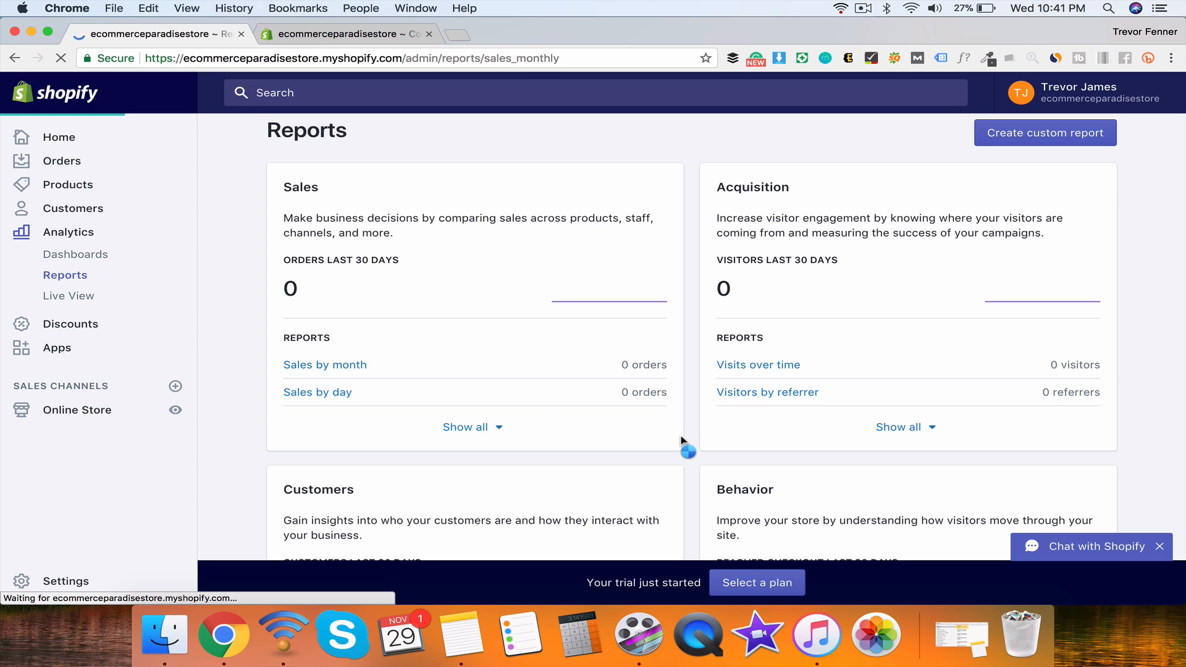
{"action": "scroll", "coordinate": [691, 430], "scroll_direction": "down", "scroll_amount": 5}
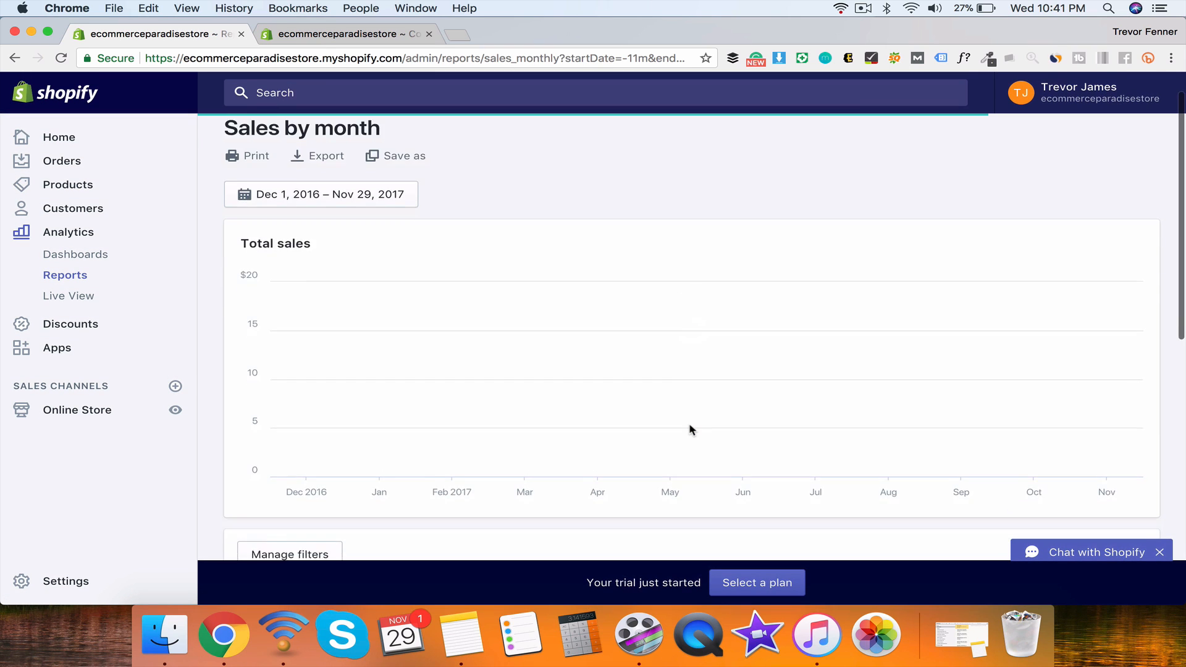
{"action": "scroll", "coordinate": [690, 429], "scroll_direction": "down", "scroll_amount": 3}
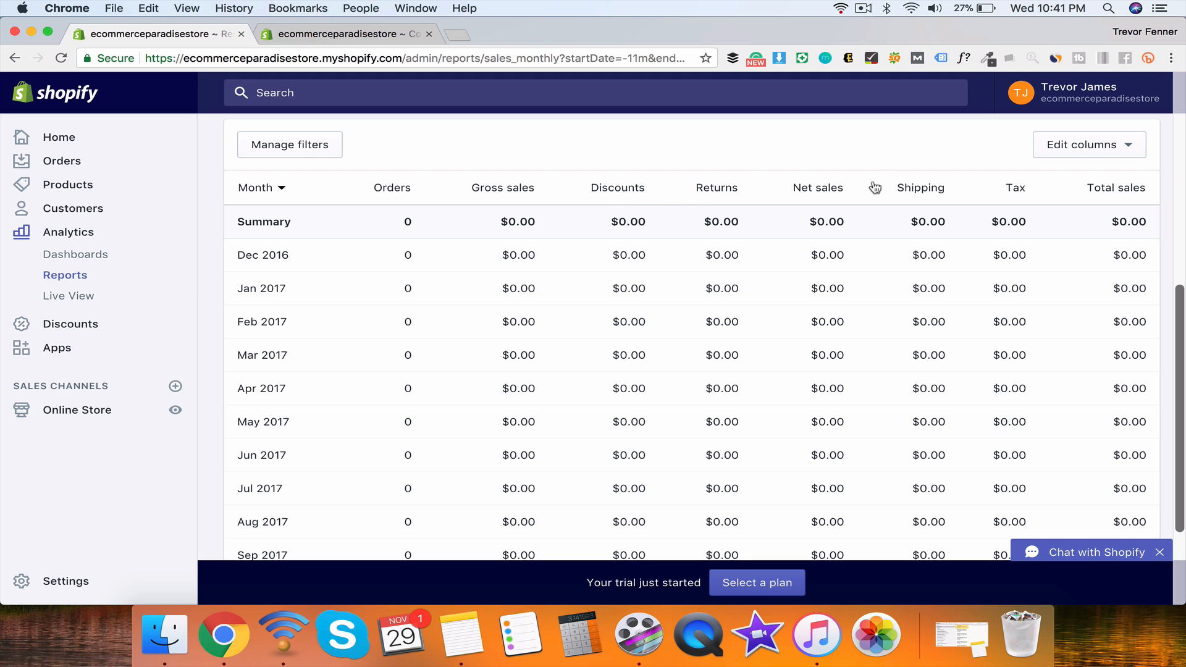
{"action": "scroll", "coordinate": [639, 257], "scroll_direction": "up", "scroll_amount": 5}
{"action": "scroll", "coordinate": [559, 332], "scroll_direction": "down", "scroll_amount": 10}
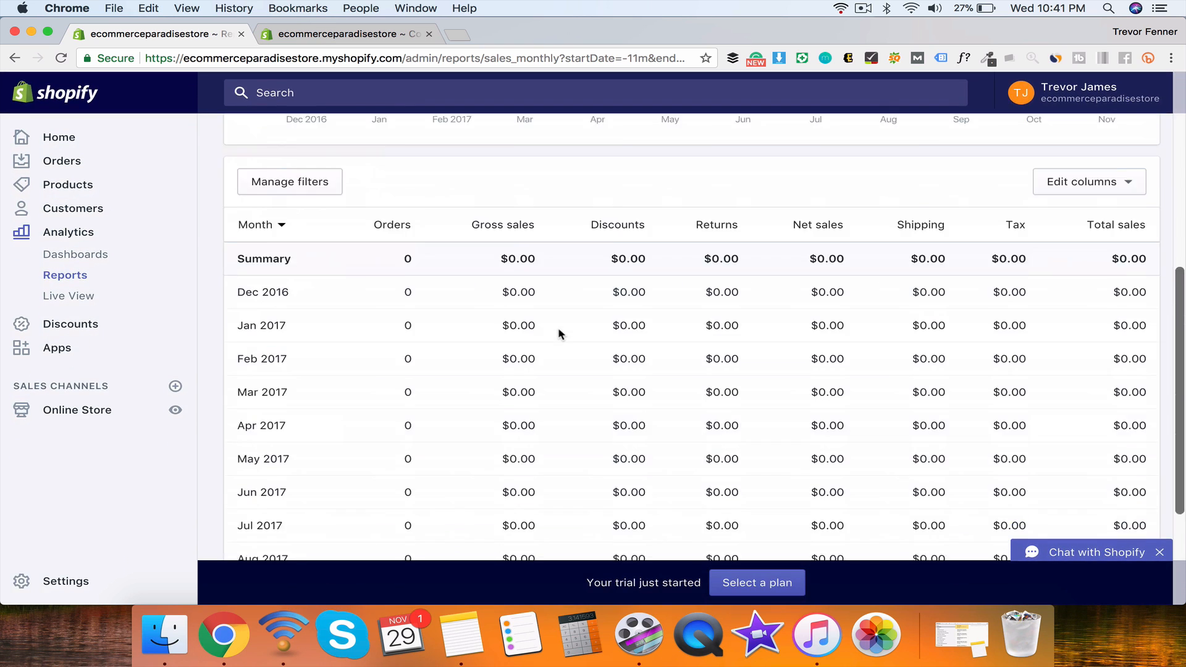
{"action": "scroll", "coordinate": [587, 287], "scroll_direction": "up", "scroll_amount": 10}
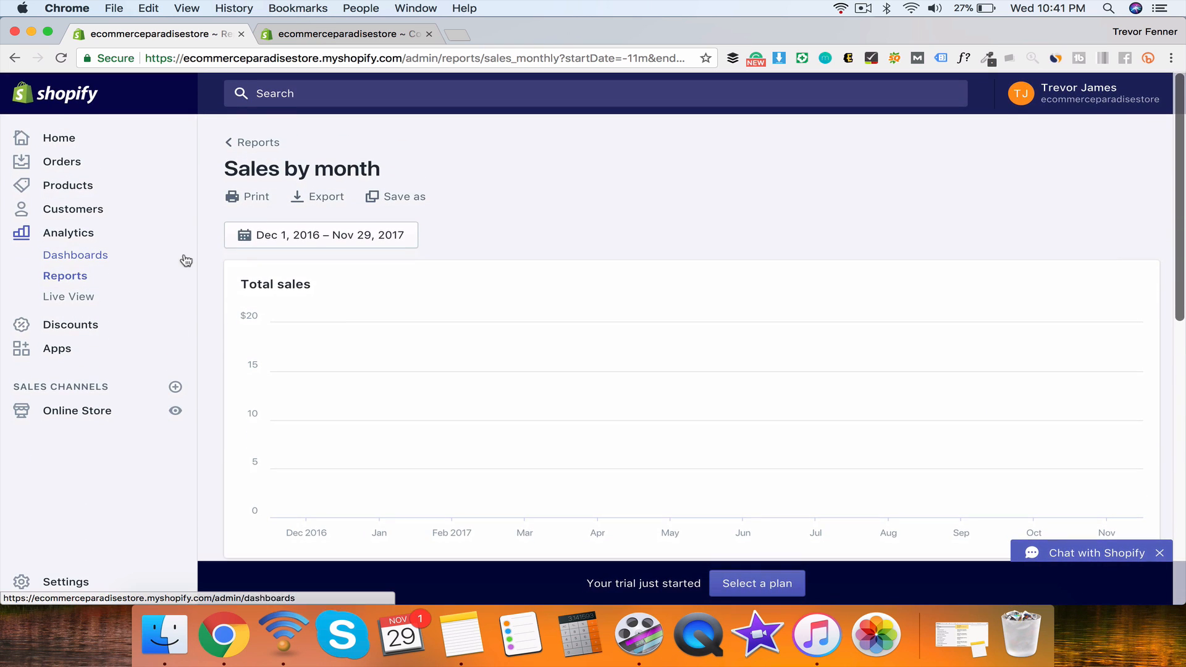
{"action": "left_click", "coordinate": [65, 297]}
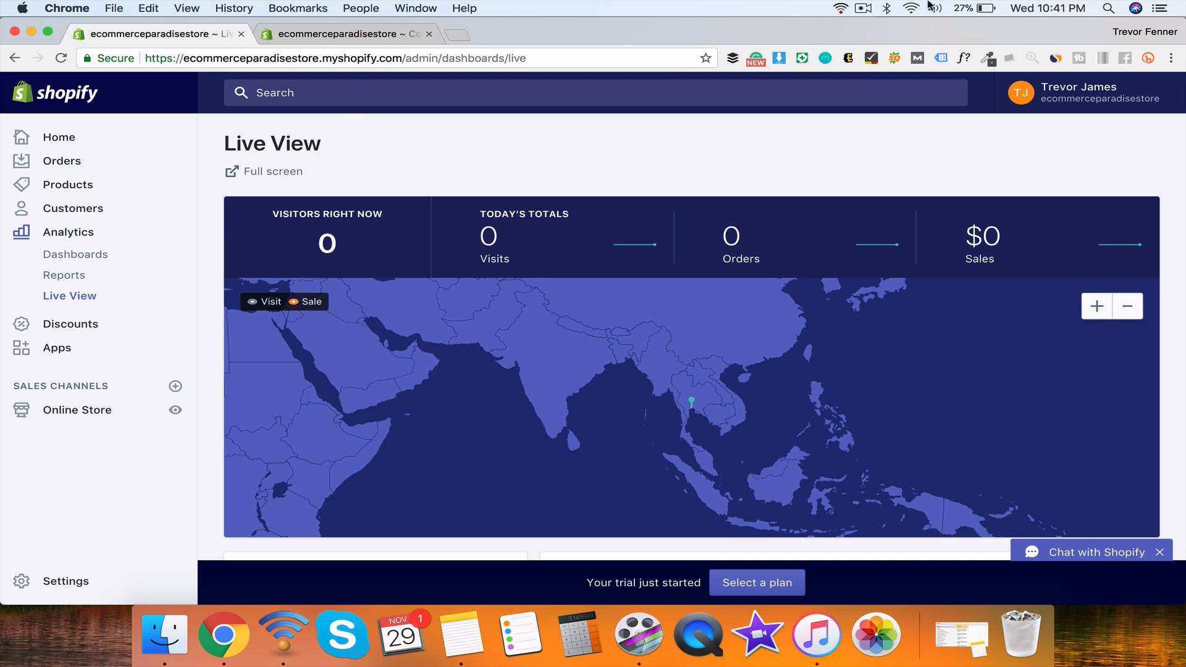
Step: Check the system clock, then highlight and deselect the Live View heading
{"action": "left_click", "coordinate": [1058, 7]}
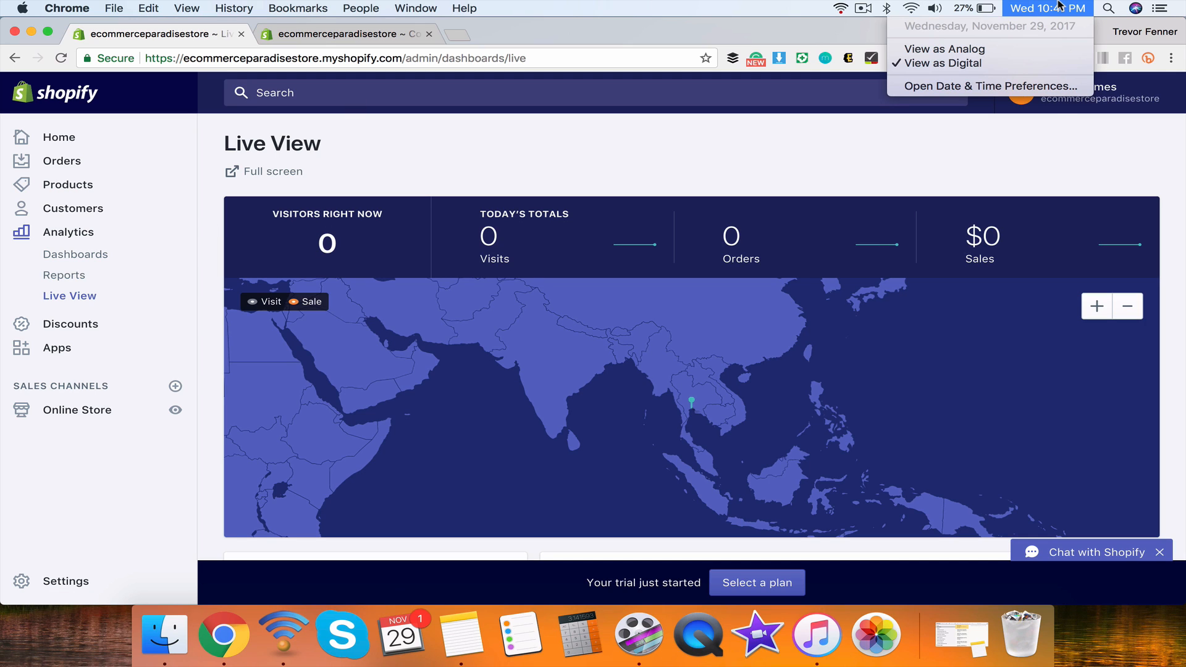
{"action": "left_click", "coordinate": [927, 143]}
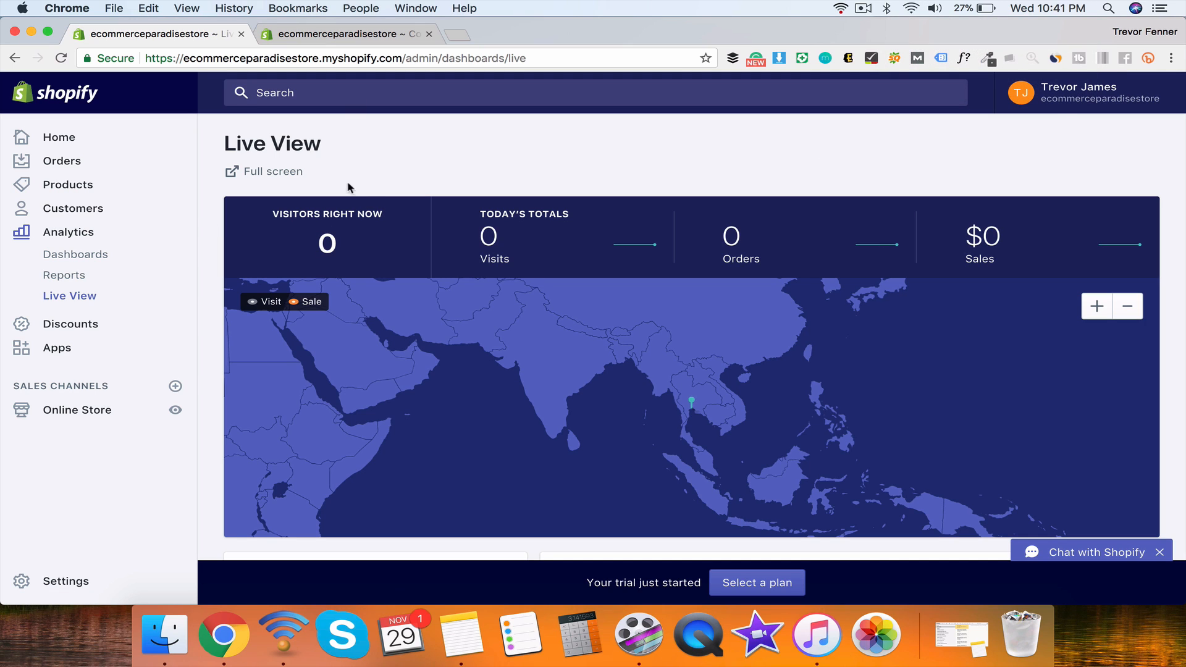
{"action": "left_click_drag", "start_coordinate": [224, 149], "coordinate": [341, 149]}
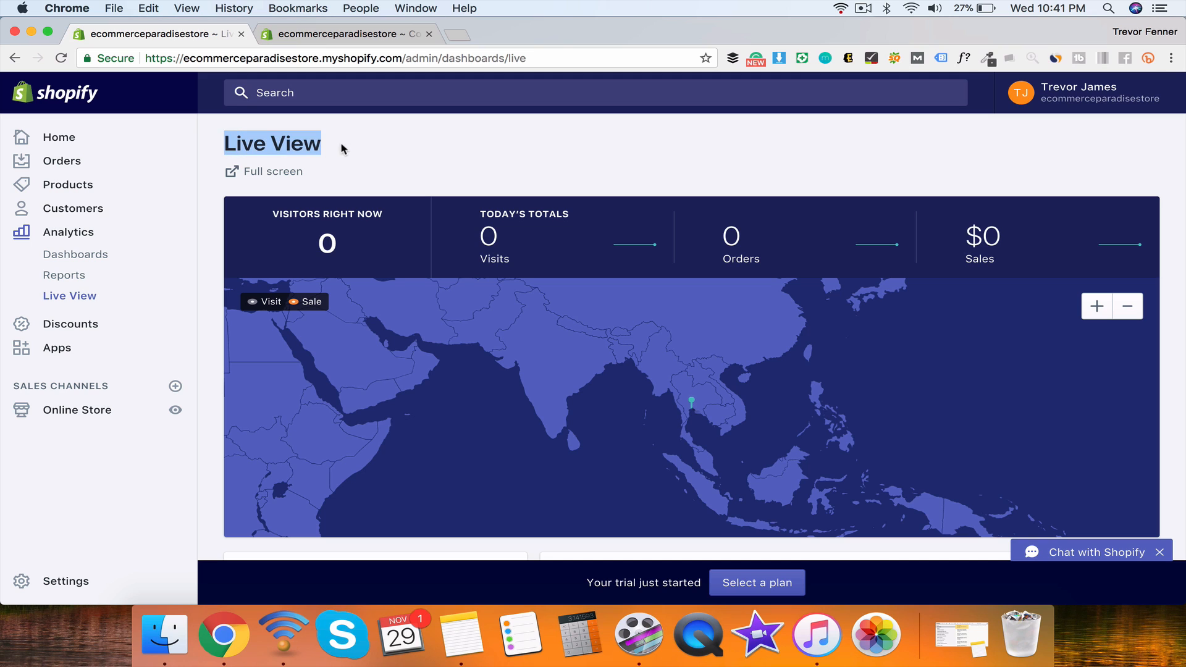
{"action": "left_click", "coordinate": [344, 149]}
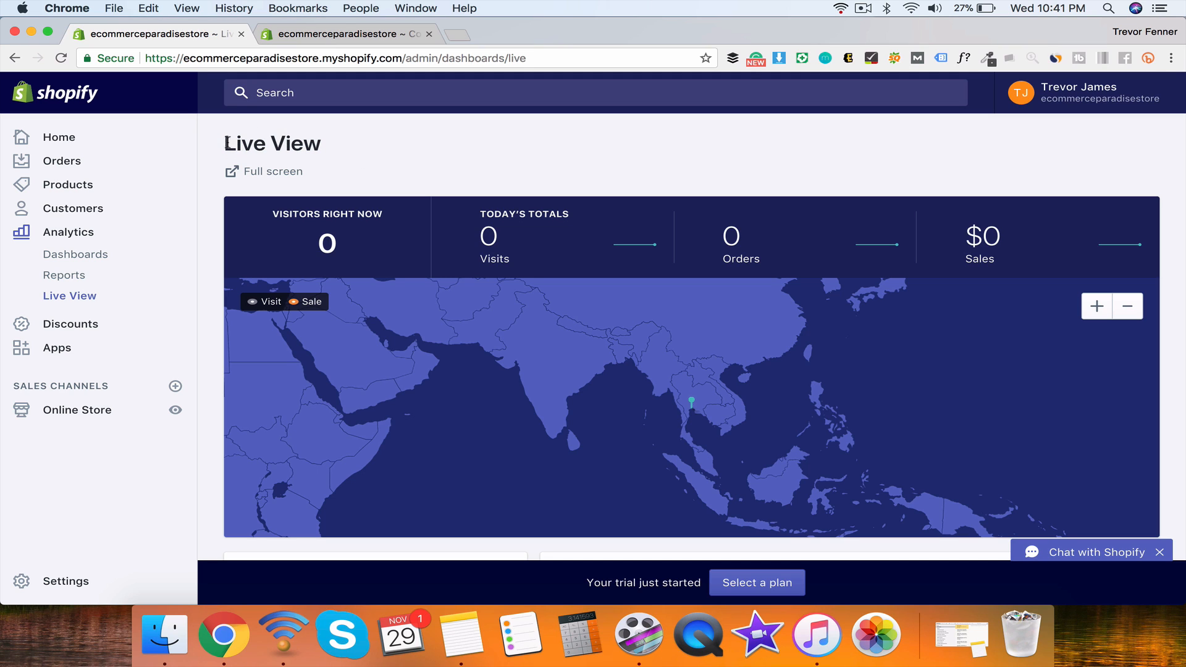
{"action": "left_click_drag", "start_coordinate": [226, 143], "coordinate": [326, 146]}
{"action": "left_click", "coordinate": [327, 147]}
Step: Scroll through the Live View dashboard's map and pageview panels
{"action": "scroll", "coordinate": [328, 148], "scroll_direction": "down", "scroll_amount": 6}
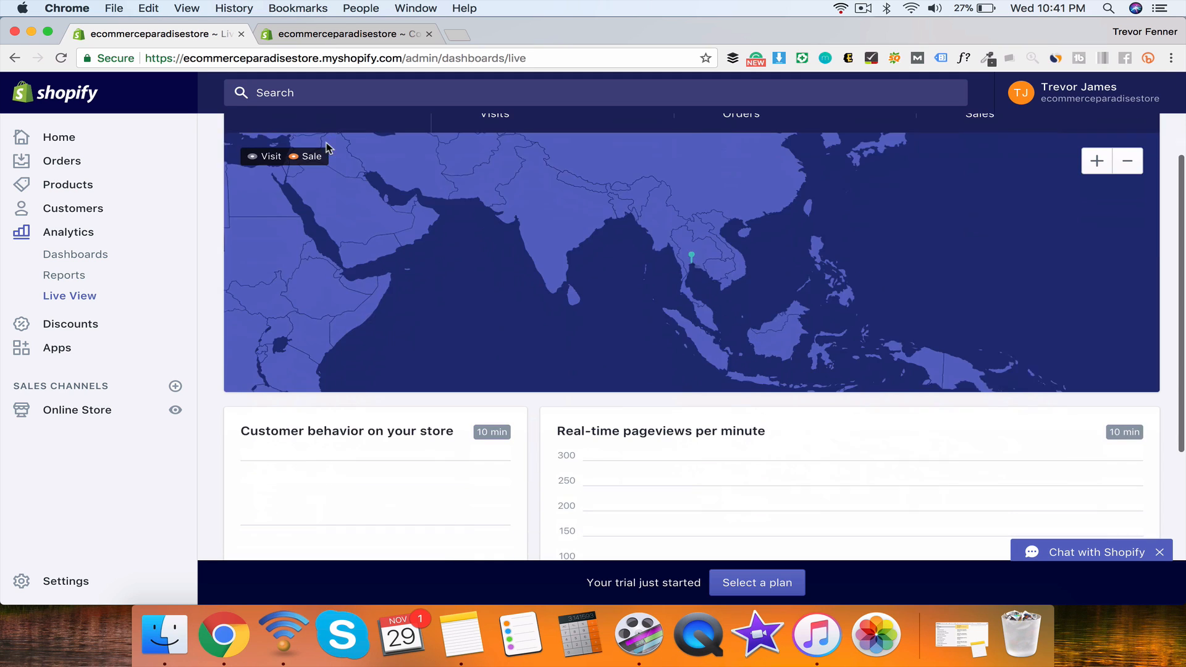
{"action": "scroll", "coordinate": [215, 213], "scroll_direction": "up", "scroll_amount": 3}
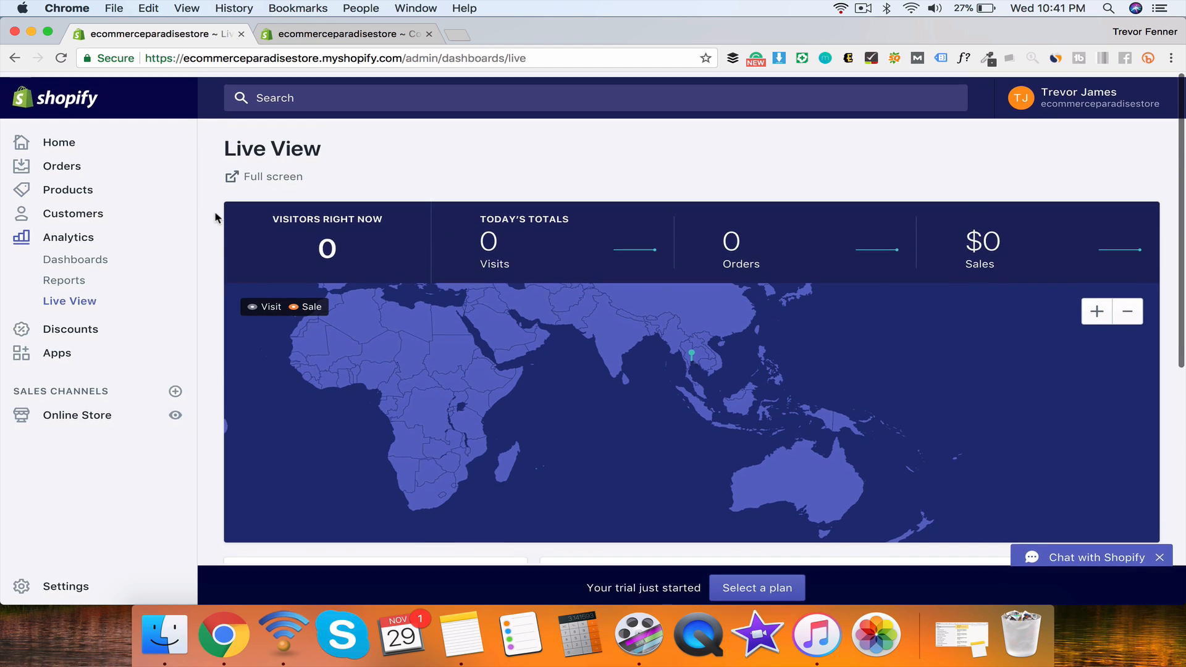
{"action": "scroll", "coordinate": [215, 213], "scroll_direction": "down", "scroll_amount": 5}
{"action": "scroll", "coordinate": [215, 213], "scroll_direction": "up", "scroll_amount": 5}
{"action": "scroll", "coordinate": [216, 217], "scroll_direction": "down", "scroll_amount": 1}
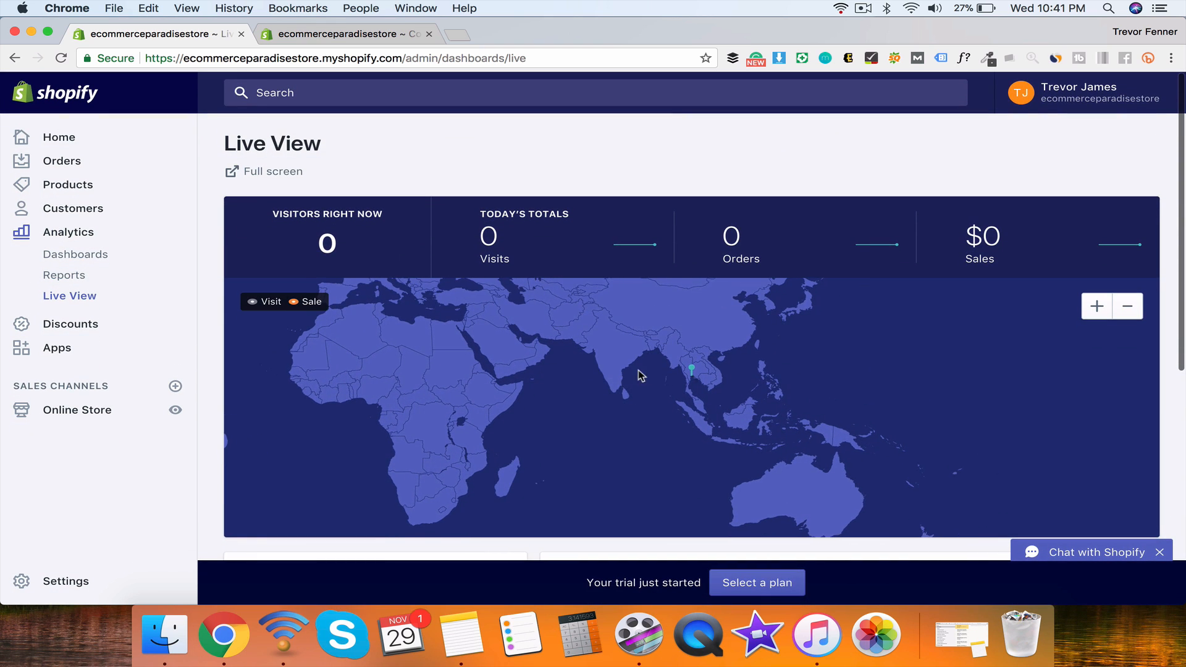
{"action": "mouse_move", "coordinate": [693, 373]}
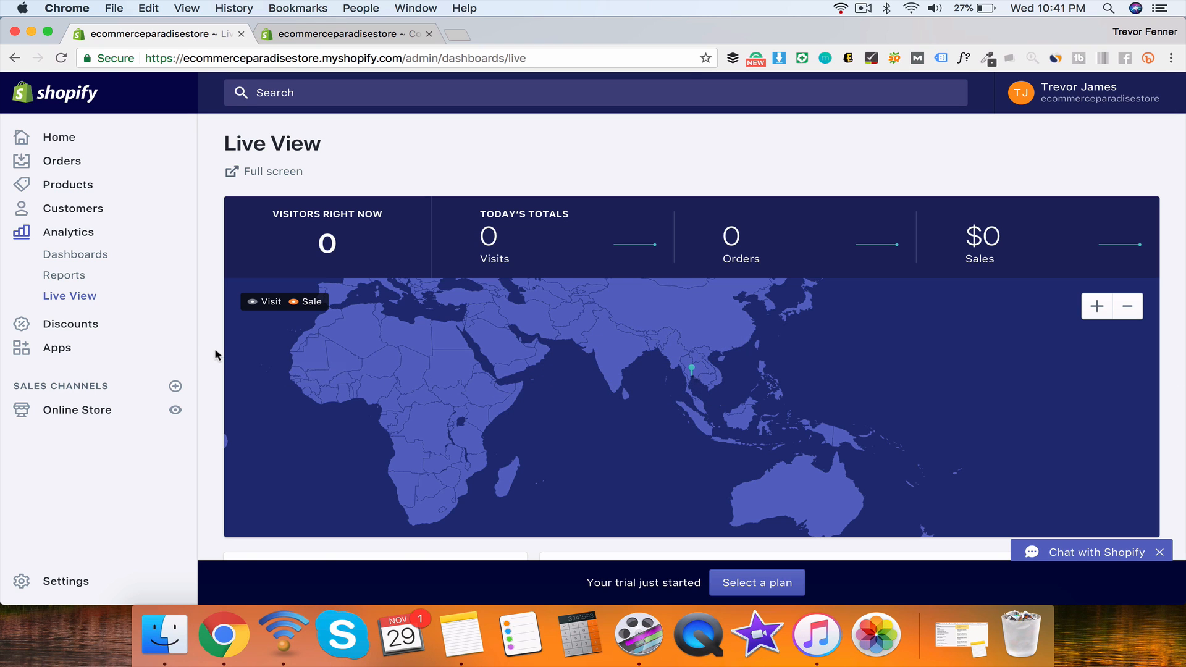
{"action": "scroll", "coordinate": [217, 354], "scroll_direction": "down", "scroll_amount": 6}
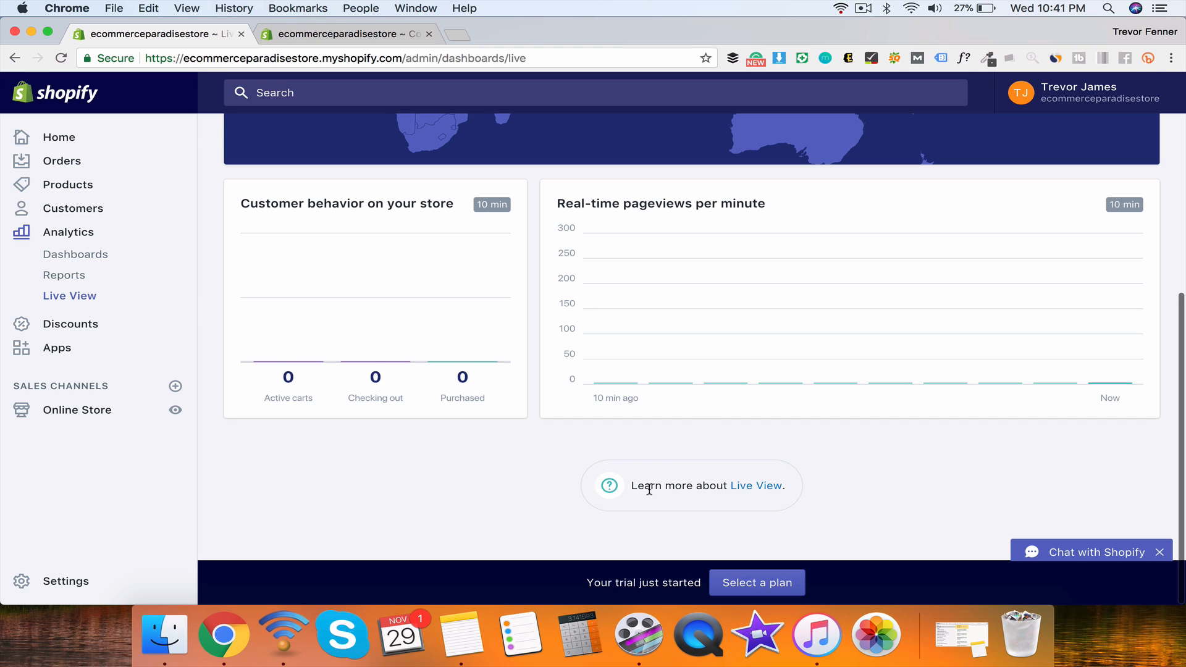
{"action": "scroll", "coordinate": [649, 488], "scroll_direction": "up", "scroll_amount": 2}
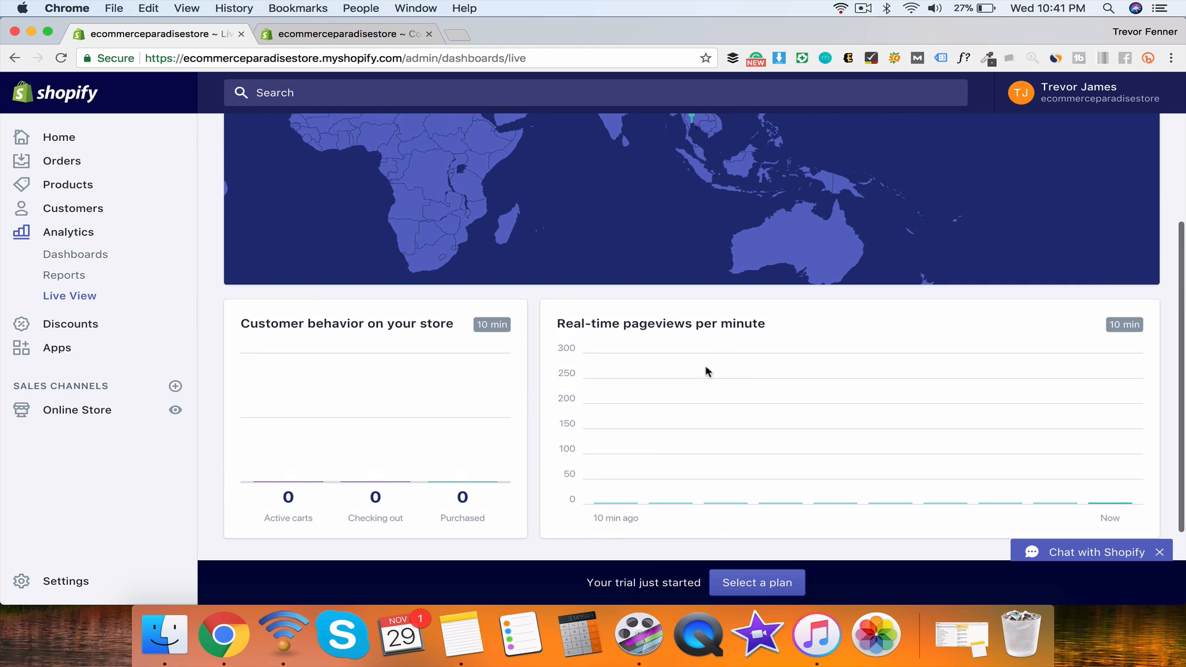
{"action": "scroll", "coordinate": [327, 337], "scroll_direction": "up", "scroll_amount": 5}
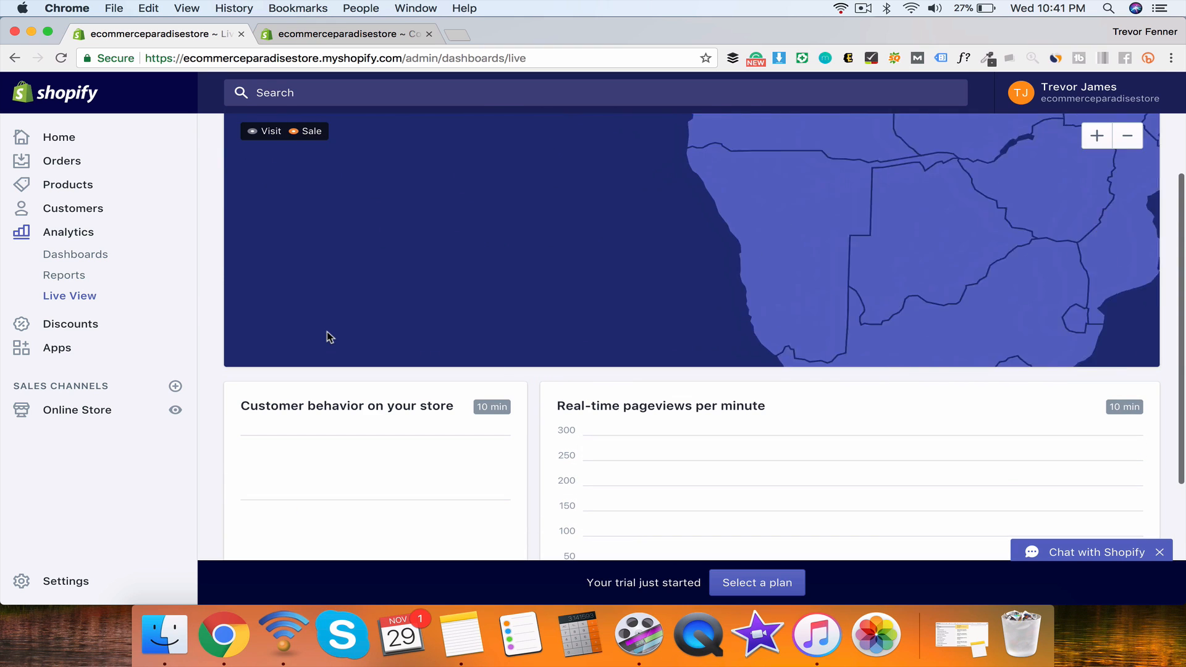
Step: Zoom and pan the visitor map across Africa and Europe over to the United States
{"action": "left_click_drag", "start_coordinate": [457, 204], "coordinate": [412, 298]}
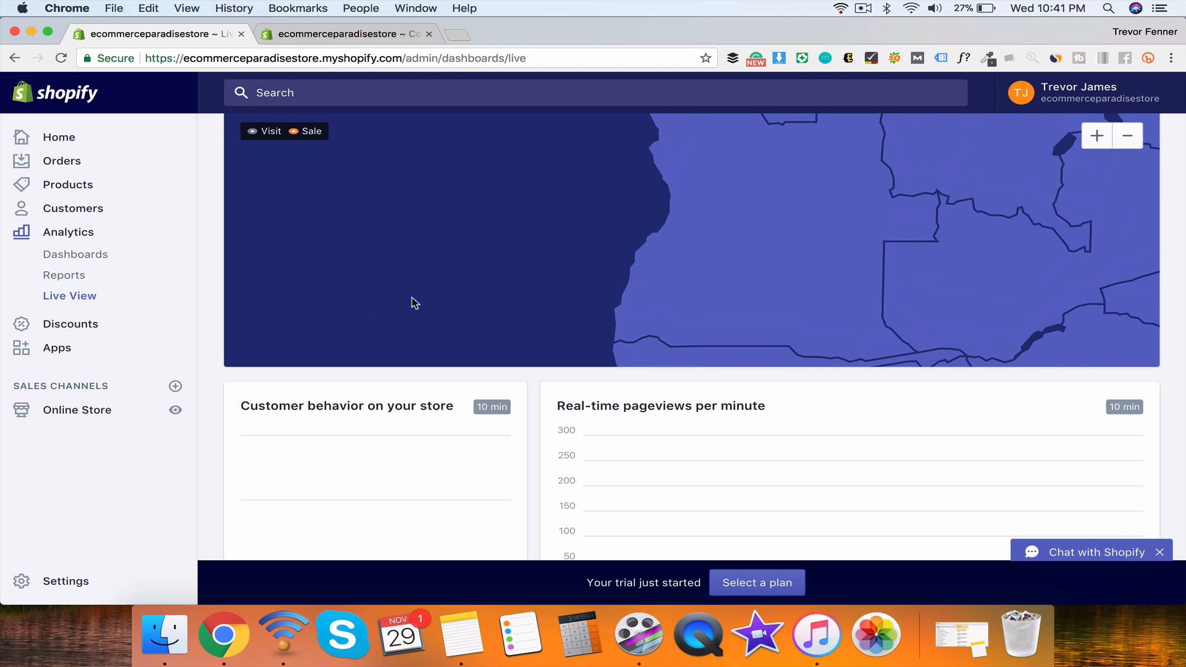
{"action": "left_click", "coordinate": [1132, 136]}
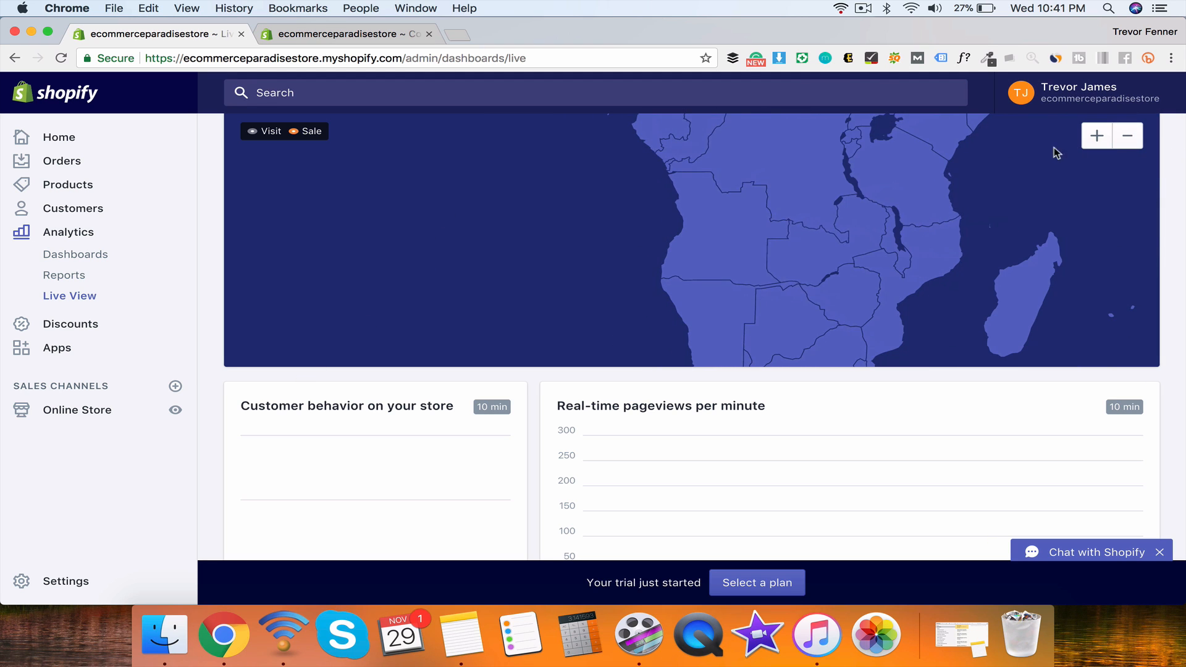
{"action": "left_click_drag", "start_coordinate": [654, 217], "coordinate": [556, 374]}
{"action": "left_click_drag", "start_coordinate": [585, 218], "coordinate": [617, 317]}
{"action": "left_click_drag", "start_coordinate": [576, 170], "coordinate": [680, 339]}
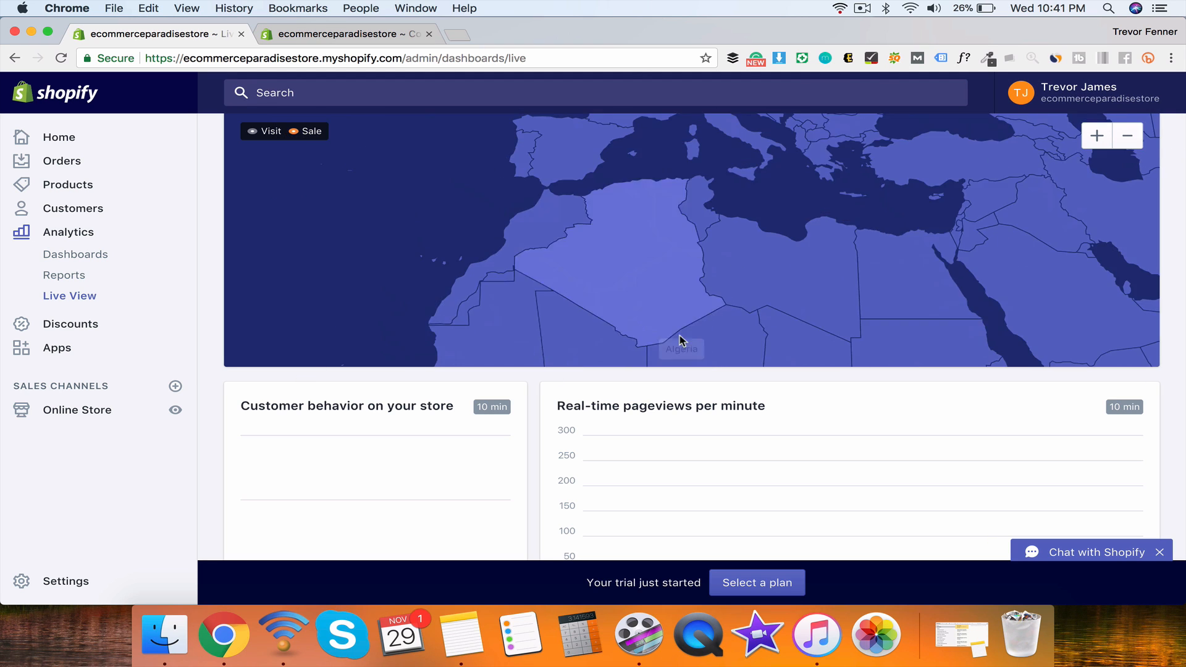
{"action": "left_click_drag", "start_coordinate": [611, 223], "coordinate": [824, 224]}
{"action": "left_click_drag", "start_coordinate": [372, 253], "coordinate": [1033, 146]}
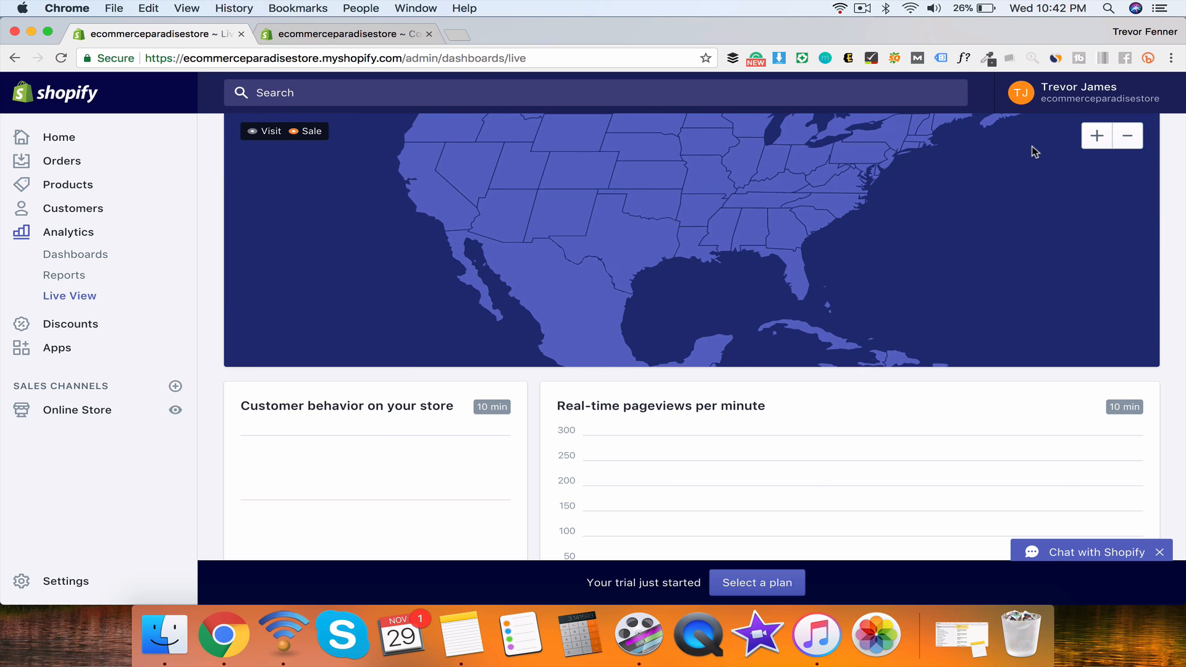
Step: Start a new discount code from the Discounts page with a randomly generated code
{"action": "left_click", "coordinate": [76, 328]}
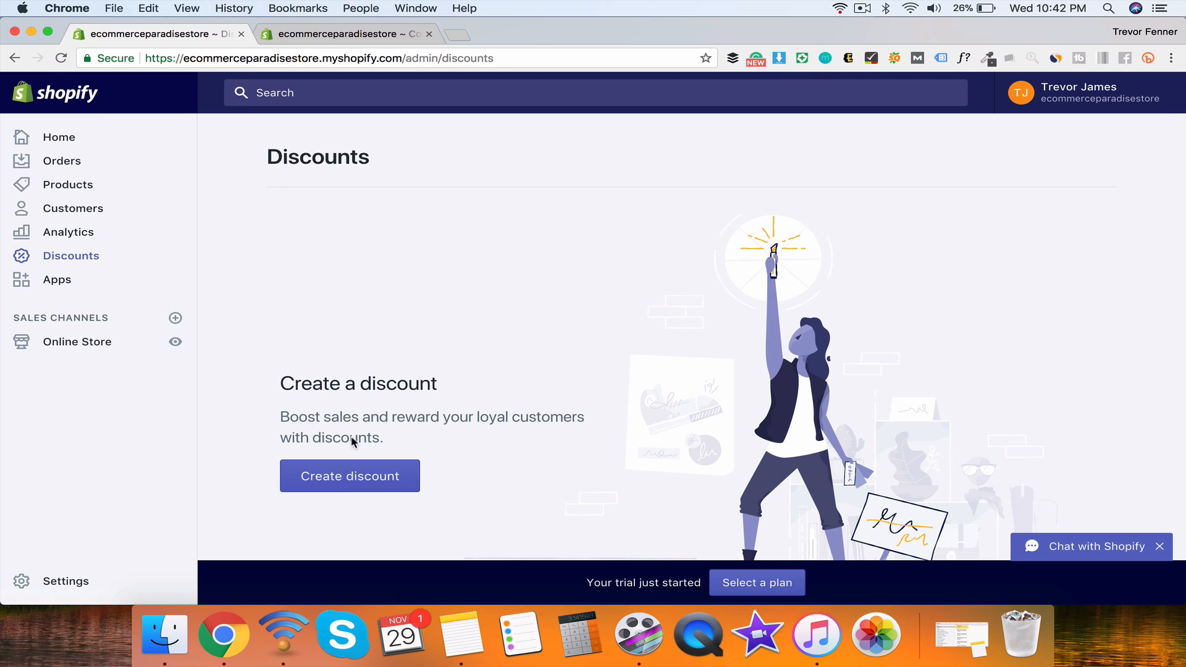
{"action": "left_click", "coordinate": [351, 473]}
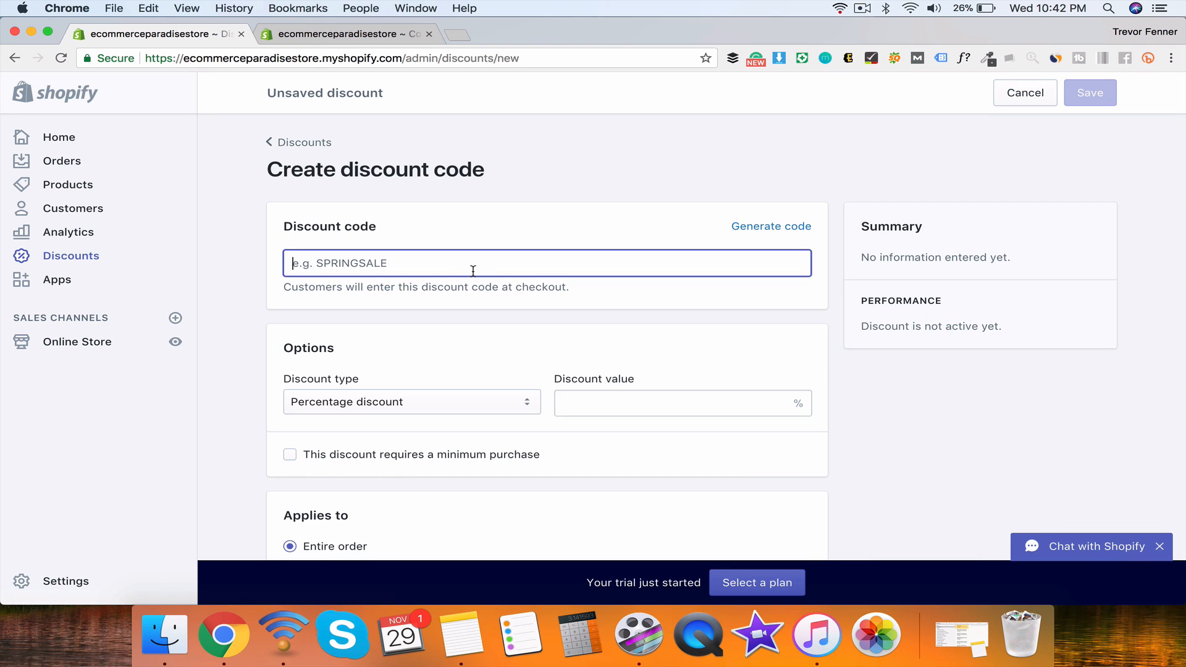
{"action": "type", "text": "SPRINGSALE"}
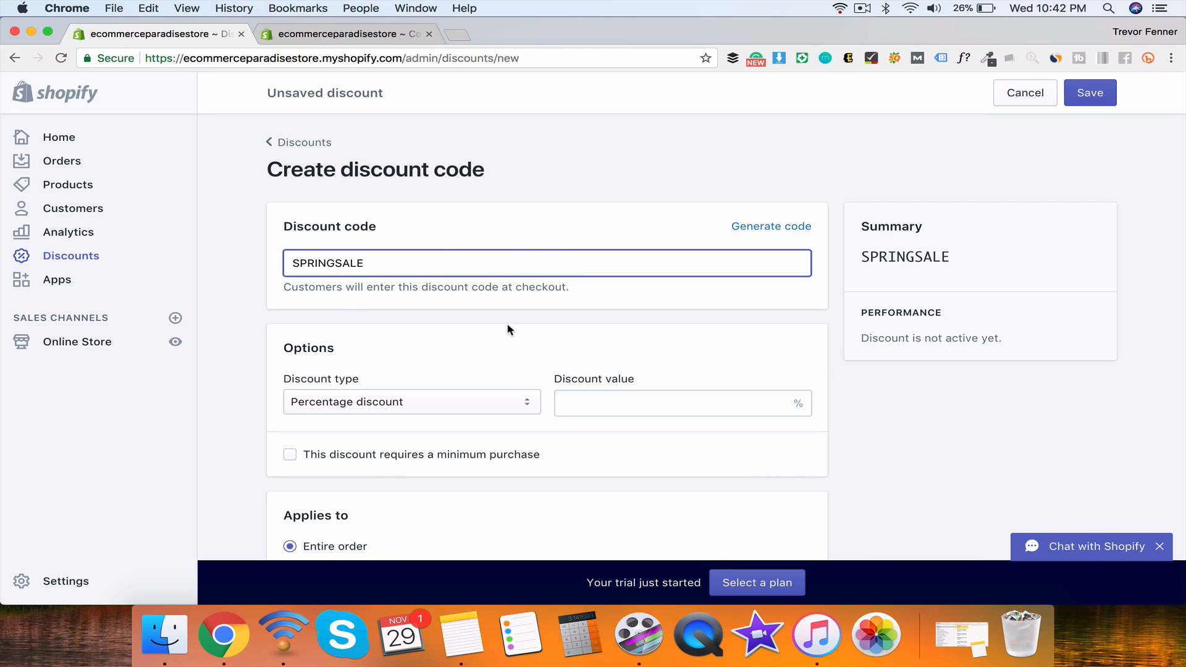
{"action": "scroll", "coordinate": [510, 329], "scroll_direction": "down", "scroll_amount": 2}
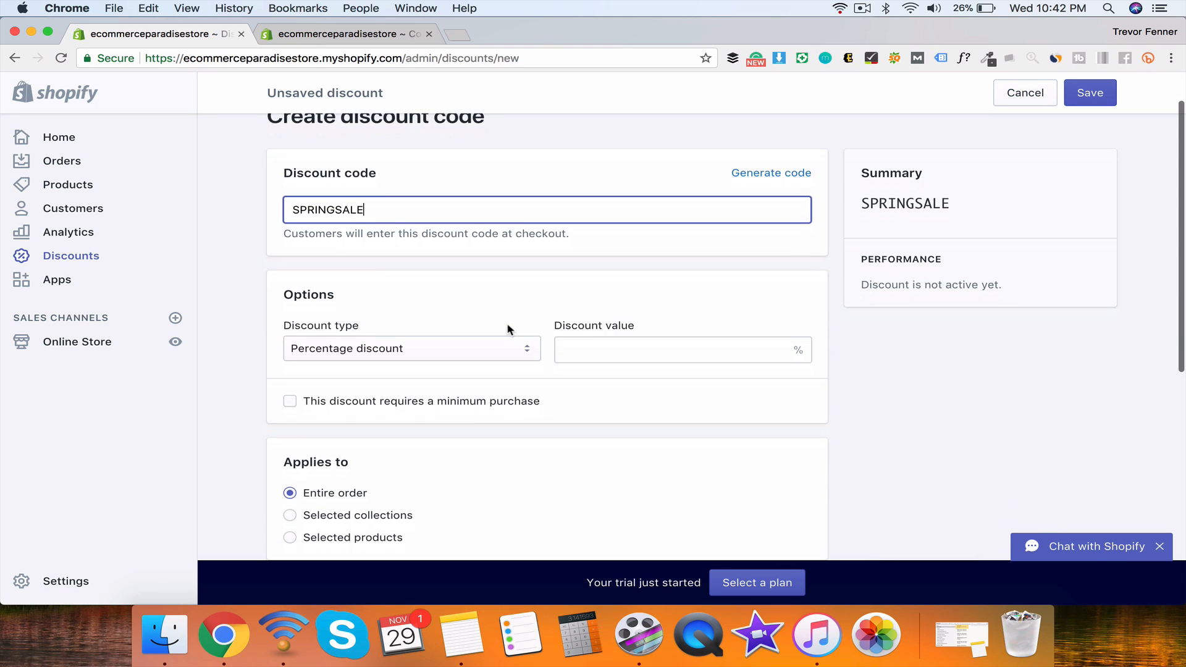
{"action": "left_click", "coordinate": [771, 175]}
{"action": "double_click", "coordinate": [315, 205]}
{"action": "left_click", "coordinate": [279, 201]}
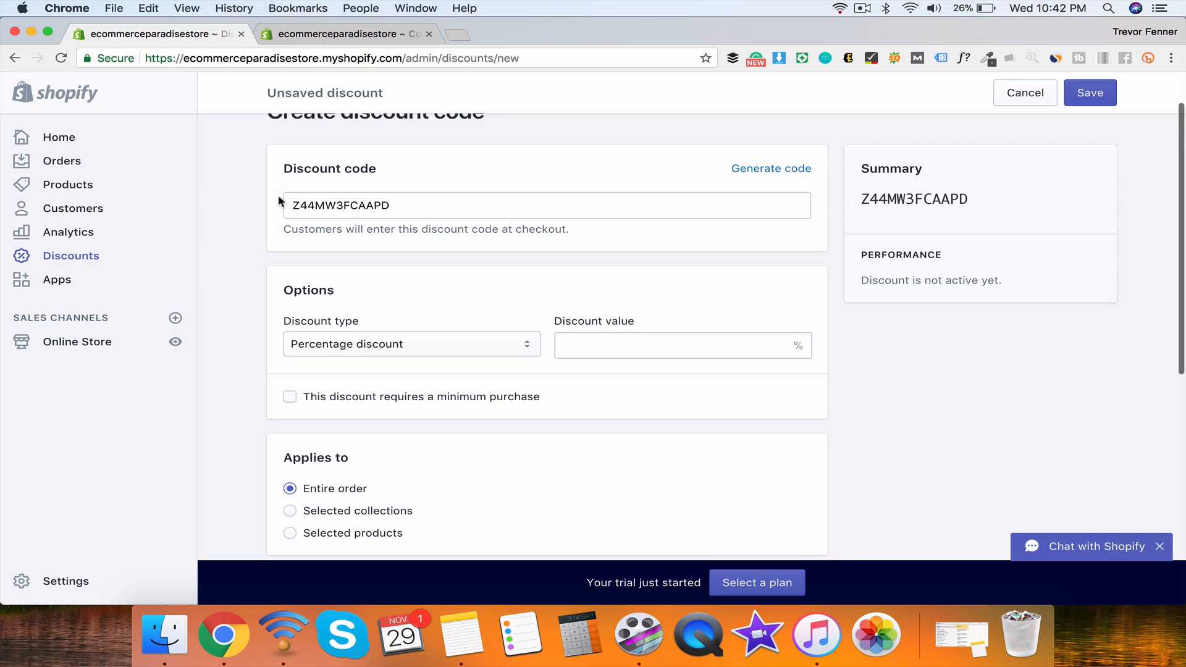
{"action": "double_click", "coordinate": [340, 206]}
{"action": "left_click", "coordinate": [417, 180]}
Step: Try the Fixed amount and Free shipping types, then settle on Percentage discount
{"action": "left_click", "coordinate": [373, 345]}
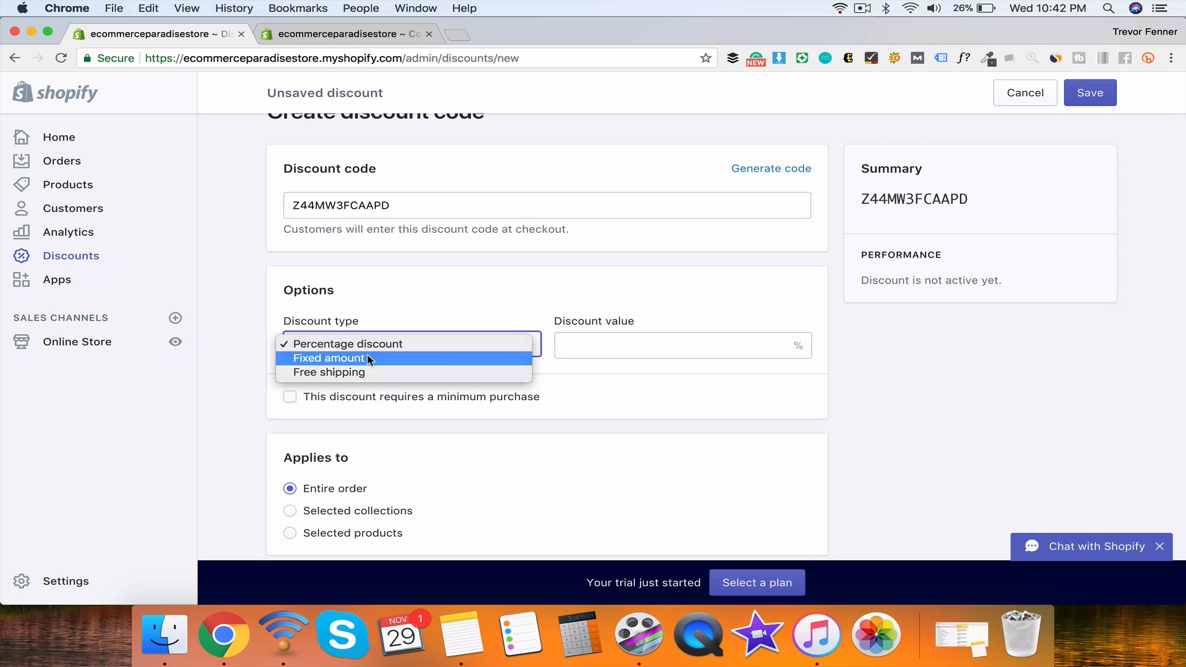
{"action": "left_click", "coordinate": [368, 360]}
{"action": "left_click", "coordinate": [377, 354]}
{"action": "left_click", "coordinate": [386, 358]}
{"action": "left_click", "coordinate": [411, 351]}
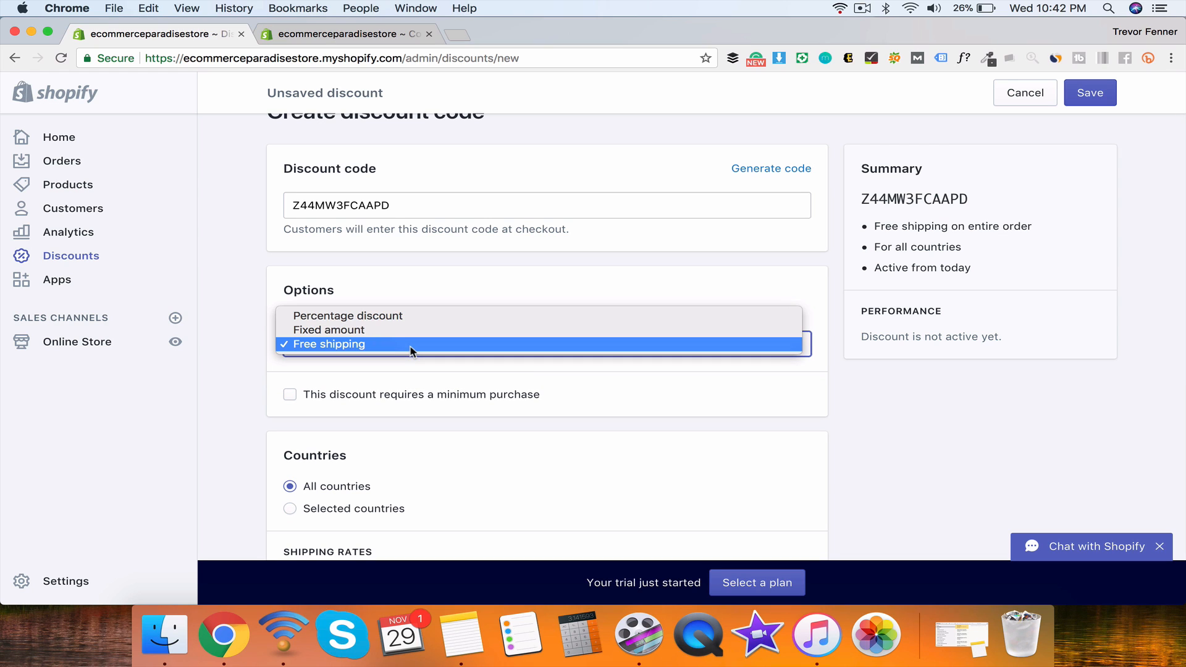
{"action": "left_click", "coordinate": [402, 354]}
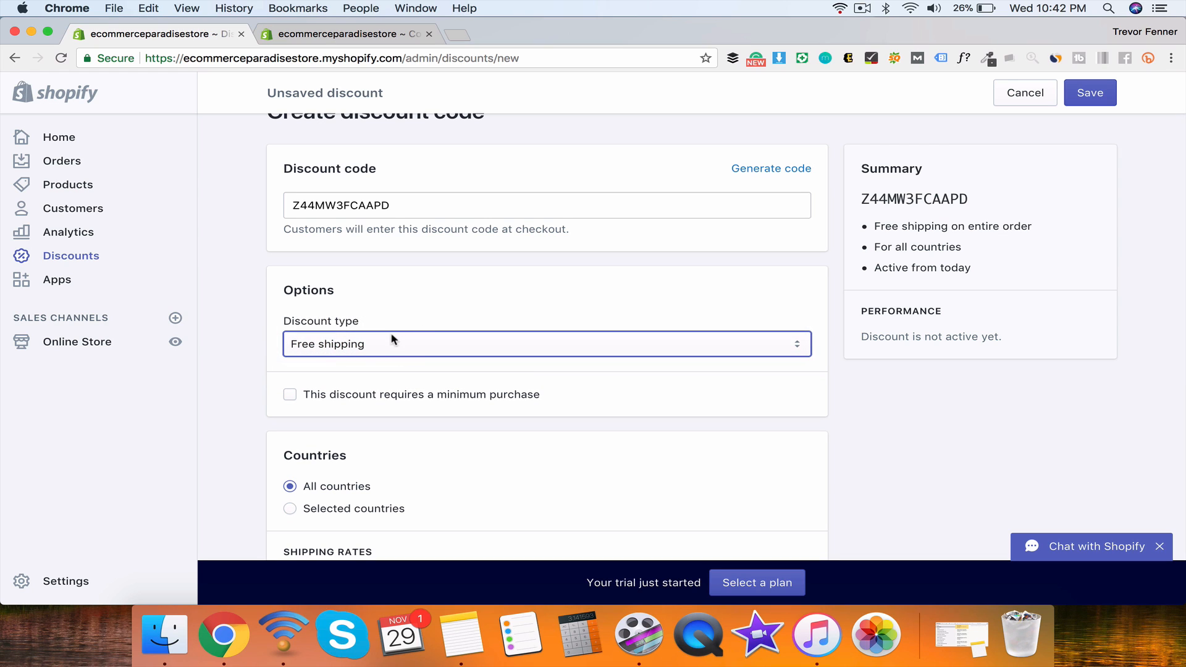
{"action": "left_click", "coordinate": [392, 341]}
{"action": "left_click", "coordinate": [389, 318]}
{"action": "left_click", "coordinate": [691, 346]}
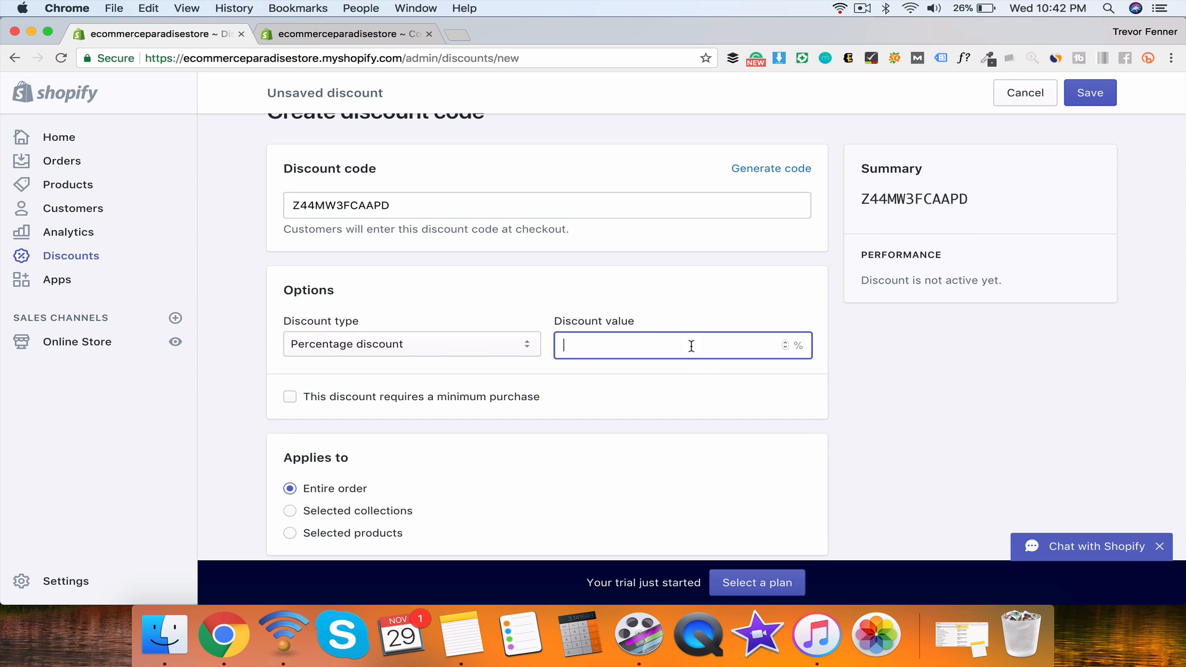
Step: Set the discount to 10% with a $100 minimum purchase requirement
{"action": "type", "text": "10"}
{"action": "scroll", "coordinate": [433, 268], "scroll_direction": "down", "scroll_amount": 5}
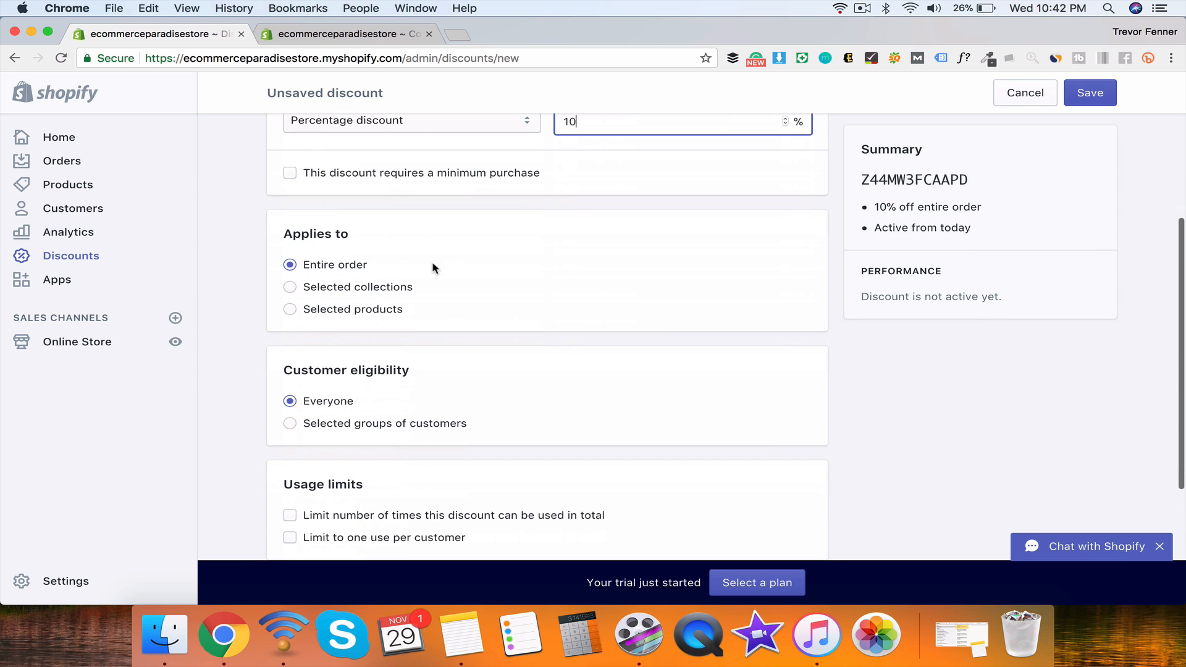
{"action": "left_click", "coordinate": [388, 178]}
{"action": "left_click", "coordinate": [356, 195]}
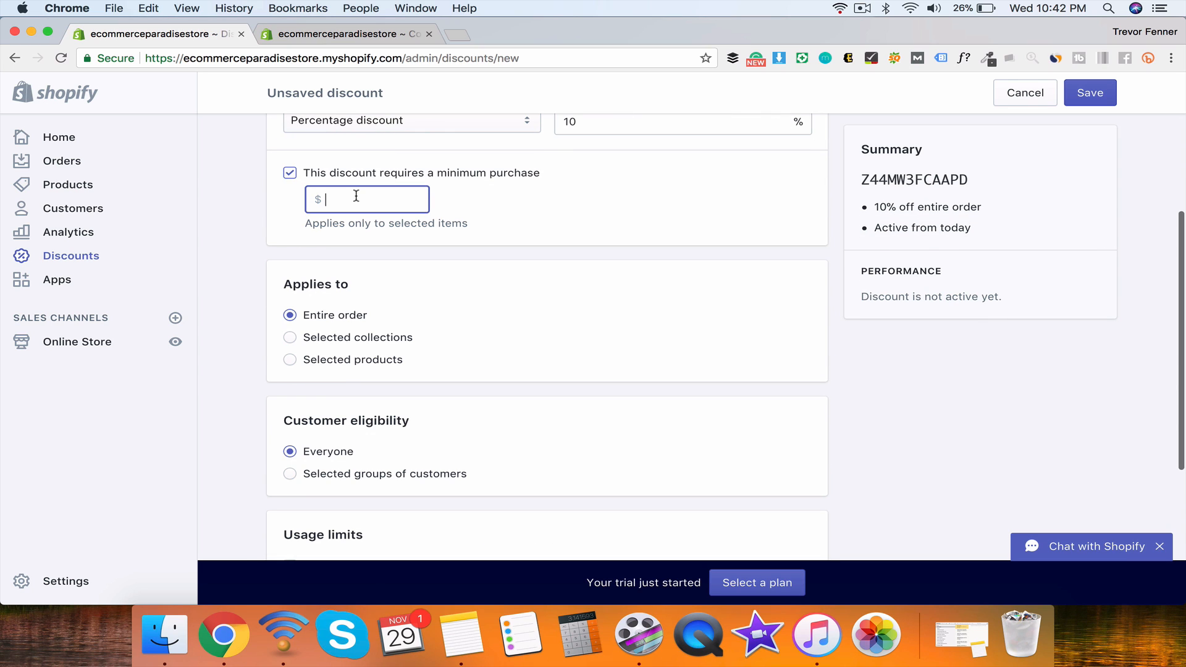
{"action": "type", "text": "100"}
{"action": "left_click", "coordinate": [460, 211]}
Step: Try the Applies to options and leave it on Selected collections, none chosen
{"action": "scroll", "coordinate": [346, 266], "scroll_direction": "down", "scroll_amount": 3}
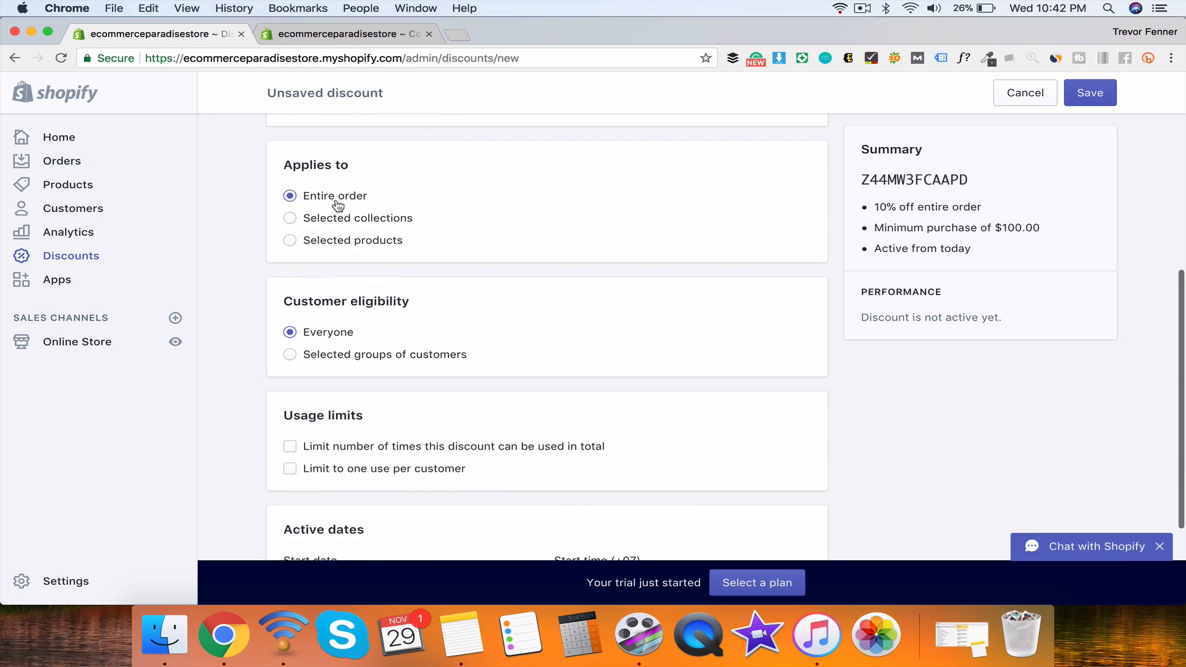
{"action": "left_click", "coordinate": [328, 227]}
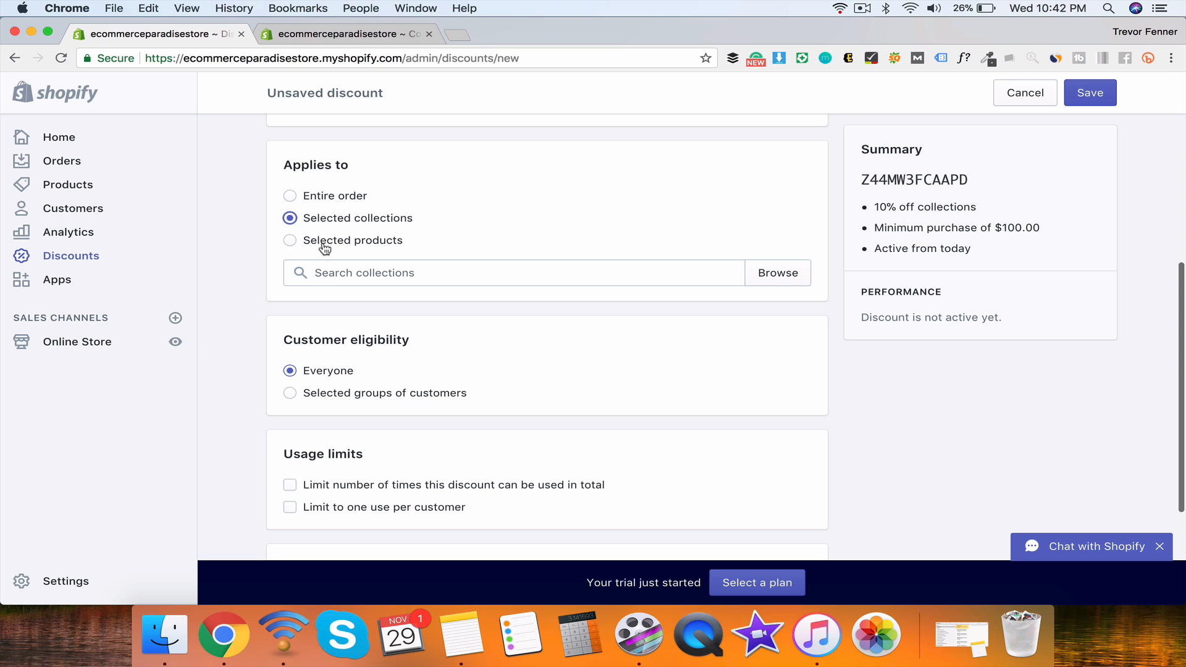
{"action": "left_click", "coordinate": [324, 246]}
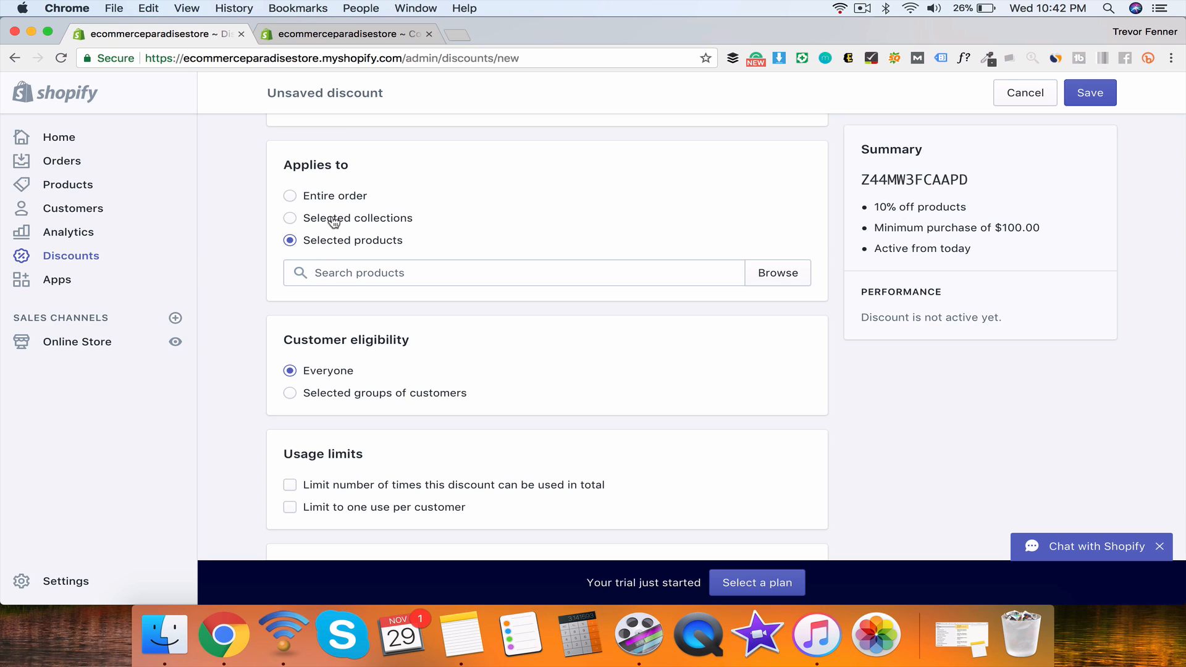
{"action": "left_click", "coordinate": [333, 222]}
{"action": "left_click", "coordinate": [336, 198]}
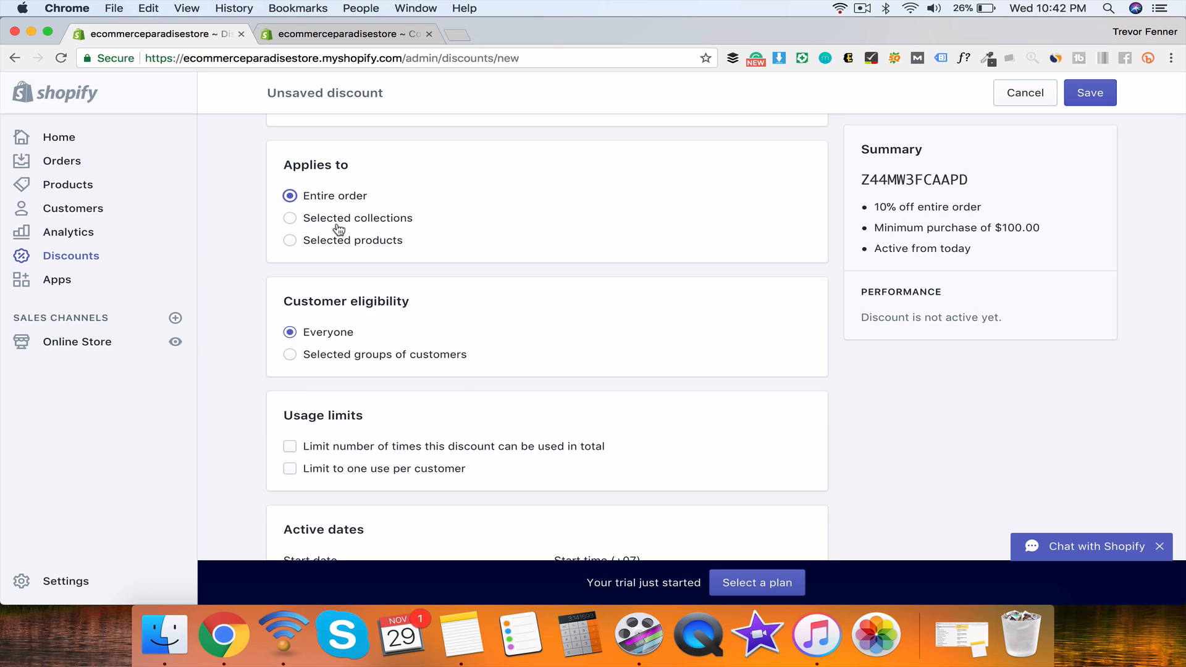
{"action": "left_click", "coordinate": [343, 216]}
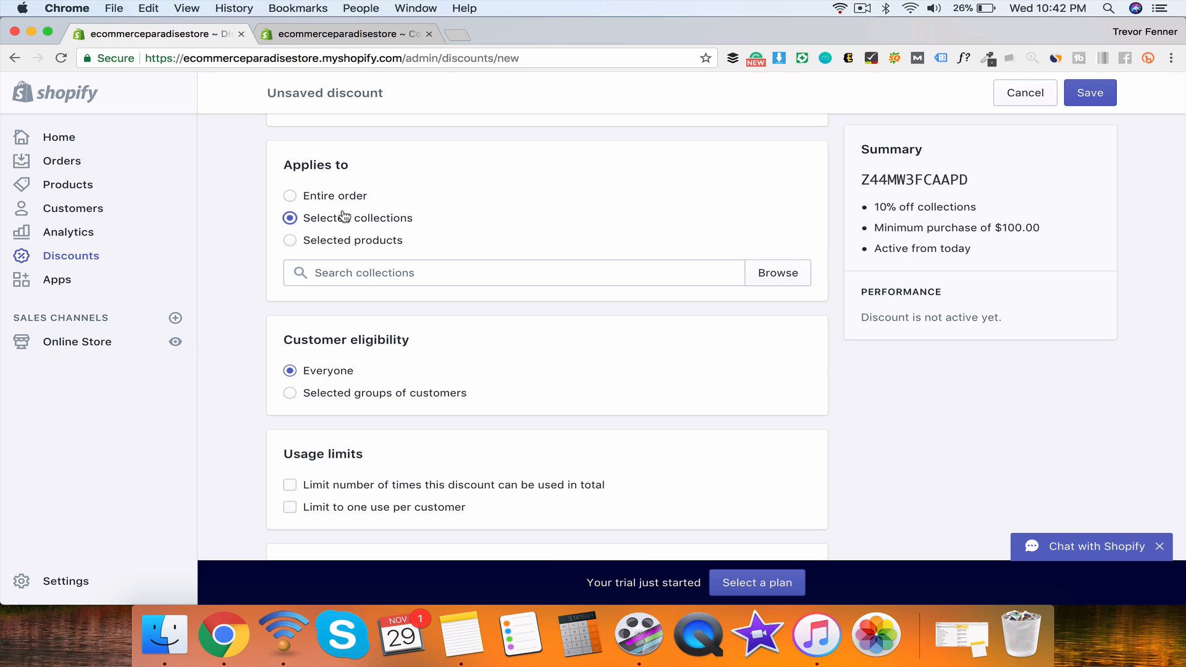
{"action": "left_click", "coordinate": [377, 271]}
{"action": "left_click", "coordinate": [457, 200]}
{"action": "scroll", "coordinate": [457, 201], "scroll_direction": "down", "scroll_amount": 2}
{"action": "scroll", "coordinate": [354, 248], "scroll_direction": "down", "scroll_amount": 5}
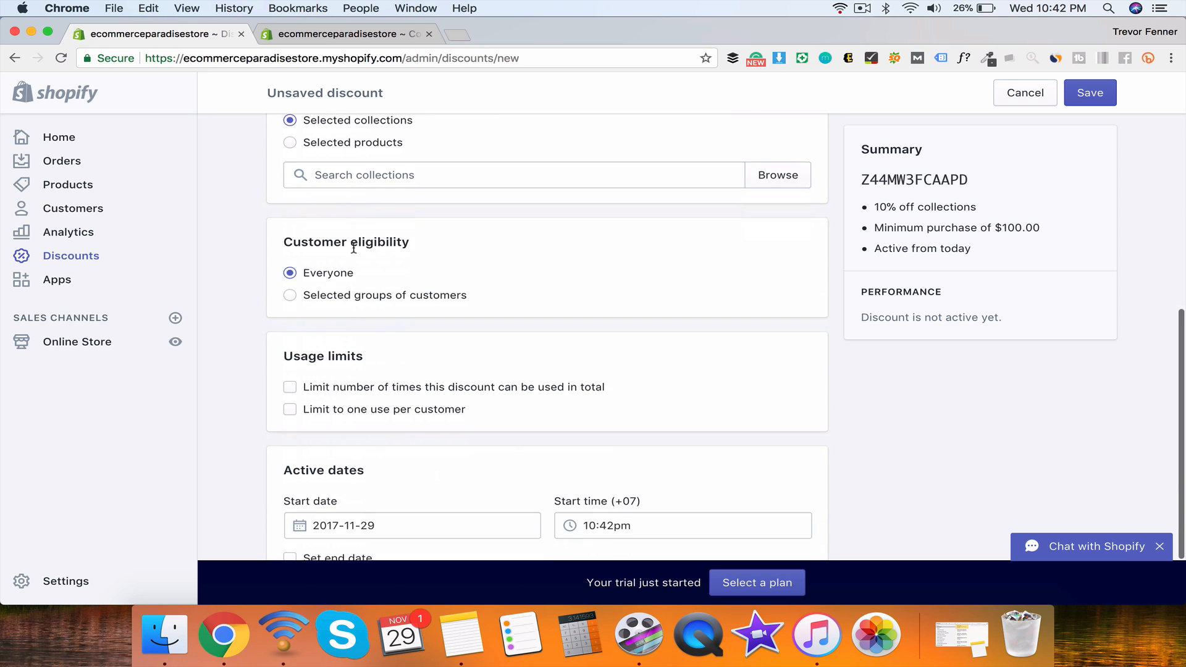
{"action": "left_click_drag", "start_coordinate": [291, 160], "coordinate": [443, 193]}
{"action": "left_click", "coordinate": [443, 193]}
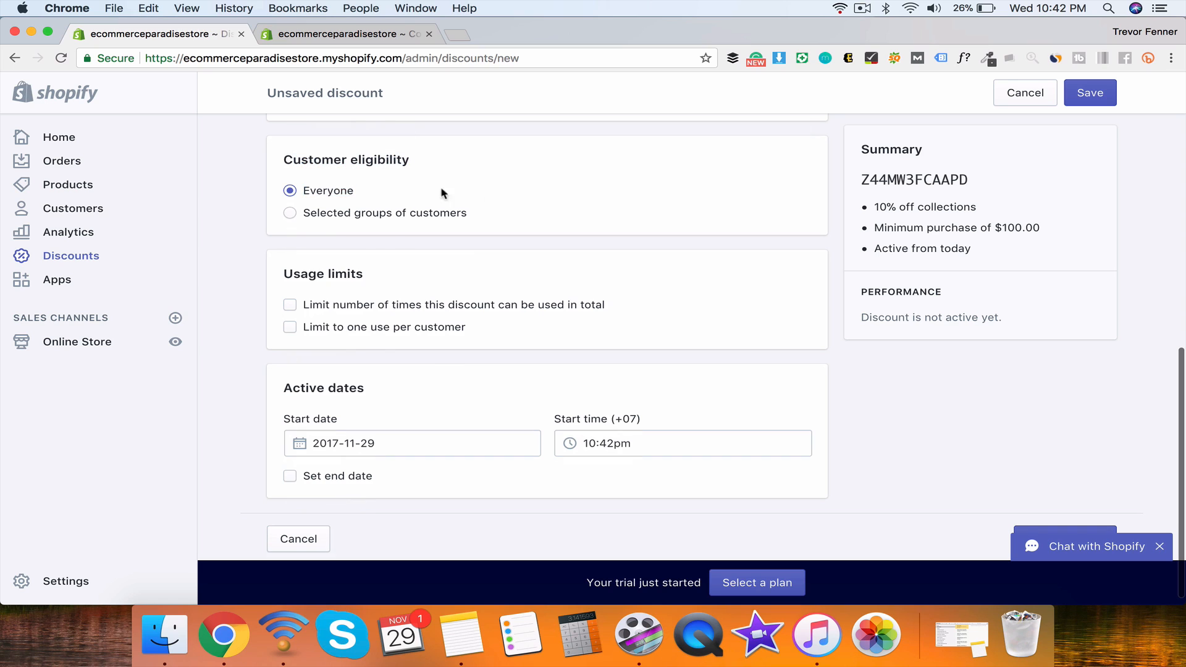
Step: Restrict eligibility to specific customer groups without picking any group
{"action": "left_click", "coordinate": [297, 212]}
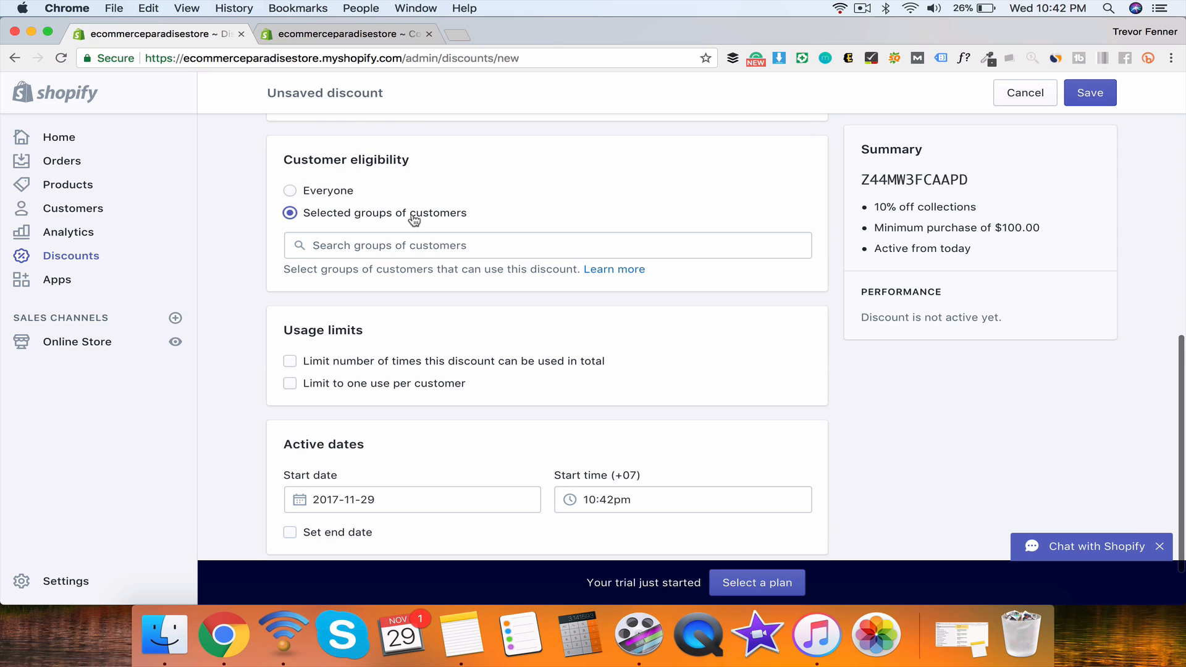
{"action": "left_click", "coordinate": [437, 251]}
{"action": "left_click", "coordinate": [610, 242]}
{"action": "left_click_drag", "start_coordinate": [313, 269], "coordinate": [563, 269]}
{"action": "left_click", "coordinate": [564, 269]}
{"action": "left_click", "coordinate": [416, 247]}
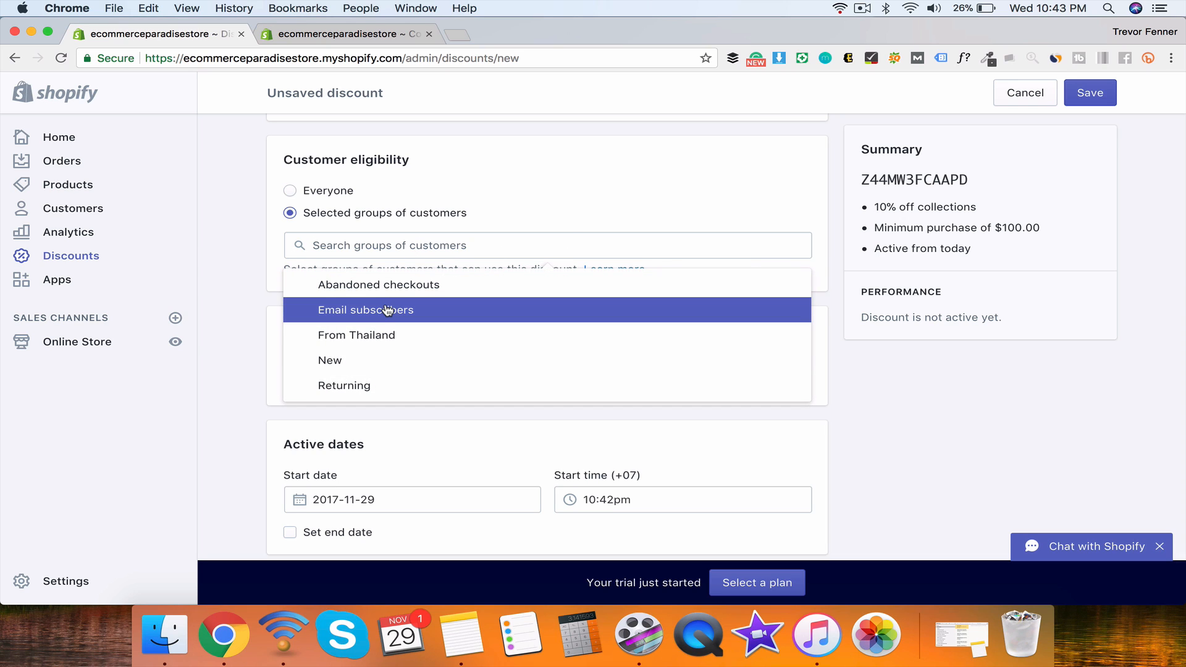
{"action": "left_click", "coordinate": [260, 281]}
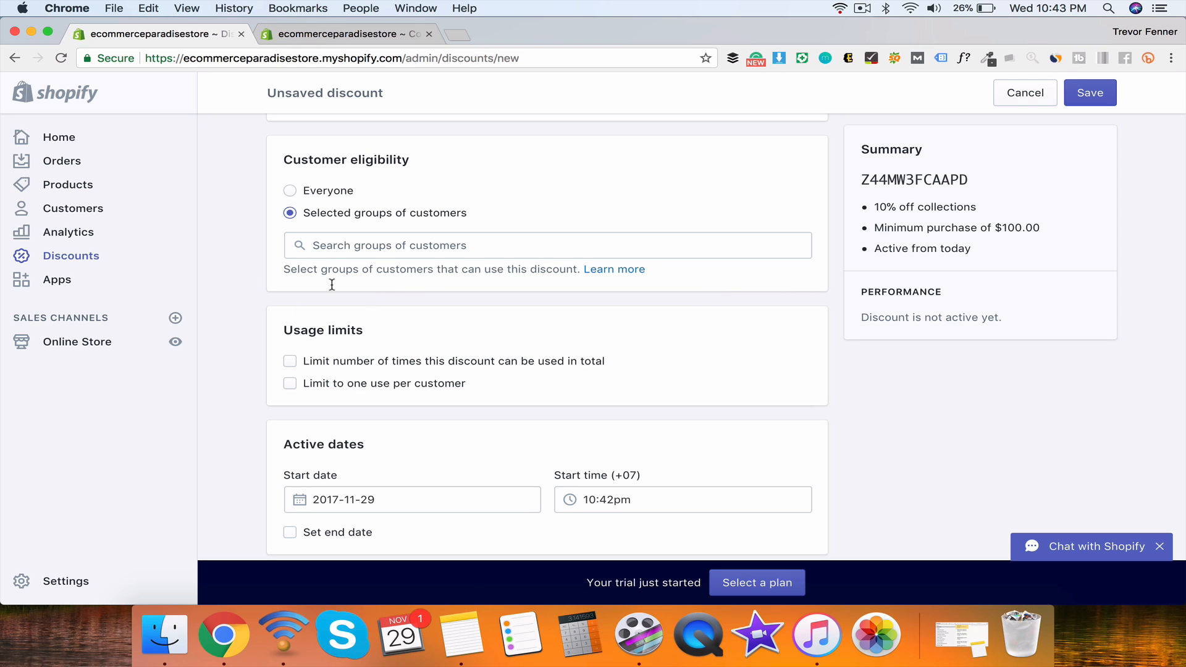
{"action": "scroll", "coordinate": [388, 345], "scroll_direction": "down", "scroll_amount": 2}
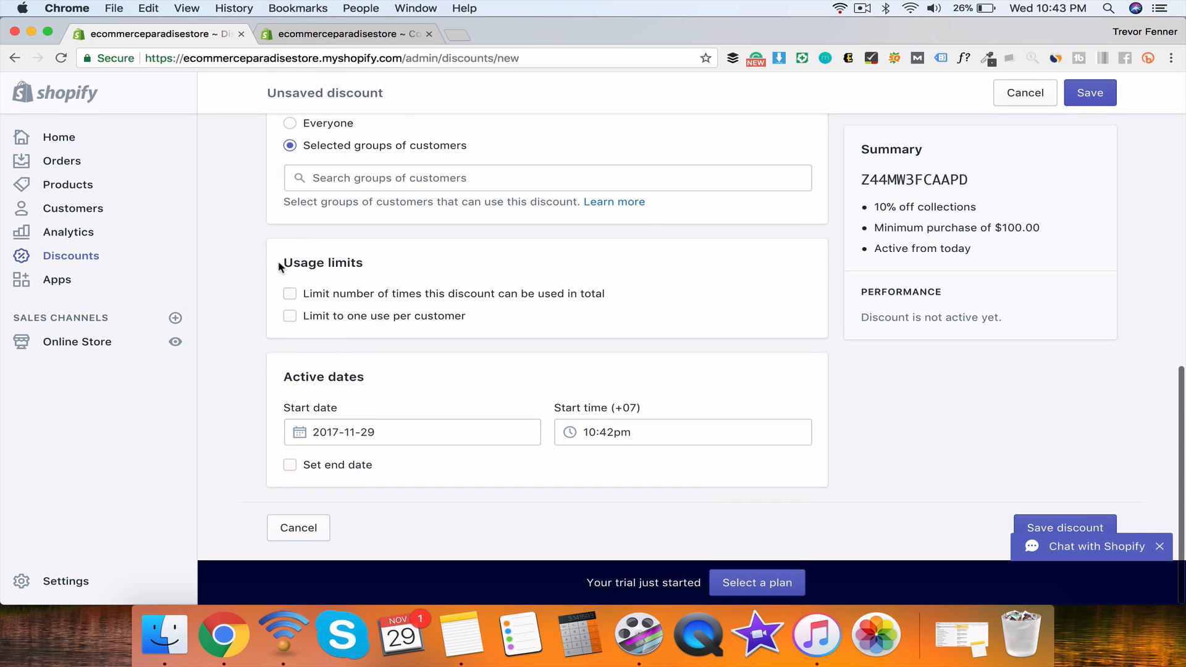
Step: Limit the code to 1 use in total and one use per customer
{"action": "left_click", "coordinate": [290, 294]}
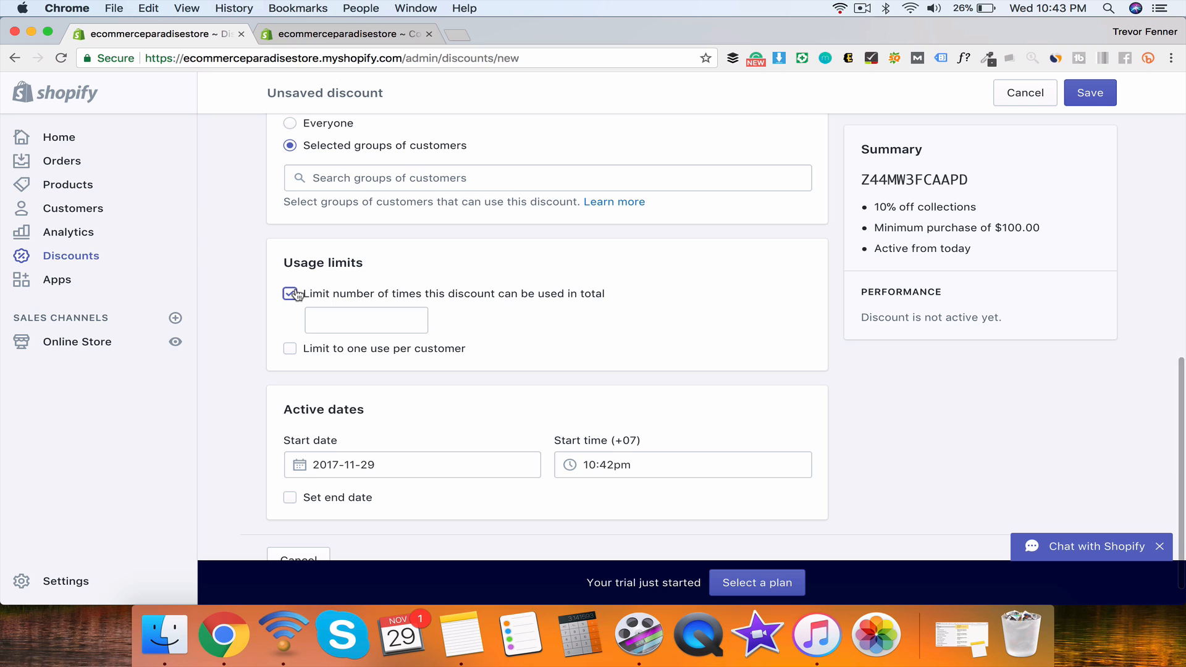
{"action": "left_click", "coordinate": [291, 294]}
{"action": "left_click", "coordinate": [296, 298]}
{"action": "left_click", "coordinate": [329, 312]}
{"action": "type", "text": "1"}
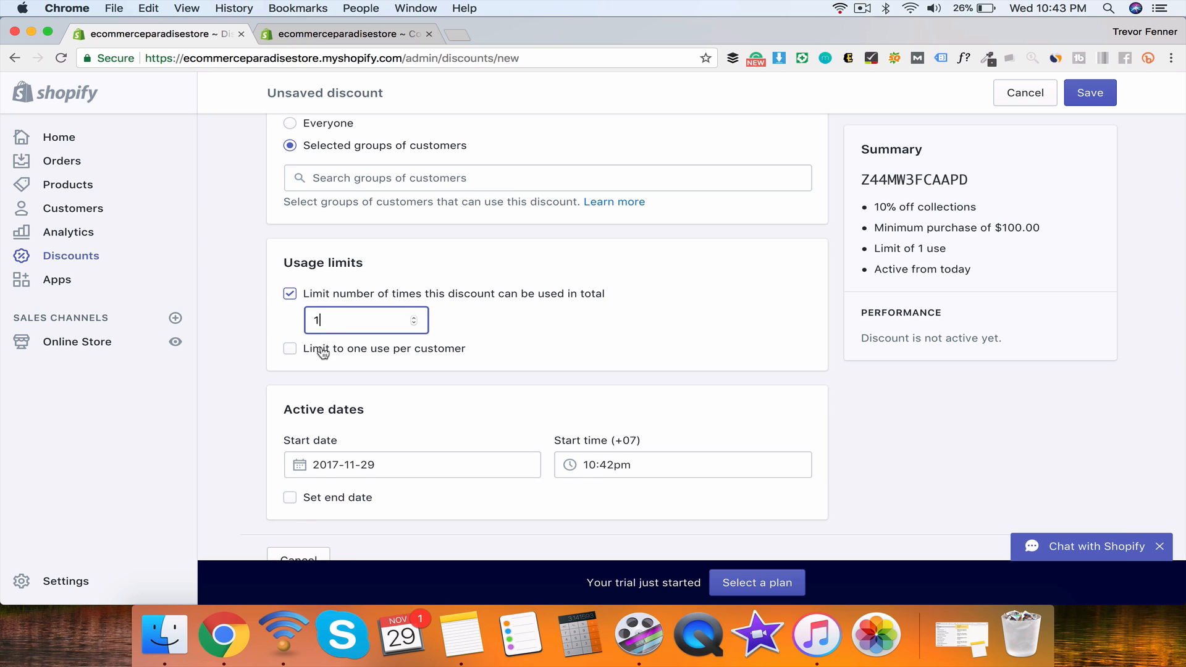
{"action": "left_click", "coordinate": [322, 349]}
{"action": "scroll", "coordinate": [440, 366], "scroll_direction": "down", "scroll_amount": 2}
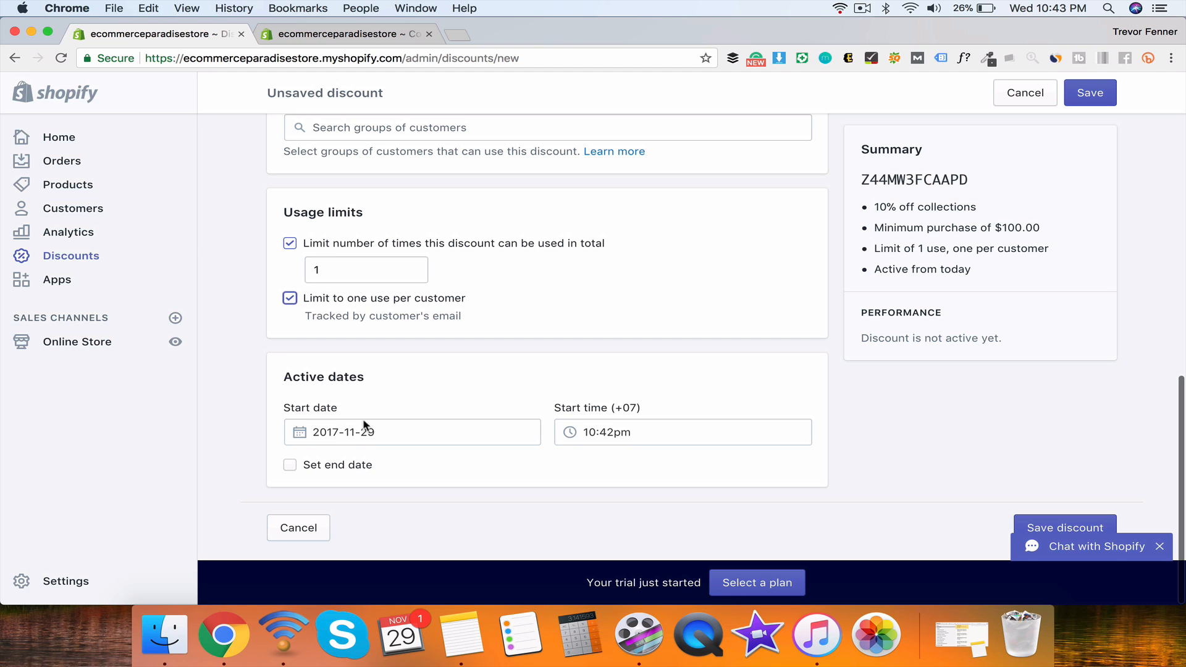
{"action": "scroll", "coordinate": [772, 418], "scroll_direction": "up", "scroll_amount": 10}
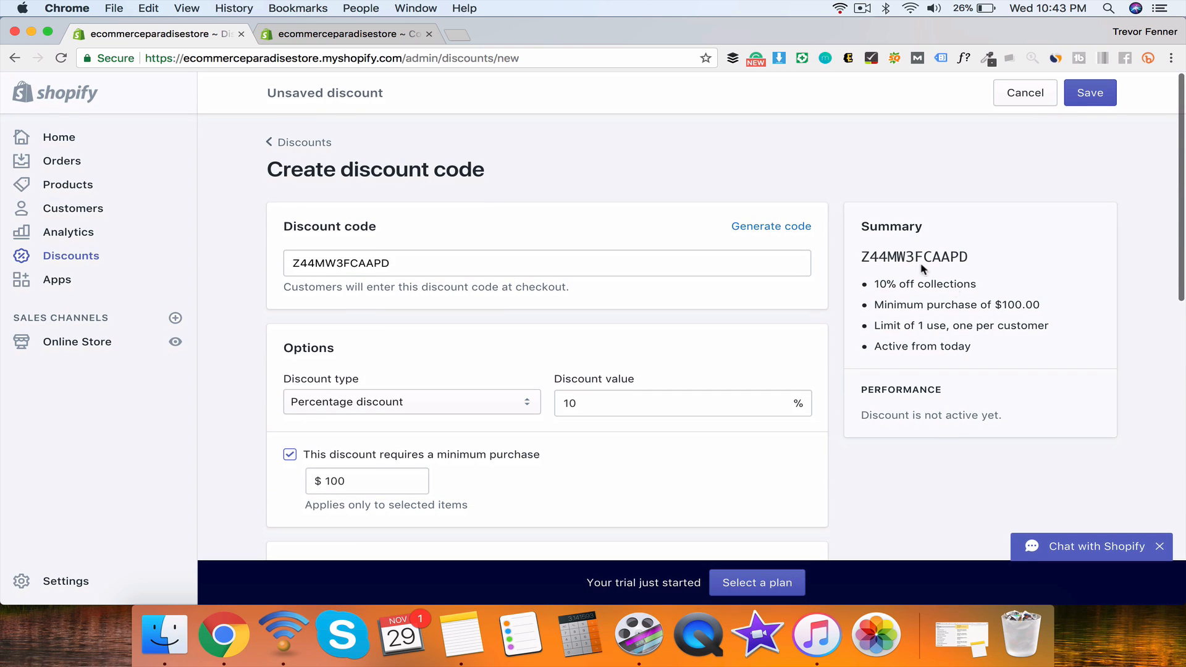
Step: After the save errors, switch the discount to Entire order and Everyone, then save again
{"action": "left_click", "coordinate": [1091, 94]}
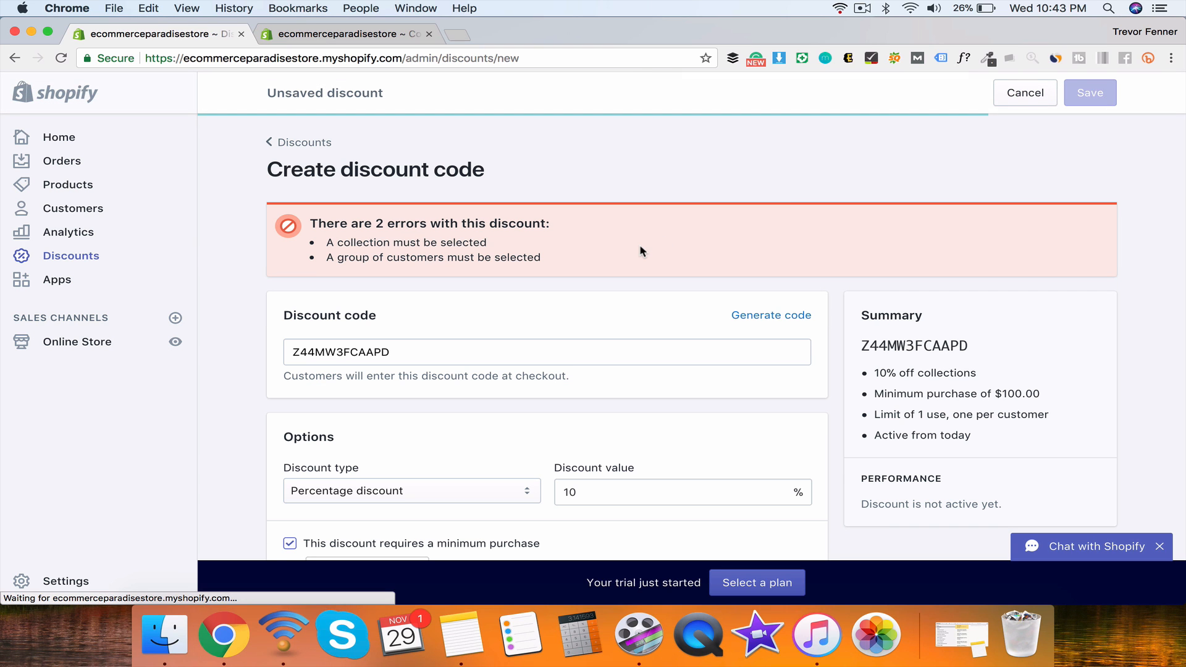
{"action": "scroll", "coordinate": [564, 320], "scroll_direction": "down", "scroll_amount": 10}
{"action": "scroll", "coordinate": [564, 320], "scroll_direction": "up", "scroll_amount": 10}
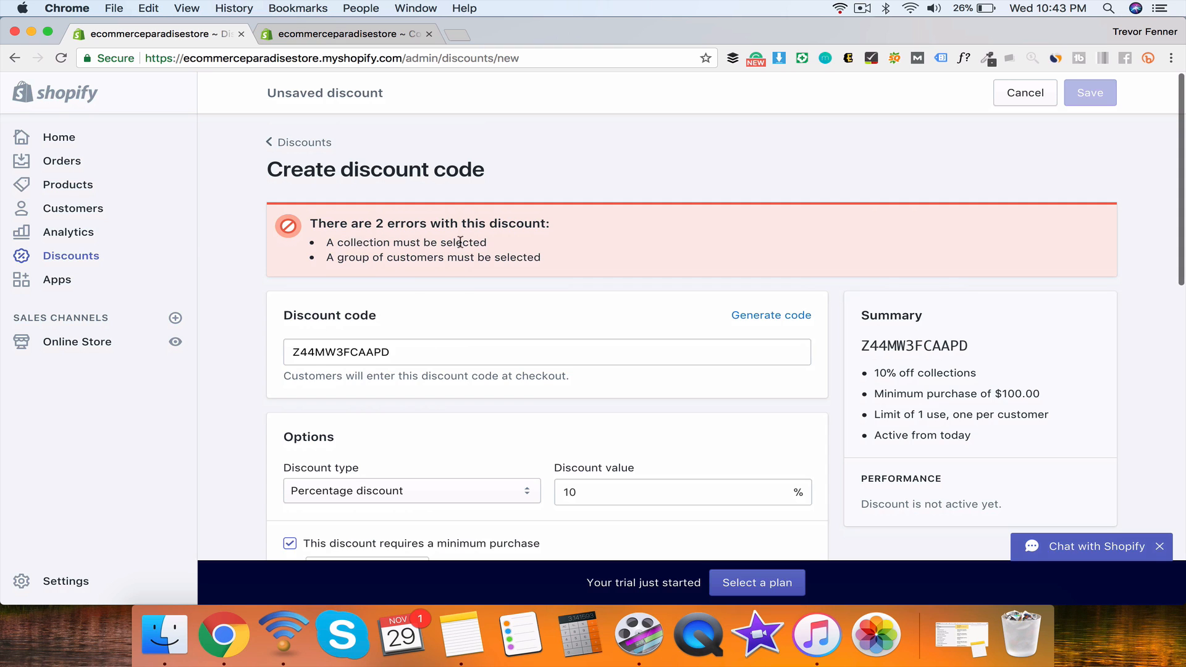
{"action": "scroll", "coordinate": [468, 291], "scroll_direction": "down", "scroll_amount": 5}
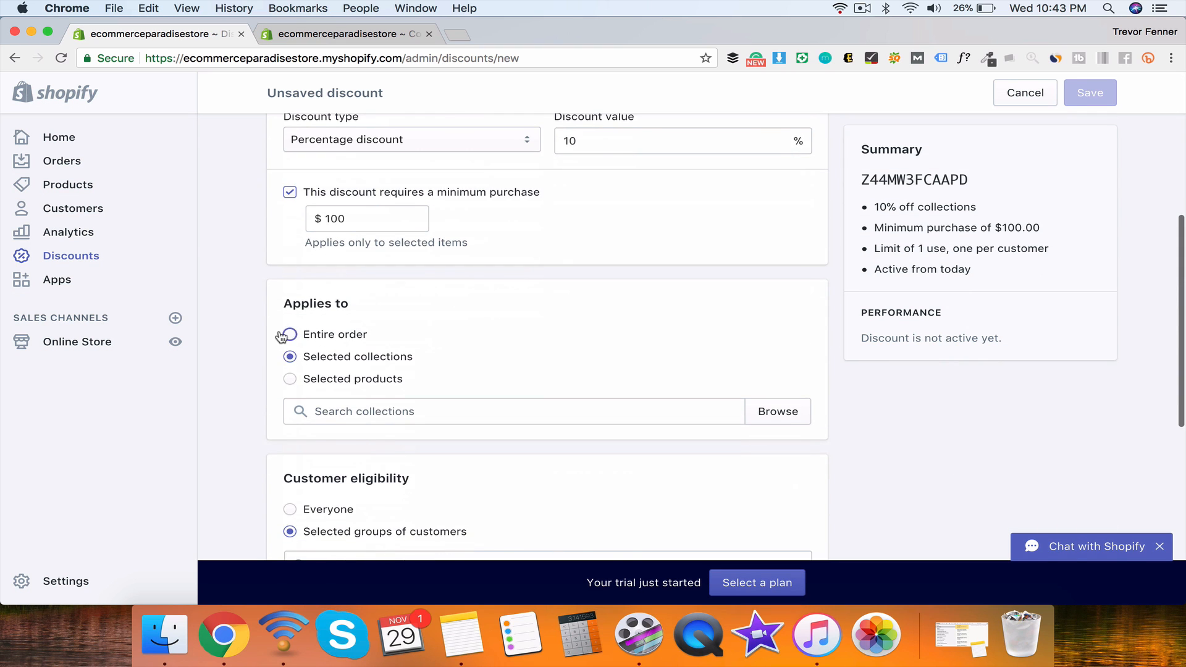
{"action": "left_click", "coordinate": [289, 334]}
{"action": "scroll", "coordinate": [554, 286], "scroll_direction": "up", "scroll_amount": 5}
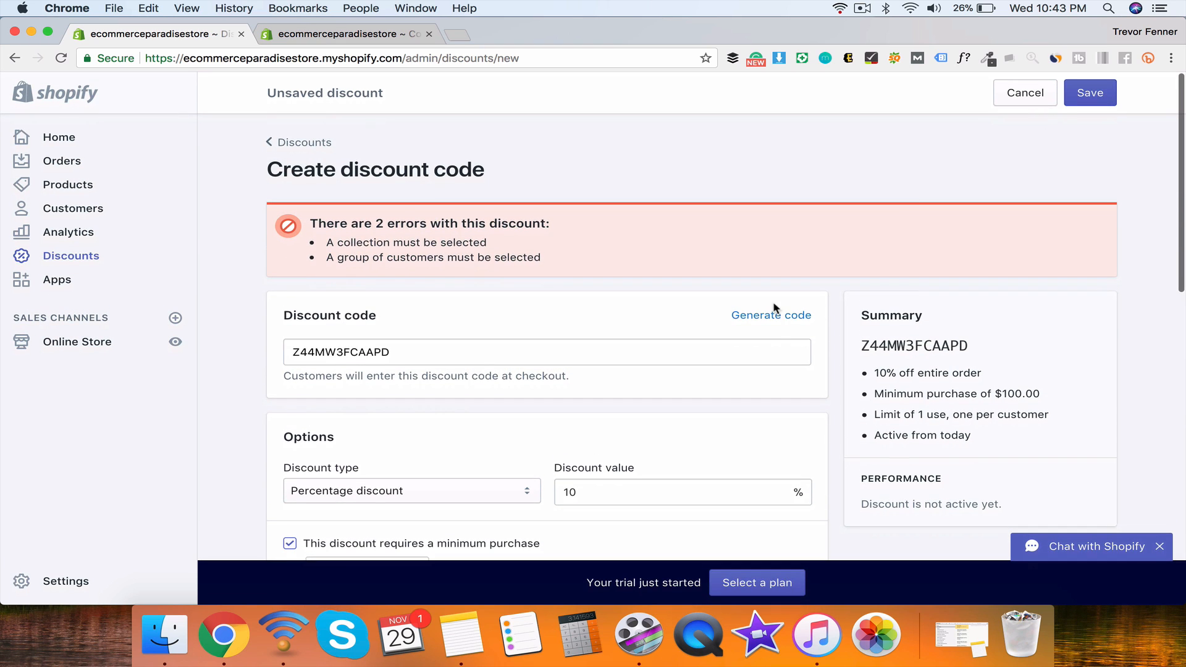
{"action": "scroll", "coordinate": [636, 320], "scroll_direction": "down", "scroll_amount": 5}
{"action": "left_click", "coordinate": [328, 363]}
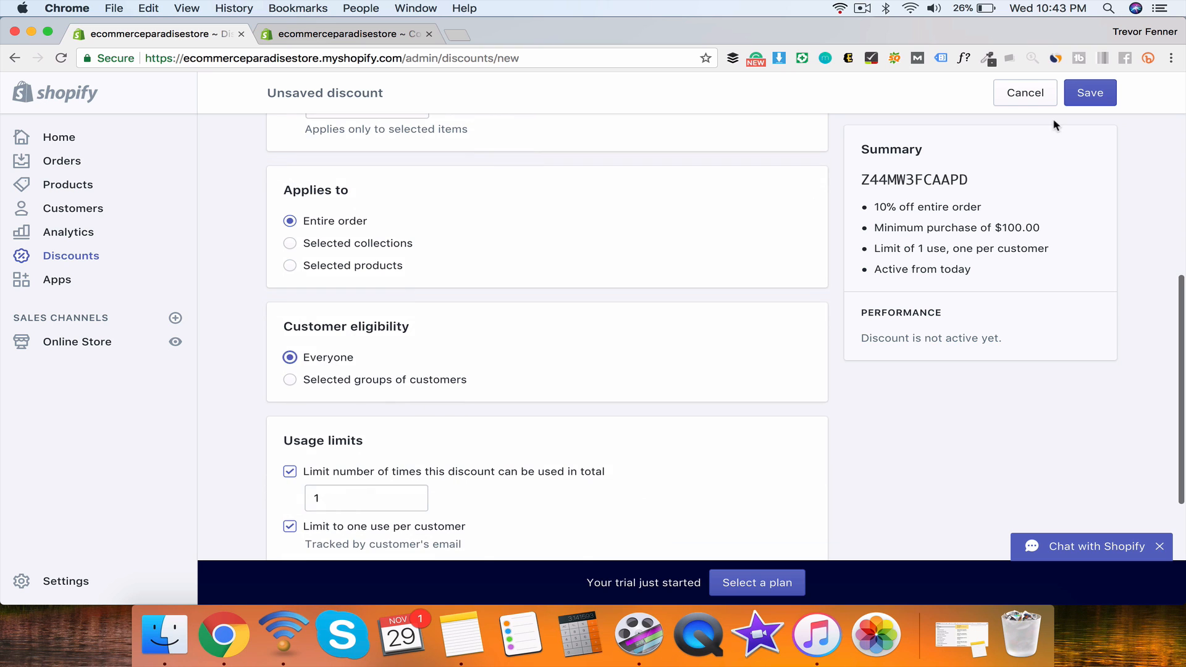
{"action": "left_click", "coordinate": [1109, 96]}
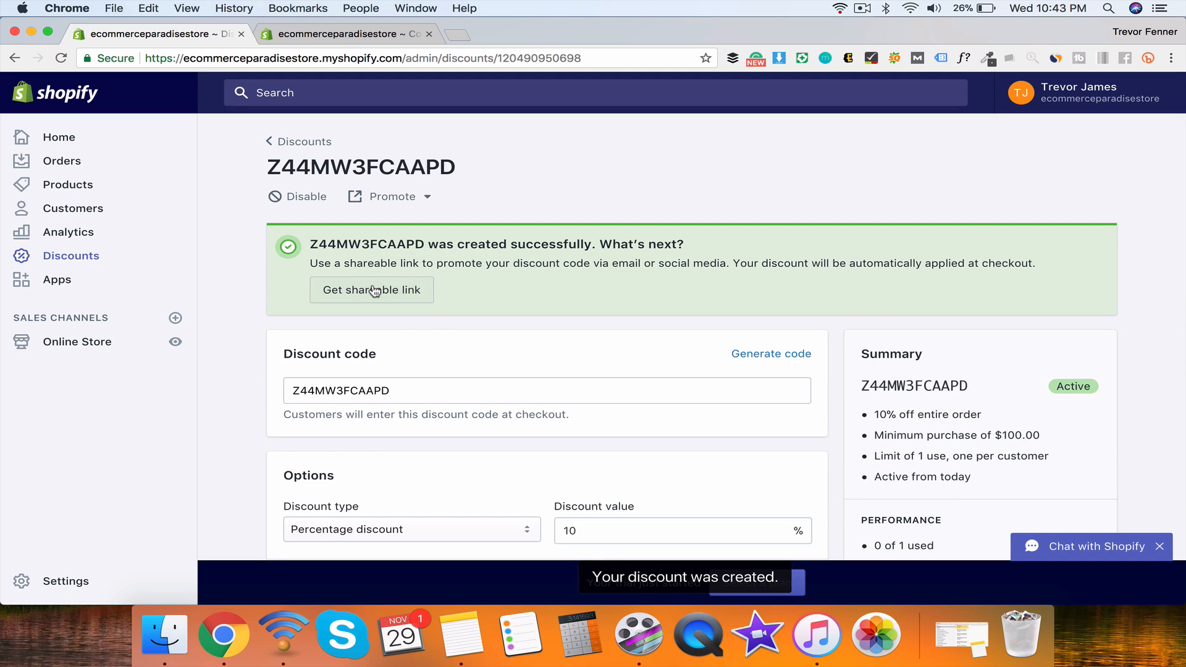
{"action": "left_click", "coordinate": [374, 290]}
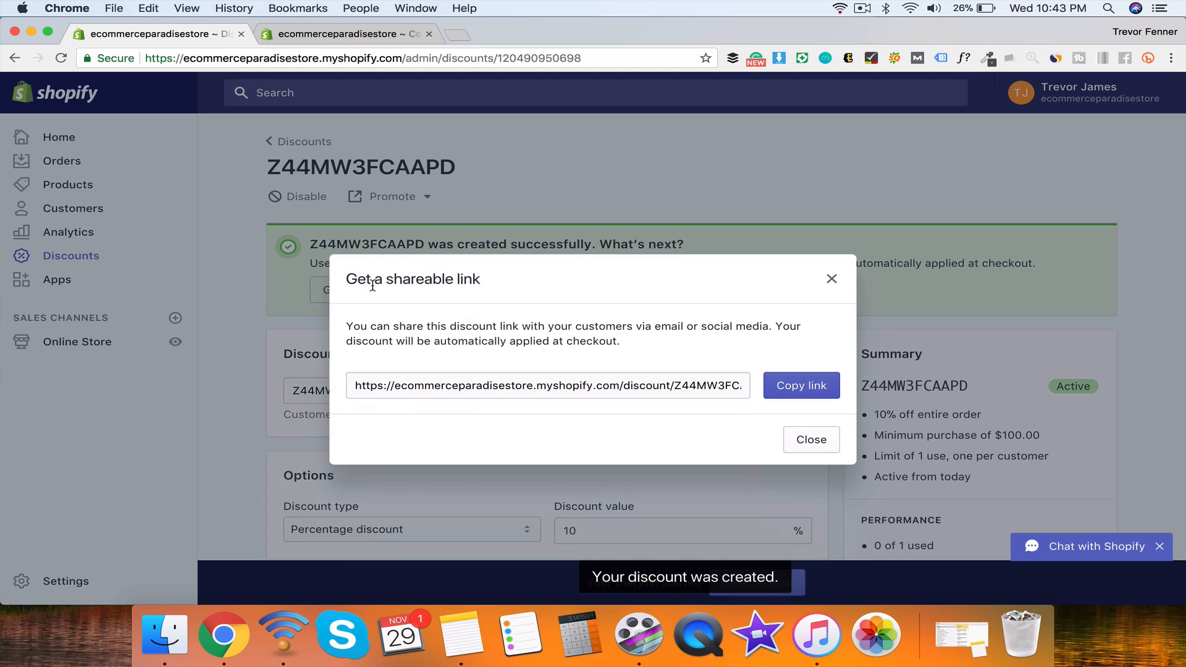
{"action": "left_click", "coordinate": [634, 388]}
{"action": "triple_click", "coordinate": [712, 383]}
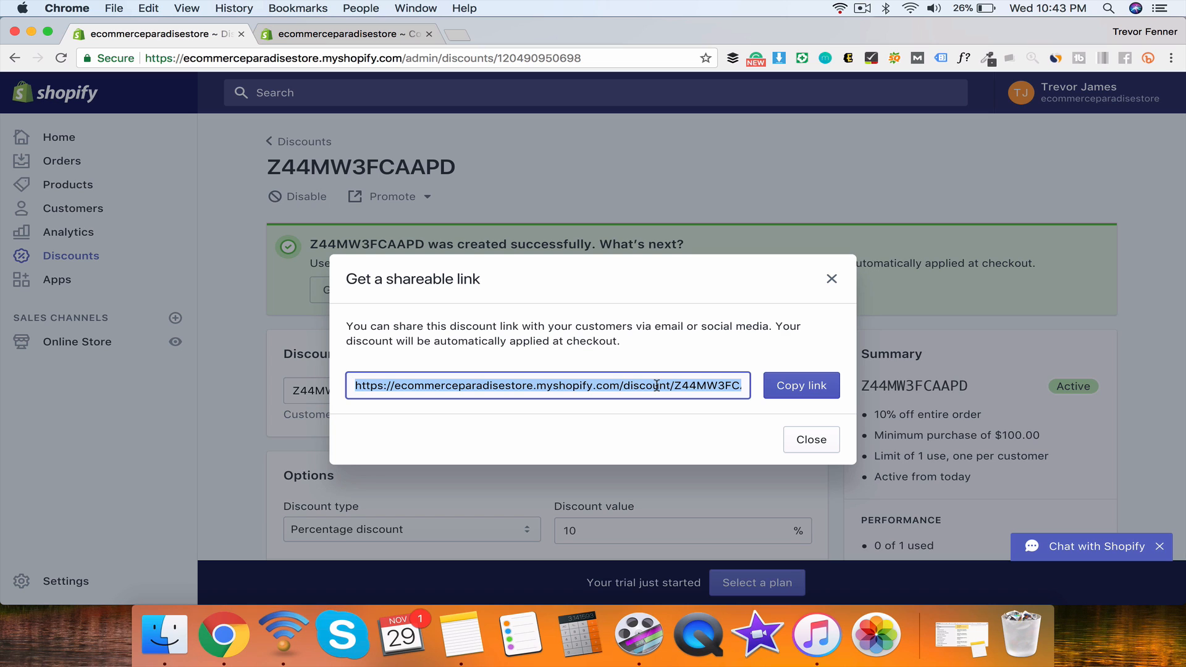
{"action": "left_click", "coordinate": [700, 383]}
{"action": "triple_click", "coordinate": [686, 383]}
{"action": "key", "text": "super+c"}
{"action": "left_click", "coordinate": [458, 35]}
{"action": "key", "text": "super+v"}
{"action": "key", "text": "Return"}
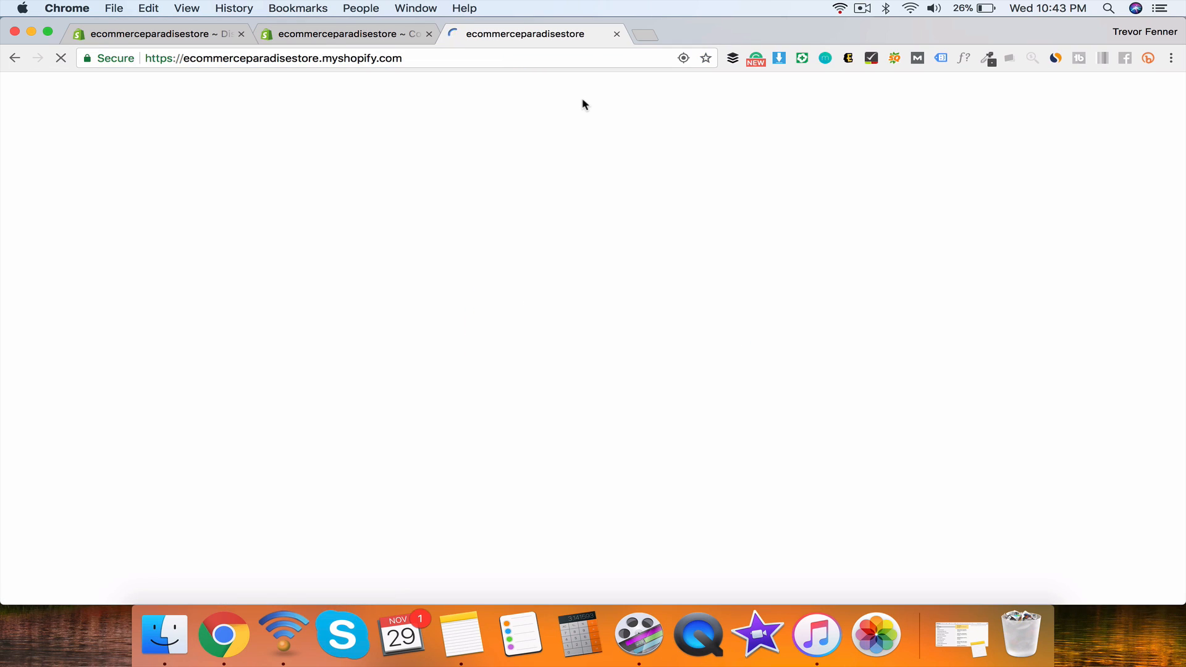
{"action": "scroll", "coordinate": [711, 399], "scroll_direction": "down", "scroll_amount": 10}
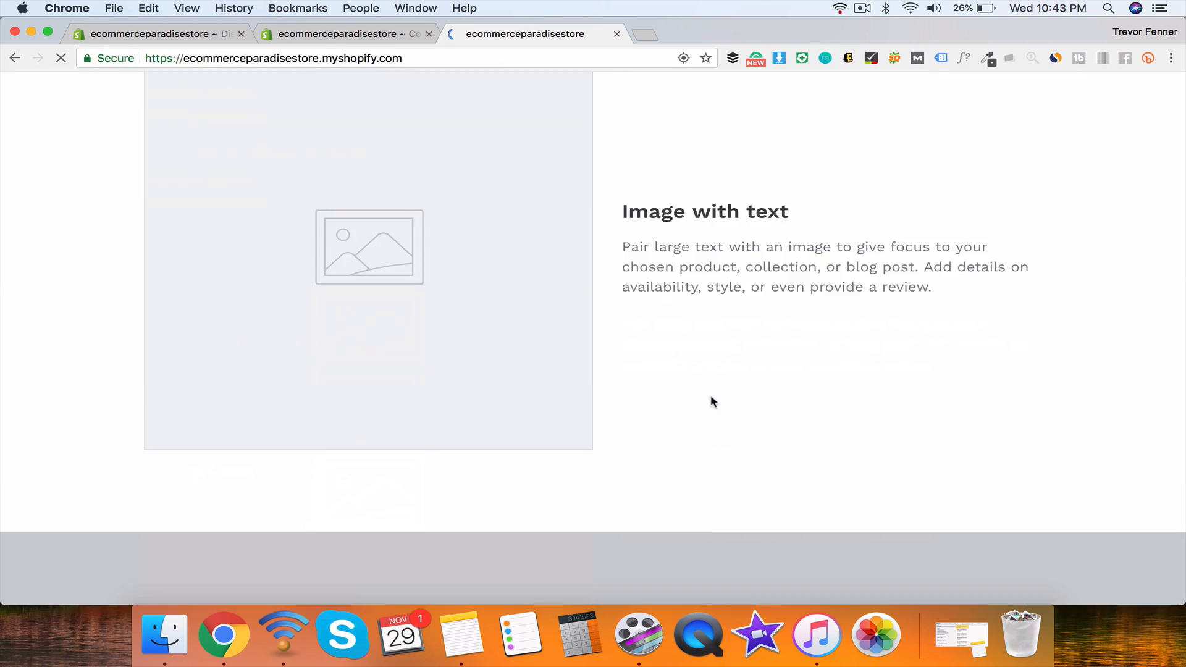
{"action": "key", "text": "super+w"}
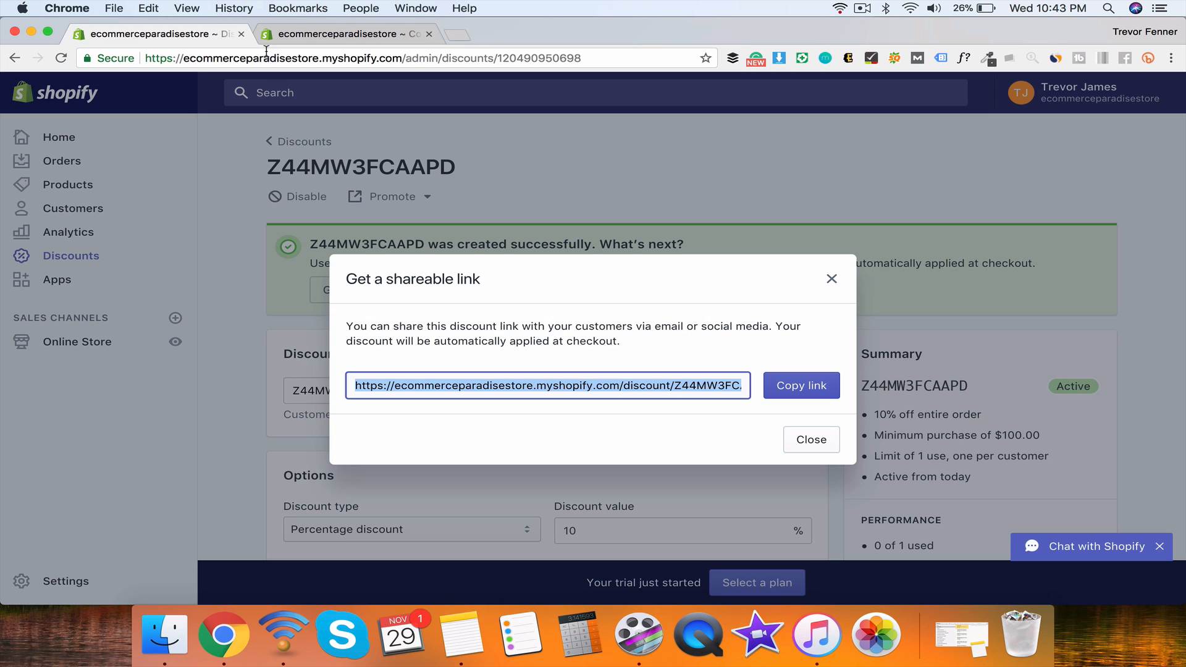
{"action": "left_click", "coordinate": [831, 278]}
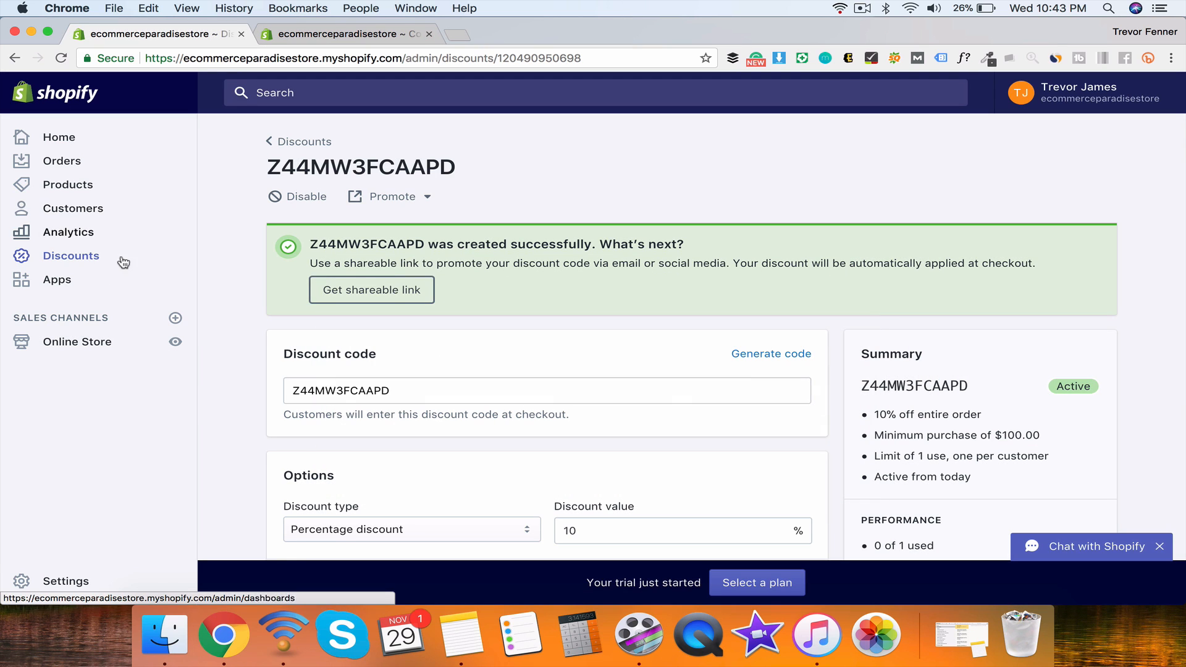
Step: Open the Shopify App Store and the Product Reviews listing in new tabs, then browse the Apps page
{"action": "left_click", "coordinate": [62, 283]}
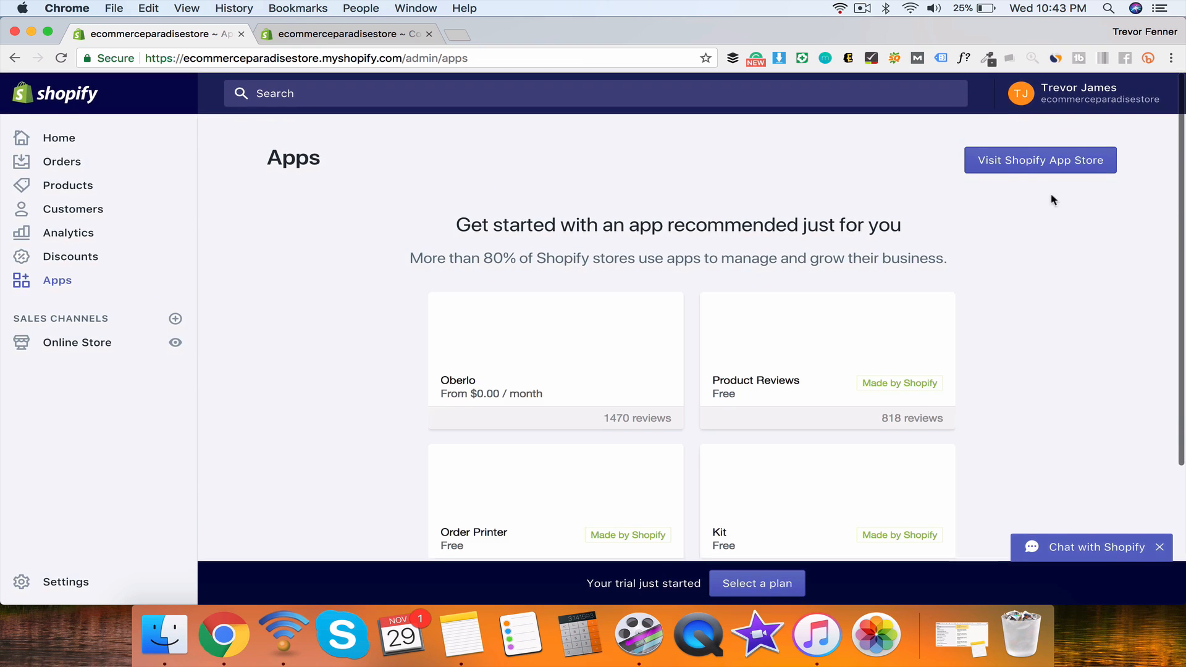
{"action": "left_click", "coordinate": [1046, 167]}
{"action": "left_click", "coordinate": [154, 33]}
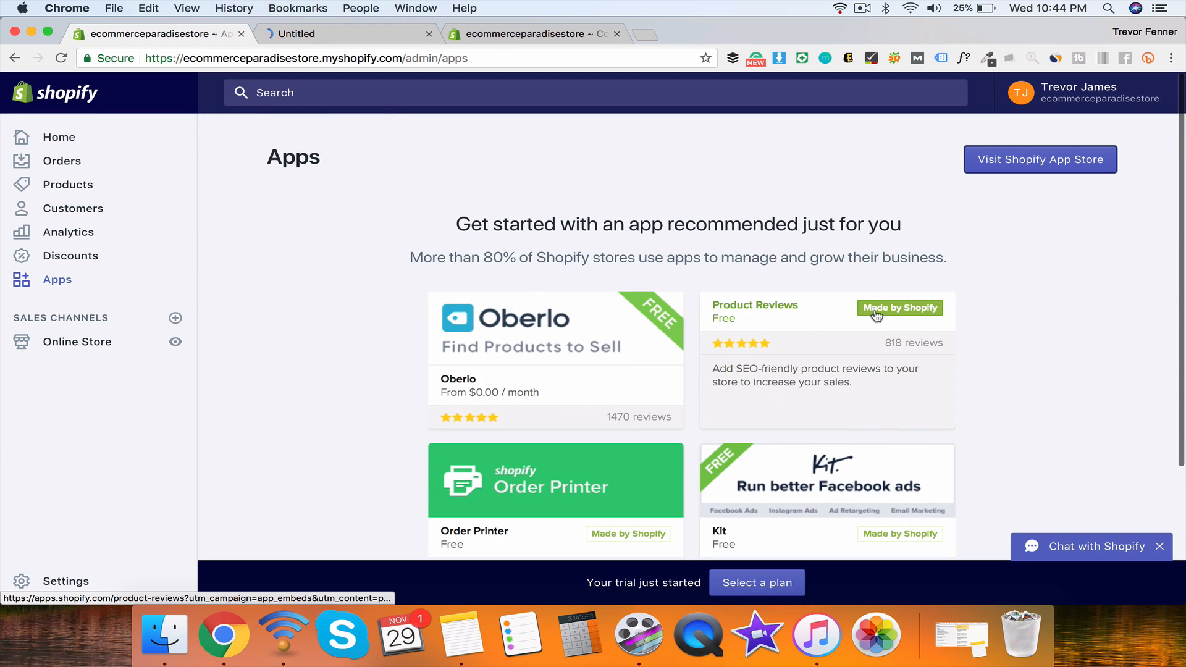
{"action": "left_click", "coordinate": [772, 348]}
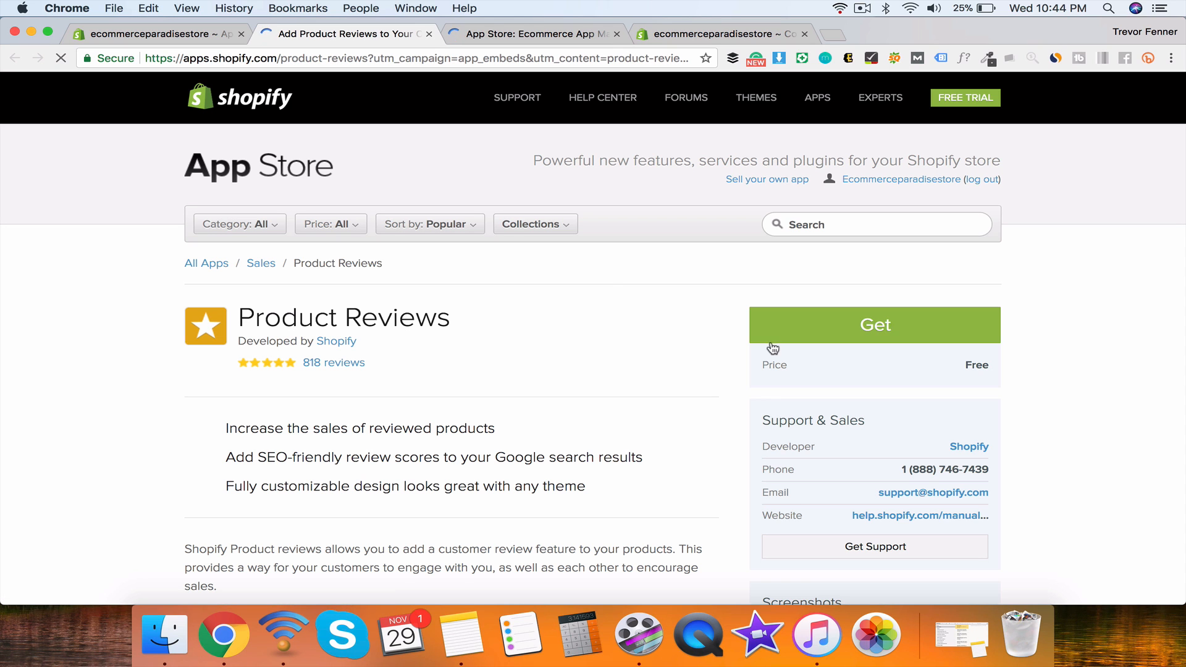
{"action": "left_click", "coordinate": [836, 321]}
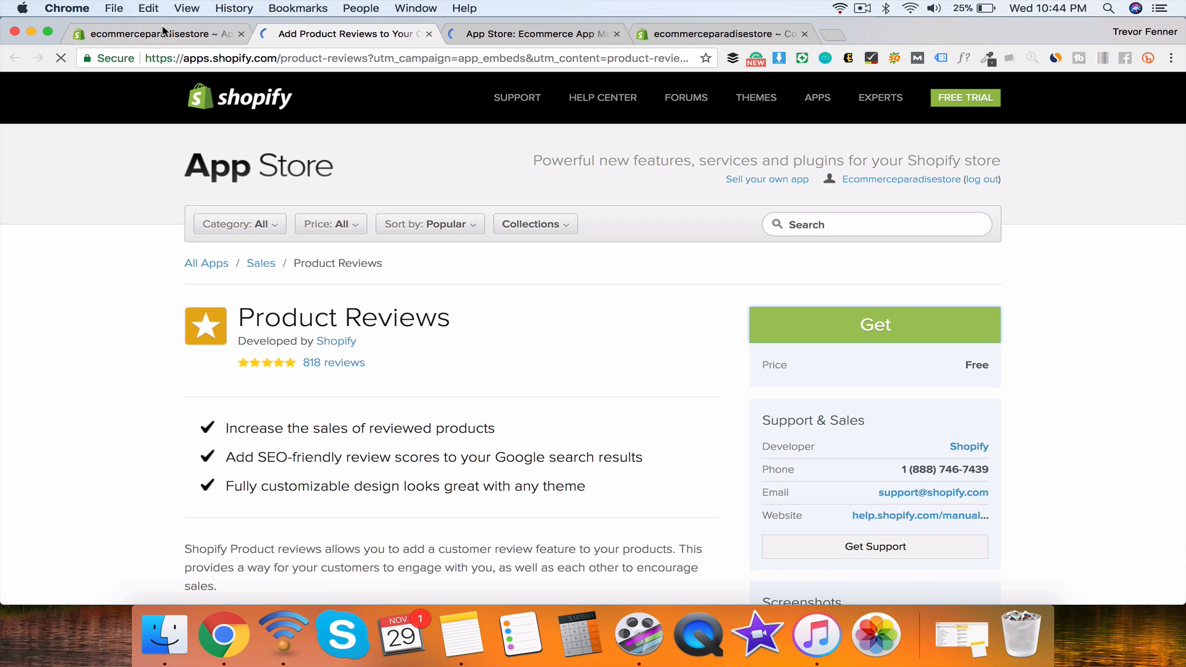
{"action": "left_click", "coordinate": [162, 34]}
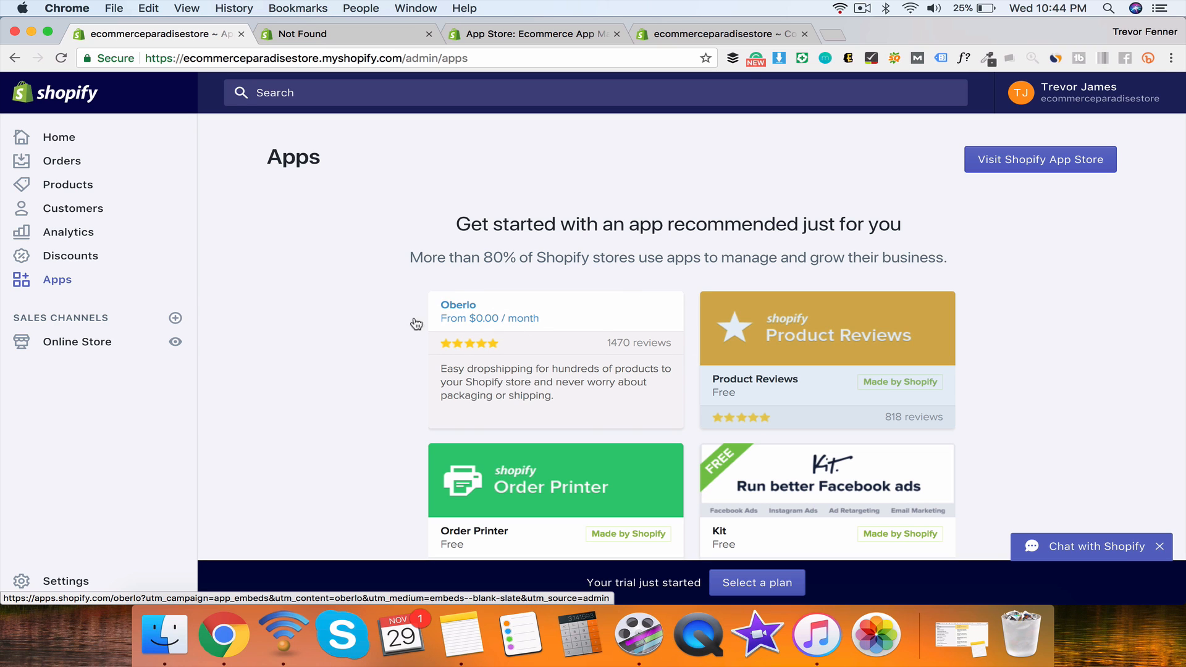
{"action": "scroll", "coordinate": [371, 330], "scroll_direction": "down", "scroll_amount": 3}
{"action": "scroll", "coordinate": [338, 333], "scroll_direction": "down", "scroll_amount": 1}
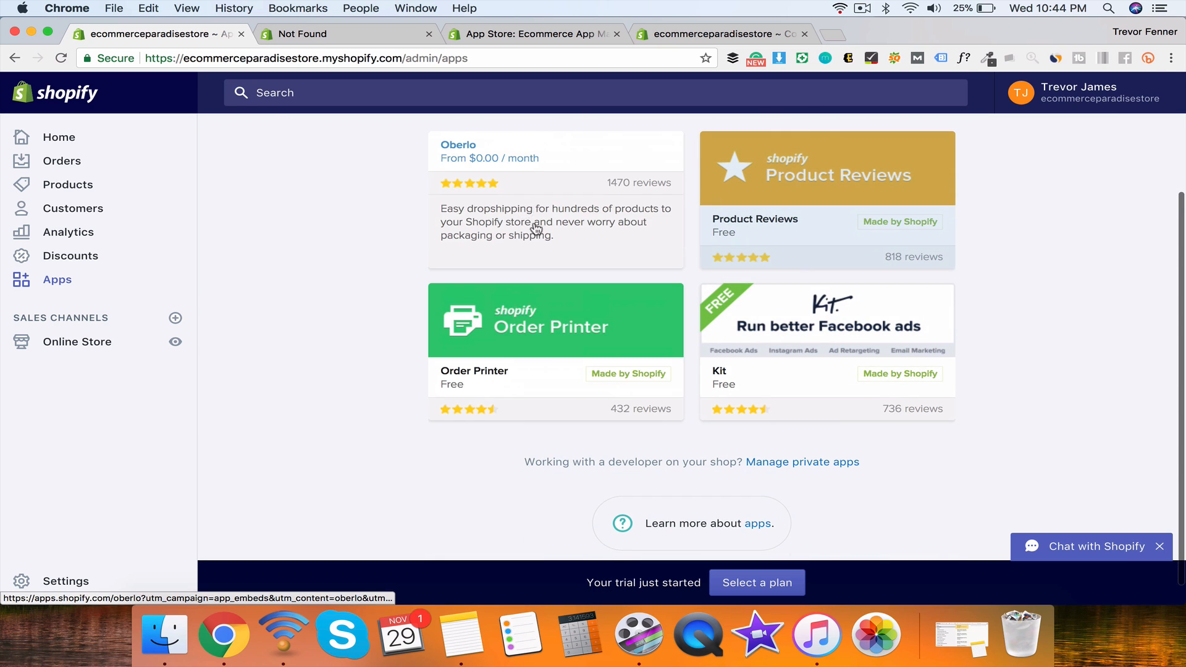
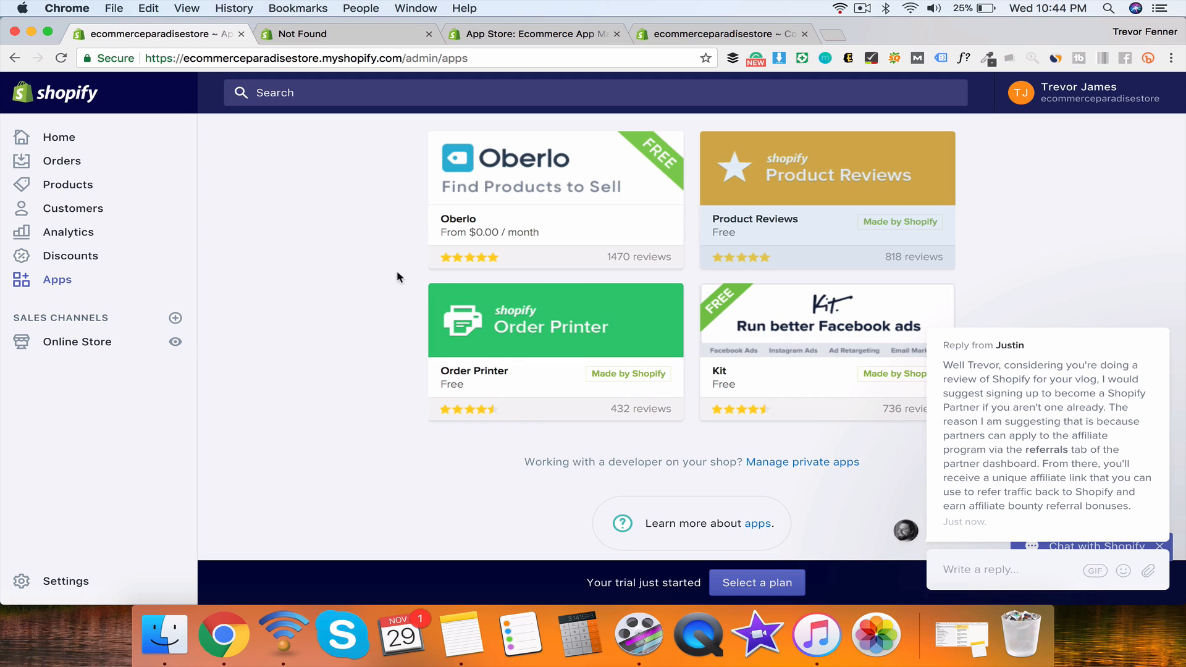
Step: Close the Not Found tab and pick Marketing from the App Store's Category dropdown
{"action": "left_click", "coordinate": [398, 39]}
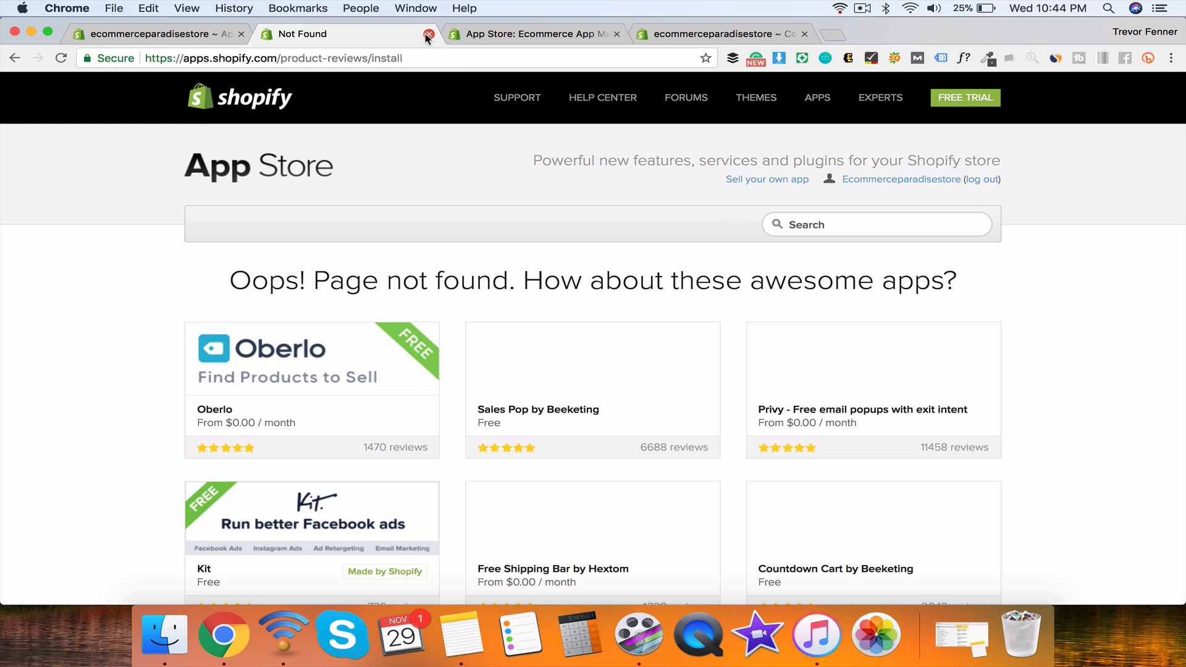
{"action": "left_click", "coordinate": [427, 35]}
{"action": "left_click", "coordinate": [399, 39]}
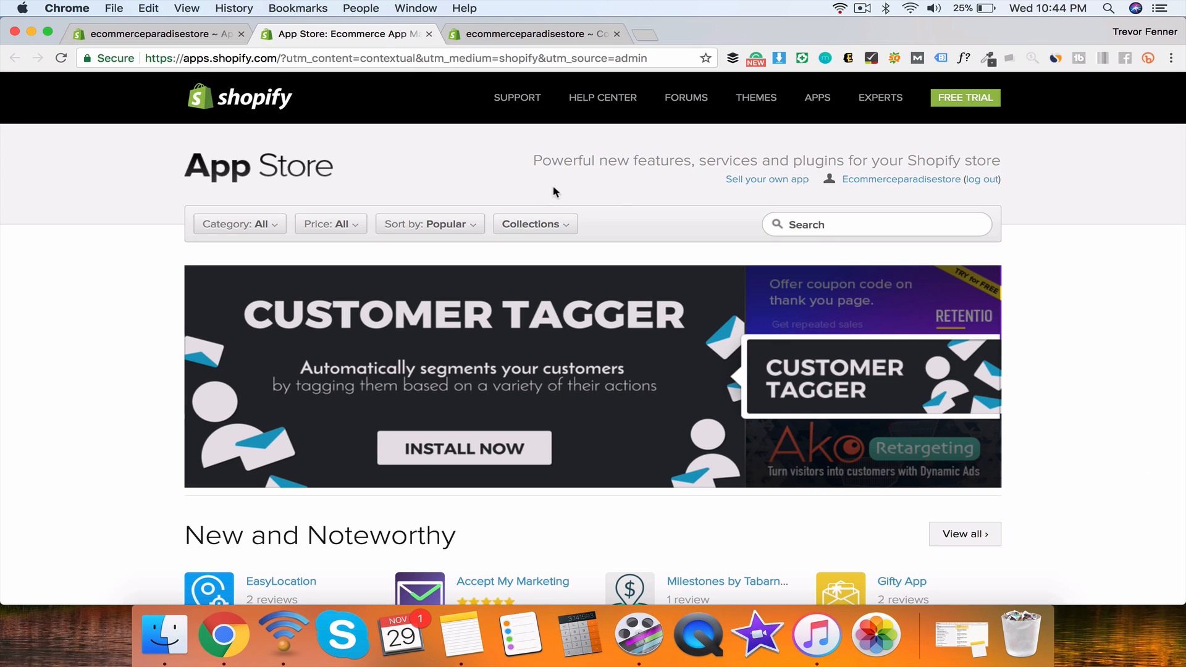
{"action": "scroll", "coordinate": [1144, 380], "scroll_direction": "down", "scroll_amount": 5}
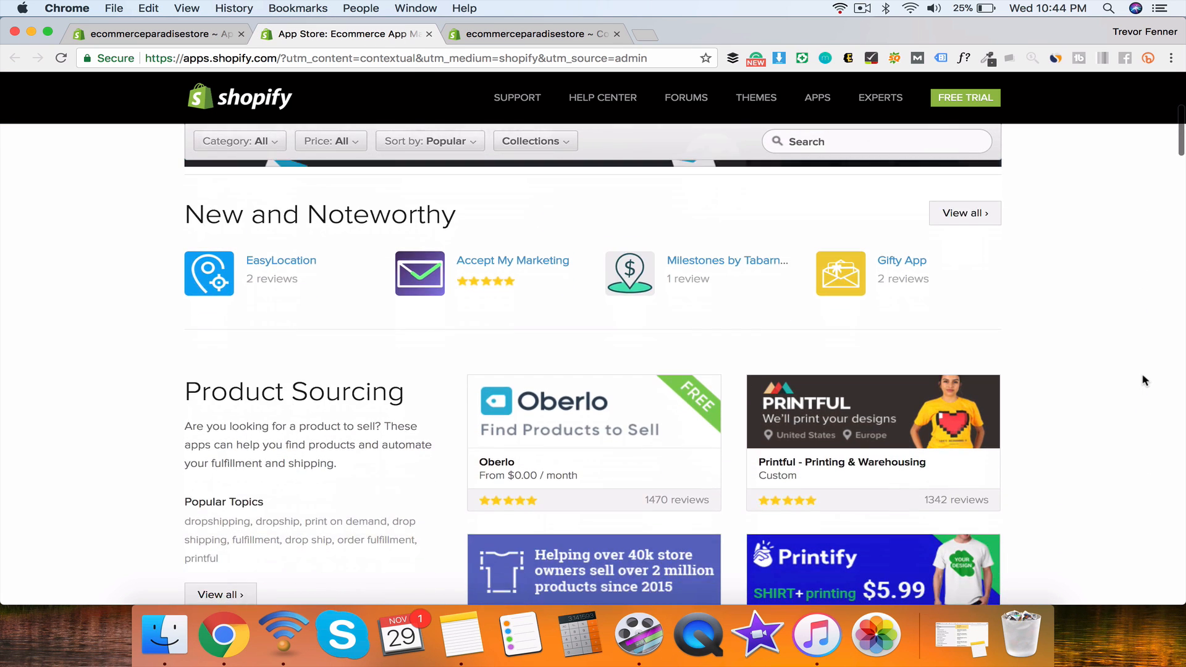
{"action": "scroll", "coordinate": [1144, 380], "scroll_direction": "up", "scroll_amount": 5}
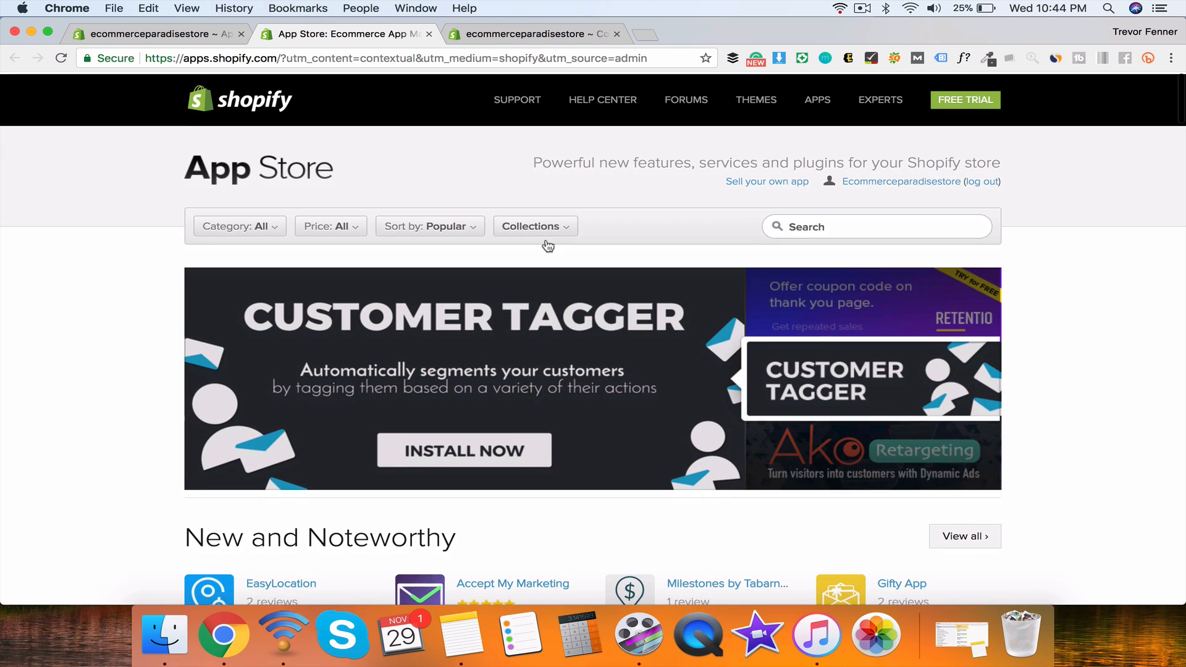
{"action": "mouse_move", "coordinate": [267, 231]}
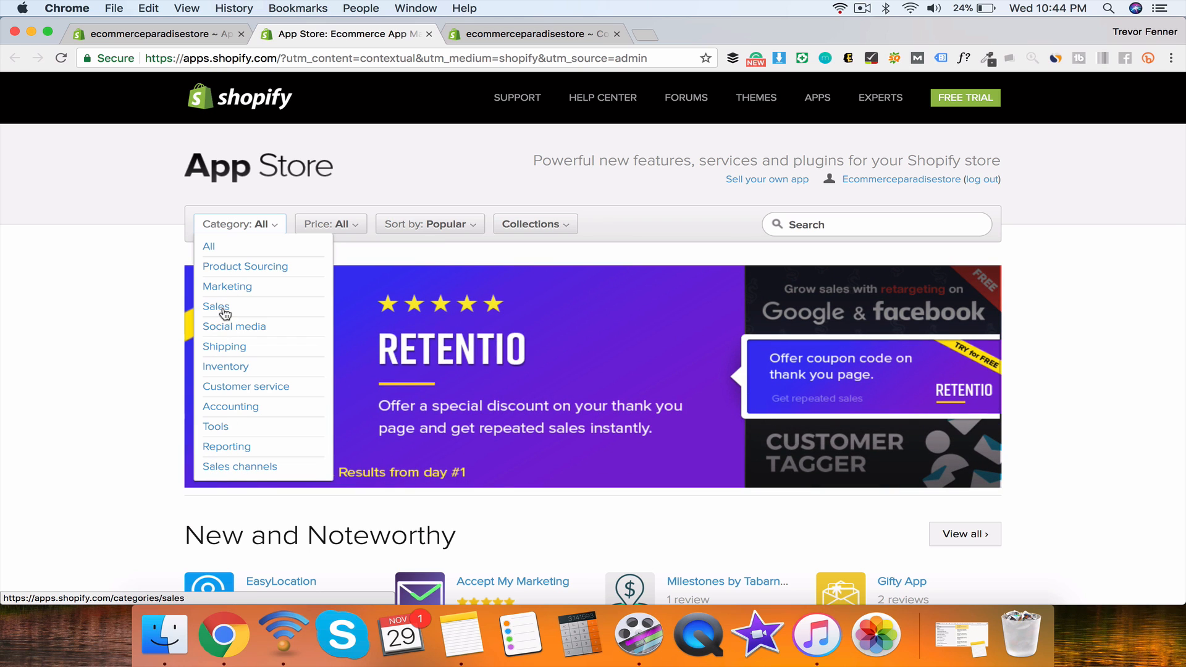
{"action": "left_click", "coordinate": [232, 290]}
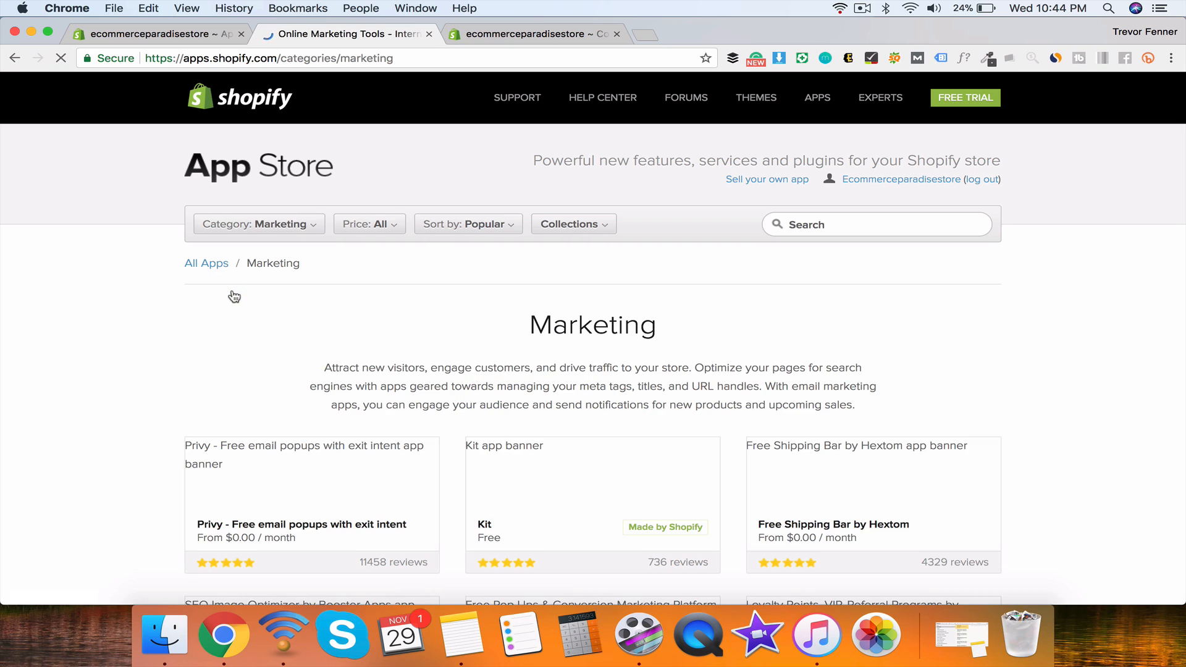
{"action": "scroll", "coordinate": [127, 433], "scroll_direction": "down", "scroll_amount": 4}
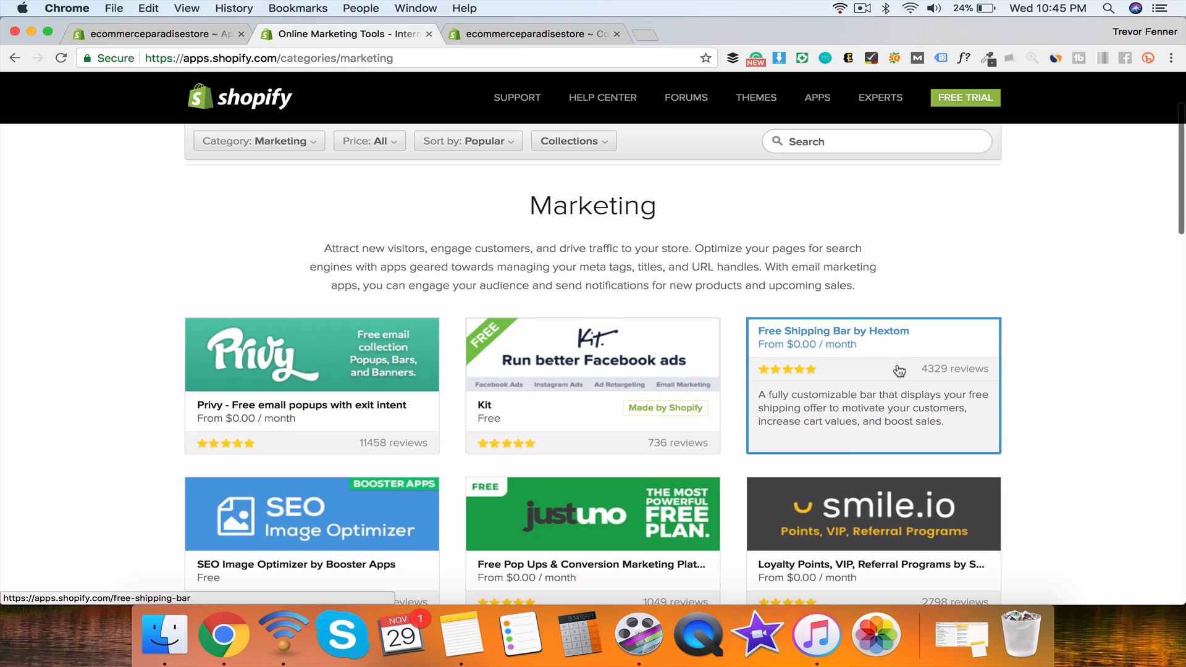
{"action": "scroll", "coordinate": [1002, 369], "scroll_direction": "down", "scroll_amount": 5}
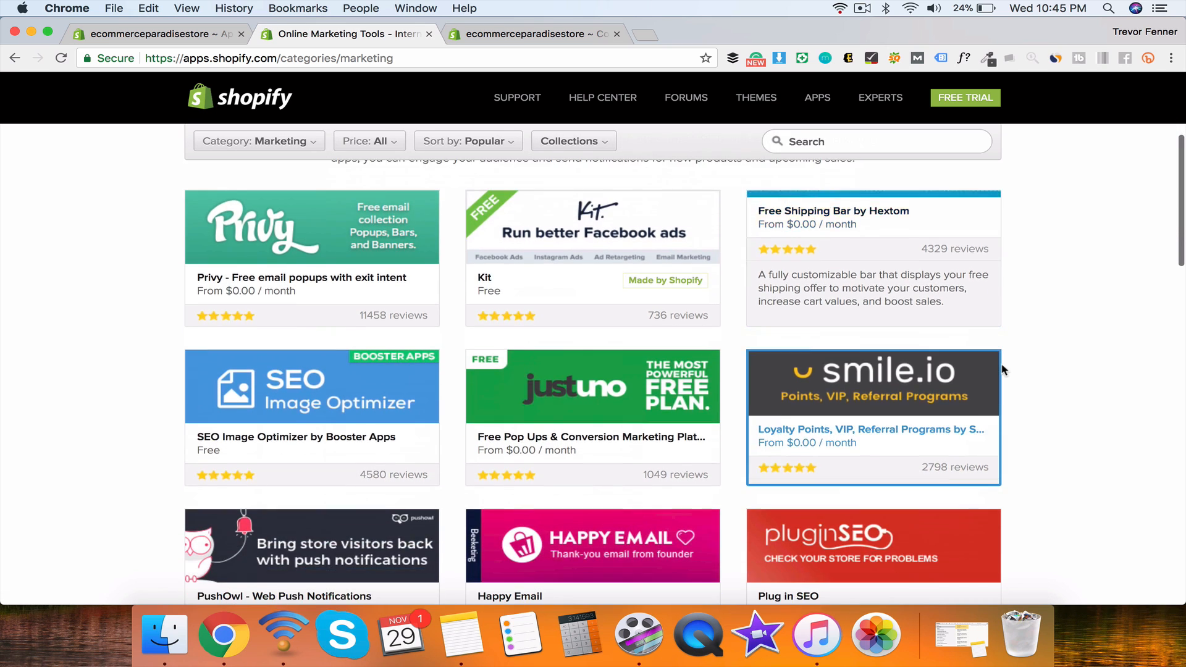
{"action": "scroll", "coordinate": [1003, 370], "scroll_direction": "down", "scroll_amount": 1}
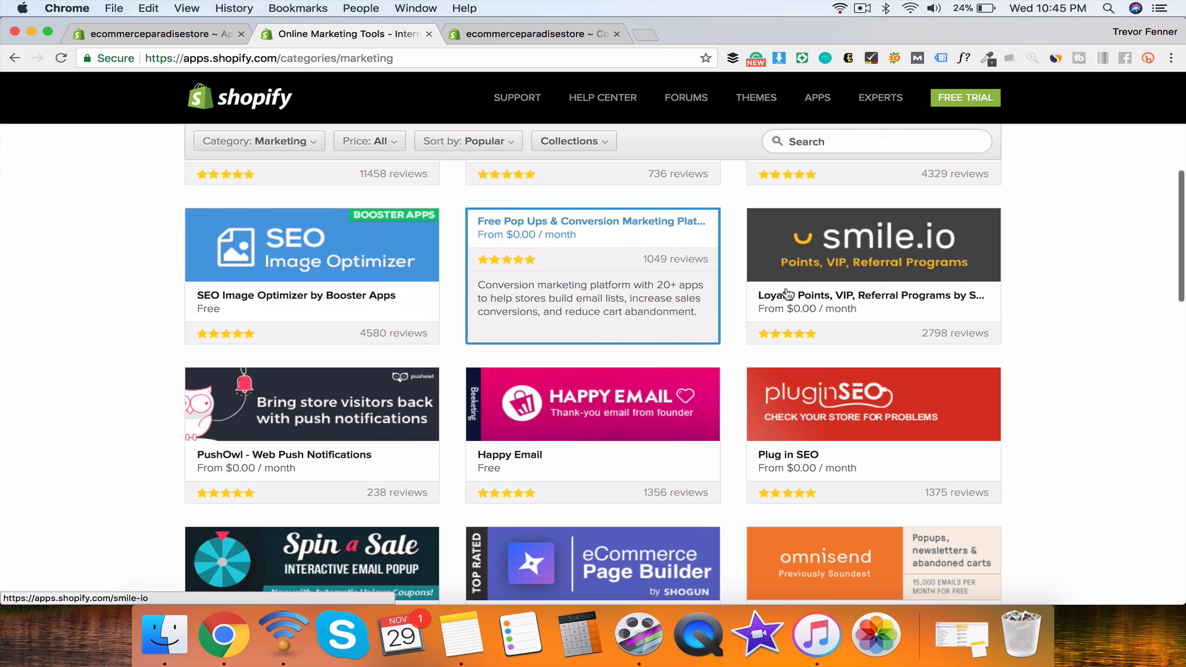
{"action": "scroll", "coordinate": [865, 339], "scroll_direction": "down", "scroll_amount": 4}
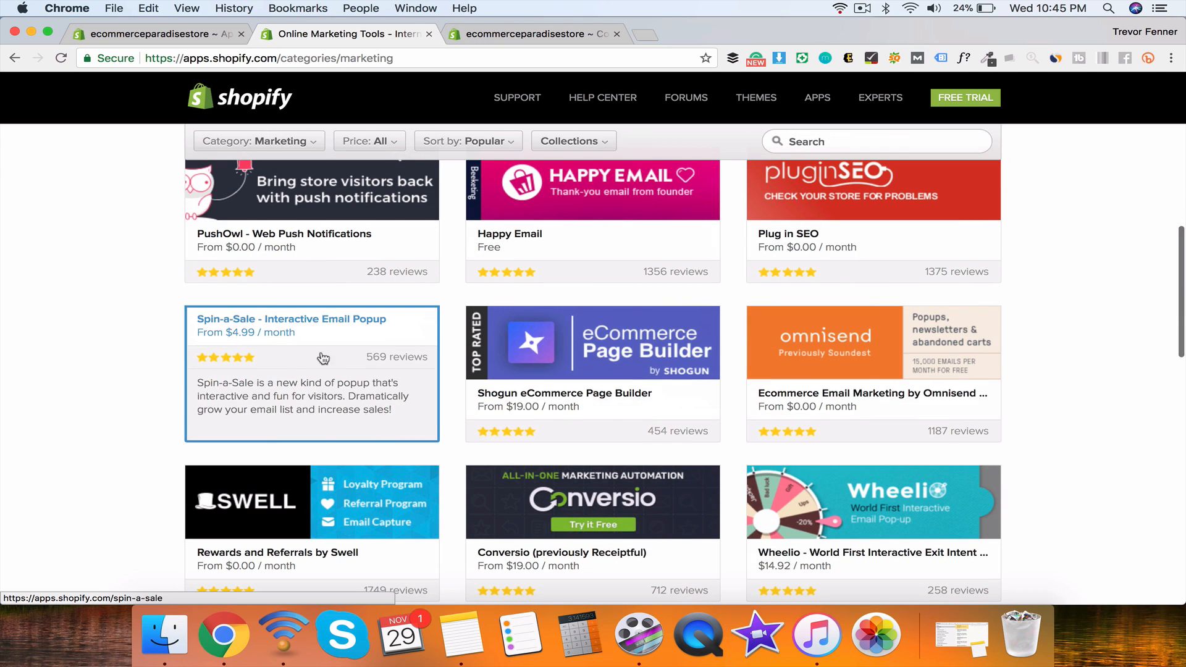
{"action": "scroll", "coordinate": [139, 386], "scroll_direction": "down", "scroll_amount": 2}
{"action": "scroll", "coordinate": [139, 386], "scroll_direction": "down", "scroll_amount": 1}
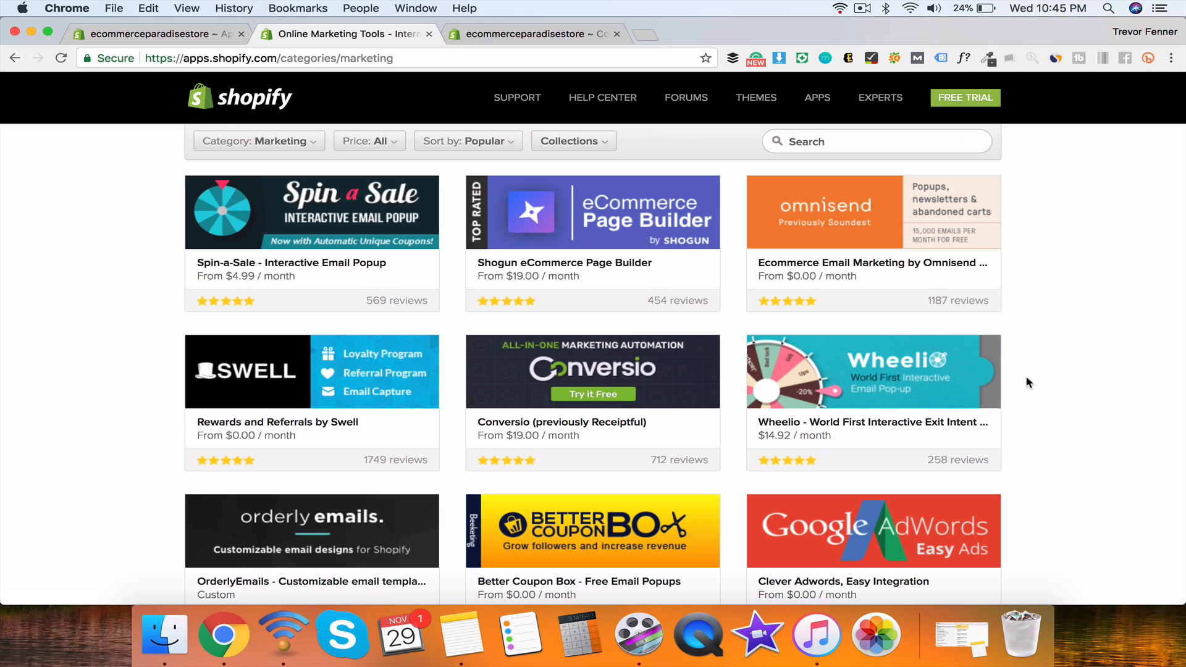
{"action": "scroll", "coordinate": [1029, 384], "scroll_direction": "down", "scroll_amount": 5}
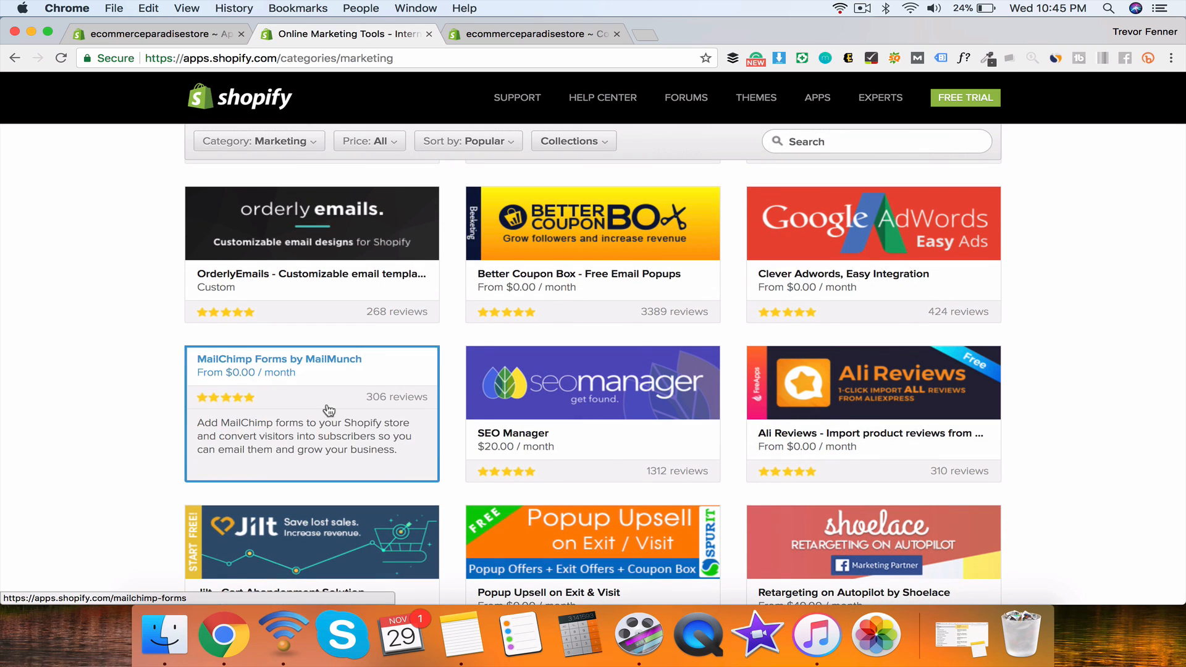
{"action": "scroll", "coordinate": [619, 432], "scroll_direction": "down", "scroll_amount": 4}
{"action": "scroll", "coordinate": [620, 431], "scroll_direction": "up", "scroll_amount": 15}
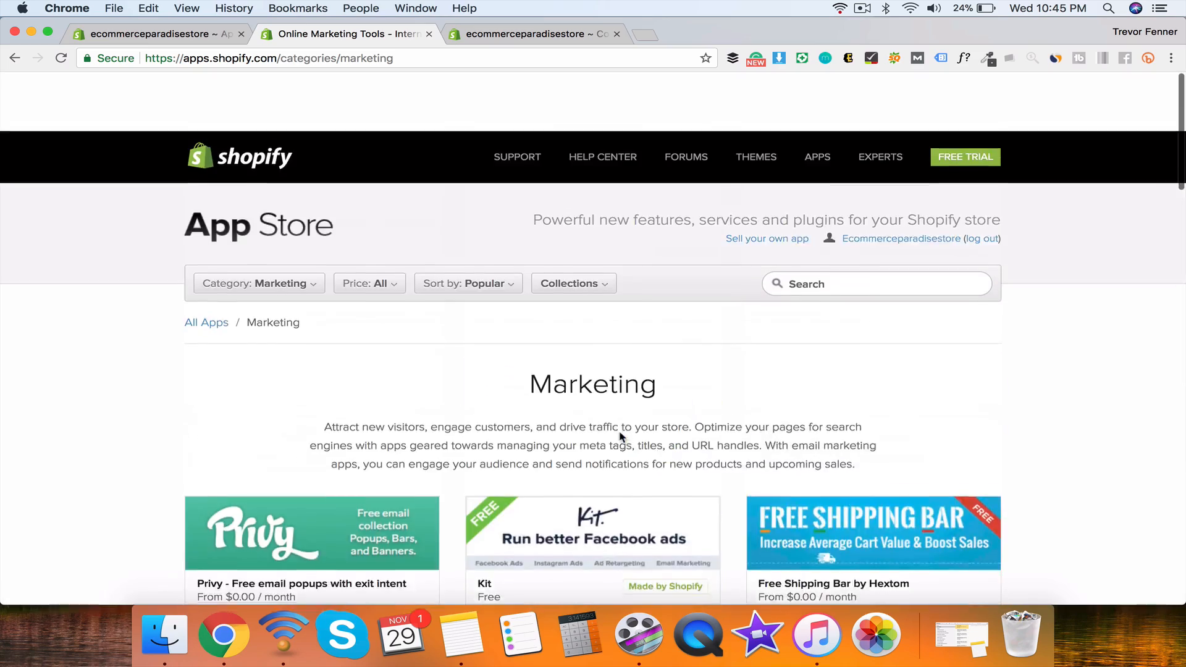
{"action": "scroll", "coordinate": [620, 432], "scroll_direction": "down", "scroll_amount": 18}
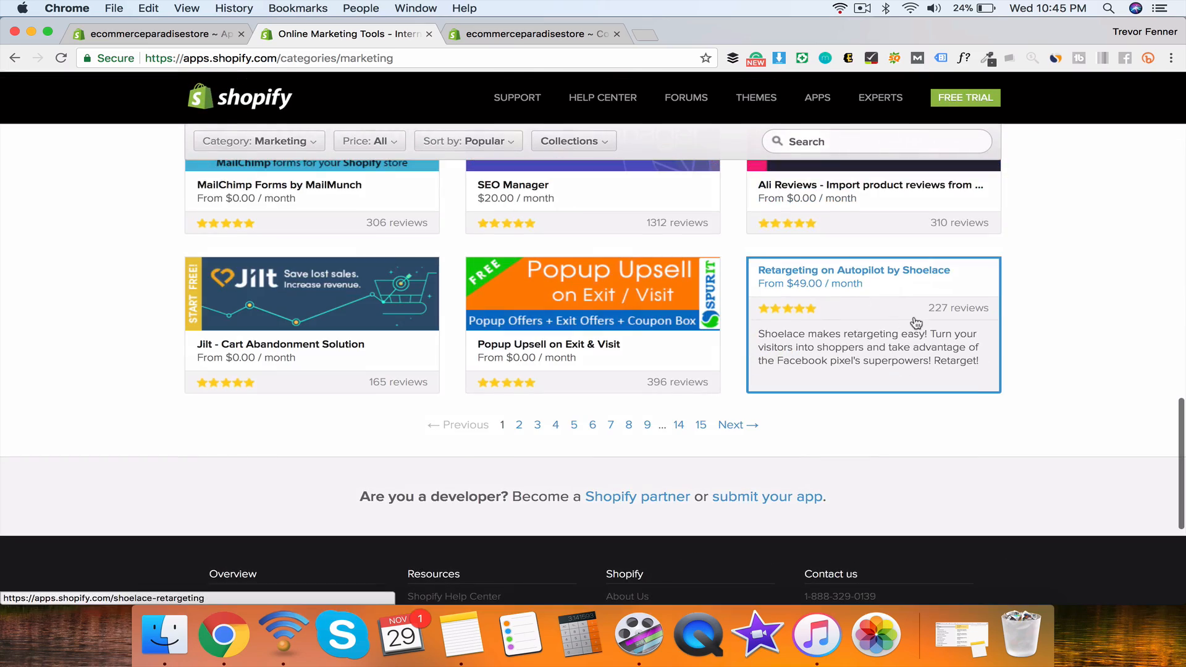
{"action": "scroll", "coordinate": [908, 303], "scroll_direction": "up", "scroll_amount": 10}
{"action": "left_click", "coordinate": [258, 224]}
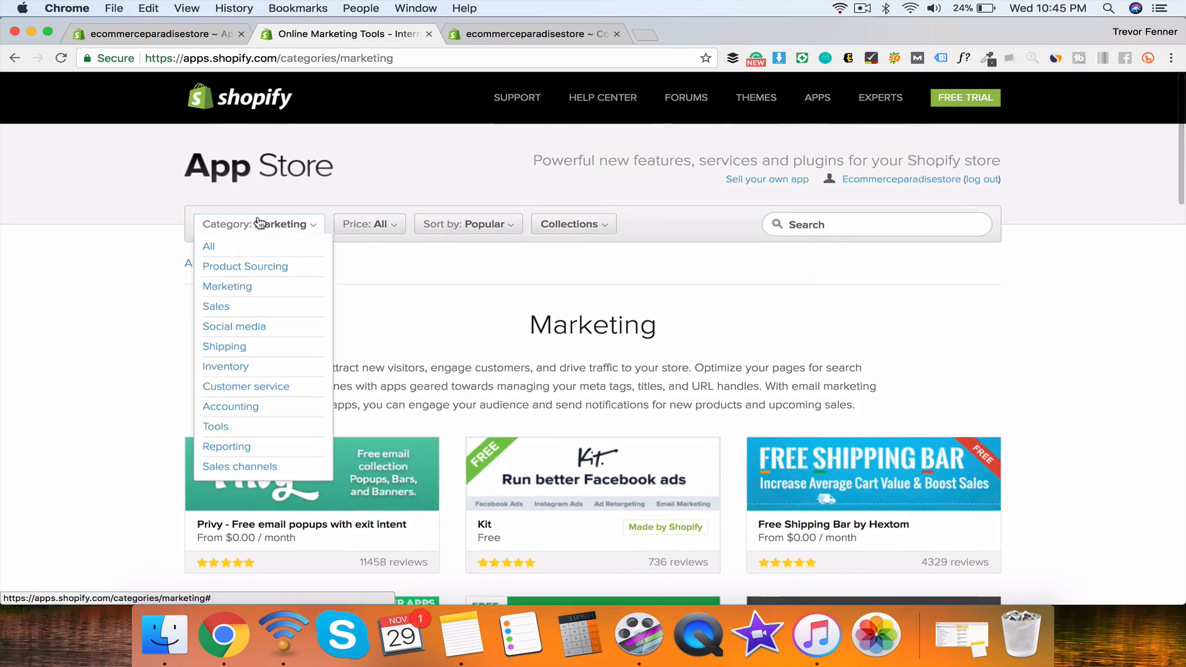
{"action": "left_click", "coordinate": [370, 224]}
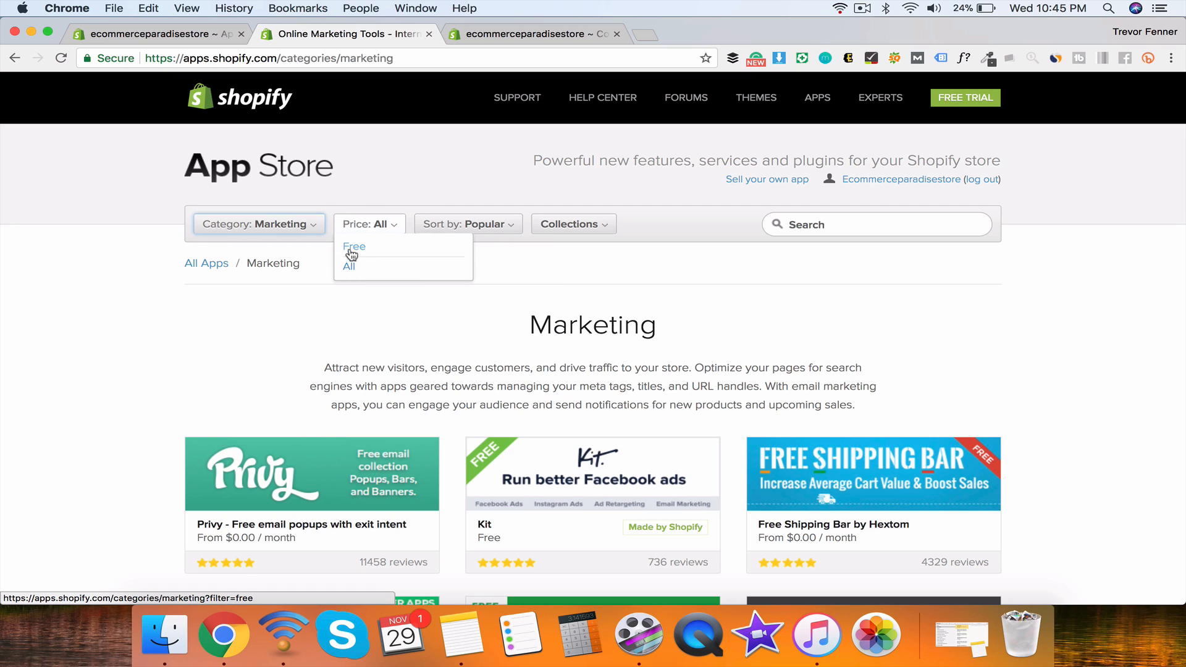
Step: Filter the App Store to Category All and Price Free
{"action": "left_click", "coordinate": [228, 250]}
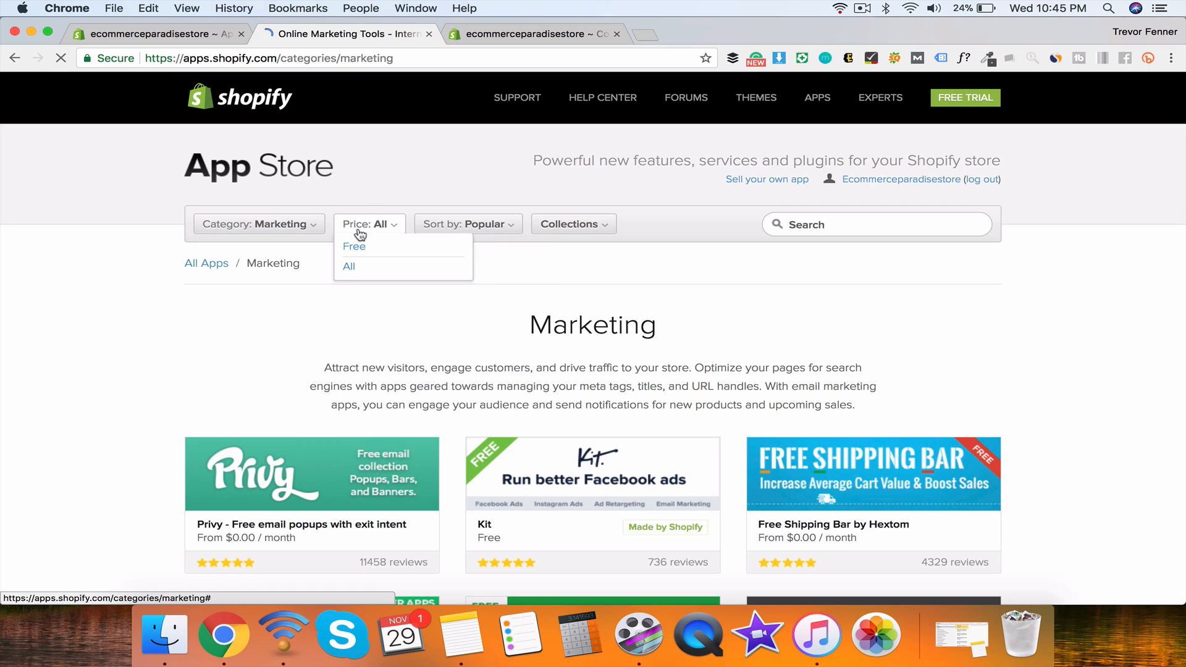
{"action": "left_click", "coordinate": [340, 253]}
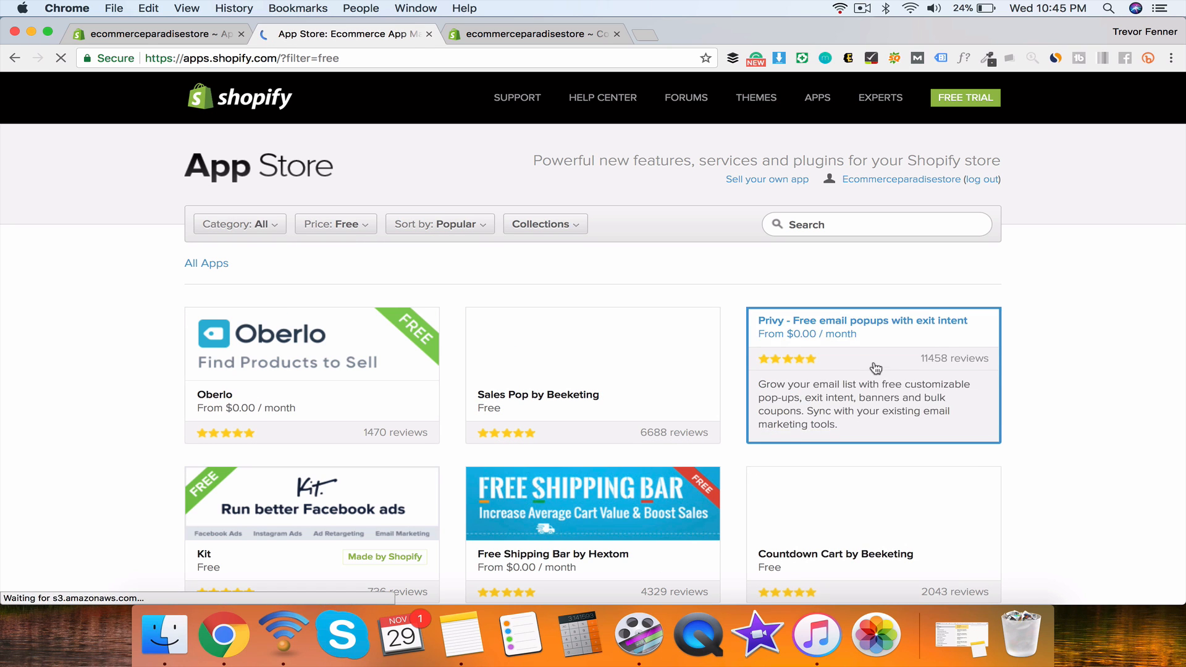
{"action": "scroll", "coordinate": [874, 368], "scroll_direction": "down", "scroll_amount": 5}
{"action": "scroll", "coordinate": [876, 369], "scroll_direction": "down", "scroll_amount": 2}
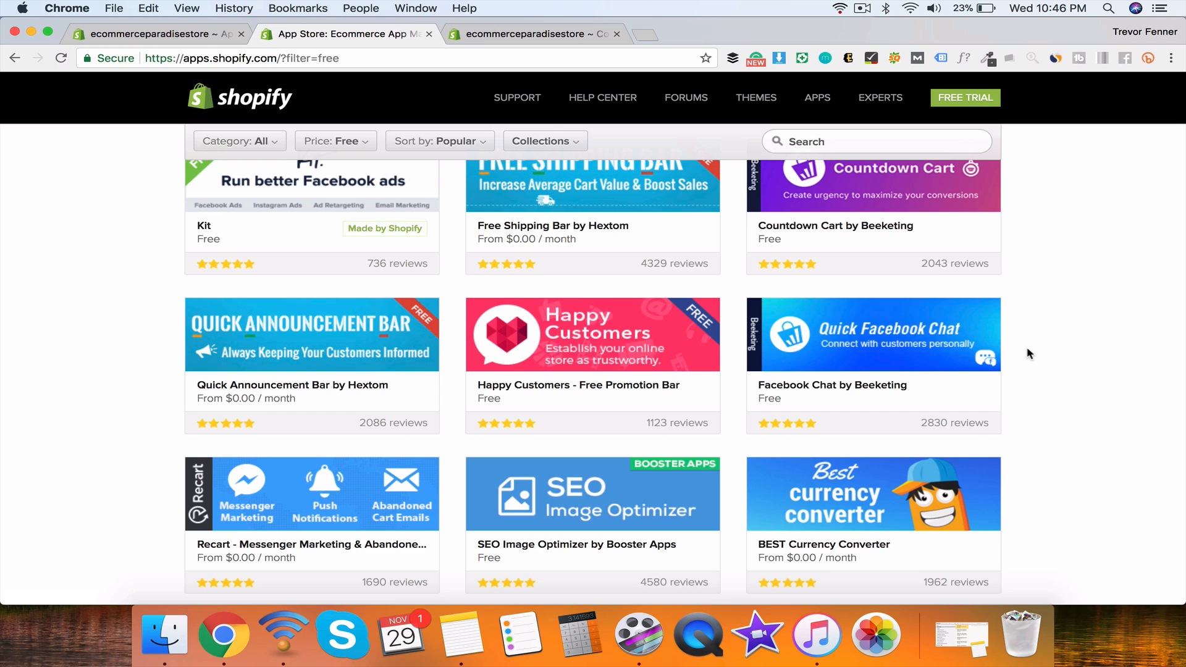
Step: Scroll through the free app listings led by Oberlo, Sales Pop and Privy
{"action": "scroll", "coordinate": [1029, 353], "scroll_direction": "down", "scroll_amount": 4}
{"action": "scroll", "coordinate": [1029, 353], "scroll_direction": "down", "scroll_amount": 5}
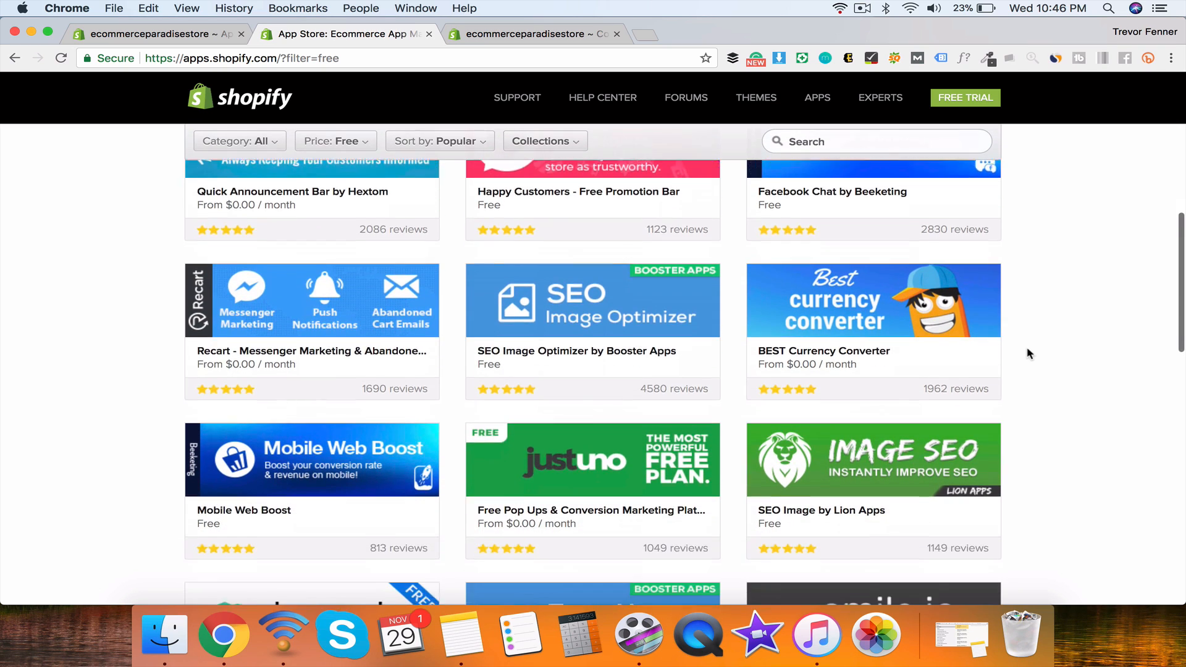
{"action": "scroll", "coordinate": [1028, 354], "scroll_direction": "up", "scroll_amount": 4}
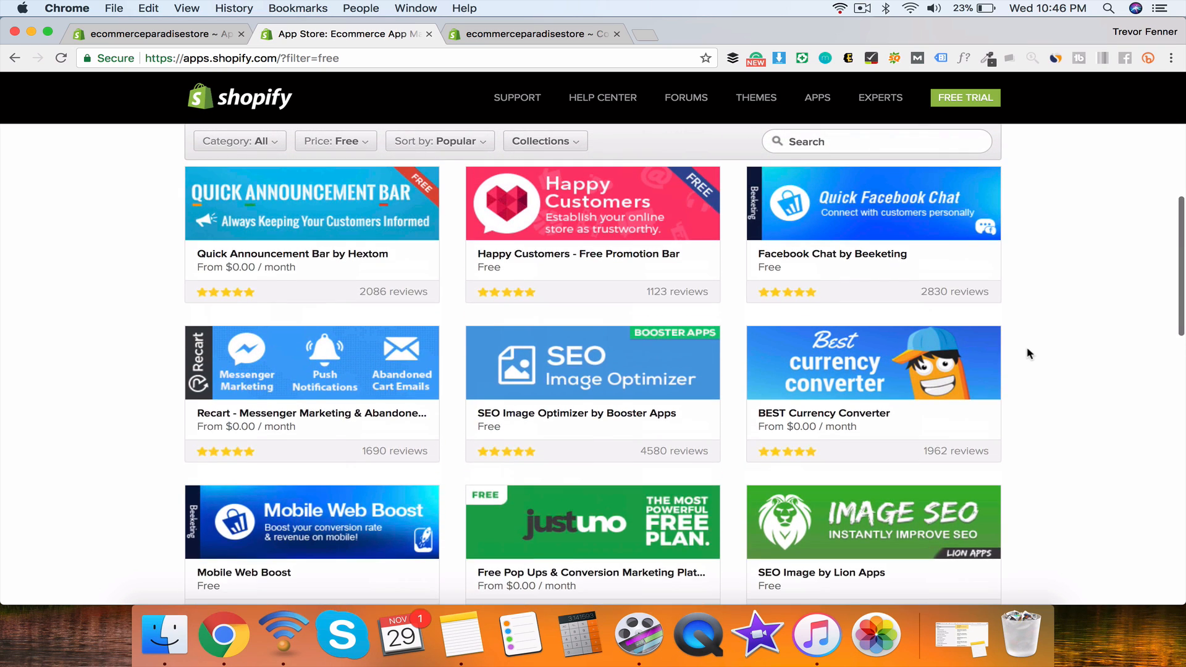
{"action": "scroll", "coordinate": [1028, 354], "scroll_direction": "up", "scroll_amount": 10}
{"action": "scroll", "coordinate": [1028, 353], "scroll_direction": "up", "scroll_amount": 3}
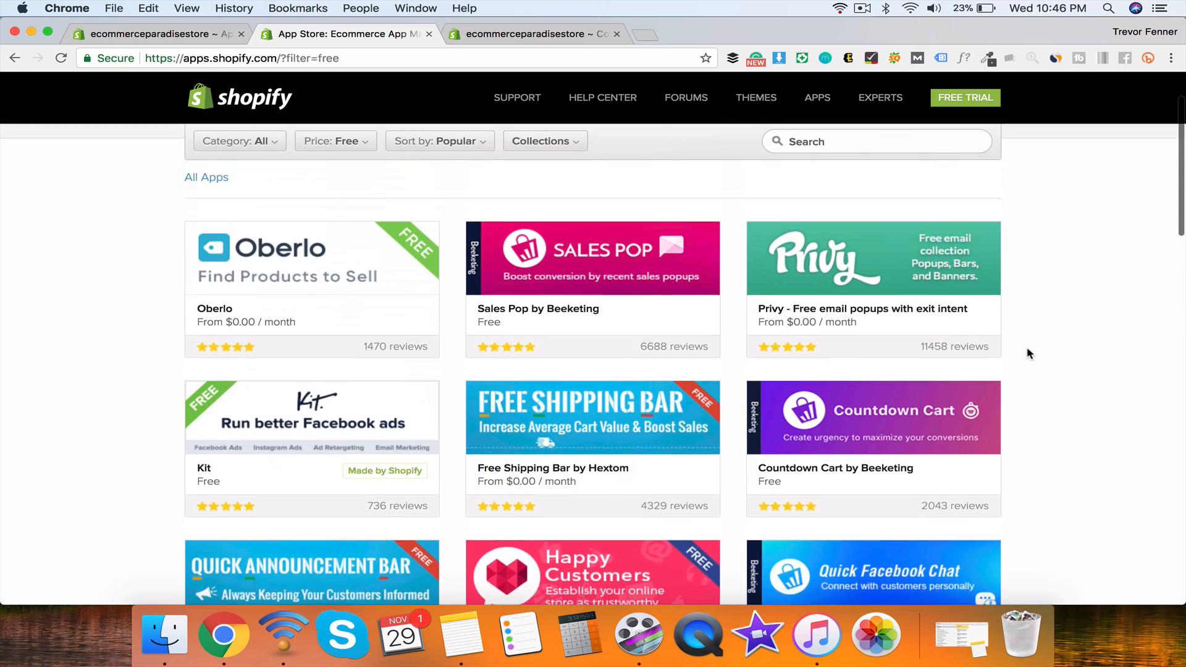
{"action": "scroll", "coordinate": [1029, 353], "scroll_direction": "down", "scroll_amount": 2}
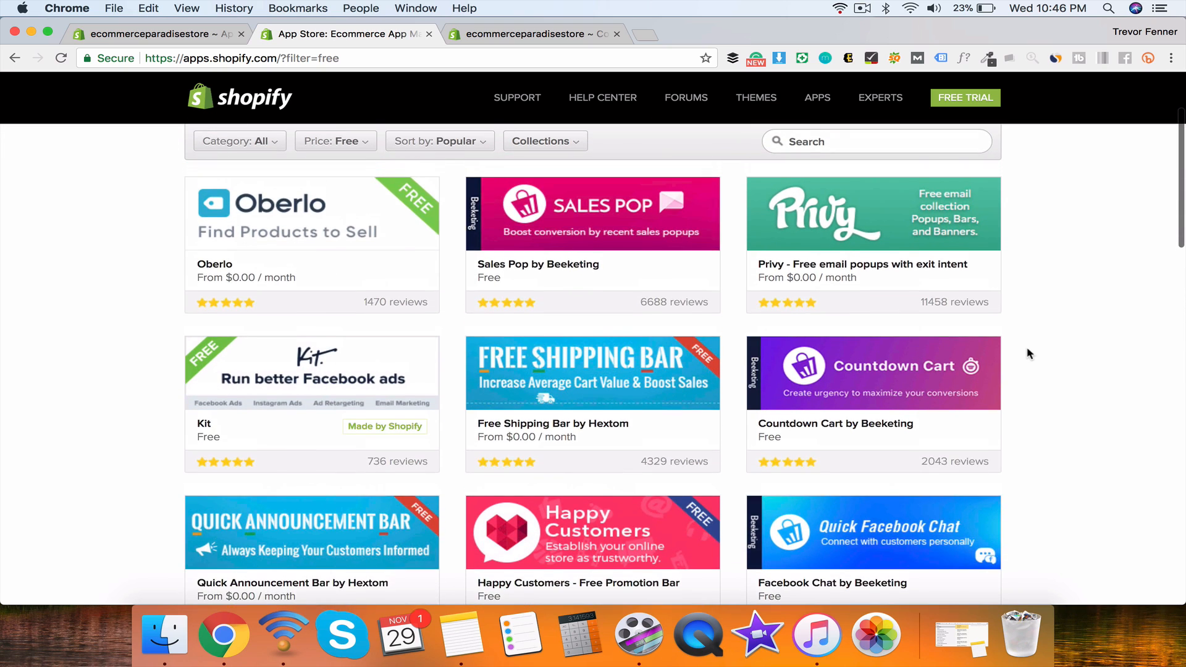
{"action": "scroll", "coordinate": [1029, 353], "scroll_direction": "down", "scroll_amount": 2}
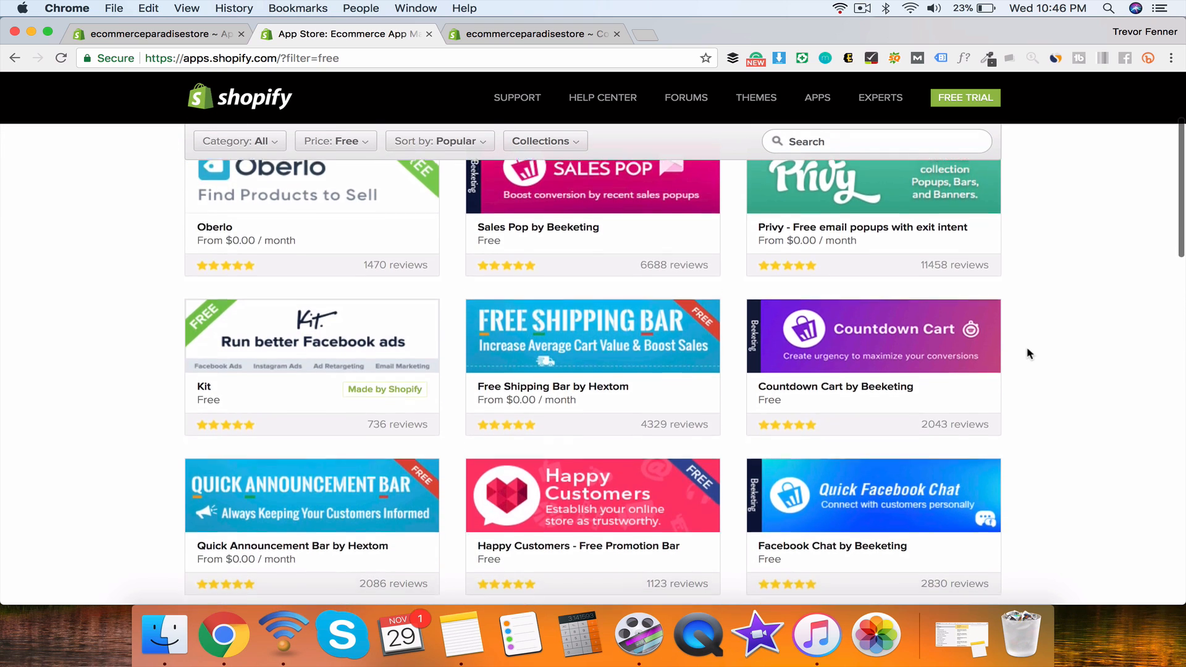
{"action": "scroll", "coordinate": [1029, 353], "scroll_direction": "up", "scroll_amount": 5}
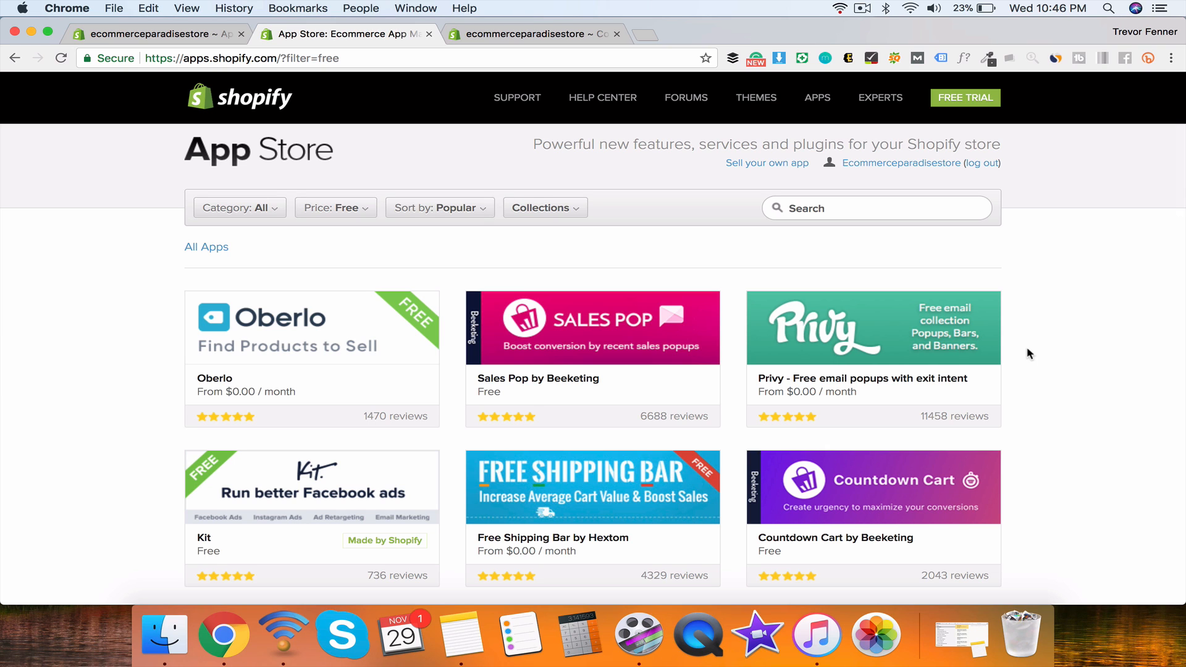
{"action": "scroll", "coordinate": [1028, 353], "scroll_direction": "down", "scroll_amount": 8}
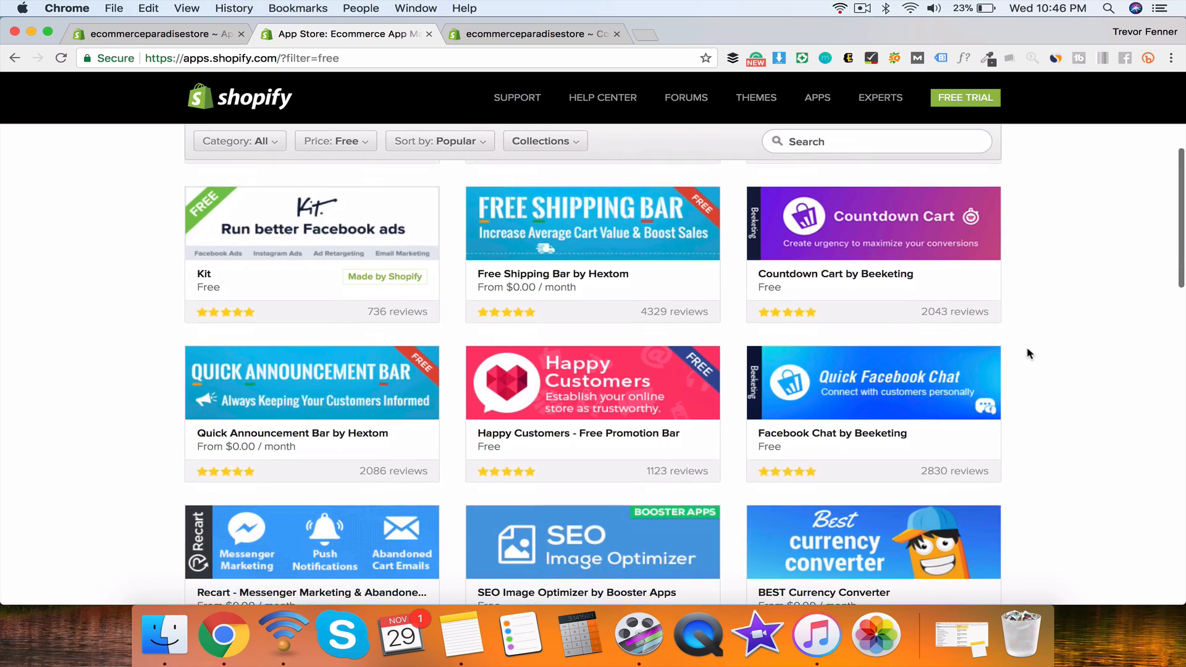
{"action": "scroll", "coordinate": [1028, 352], "scroll_direction": "down", "scroll_amount": 5}
{"action": "scroll", "coordinate": [1027, 294], "scroll_direction": "down", "scroll_amount": 15}
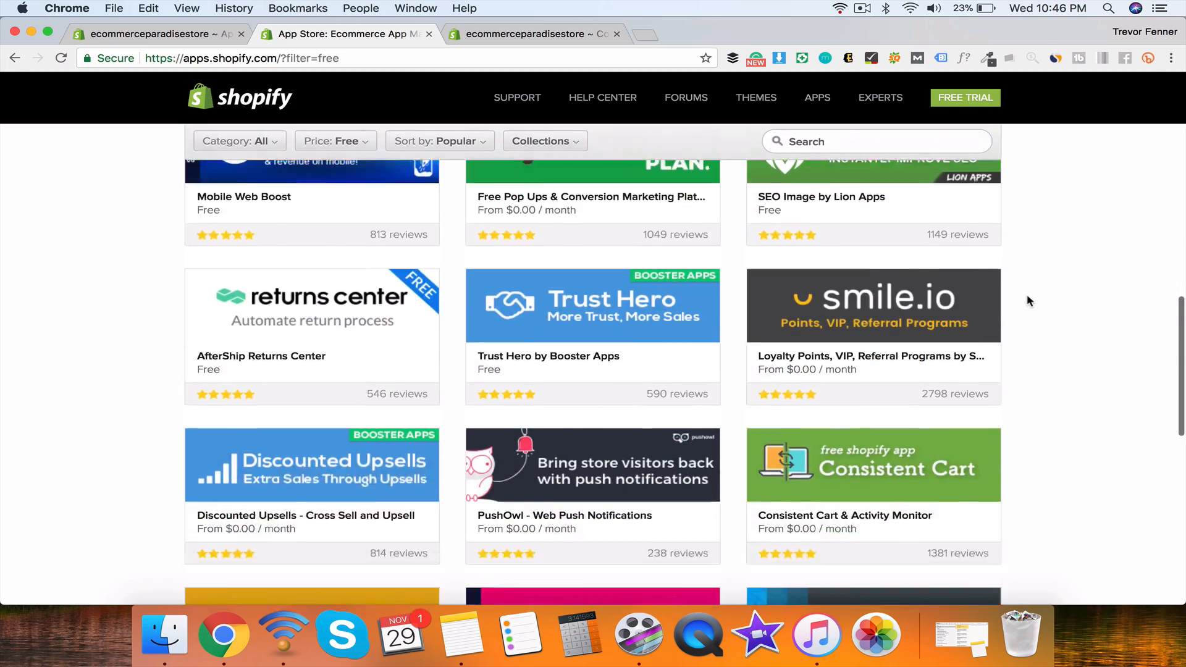
{"action": "scroll", "coordinate": [1027, 294], "scroll_direction": "up", "scroll_amount": 20}
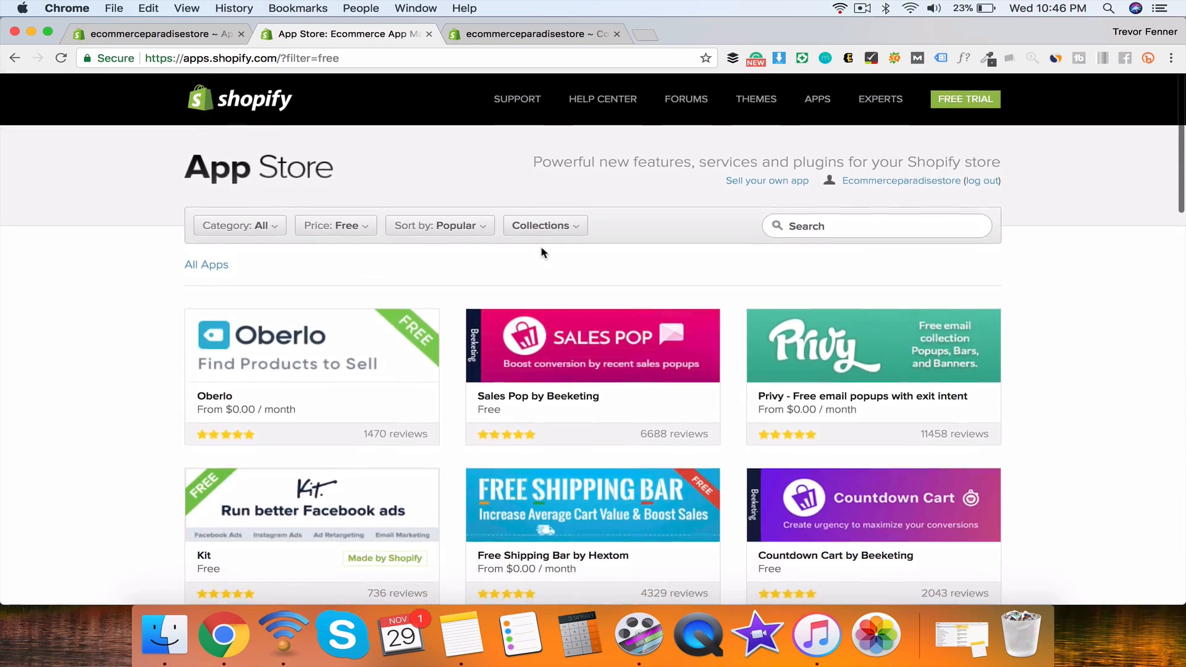
{"action": "mouse_move", "coordinate": [435, 233]}
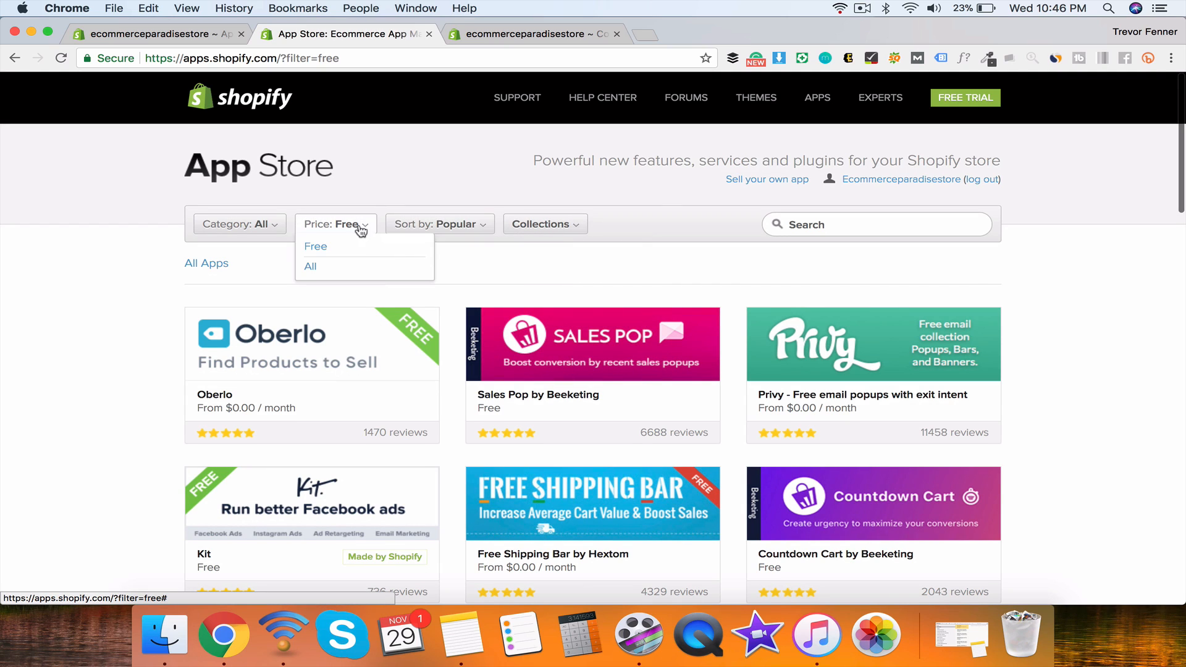
{"action": "mouse_move", "coordinate": [527, 220]}
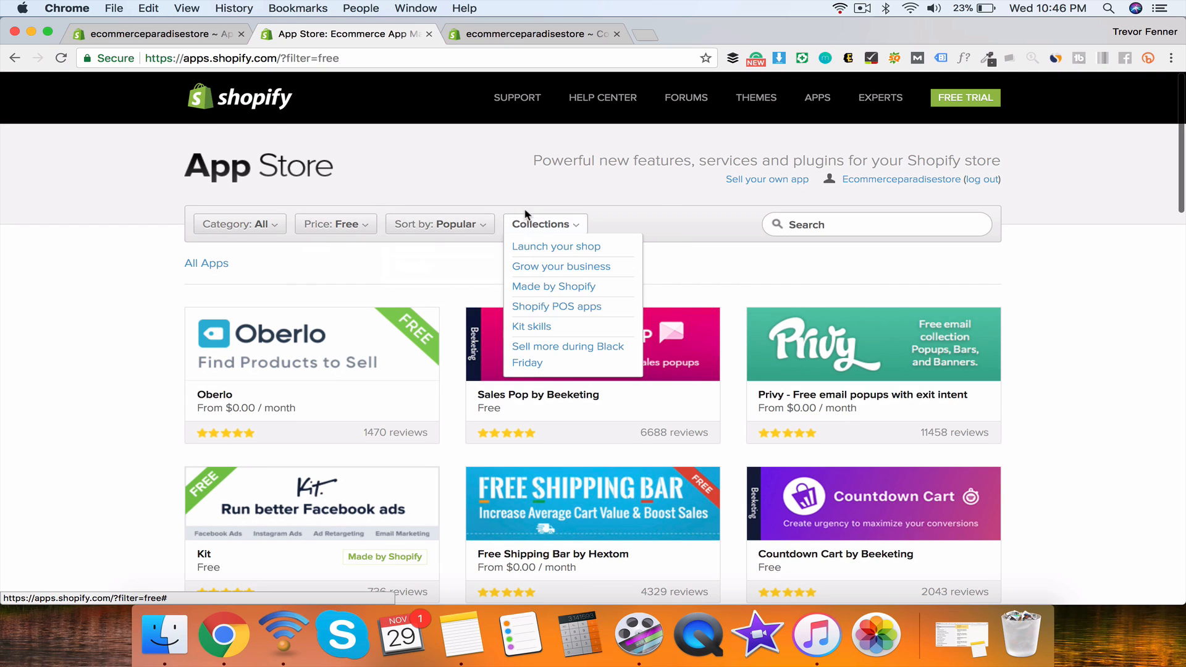
Step: Browse the Grow your business app collection and the app category list
{"action": "left_click", "coordinate": [554, 269]}
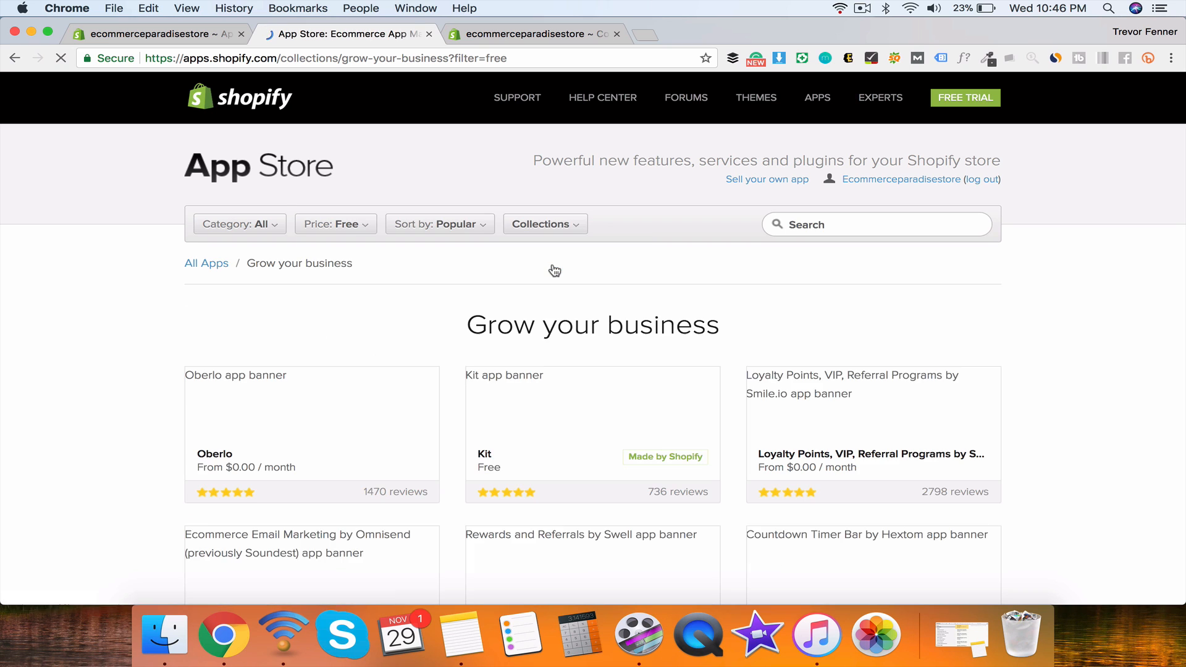
{"action": "scroll", "coordinate": [556, 310], "scroll_direction": "down", "scroll_amount": 3}
{"action": "scroll", "coordinate": [556, 309], "scroll_direction": "down", "scroll_amount": 3}
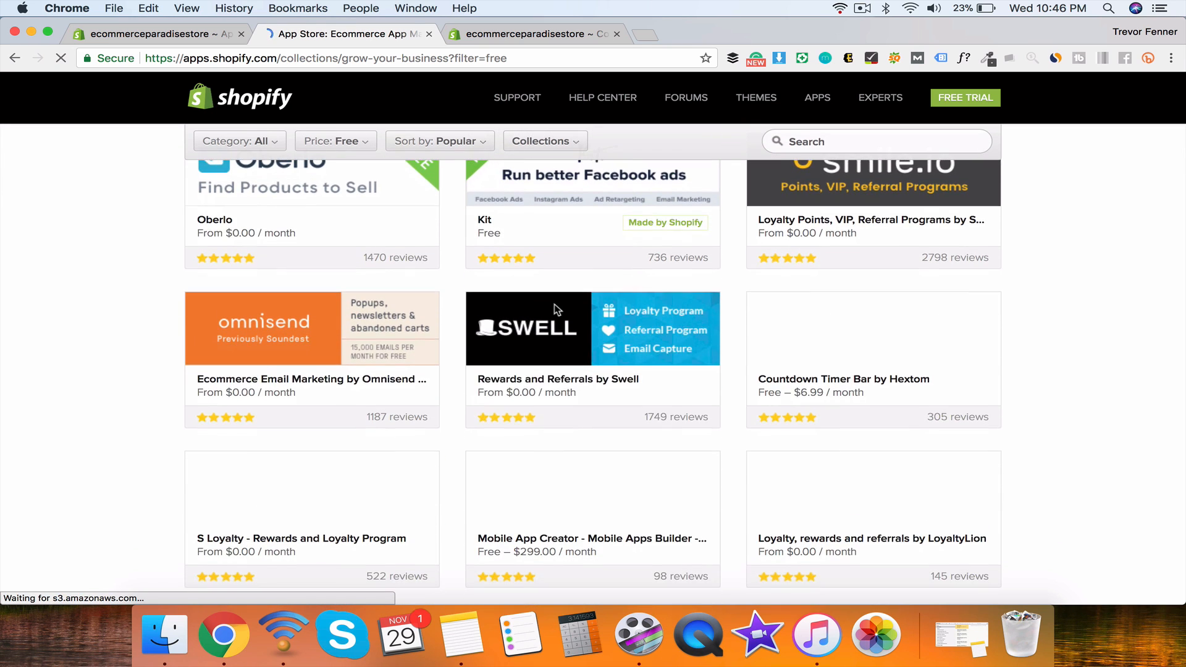
{"action": "scroll", "coordinate": [554, 239], "scroll_direction": "down", "scroll_amount": 2}
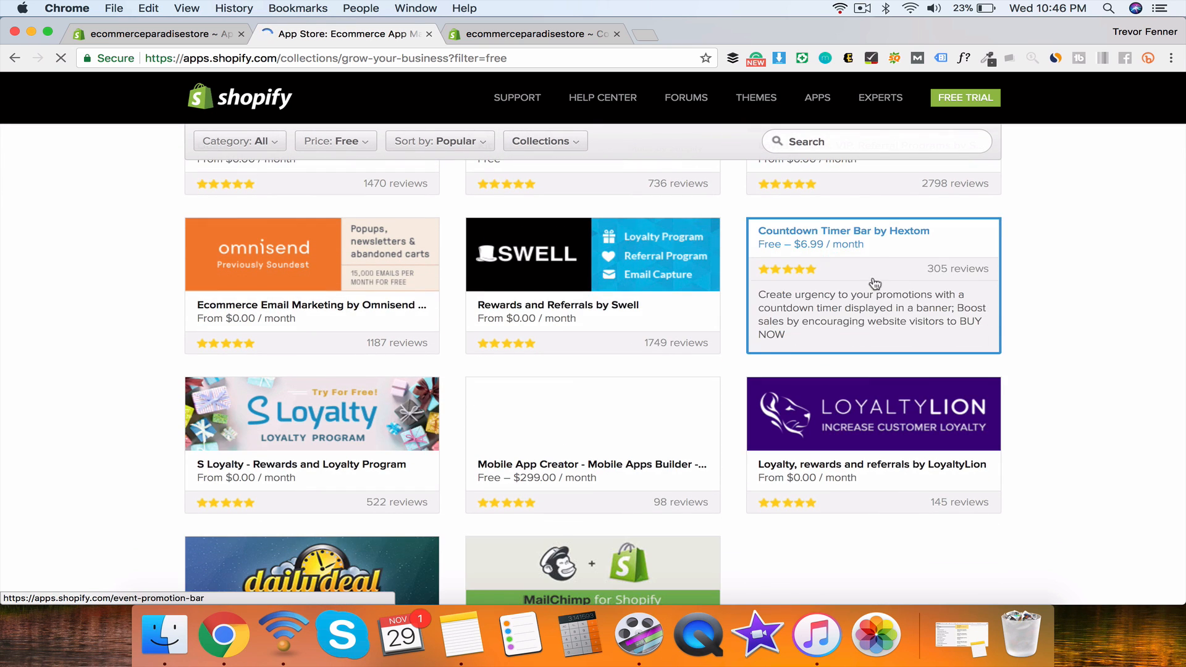
{"action": "scroll", "coordinate": [1025, 340], "scroll_direction": "down", "scroll_amount": 2}
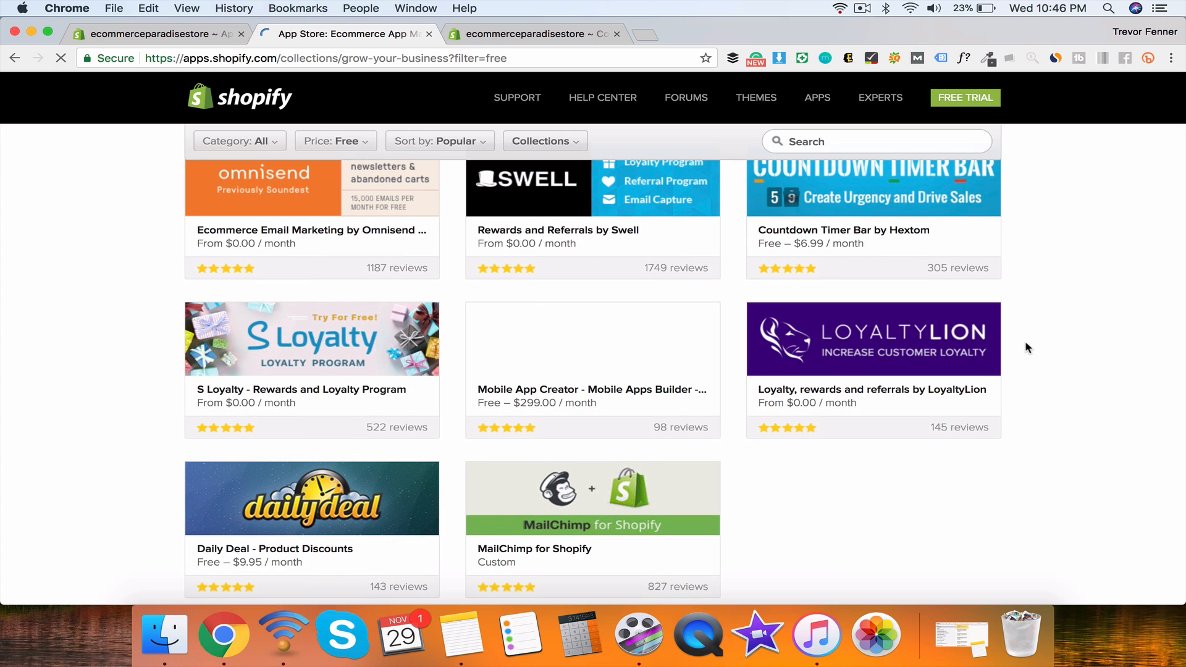
{"action": "scroll", "coordinate": [1025, 339], "scroll_direction": "down", "scroll_amount": 3}
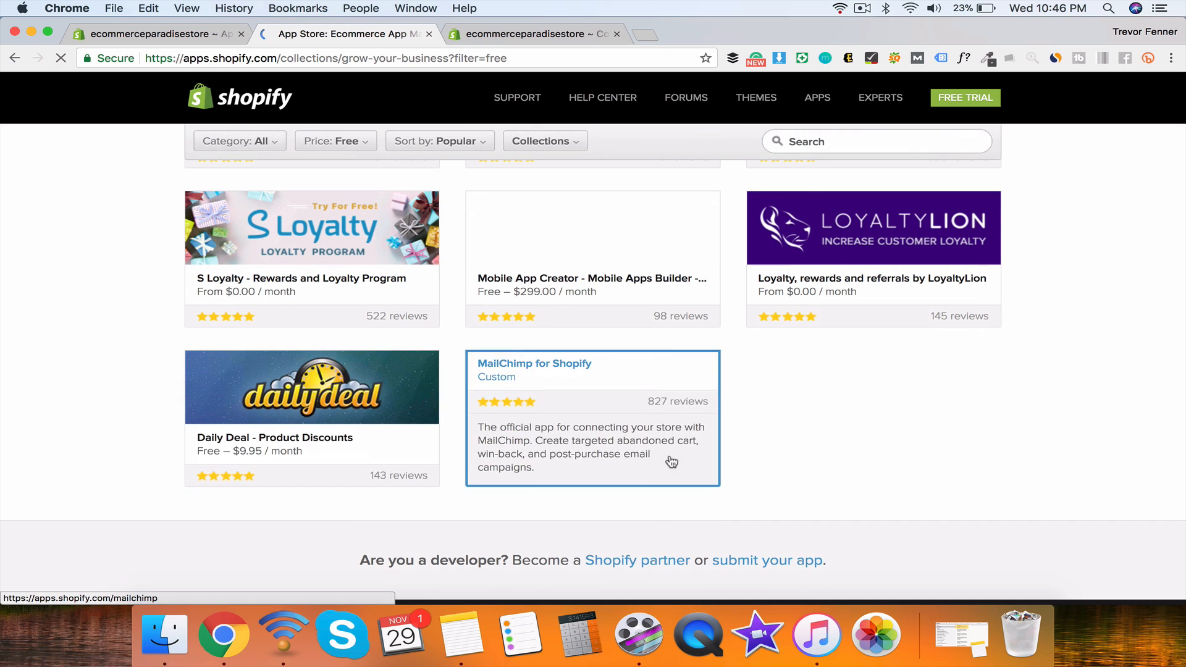
{"action": "scroll", "coordinate": [220, 251], "scroll_direction": "up", "scroll_amount": 10}
{"action": "left_click", "coordinate": [232, 229]}
{"action": "scroll", "coordinate": [278, 235], "scroll_direction": "down", "scroll_amount": 1}
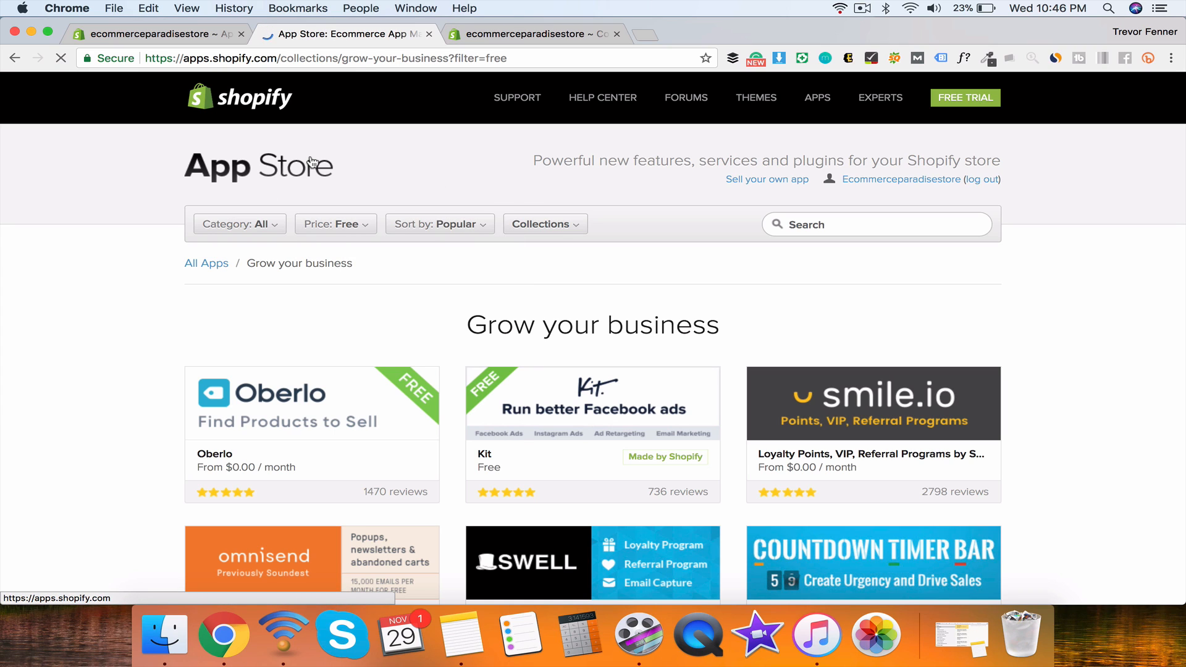
Step: Close the App Store and Summer collection tabs, then bring up the Add sales channel list
{"action": "left_click", "coordinate": [429, 34]}
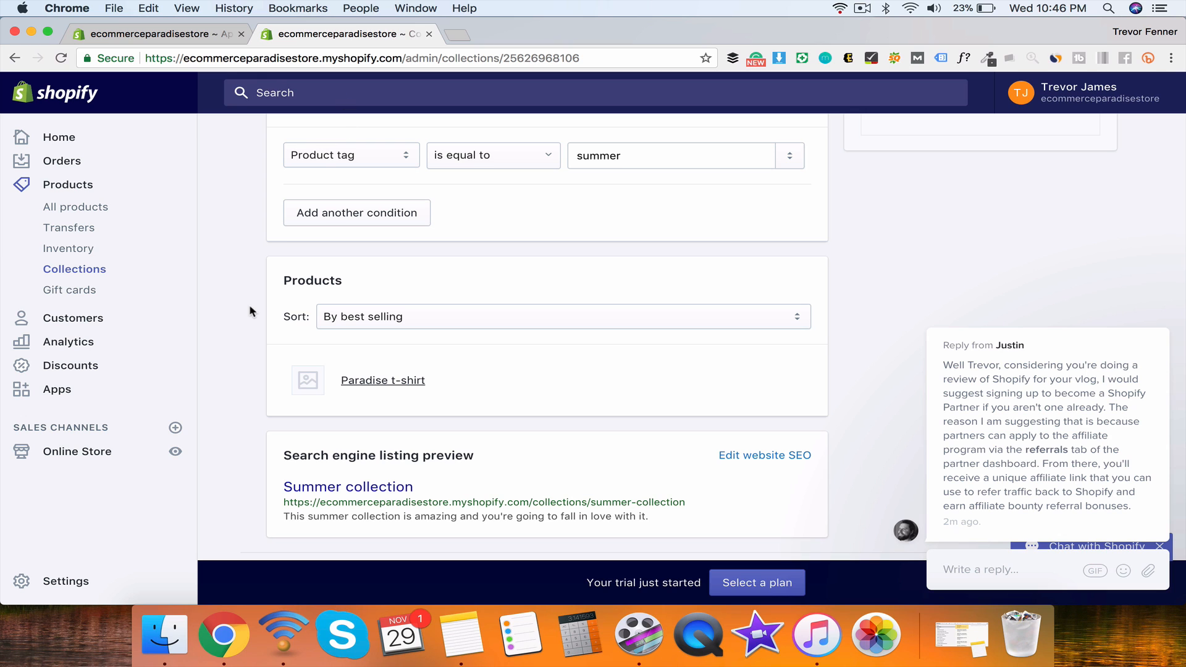
{"action": "left_click", "coordinate": [429, 34]}
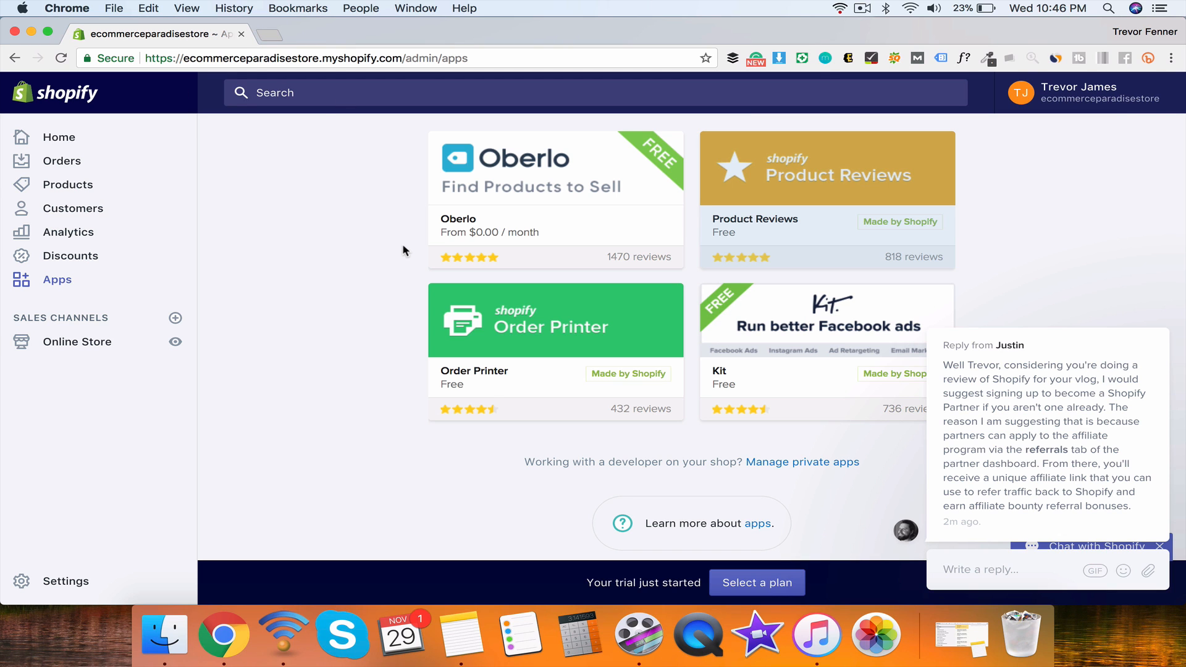
{"action": "scroll", "coordinate": [402, 243], "scroll_direction": "up", "scroll_amount": 5}
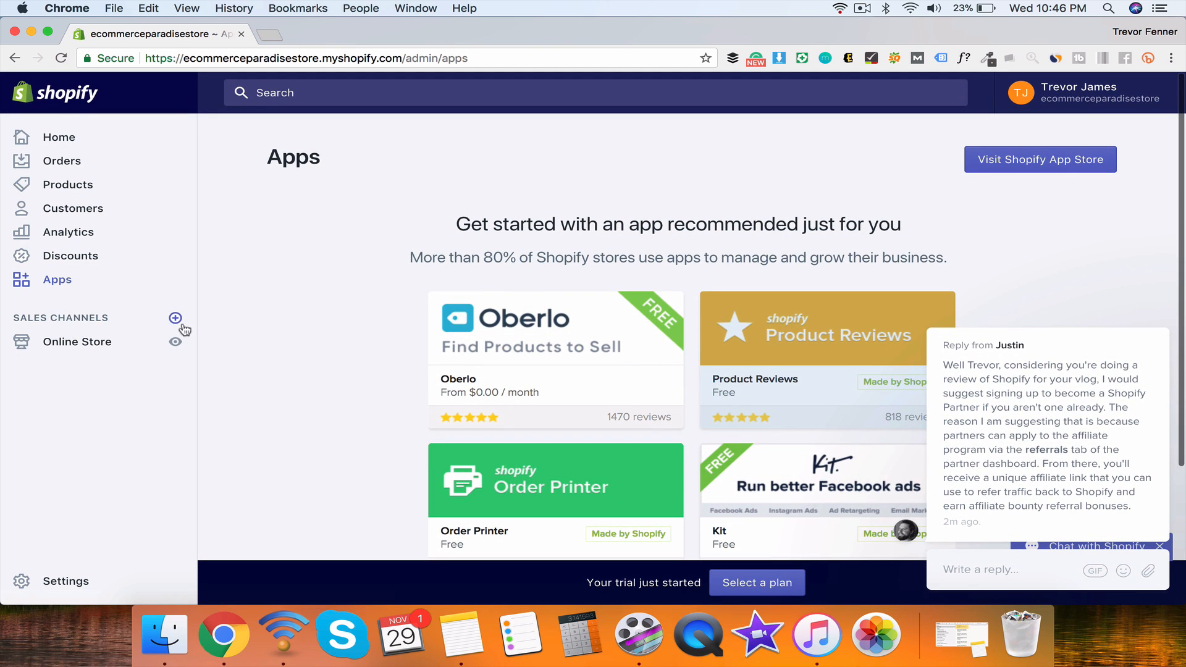
{"action": "left_click", "coordinate": [175, 319]}
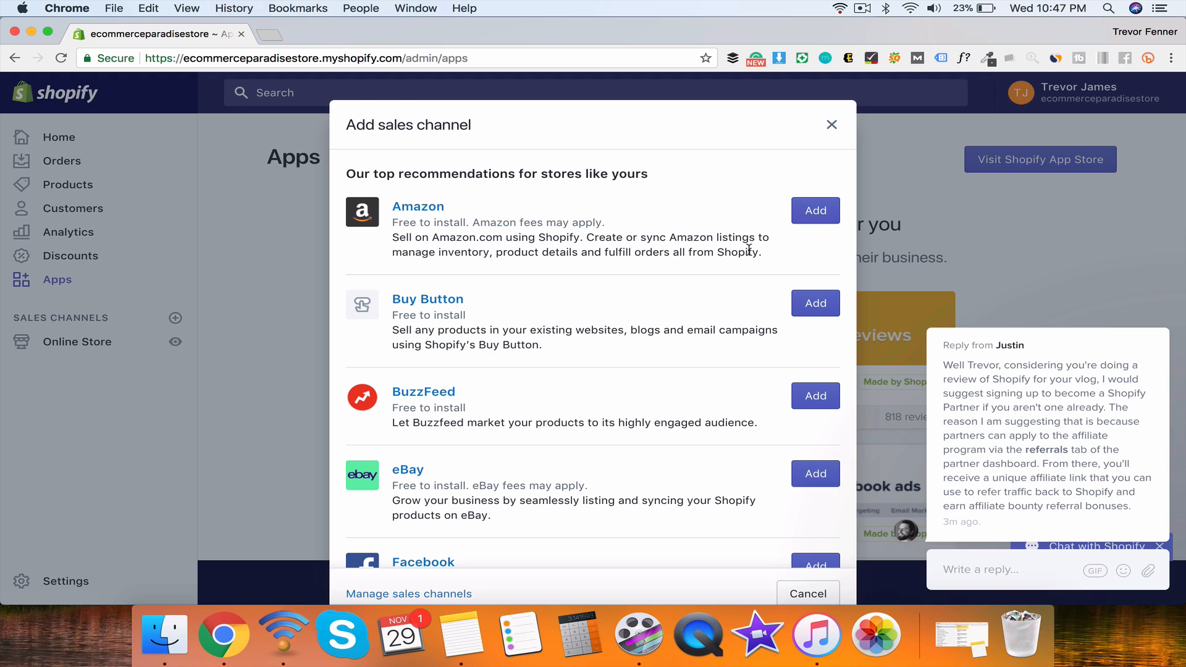
{"action": "left_click_drag", "start_coordinate": [765, 256], "coordinate": [588, 214]}
{"action": "double_click", "coordinate": [588, 237]}
{"action": "left_click", "coordinate": [773, 258]}
{"action": "double_click", "coordinate": [587, 237]}
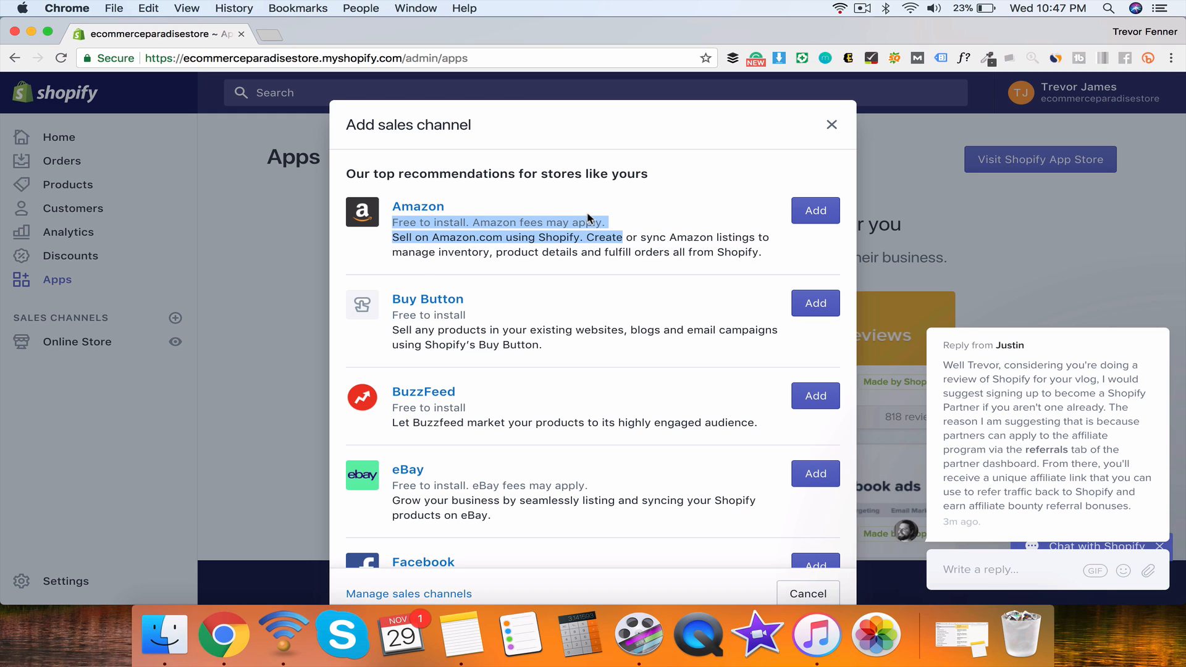
{"action": "left_click", "coordinate": [588, 219]}
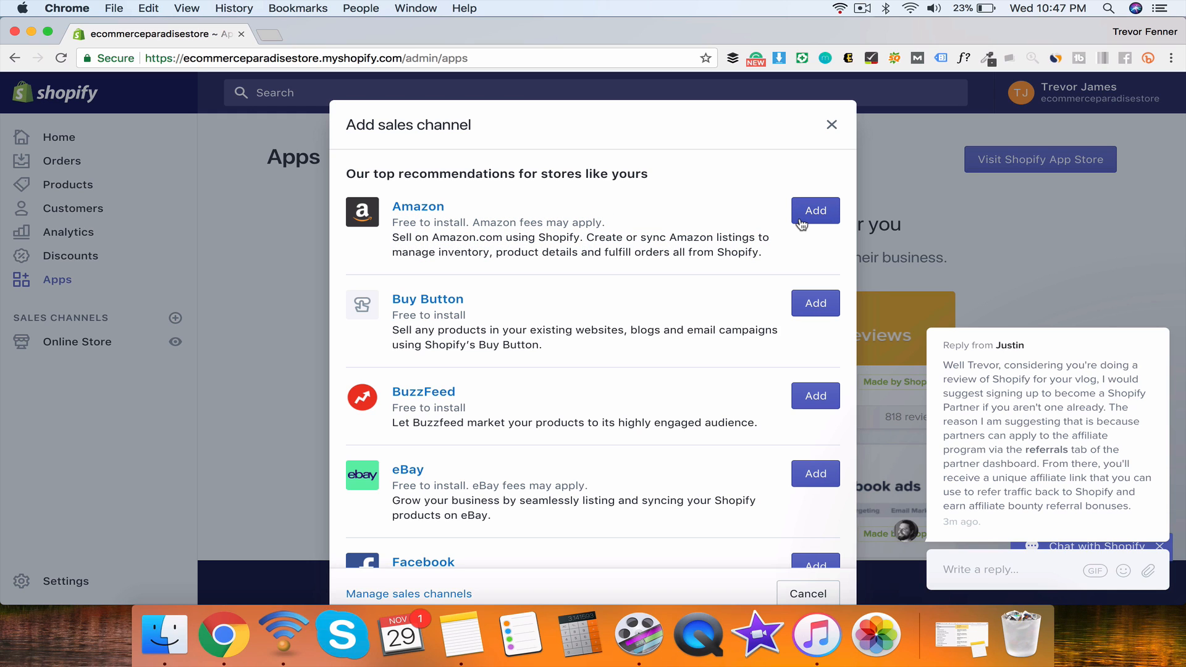
{"action": "scroll", "coordinate": [603, 200], "scroll_direction": "down", "scroll_amount": 5}
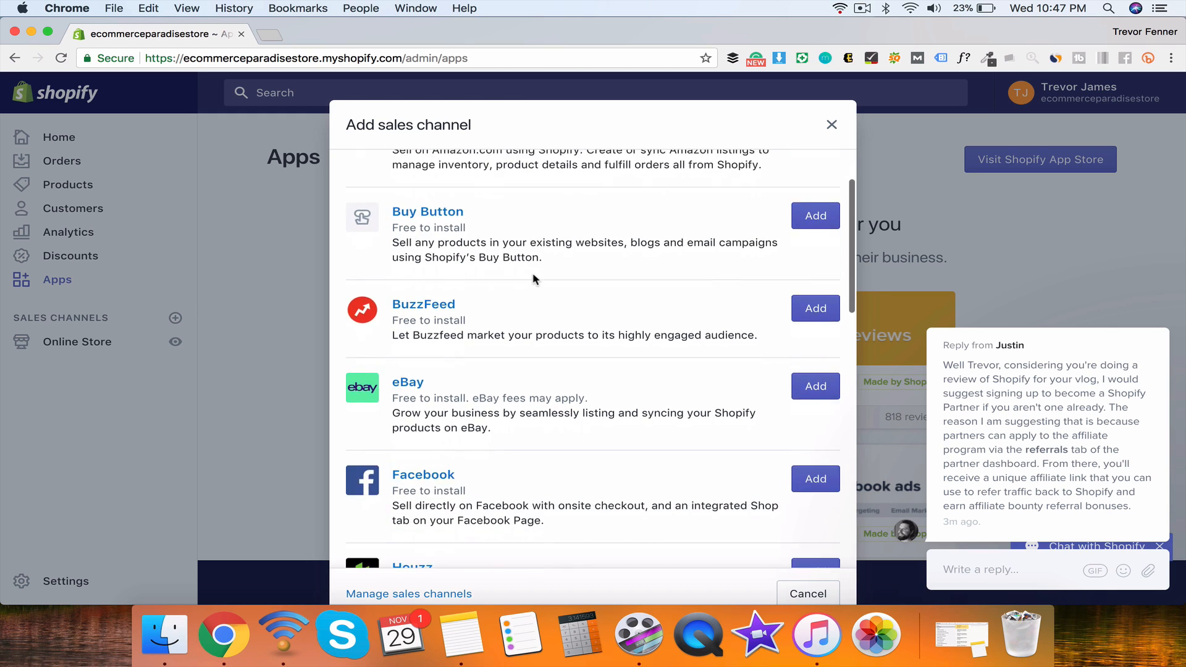
{"action": "left_click_drag", "start_coordinate": [392, 165], "coordinate": [503, 169]}
{"action": "left_click", "coordinate": [580, 221]}
{"action": "scroll", "coordinate": [558, 212], "scroll_direction": "up", "scroll_amount": 1}
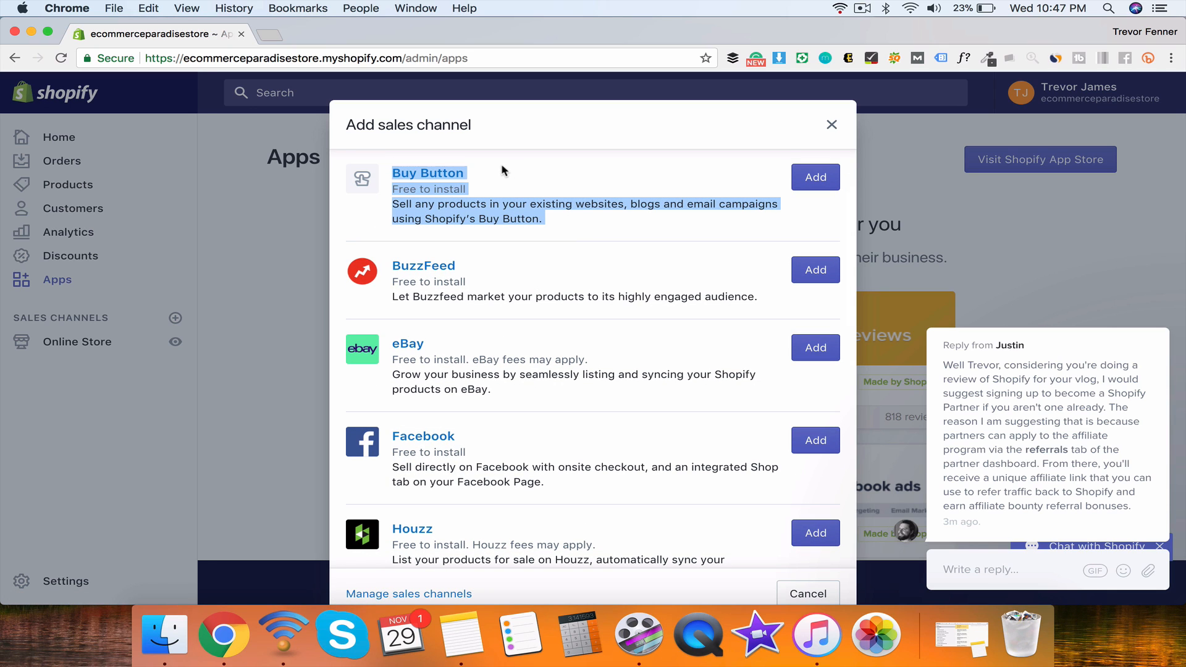
{"action": "left_click", "coordinate": [502, 168]}
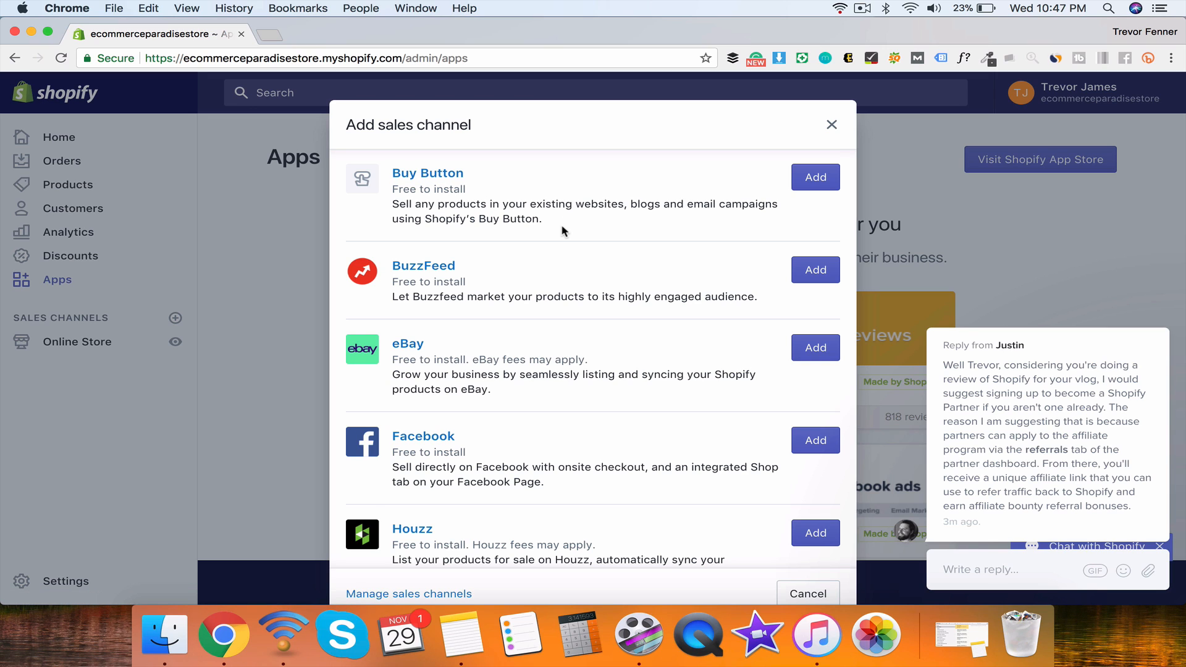
{"action": "scroll", "coordinate": [563, 231], "scroll_direction": "down", "scroll_amount": 3}
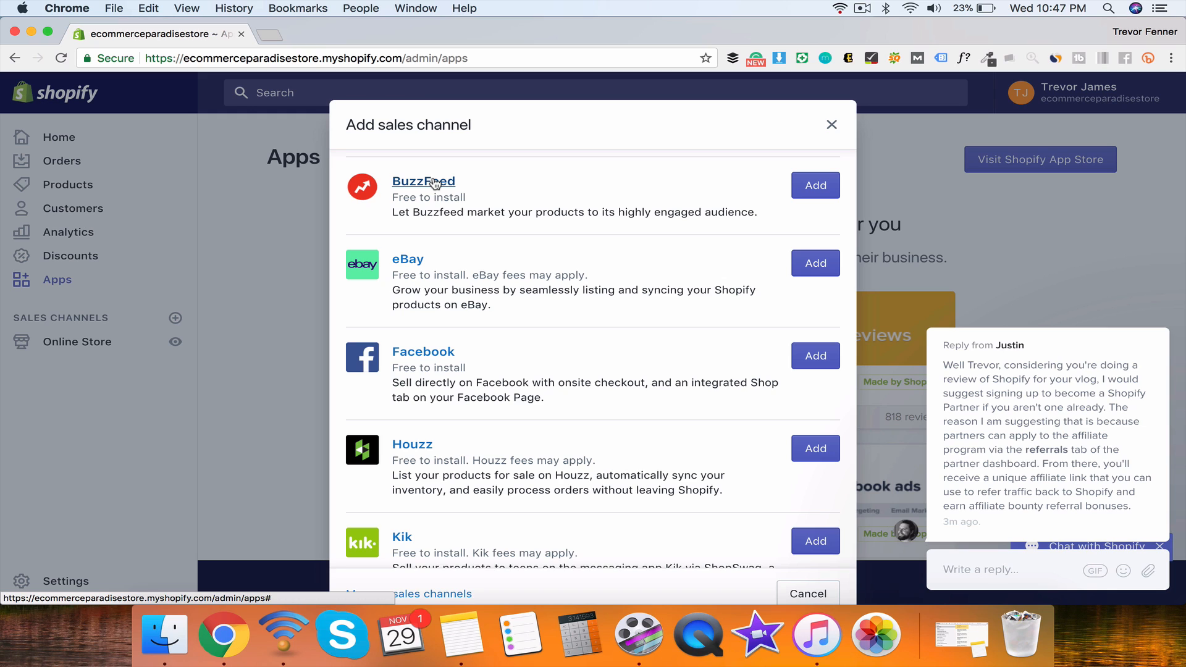
{"action": "scroll", "coordinate": [435, 183], "scroll_direction": "down", "scroll_amount": 2}
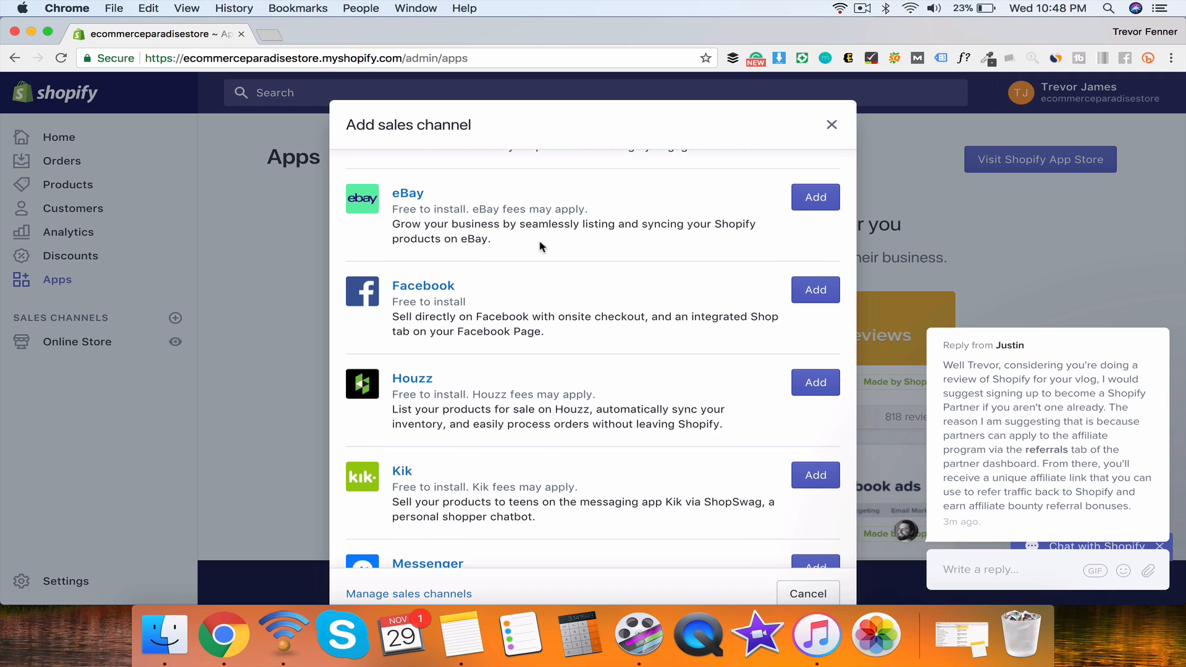
{"action": "scroll", "coordinate": [424, 233], "scroll_direction": "down", "scroll_amount": 2}
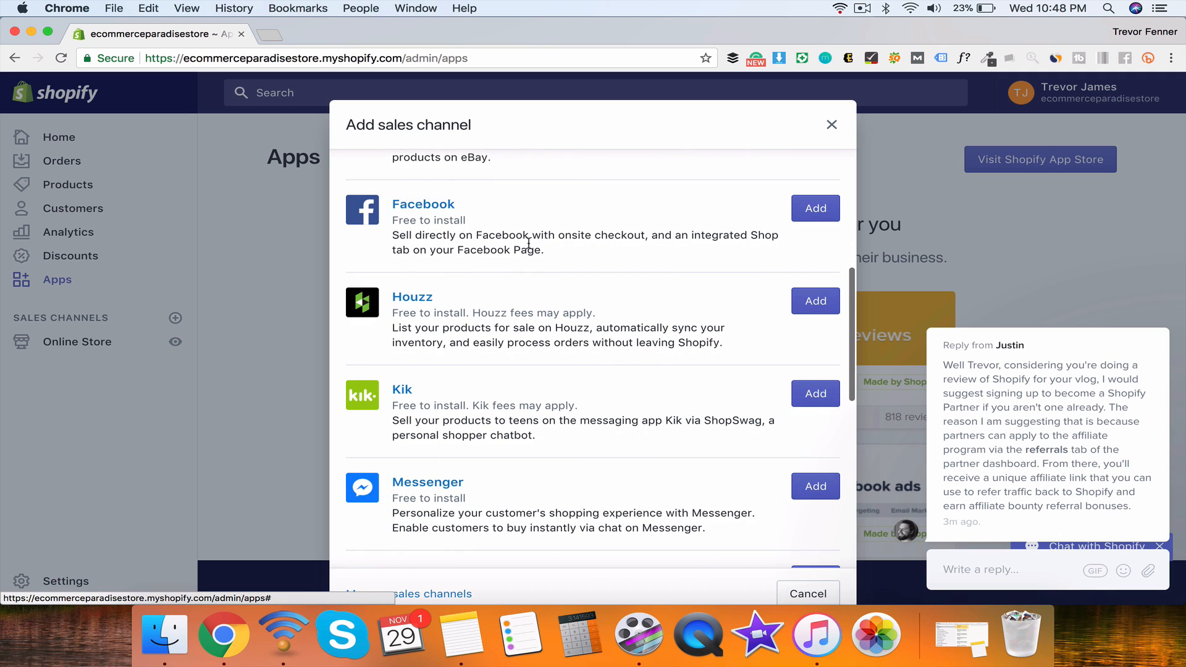
{"action": "scroll", "coordinate": [530, 247], "scroll_direction": "down", "scroll_amount": 2}
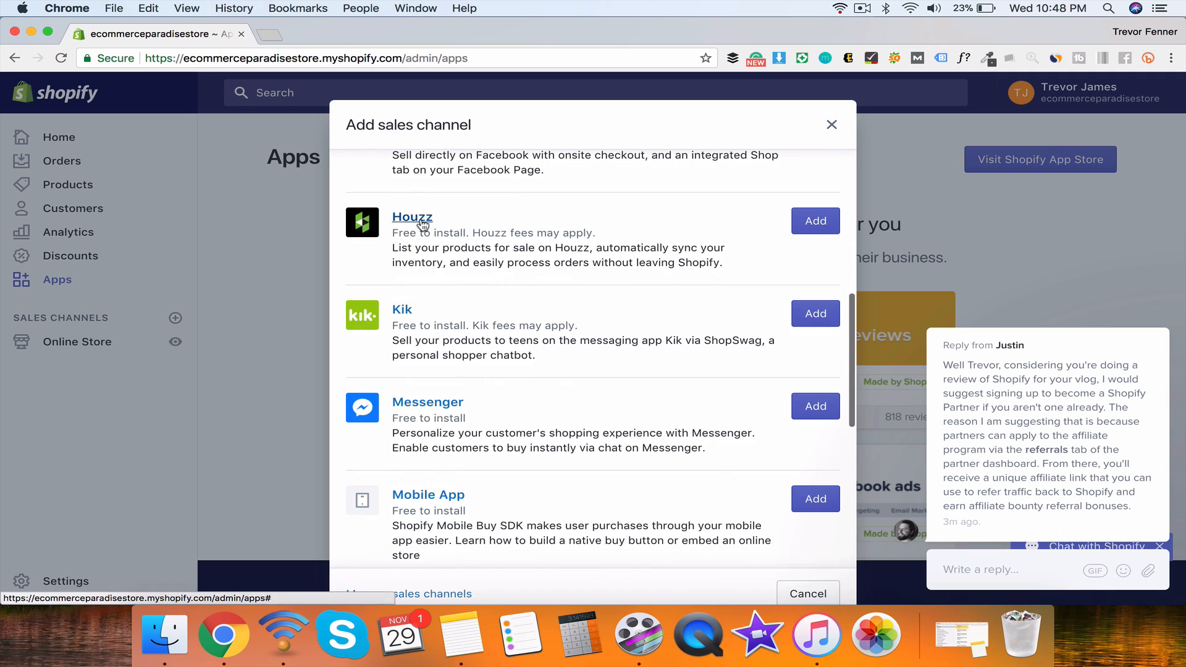
{"action": "scroll", "coordinate": [440, 220], "scroll_direction": "down", "scroll_amount": 3}
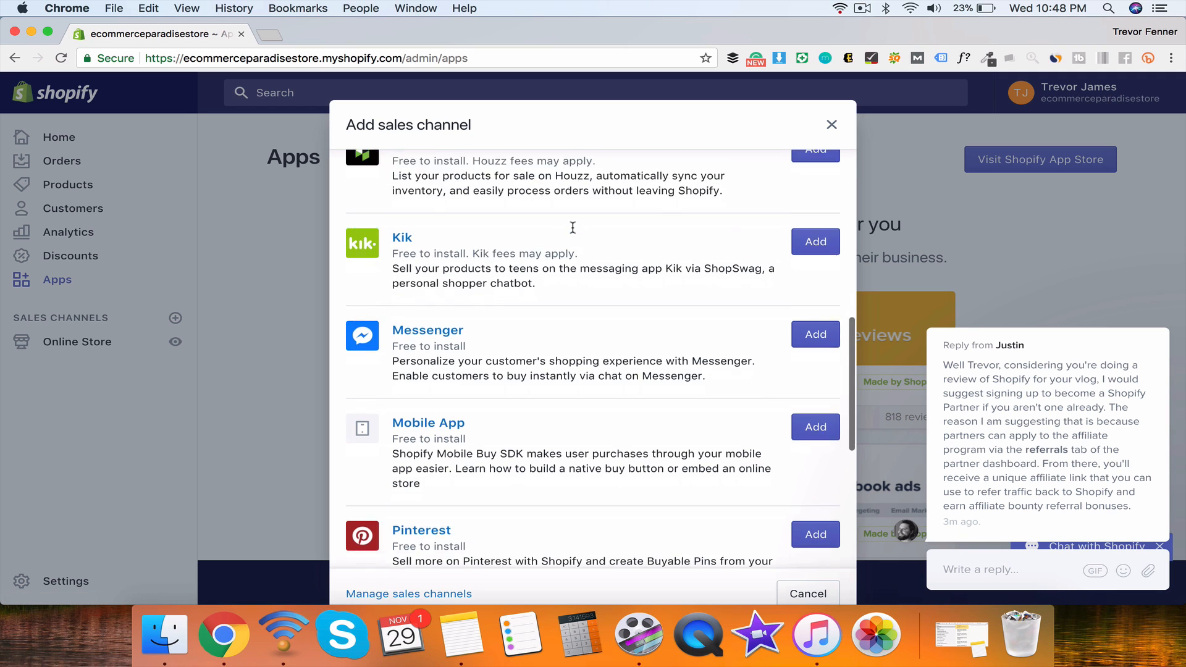
{"action": "scroll", "coordinate": [467, 248], "scroll_direction": "down", "scroll_amount": 2}
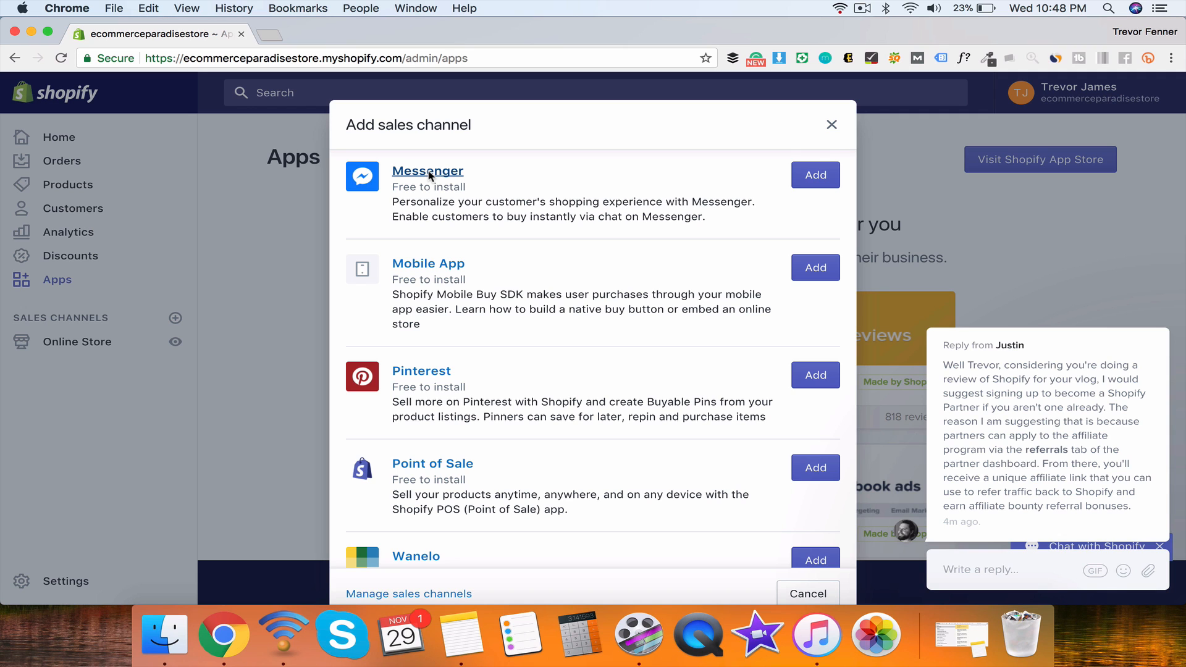
{"action": "scroll", "coordinate": [429, 176], "scroll_direction": "down", "scroll_amount": 2}
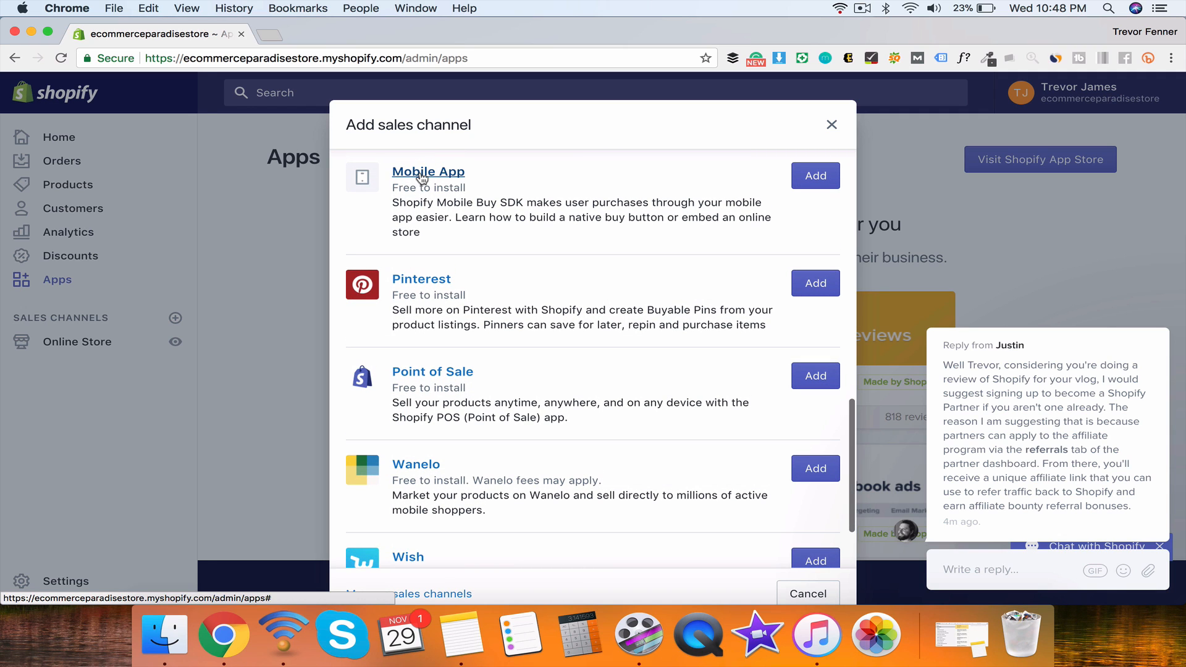
{"action": "scroll", "coordinate": [423, 178], "scroll_direction": "down", "scroll_amount": 2}
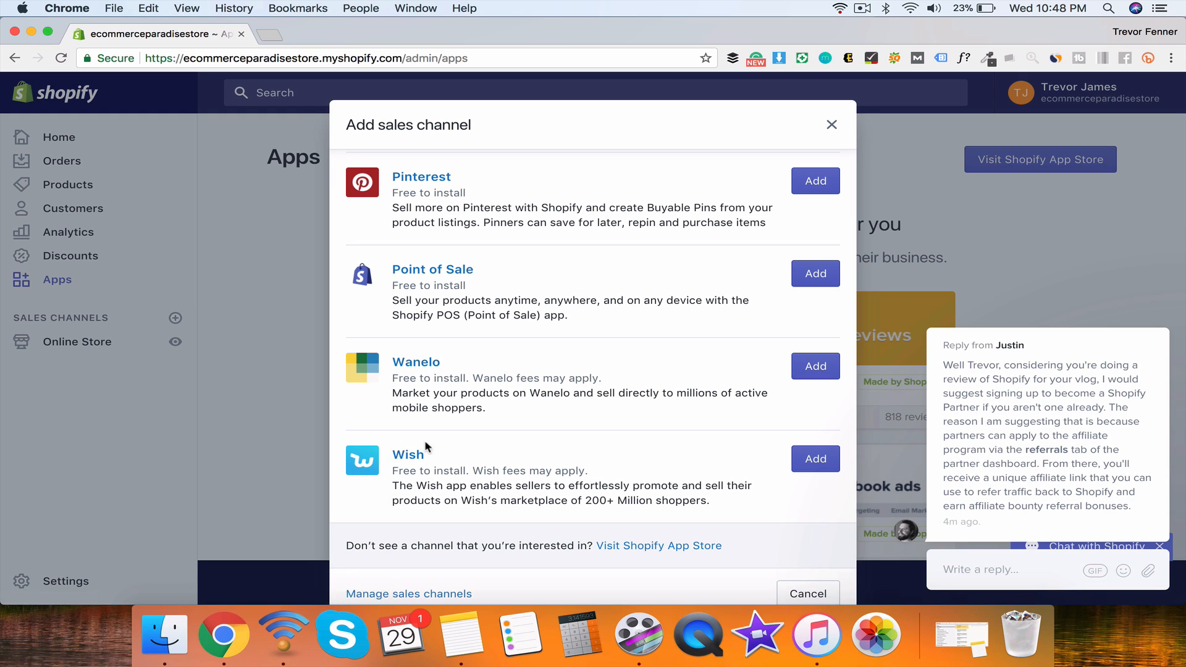
{"action": "left_click", "coordinate": [832, 124]}
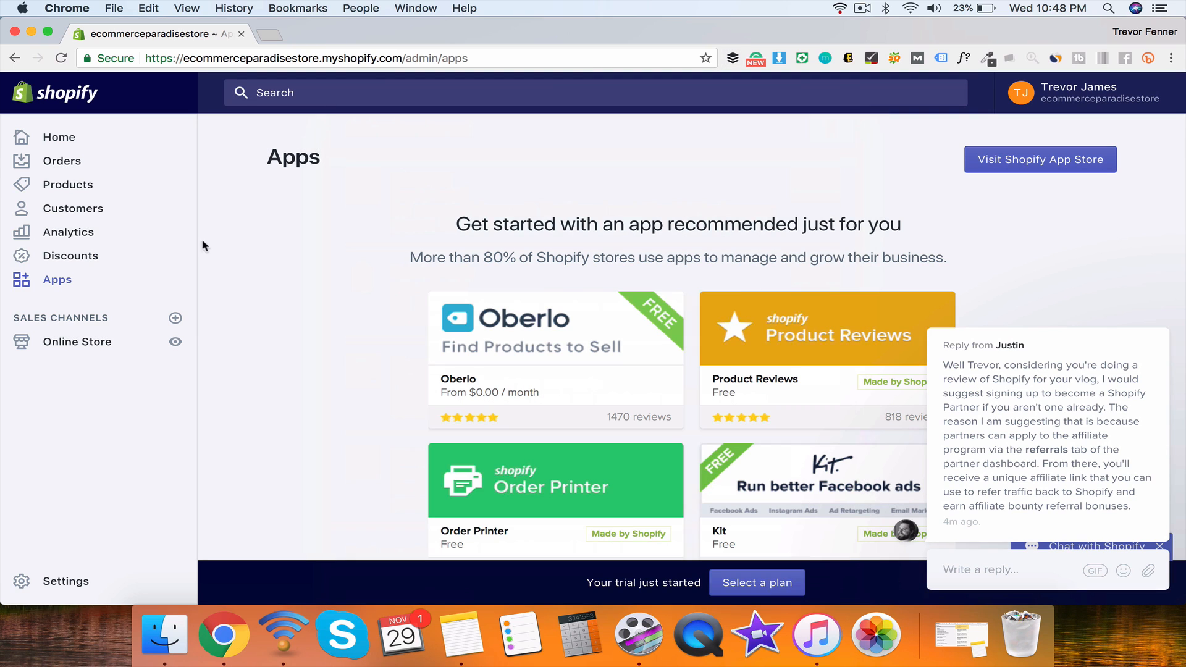
Step: Go to Online Store themes and open the Explore free themes gallery
{"action": "left_click", "coordinate": [89, 343]}
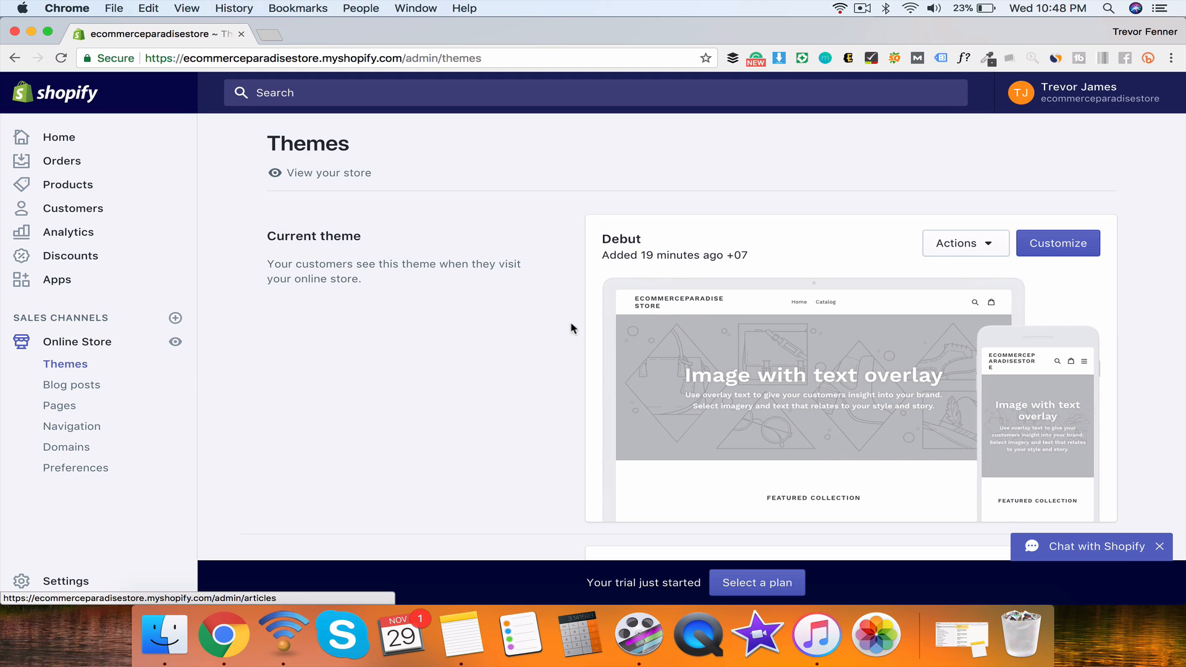
{"action": "scroll", "coordinate": [634, 238], "scroll_direction": "down", "scroll_amount": 5}
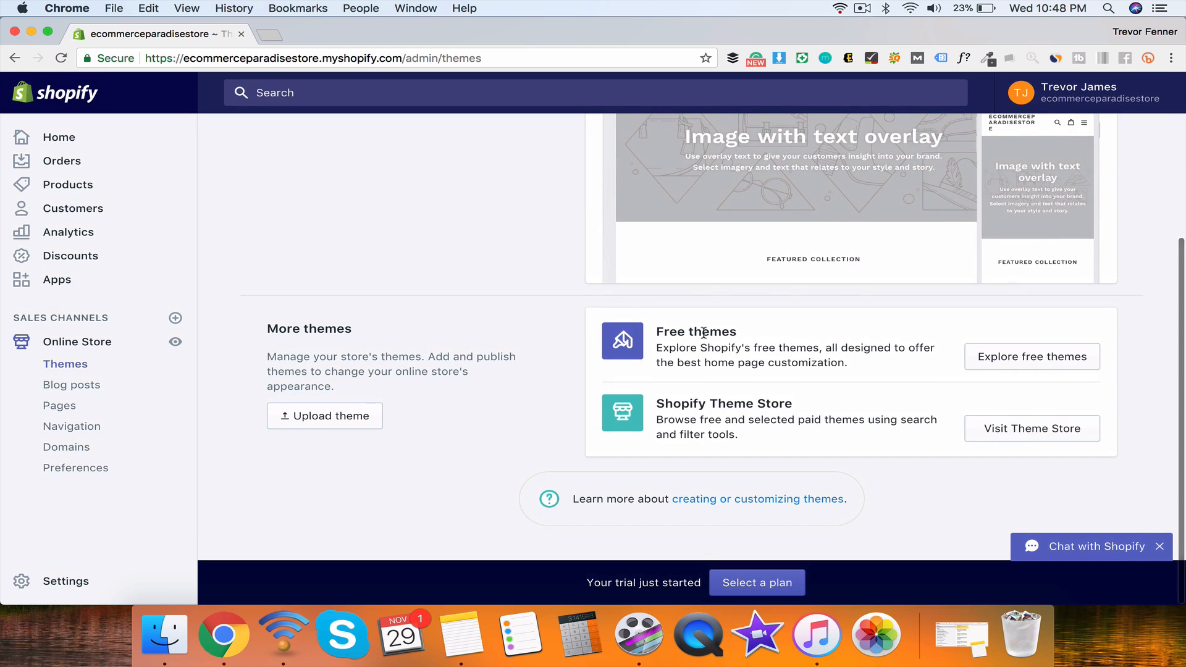
{"action": "left_click", "coordinate": [1017, 363]}
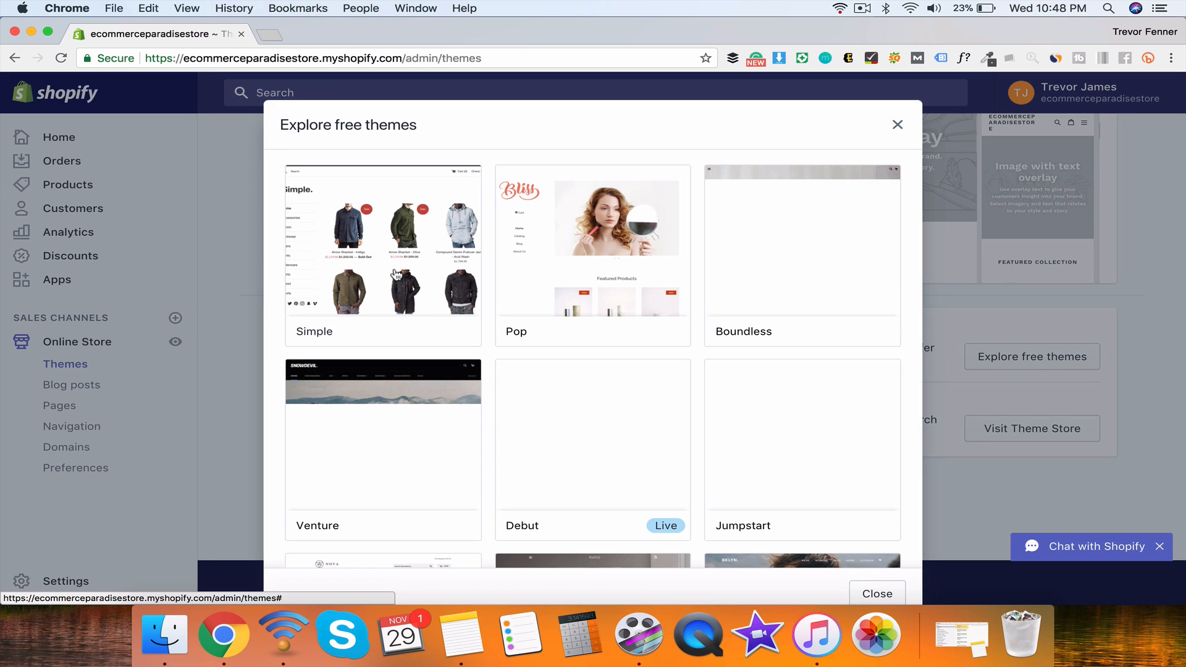
Step: Add the free Supply theme from the gallery to the store's More themes
{"action": "scroll", "coordinate": [549, 230], "scroll_direction": "down", "scroll_amount": 3}
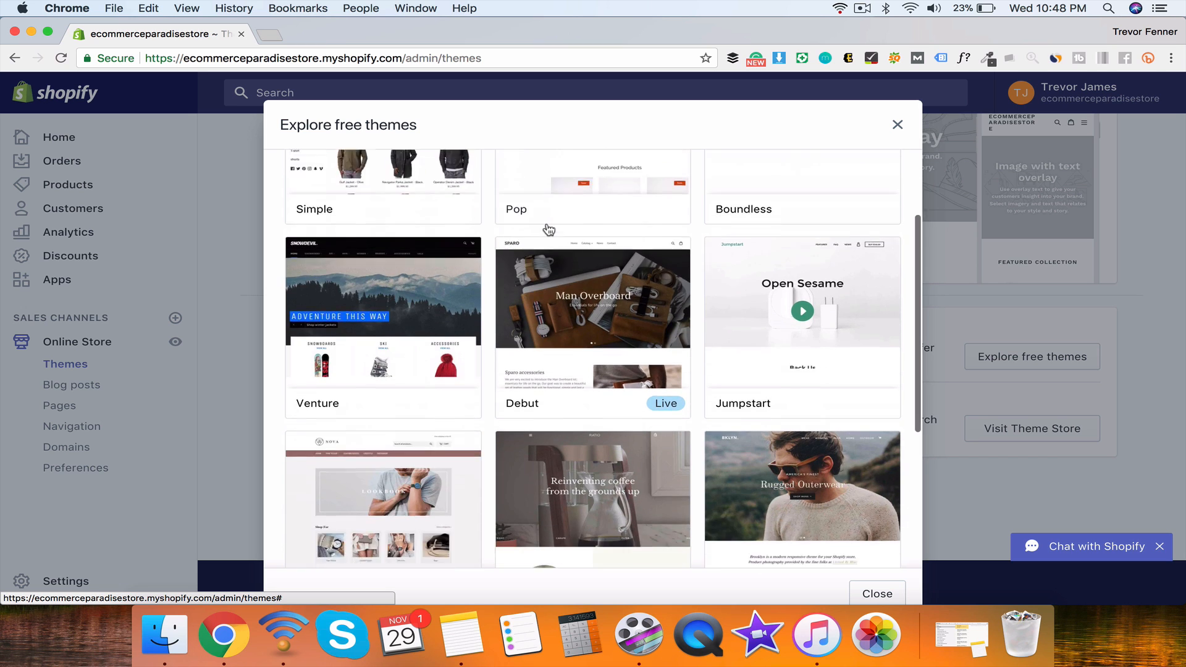
{"action": "scroll", "coordinate": [549, 229], "scroll_direction": "down", "scroll_amount": 5}
{"action": "scroll", "coordinate": [549, 230], "scroll_direction": "up", "scroll_amount": 10}
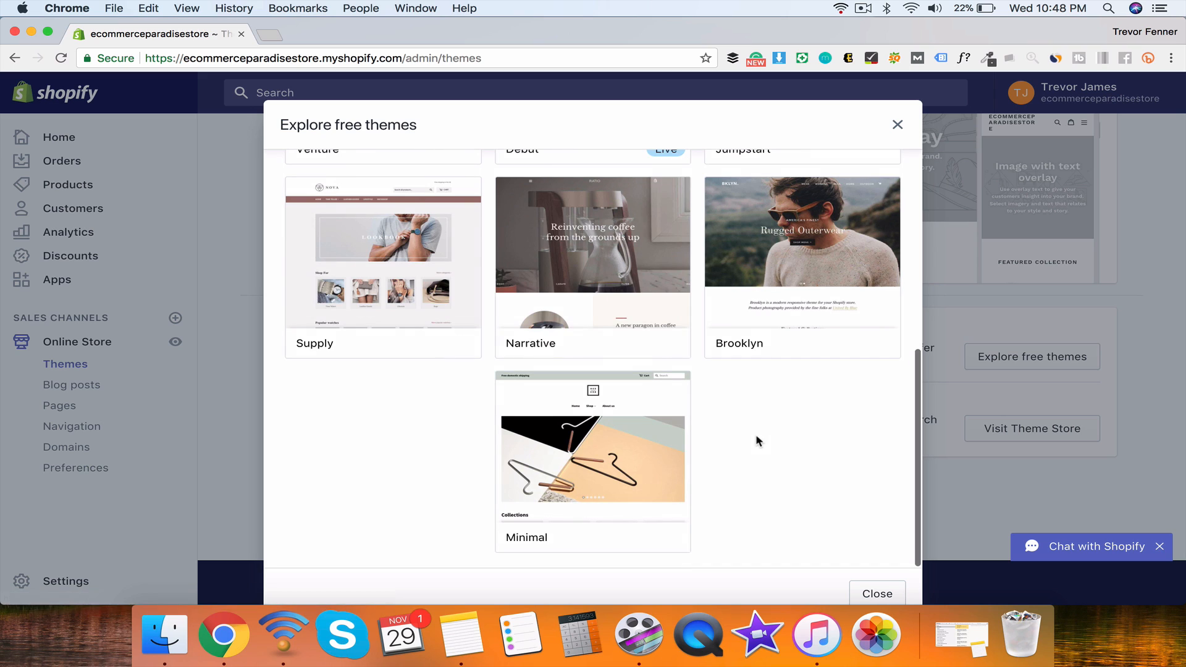
{"action": "left_click", "coordinate": [387, 246]}
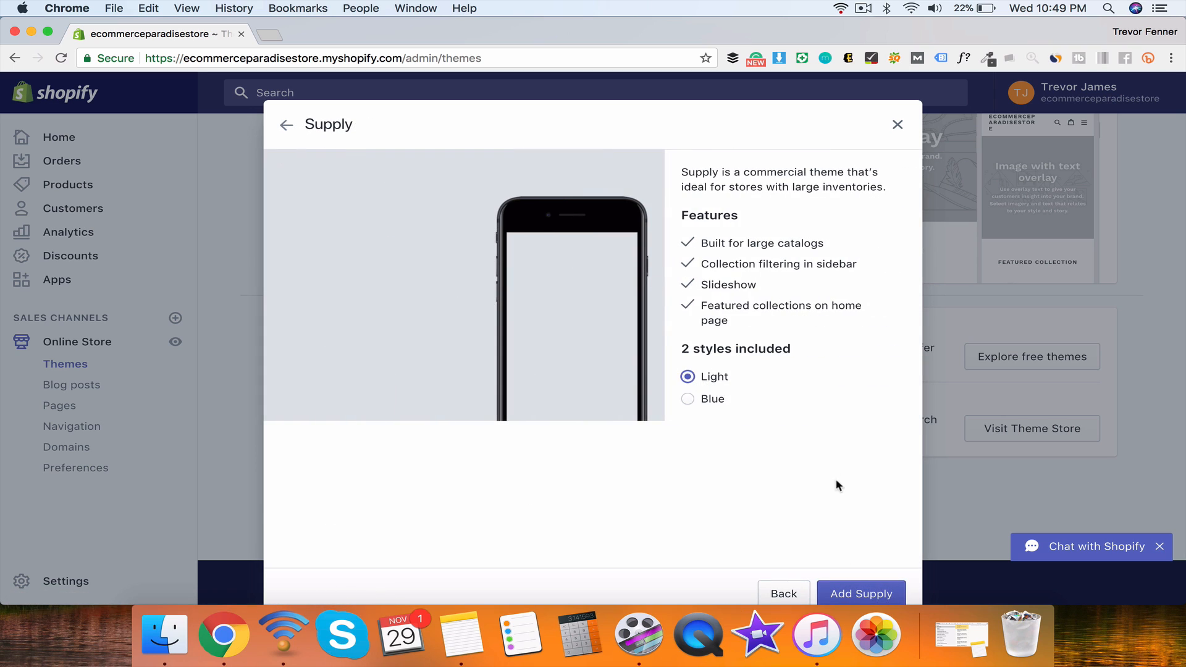
{"action": "left_click", "coordinate": [851, 596]}
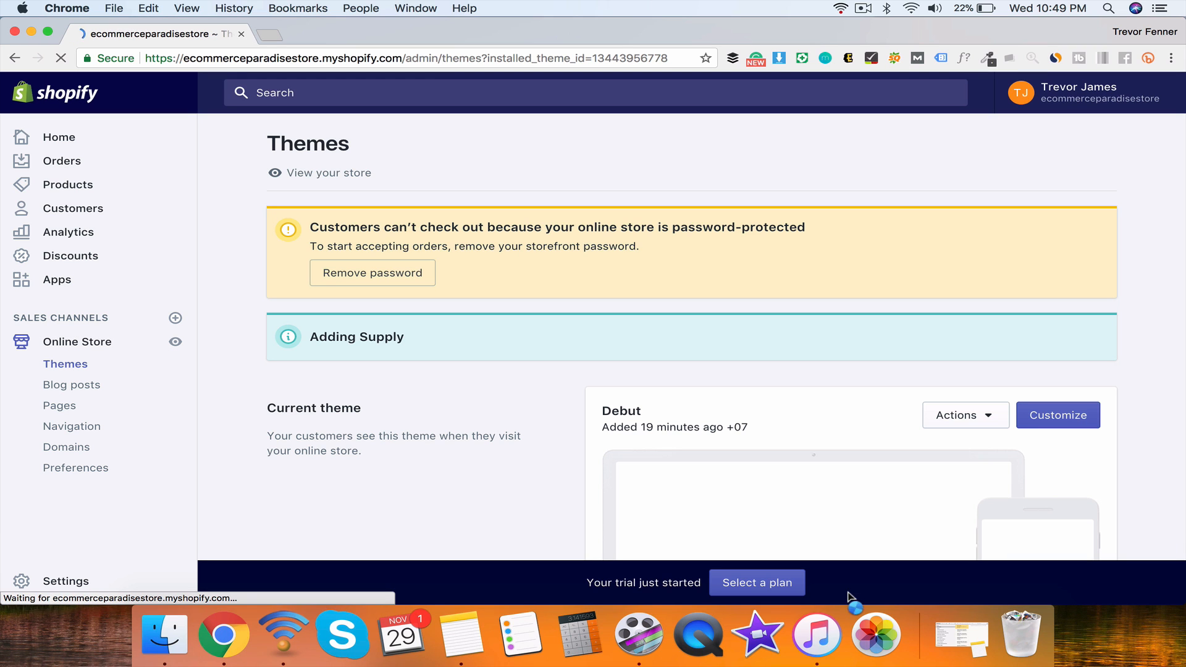
{"action": "scroll", "coordinate": [1022, 450], "scroll_direction": "down", "scroll_amount": 2}
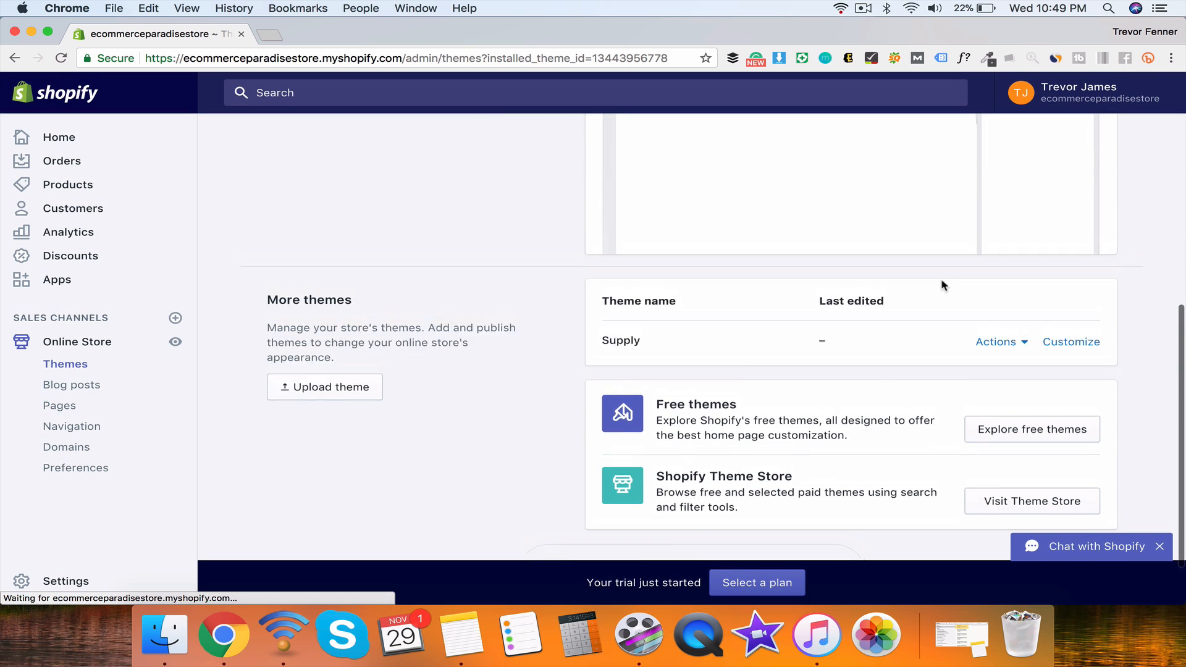
Step: Publish the Supply theme through its Actions menu and confirm it as the live theme
{"action": "scroll", "coordinate": [968, 331], "scroll_direction": "down", "scroll_amount": 6}
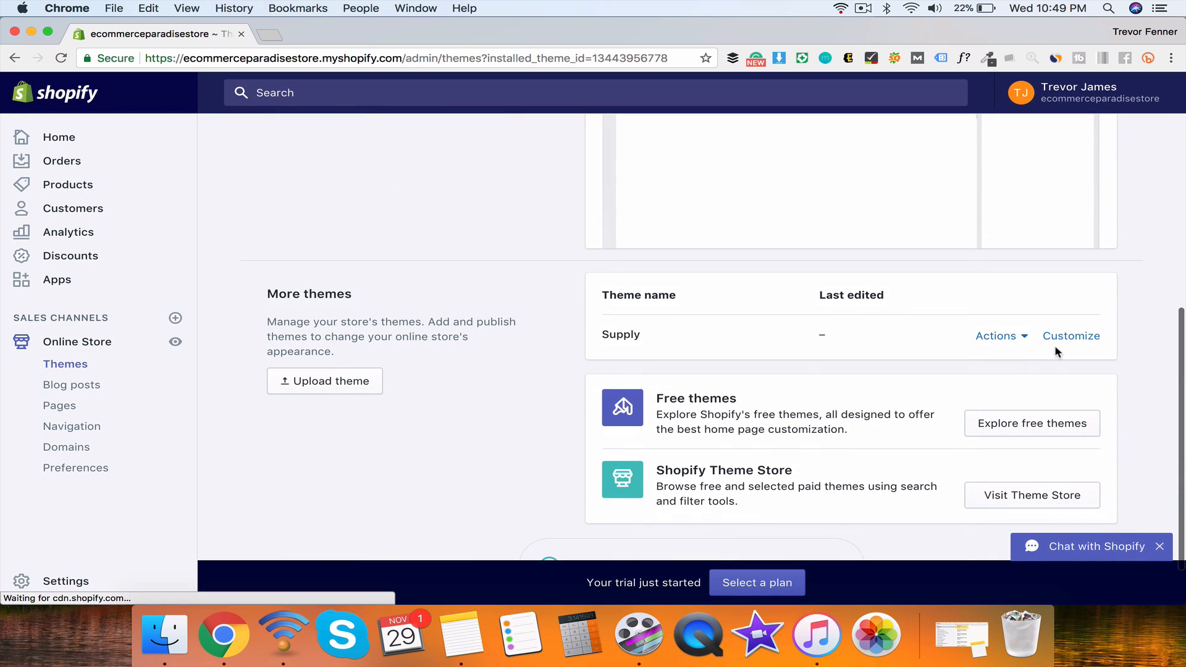
{"action": "left_click", "coordinate": [1018, 337]}
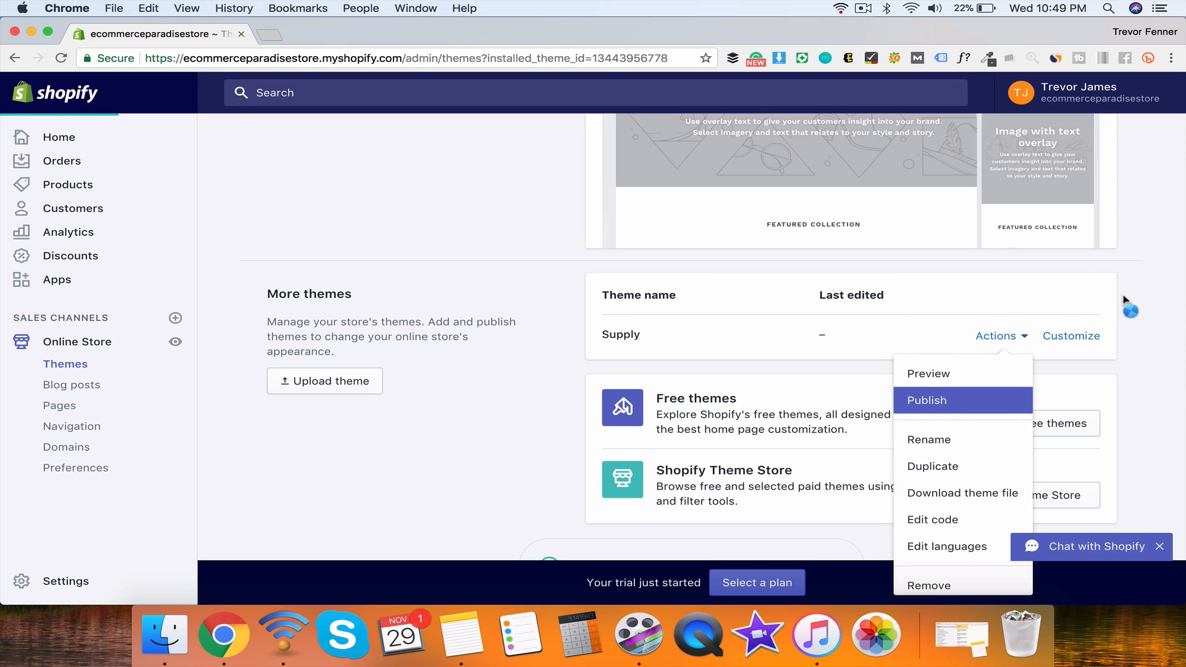
{"action": "left_click", "coordinate": [970, 400]}
{"action": "left_click", "coordinate": [829, 412]}
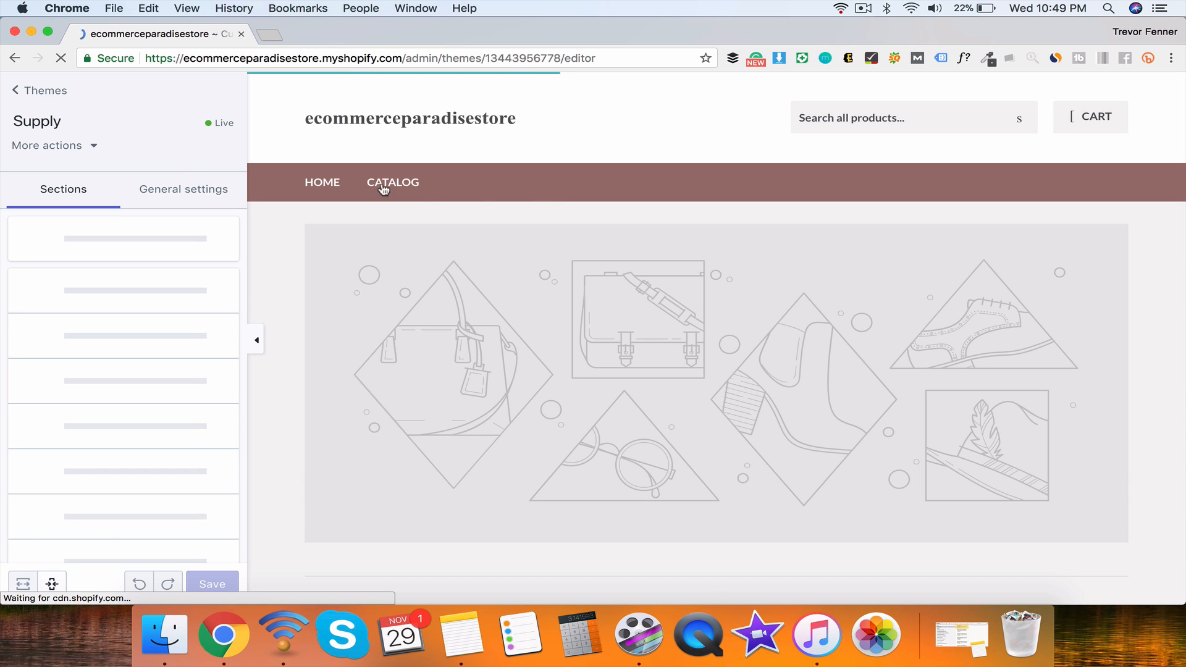
{"action": "scroll", "coordinate": [630, 175], "scroll_direction": "down", "scroll_amount": 10}
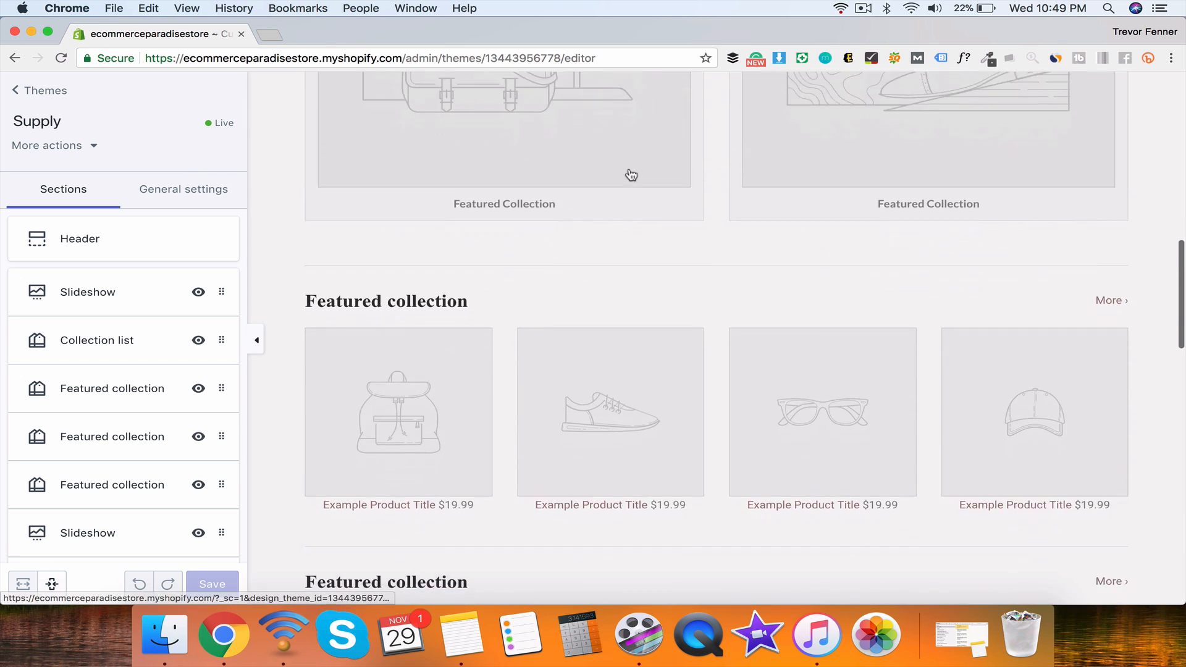
{"action": "scroll", "coordinate": [630, 175], "scroll_direction": "down", "scroll_amount": 10}
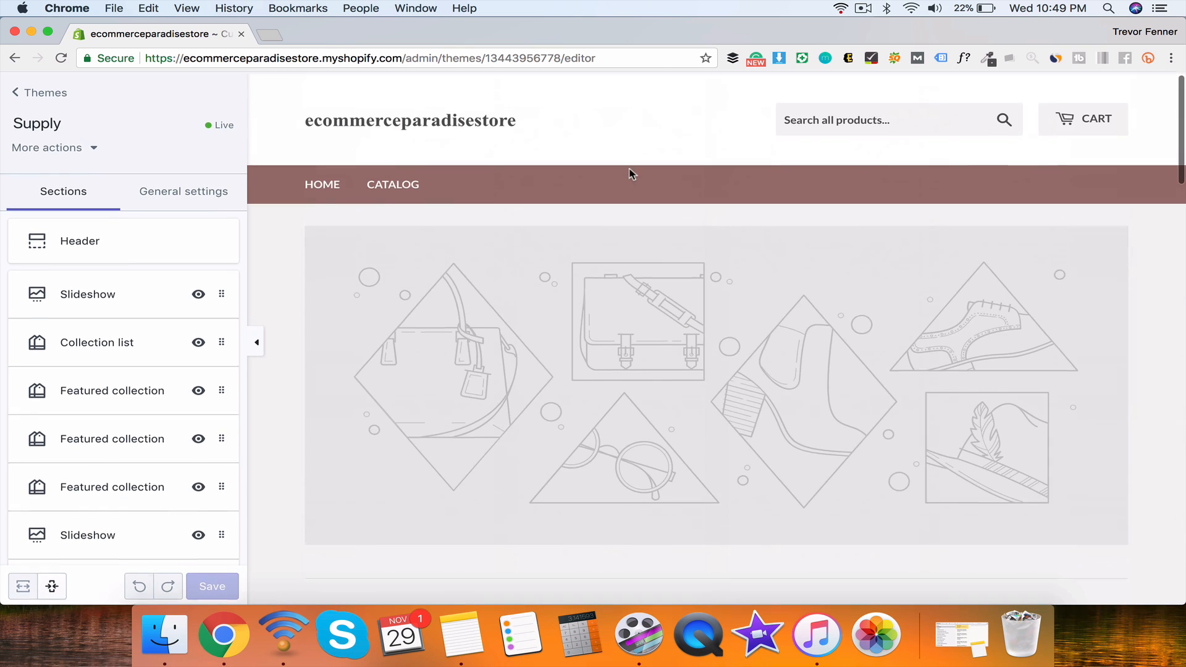
{"action": "scroll", "coordinate": [729, 413], "scroll_direction": "down", "scroll_amount": 8}
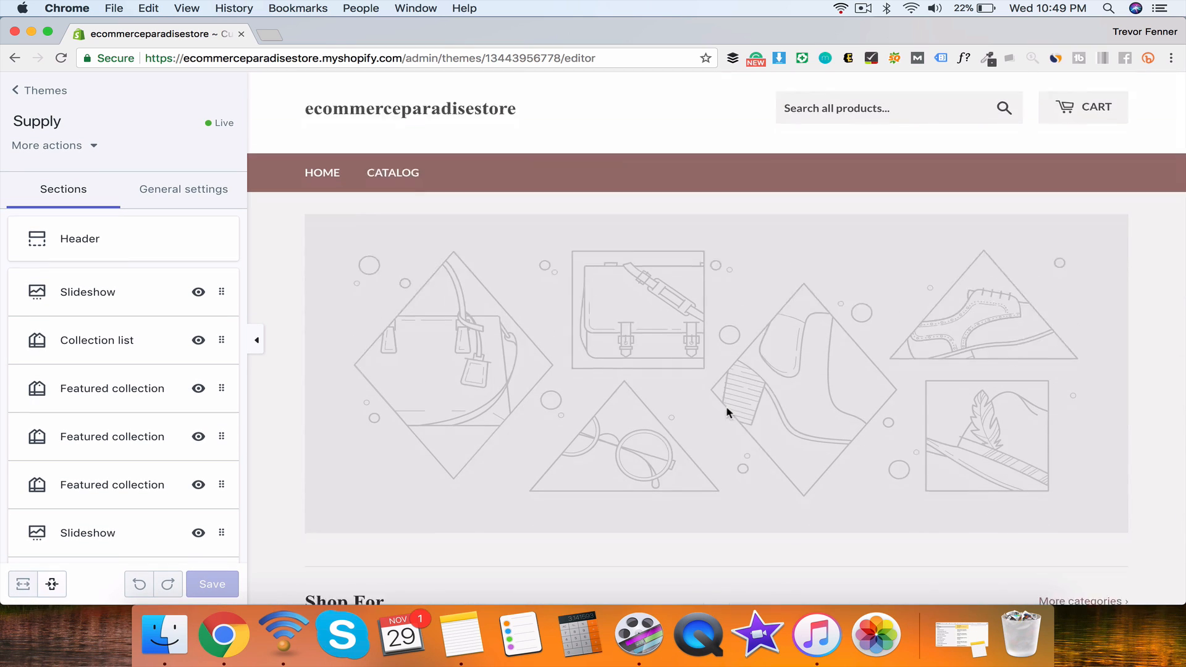
{"action": "scroll", "coordinate": [895, 413], "scroll_direction": "down", "scroll_amount": 8}
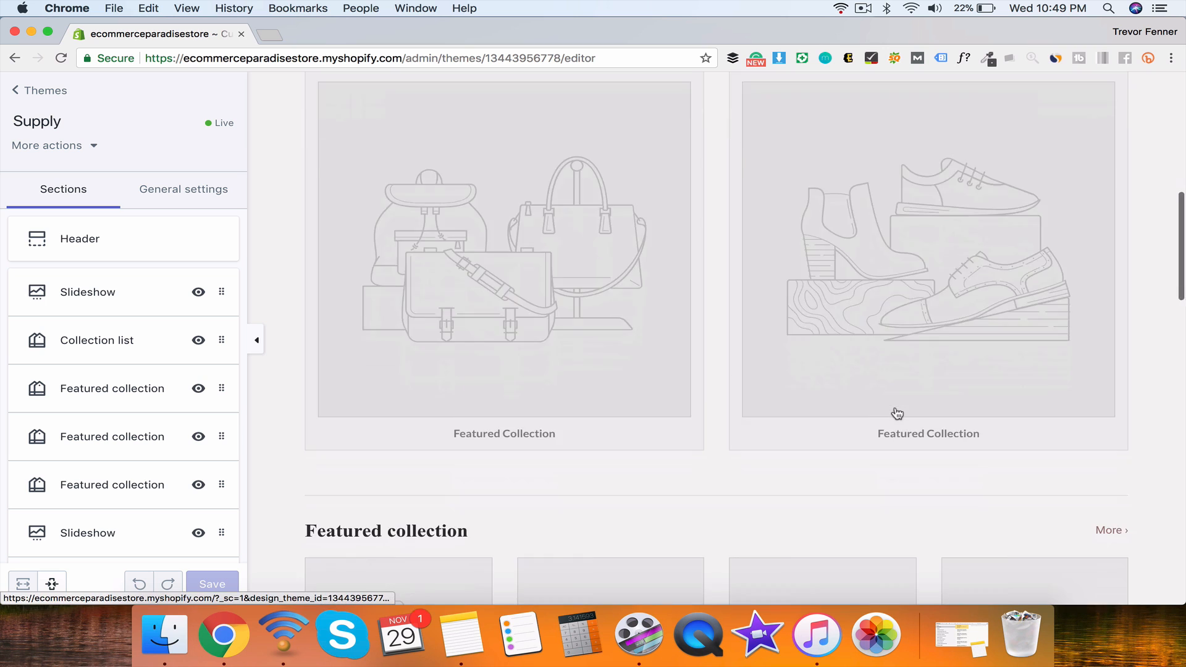
{"action": "scroll", "coordinate": [1063, 310], "scroll_direction": "down", "scroll_amount": 15}
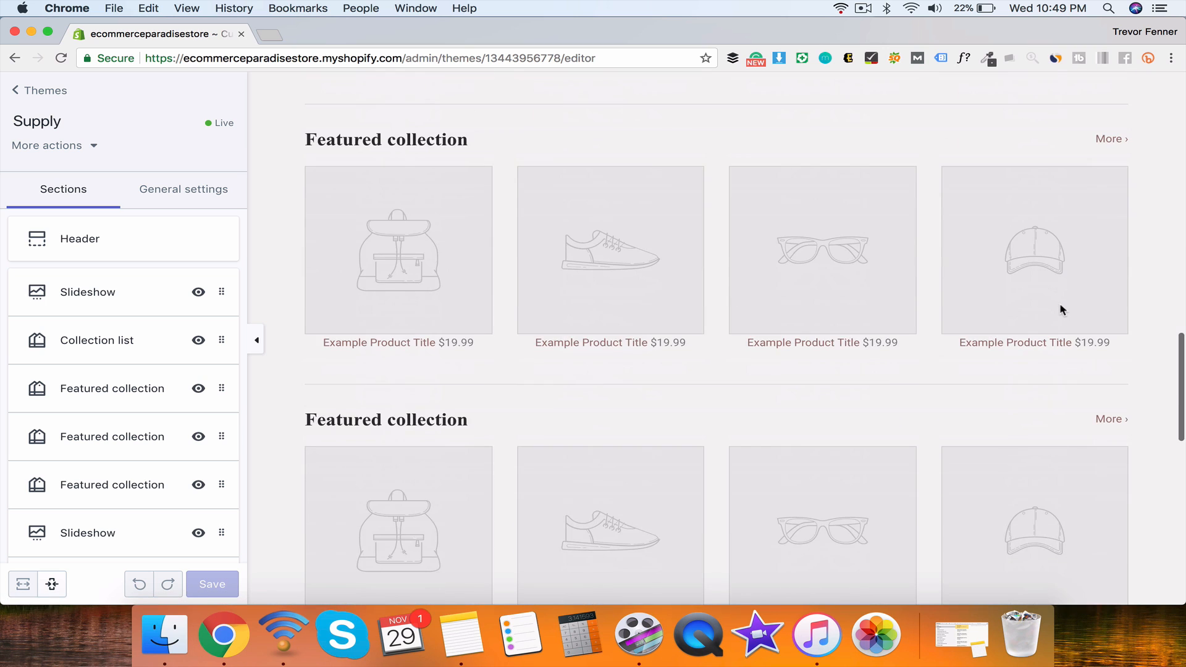
{"action": "scroll", "coordinate": [882, 159], "scroll_direction": "up", "scroll_amount": 3}
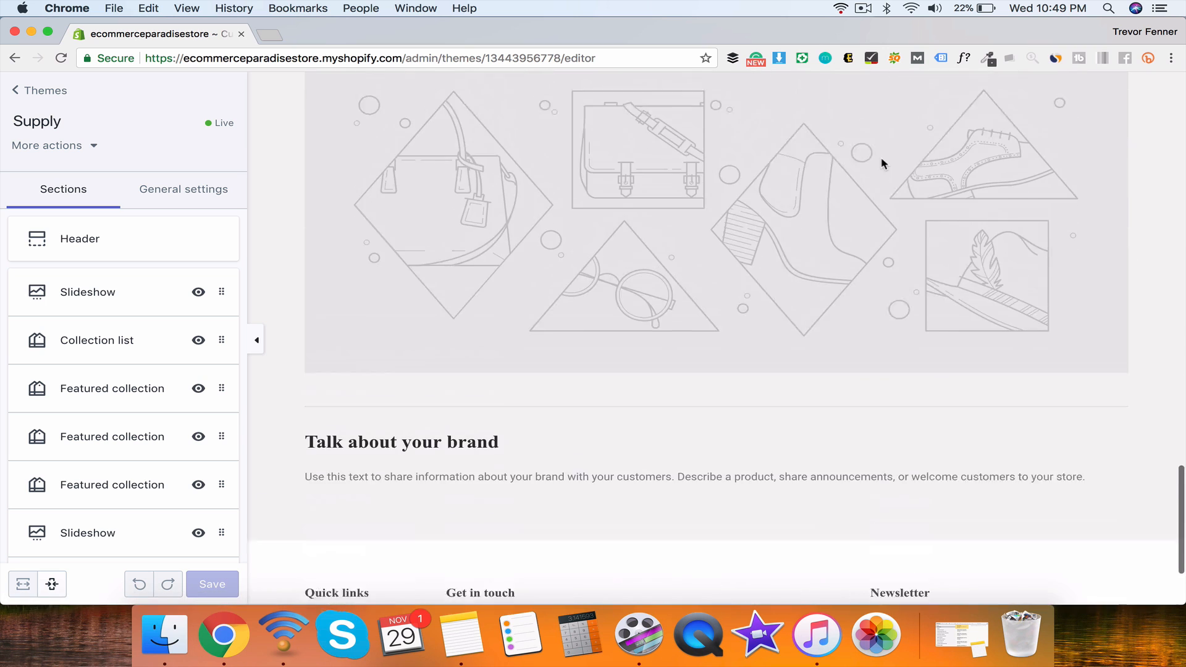
{"action": "scroll", "coordinate": [883, 162], "scroll_direction": "left", "scroll_amount": 5}
{"action": "scroll", "coordinate": [882, 163], "scroll_direction": "right", "scroll_amount": 5}
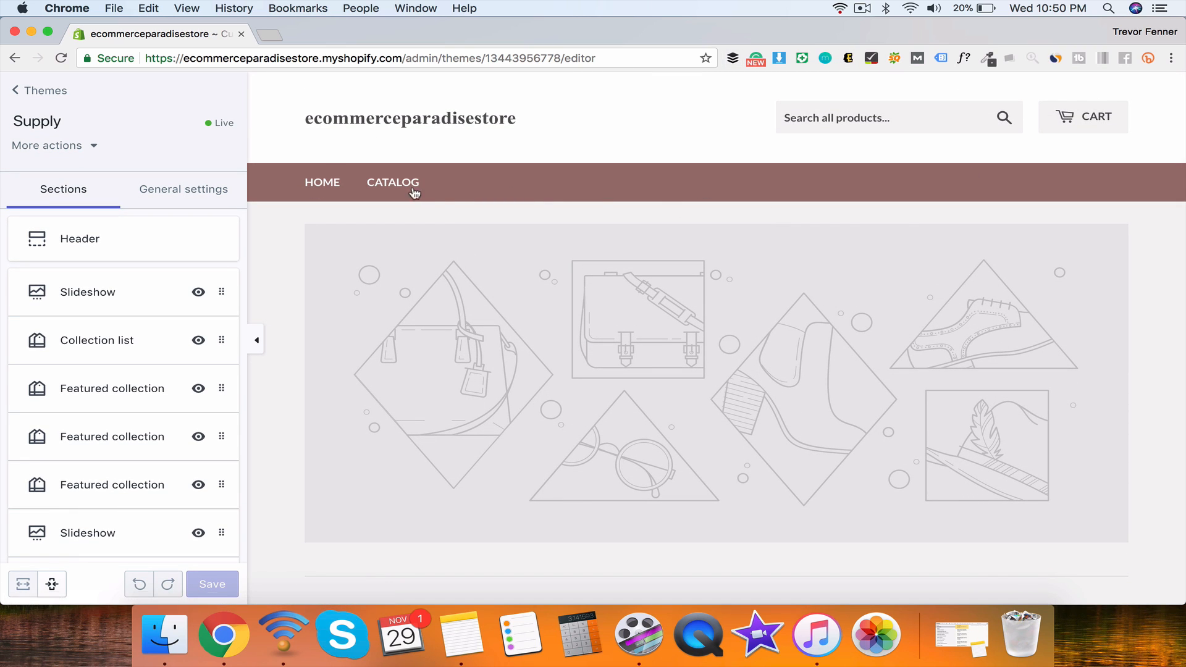
{"action": "scroll", "coordinate": [569, 213], "scroll_direction": "down", "scroll_amount": 20}
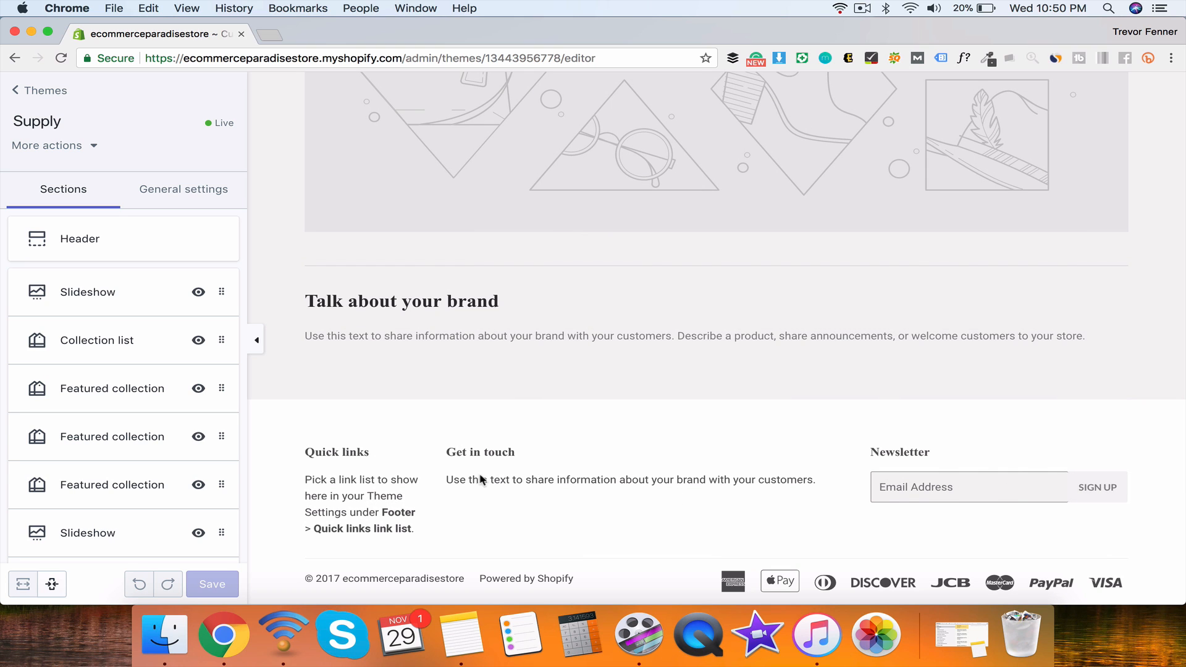
{"action": "scroll", "coordinate": [544, 495], "scroll_direction": "up", "scroll_amount": 20}
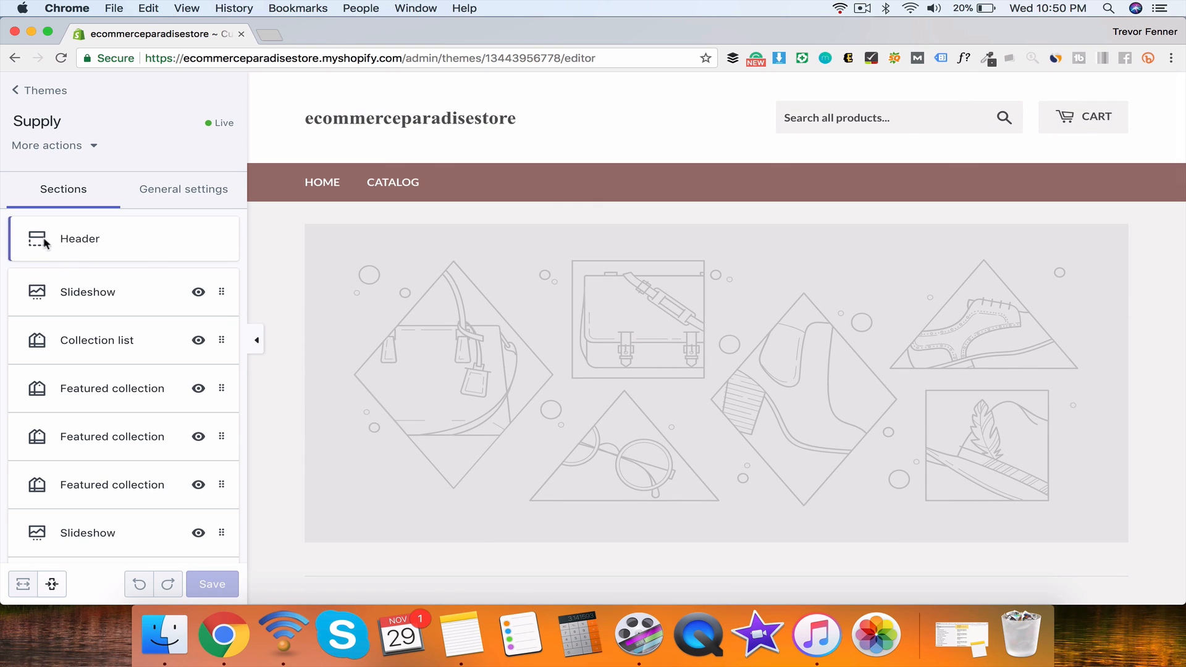
Step: Keep Main menu as the header menu and open the free images for the header logo
{"action": "left_click", "coordinate": [90, 241]}
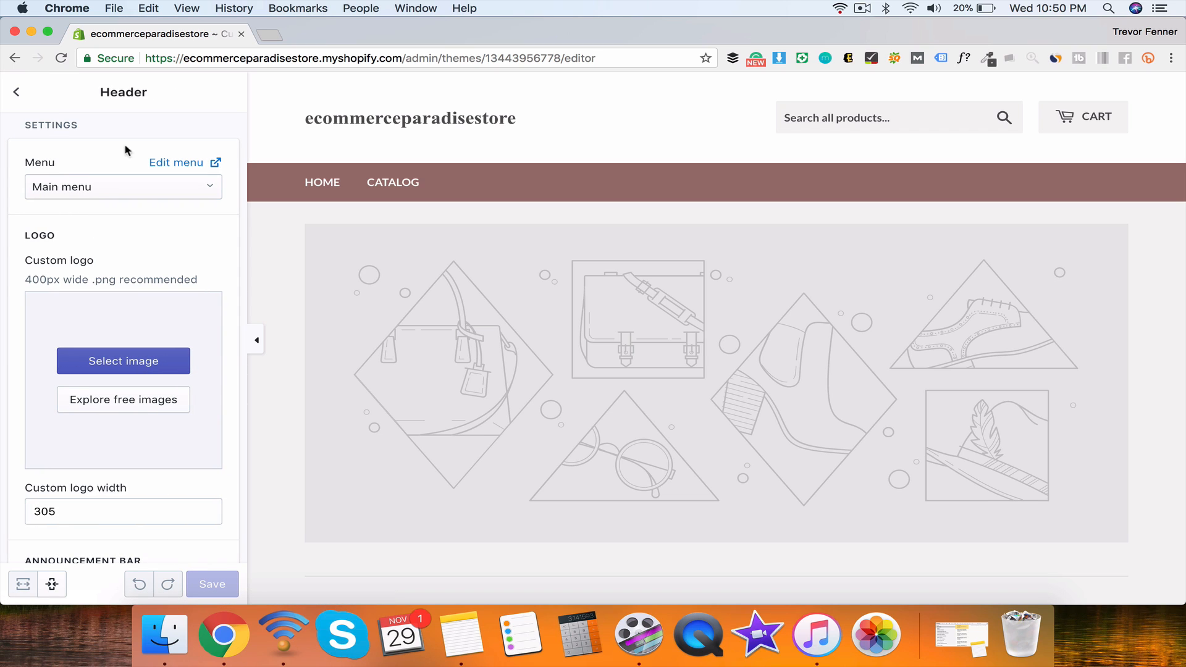
{"action": "left_click", "coordinate": [76, 185]}
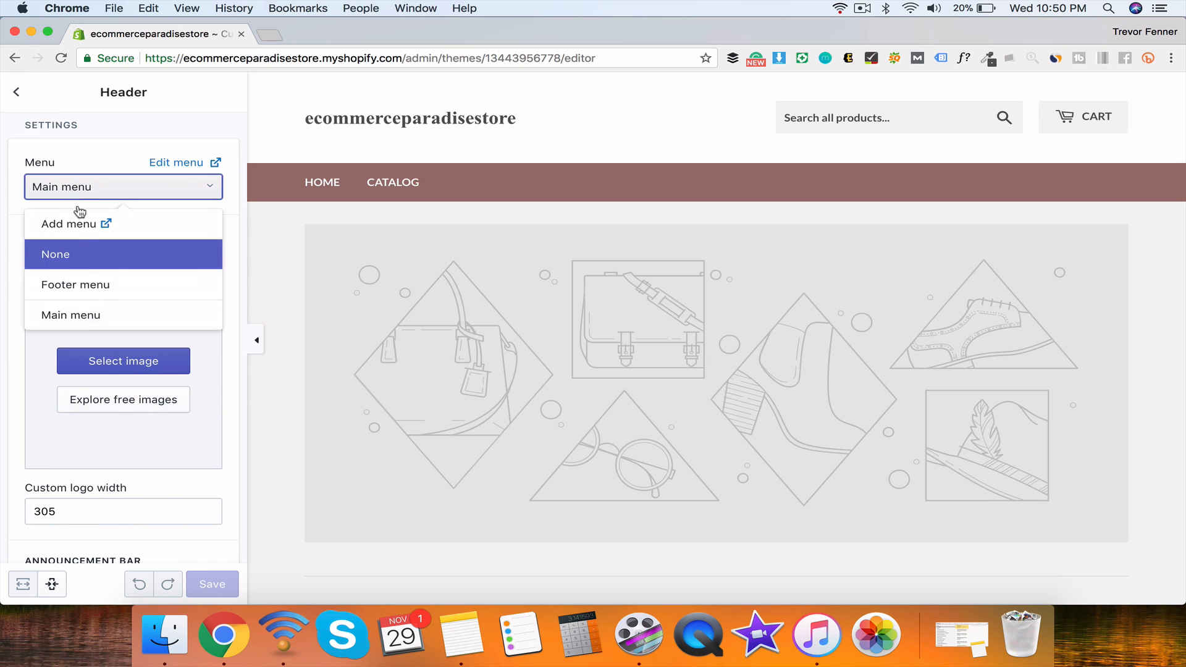
{"action": "left_click", "coordinate": [90, 287]}
{"action": "left_click", "coordinate": [111, 189]}
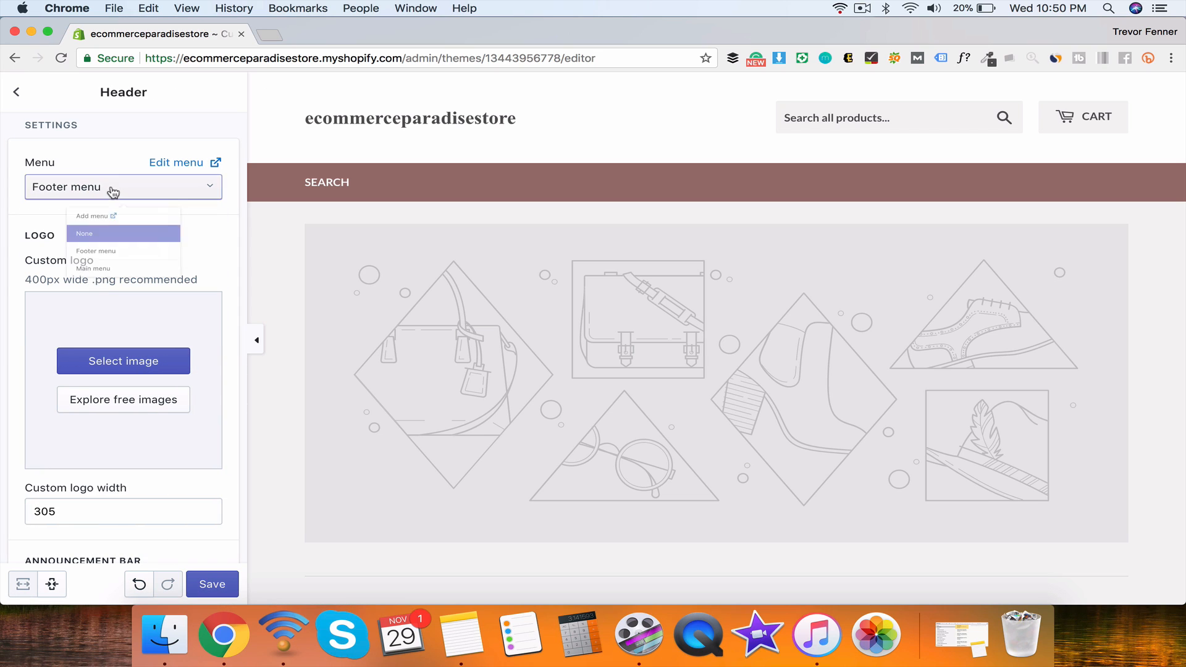
{"action": "left_click", "coordinate": [91, 309]}
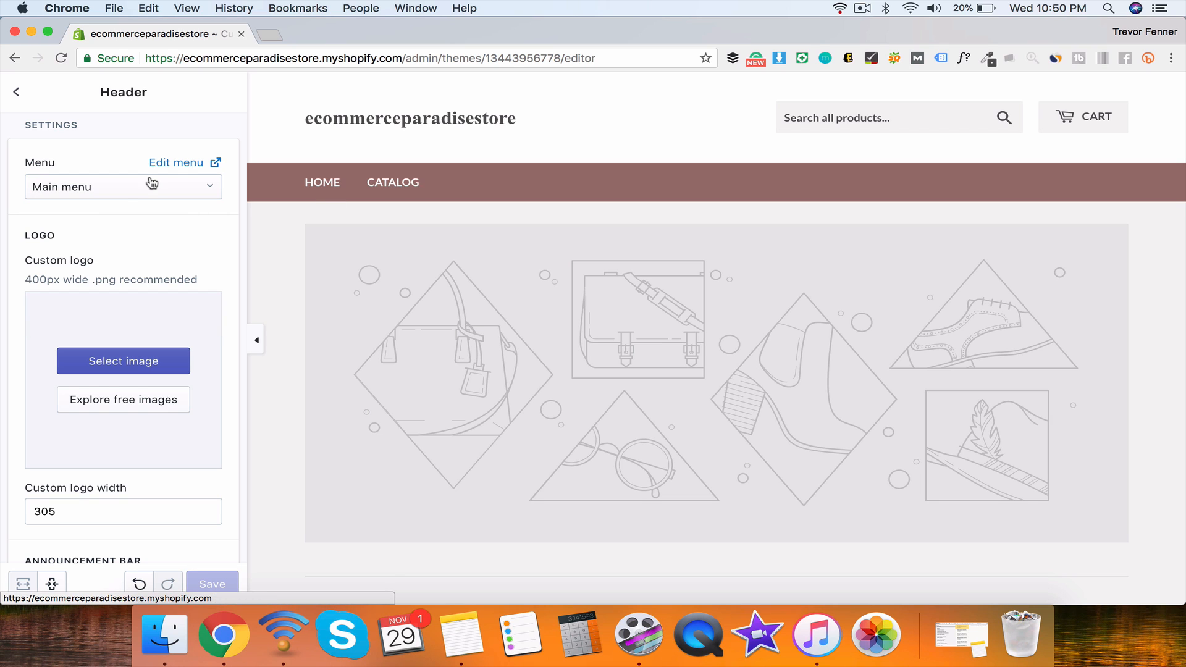
{"action": "scroll", "coordinate": [52, 237], "scroll_direction": "down", "scroll_amount": 3}
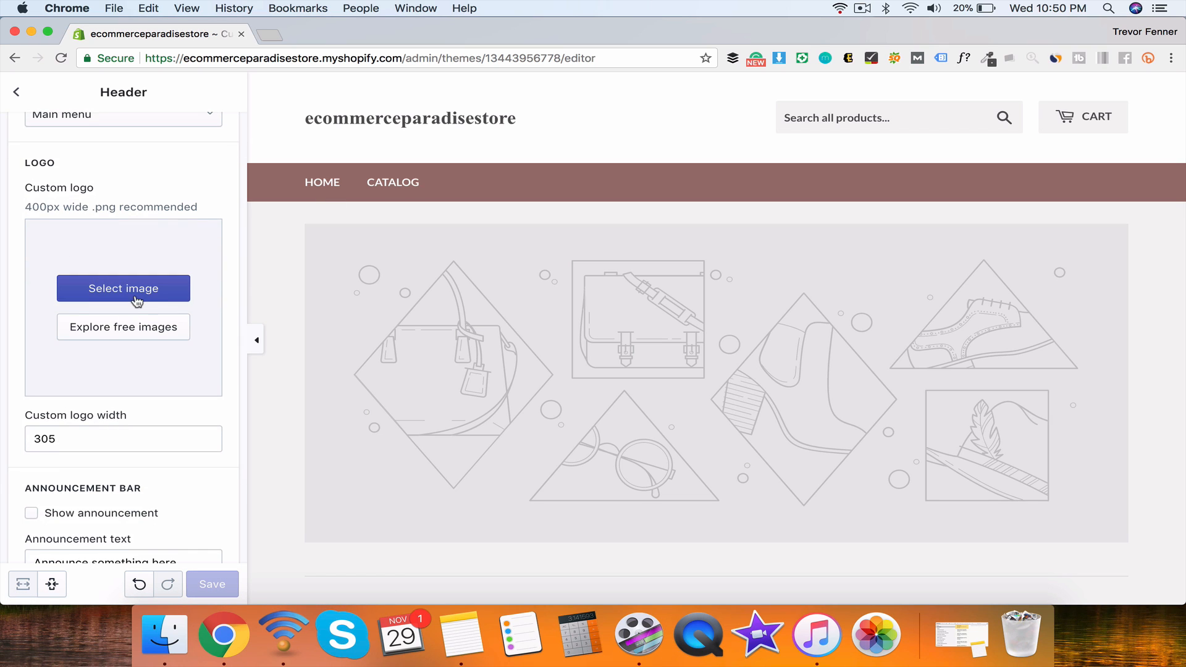
{"action": "scroll", "coordinate": [99, 284], "scroll_direction": "down", "scroll_amount": 5}
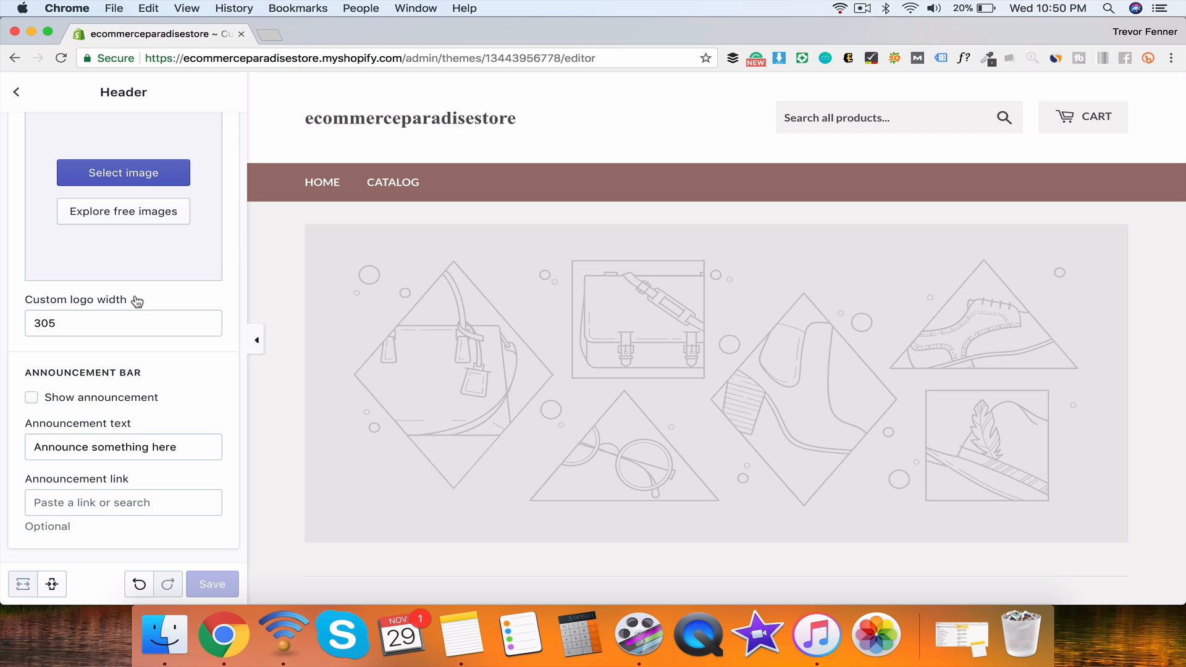
{"action": "left_click", "coordinate": [131, 222]}
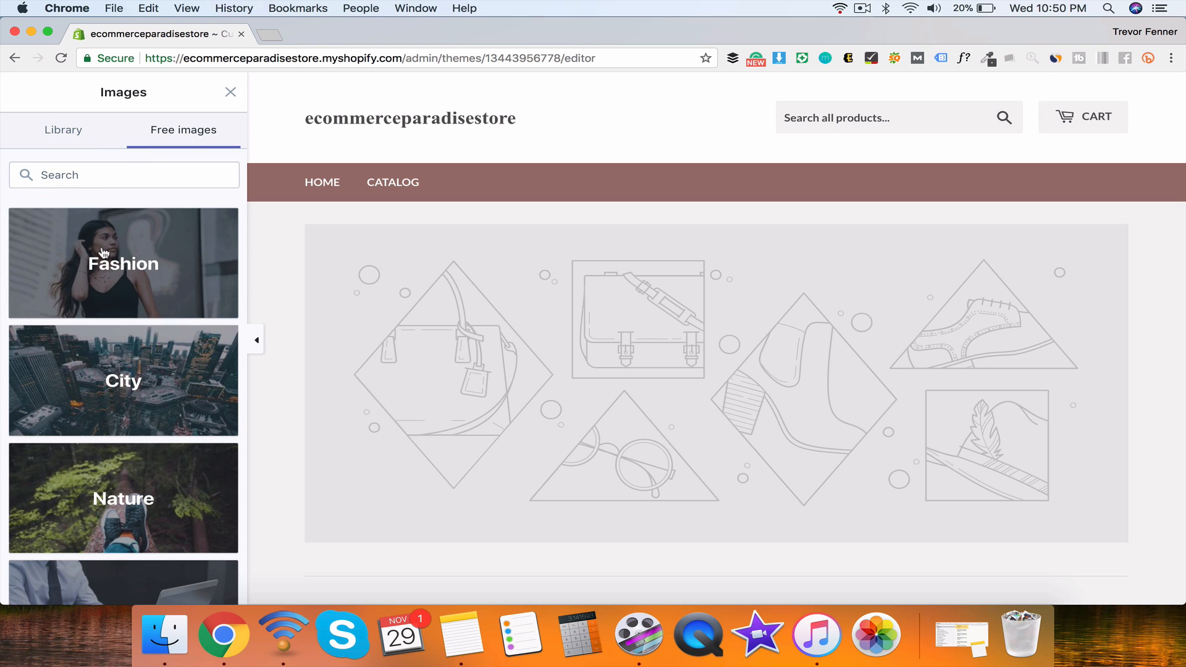
Step: Set a City category street photo from the free images as the header's custom logo
{"action": "left_click", "coordinate": [142, 368]}
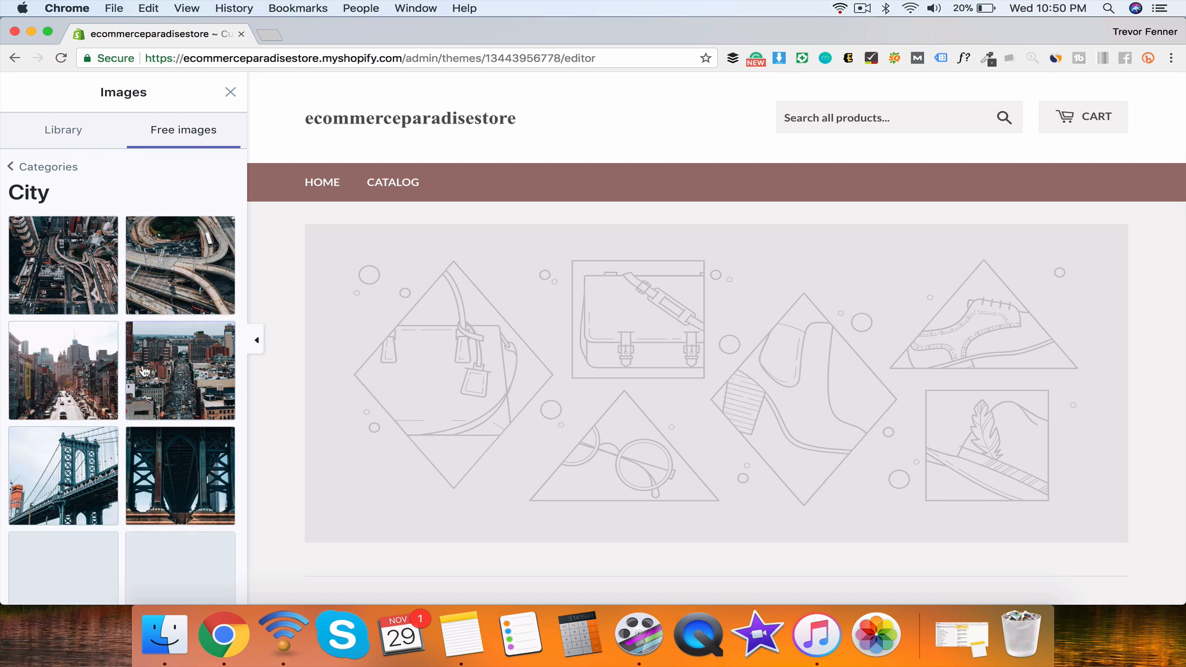
{"action": "left_click", "coordinate": [81, 385]}
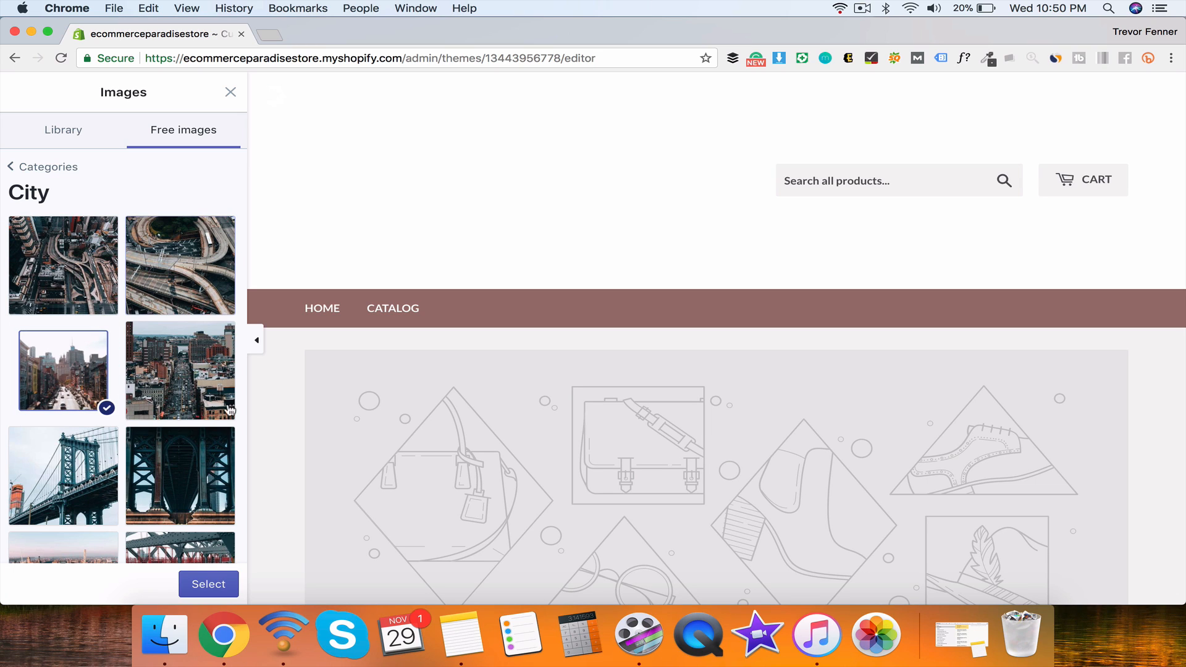
{"action": "left_click", "coordinate": [210, 587]}
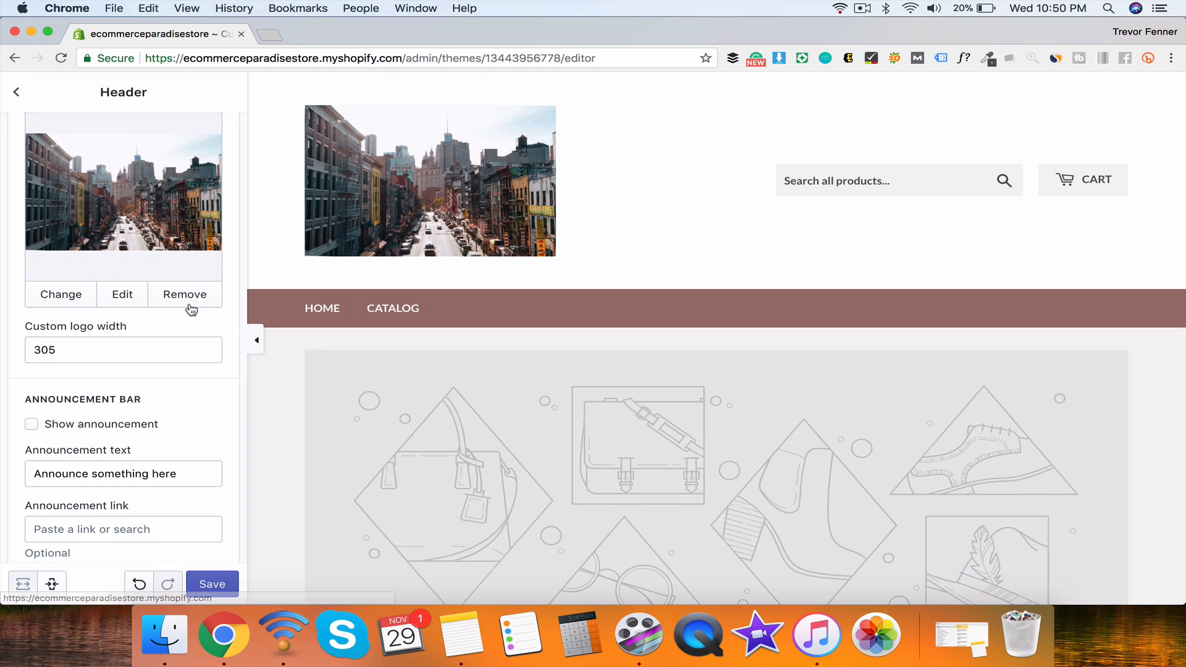
{"action": "scroll", "coordinate": [191, 309], "scroll_direction": "down", "scroll_amount": 1}
{"action": "scroll", "coordinate": [154, 424], "scroll_direction": "up", "scroll_amount": 3}
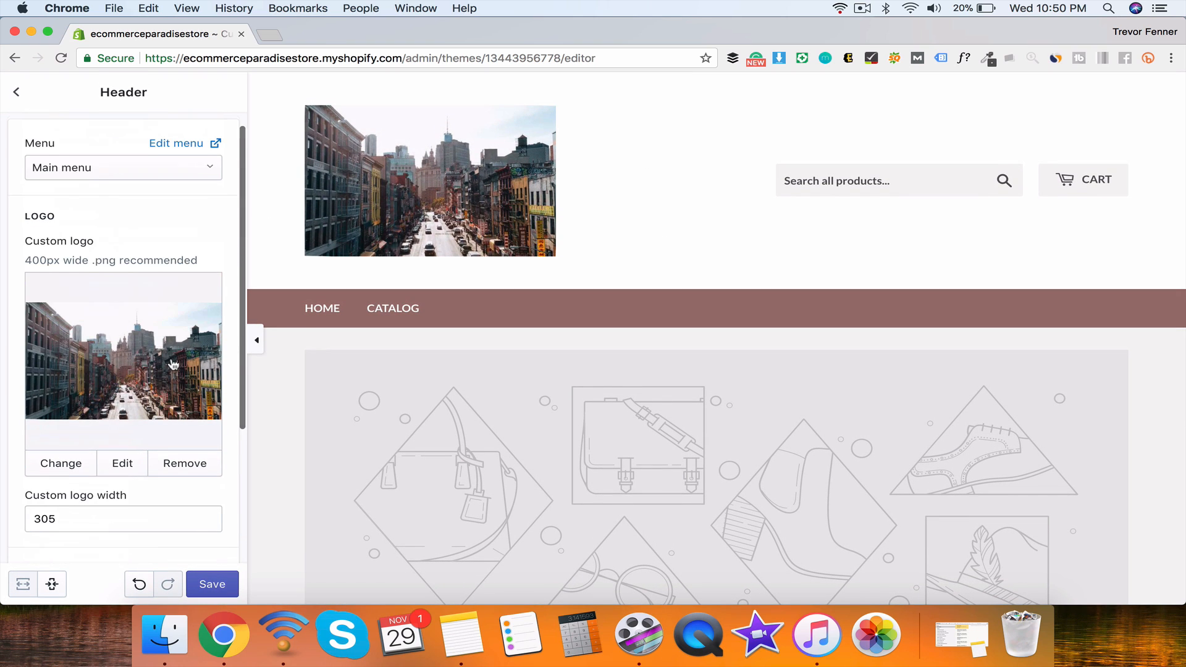
{"action": "scroll", "coordinate": [173, 364], "scroll_direction": "down", "scroll_amount": 3}
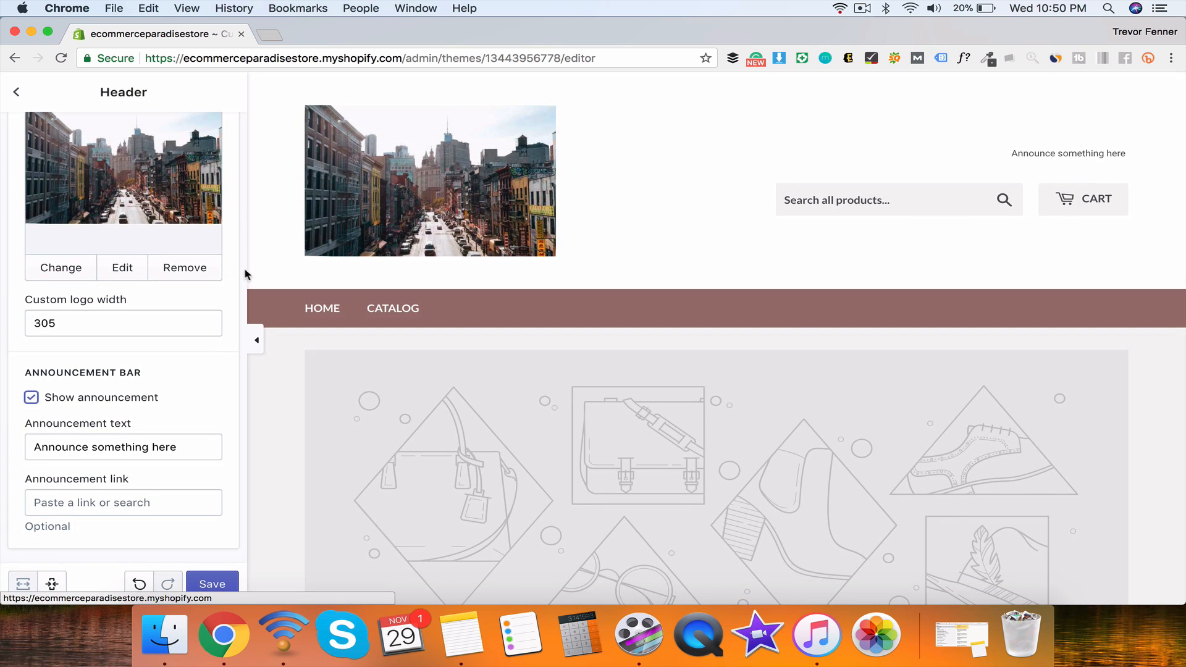
Step: Link the announcement 'SUMMER SALE NOW!' to All Collections and save the header
{"action": "left_click", "coordinate": [96, 494]}
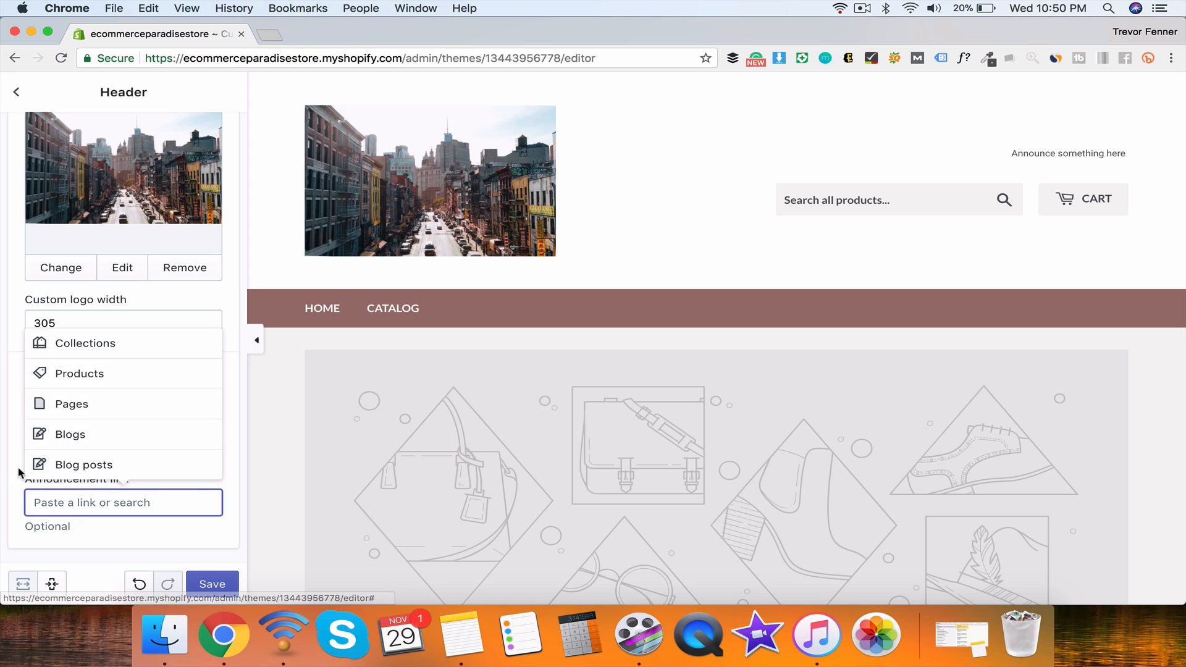
{"action": "left_click", "coordinate": [99, 347]}
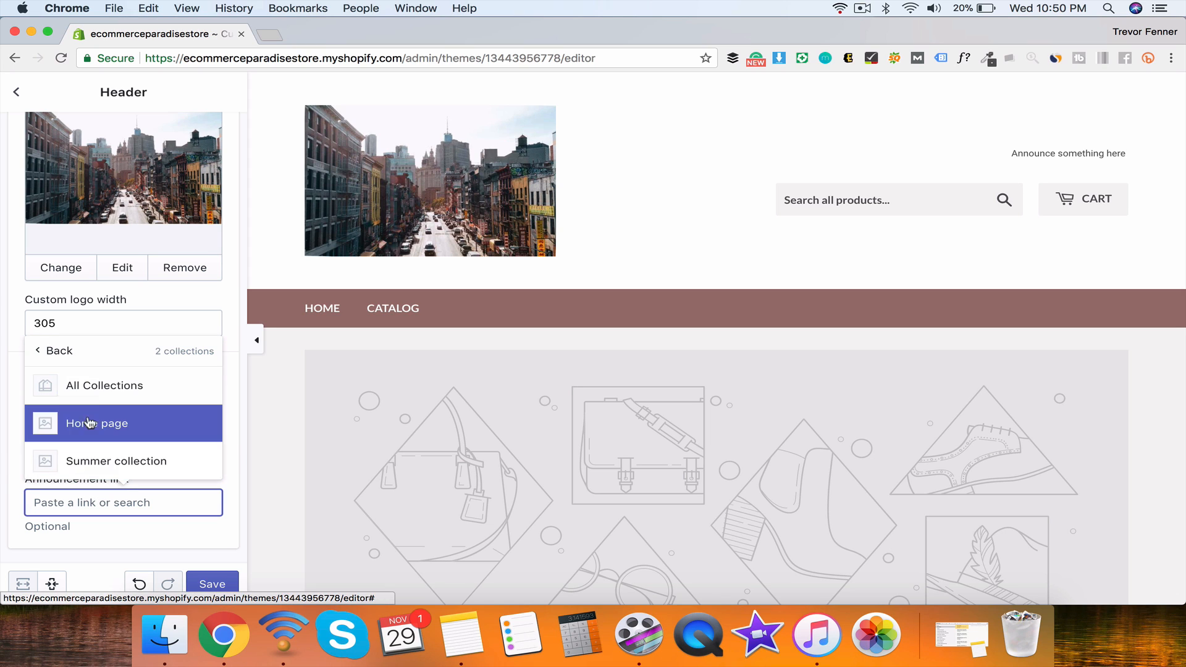
{"action": "left_click", "coordinate": [99, 395]}
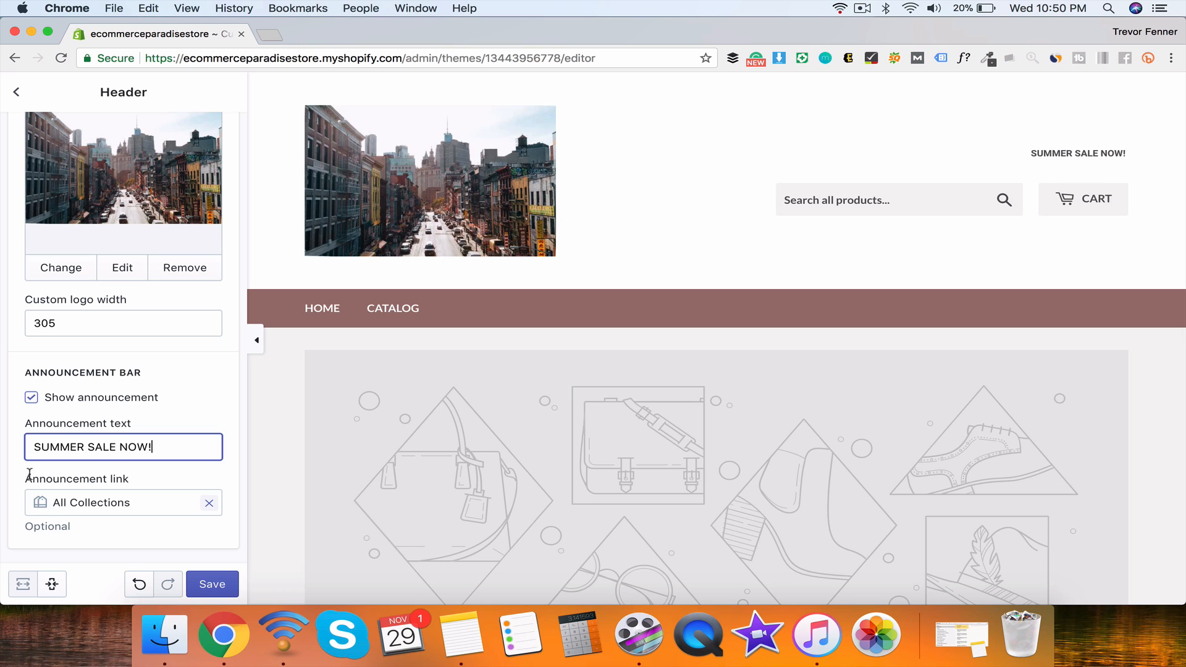
{"action": "left_click", "coordinate": [213, 588]}
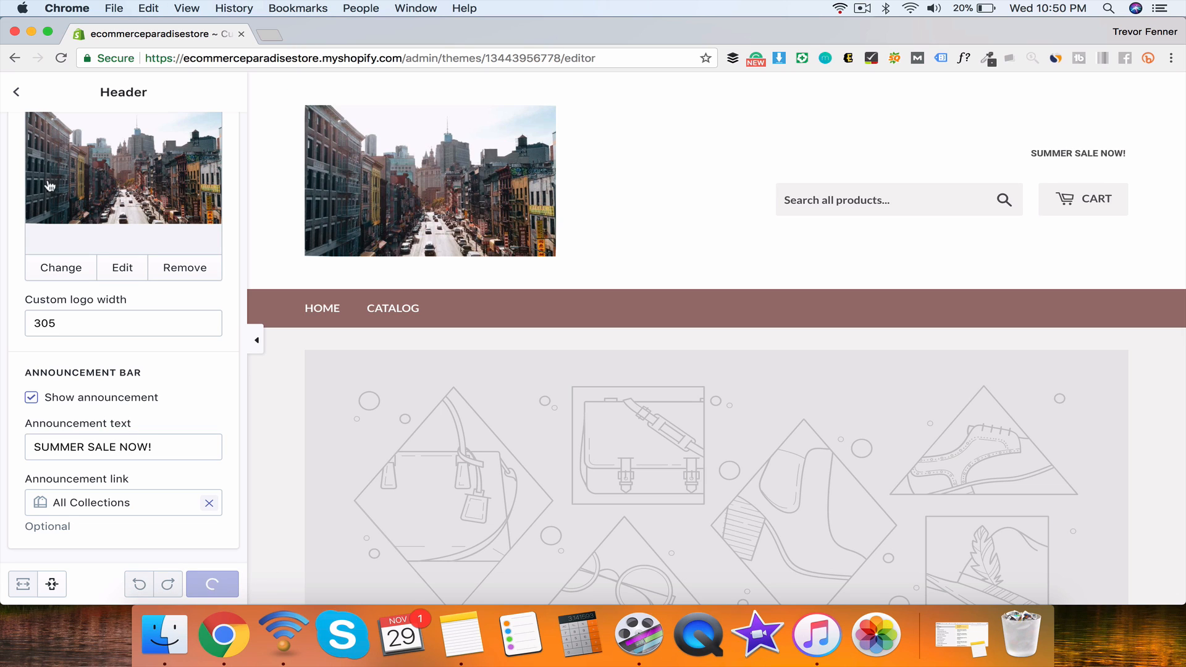
{"action": "left_click", "coordinate": [18, 94]}
{"action": "left_click", "coordinate": [99, 291]}
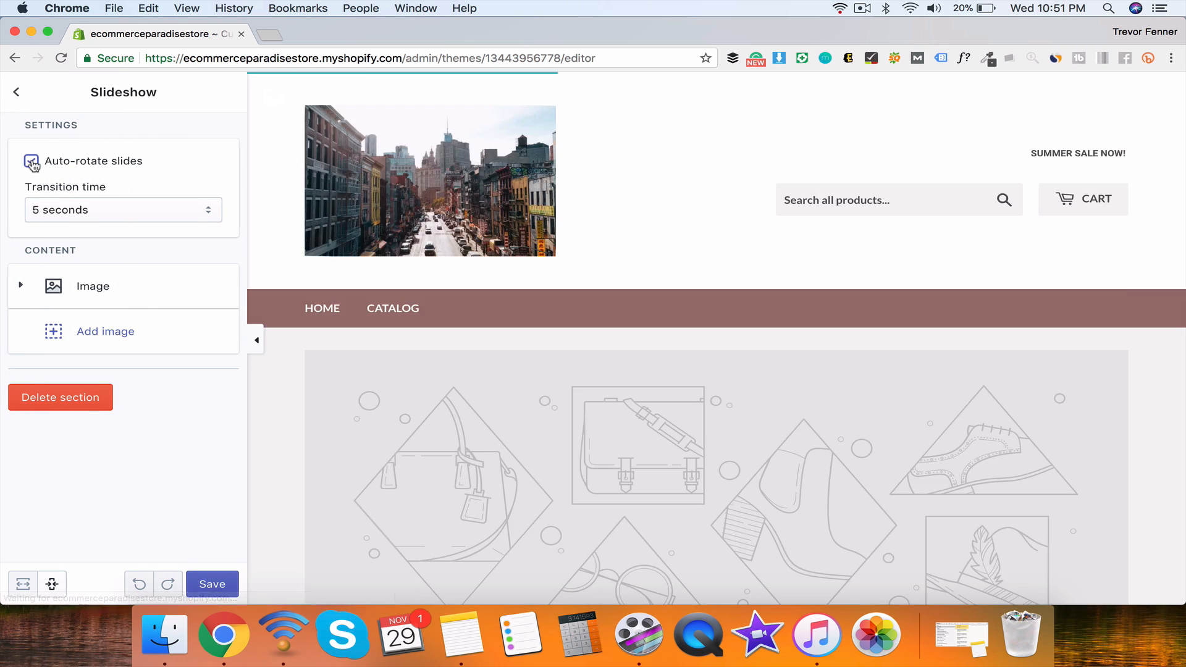
Step: Put a free Fashion photo on the first slide and turn on Auto-rotate slides
{"action": "scroll", "coordinate": [435, 246], "scroll_direction": "up", "scroll_amount": 2}
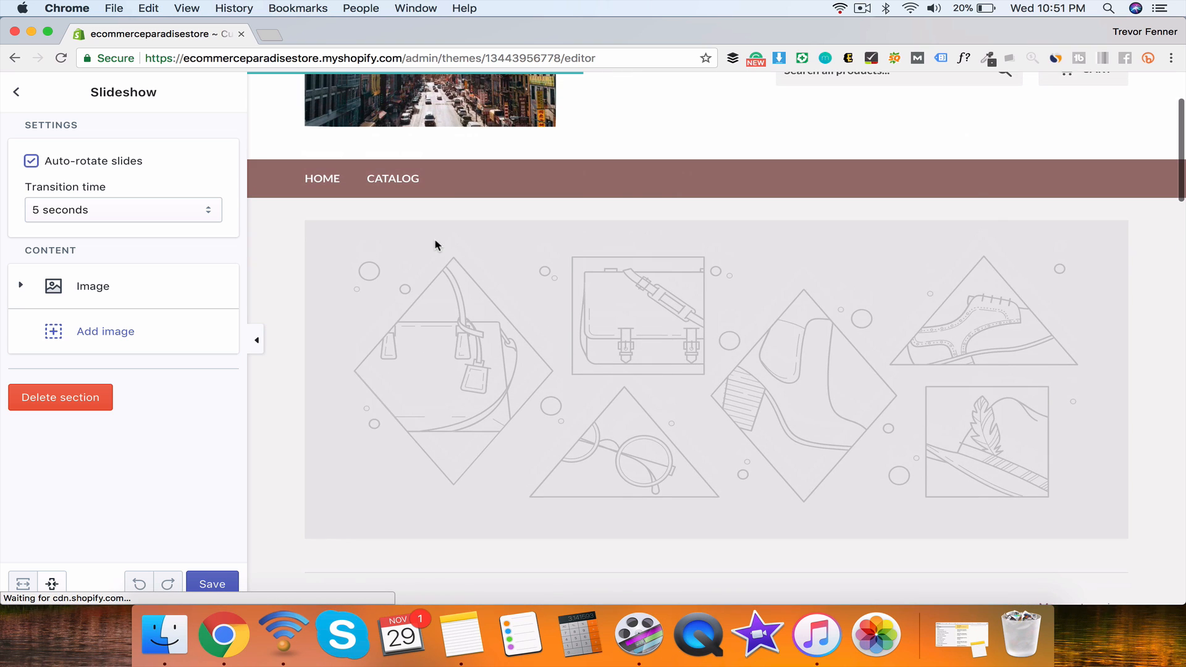
{"action": "left_click", "coordinate": [98, 300]}
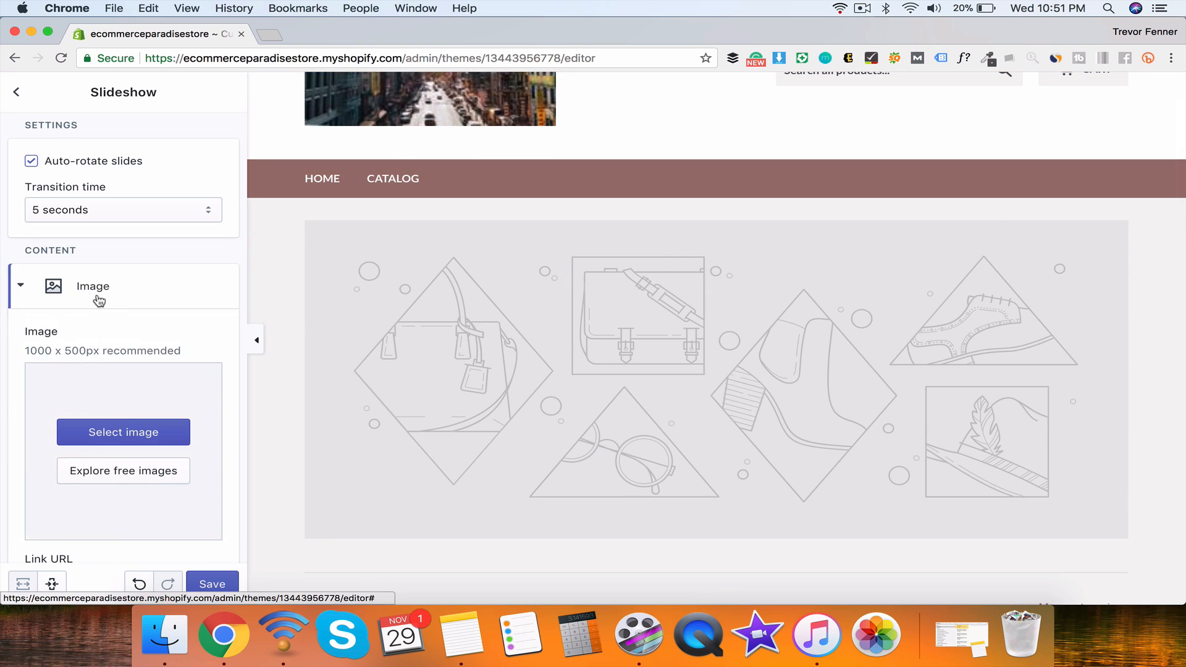
{"action": "left_click", "coordinate": [134, 471]}
{"action": "left_click", "coordinate": [130, 291]}
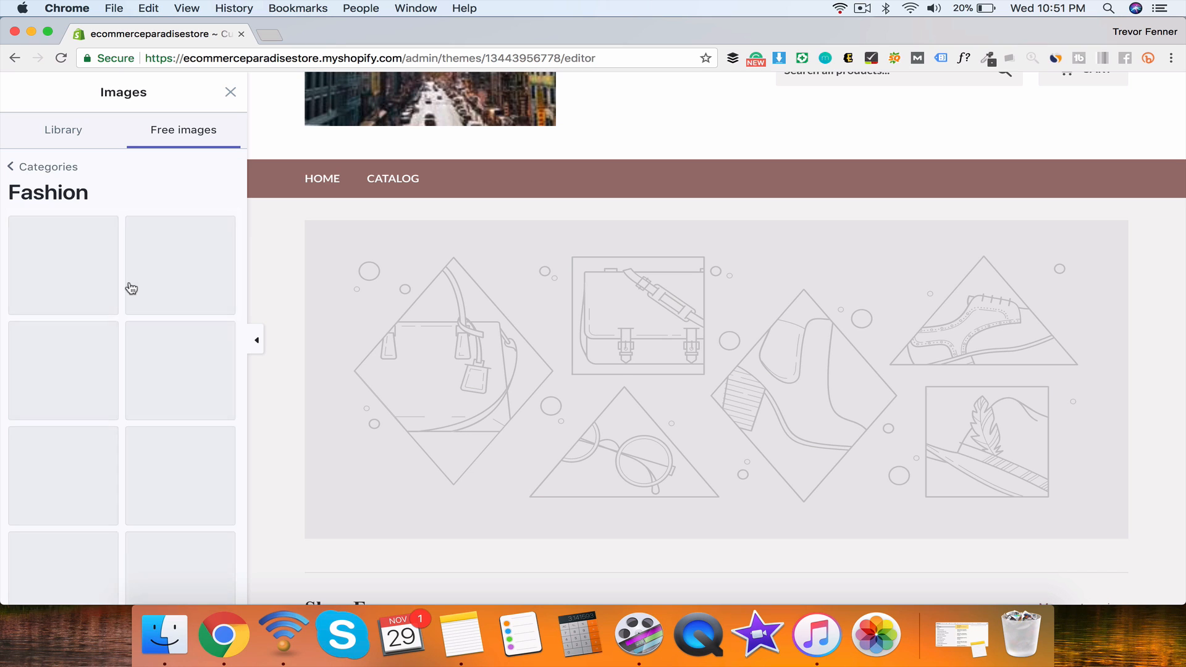
{"action": "left_click", "coordinate": [85, 285]}
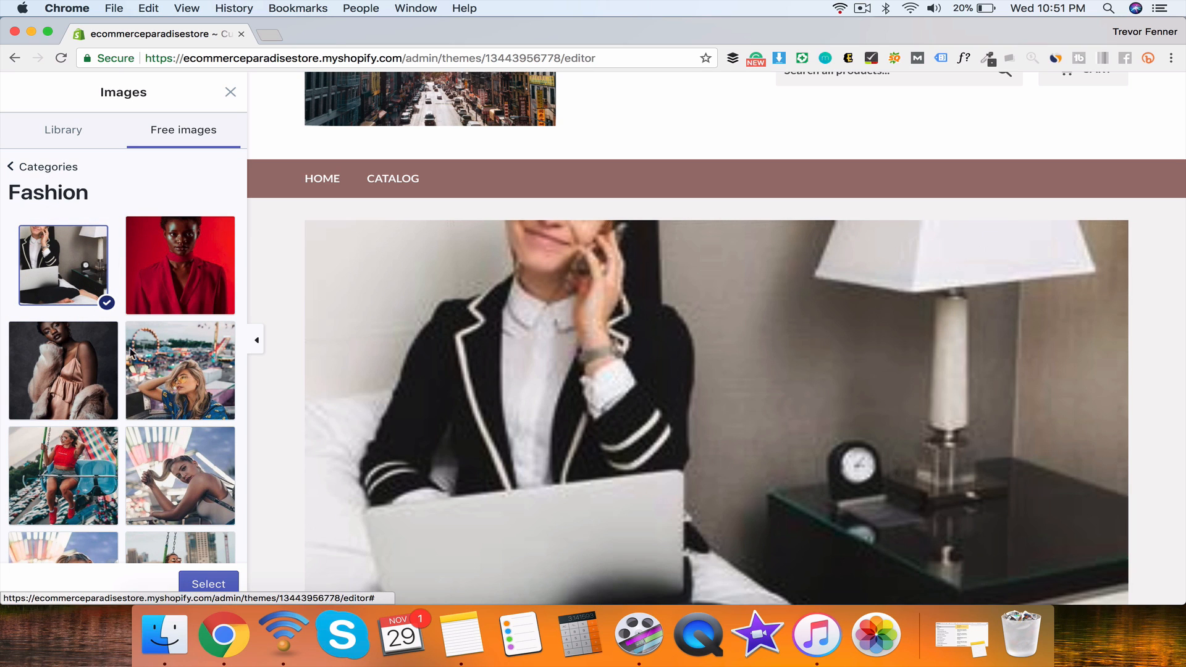
{"action": "left_click", "coordinate": [198, 587]}
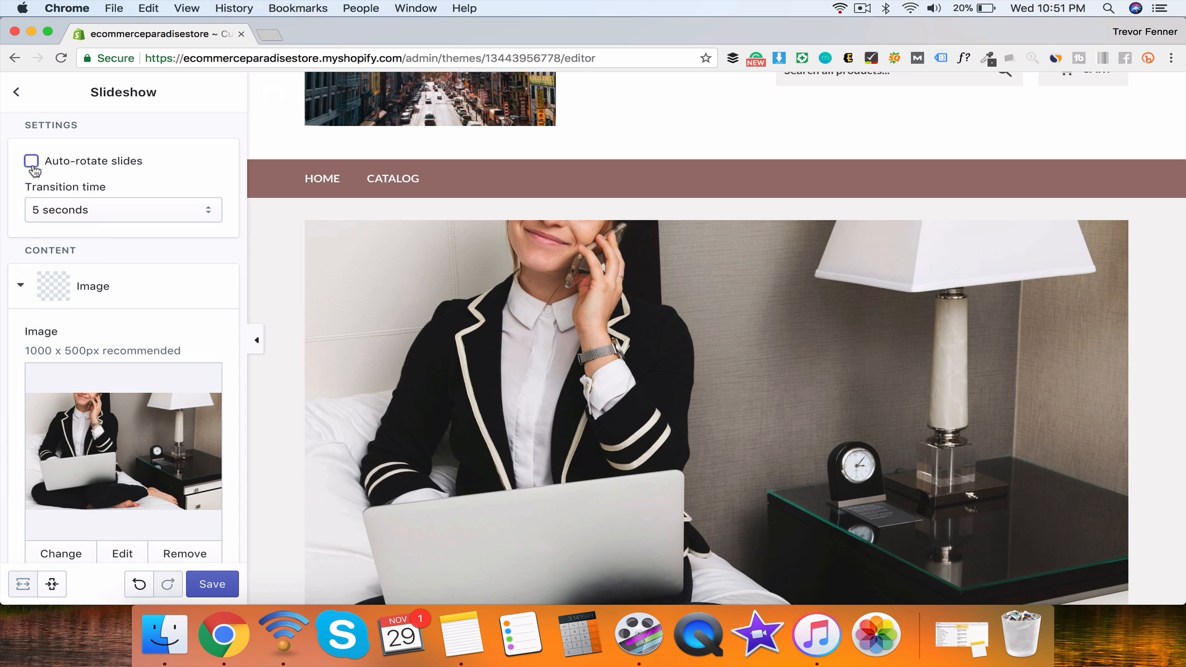
{"action": "left_click", "coordinate": [31, 161]}
{"action": "scroll", "coordinate": [92, 309], "scroll_direction": "down", "scroll_amount": 5}
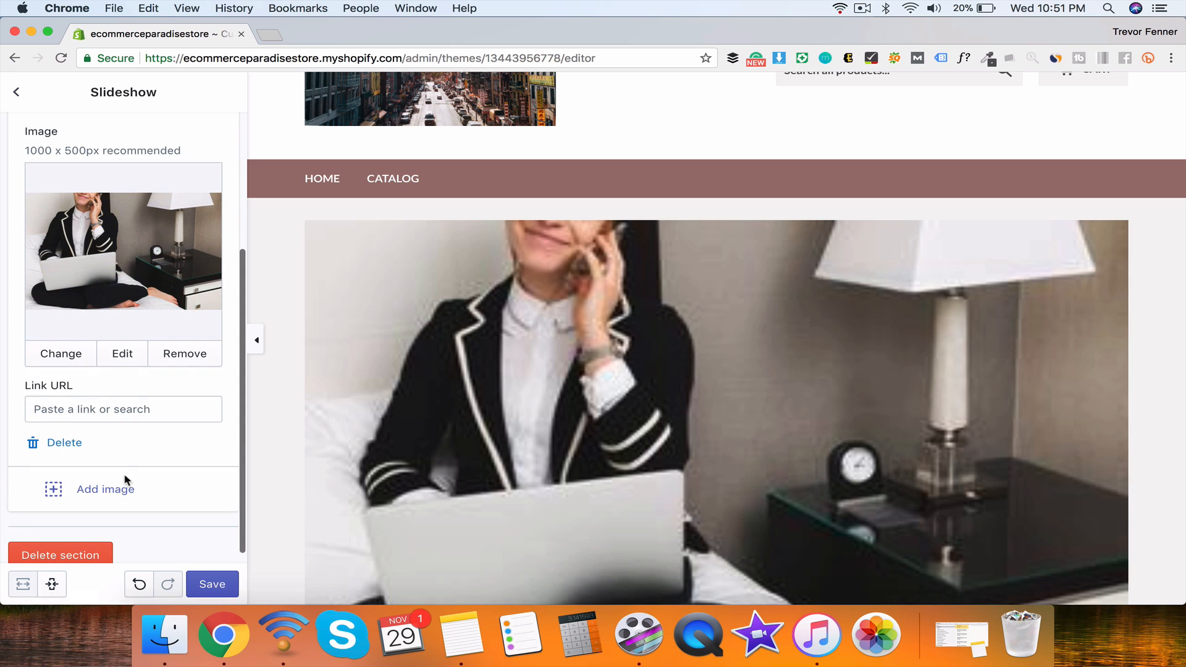
Step: Add a second image slide using the red-jacket Fashion portrait
{"action": "left_click", "coordinate": [122, 488]}
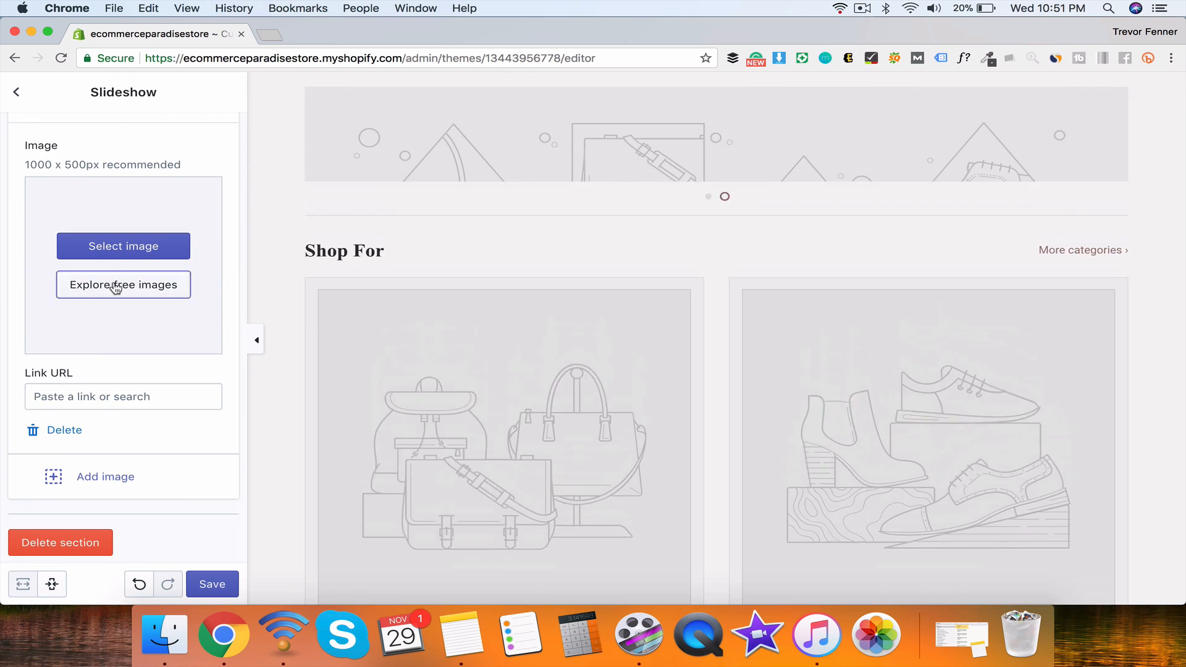
{"action": "left_click", "coordinate": [116, 285]}
{"action": "left_click", "coordinate": [196, 309]}
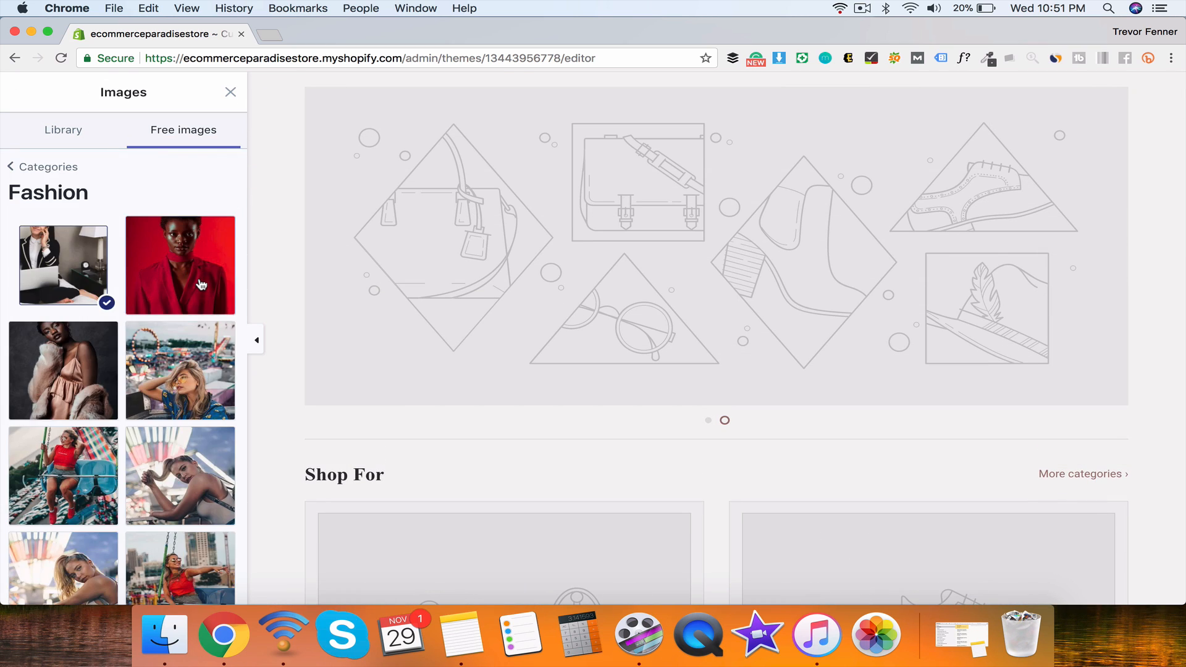
{"action": "left_click", "coordinate": [201, 284]}
{"action": "left_click", "coordinate": [207, 584]}
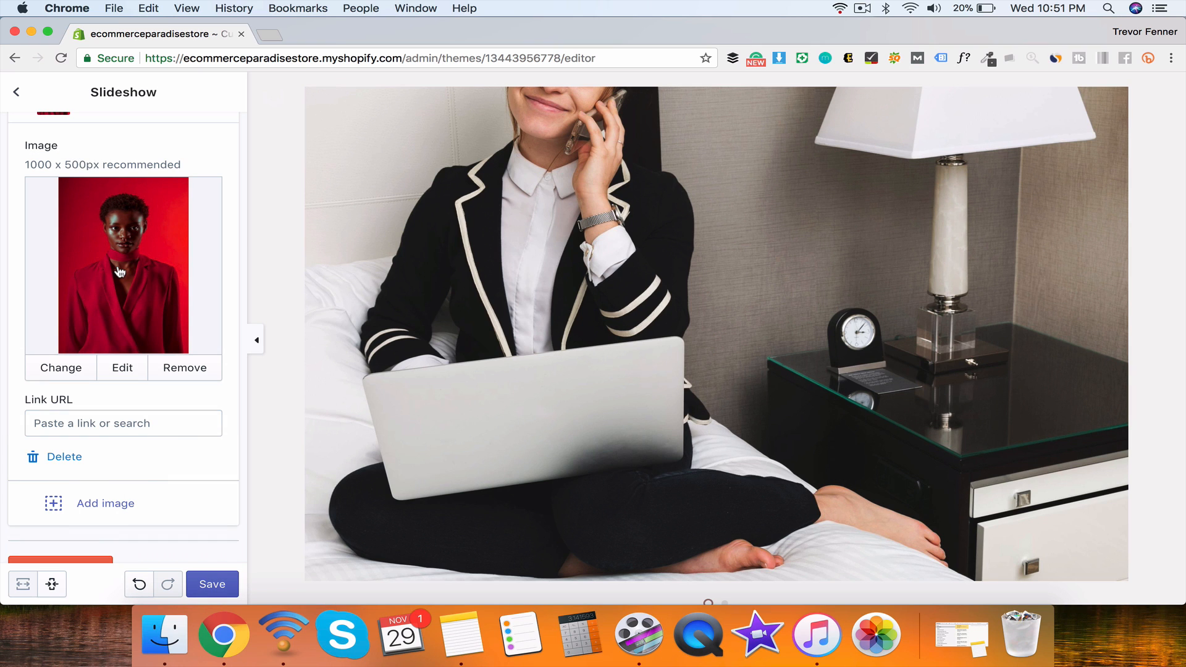
{"action": "scroll", "coordinate": [119, 272], "scroll_direction": "up", "scroll_amount": 1}
{"action": "scroll", "coordinate": [119, 272], "scroll_direction": "down", "scroll_amount": 2}
{"action": "scroll", "coordinate": [119, 272], "scroll_direction": "up", "scroll_amount": 5}
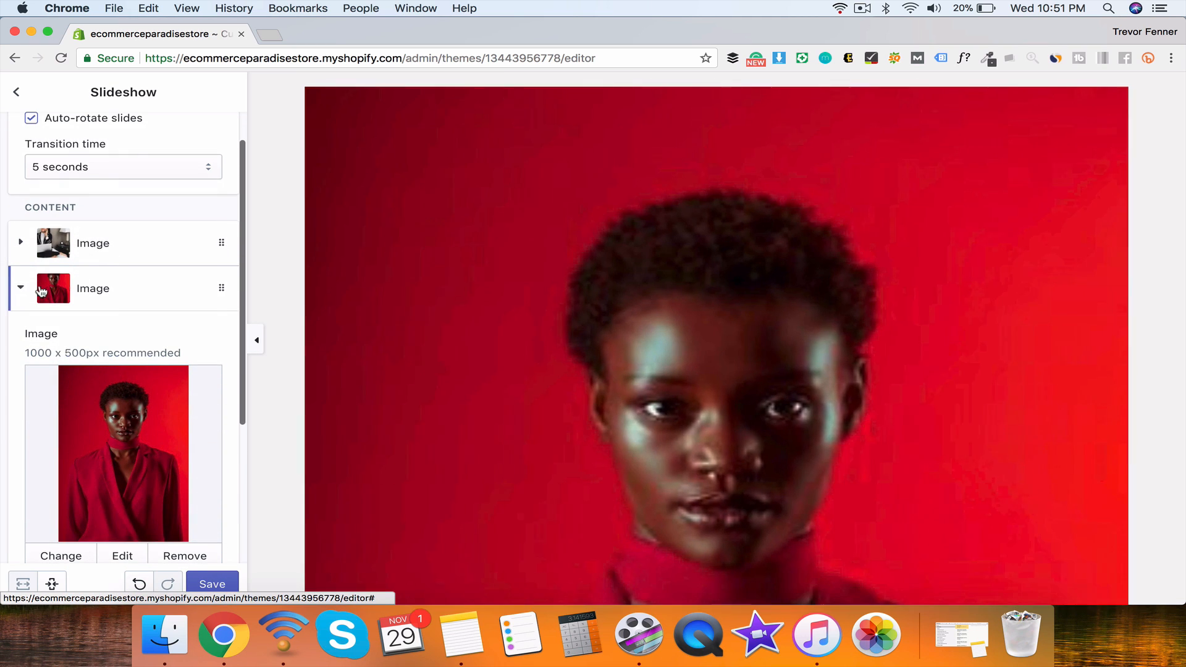
{"action": "left_click", "coordinate": [26, 290]}
Step: Swap the second slide's photo for the city street photo, then return to the sections list
{"action": "scroll", "coordinate": [498, 302], "scroll_direction": "down", "scroll_amount": 10}
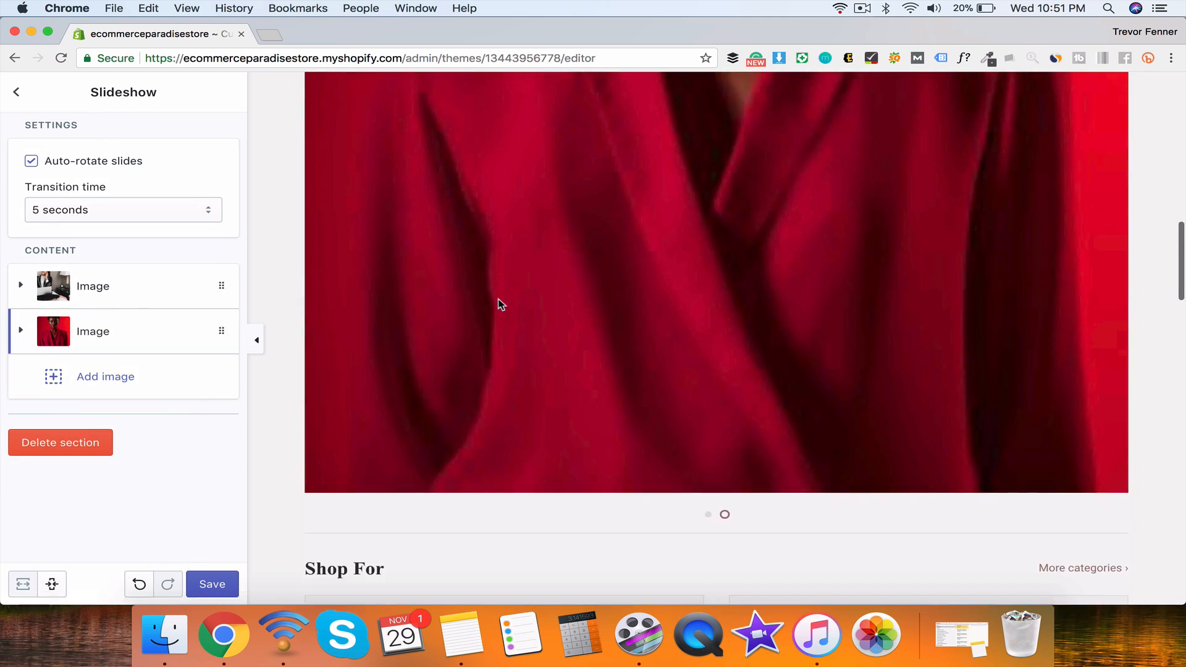
{"action": "scroll", "coordinate": [501, 304], "scroll_direction": "up", "scroll_amount": 15}
{"action": "scroll", "coordinate": [501, 304], "scroll_direction": "down", "scroll_amount": 5}
{"action": "left_click", "coordinate": [94, 330]}
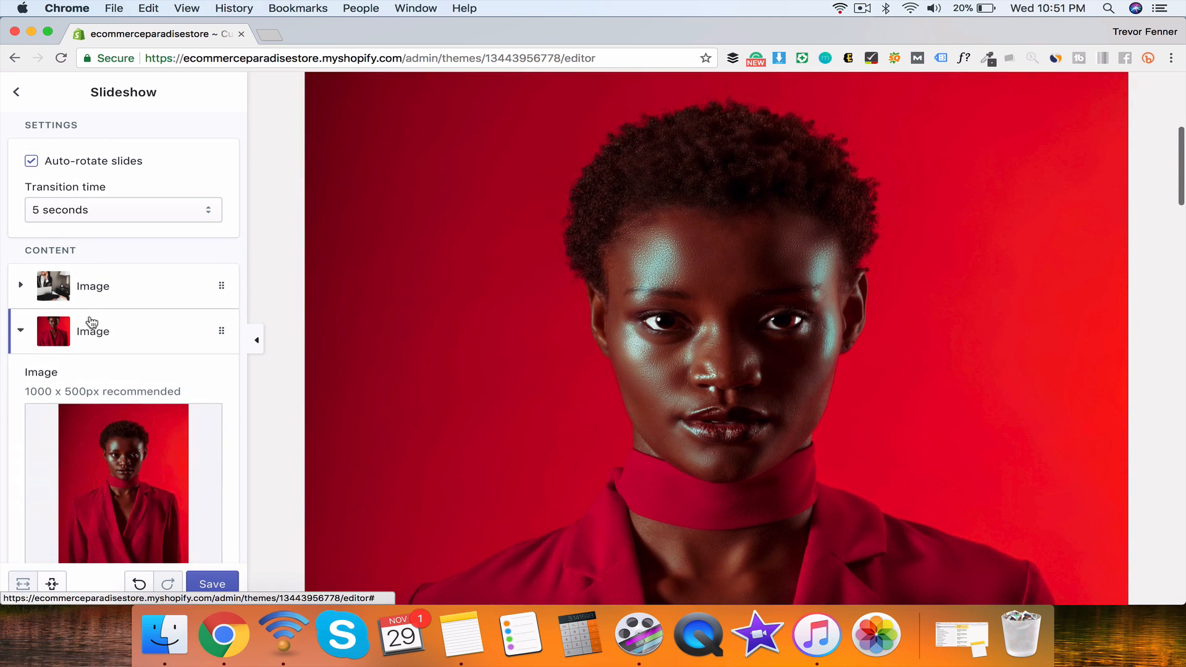
{"action": "scroll", "coordinate": [92, 328], "scroll_direction": "down", "scroll_amount": 3}
{"action": "scroll", "coordinate": [93, 324], "scroll_direction": "down", "scroll_amount": 2}
{"action": "left_click", "coordinate": [53, 339]}
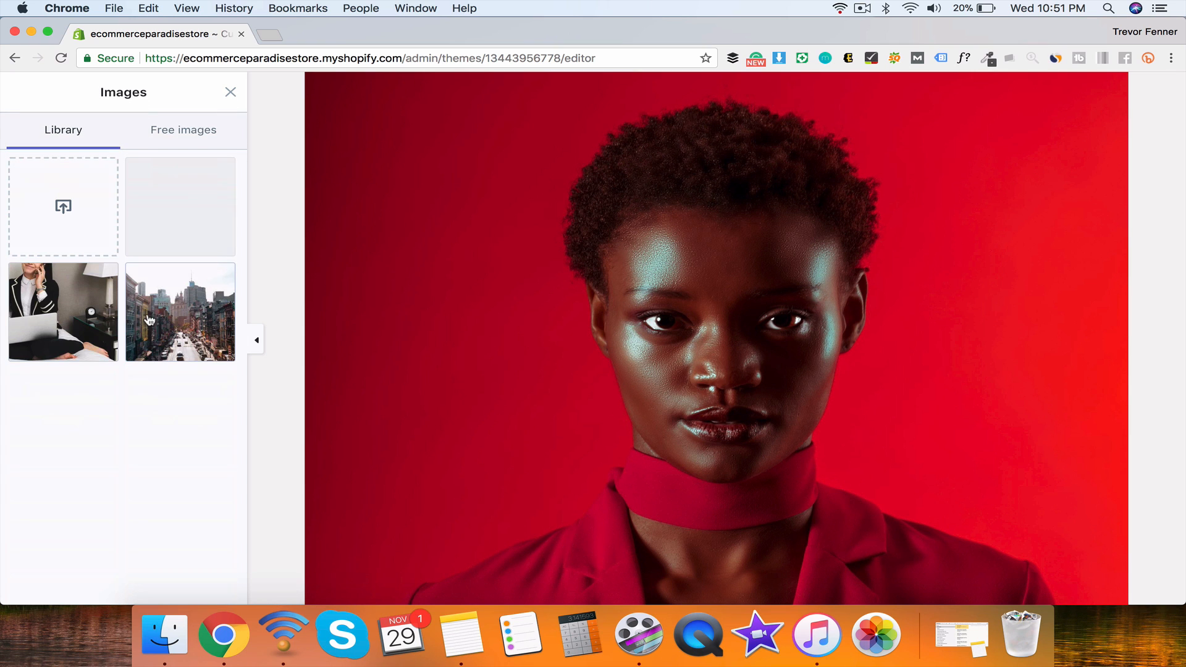
{"action": "left_click", "coordinate": [155, 301]}
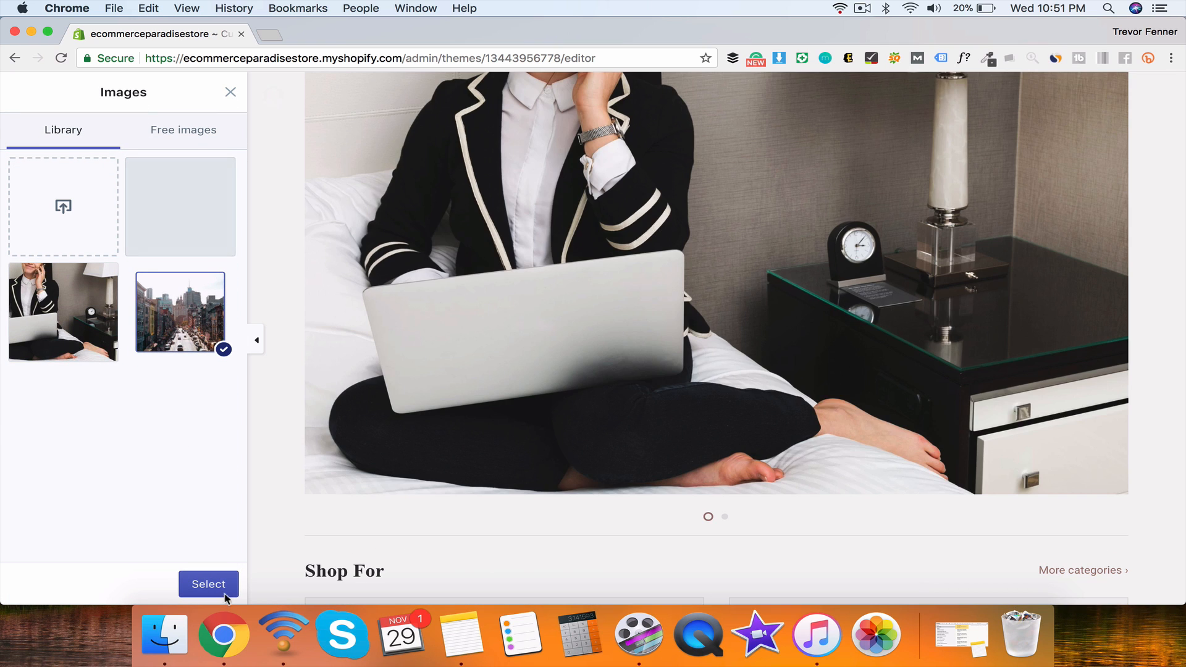
{"action": "left_click", "coordinate": [223, 590]}
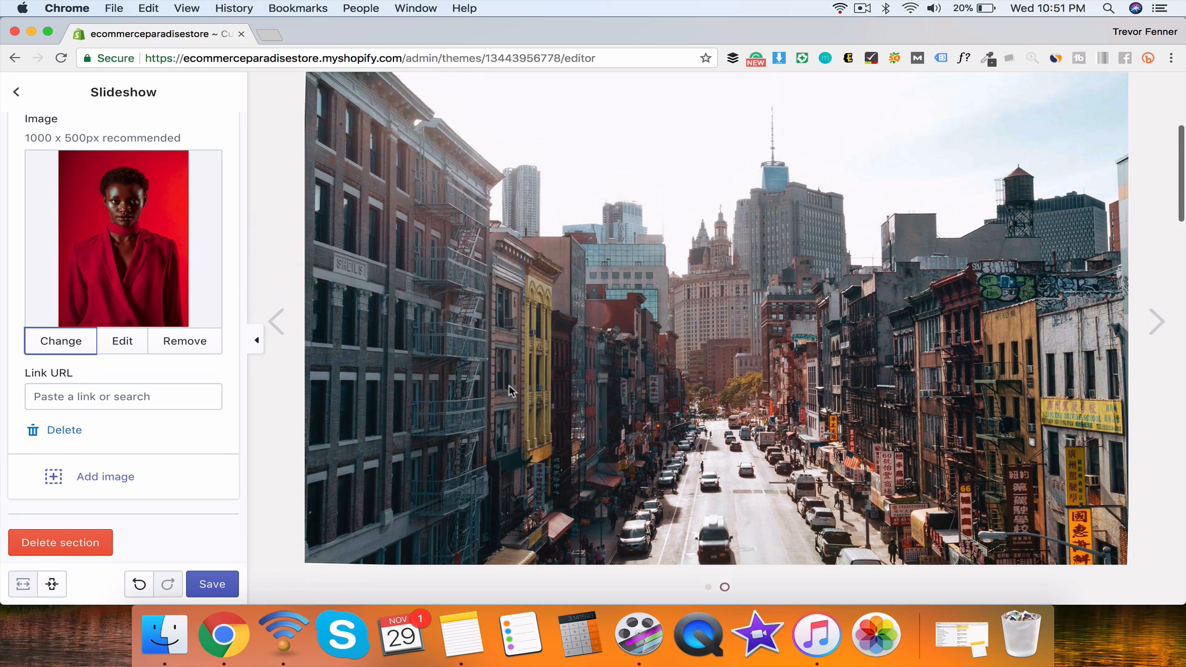
{"action": "left_click", "coordinate": [293, 342]}
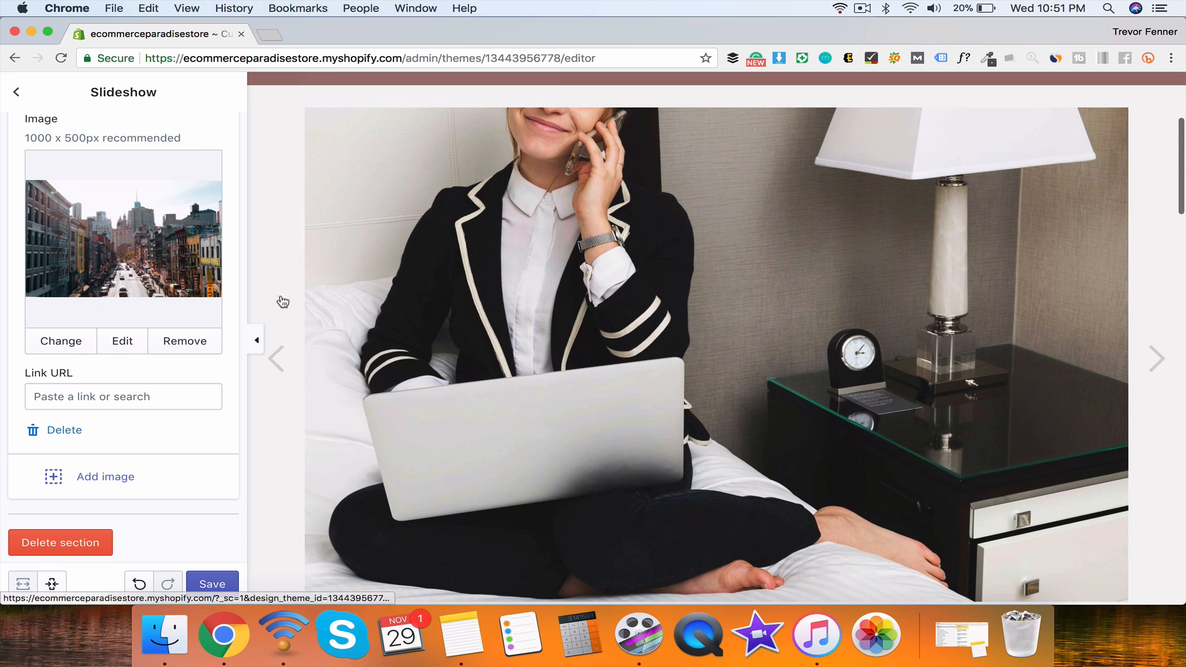
{"action": "left_click", "coordinate": [17, 92]}
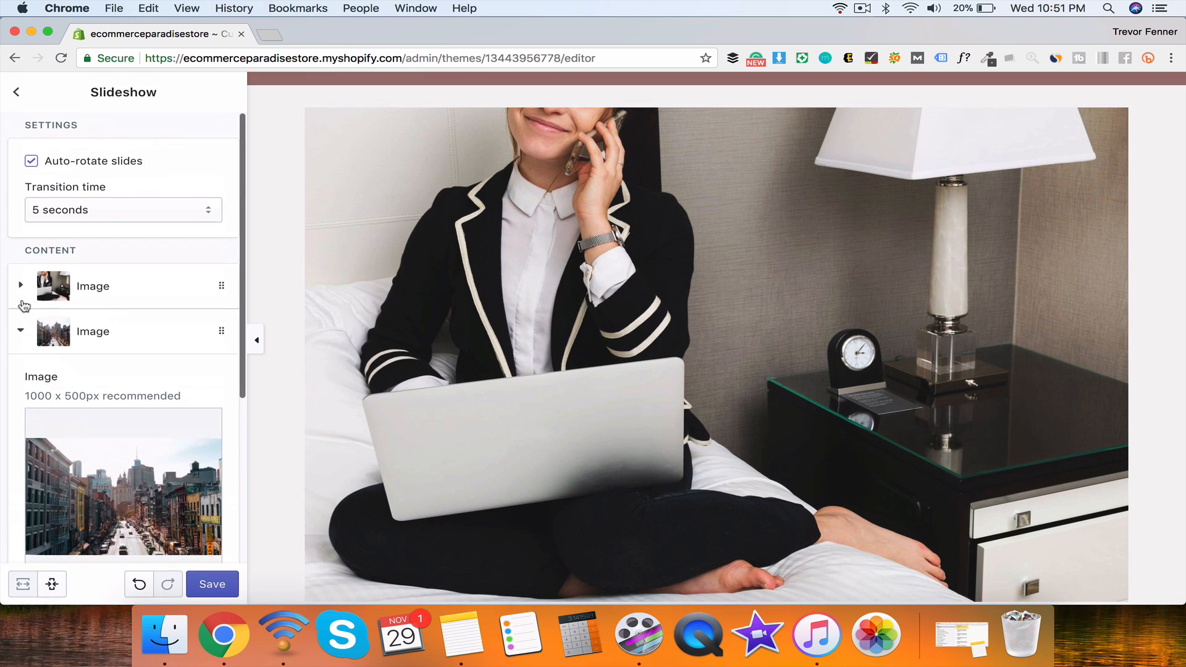
{"action": "left_click", "coordinate": [17, 92]}
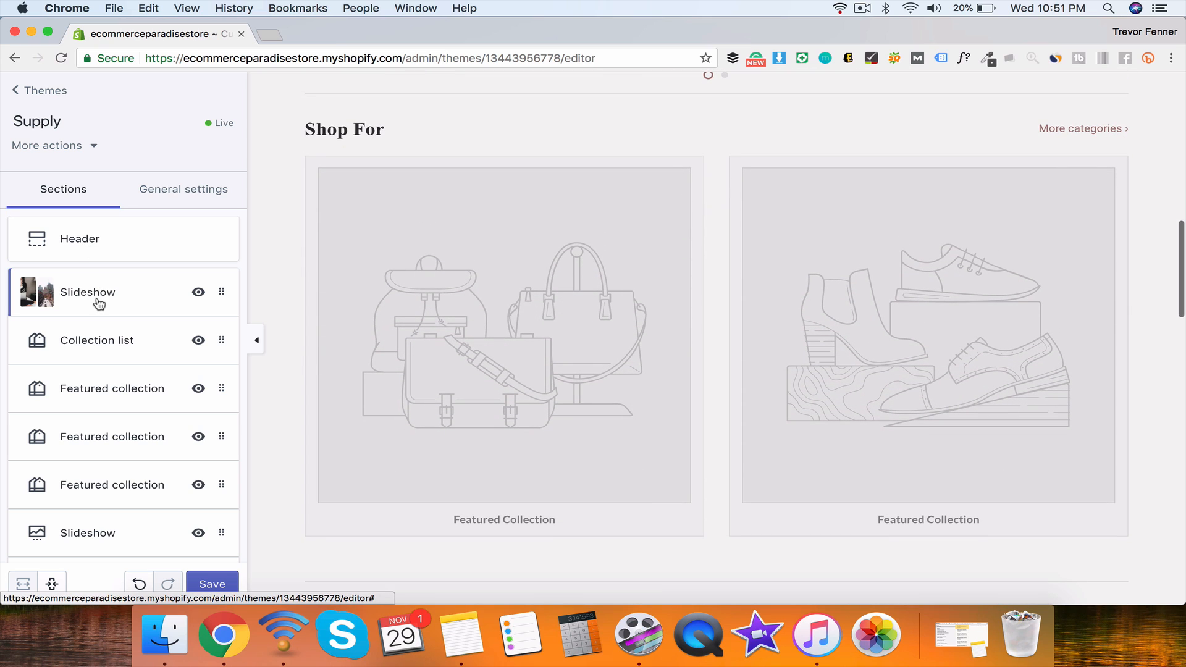
Step: Assign the Home page and Summer collection collections to the collection list's two blocks
{"action": "left_click", "coordinate": [100, 342]}
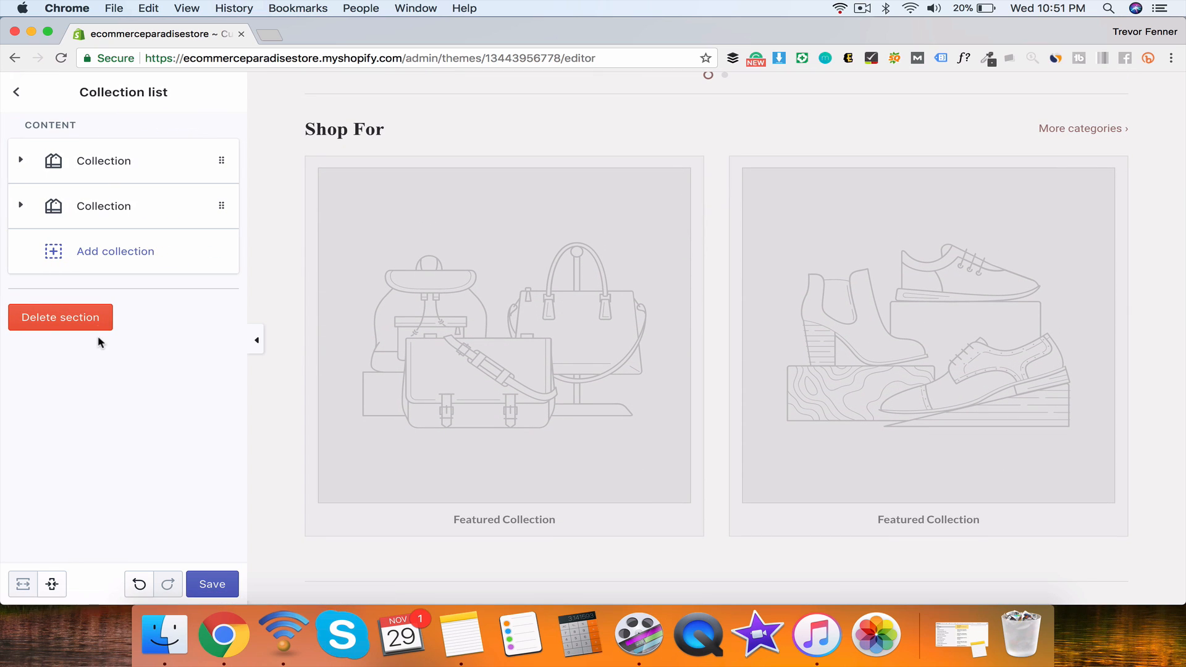
{"action": "left_click", "coordinate": [111, 164]}
{"action": "left_click", "coordinate": [92, 229]}
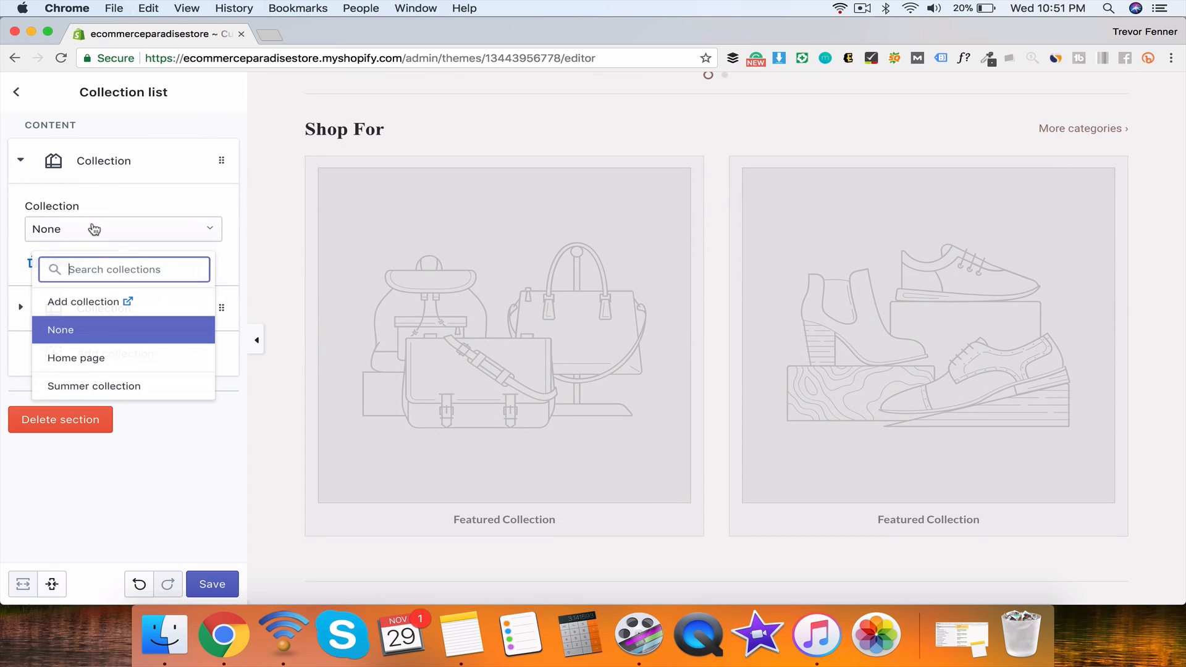
{"action": "left_click", "coordinate": [87, 351]}
{"action": "left_click", "coordinate": [108, 312]}
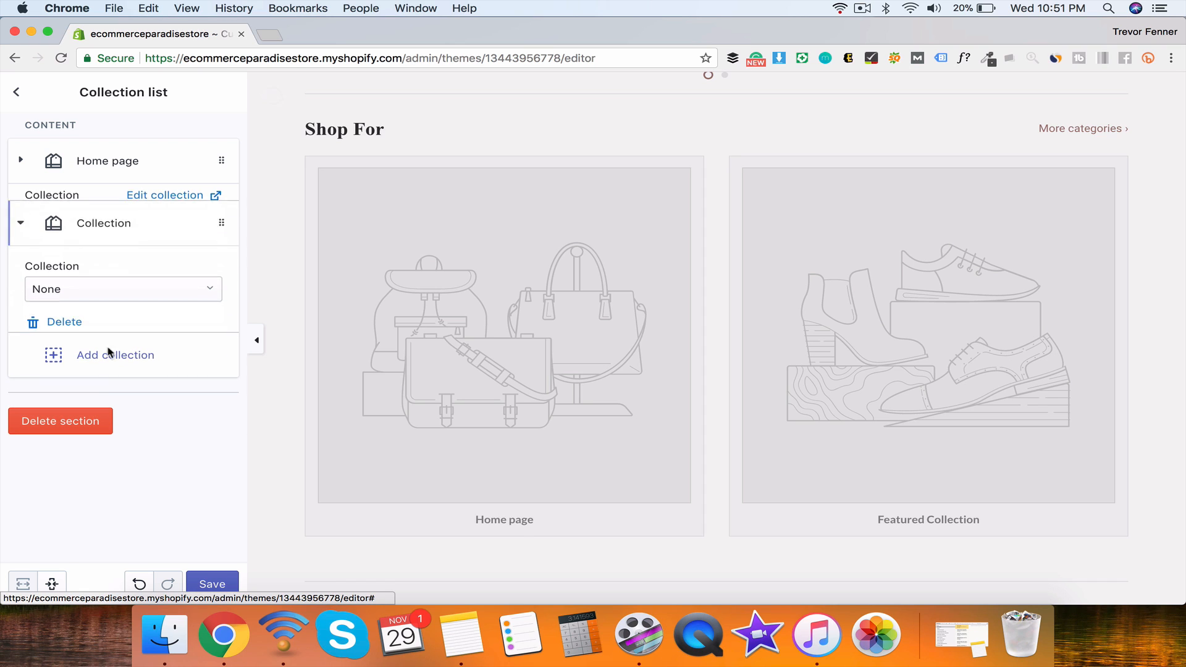
{"action": "left_click", "coordinate": [103, 282]}
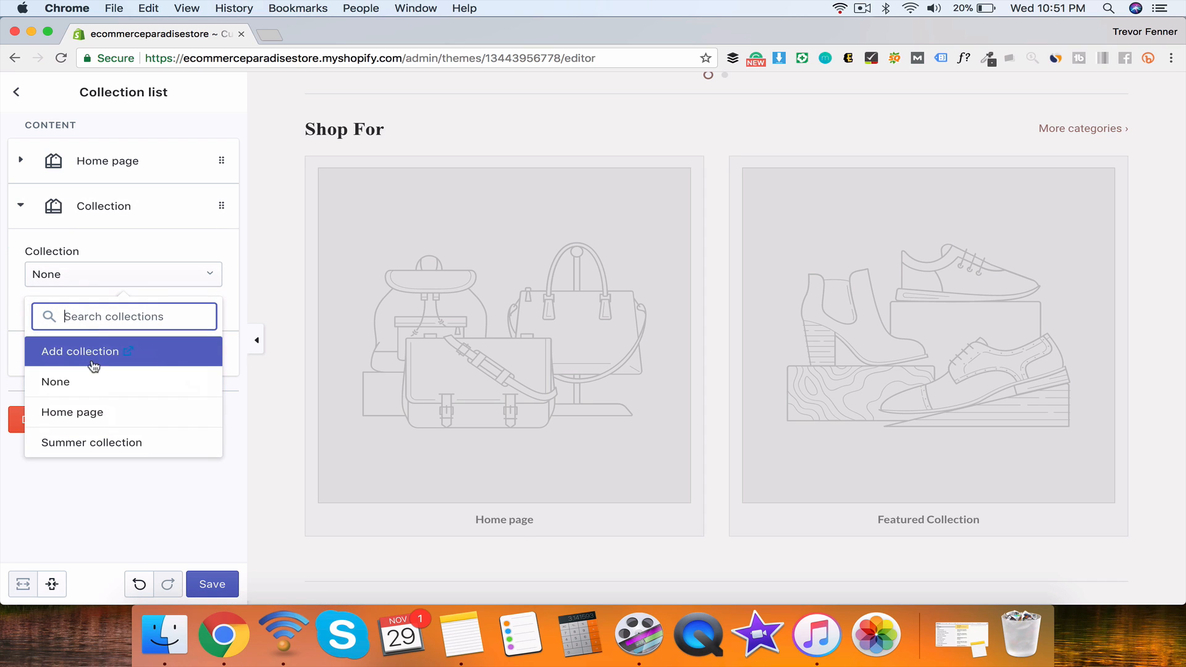
{"action": "left_click", "coordinate": [98, 443]}
{"action": "left_click", "coordinate": [22, 206]}
{"action": "left_click", "coordinate": [17, 92]}
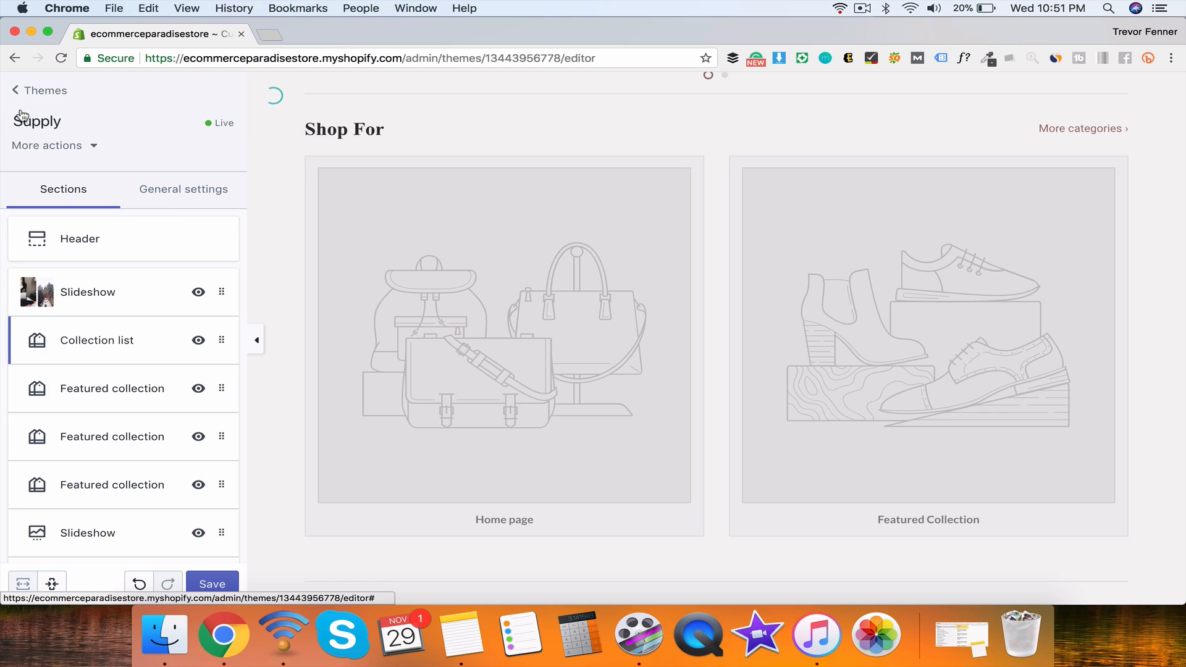
Step: Drag the collection list section below the first Featured collection section
{"action": "scroll", "coordinate": [93, 296], "scroll_direction": "down", "scroll_amount": 3}
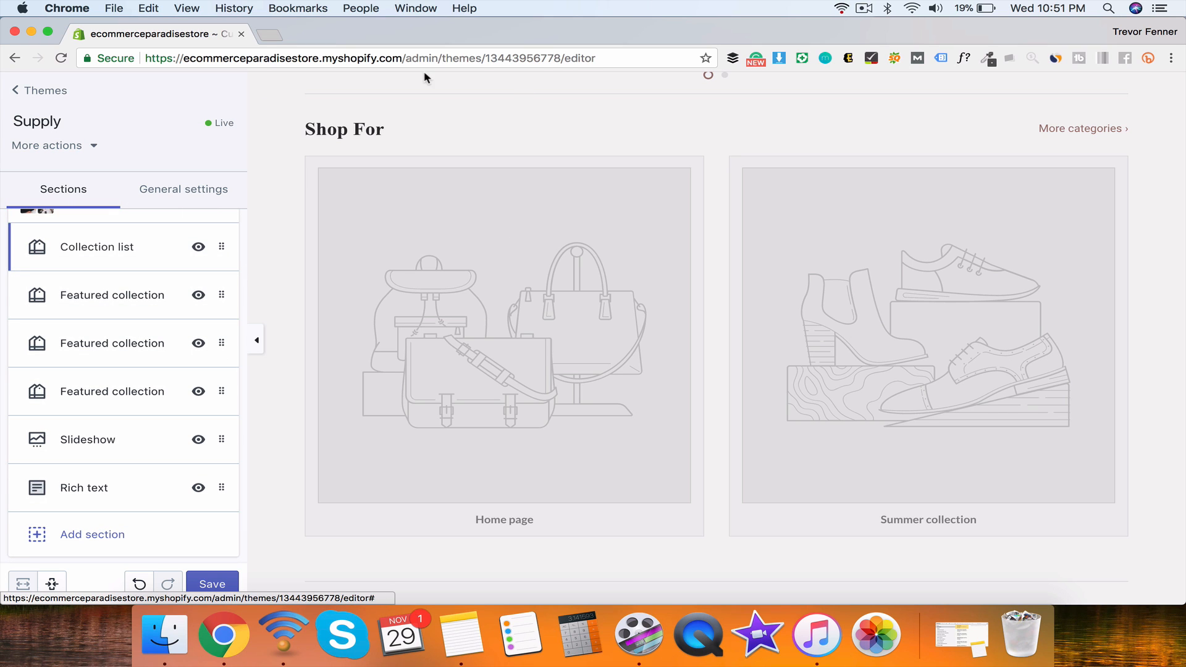
{"action": "scroll", "coordinate": [627, 335], "scroll_direction": "down", "scroll_amount": 10}
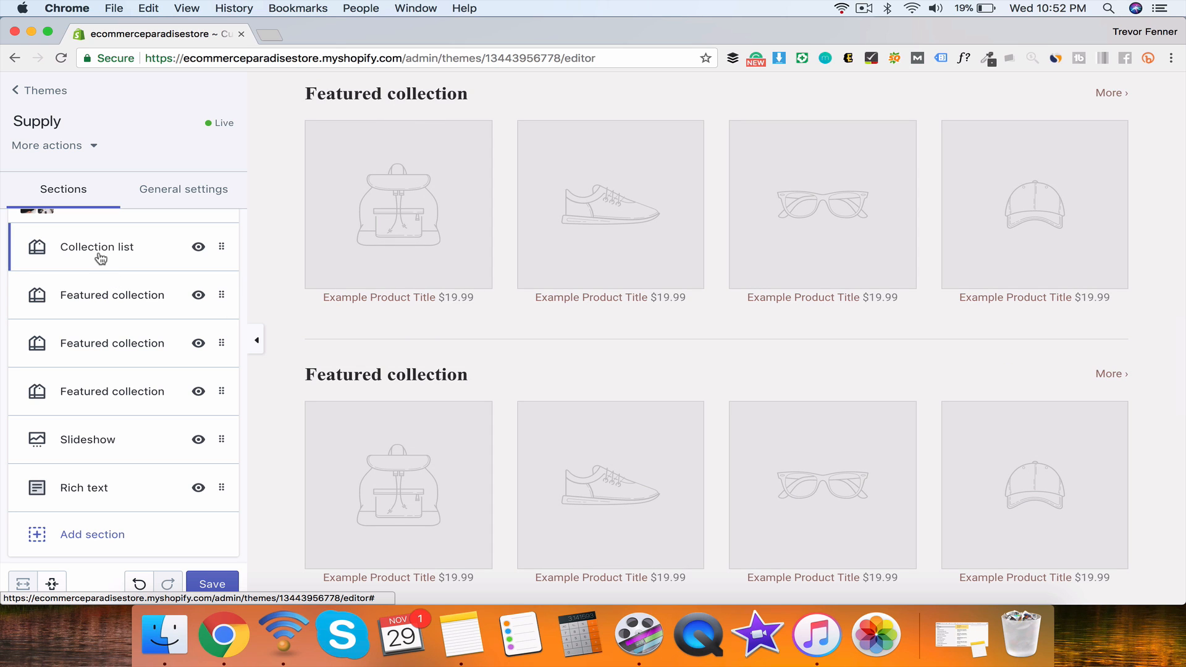
{"action": "left_click", "coordinate": [95, 296]}
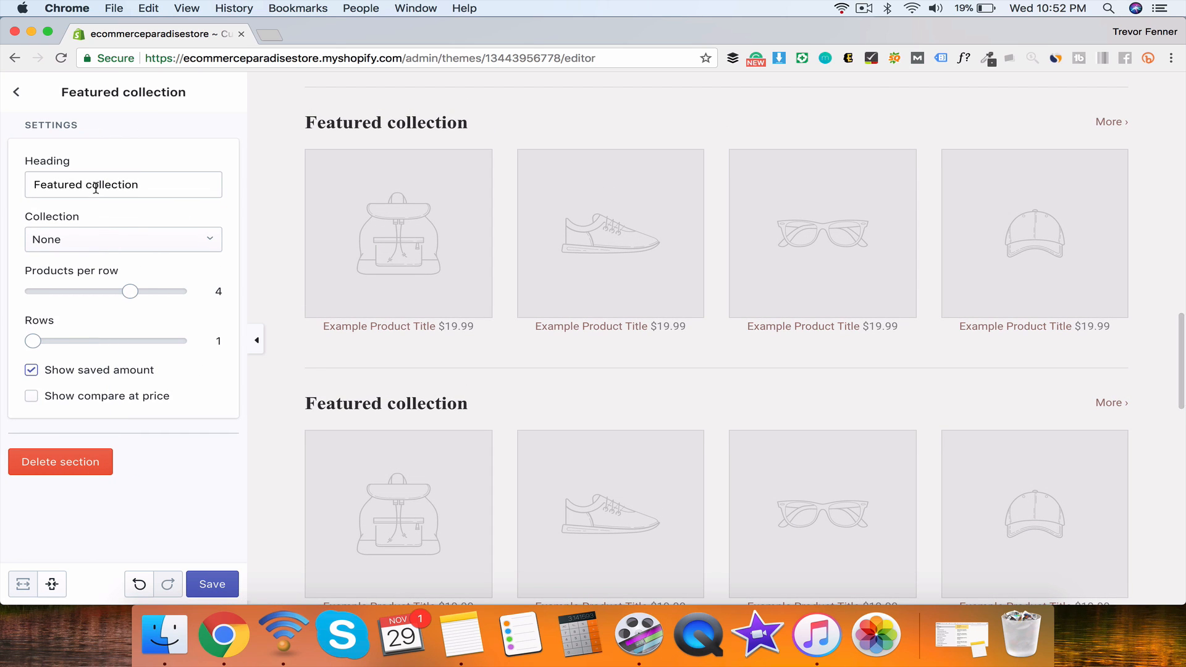
{"action": "left_click", "coordinate": [16, 91]}
{"action": "left_click_drag", "start_coordinate": [223, 246], "coordinate": [218, 299]}
{"action": "scroll", "coordinate": [451, 278], "scroll_direction": "up", "scroll_amount": 10}
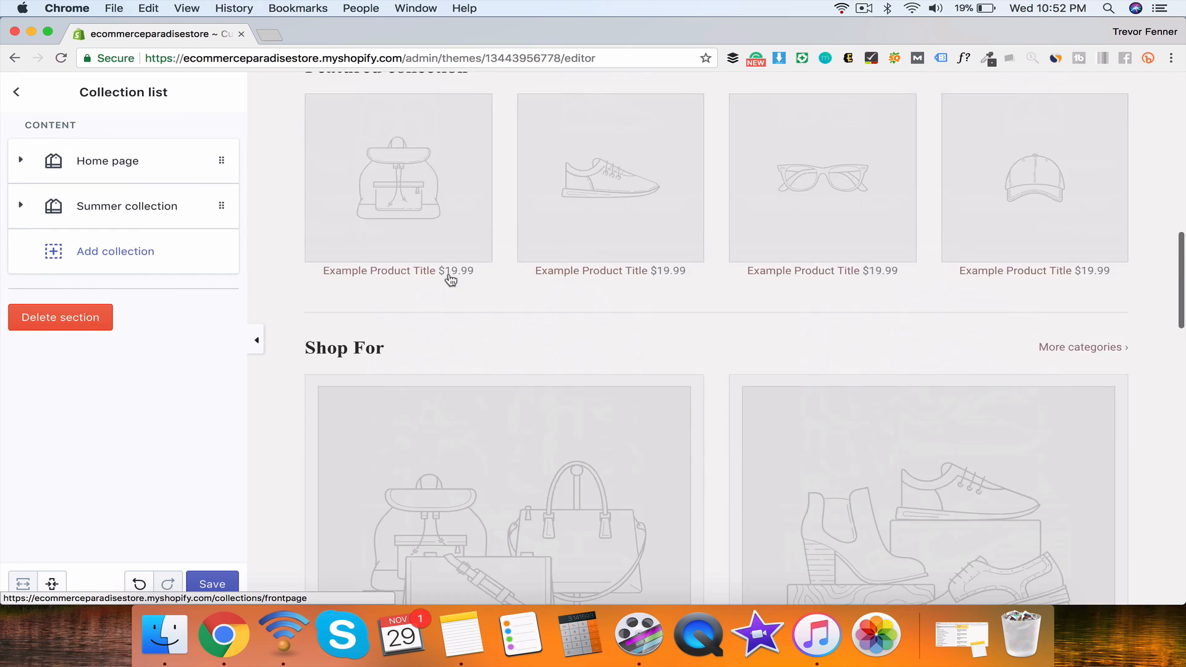
{"action": "scroll", "coordinate": [450, 280], "scroll_direction": "down", "scroll_amount": 10}
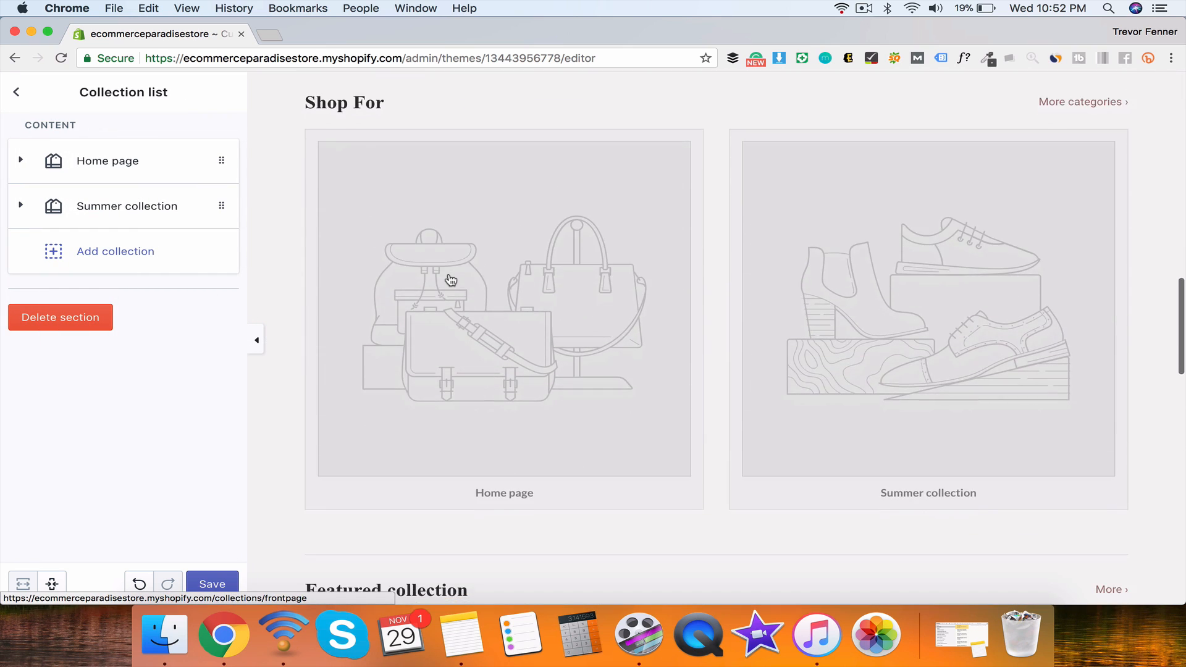
{"action": "scroll", "coordinate": [451, 280], "scroll_direction": "down", "scroll_amount": 3}
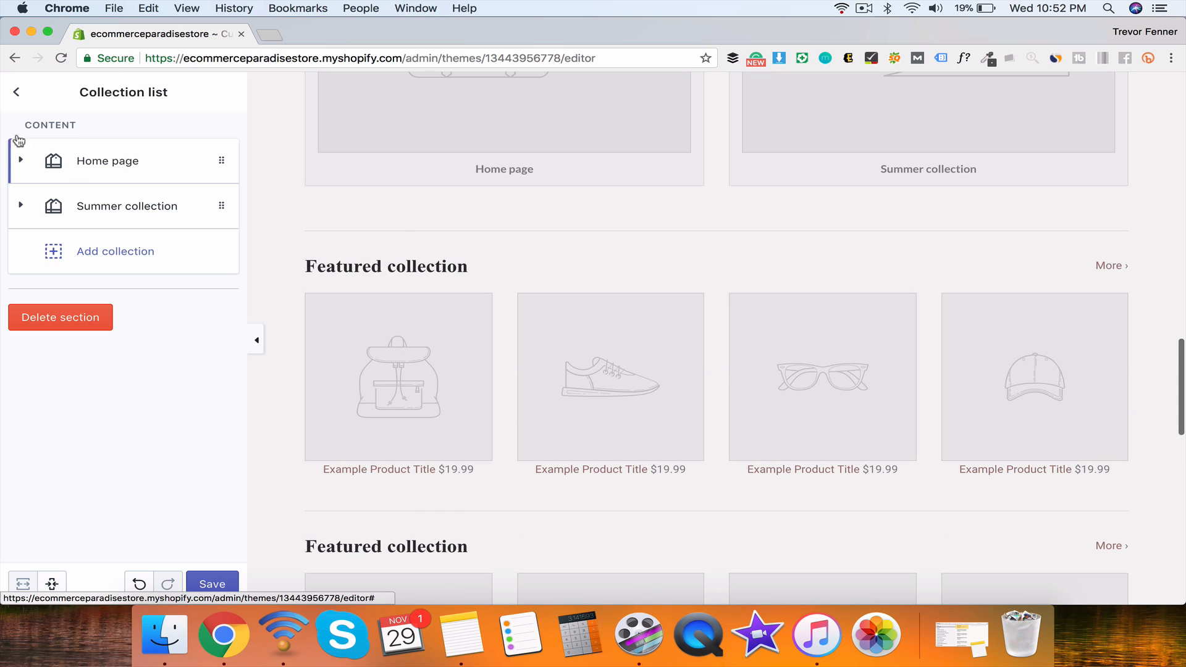
{"action": "left_click", "coordinate": [14, 90]}
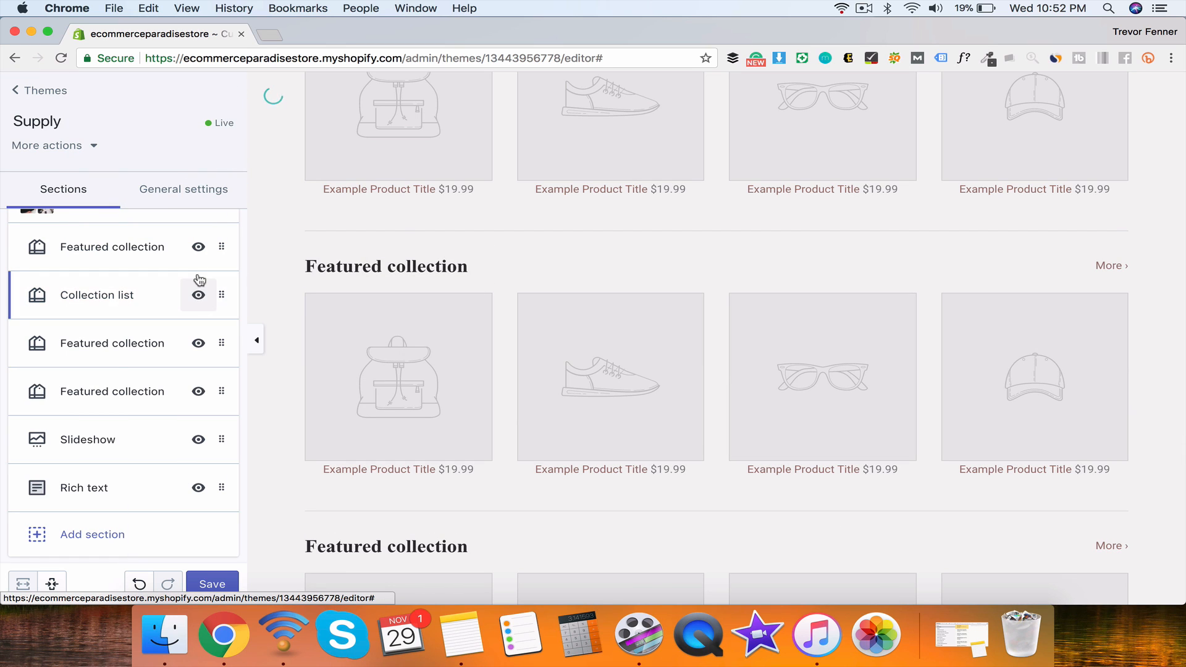
{"action": "left_click", "coordinate": [199, 247]}
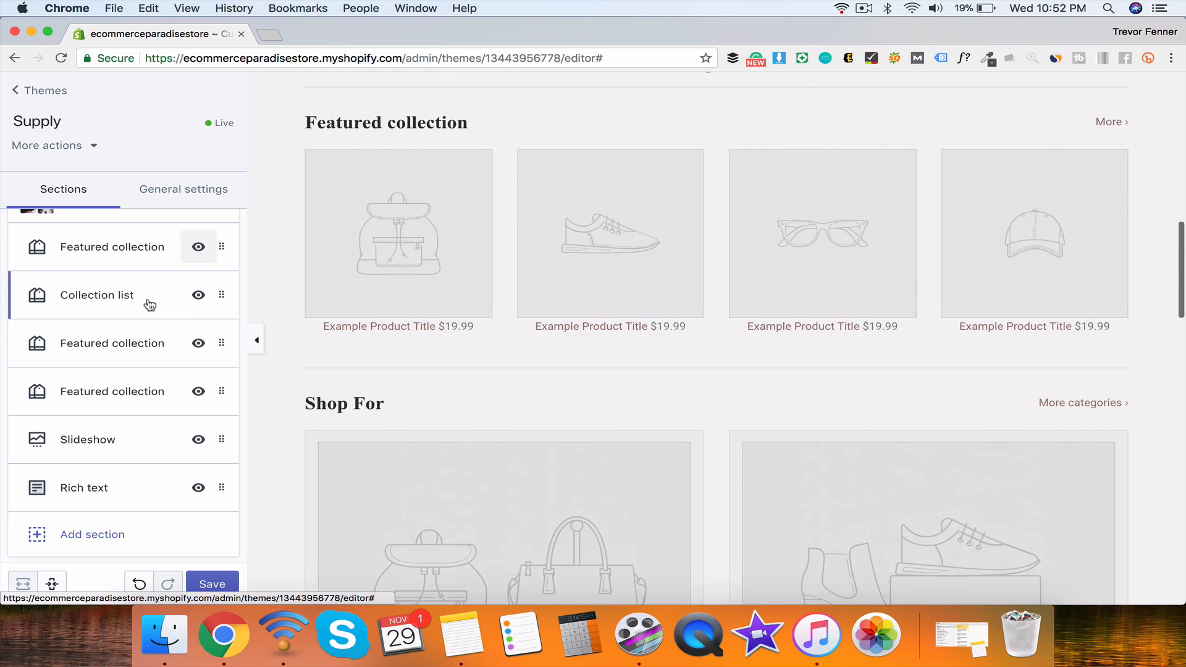
Step: Set the Featured collection under the collection list to show Home page products
{"action": "left_click", "coordinate": [150, 304]}
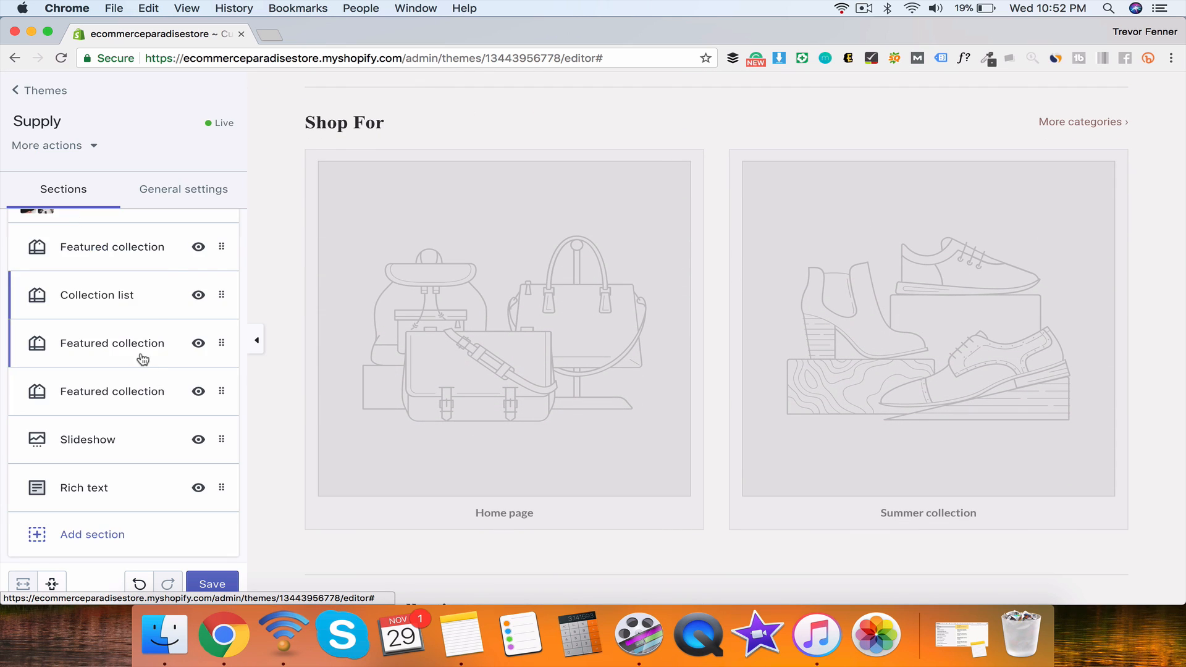
{"action": "left_click", "coordinate": [143, 358]}
{"action": "left_click", "coordinate": [87, 242]}
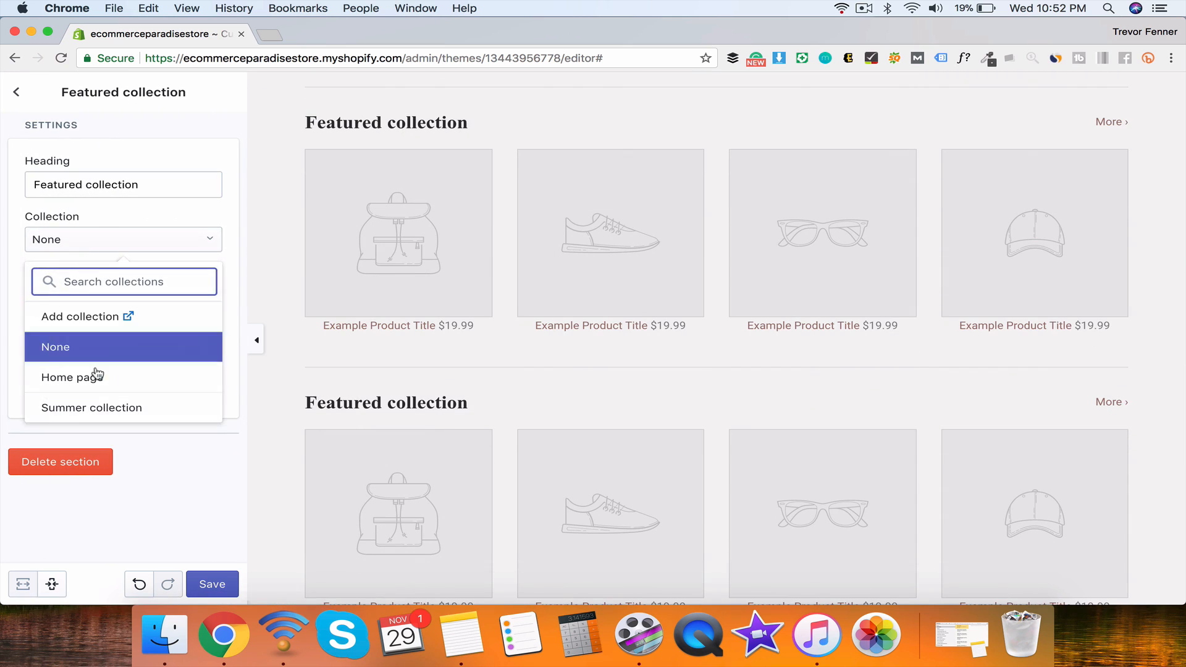
{"action": "left_click", "coordinate": [97, 375]}
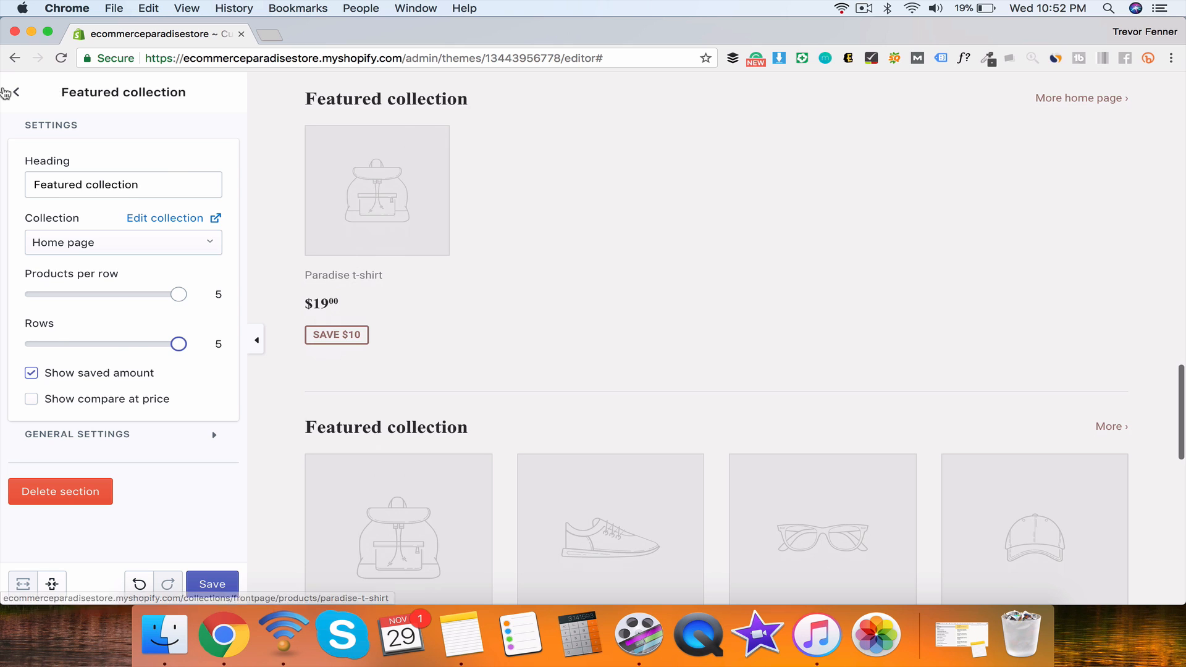
{"action": "left_click", "coordinate": [15, 92]}
{"action": "scroll", "coordinate": [144, 332], "scroll_direction": "down", "scroll_amount": 2}
{"action": "left_click", "coordinate": [136, 380]}
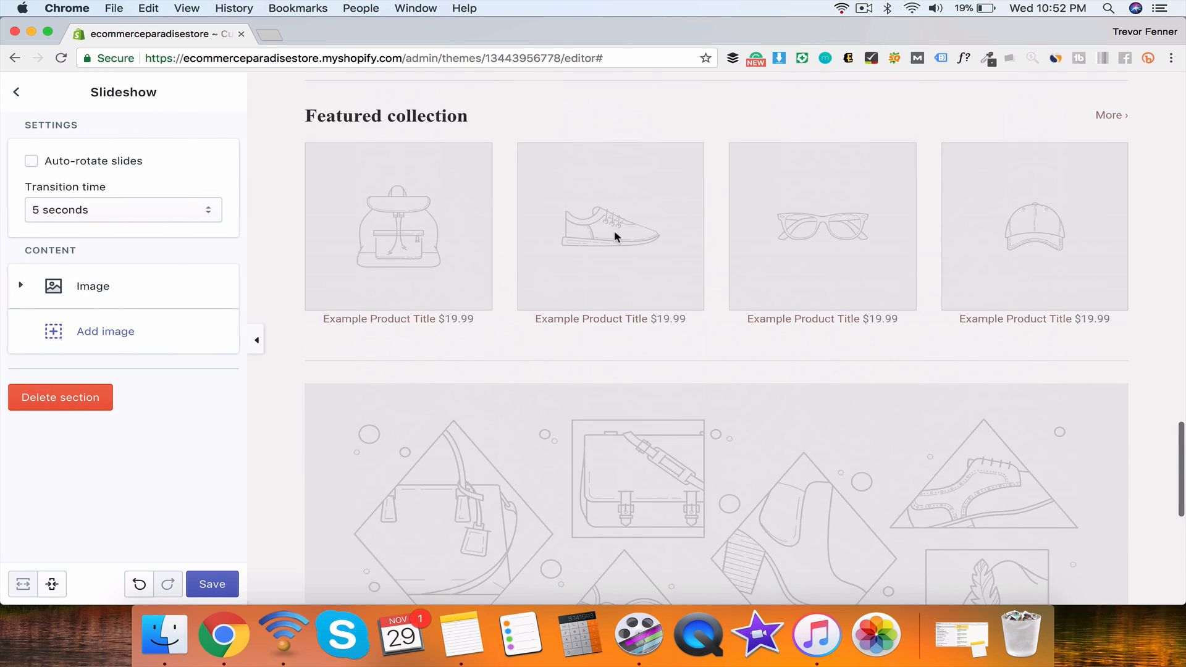
Step: Fill the slideshow's empty slide with the first free Nature image, then open Rich text settings
{"action": "left_click", "coordinate": [125, 288]}
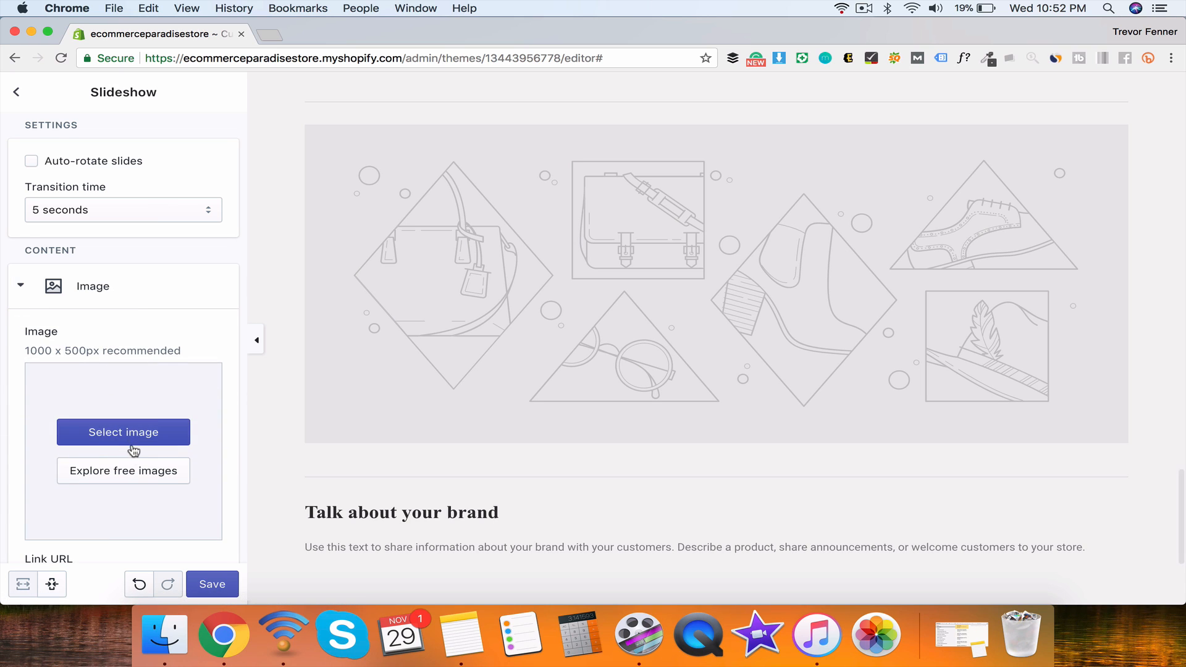
{"action": "left_click", "coordinate": [130, 465]}
{"action": "left_click", "coordinate": [132, 467]}
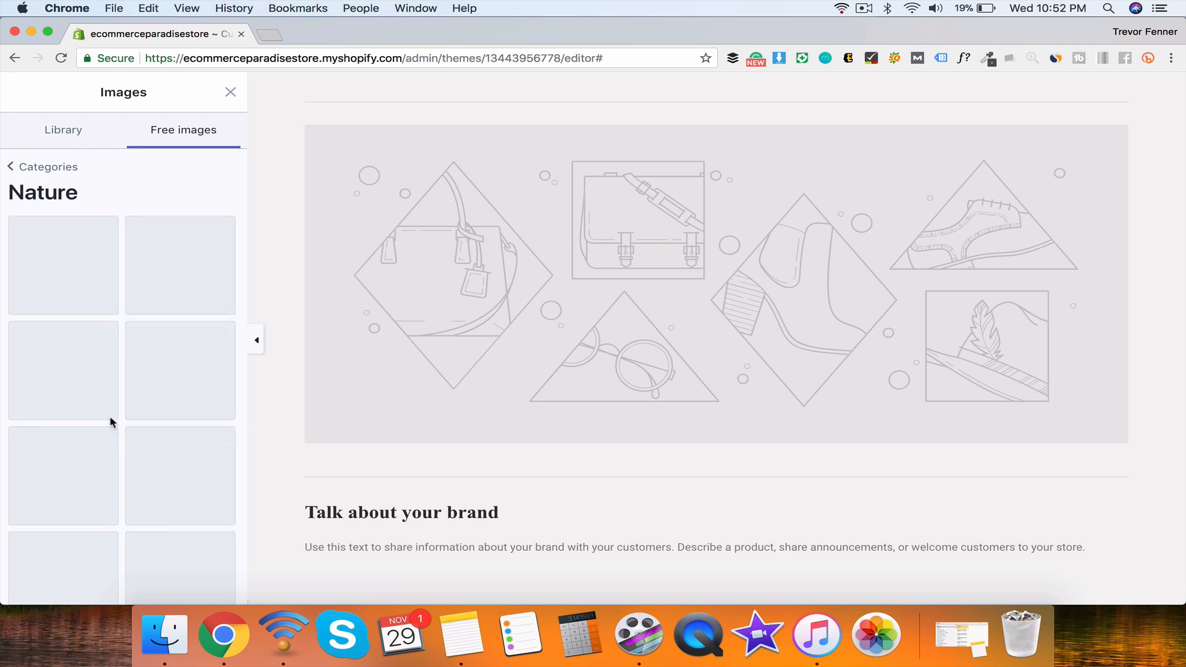
{"action": "left_click", "coordinate": [98, 278]}
{"action": "scroll", "coordinate": [97, 278], "scroll_direction": "down", "scroll_amount": 2}
{"action": "scroll", "coordinate": [98, 278], "scroll_direction": "down", "scroll_amount": 3}
{"action": "left_click", "coordinate": [208, 584]}
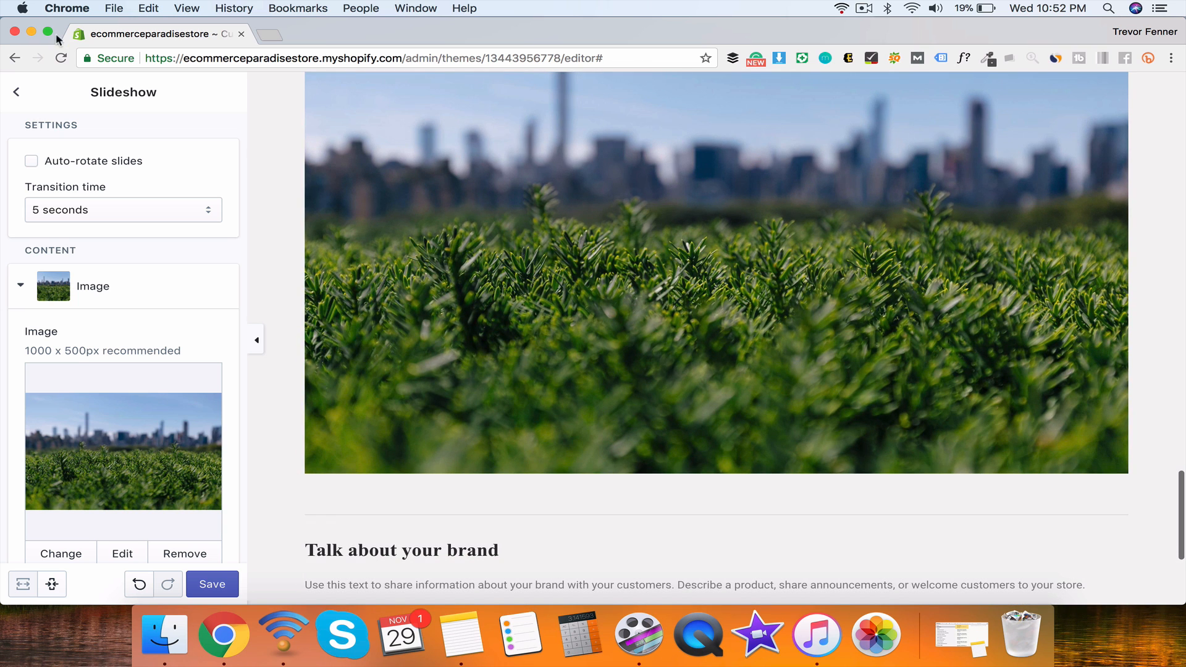
{"action": "left_click", "coordinate": [16, 92]}
{"action": "left_click", "coordinate": [114, 425]}
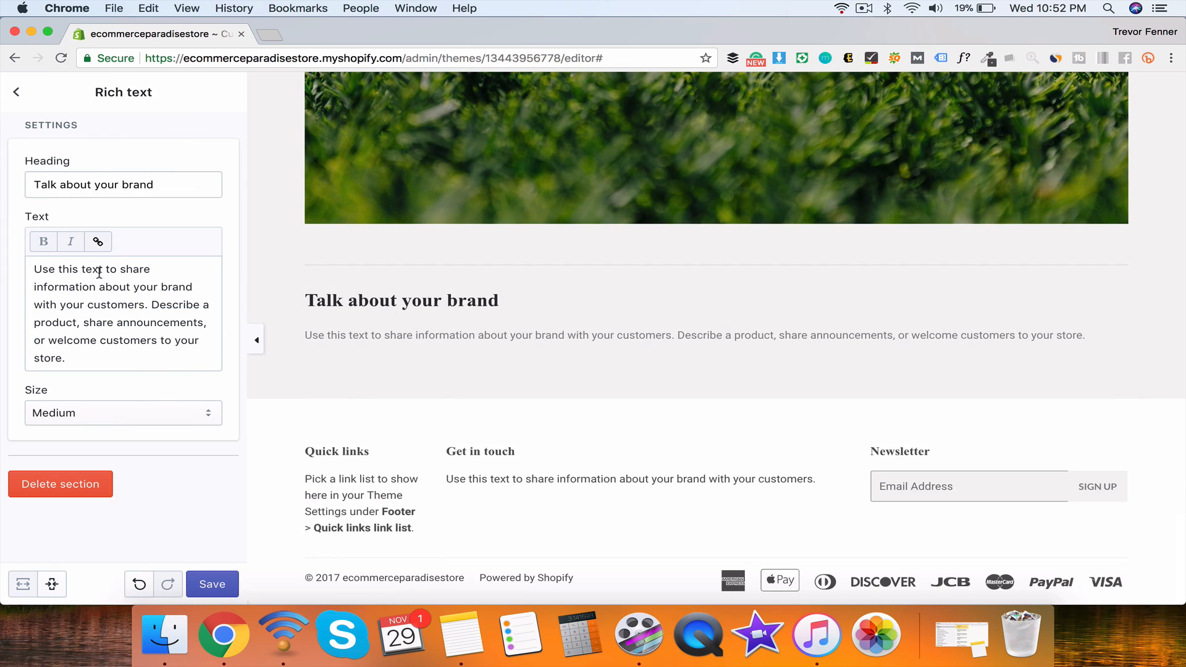
Step: In the Footer section, review the Get in touch and Newsletter blocks and enable social media icons
{"action": "left_click", "coordinate": [16, 92]}
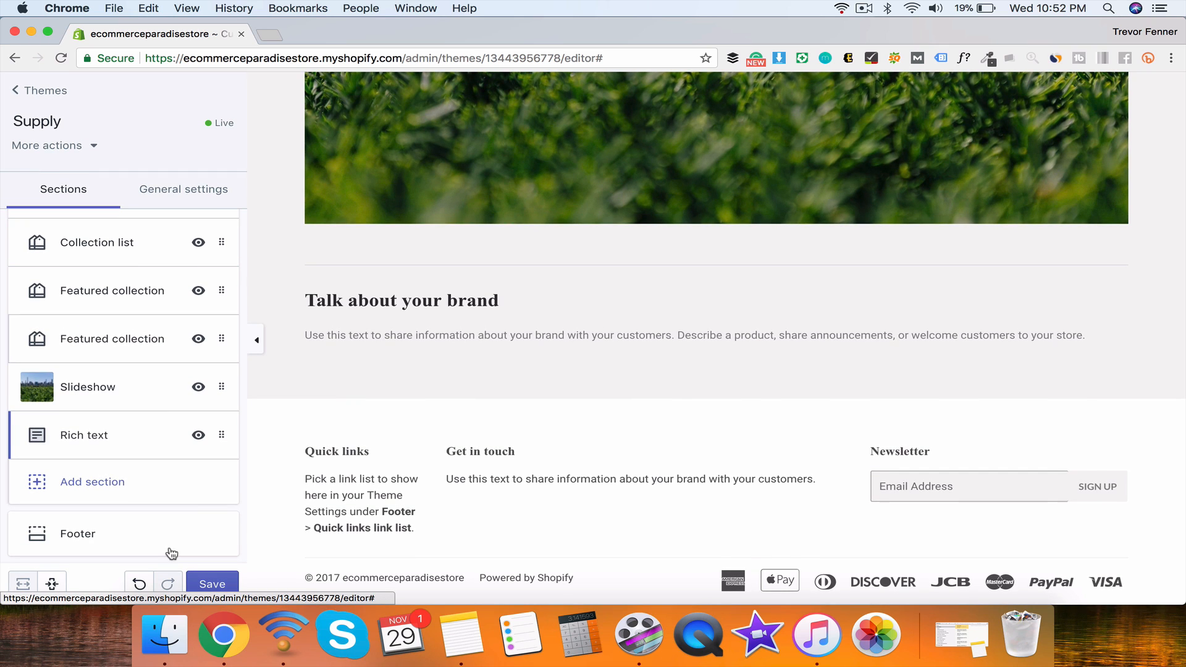
{"action": "left_click", "coordinate": [111, 533]}
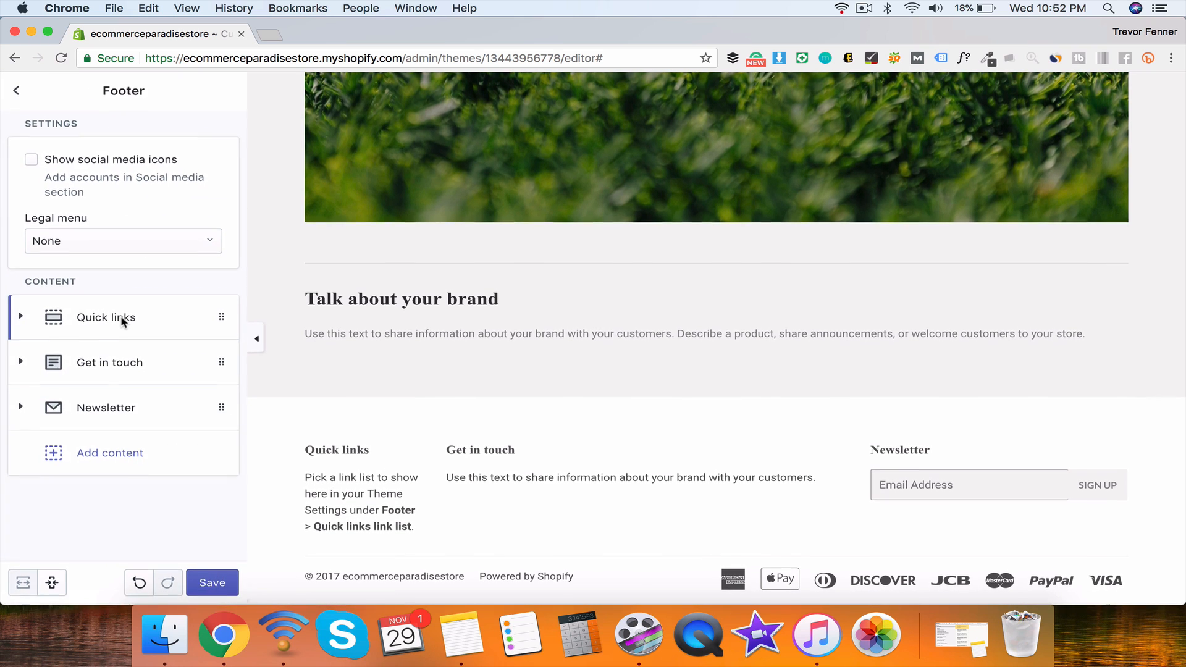
{"action": "left_click", "coordinate": [21, 317]}
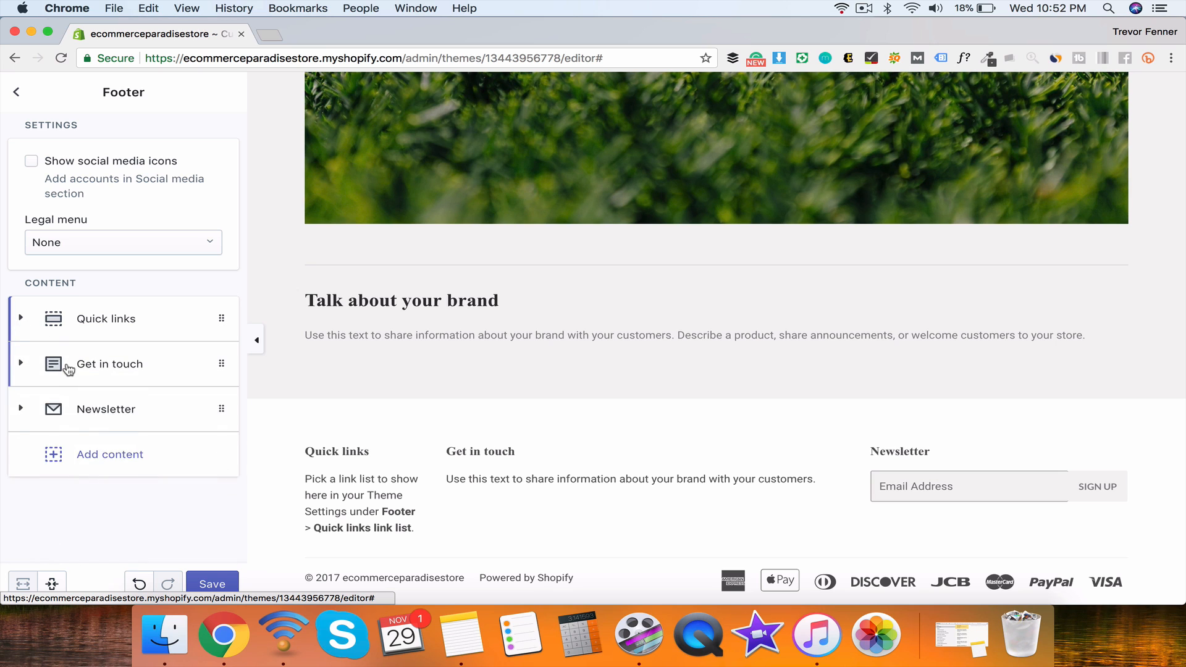
{"action": "left_click", "coordinate": [66, 364]}
{"action": "left_click", "coordinate": [66, 362]}
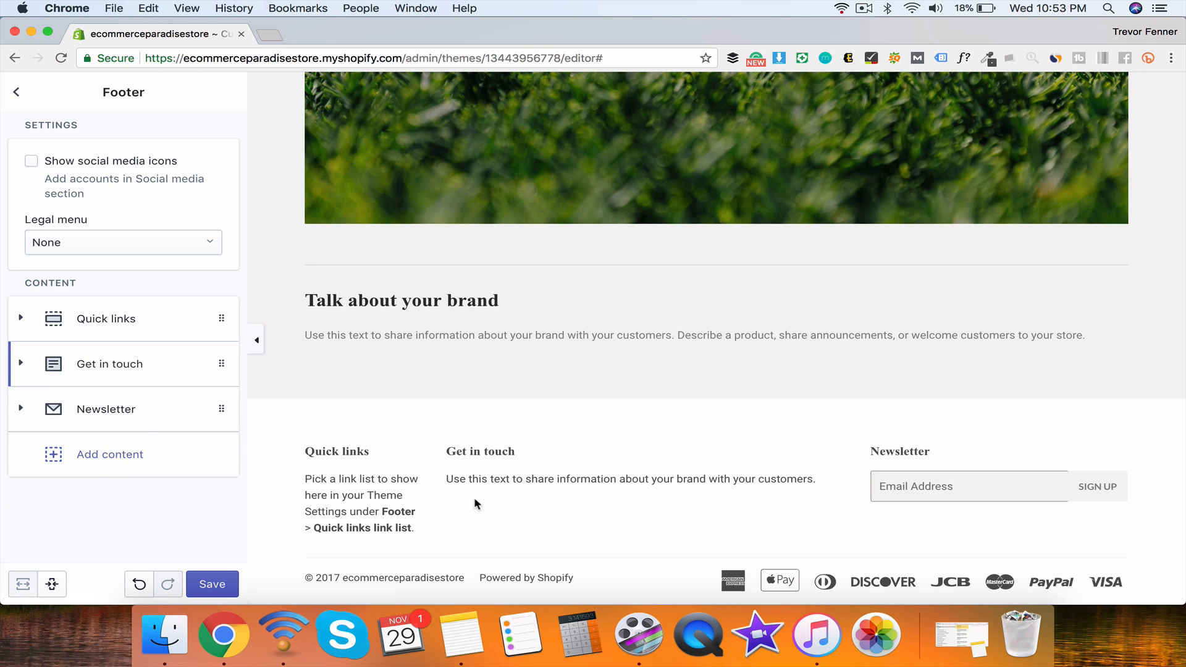
{"action": "left_click", "coordinate": [135, 419]}
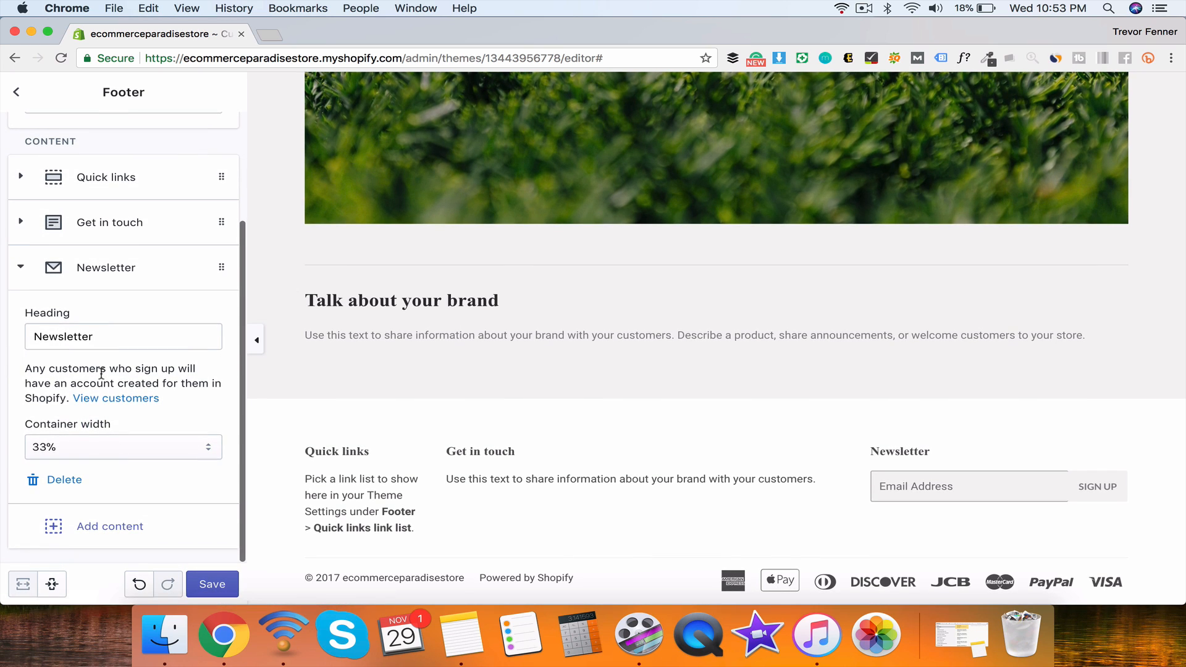
{"action": "left_click", "coordinate": [95, 272]}
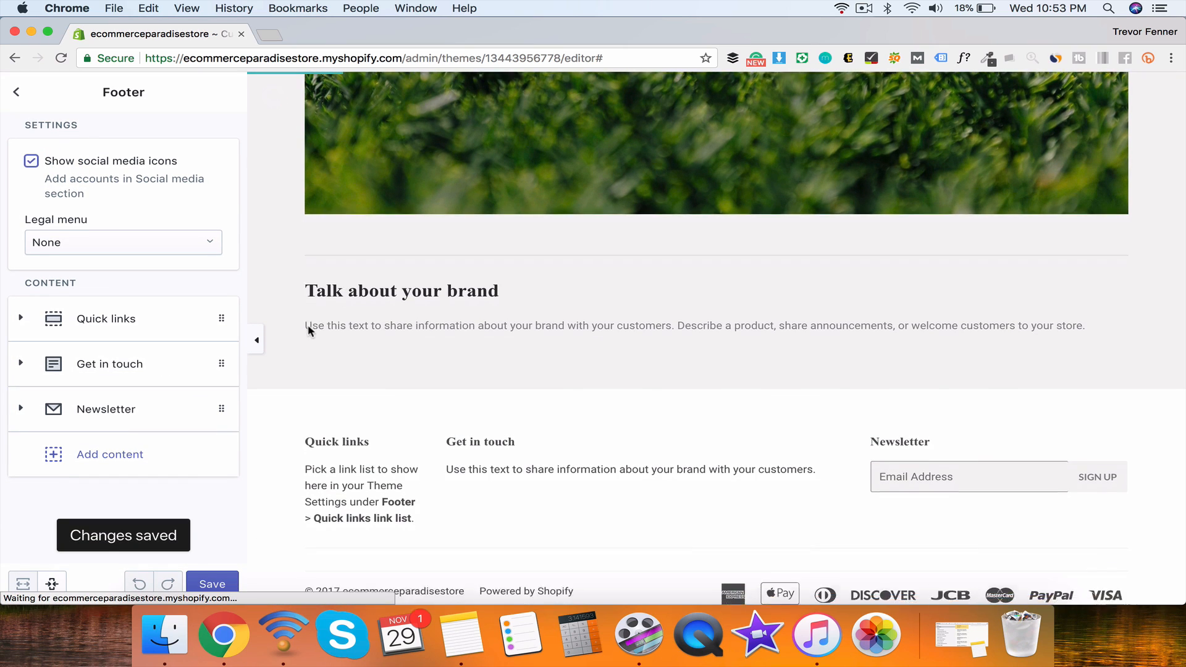
{"action": "left_click", "coordinate": [16, 91]}
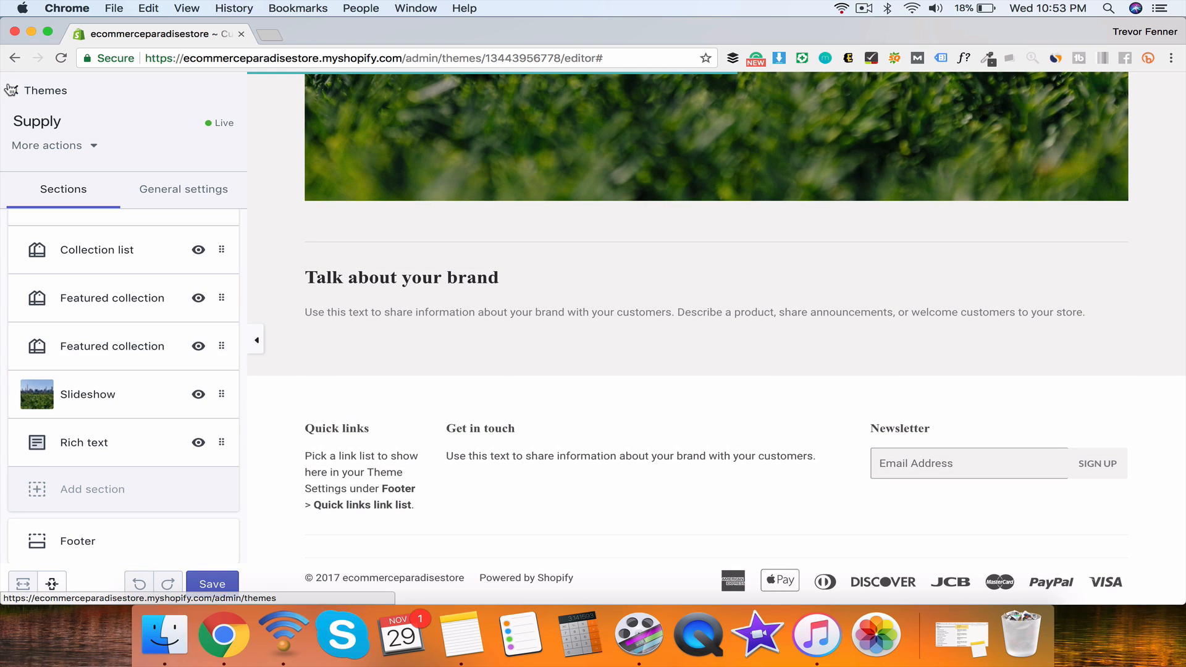
{"action": "left_click", "coordinate": [97, 534]}
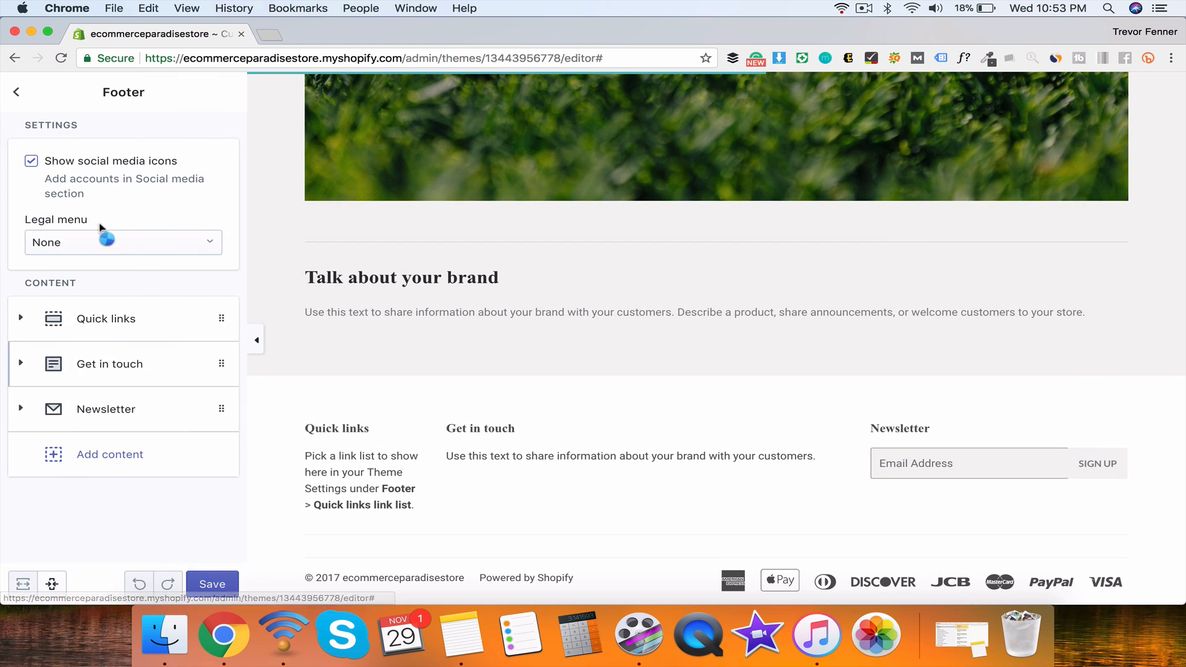
{"action": "left_click", "coordinate": [16, 91]}
Step: Change the Primary content colour to bright red and save
{"action": "left_click", "coordinate": [165, 192]}
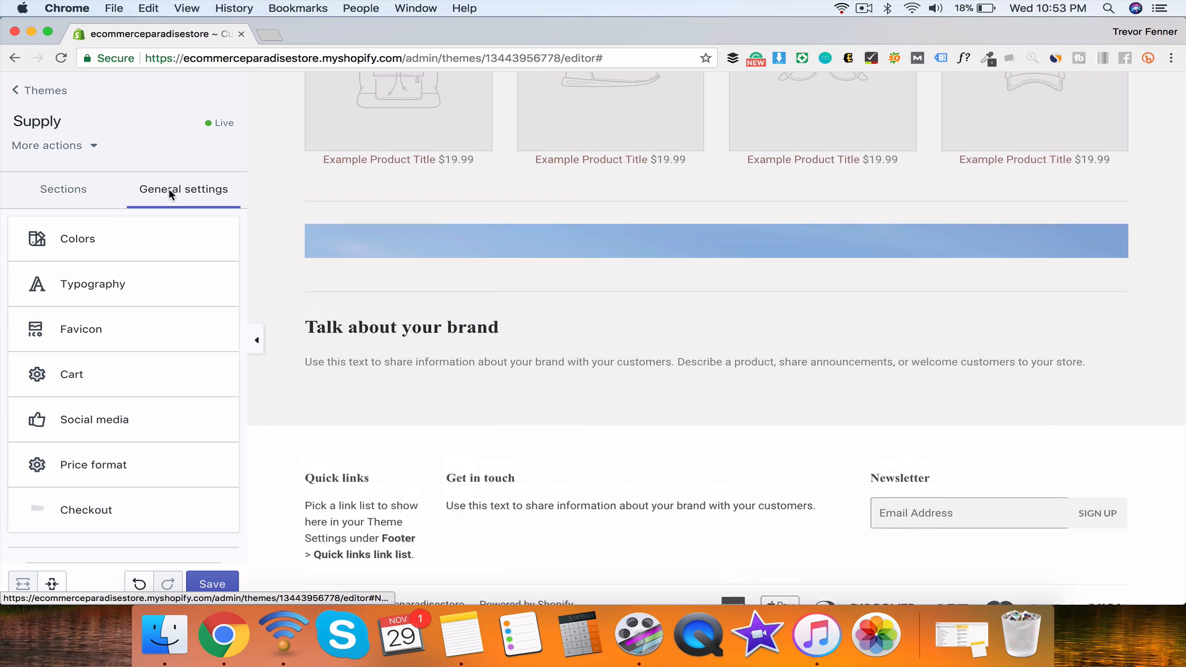
{"action": "left_click", "coordinate": [102, 229]}
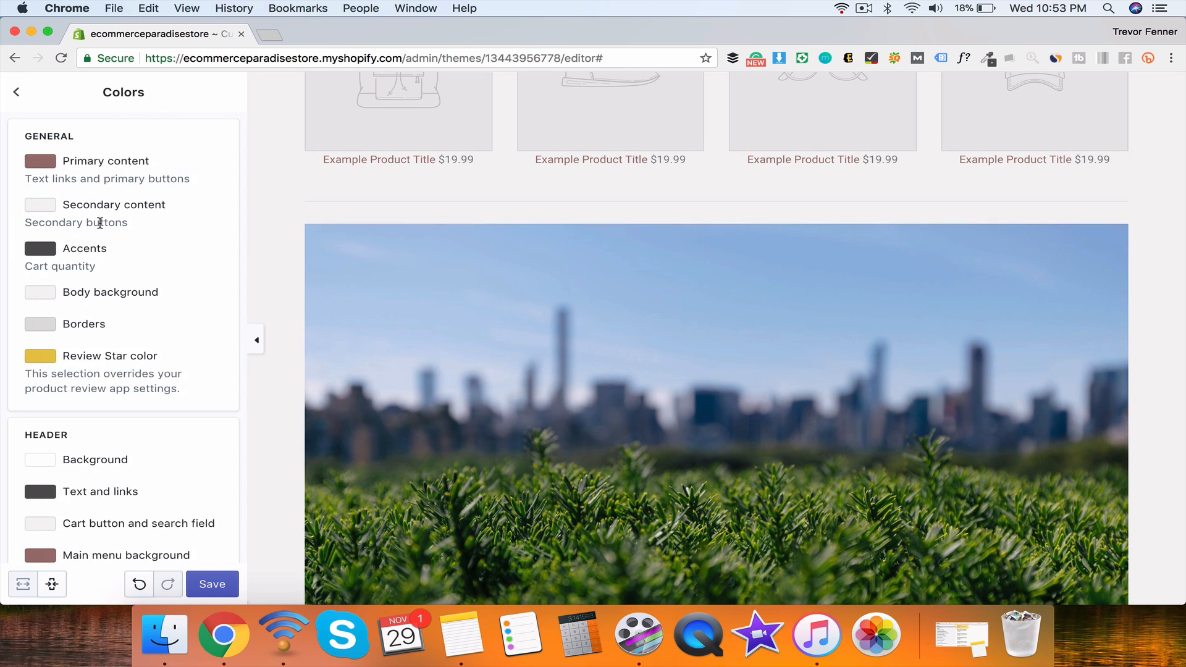
{"action": "scroll", "coordinate": [99, 226], "scroll_direction": "down", "scroll_amount": 8}
{"action": "scroll", "coordinate": [99, 226], "scroll_direction": "up", "scroll_amount": 8}
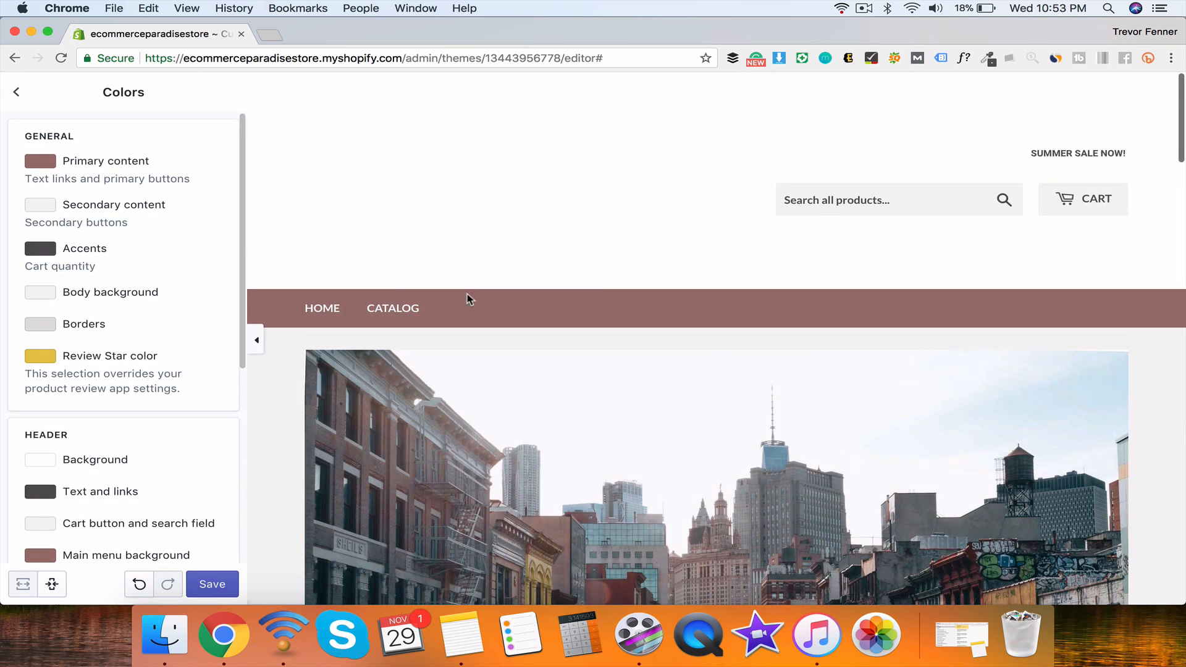
{"action": "left_click", "coordinate": [41, 163]}
{"action": "left_click_drag", "start_coordinate": [102, 272], "coordinate": [190, 138]}
{"action": "left_click", "coordinate": [214, 585]}
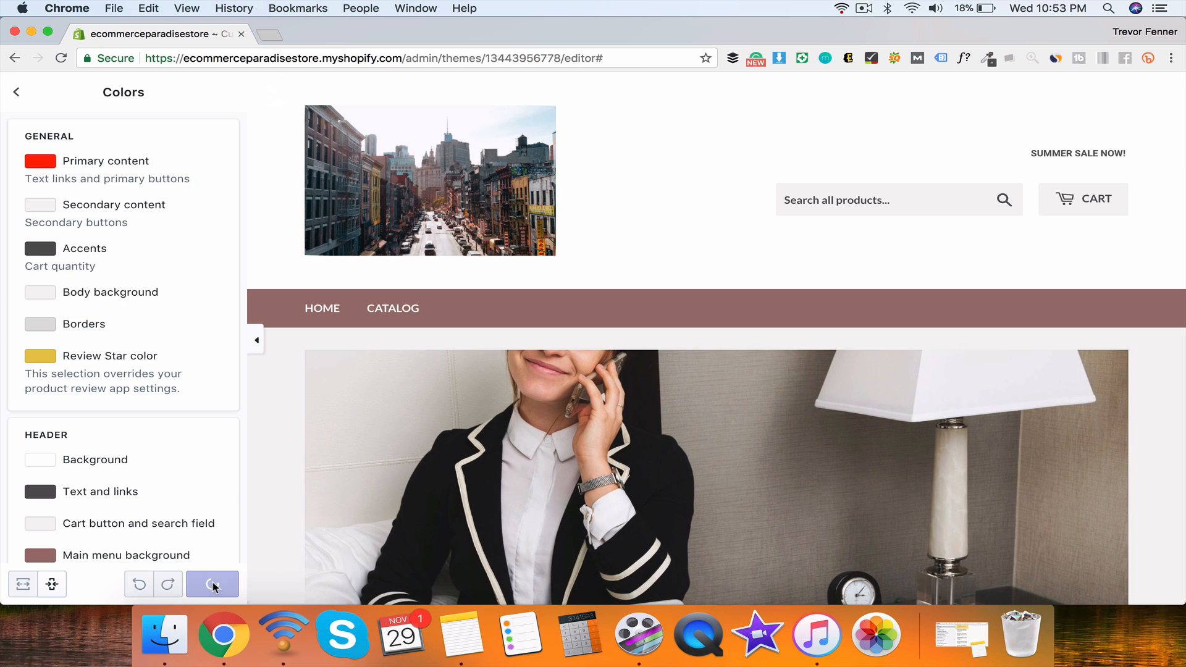
Step: Change the Main menu background colour to bright red and save
{"action": "scroll", "coordinate": [365, 349], "scroll_direction": "down", "scroll_amount": 10}
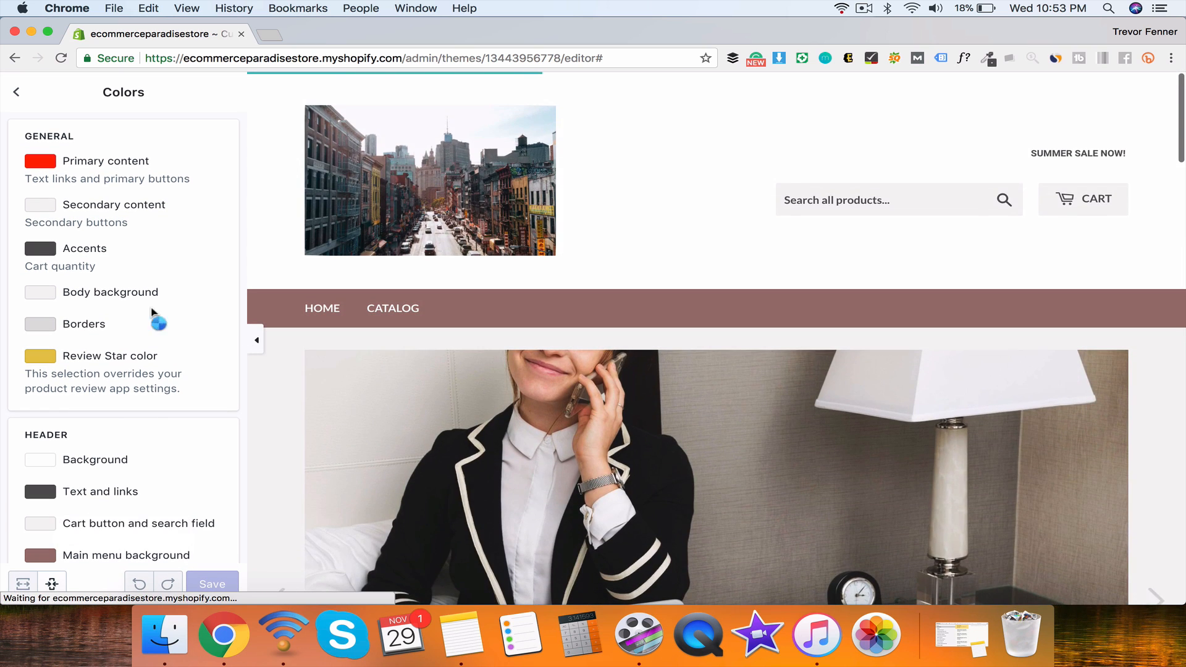
{"action": "scroll", "coordinate": [186, 353], "scroll_direction": "down", "scroll_amount": 6}
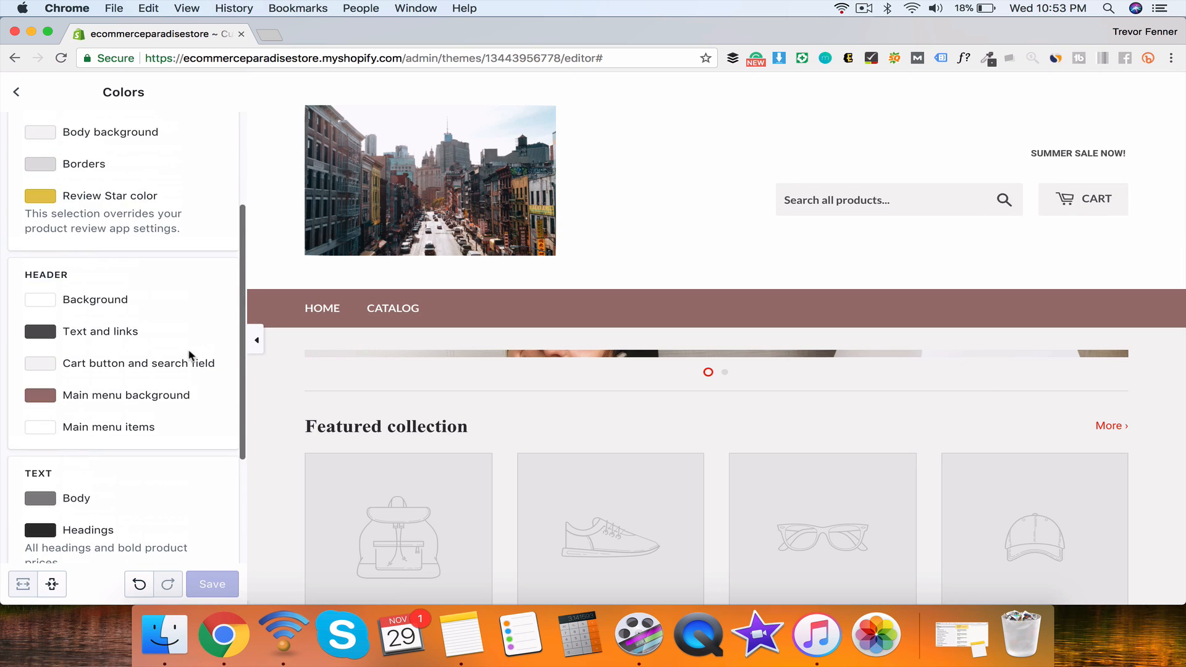
{"action": "scroll", "coordinate": [469, 458], "scroll_direction": "down", "scroll_amount": 10}
{"action": "scroll", "coordinate": [457, 448], "scroll_direction": "up", "scroll_amount": 10}
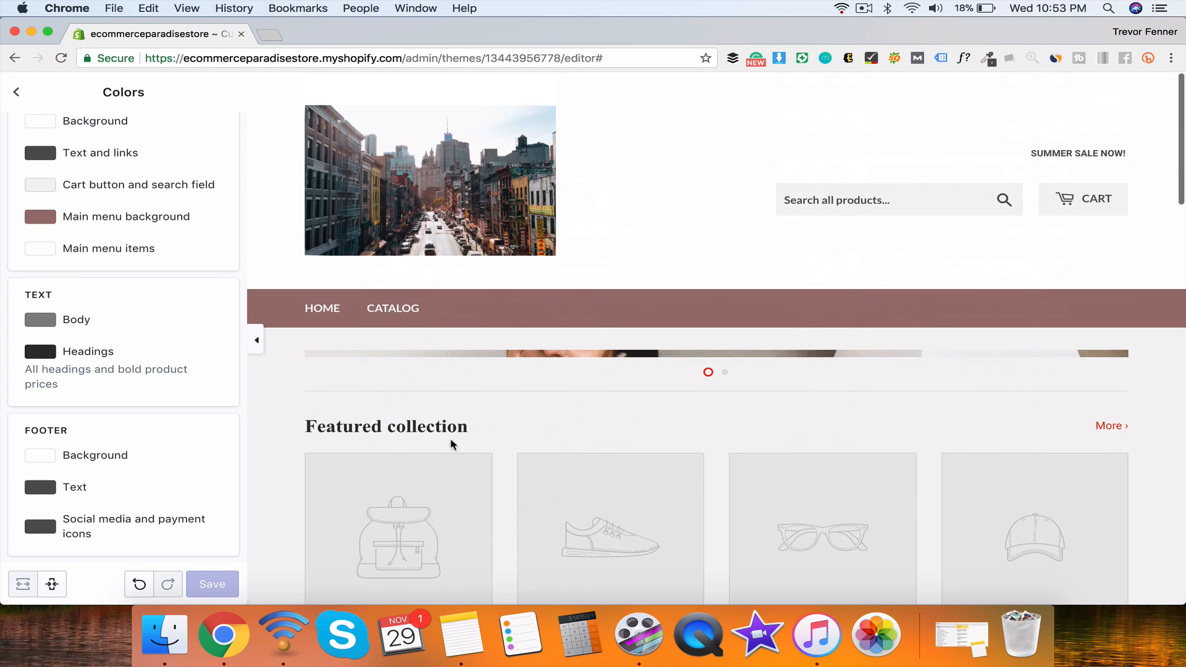
{"action": "left_click", "coordinate": [44, 222]}
{"action": "left_click_drag", "start_coordinate": [95, 276], "coordinate": [202, 212]}
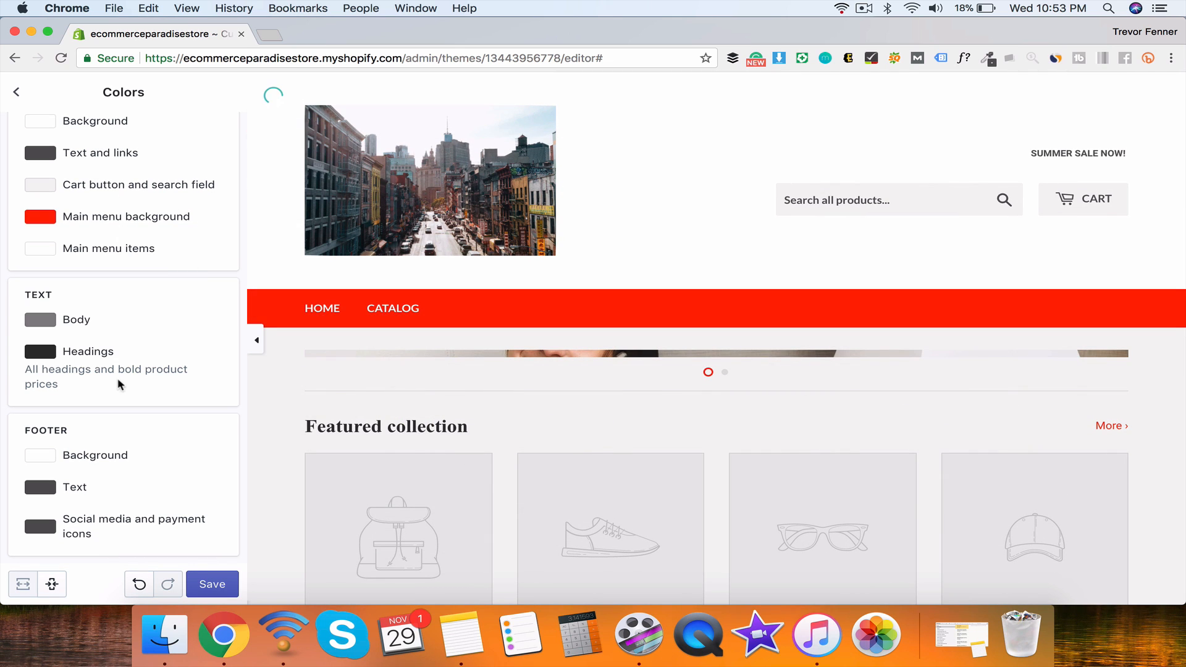
{"action": "left_click", "coordinate": [204, 587]}
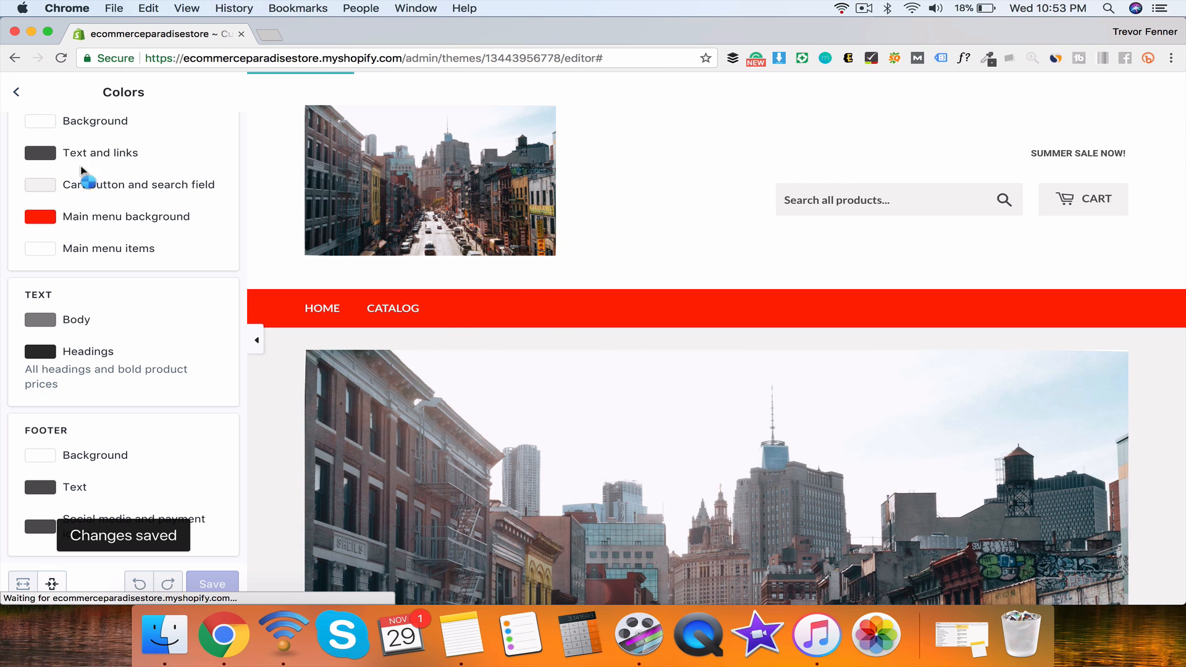
{"action": "scroll", "coordinate": [99, 203], "scroll_direction": "up", "scroll_amount": 5}
{"action": "scroll", "coordinate": [117, 231], "scroll_direction": "down", "scroll_amount": 6}
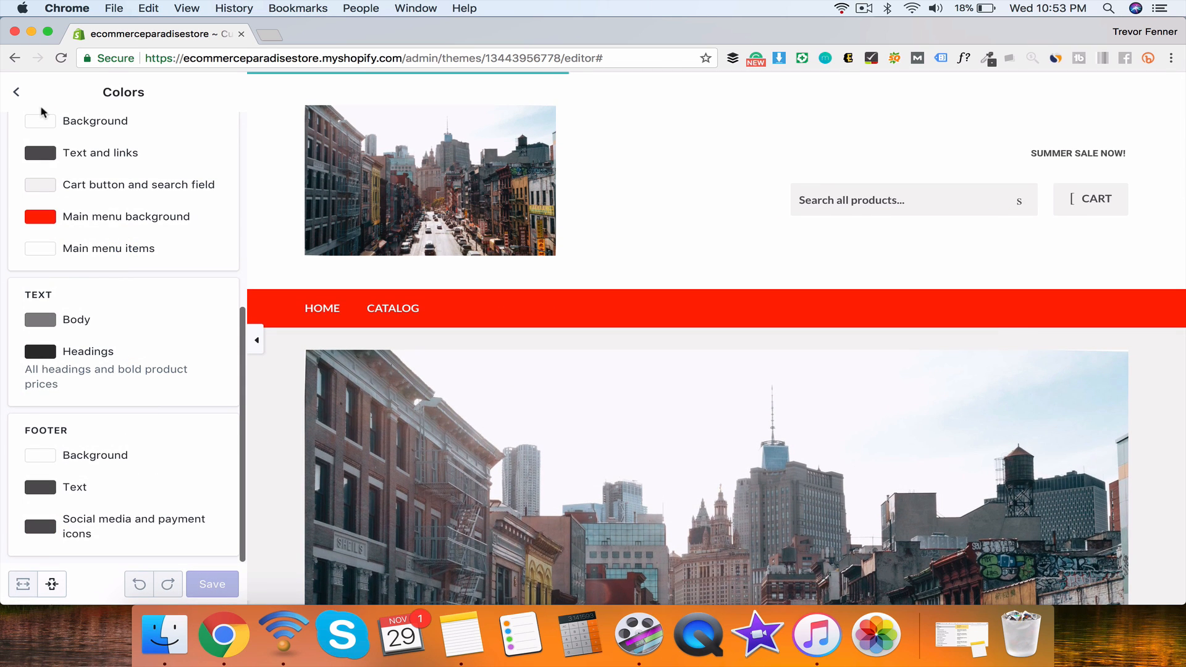
{"action": "left_click", "coordinate": [17, 93]}
Step: Look over the theme's Typography settings
{"action": "scroll", "coordinate": [142, 420], "scroll_direction": "down", "scroll_amount": 1}
{"action": "left_click", "coordinate": [98, 270]}
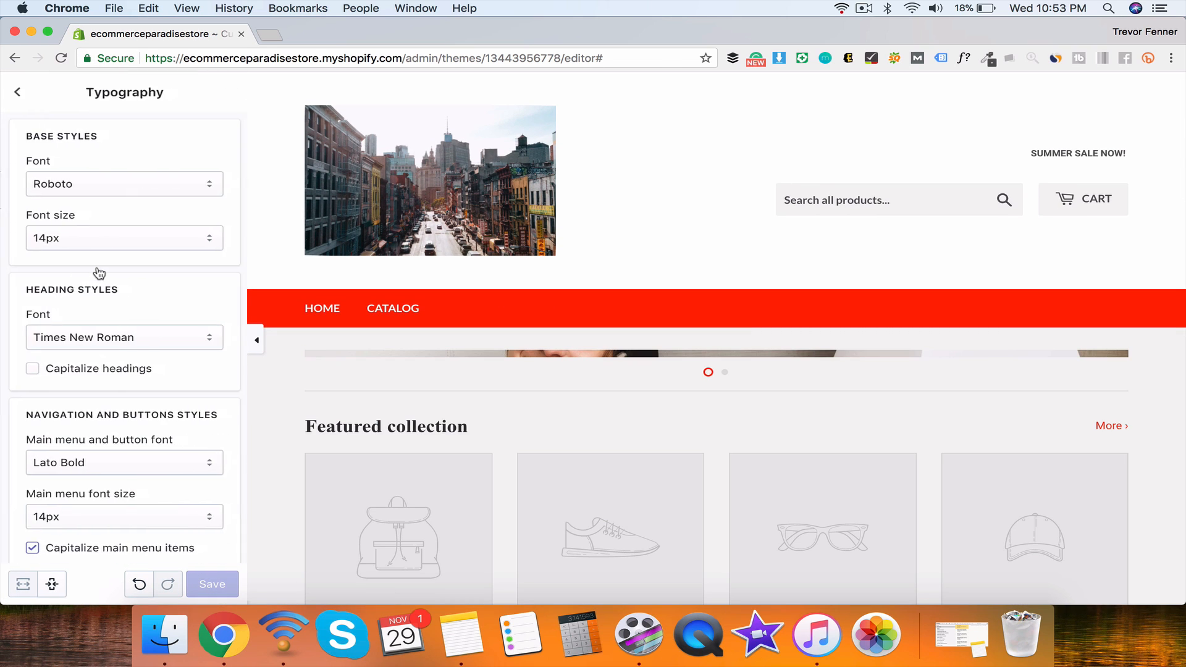
{"action": "scroll", "coordinate": [117, 224], "scroll_direction": "down", "scroll_amount": 1}
{"action": "scroll", "coordinate": [117, 224], "scroll_direction": "up", "scroll_amount": 1}
{"action": "left_click", "coordinate": [17, 91]}
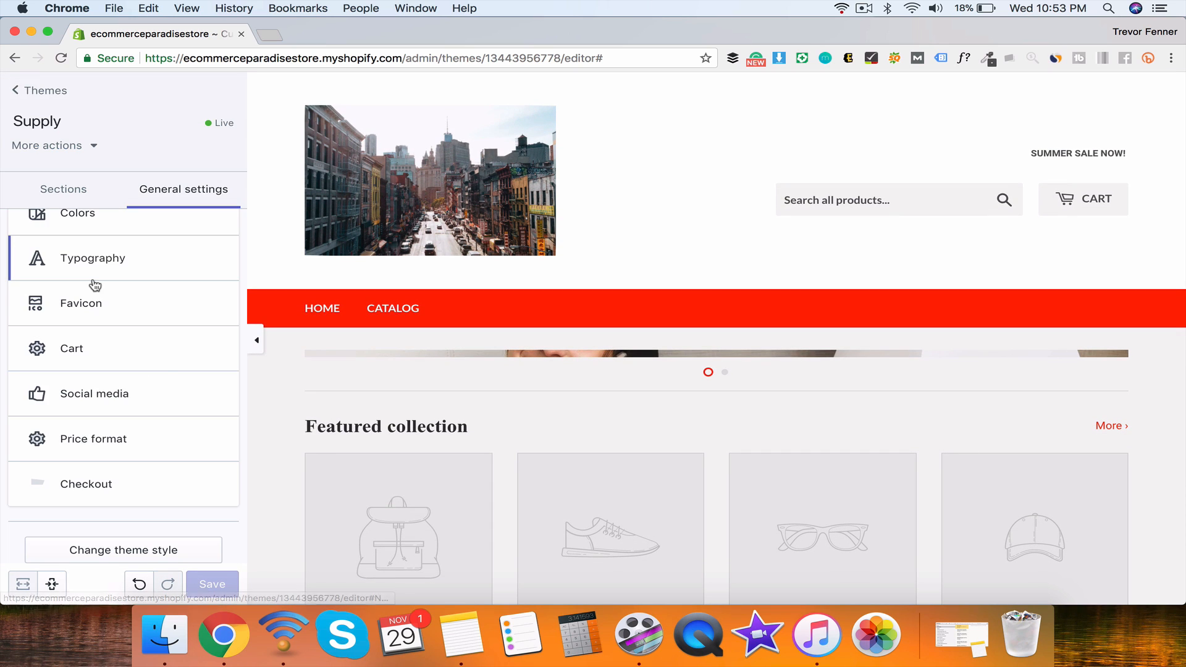
Step: Set the favicon to the first free Fashion image
{"action": "left_click", "coordinate": [90, 304]}
{"action": "left_click", "coordinate": [77, 279]}
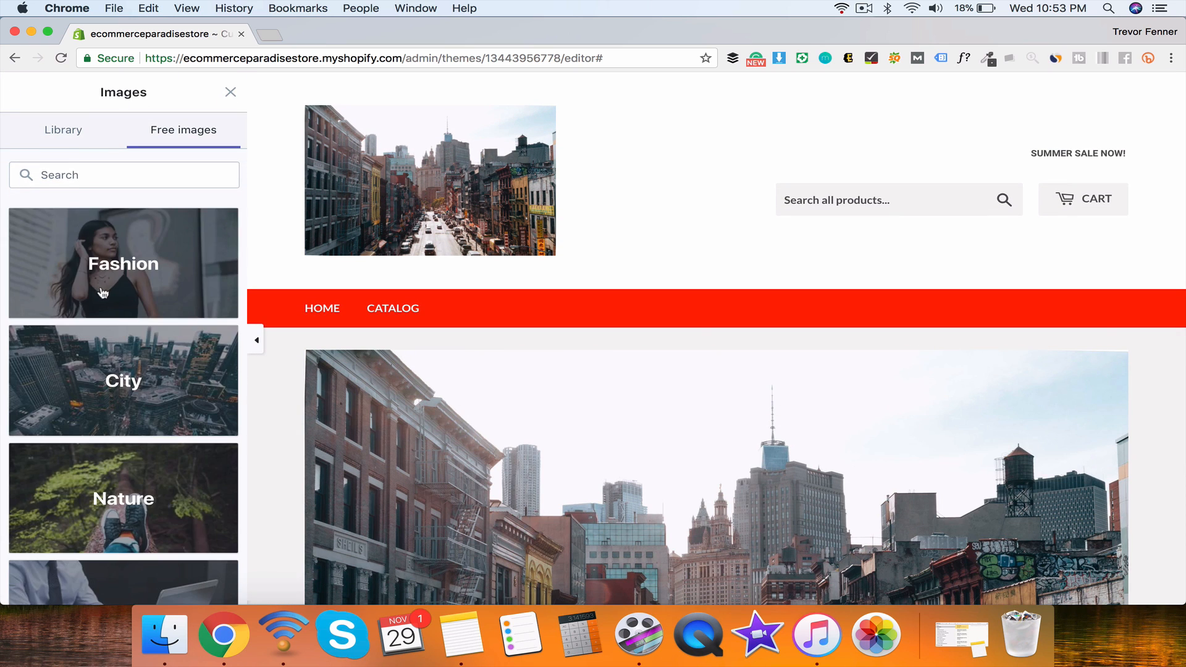
{"action": "left_click", "coordinate": [103, 304]}
{"action": "left_click", "coordinate": [102, 304]}
{"action": "scroll", "coordinate": [124, 370], "scroll_direction": "down", "scroll_amount": 2}
{"action": "left_click", "coordinate": [206, 583]}
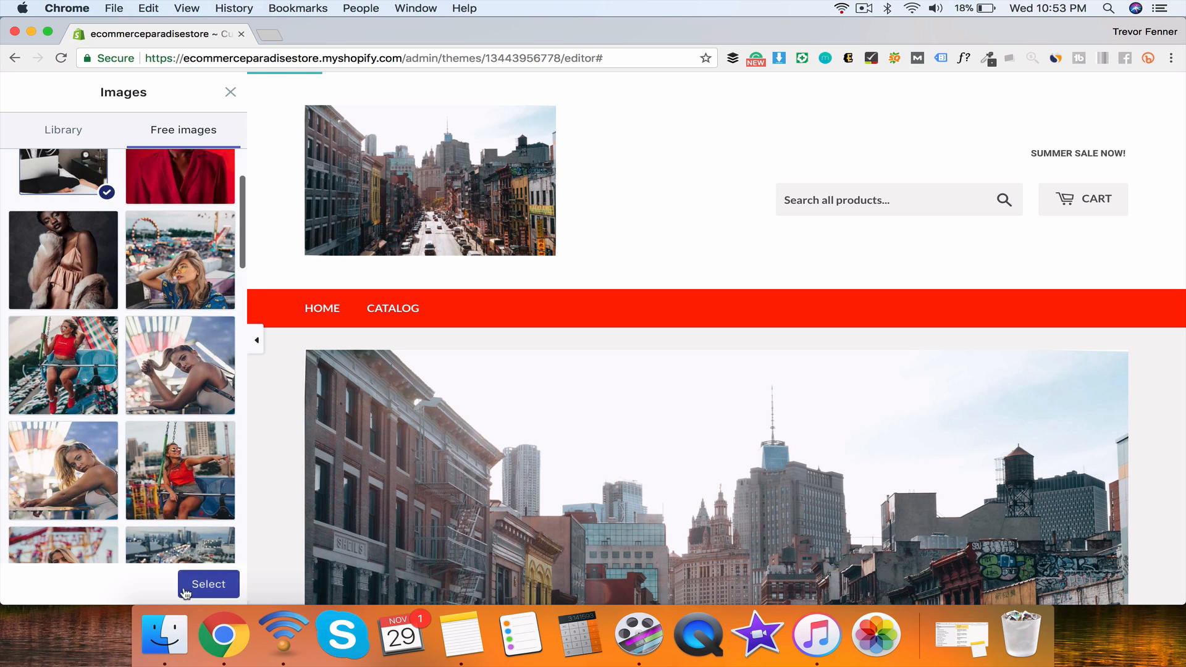
{"action": "left_click", "coordinate": [17, 91]}
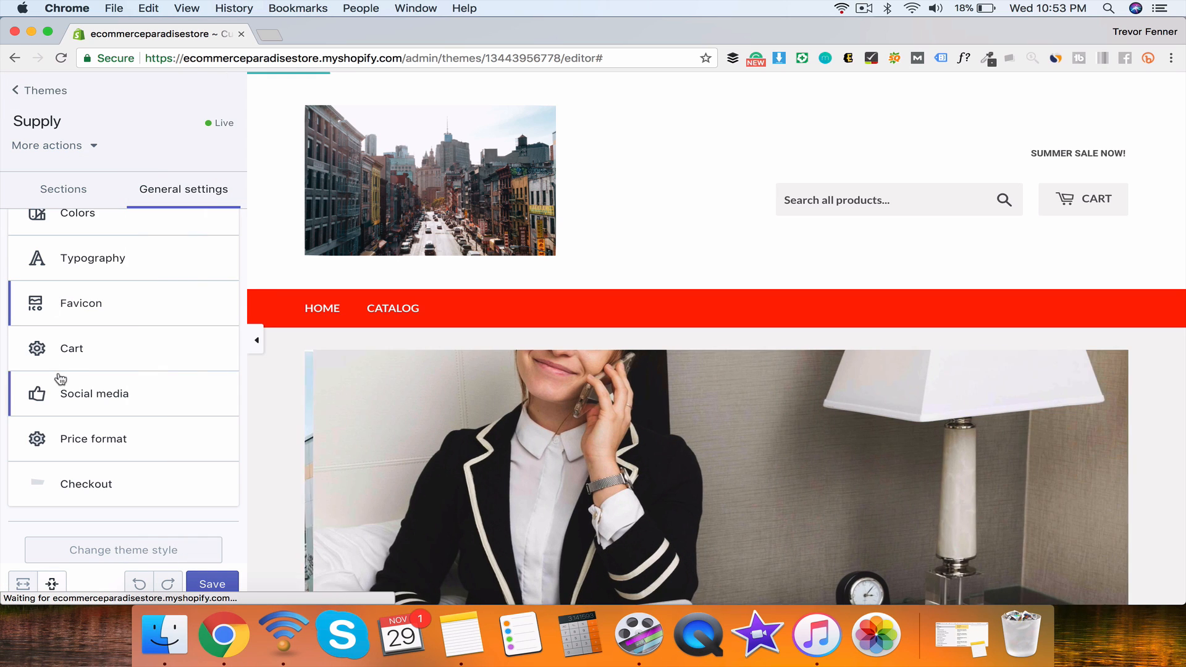
Step: Enable order notes in the cart and set the cart type to Page
{"action": "left_click", "coordinate": [49, 392]}
{"action": "left_click", "coordinate": [17, 93]}
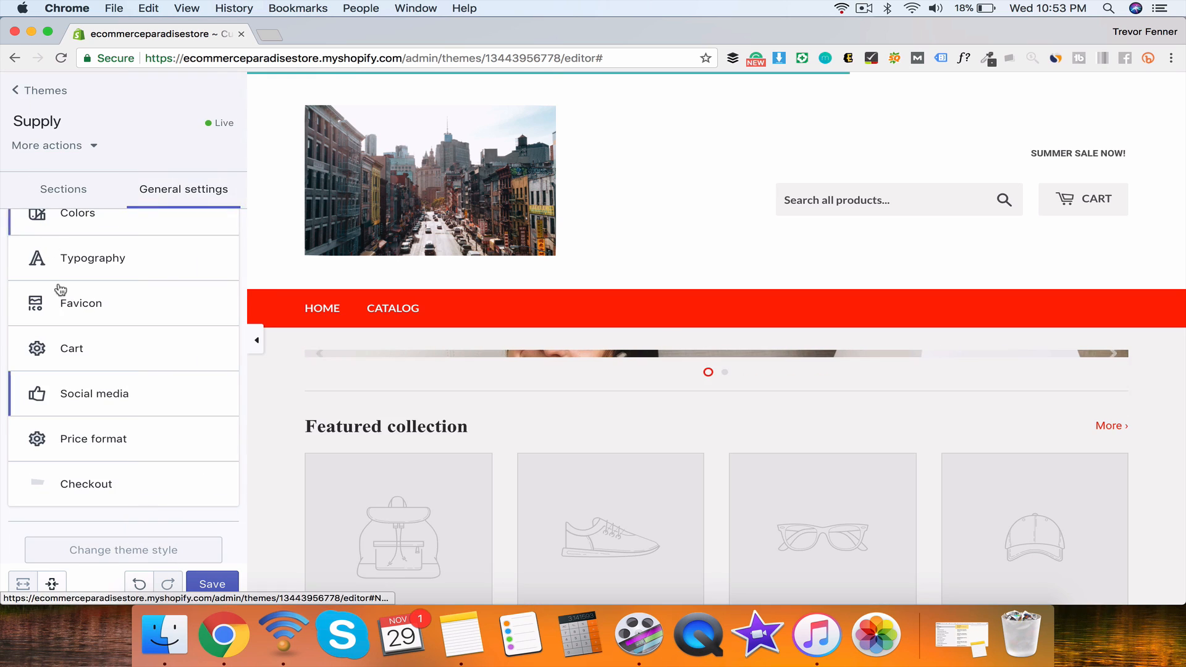
{"action": "left_click", "coordinate": [71, 348]}
{"action": "left_click", "coordinate": [92, 198]}
{"action": "left_click", "coordinate": [90, 196]}
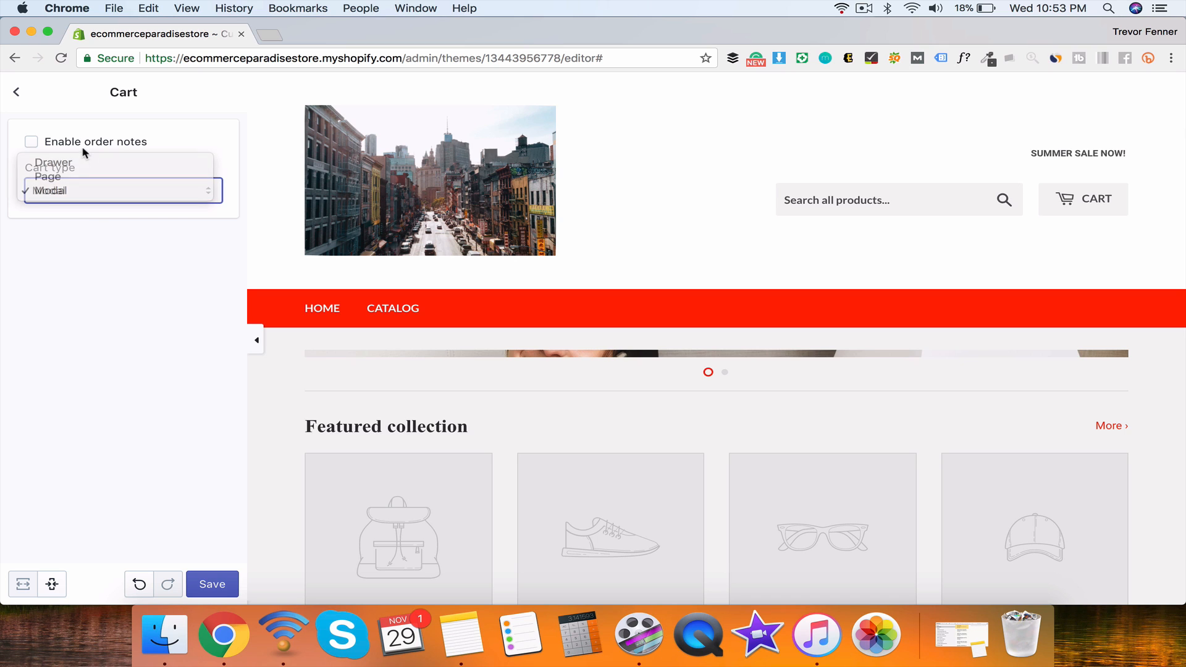
{"action": "left_click", "coordinate": [31, 142]}
{"action": "left_click", "coordinate": [50, 191]}
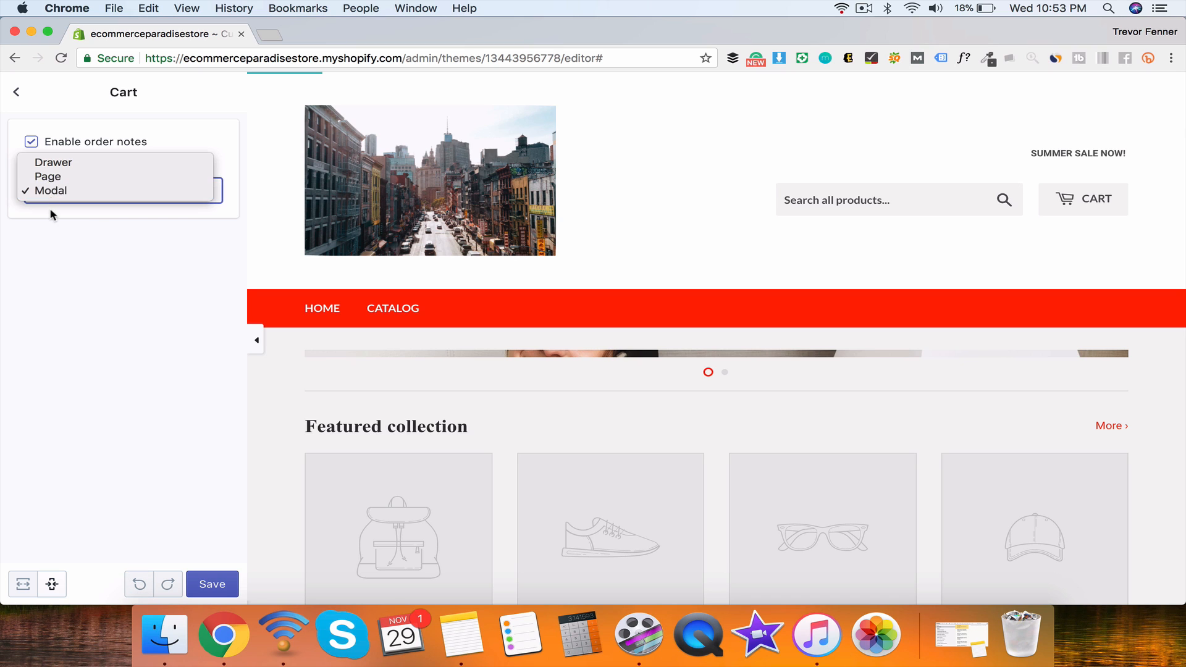
{"action": "left_click", "coordinate": [47, 177]}
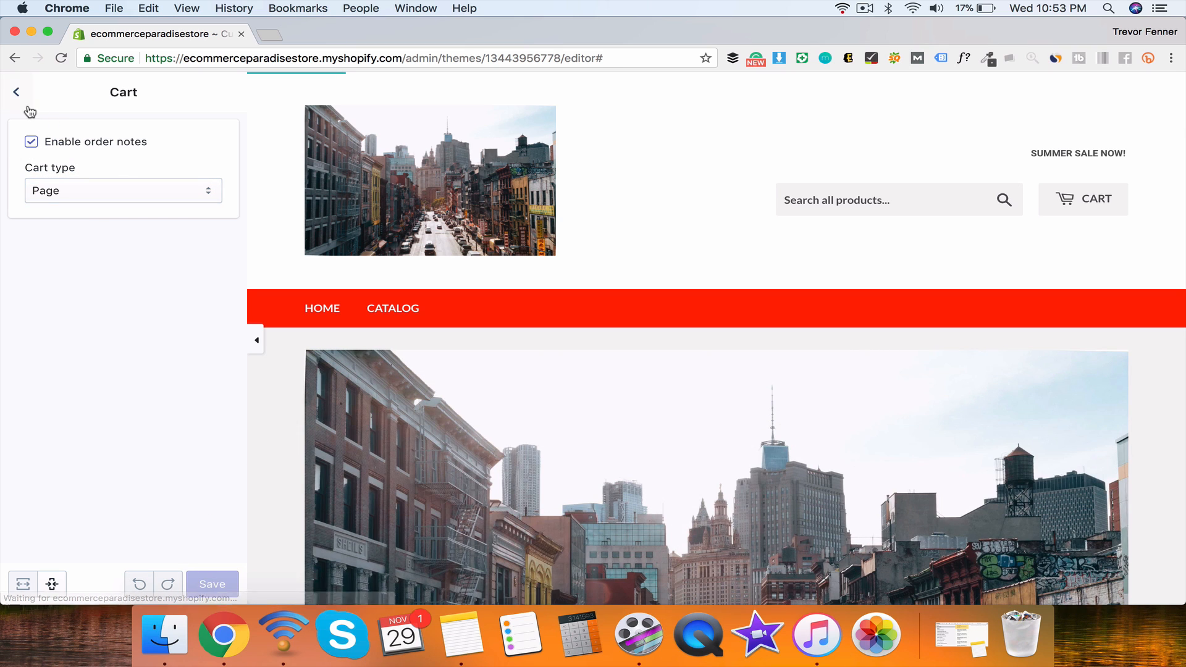
{"action": "left_click", "coordinate": [16, 92]}
Step: Review the Social media settings, then open the Paradise t-shirt product in the preview
{"action": "left_click", "coordinate": [111, 405]}
{"action": "scroll", "coordinate": [111, 408], "scroll_direction": "down", "scroll_amount": 10}
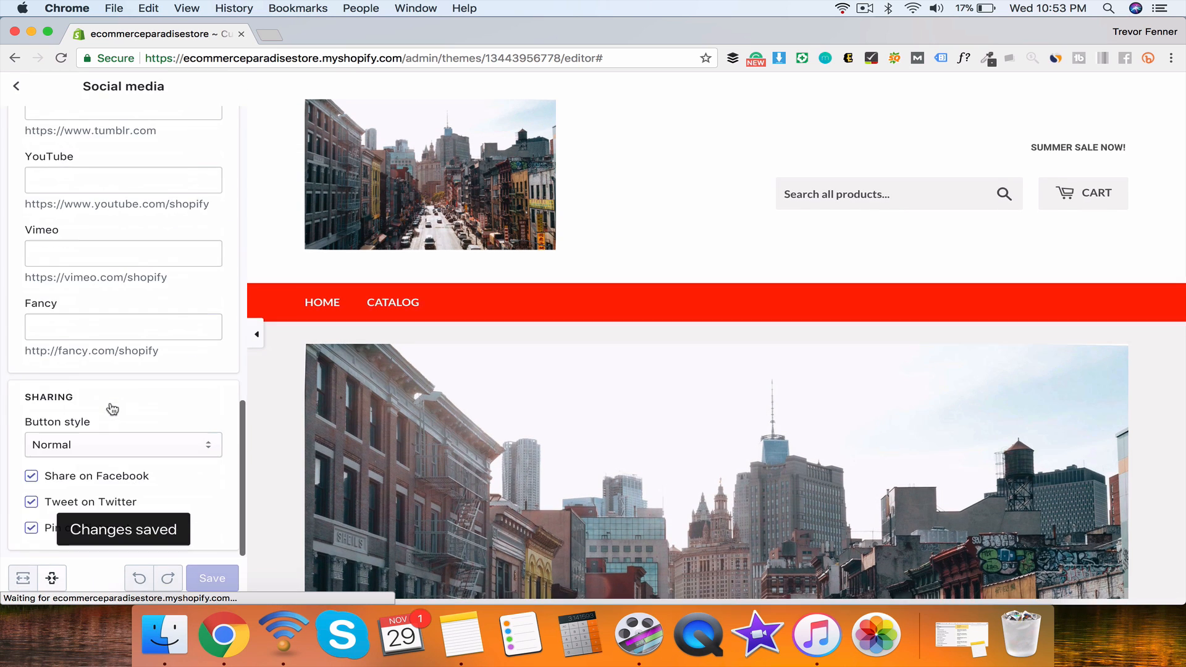
{"action": "scroll", "coordinate": [114, 411], "scroll_direction": "up", "scroll_amount": 10}
{"action": "scroll", "coordinate": [100, 365], "scroll_direction": "down", "scroll_amount": 4}
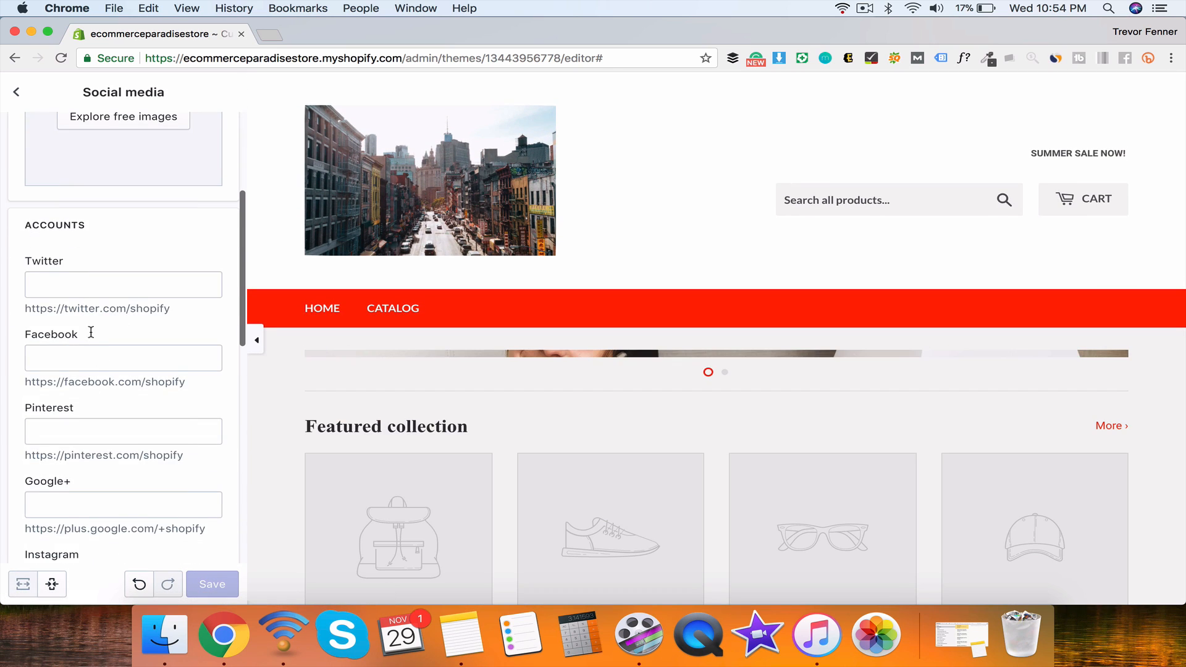
{"action": "scroll", "coordinate": [93, 337], "scroll_direction": "down", "scroll_amount": 10}
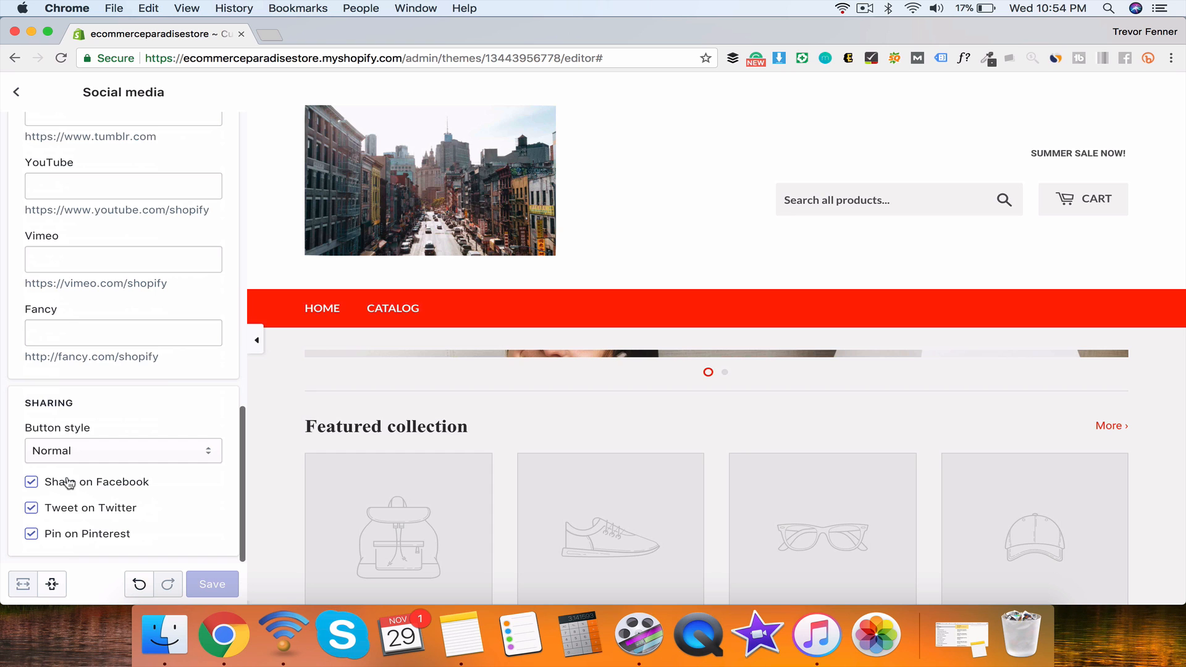
{"action": "scroll", "coordinate": [68, 479], "scroll_direction": "up", "scroll_amount": 10}
{"action": "scroll", "coordinate": [340, 460], "scroll_direction": "down", "scroll_amount": 15}
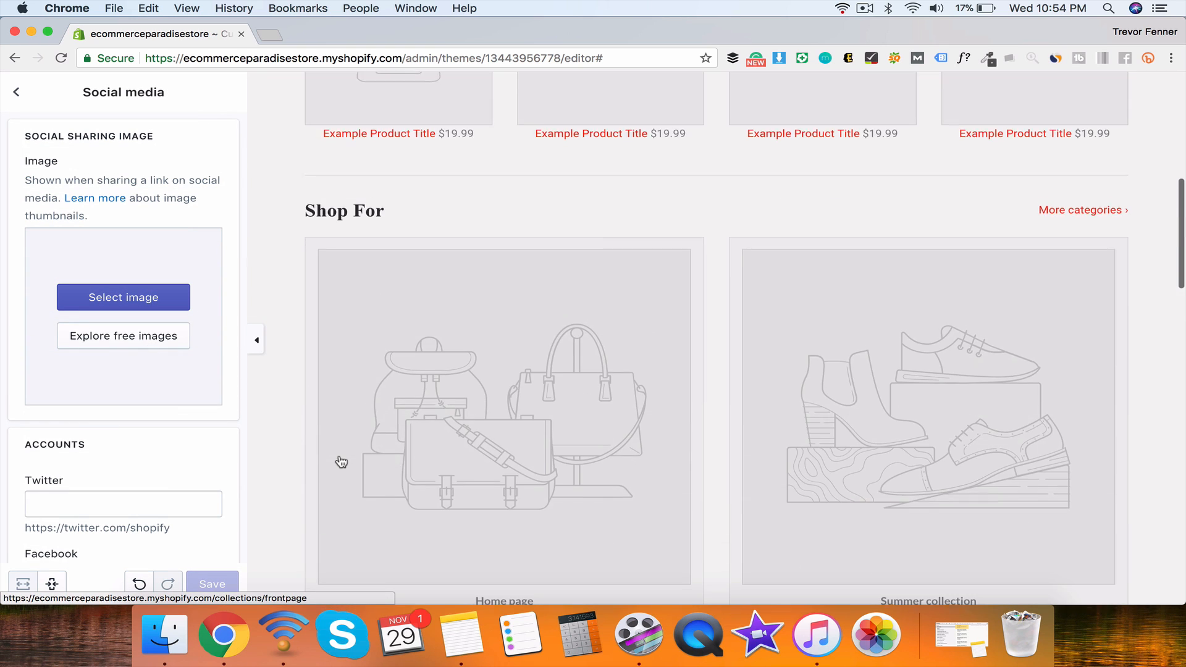
{"action": "left_click", "coordinate": [376, 329]}
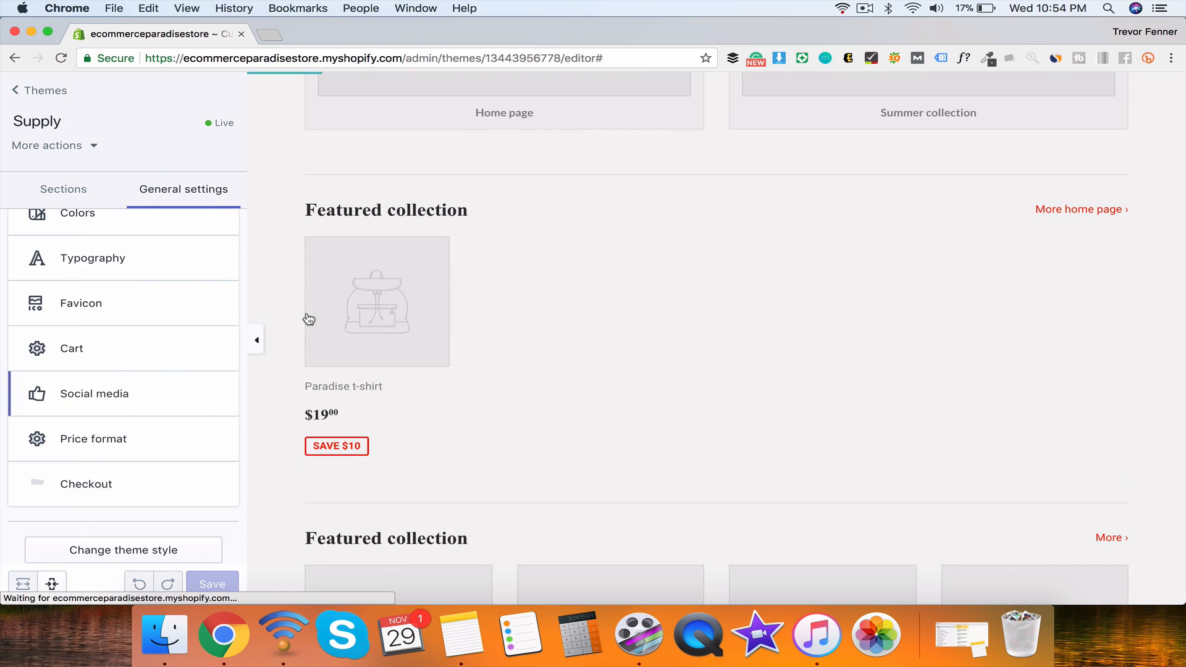
{"action": "scroll", "coordinate": [456, 441], "scroll_direction": "down", "scroll_amount": 6}
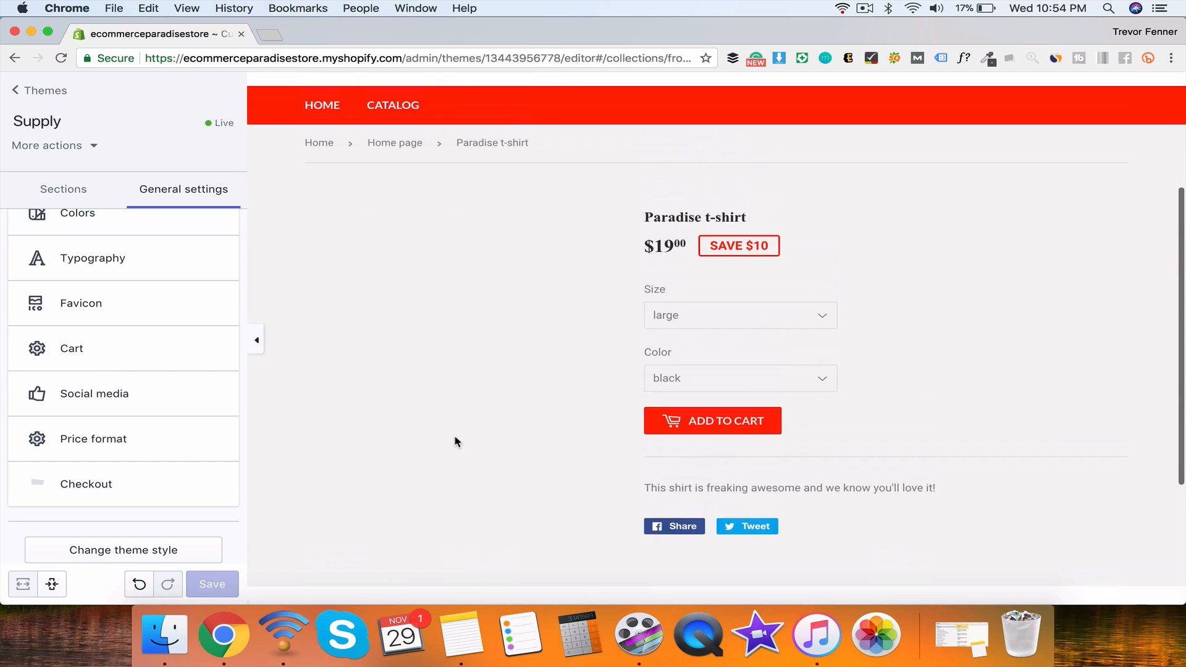
{"action": "scroll", "coordinate": [456, 441], "scroll_direction": "up", "scroll_amount": 3}
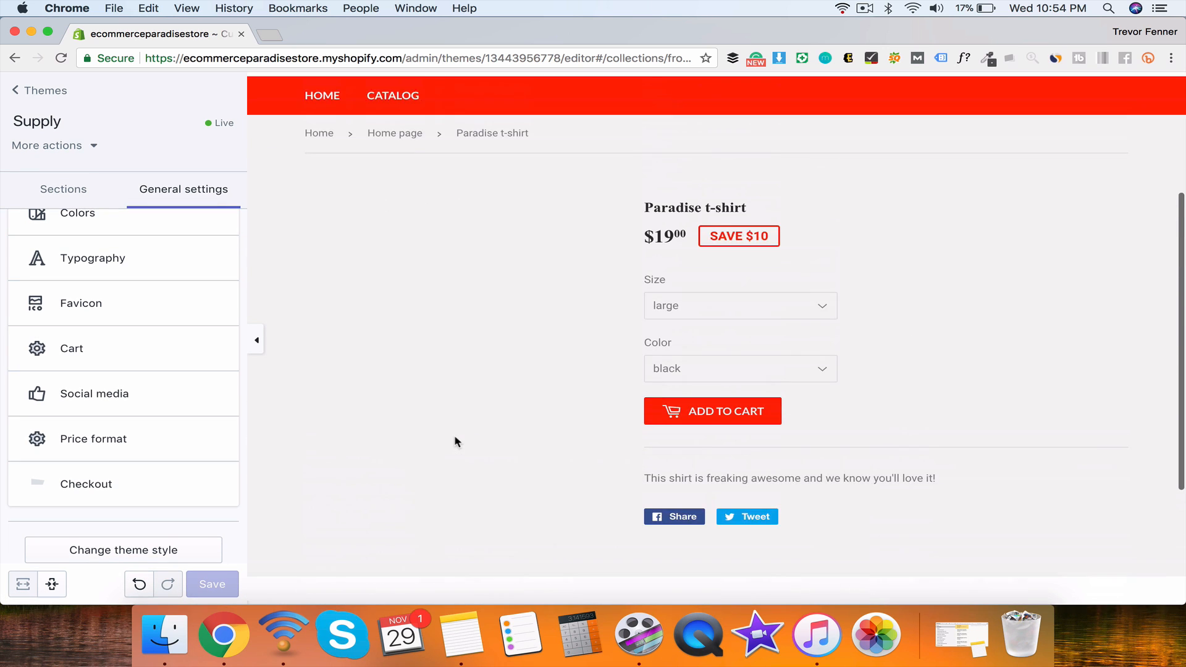
{"action": "scroll", "coordinate": [747, 461], "scroll_direction": "down", "scroll_amount": 3}
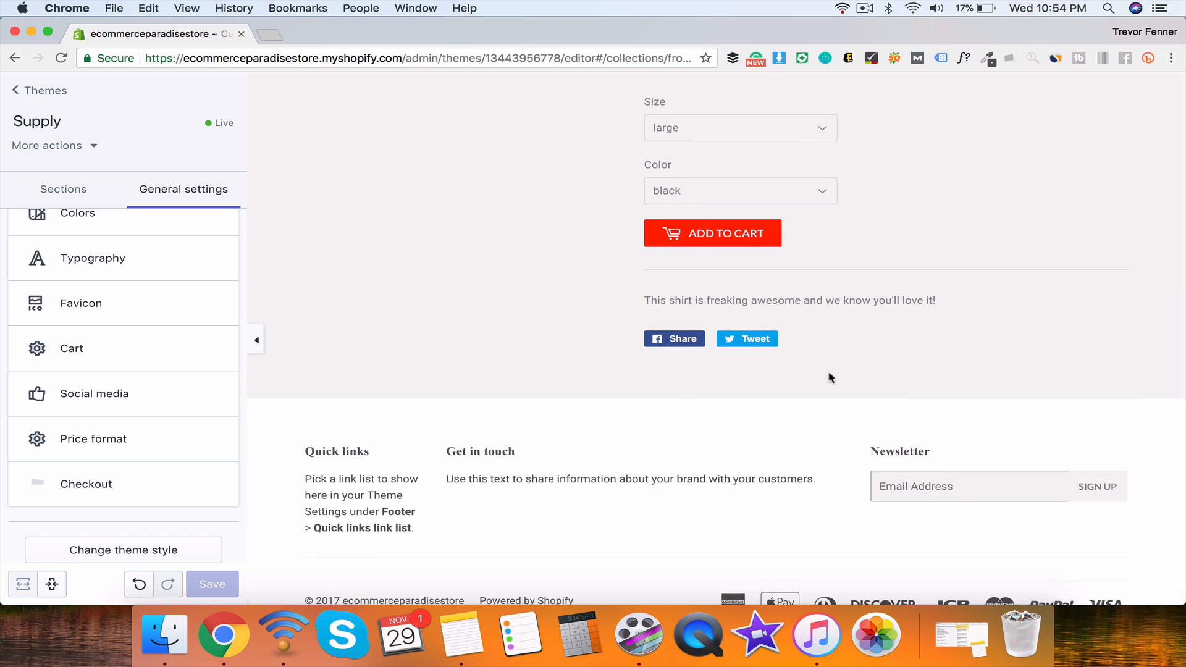
{"action": "scroll", "coordinate": [872, 463], "scroll_direction": "up", "scroll_amount": 4}
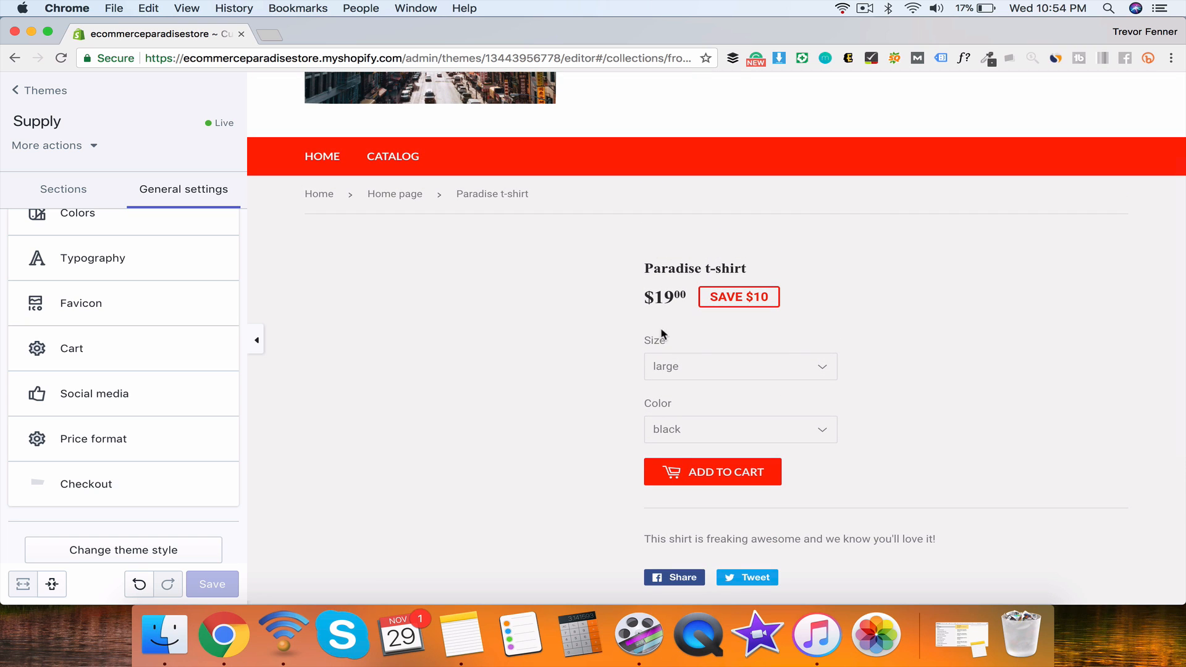
{"action": "scroll", "coordinate": [765, 416], "scroll_direction": "down", "scroll_amount": 3}
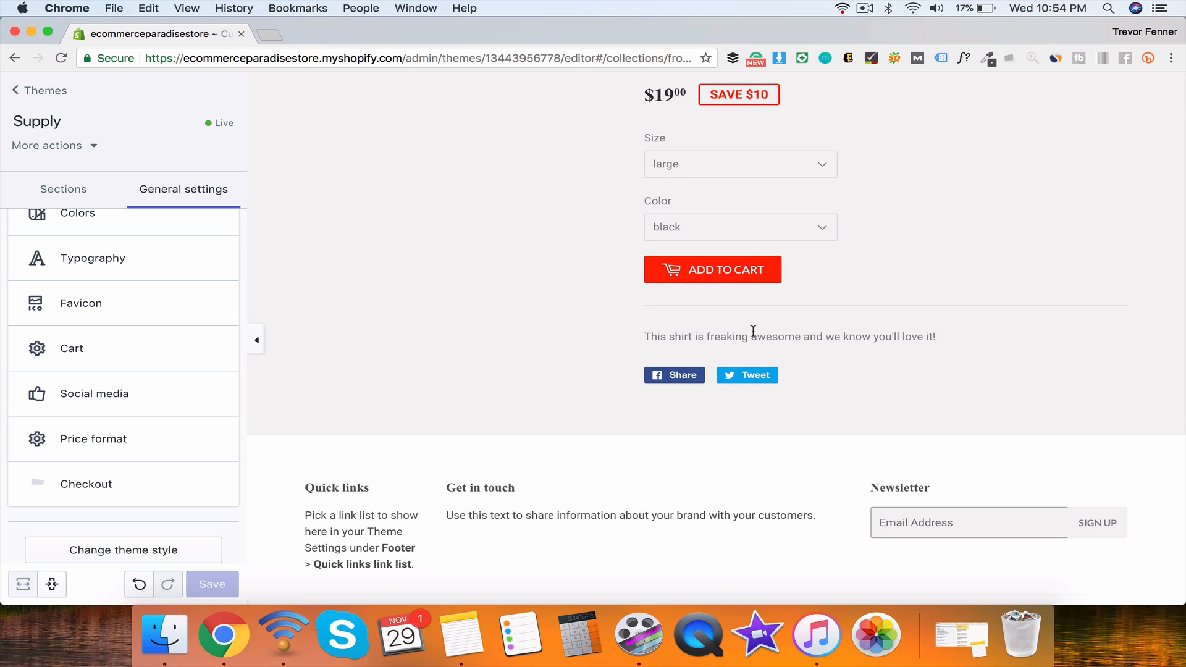
{"action": "scroll", "coordinate": [829, 313], "scroll_direction": "down", "scroll_amount": 1}
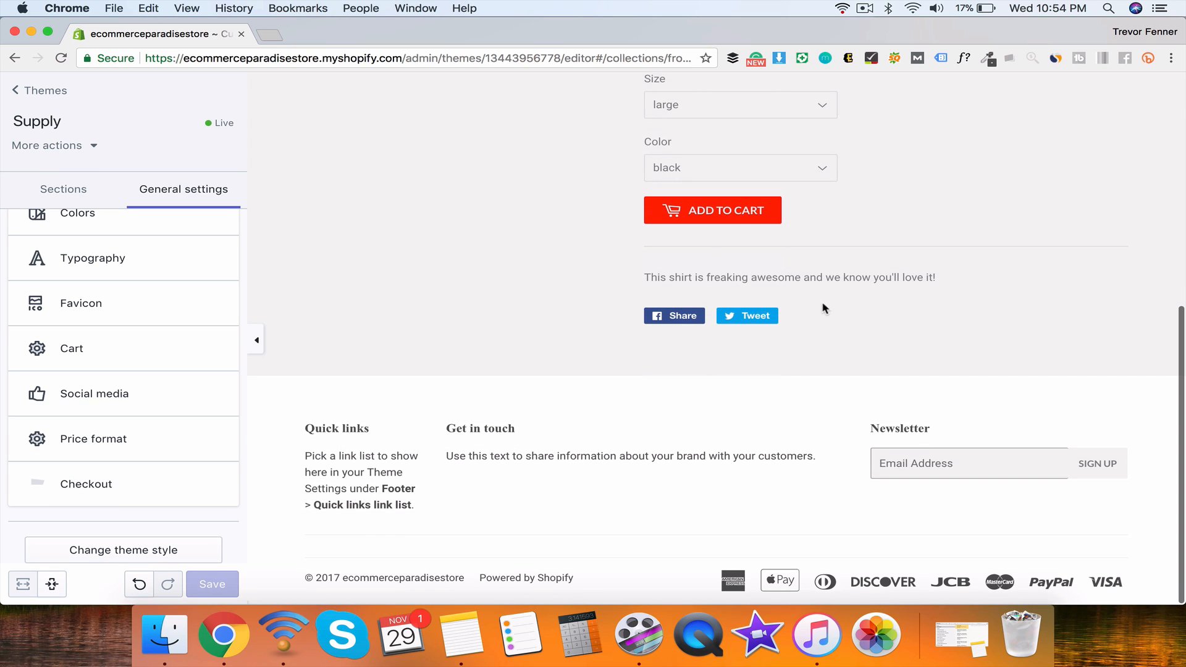
{"action": "left_click", "coordinate": [86, 398]}
{"action": "scroll", "coordinate": [106, 186], "scroll_direction": "down", "scroll_amount": 10}
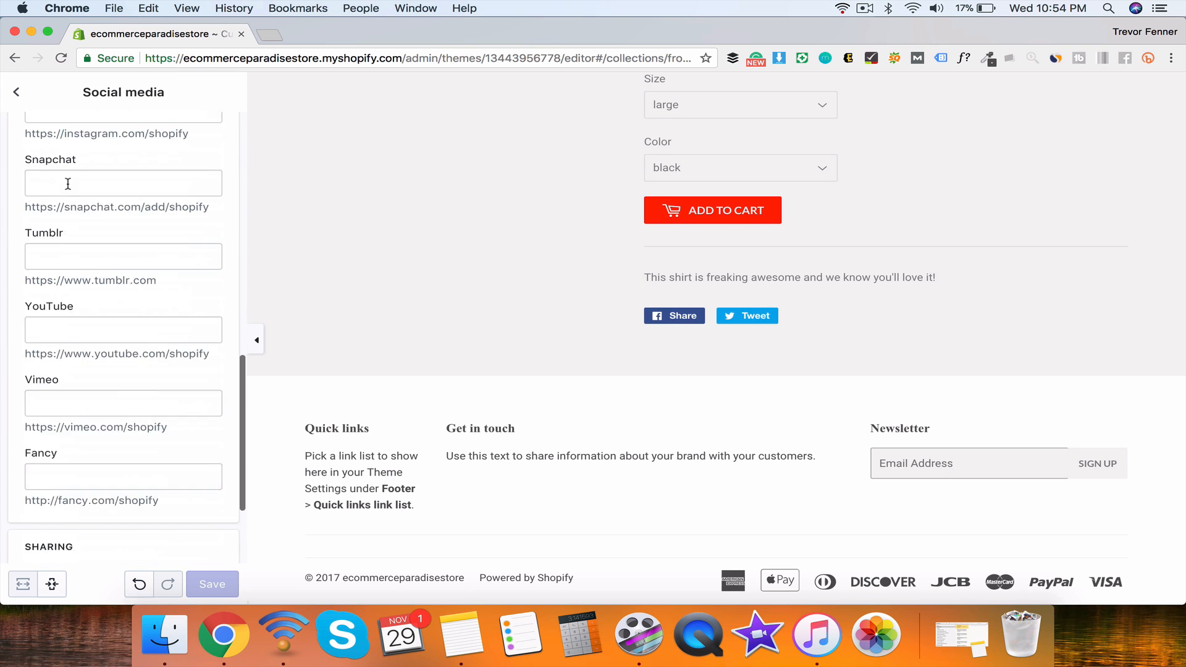
{"action": "left_click", "coordinate": [13, 91]}
{"action": "left_click", "coordinate": [87, 440]}
{"action": "left_click", "coordinate": [14, 94]}
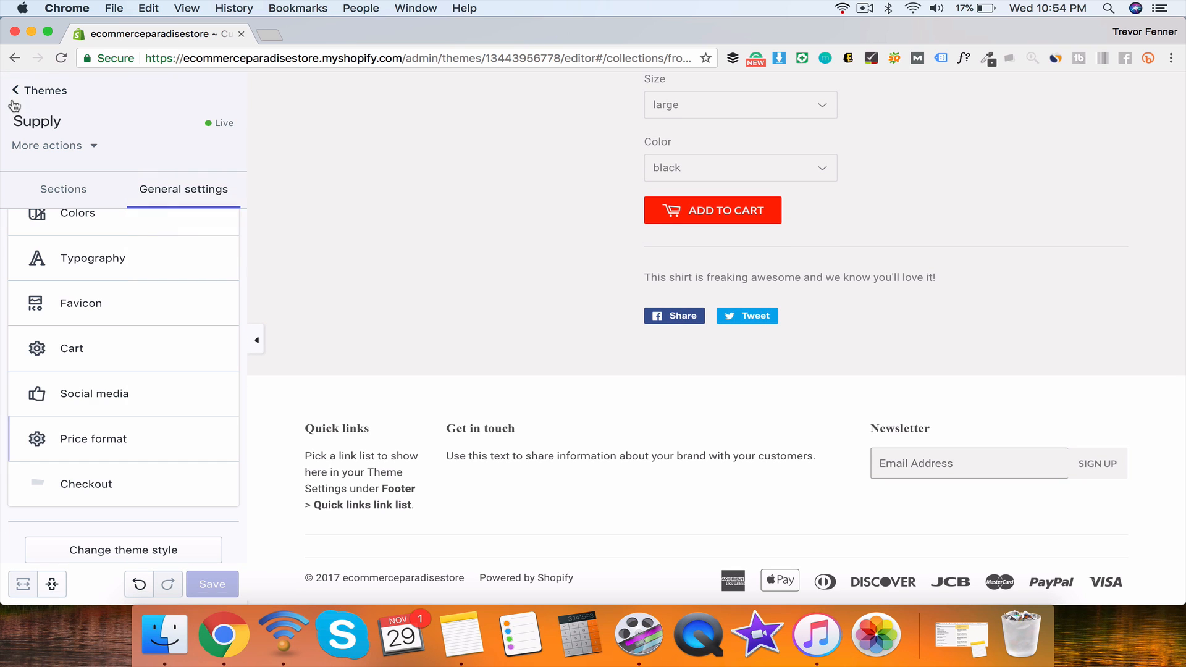
Step: Leave the theme editor and start creating a new blog post
{"action": "left_click", "coordinate": [17, 91]}
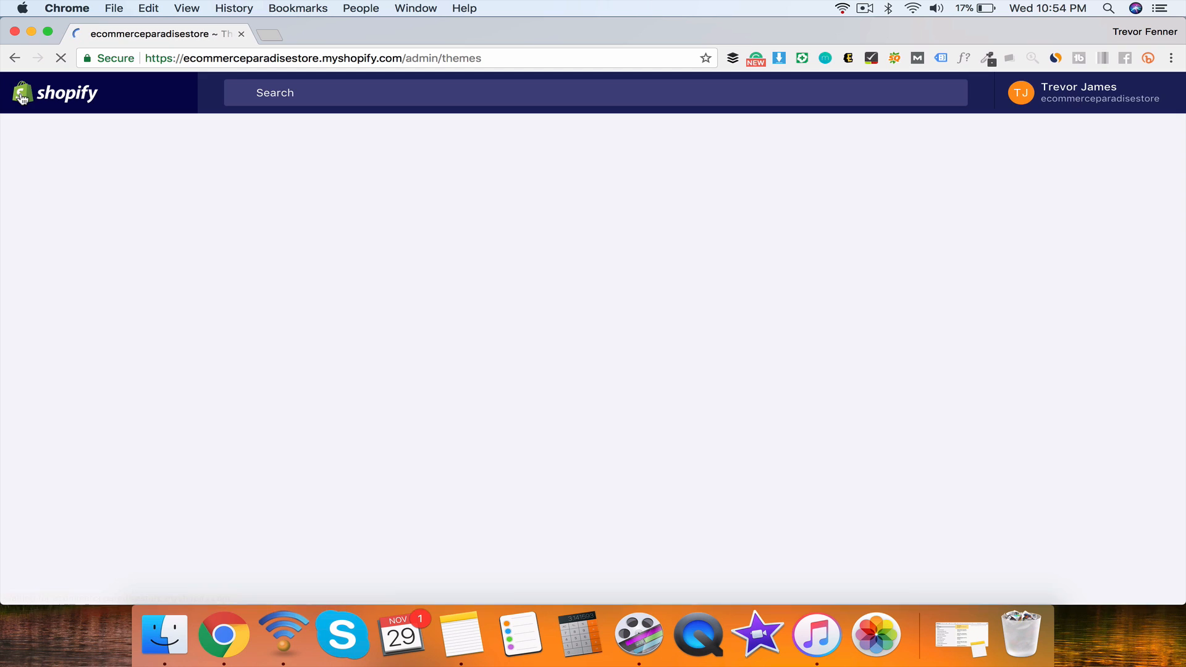
{"action": "scroll", "coordinate": [331, 471], "scroll_direction": "down", "scroll_amount": 3}
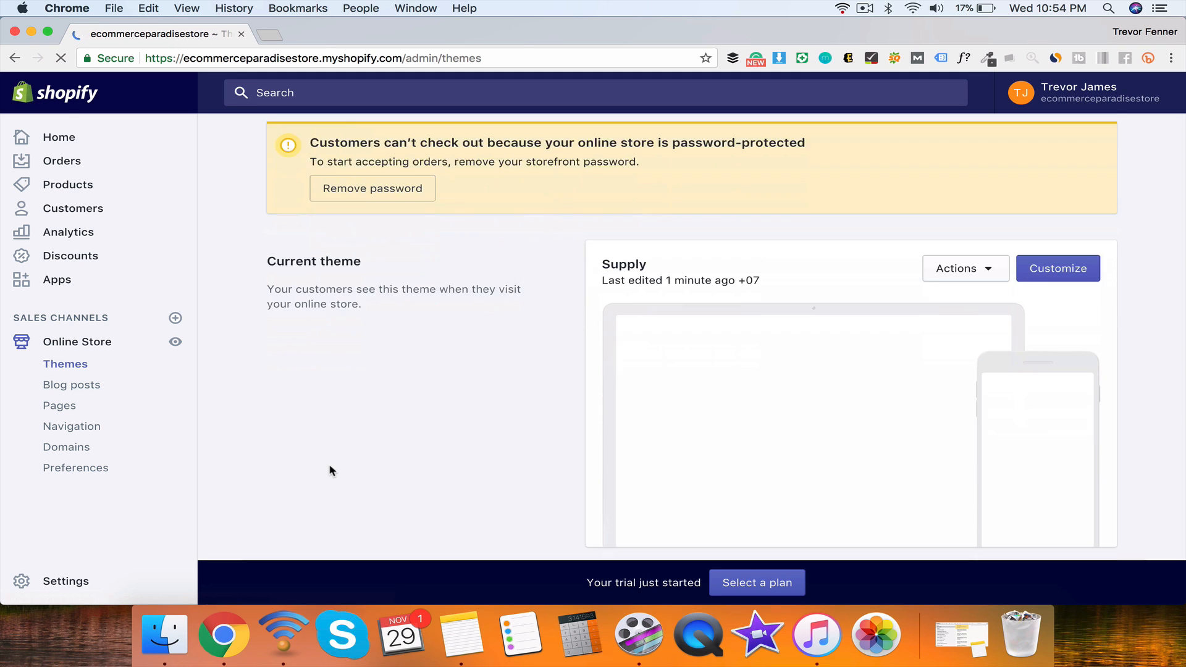
{"action": "scroll", "coordinate": [330, 471], "scroll_direction": "down", "scroll_amount": 3}
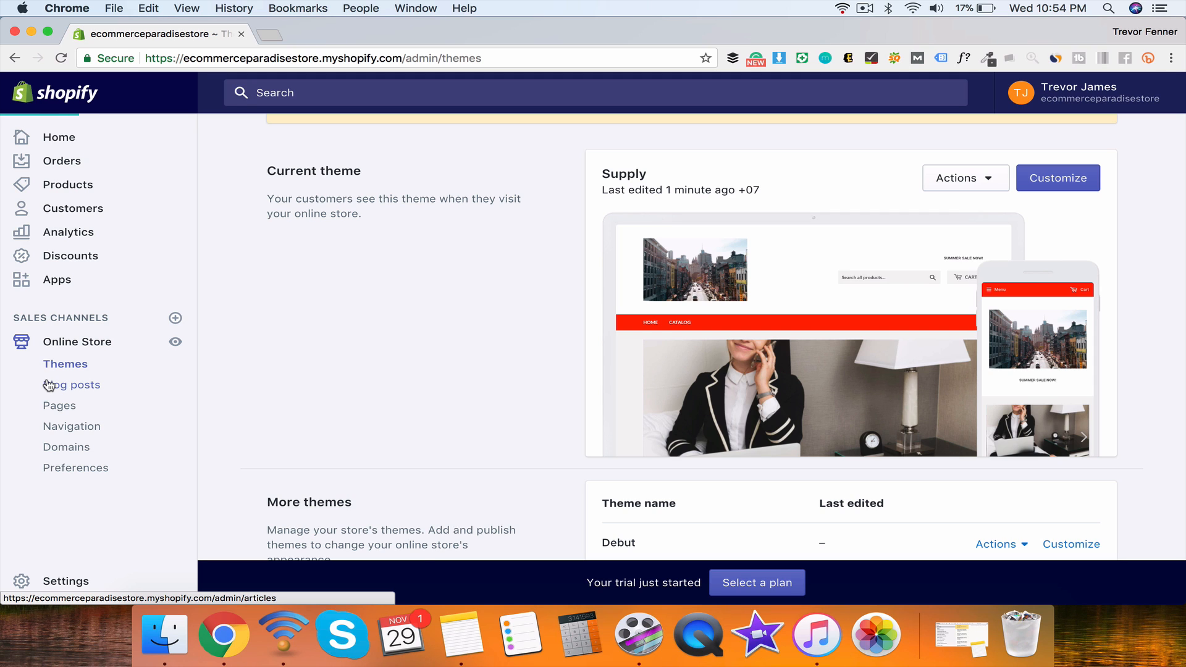
{"action": "scroll", "coordinate": [420, 467], "scroll_direction": "down", "scroll_amount": 5}
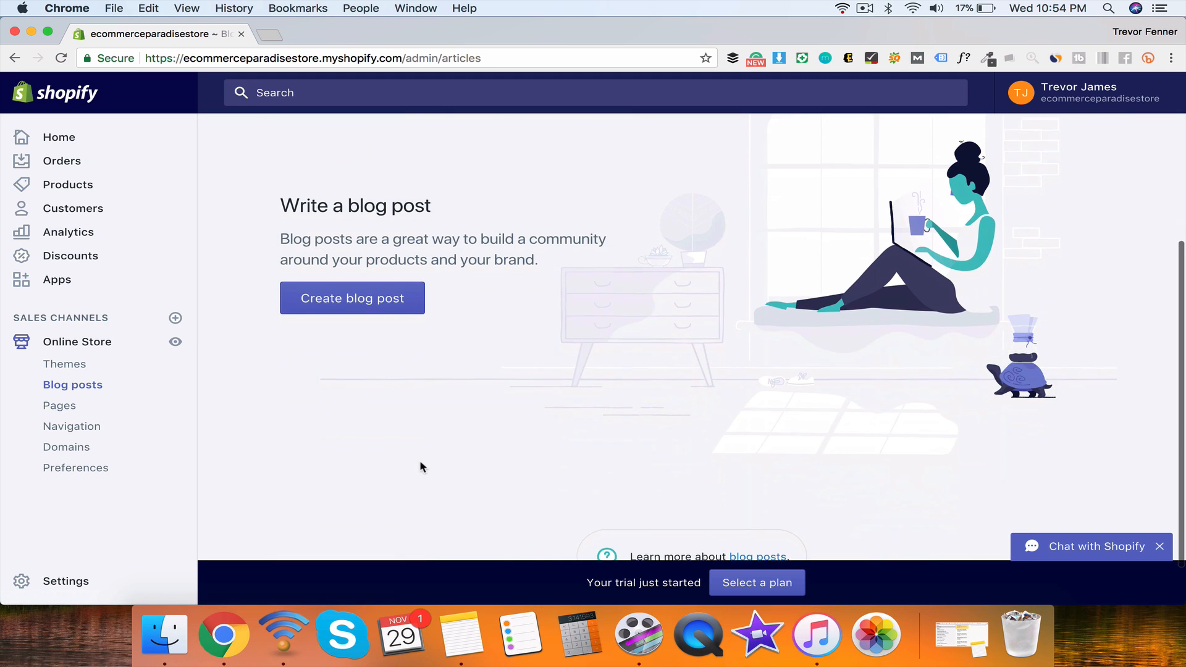
{"action": "left_click", "coordinate": [390, 298]}
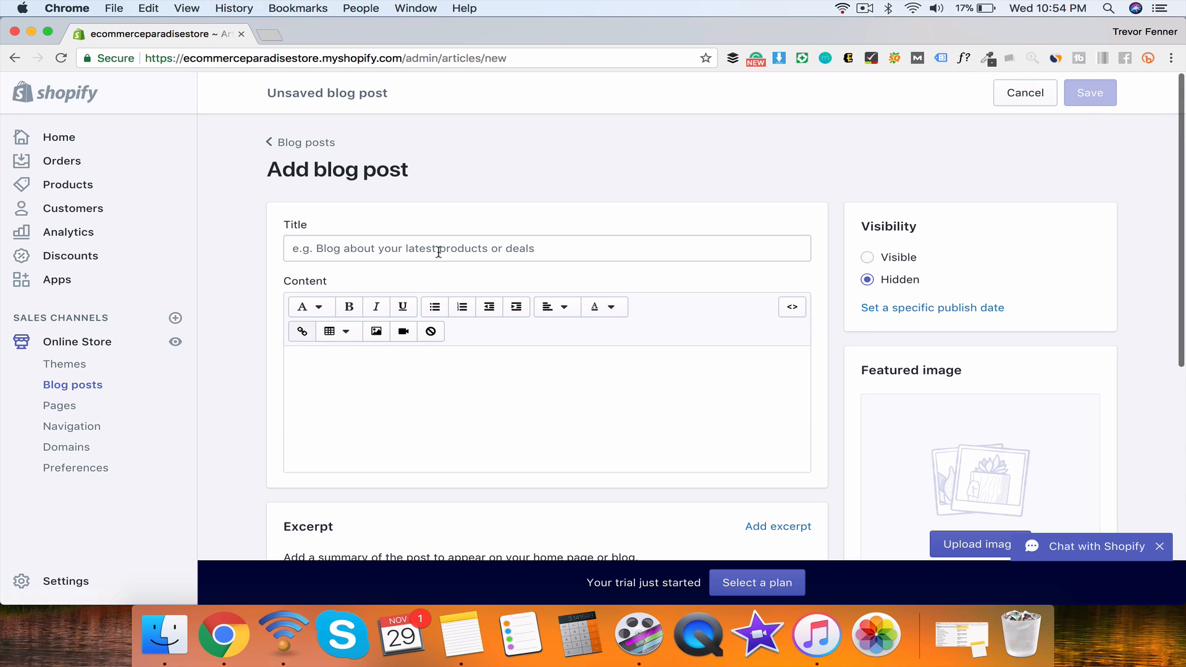
Step: Title the post 'Best shirts for summer', write about the paradise shirt ending 'Link to shirt:', and save
{"action": "left_click", "coordinate": [439, 250]}
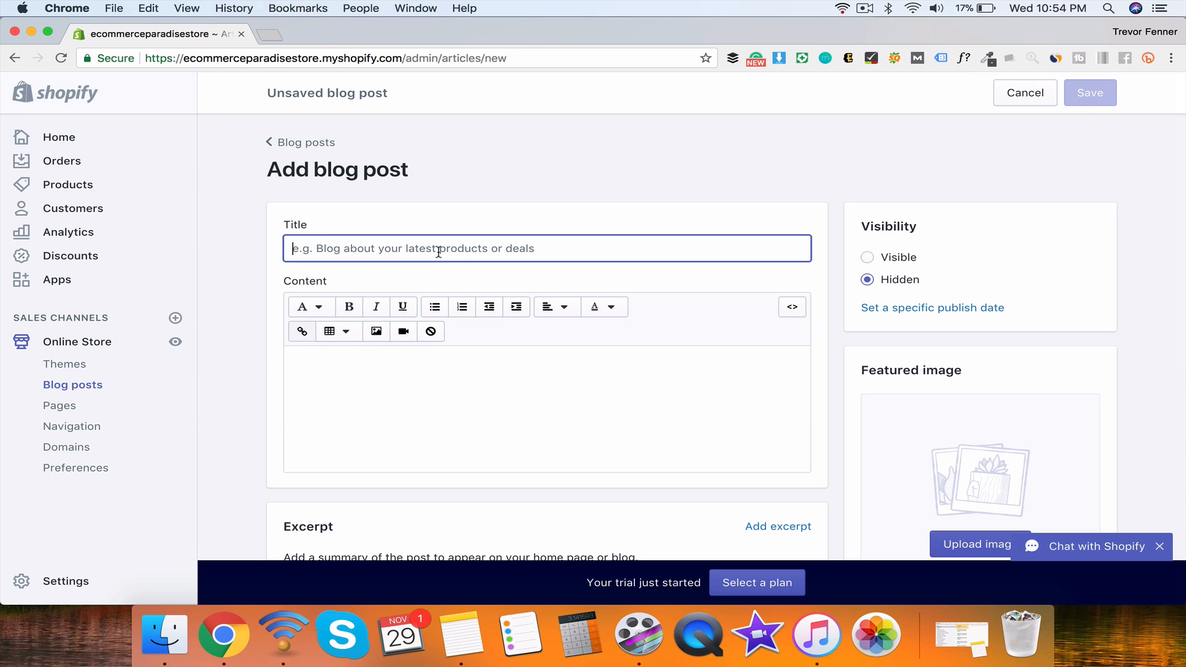
{"action": "type", "text": "BEST"}
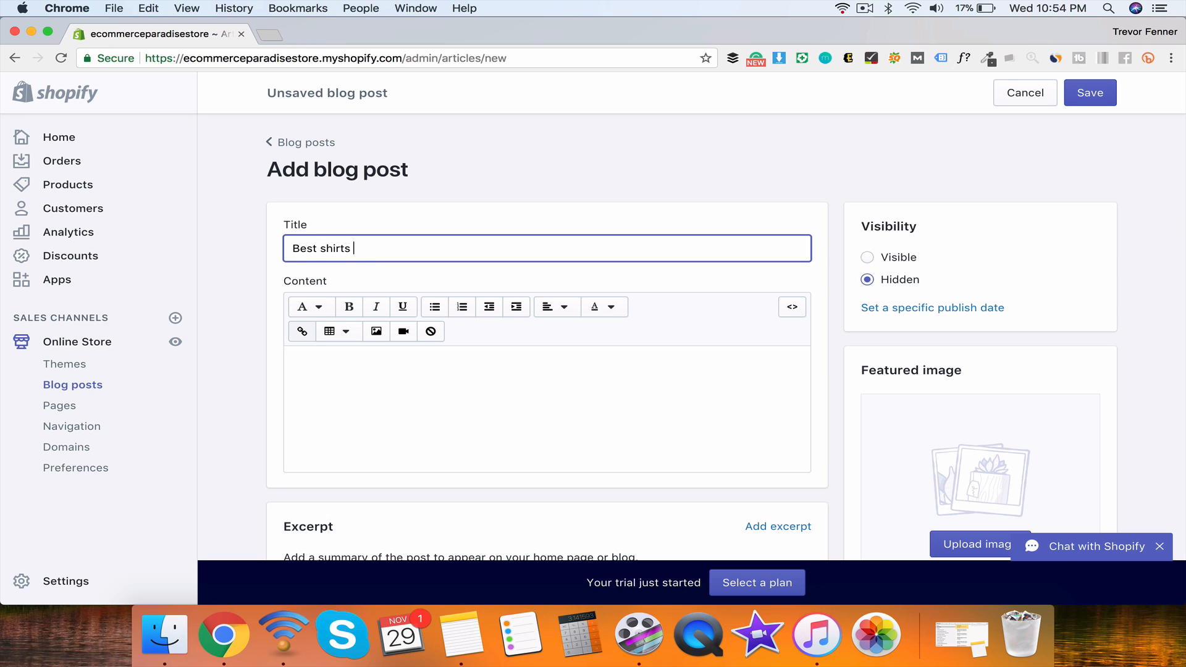
{"action": "left_click", "coordinate": [534, 383]}
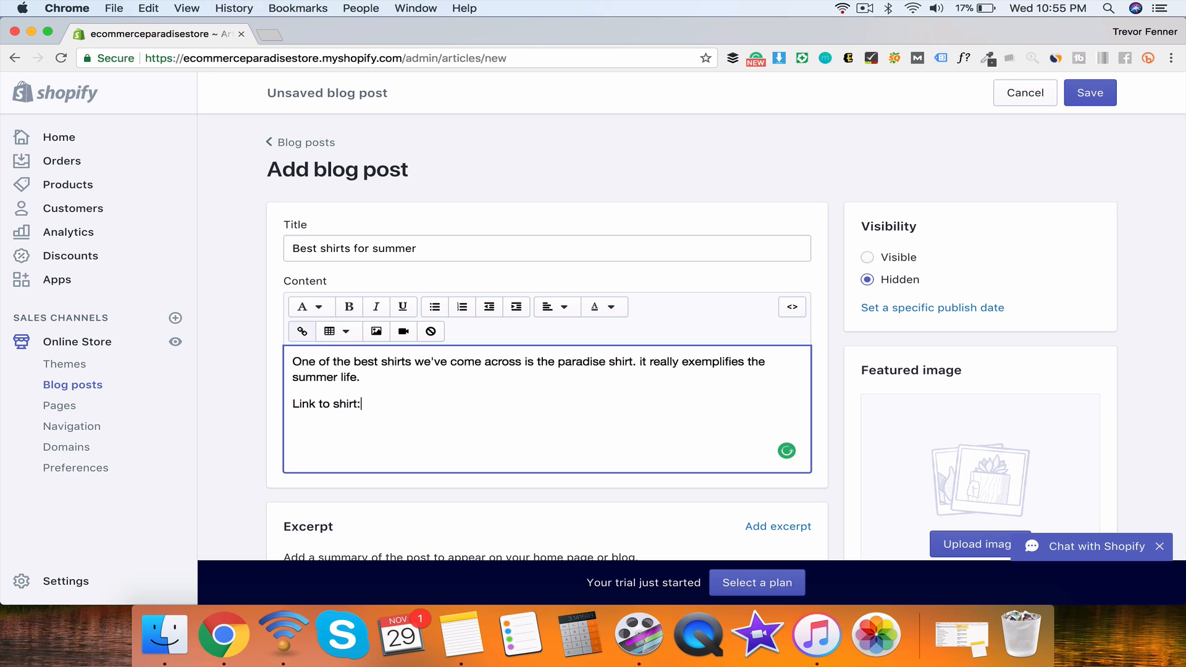
{"action": "left_click_drag", "start_coordinate": [378, 377], "coordinate": [296, 349]}
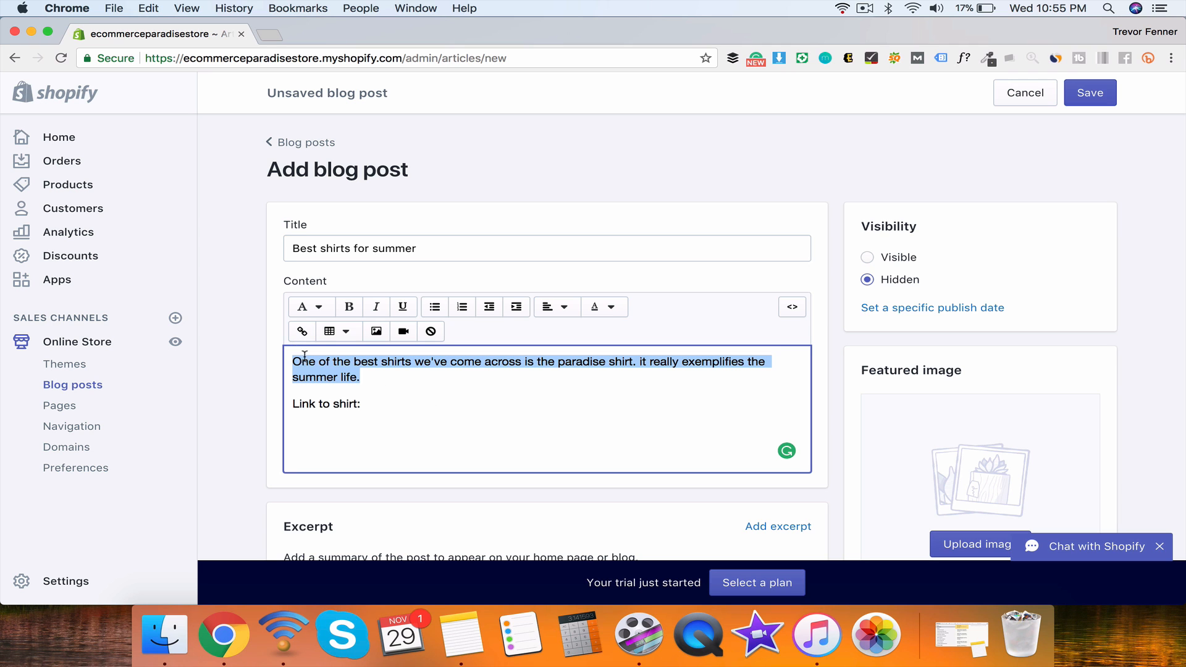
{"action": "left_click", "coordinate": [375, 404]}
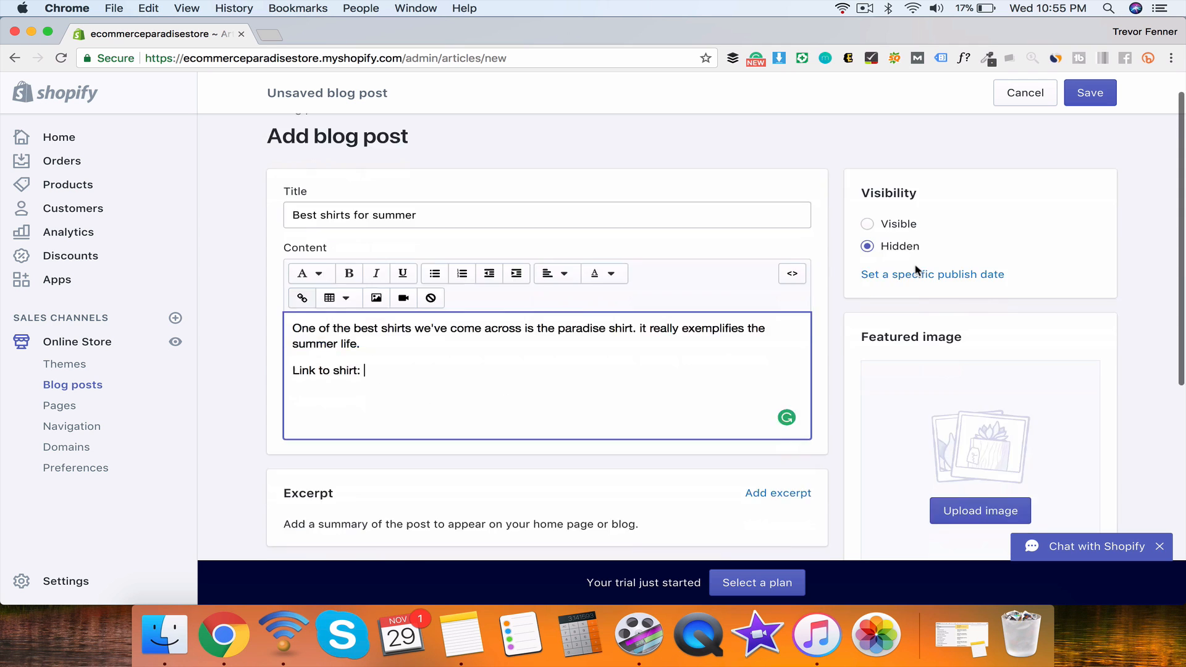
{"action": "scroll", "coordinate": [917, 274], "scroll_direction": "down", "scroll_amount": 2}
{"action": "scroll", "coordinate": [917, 266], "scroll_direction": "up", "scroll_amount": 2}
{"action": "left_click", "coordinate": [1092, 94]}
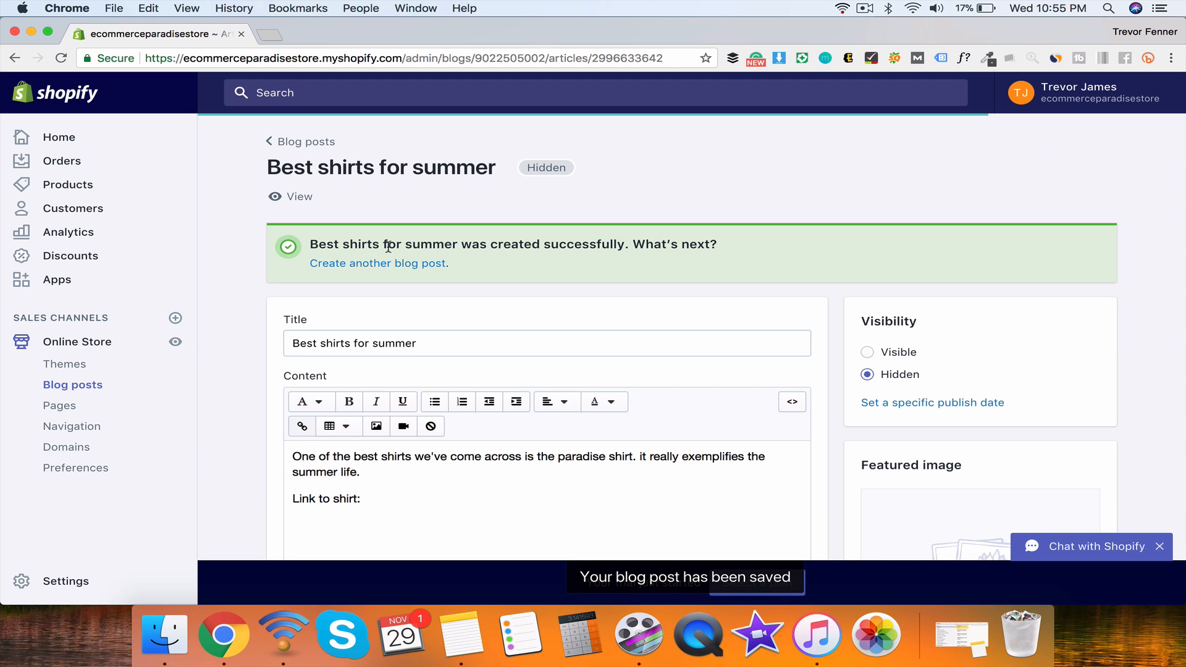
Step: Check the saved post's title, then go to the store's Pages list
{"action": "left_click", "coordinate": [318, 338]}
{"action": "left_click", "coordinate": [476, 338]}
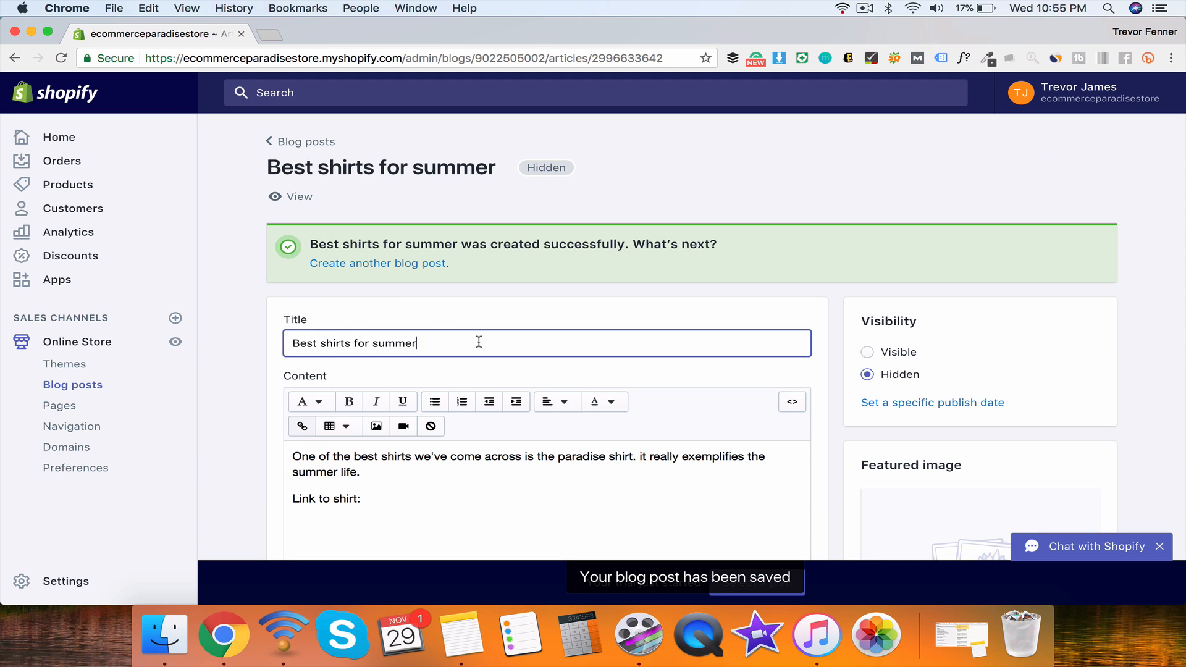
{"action": "scroll", "coordinate": [429, 466], "scroll_direction": "down", "scroll_amount": 2}
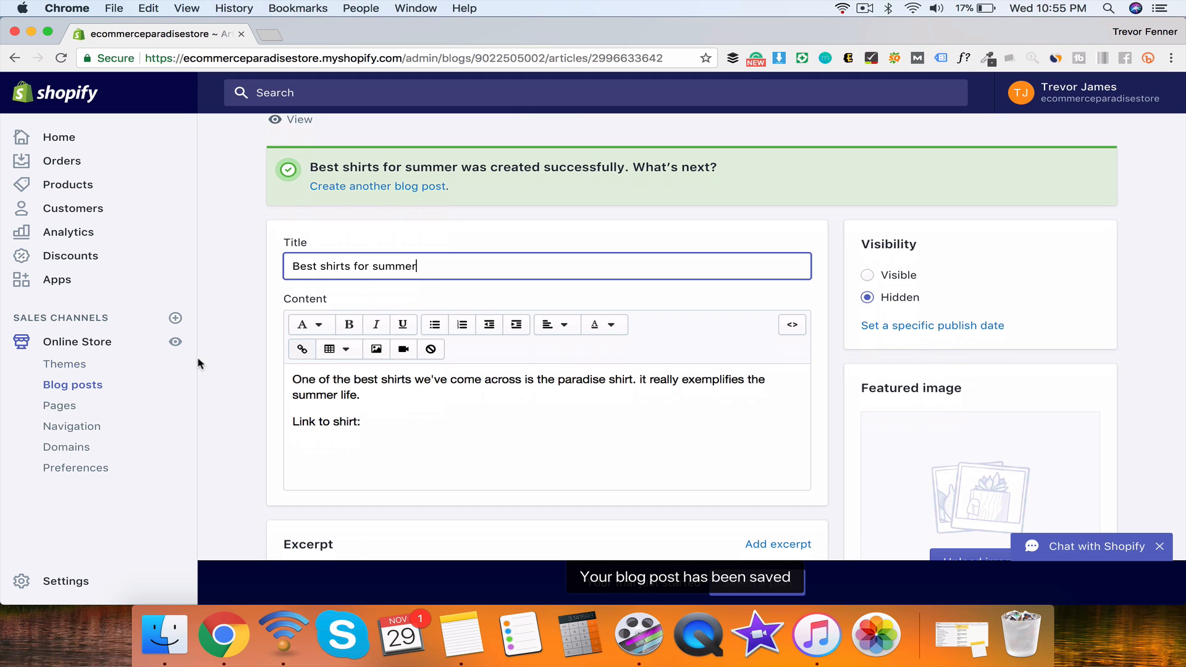
{"action": "left_click", "coordinate": [62, 408]}
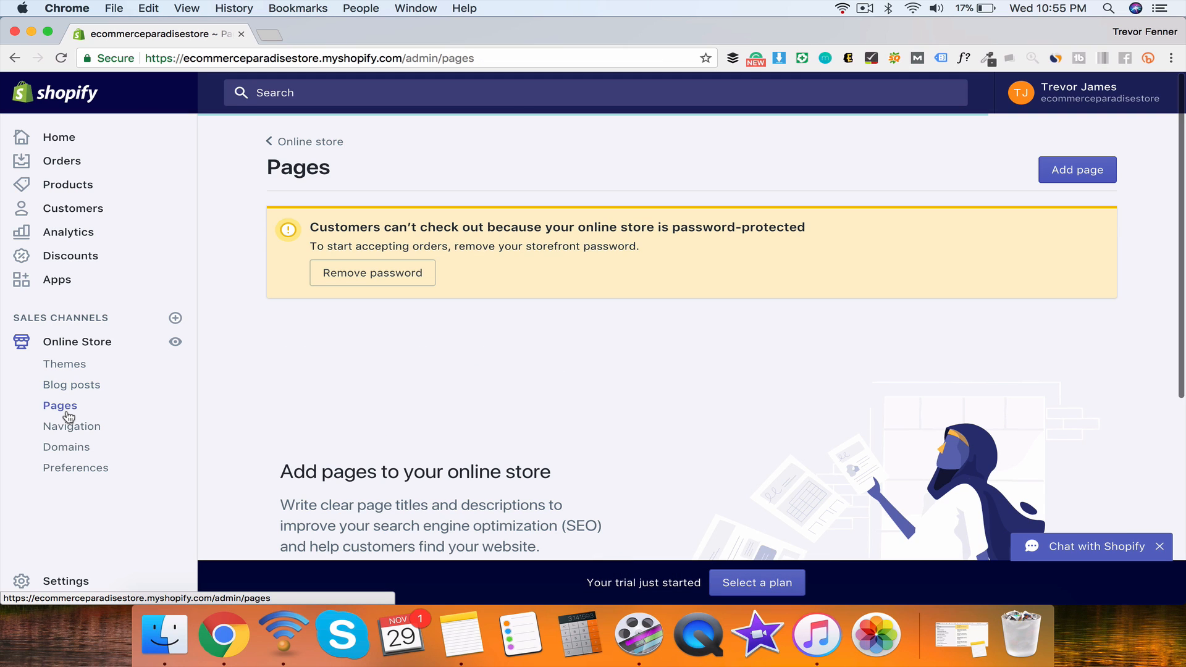
Step: Start a new page and try 'About us' as its title before clearing it
{"action": "scroll", "coordinate": [327, 314], "scroll_direction": "down", "scroll_amount": 5}
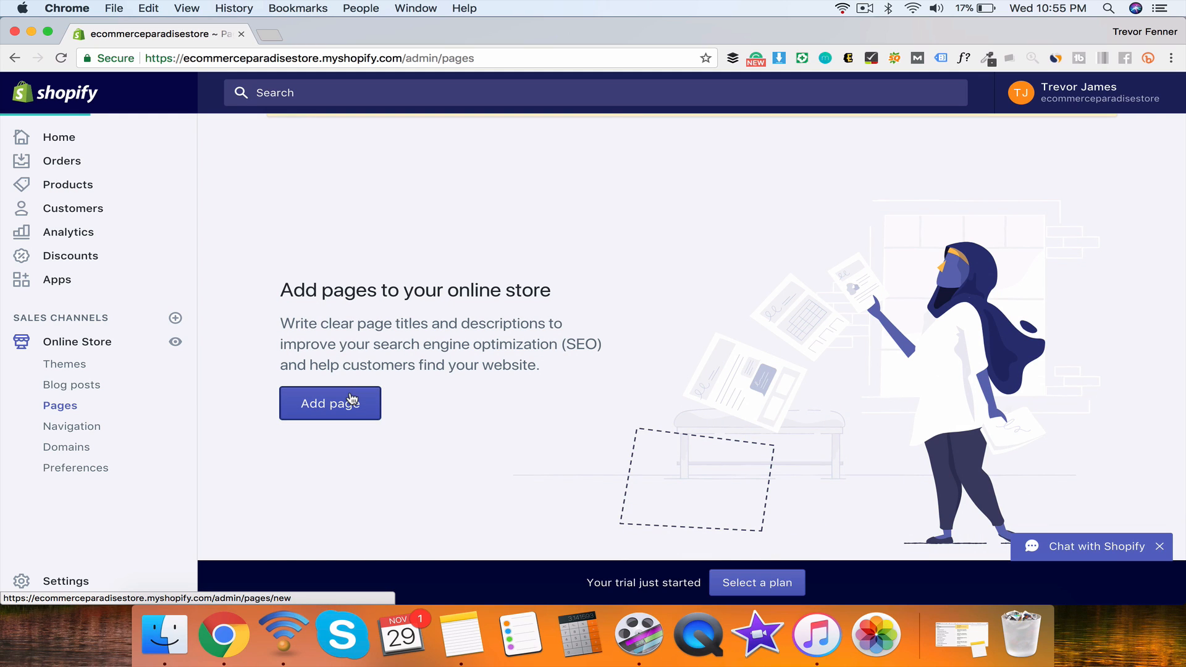
{"action": "left_click", "coordinate": [352, 399]}
{"action": "left_click", "coordinate": [404, 281]}
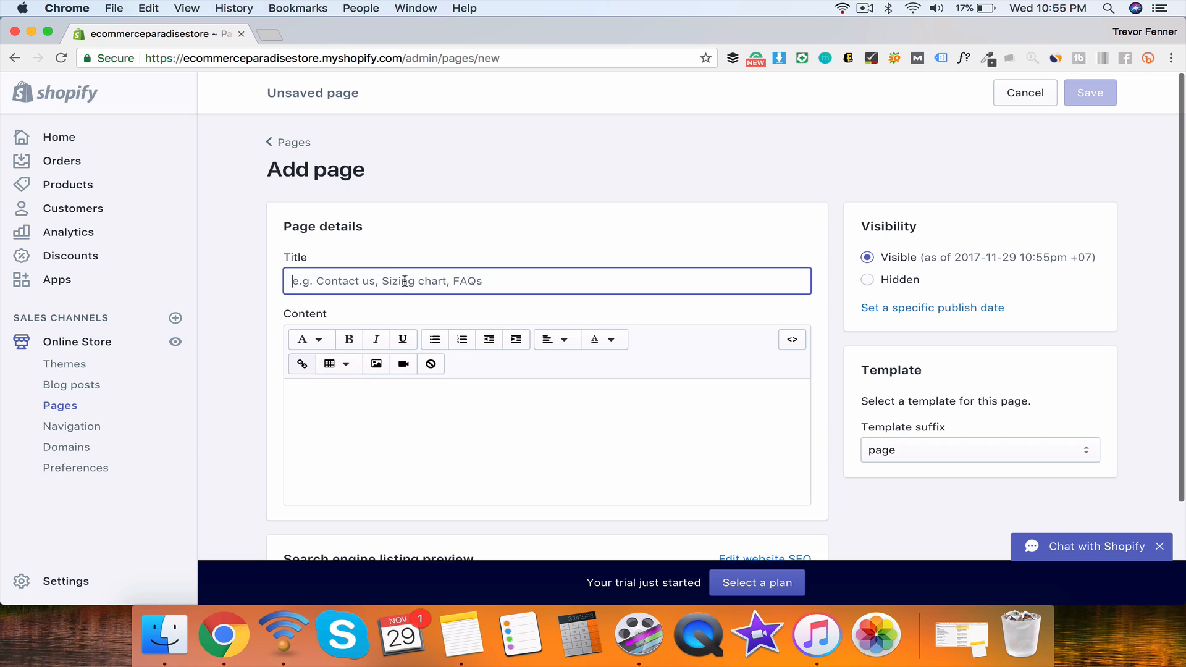
{"action": "type", "text": "Abo"}
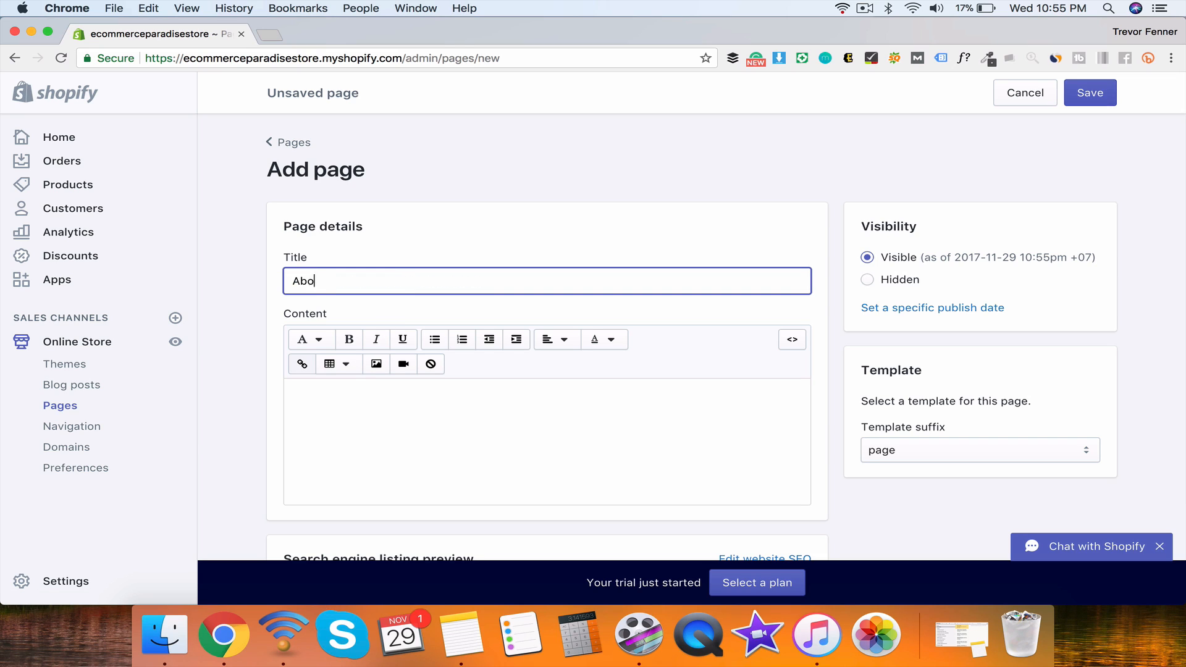
{"action": "type", "text": "ut us"}
{"action": "key", "text": "super+a"}
{"action": "key", "text": "super+a"}
{"action": "type", "text": "F"}
Step: Try titles privacy, term, return, shipping and low price, then leave the title empty
{"action": "key", "text": "super+a"}
{"action": "key", "text": "BackSpace"}
{"action": "type", "text": "privacy"}
{"action": "key", "text": "super+a"}
{"action": "type", "text": "term"}
{"action": "key", "text": "super+a"}
{"action": "type", "text": "return"}
{"action": "key", "text": "super+a"}
{"action": "type", "text": "shipping"}
{"action": "key", "text": "super+a"}
{"action": "type", "text": "low price"}
{"action": "key", "text": "super+a"}
{"action": "type", "text": "s"}
{"action": "key", "text": "super+a"}
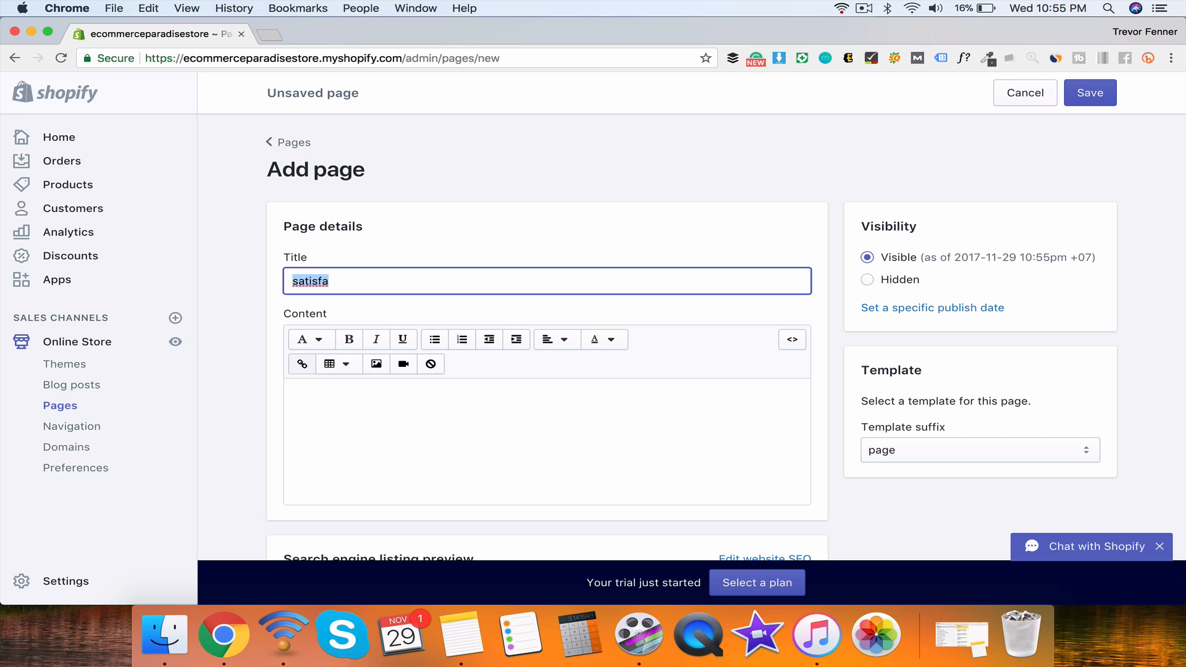
{"action": "key", "text": "BackSpace"}
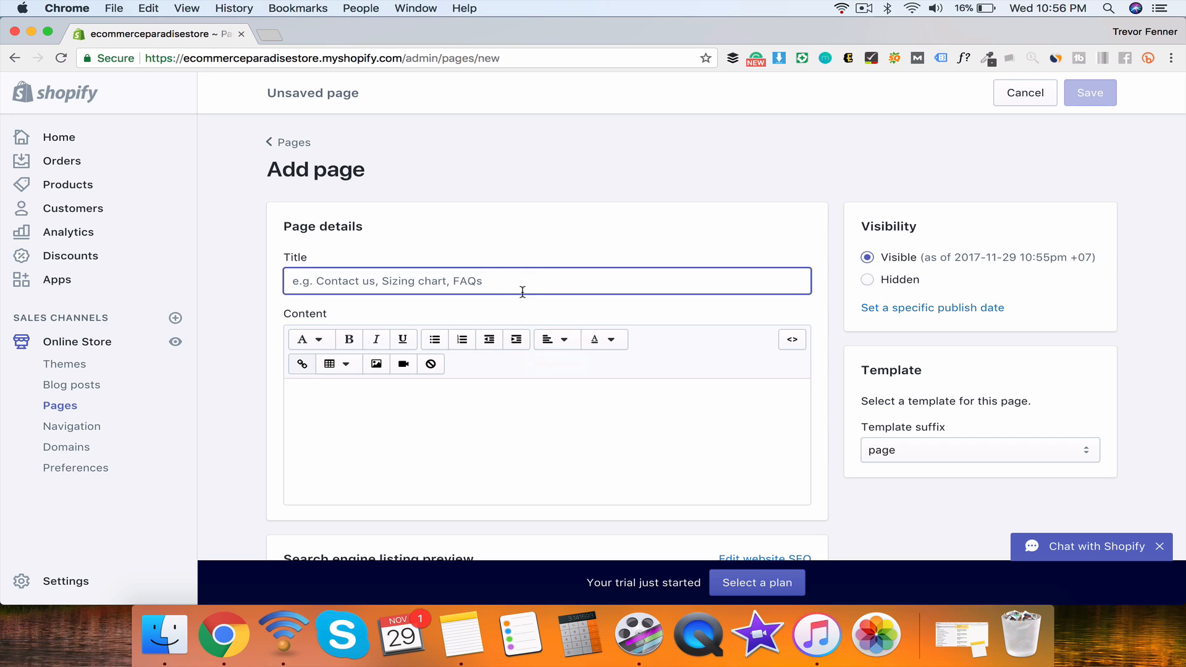
{"action": "scroll", "coordinate": [765, 282], "scroll_direction": "down", "scroll_amount": 3}
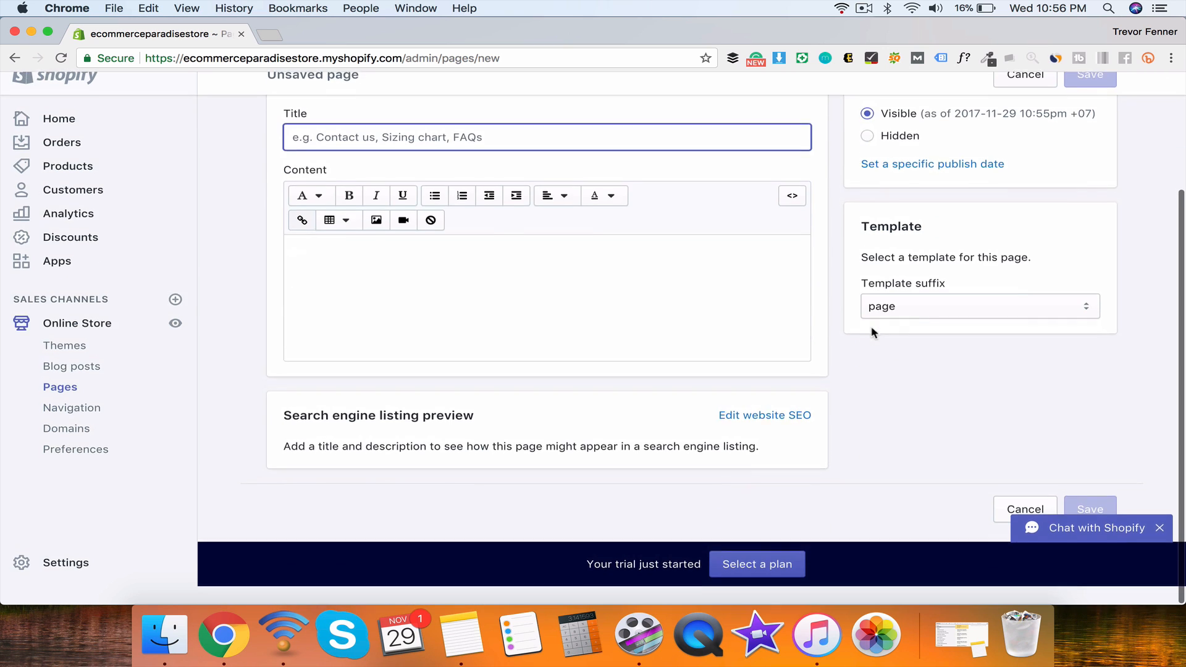
{"action": "scroll", "coordinate": [828, 344], "scroll_direction": "up", "scroll_amount": 3}
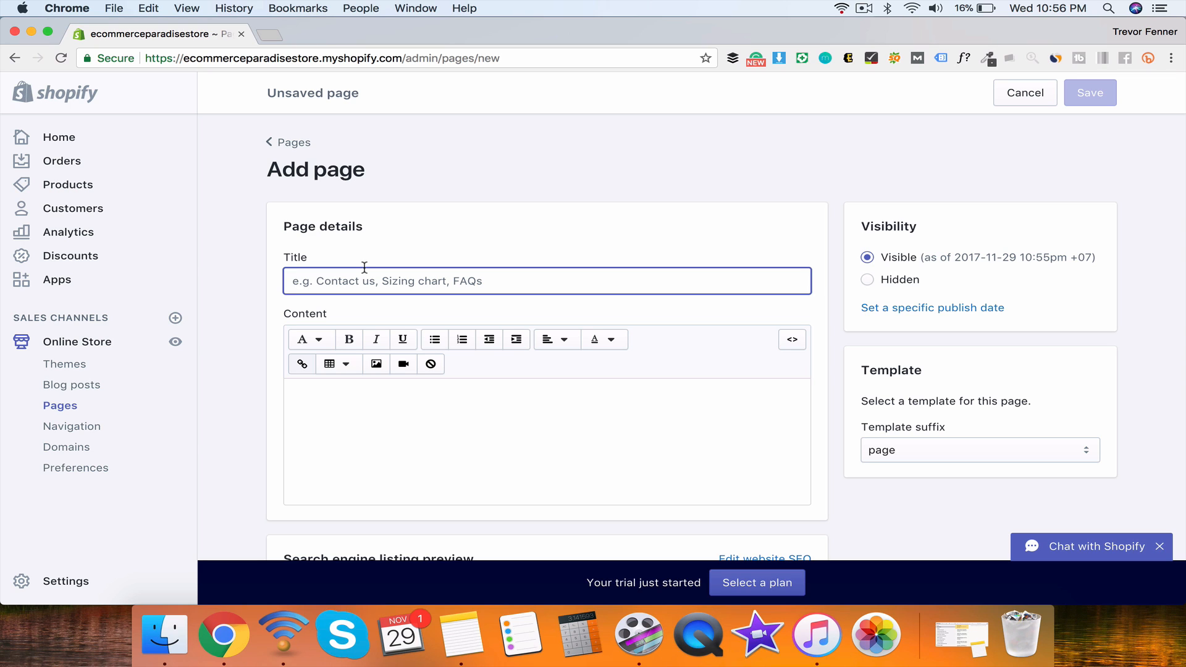
Step: Check the live storefront's menu in a new tab, then open Main menu under Navigation
{"action": "left_click", "coordinate": [91, 432]}
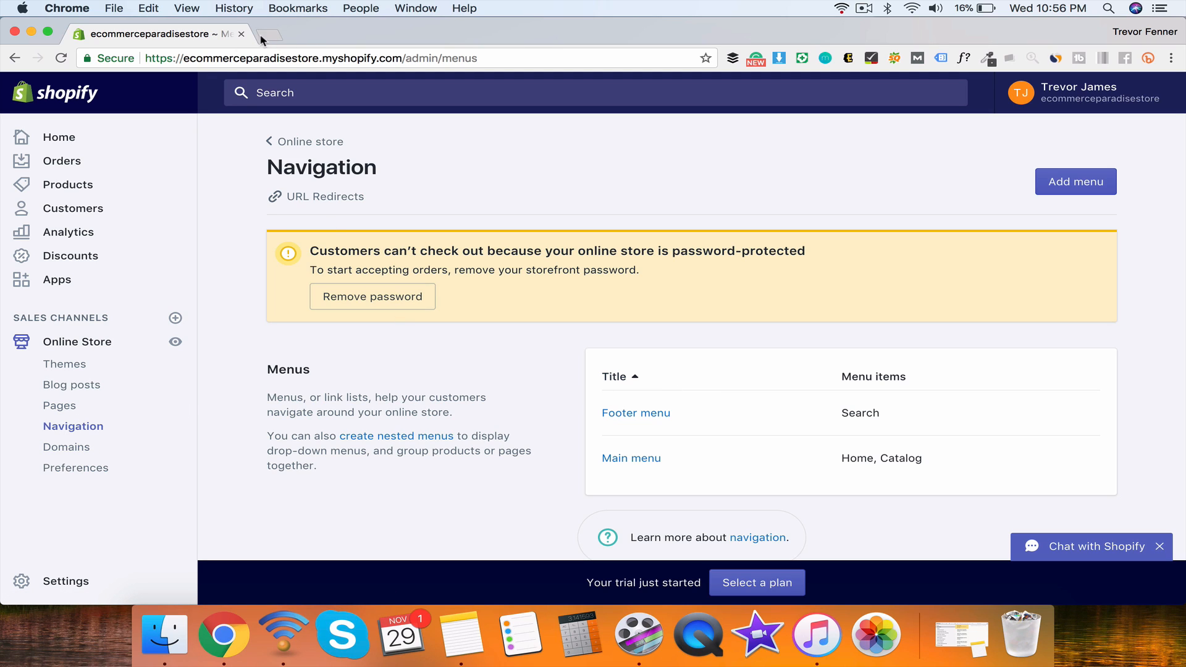
{"action": "left_click", "coordinate": [175, 342]}
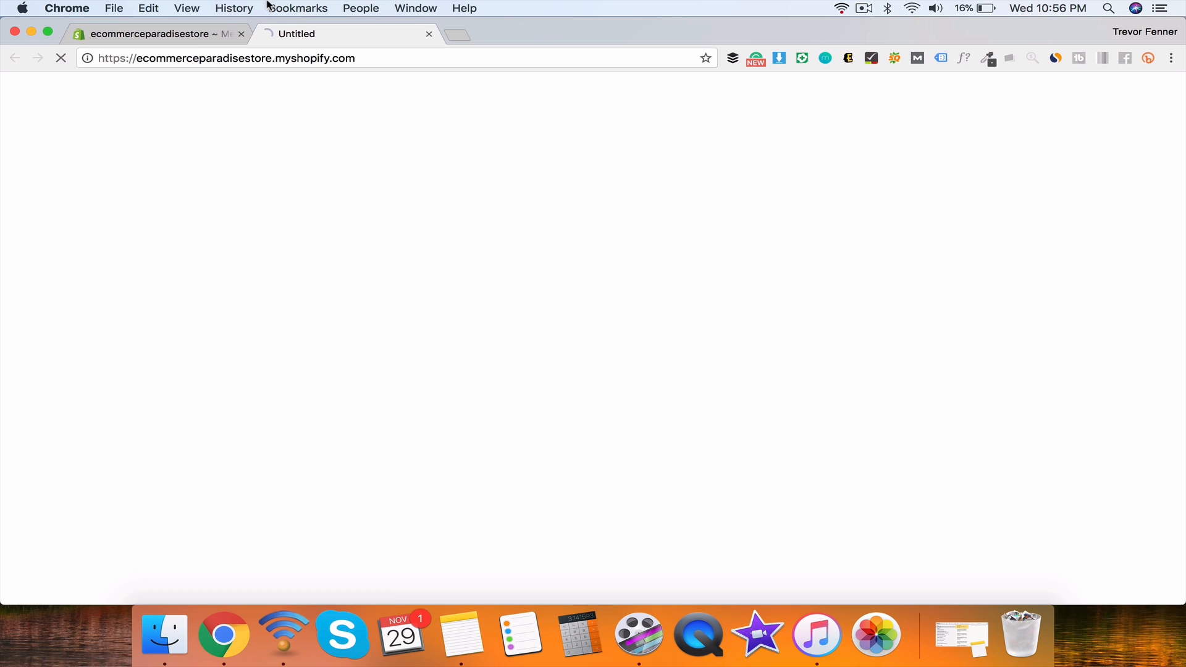
{"action": "left_click", "coordinate": [193, 42]}
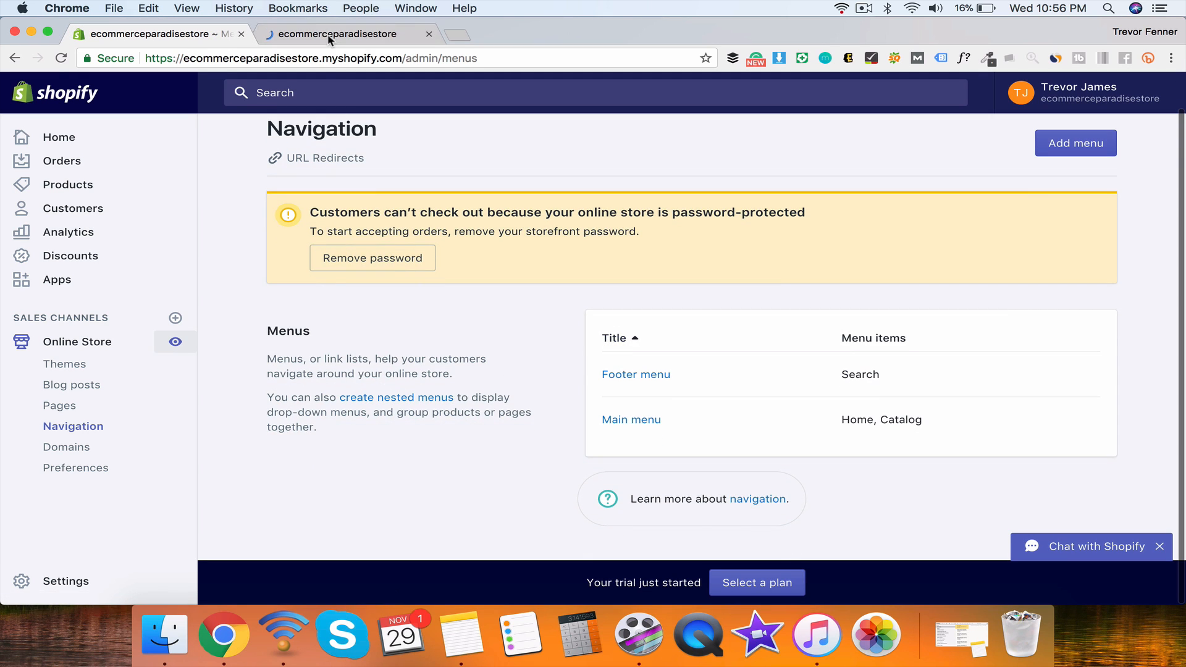
{"action": "left_click", "coordinate": [329, 37]}
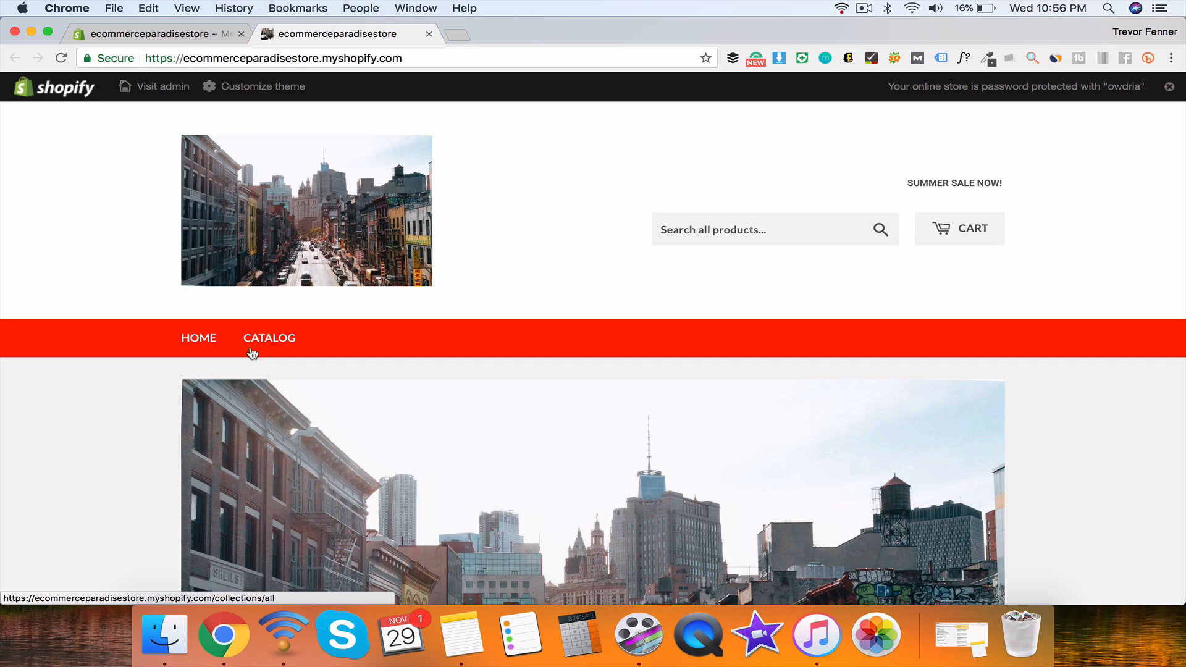
{"action": "left_click", "coordinate": [201, 38]}
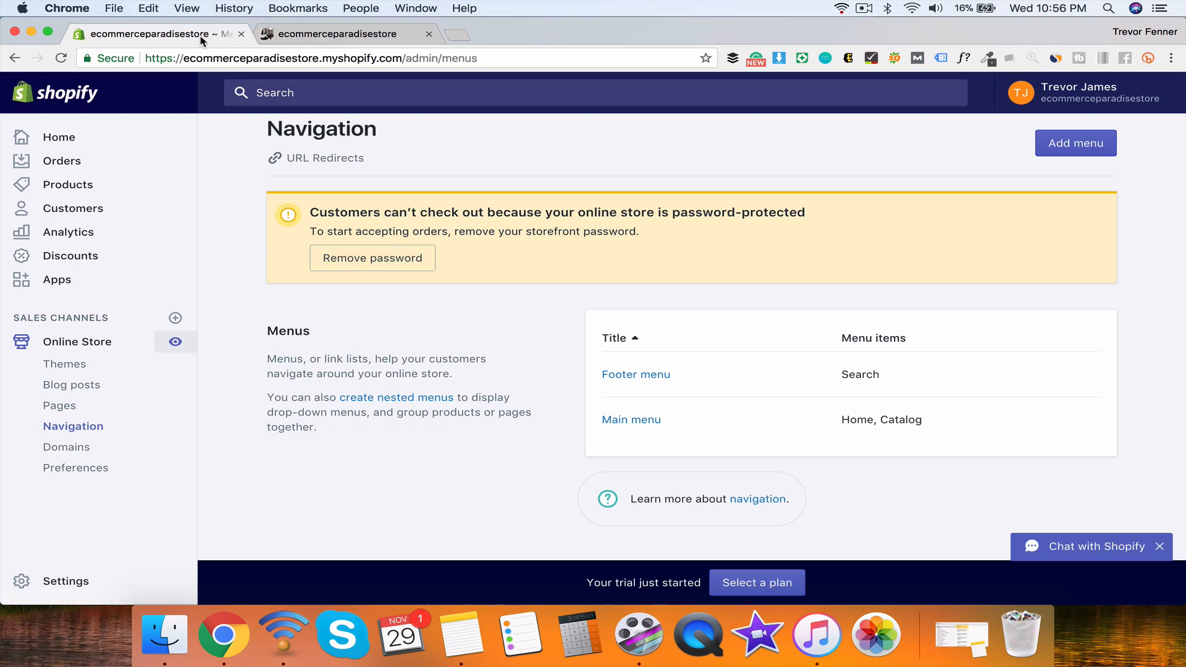
{"action": "left_click", "coordinate": [618, 421]}
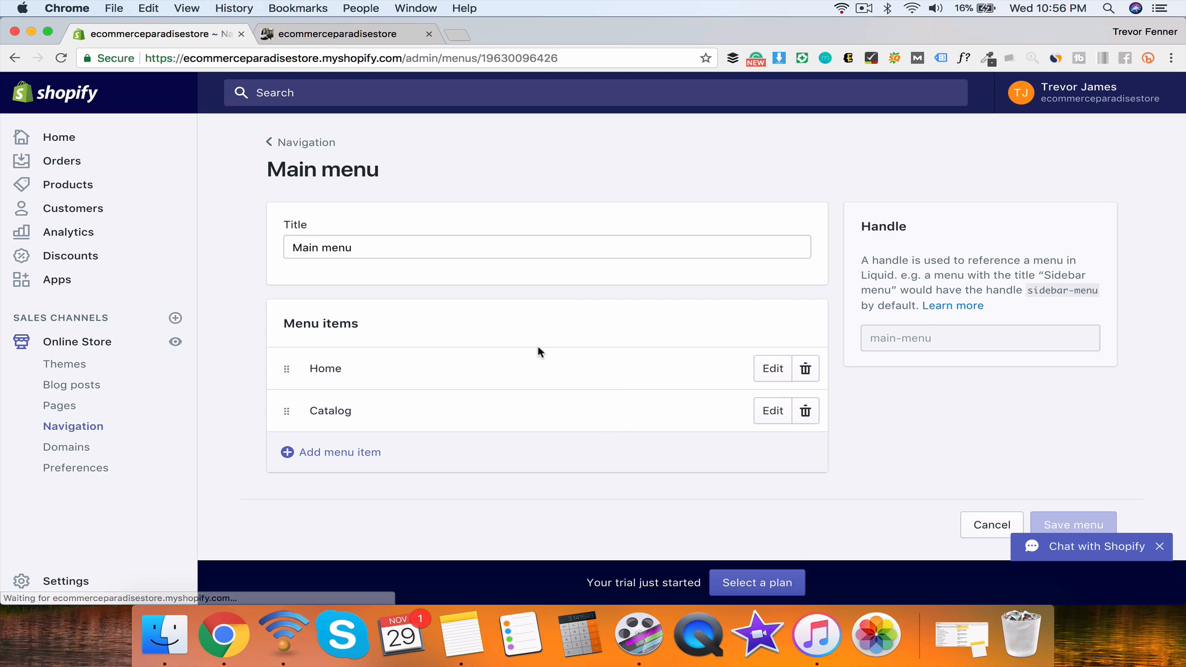
Step: Add a main-menu item linked to the Summer collection and save the menu
{"action": "left_click", "coordinate": [325, 452]}
{"action": "left_click", "coordinate": [426, 392]}
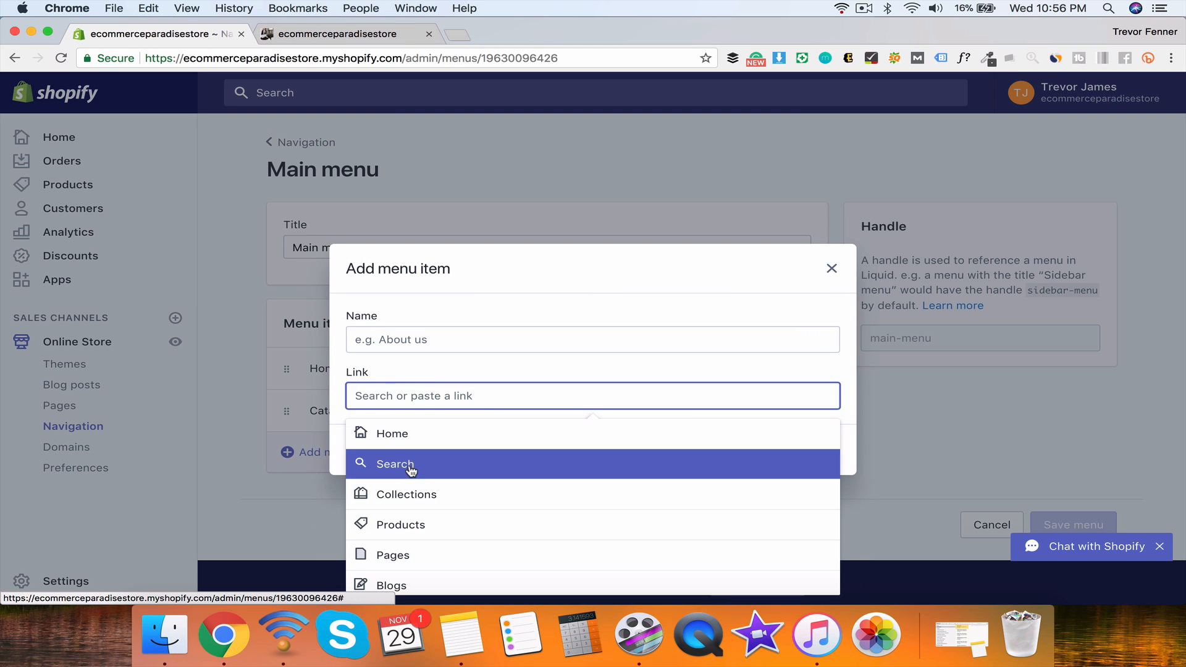
{"action": "left_click", "coordinate": [399, 492]}
{"action": "left_click", "coordinate": [409, 542]}
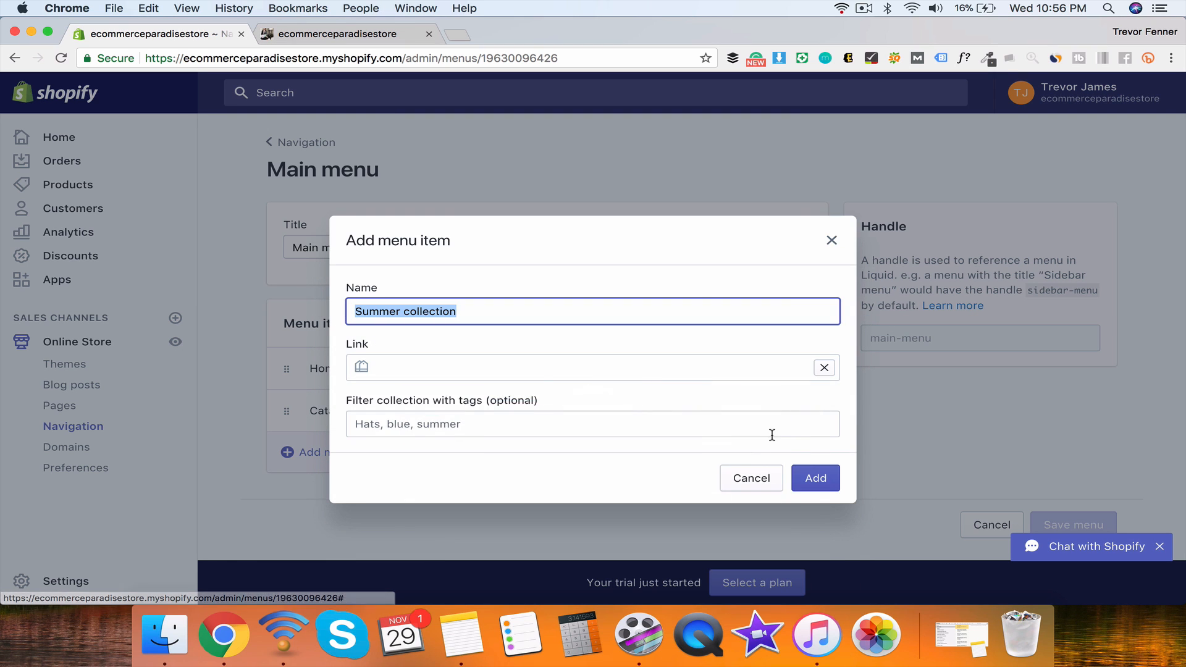
{"action": "left_click", "coordinate": [814, 478]}
{"action": "left_click", "coordinate": [1087, 93]}
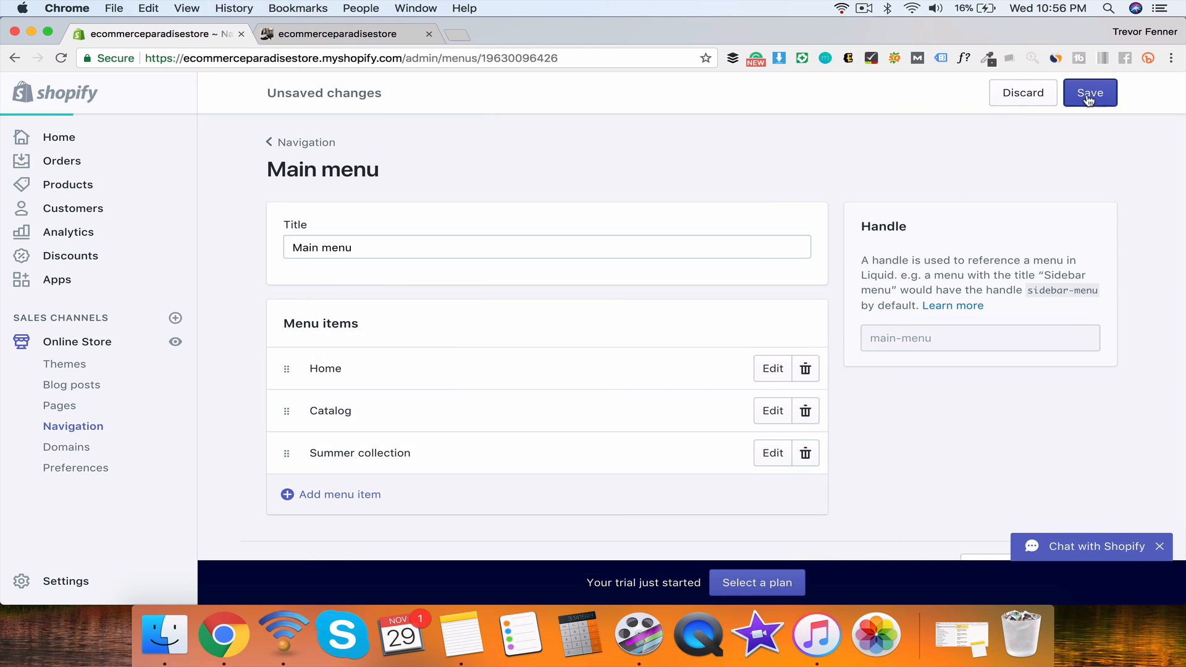
Step: Reload the storefront, open Summer Collection from the menu, then the Paradise t-shirt
{"action": "left_click", "coordinate": [367, 36]}
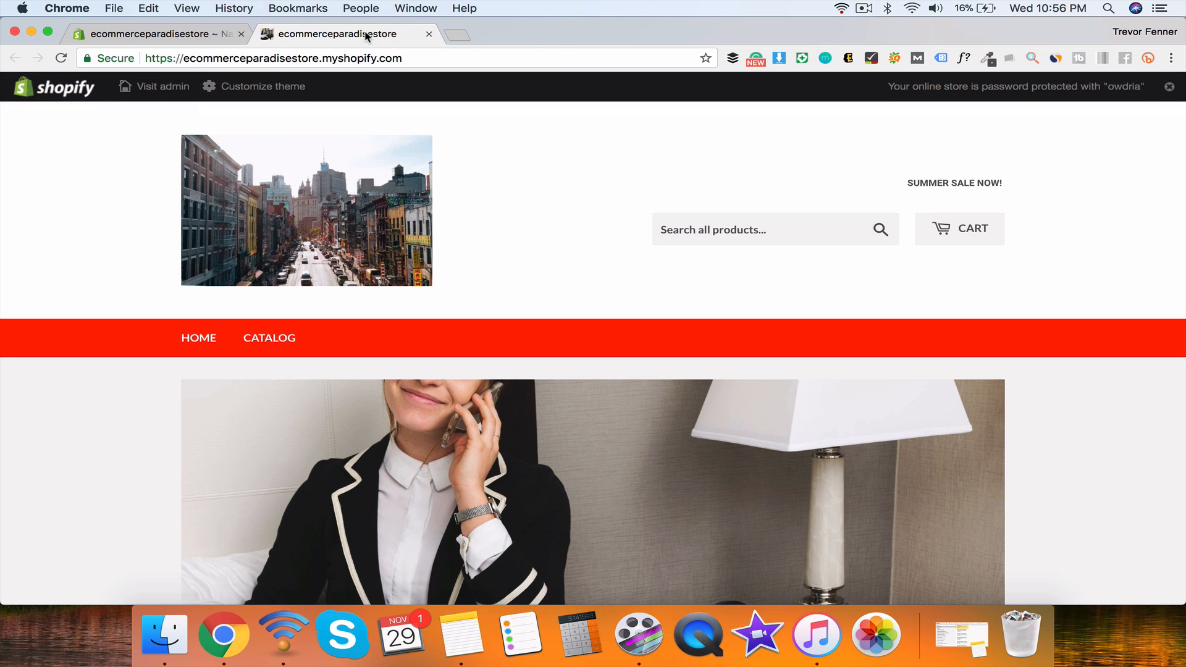
{"action": "key", "text": "super+r"}
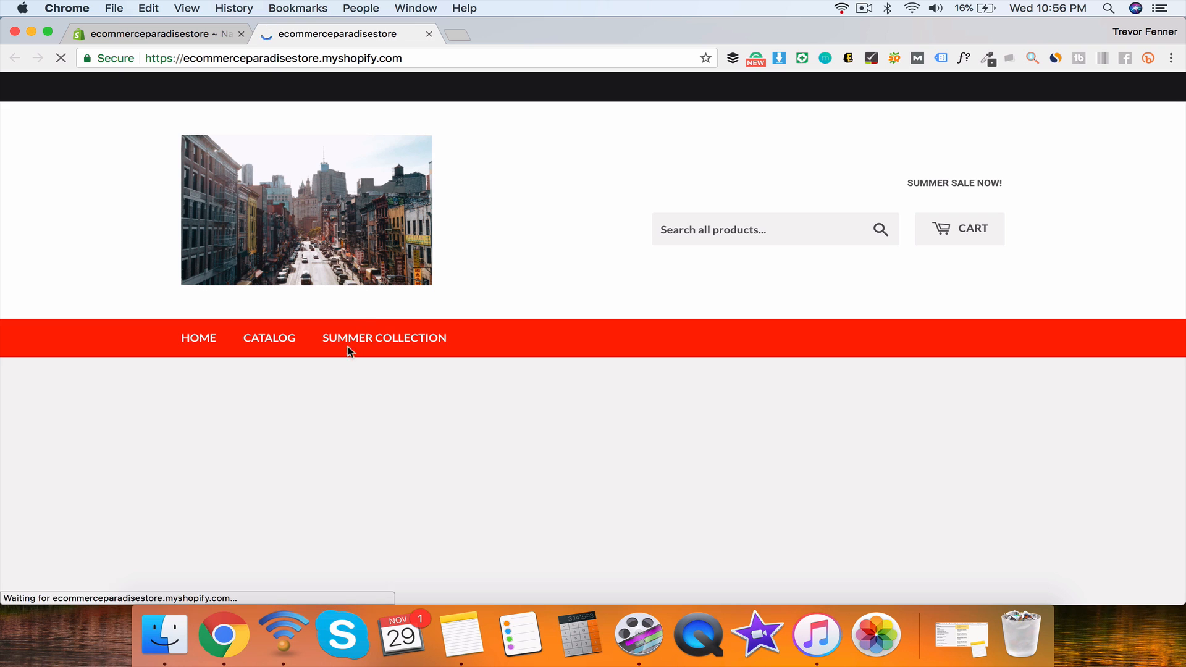
{"action": "left_click", "coordinate": [377, 340]}
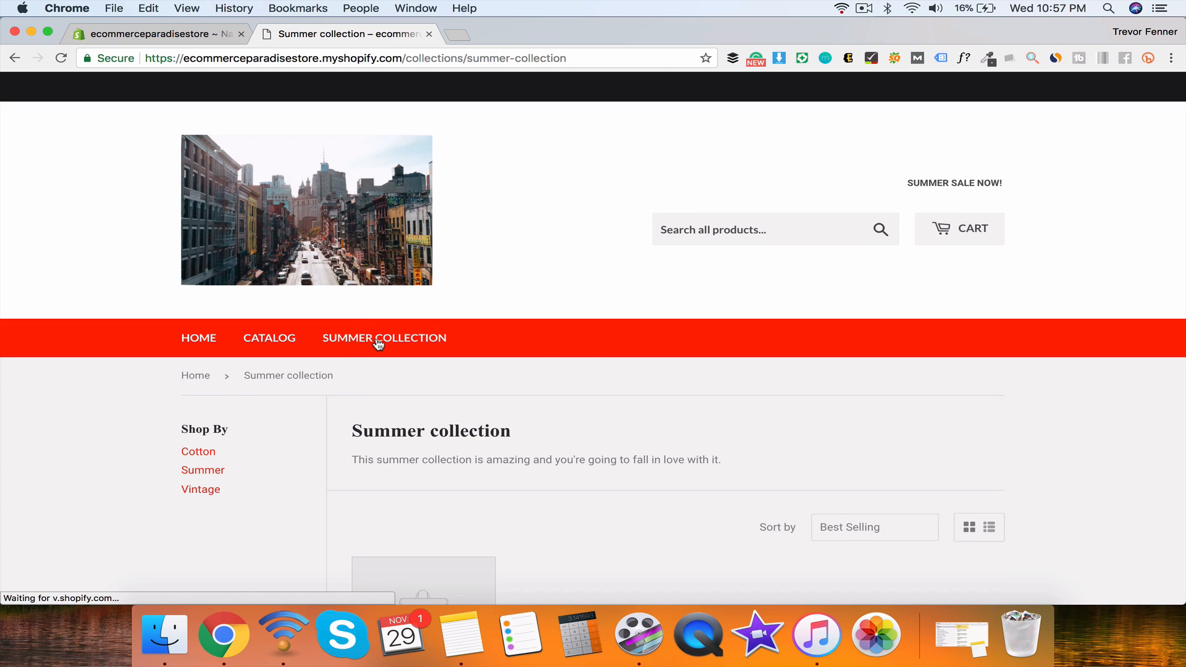
{"action": "scroll", "coordinate": [376, 339], "scroll_direction": "down", "scroll_amount": 5}
{"action": "scroll", "coordinate": [498, 239], "scroll_direction": "down", "scroll_amount": 3}
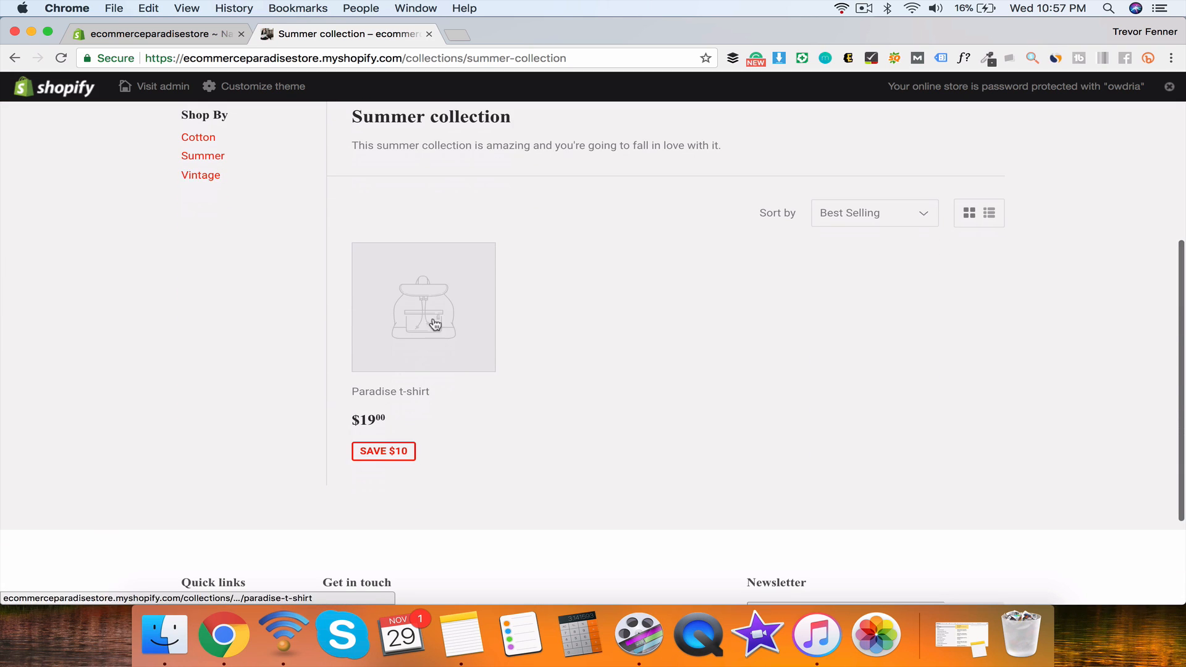
{"action": "left_click", "coordinate": [435, 324]}
Step: Add the Paradise t-shirt to the cart, try checkout, then return to the cart
{"action": "scroll", "coordinate": [454, 425], "scroll_direction": "down", "scroll_amount": 4}
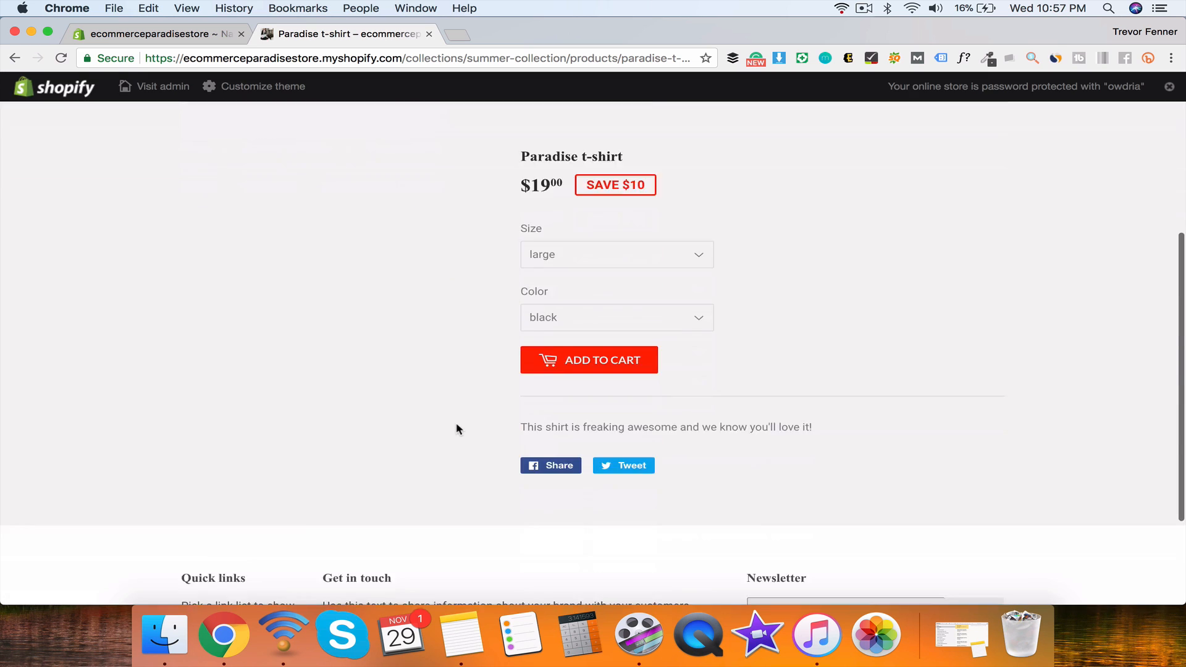
{"action": "scroll", "coordinate": [457, 429], "scroll_direction": "down", "scroll_amount": 2}
{"action": "scroll", "coordinate": [484, 378], "scroll_direction": "up", "scroll_amount": 3}
{"action": "left_click", "coordinate": [554, 425]}
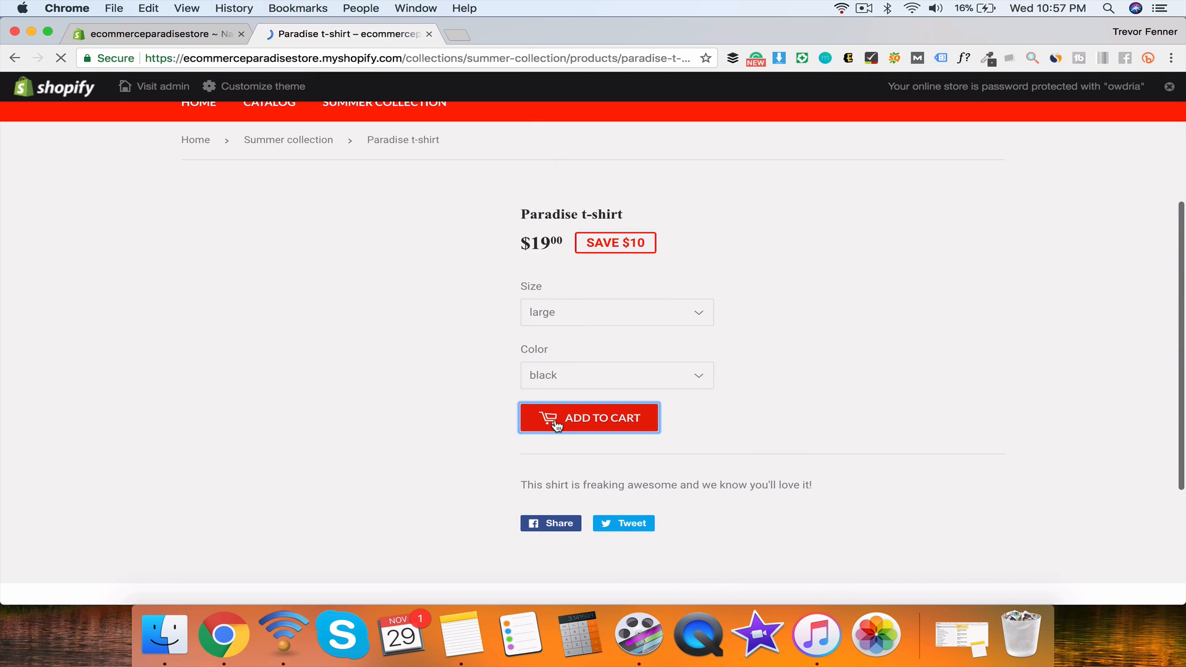
{"action": "scroll", "coordinate": [556, 424], "scroll_direction": "down", "scroll_amount": 5}
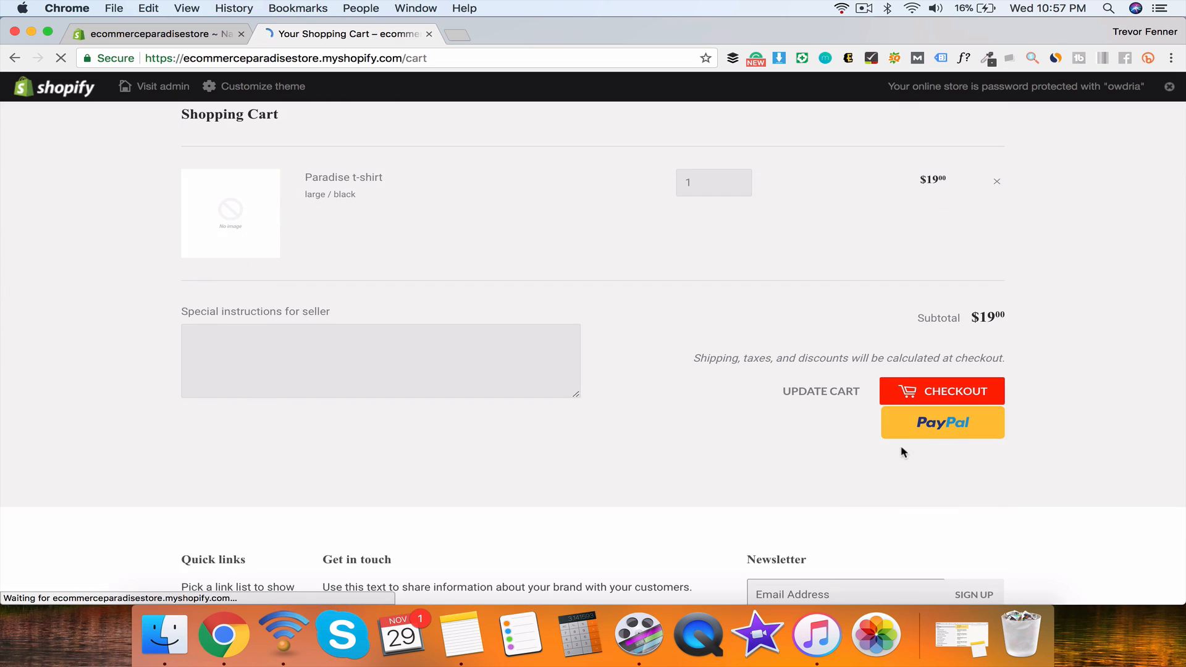
{"action": "left_click", "coordinate": [967, 392]}
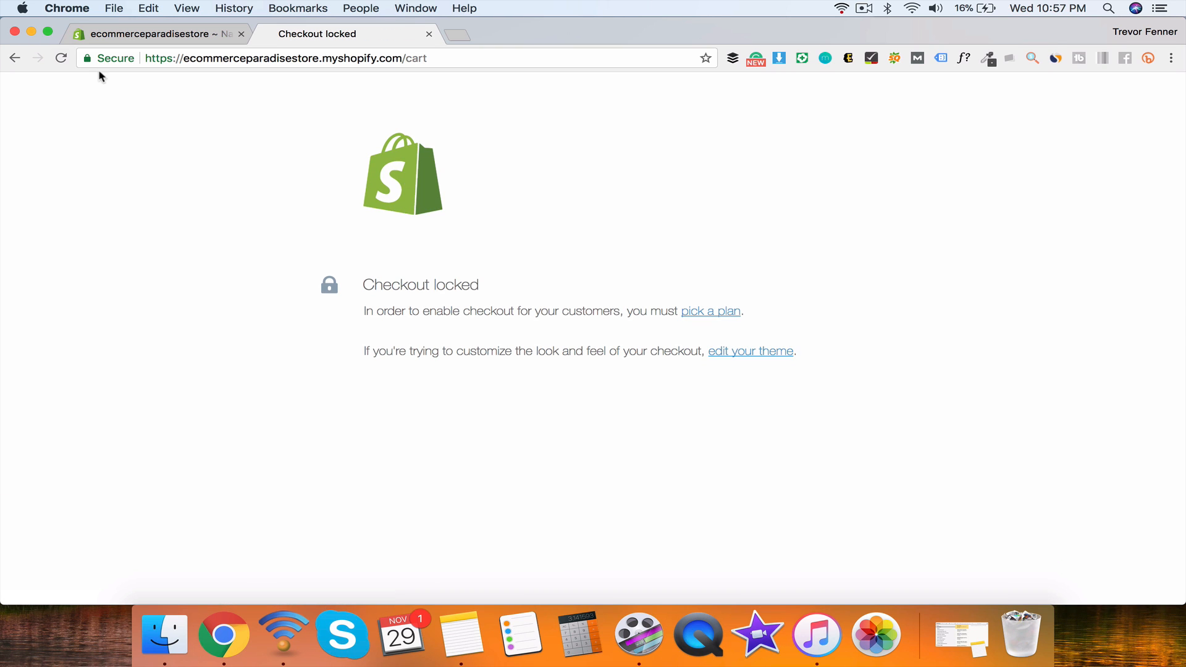
{"action": "left_click", "coordinate": [14, 57]}
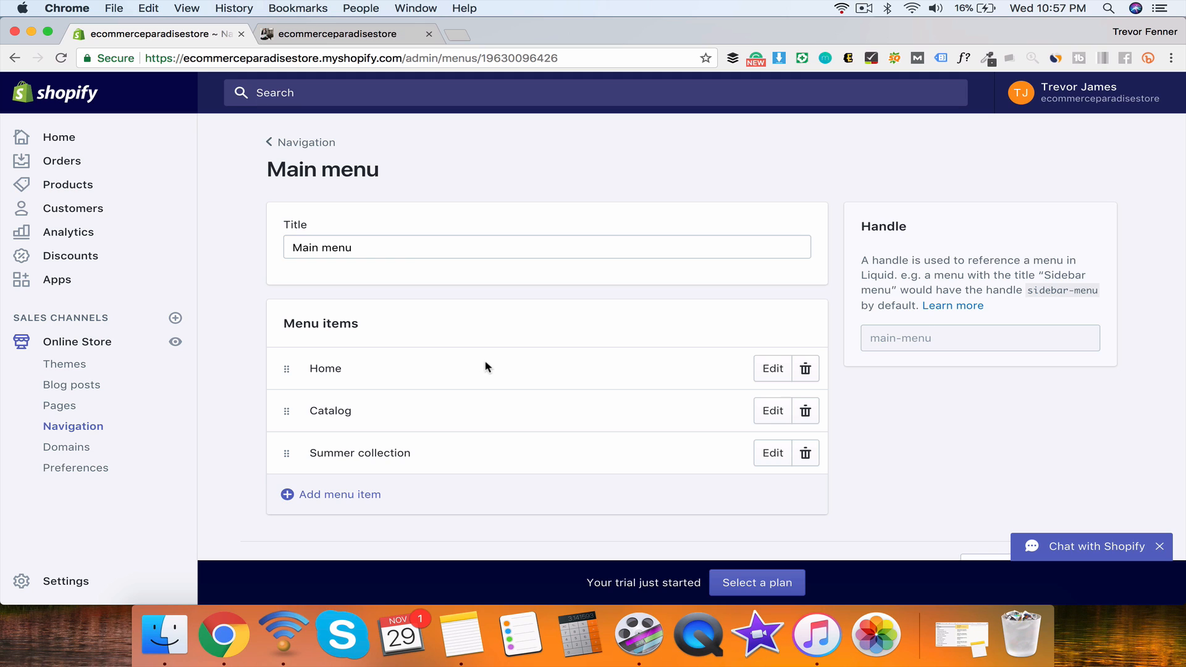
Step: Create a menu titled 'Summer collection' containing a Home page collection link, and save it
{"action": "left_click", "coordinate": [301, 145]}
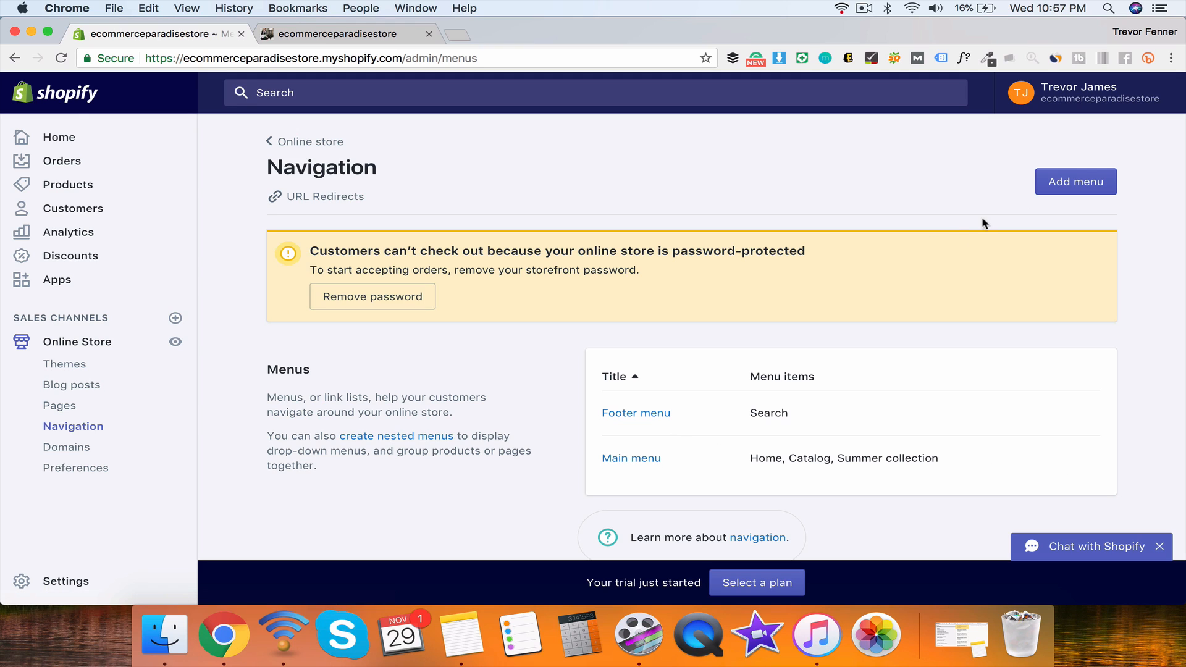
{"action": "left_click", "coordinate": [1097, 180]}
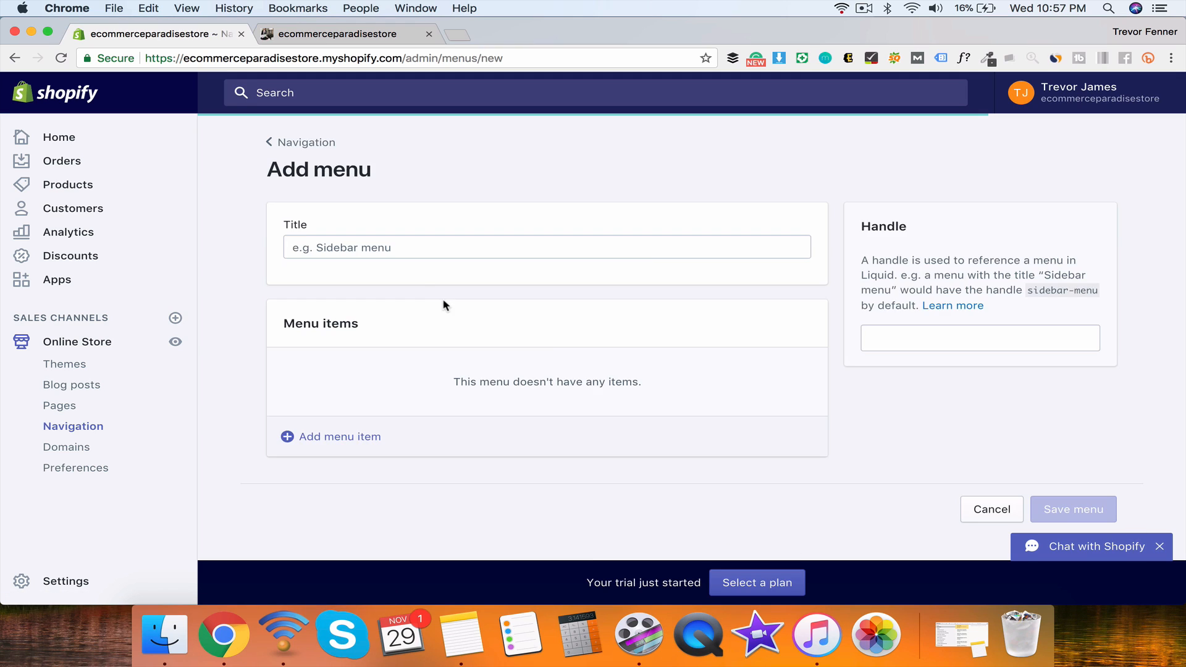
{"action": "type", "text": "Summer collection"}
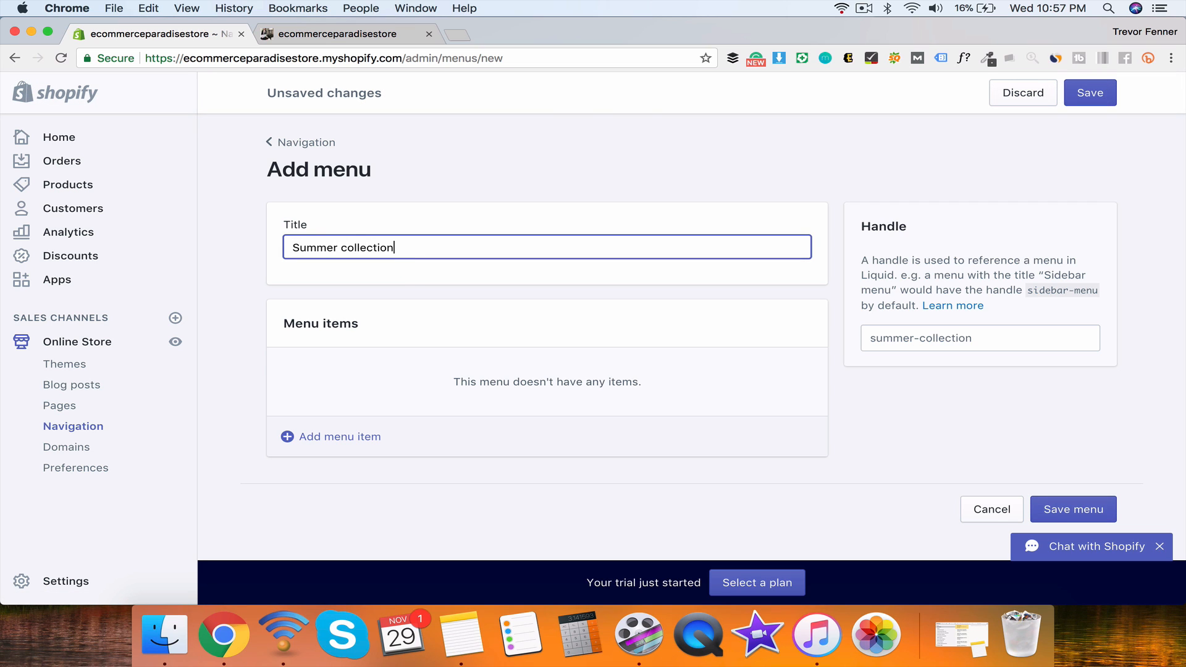
{"action": "left_click", "coordinate": [325, 438]}
{"action": "left_click", "coordinate": [402, 397]}
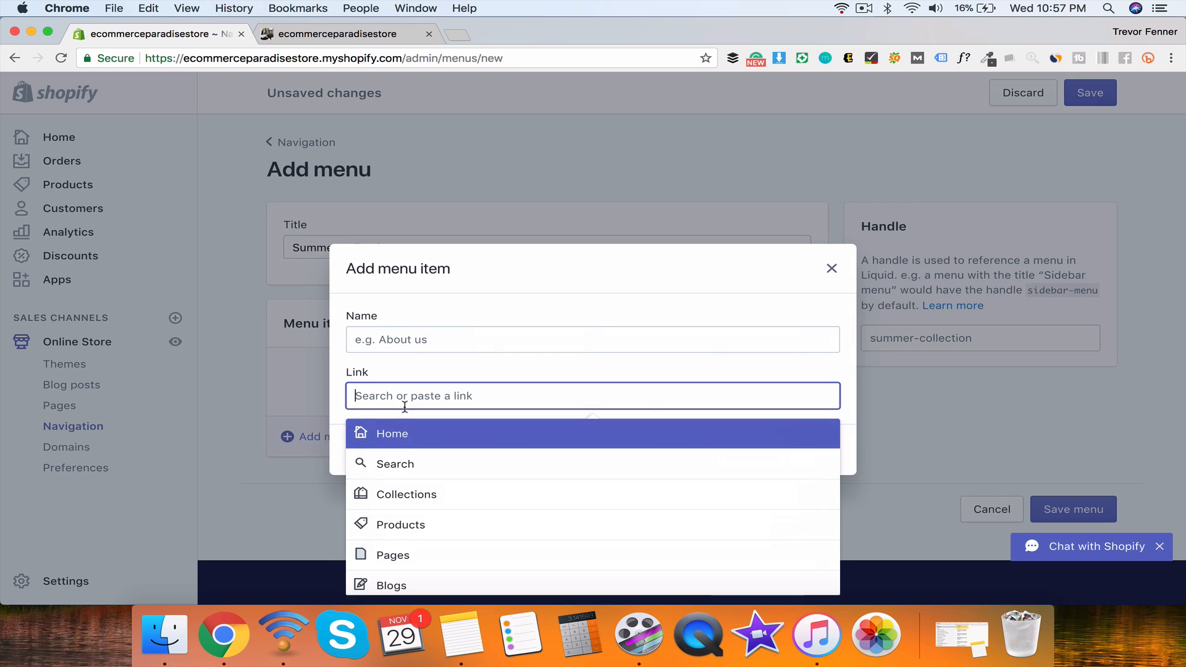
{"action": "left_click", "coordinate": [418, 498]}
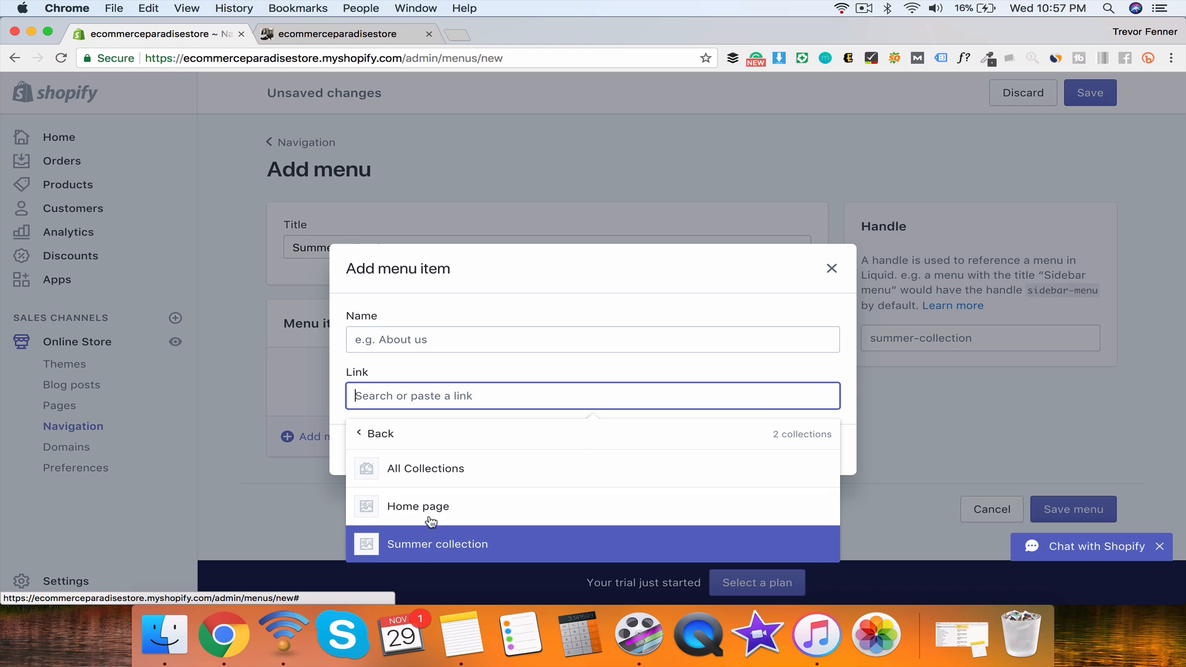
{"action": "left_click", "coordinate": [436, 504]}
{"action": "left_click", "coordinate": [814, 477]}
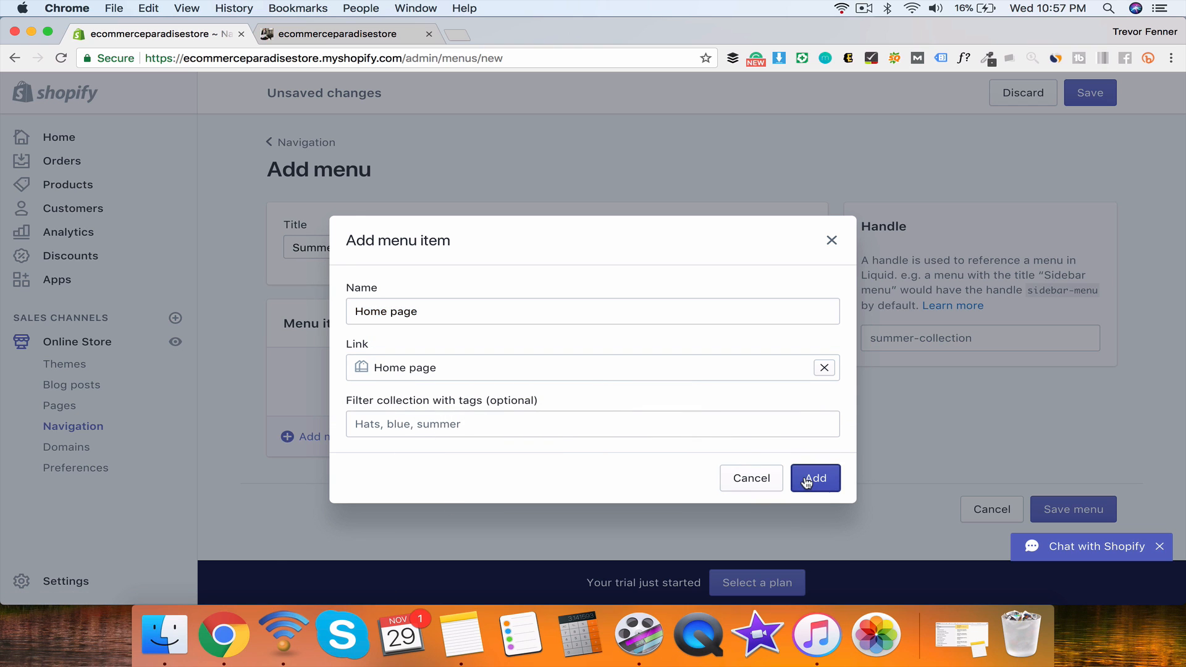
{"action": "left_click", "coordinate": [1078, 93]}
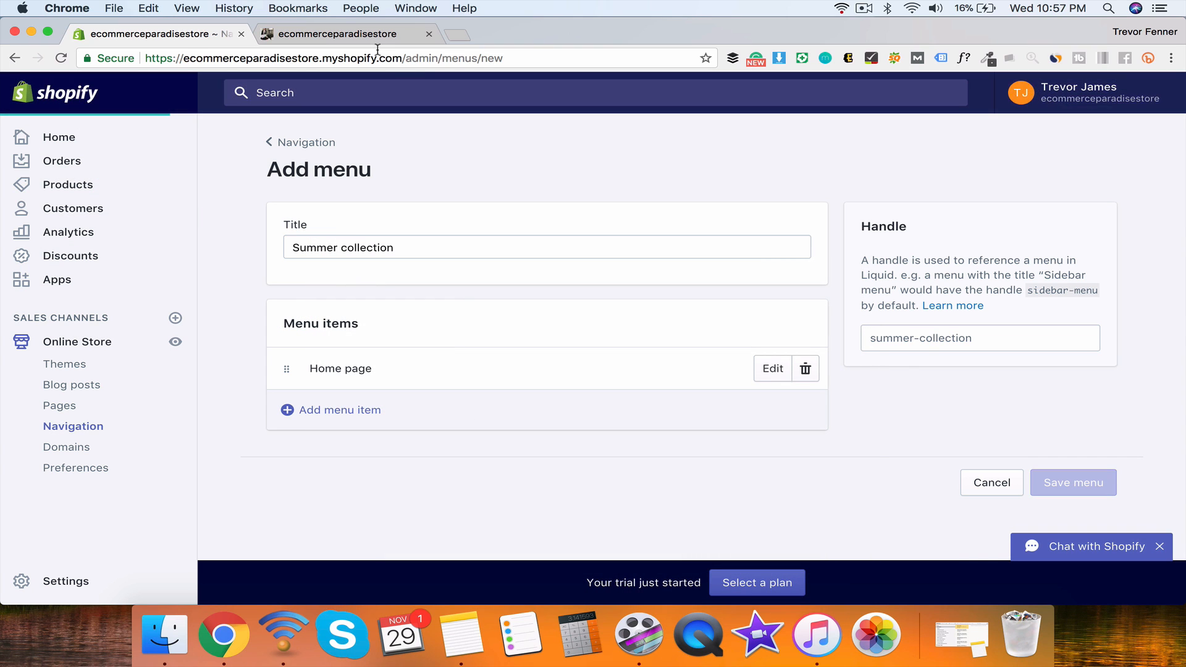
{"action": "left_click", "coordinate": [326, 35]}
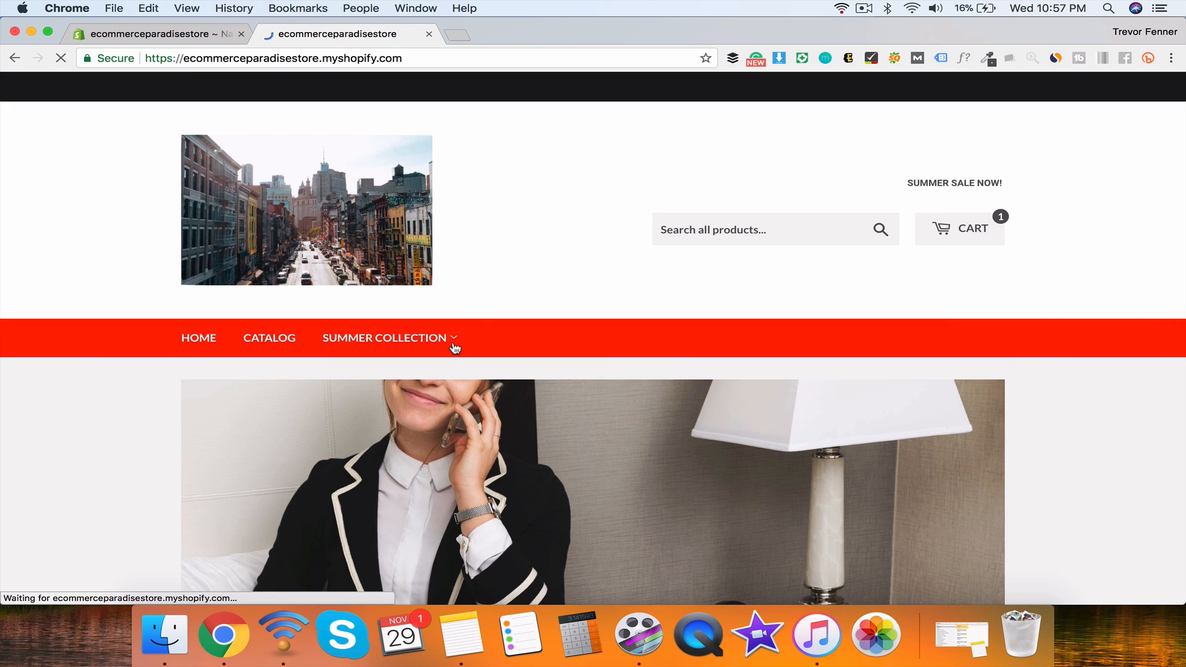
Step: Check the storefront's Summer Collection dropdown shows Home page, then return to the Navigation menus
{"action": "mouse_move", "coordinate": [457, 344]}
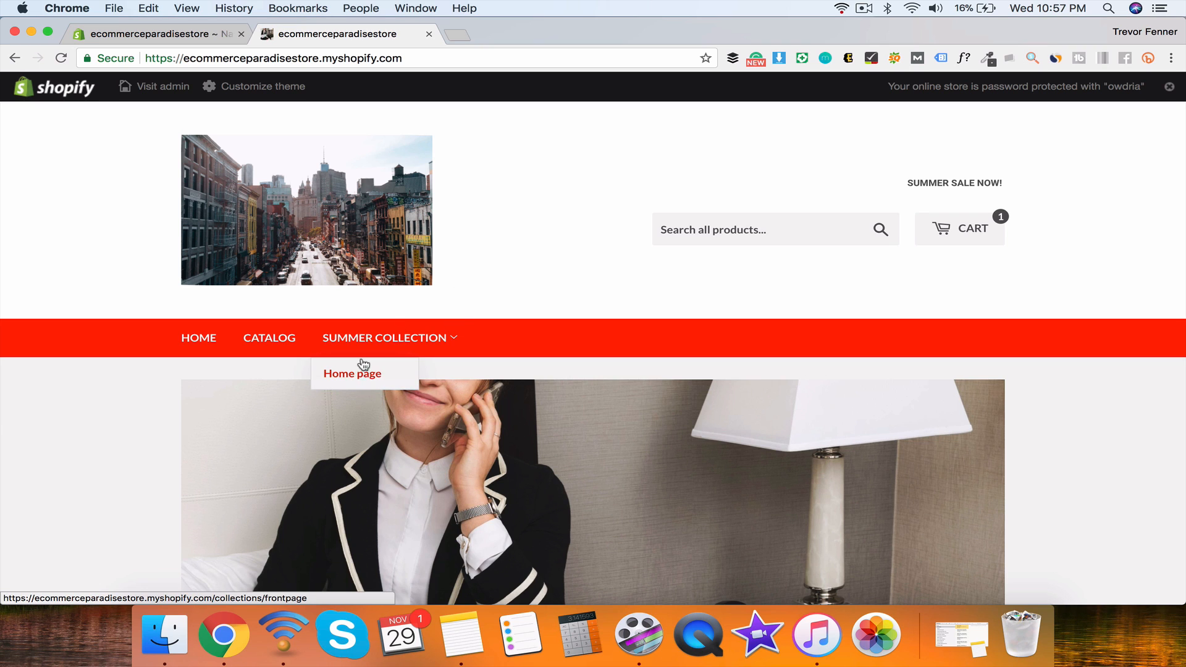
{"action": "mouse_move", "coordinate": [400, 356]}
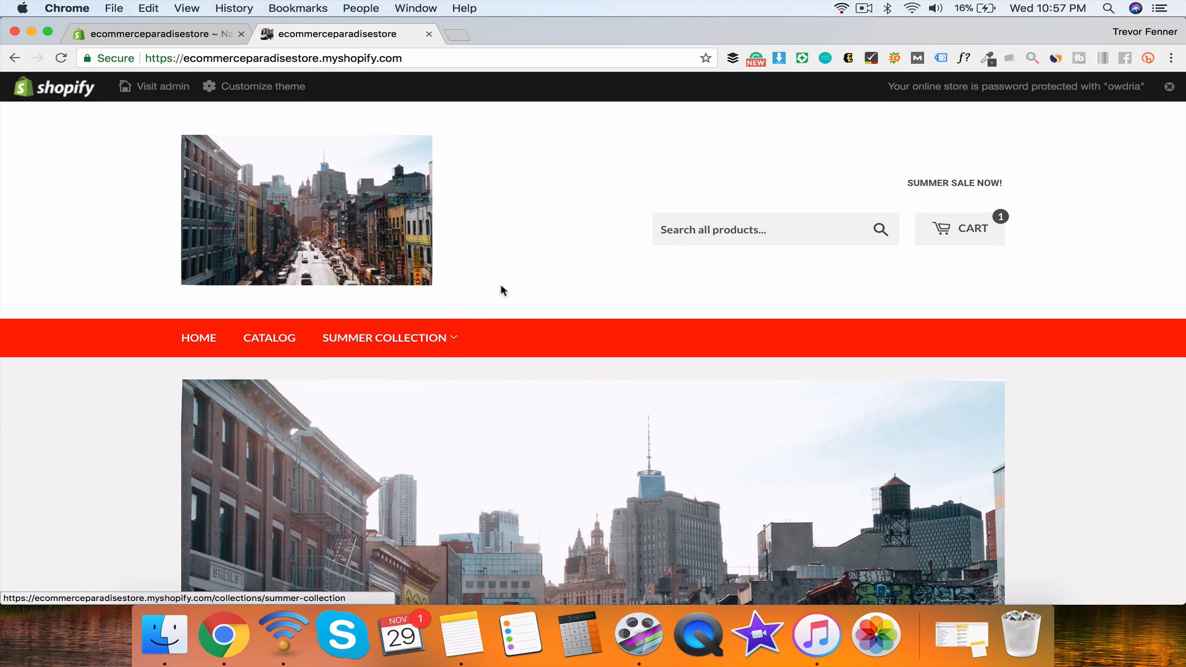
{"action": "left_click", "coordinate": [179, 34]}
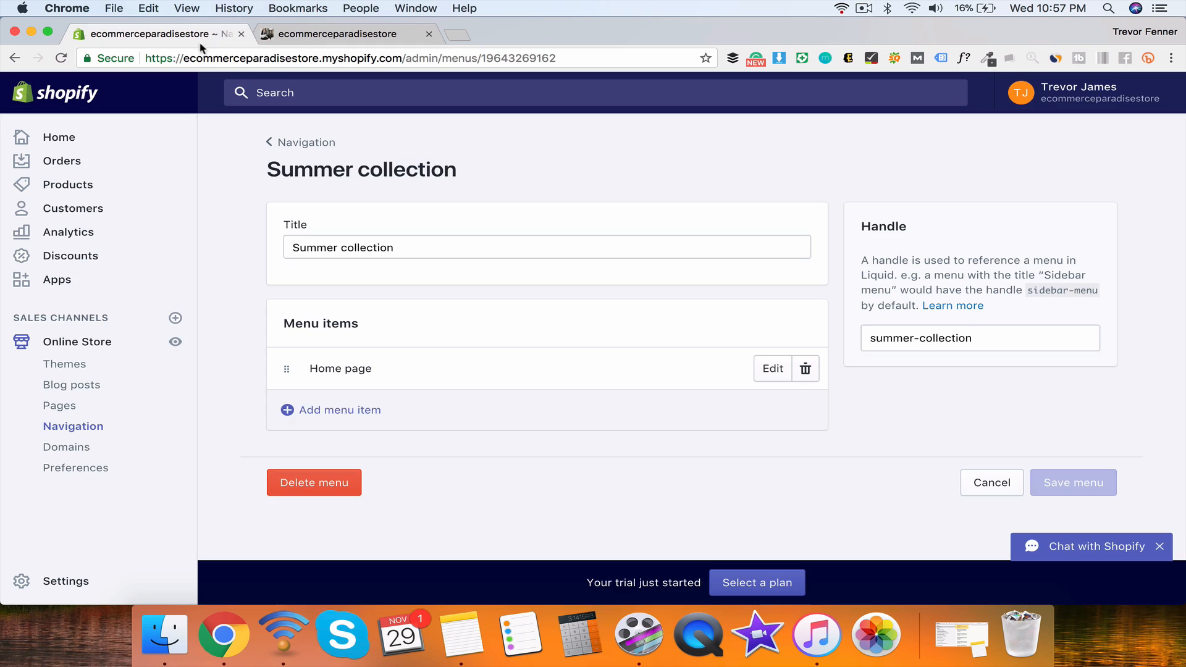
{"action": "left_click", "coordinate": [311, 142]}
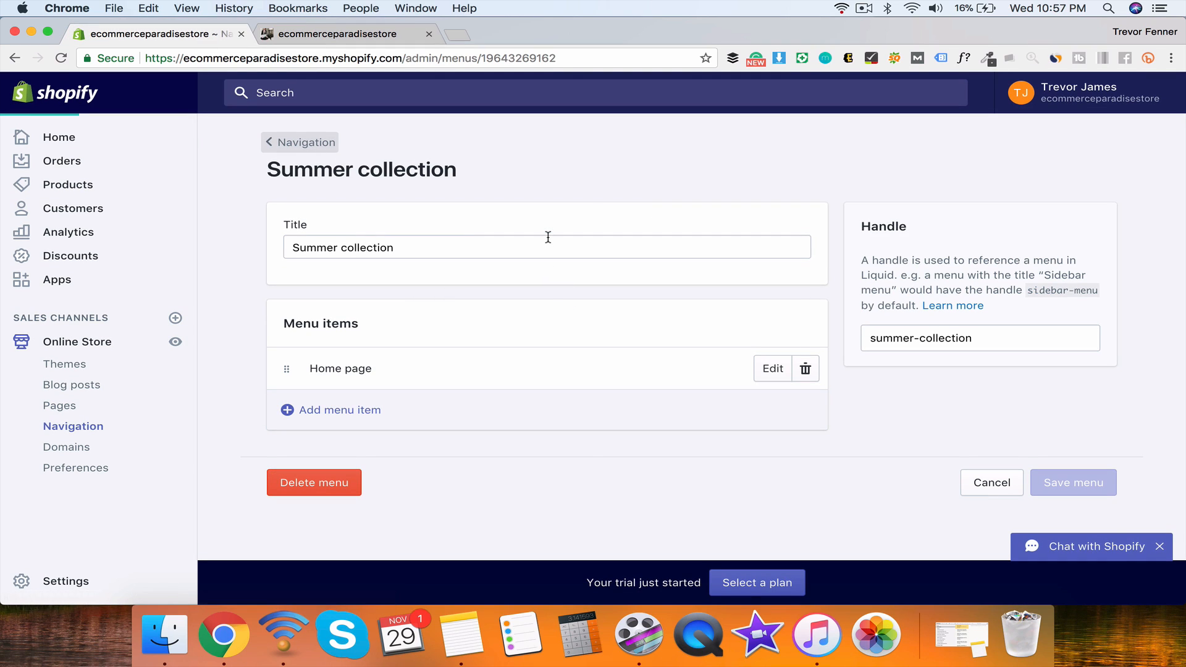
Step: Select the Summer collection menu name in the Navigation list, then deselect it
{"action": "scroll", "coordinate": [590, 342], "scroll_direction": "down", "scroll_amount": 1}
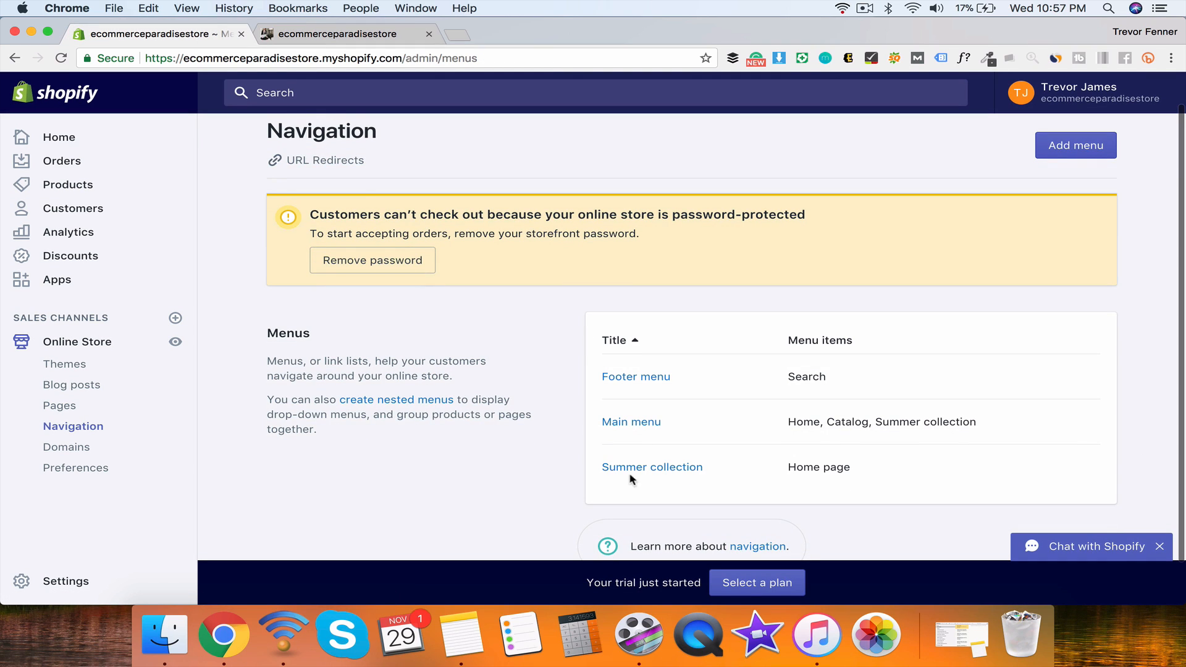
{"action": "mouse_move", "coordinate": [882, 424]}
{"action": "left_mouse_down"}
{"action": "mouse_move", "coordinate": [999, 426]}
{"action": "mouse_move", "coordinate": [881, 420]}
{"action": "left_mouse_up"}
{"action": "left_click", "coordinate": [881, 420]}
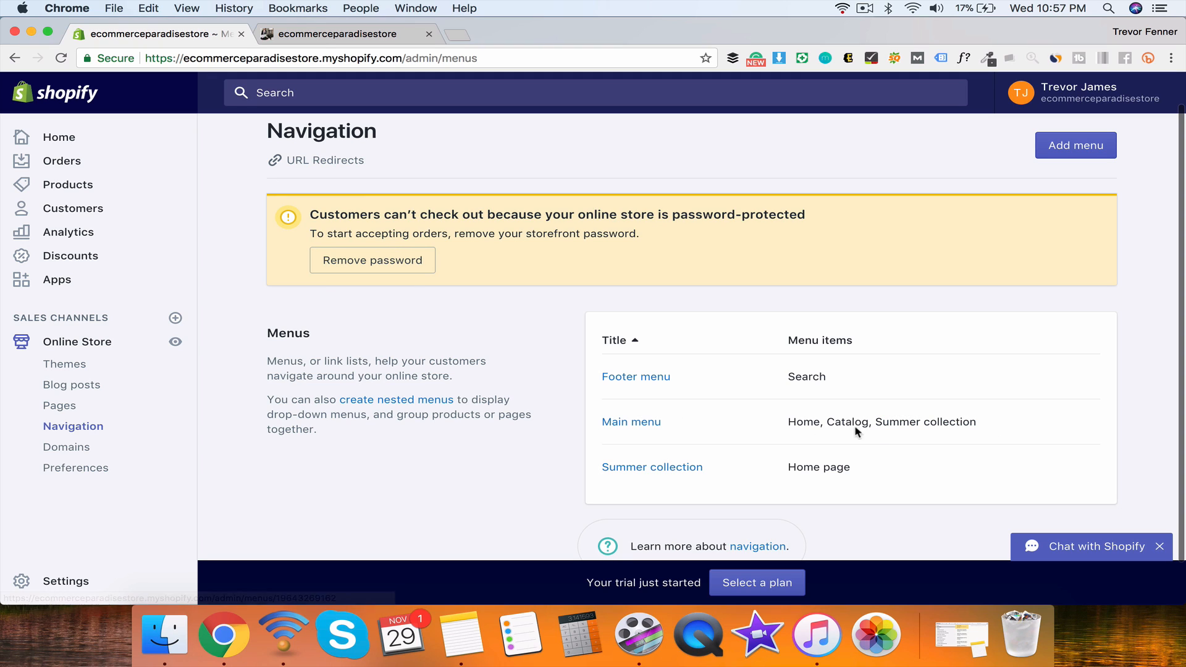
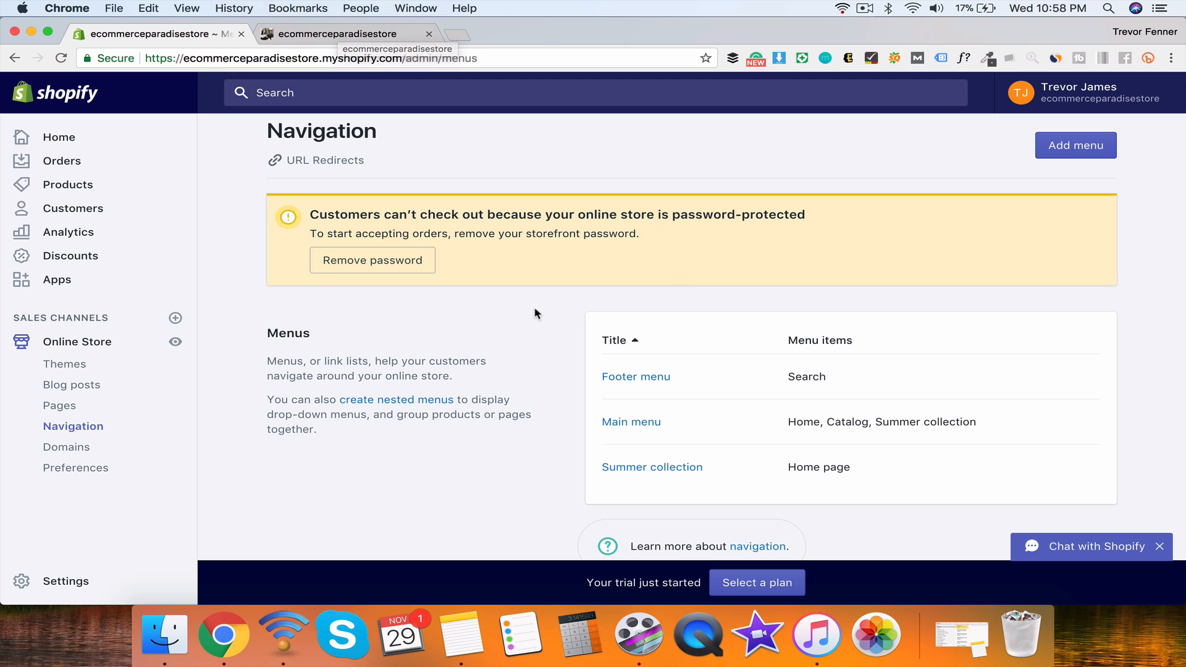
Step: Check the live storefront footer against the admin Navigation menus, then launch the Supply theme editor
{"action": "left_click", "coordinate": [312, 33]}
{"action": "scroll", "coordinate": [540, 417], "scroll_direction": "down", "scroll_amount": 20}
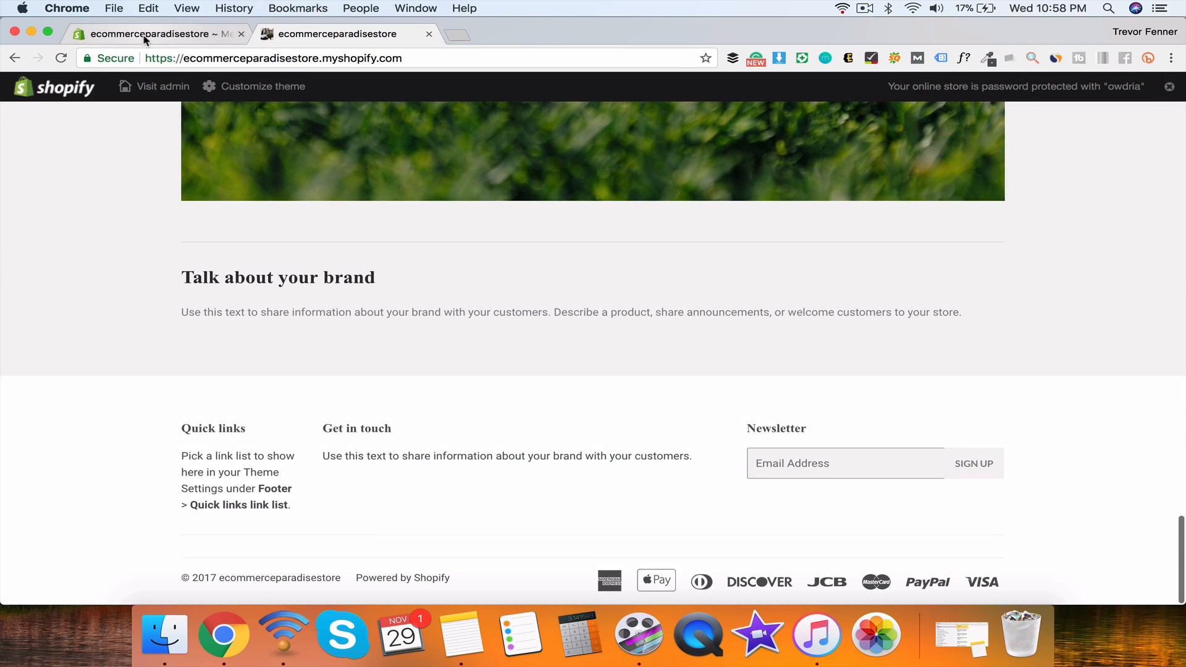
{"action": "left_click", "coordinate": [165, 33]}
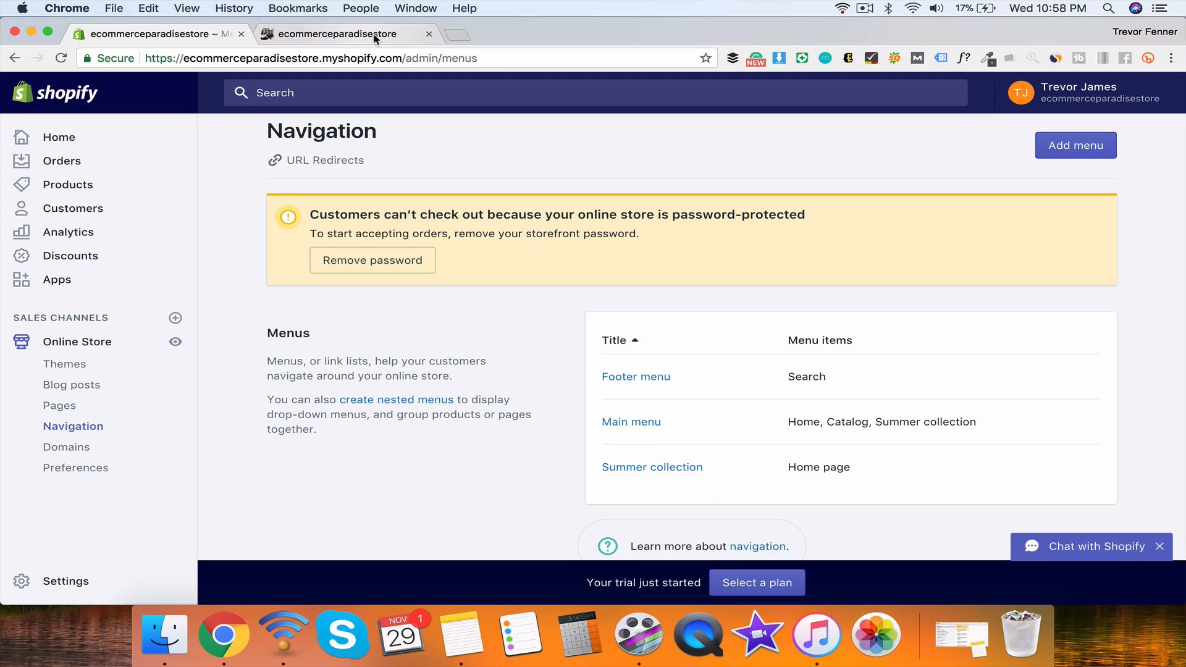
{"action": "left_click", "coordinate": [393, 37]}
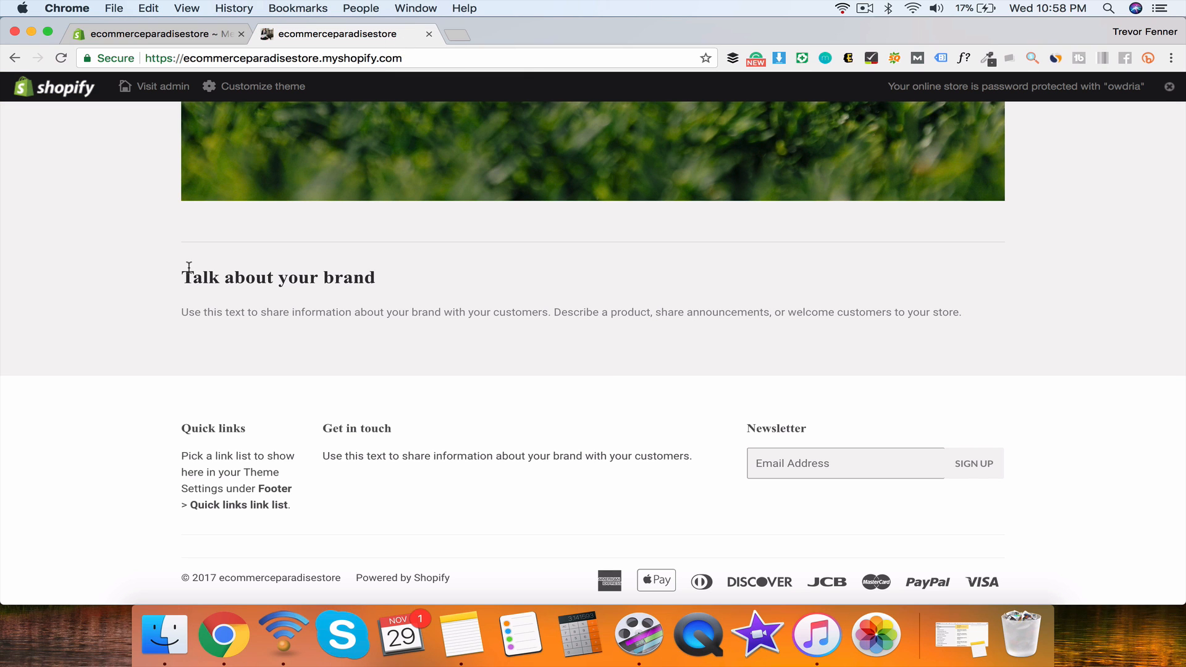
{"action": "left_click", "coordinate": [233, 92]}
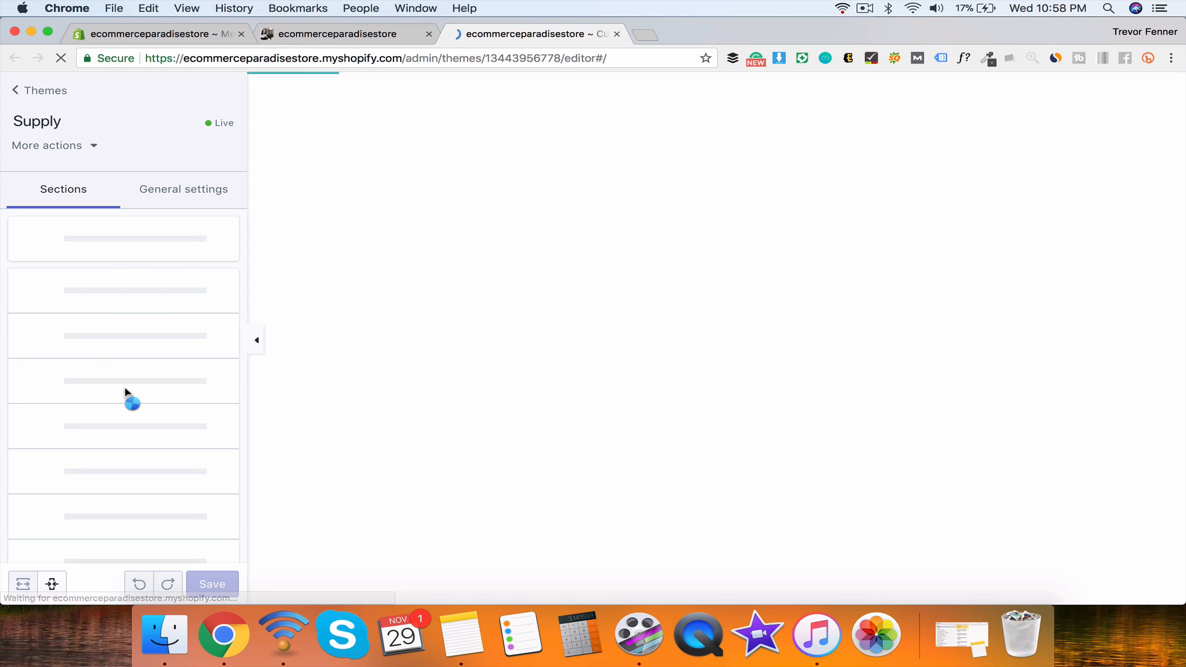
Step: Set the Footer section's Legal menu to Summer collection, then go back to the admin Navigation tab
{"action": "scroll", "coordinate": [125, 391], "scroll_direction": "down", "scroll_amount": 5}
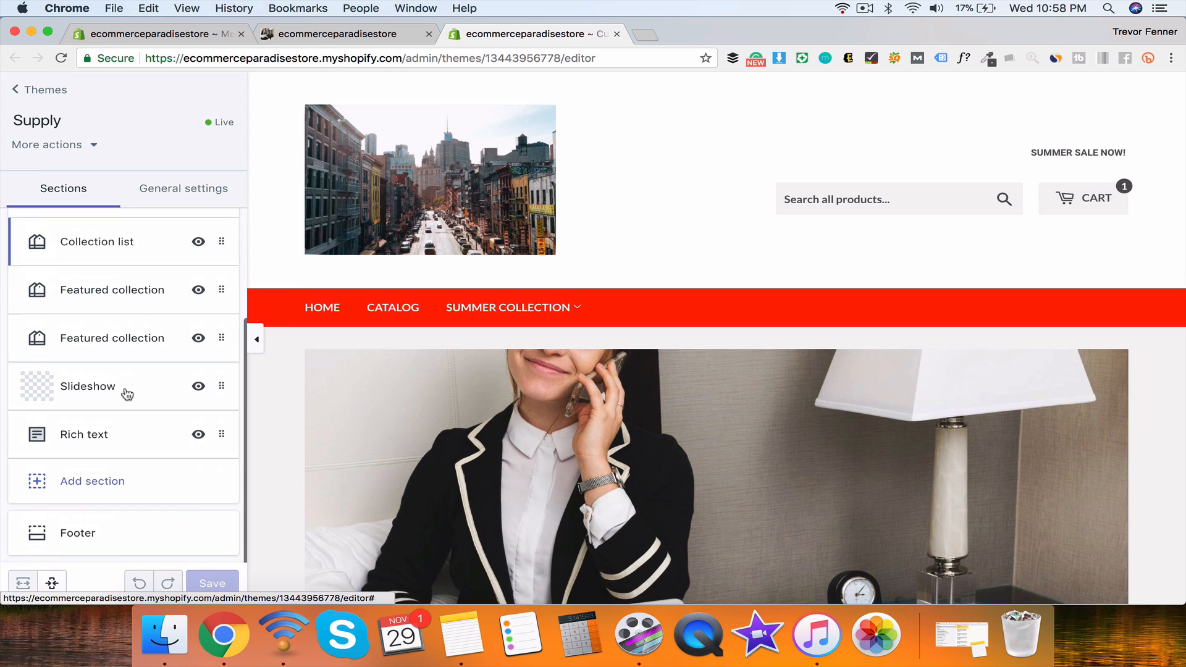
{"action": "left_click", "coordinate": [94, 534]}
{"action": "left_click", "coordinate": [64, 241]}
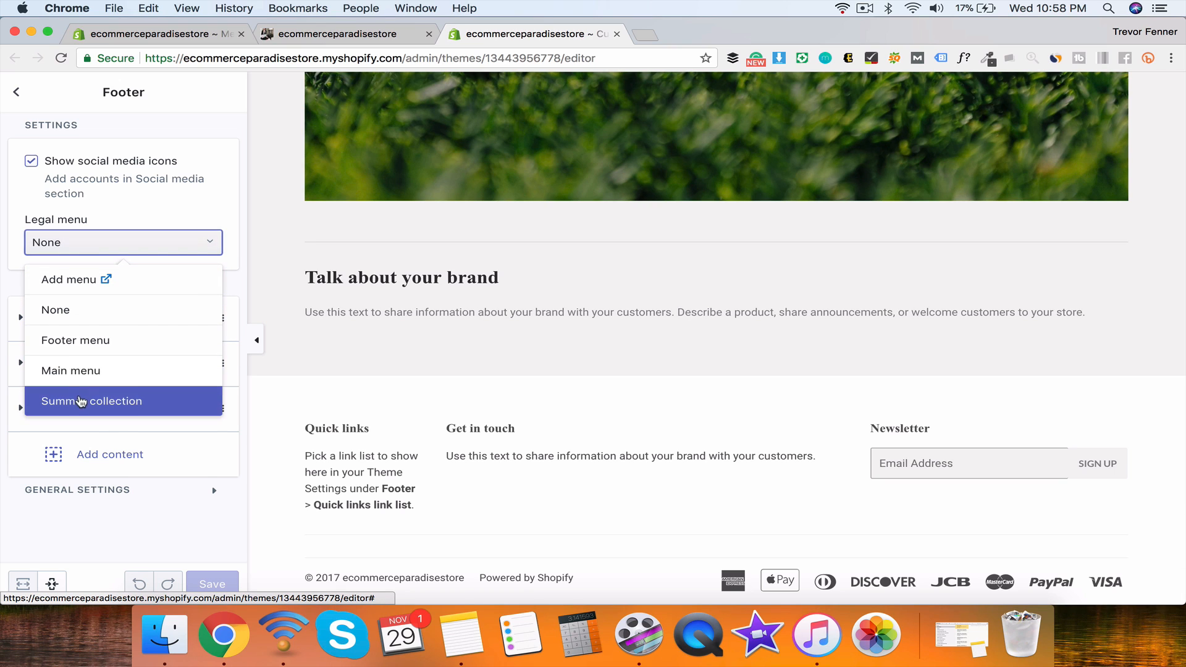
{"action": "left_click", "coordinate": [81, 403]}
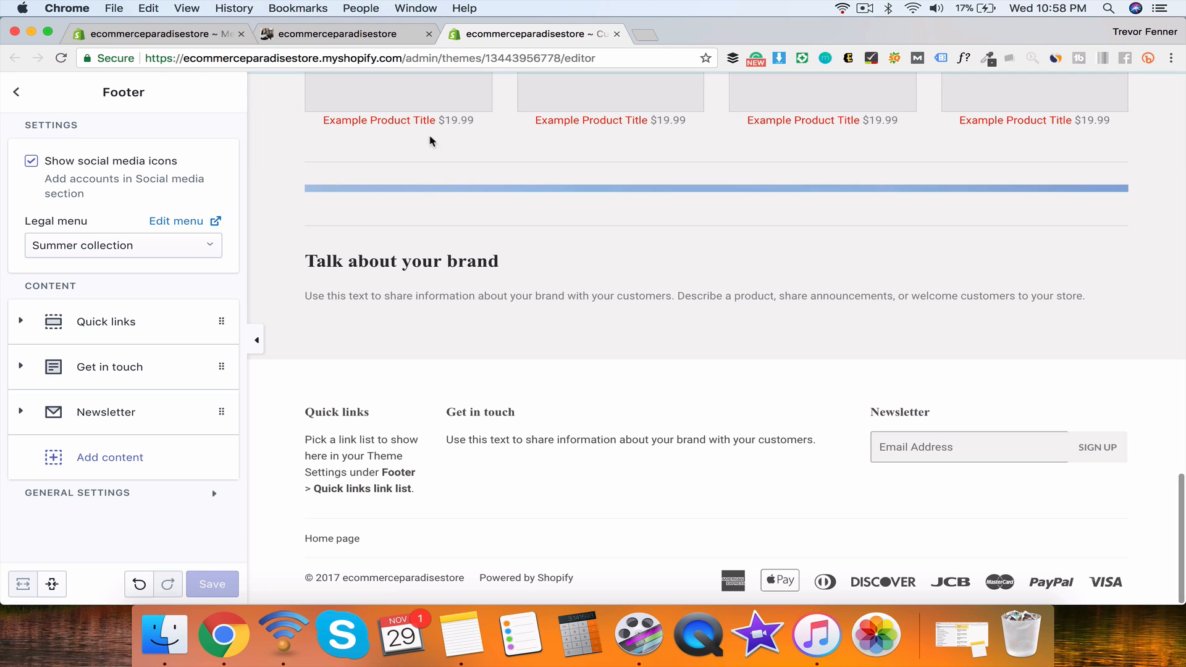
{"action": "left_click", "coordinate": [334, 35]}
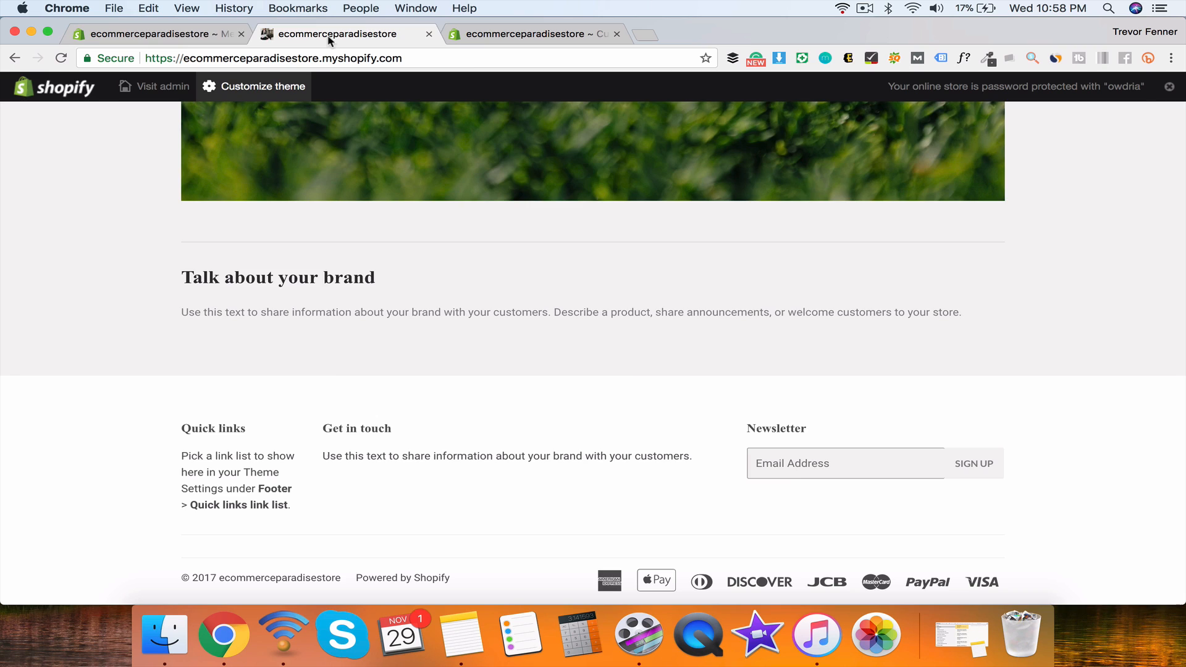
{"action": "left_click", "coordinate": [177, 35]}
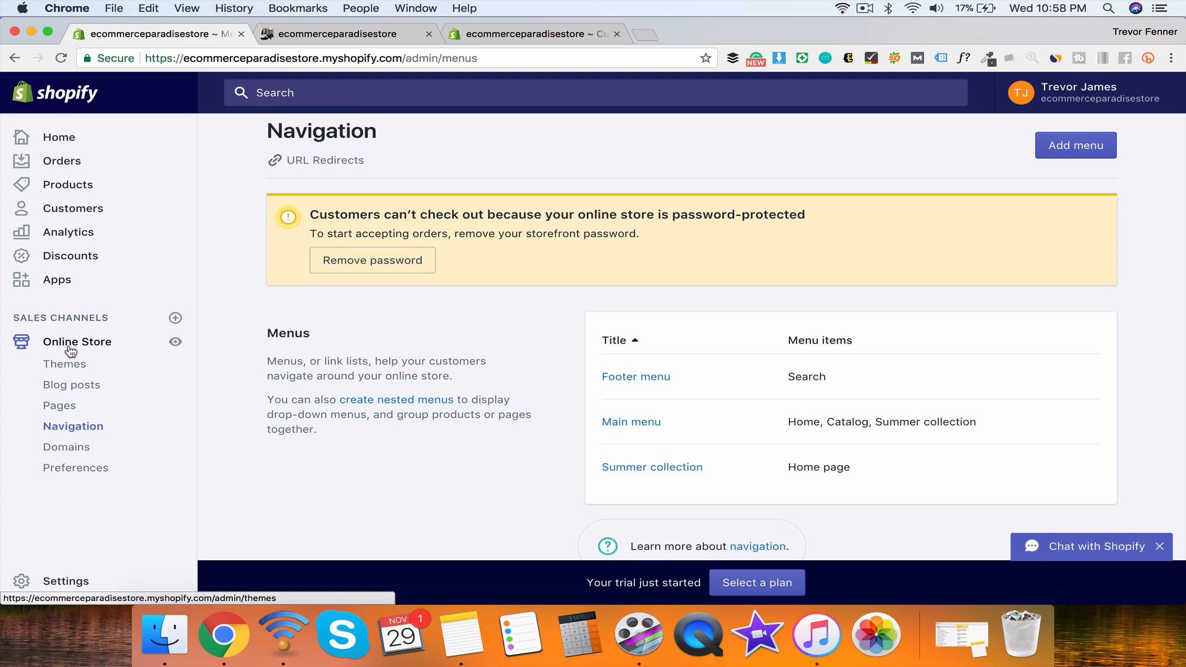
Step: Review the store's Domains page, then move on to Online Store Preferences
{"action": "left_click", "coordinate": [55, 450]}
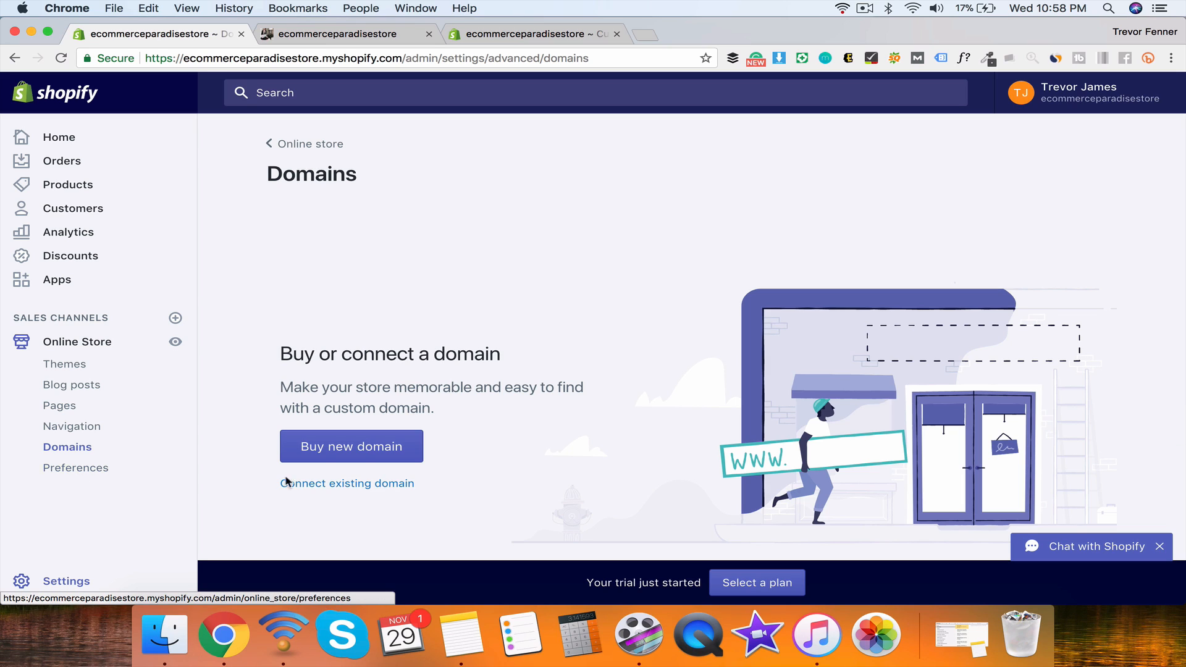
{"action": "mouse_move", "coordinate": [446, 408]}
{"action": "left_mouse_down"}
{"action": "mouse_move", "coordinate": [281, 387]}
{"action": "mouse_move", "coordinate": [436, 410]}
{"action": "left_mouse_up"}
{"action": "left_click", "coordinate": [282, 353]}
{"action": "left_click", "coordinate": [450, 416]}
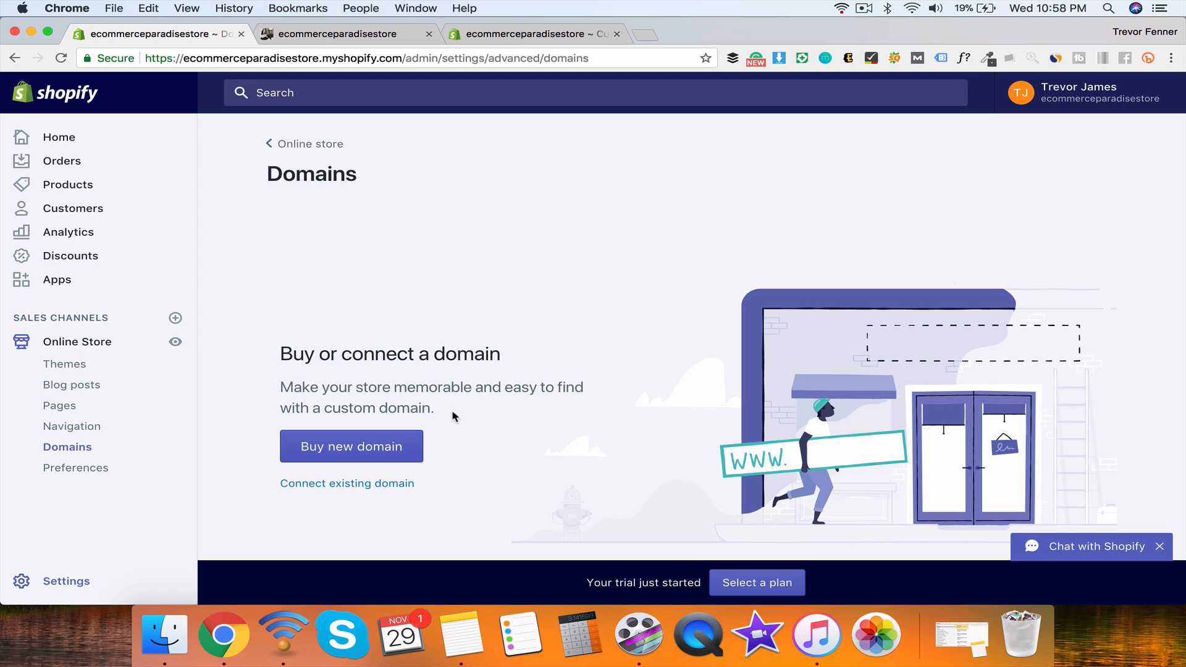
{"action": "left_click", "coordinate": [64, 471]}
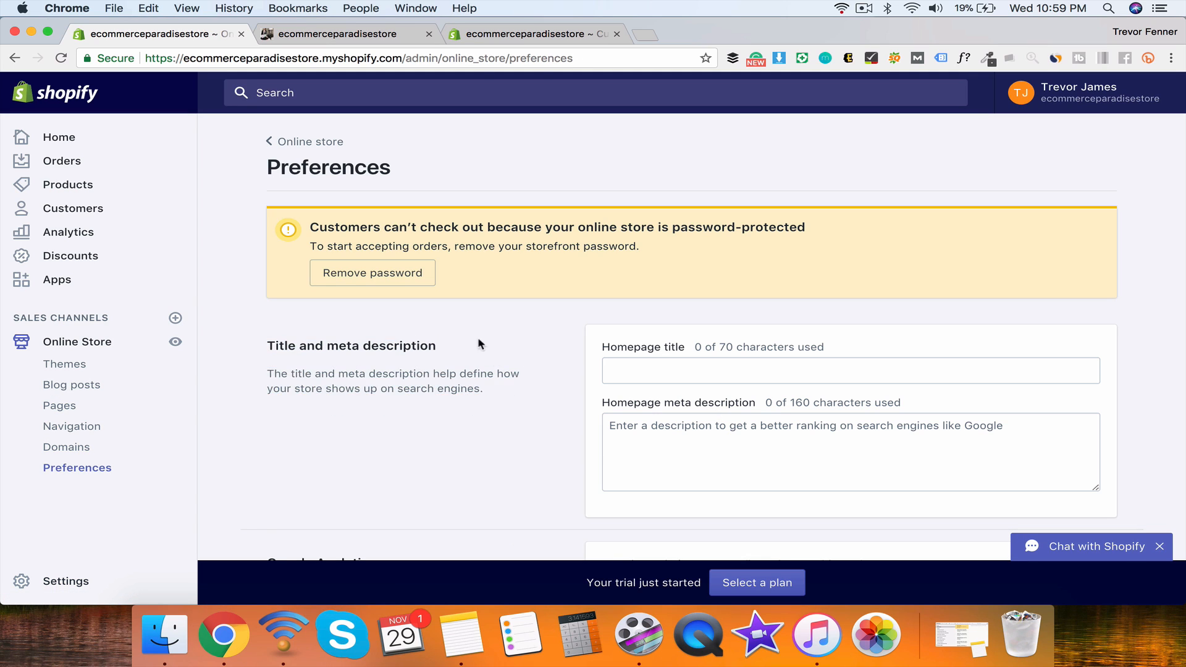
Step: Enter homepage title 'Best shirts for summer' and meta description 'Ecommerce paradise makes dope T's!'
{"action": "double_click", "coordinate": [267, 162]}
{"action": "left_click", "coordinate": [637, 373]}
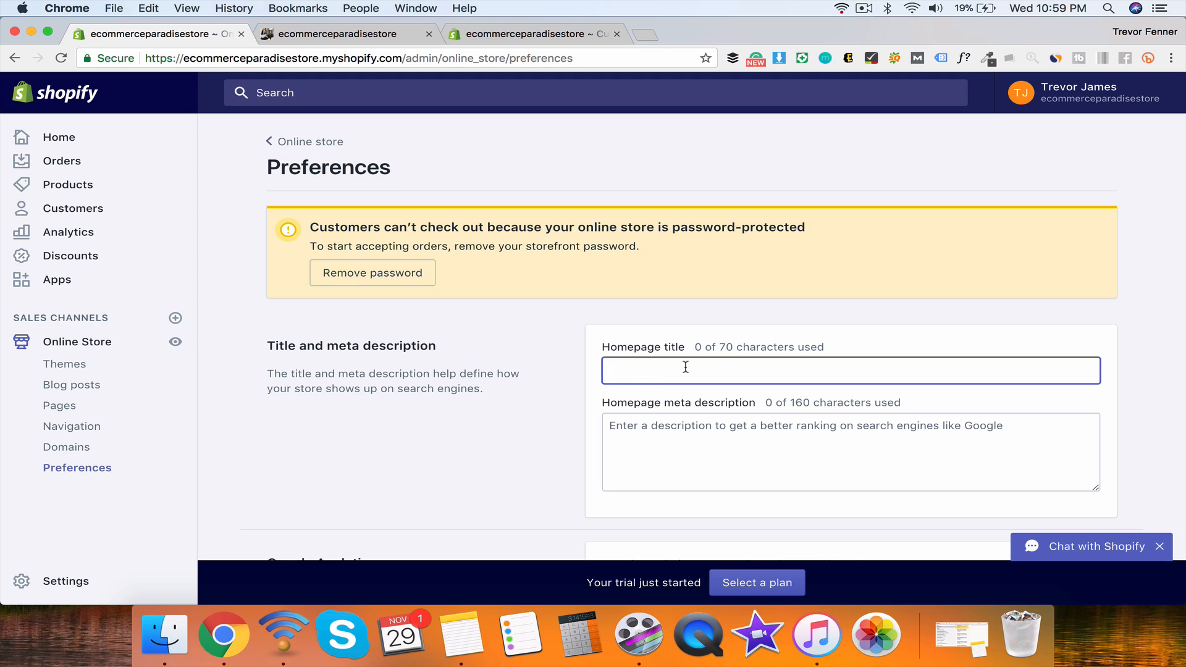
{"action": "type", "text": "Best shirt"}
{"action": "key", "text": "BackSpace"}
{"action": "key", "text": "BackSpace"}
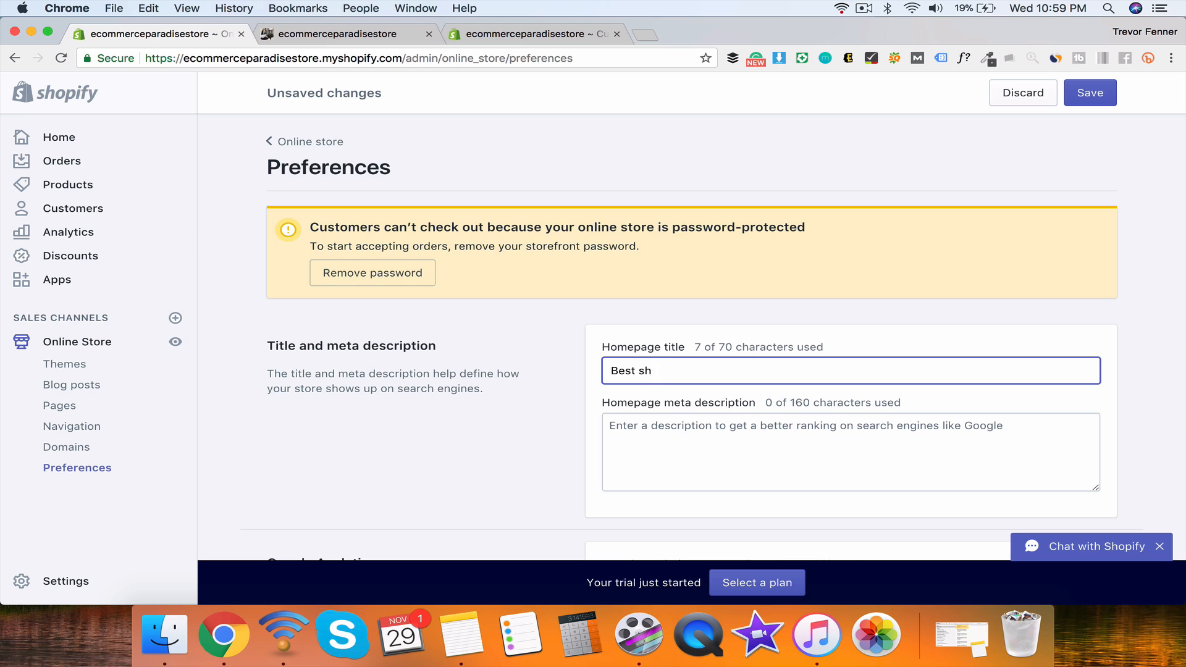
{"action": "type", "text": "irts fors ur"}
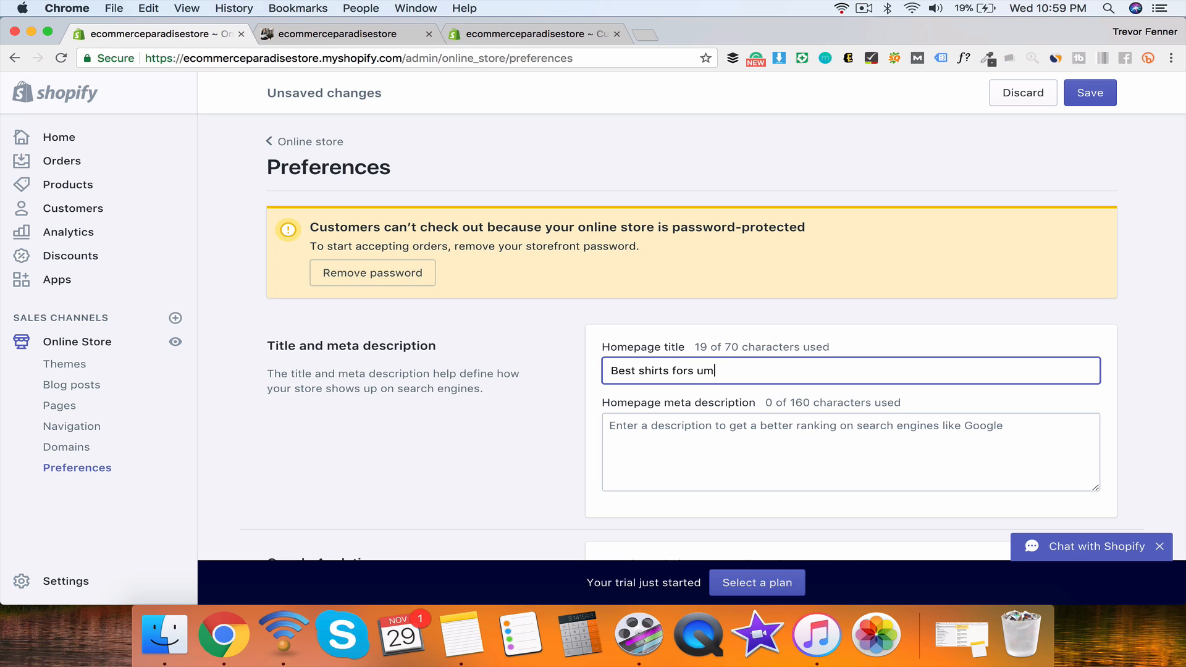
{"action": "key", "text": "BackSpace"}
{"action": "key", "text": "BackSpace"}
{"action": "type", "text": "ummer"}
{"action": "left_click", "coordinate": [667, 452]}
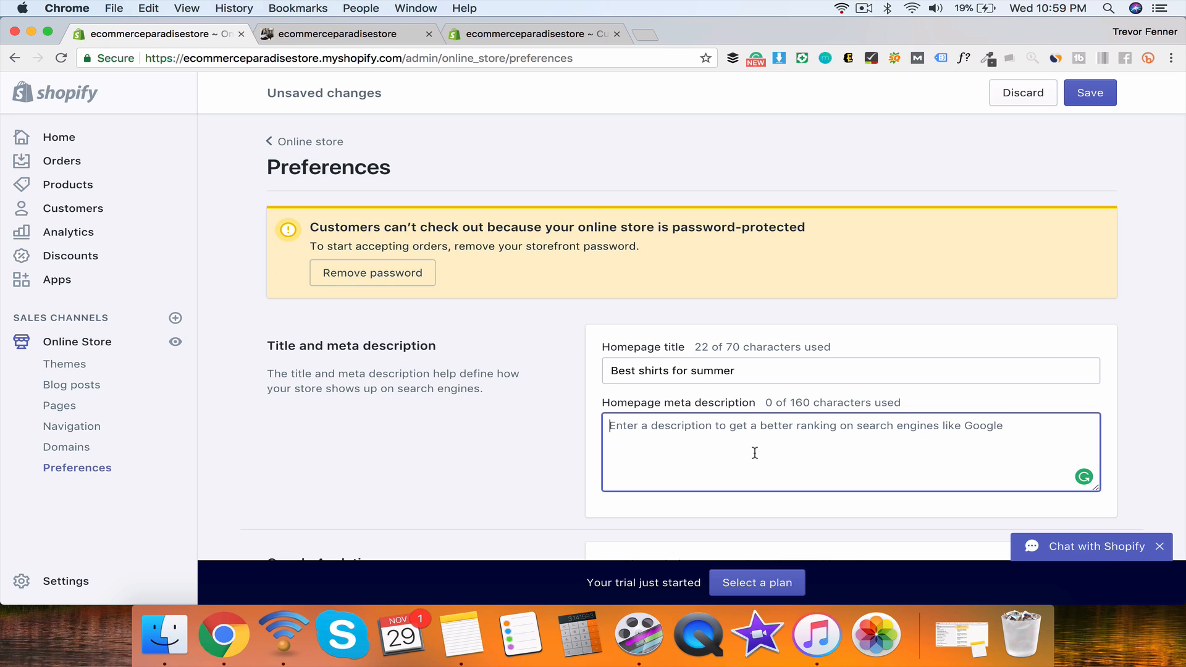
{"action": "type", "text": "E"}
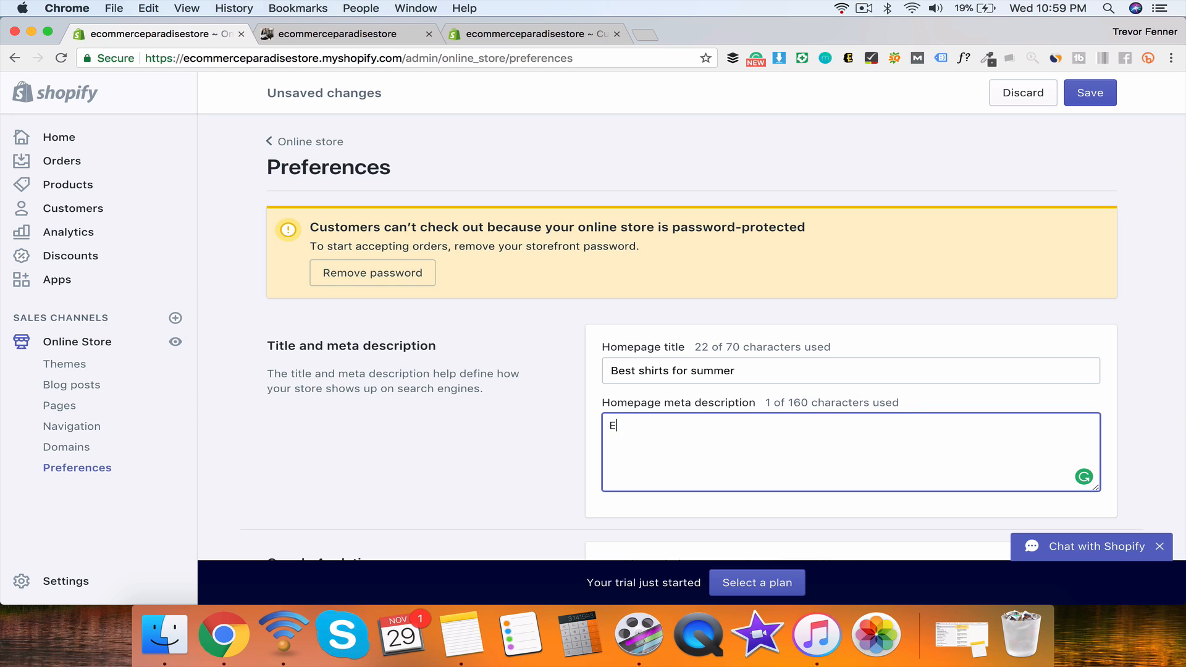
{"action": "type", "text": "commerce paradise makes"}
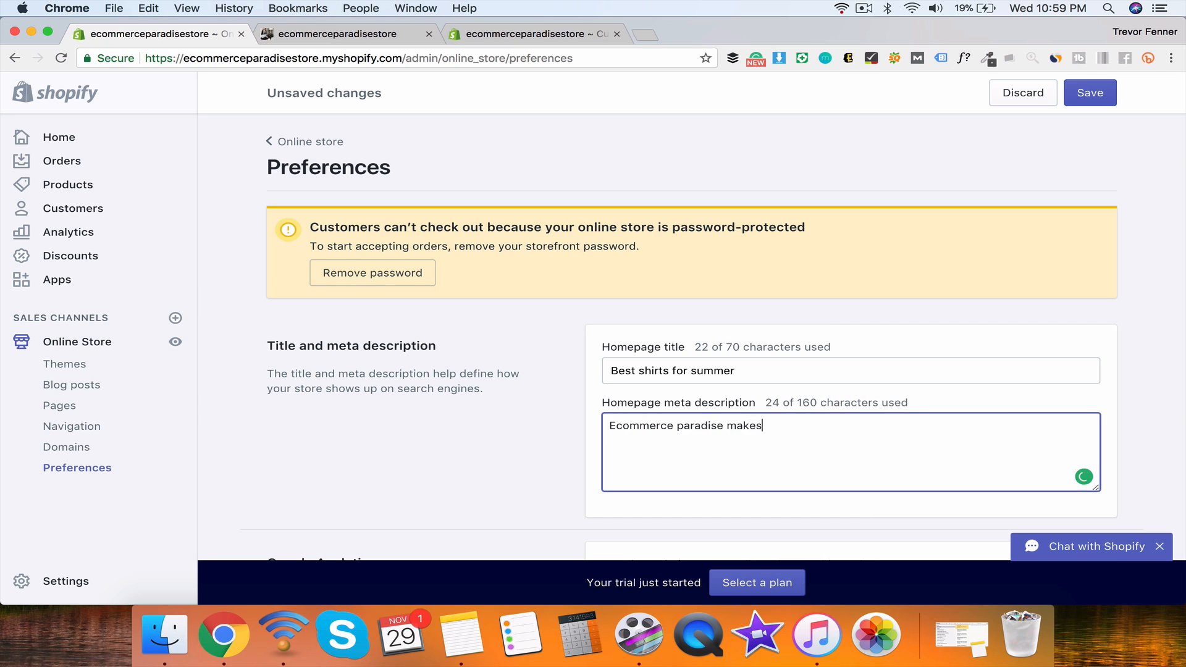
{"action": "type", "text": " dope T's!"}
Step: Look over the Google Analytics, Facebook Pixel and Password page sections, leaving them empty
{"action": "scroll", "coordinate": [588, 418], "scroll_direction": "down", "scroll_amount": 8}
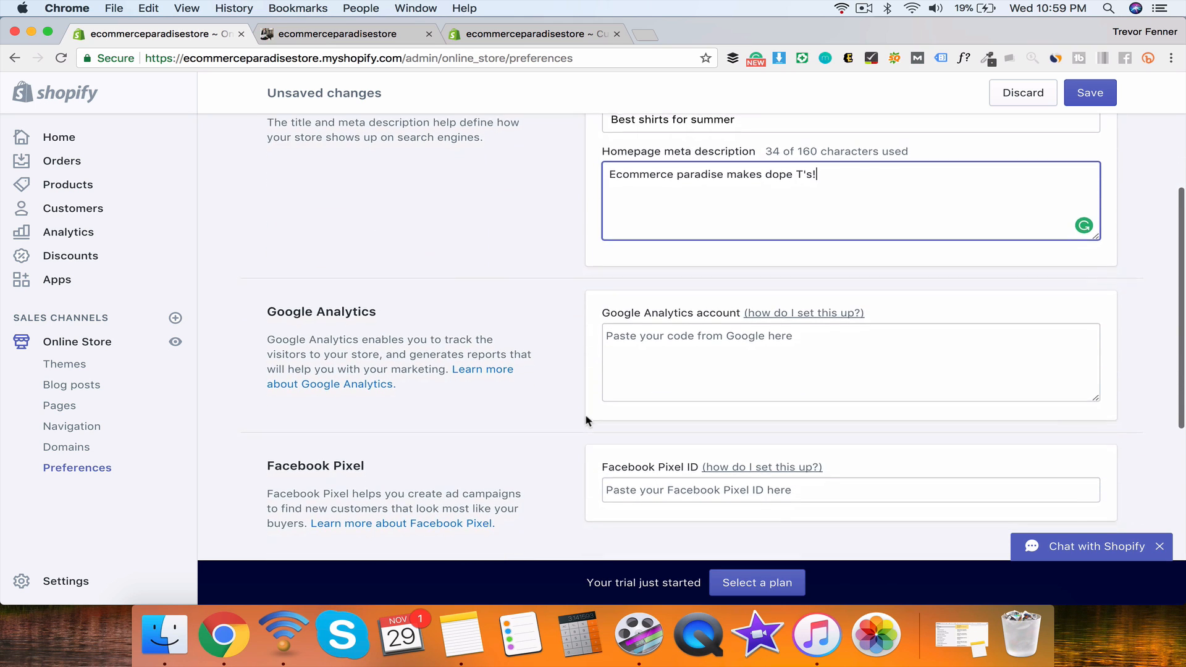
{"action": "left_click", "coordinate": [691, 345]}
{"action": "left_click_drag", "start_coordinate": [268, 309], "coordinate": [415, 317]}
{"action": "left_click", "coordinate": [656, 327]}
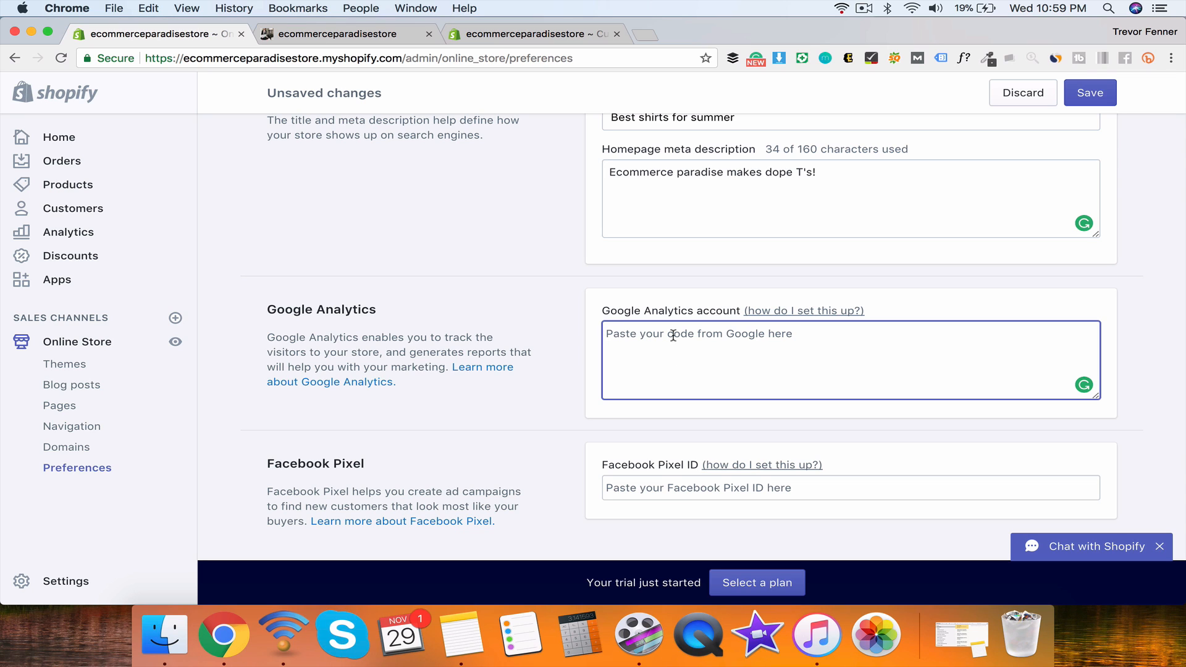
{"action": "scroll", "coordinate": [550, 339], "scroll_direction": "down", "scroll_amount": 5}
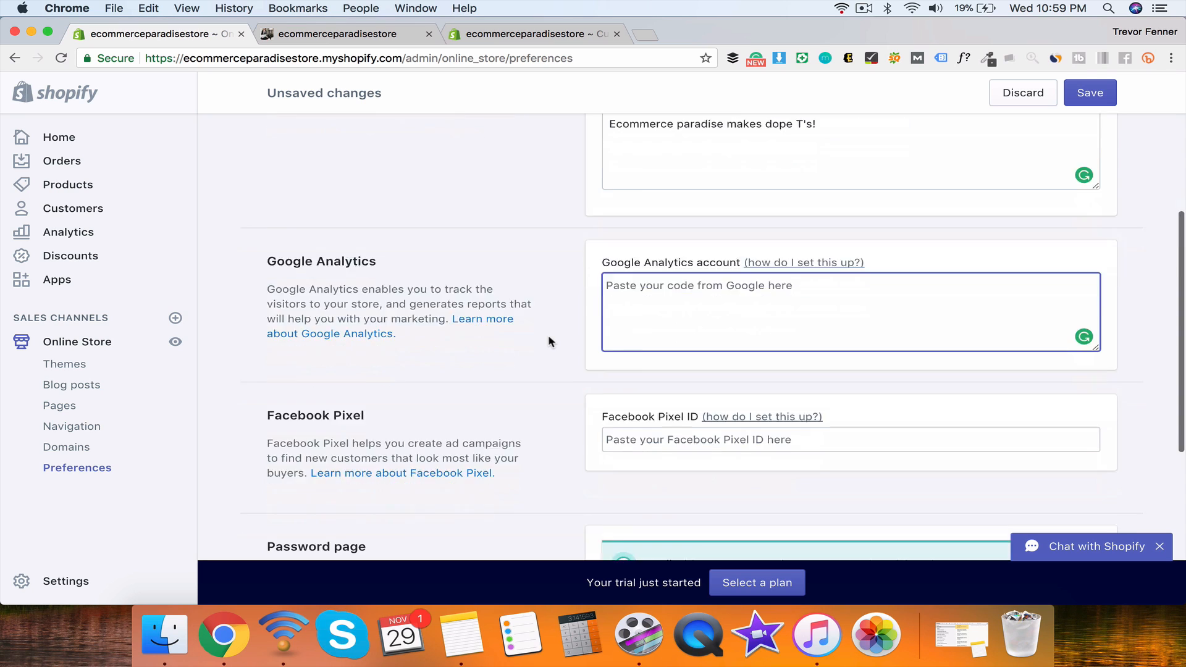
{"action": "left_click", "coordinate": [307, 234]}
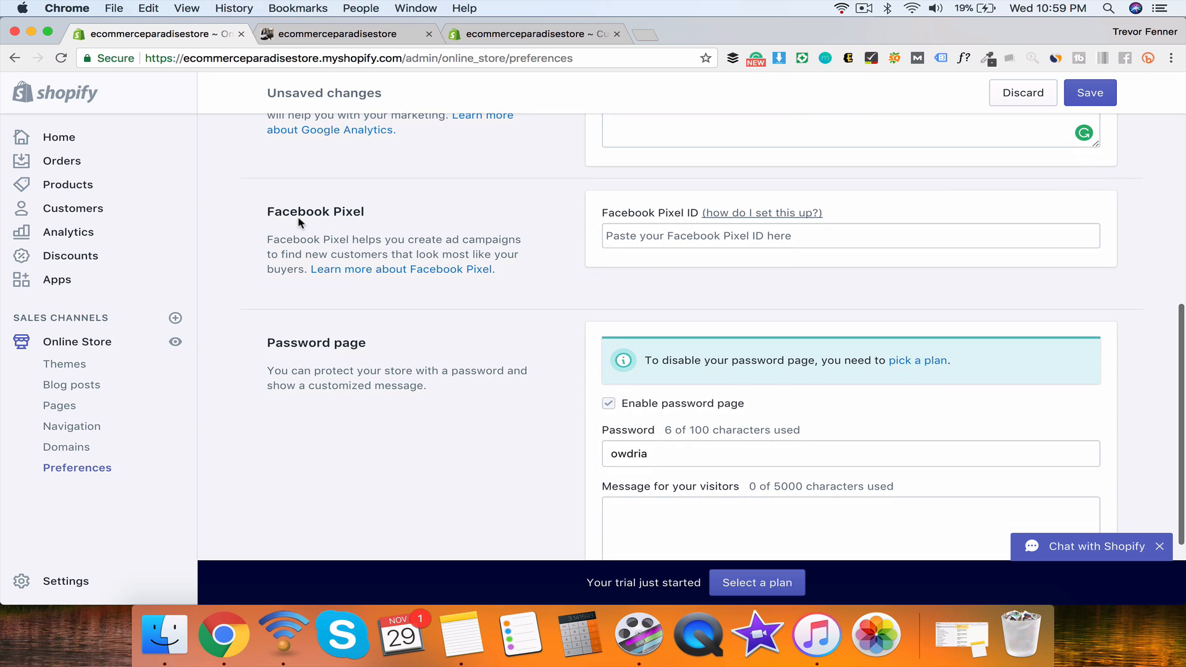
{"action": "double_click", "coordinate": [299, 212]}
{"action": "left_click", "coordinate": [440, 224]}
{"action": "left_click", "coordinate": [622, 236]}
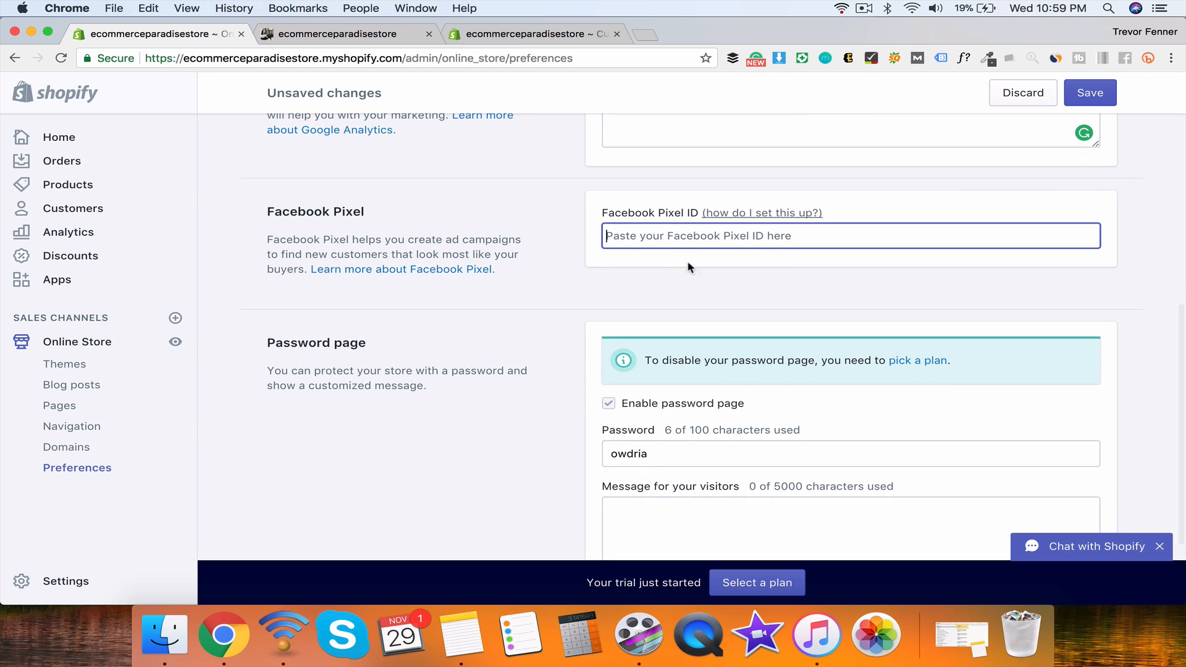
{"action": "left_click", "coordinate": [573, 231]}
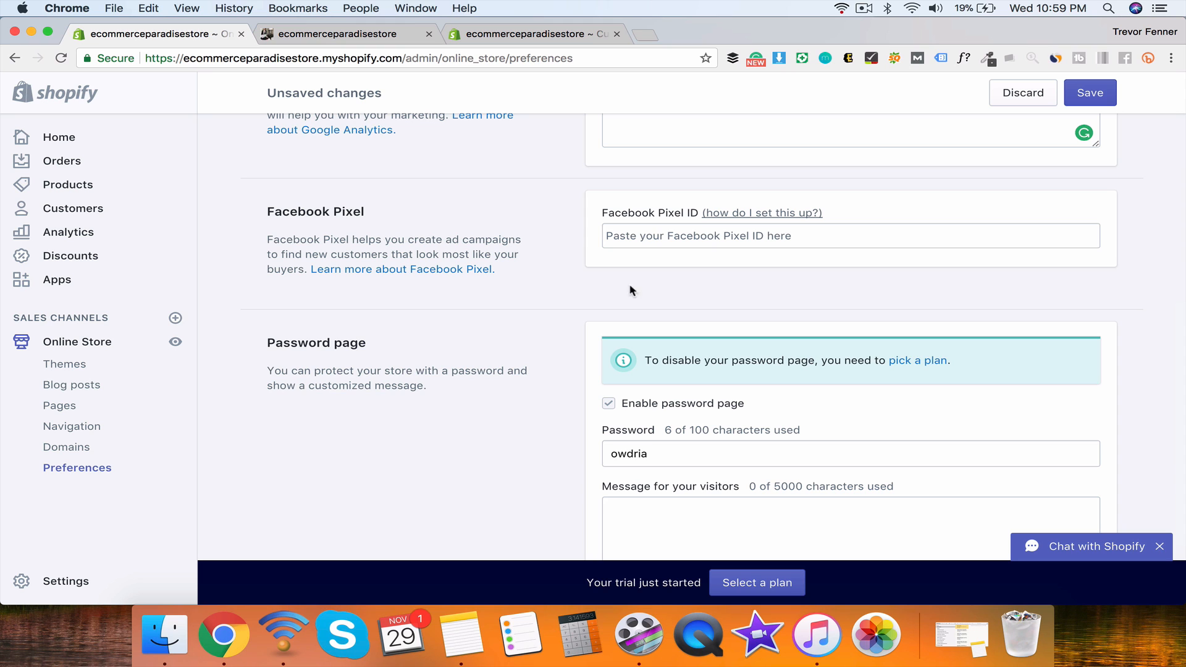
{"action": "scroll", "coordinate": [568, 219], "scroll_direction": "up", "scroll_amount": 3}
{"action": "scroll", "coordinate": [568, 220], "scroll_direction": "down", "scroll_amount": 5}
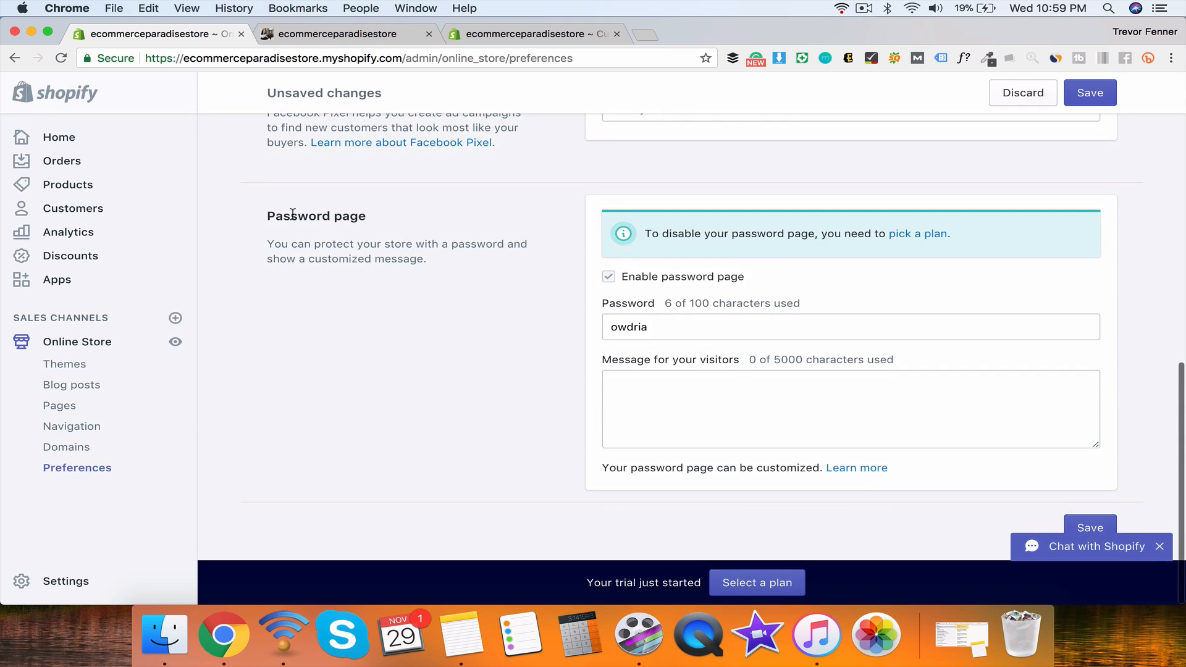
{"action": "left_click_drag", "start_coordinate": [270, 212], "coordinate": [428, 210]}
{"action": "left_click", "coordinate": [428, 211]}
{"action": "left_click", "coordinate": [65, 583]}
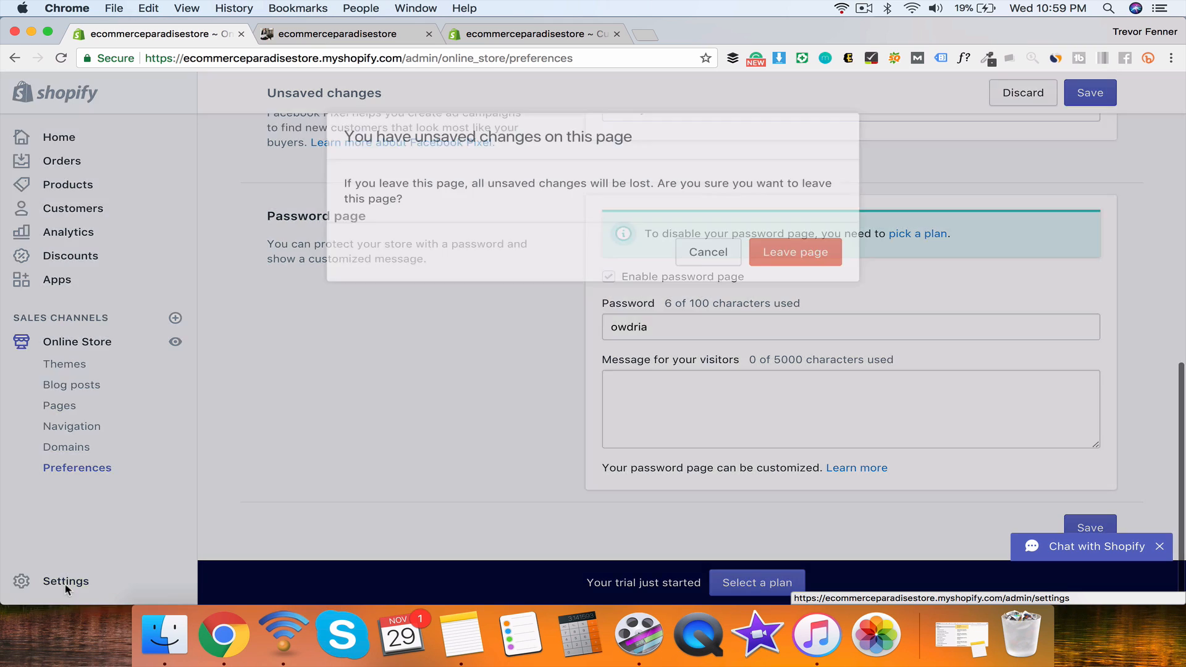
{"action": "left_click", "coordinate": [766, 254]}
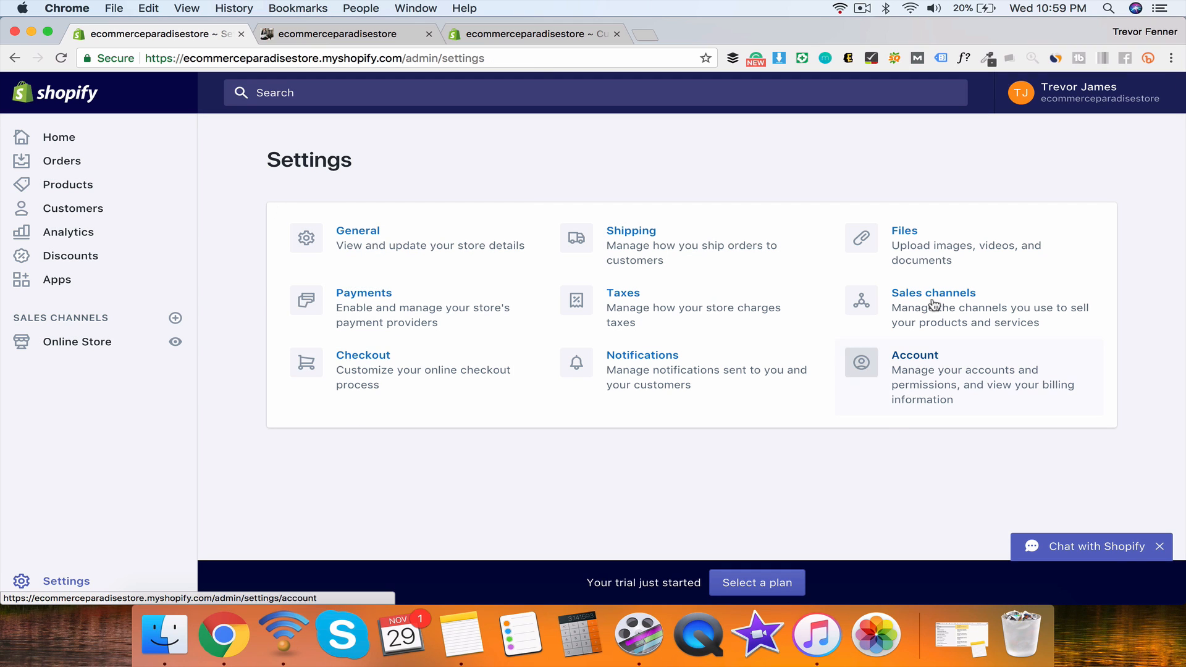
{"action": "left_click", "coordinate": [334, 232]}
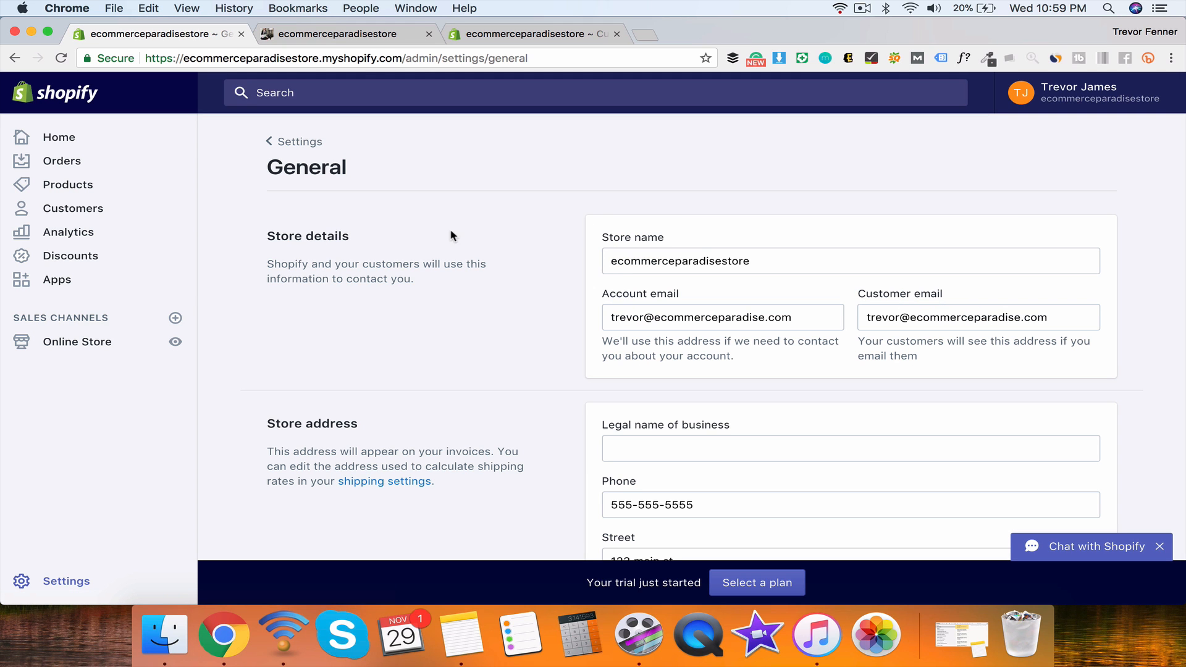
{"action": "scroll", "coordinate": [453, 236], "scroll_direction": "down", "scroll_amount": 10}
{"action": "scroll", "coordinate": [453, 236], "scroll_direction": "up", "scroll_amount": 10}
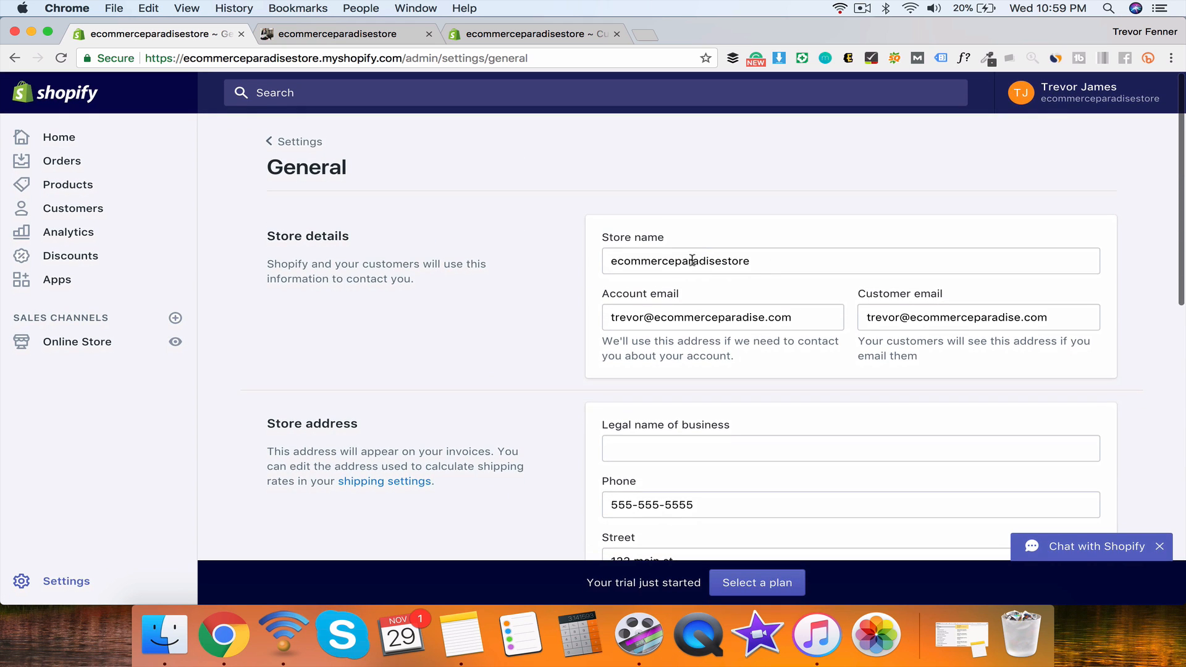
{"action": "scroll", "coordinate": [919, 307], "scroll_direction": "down", "scroll_amount": 10}
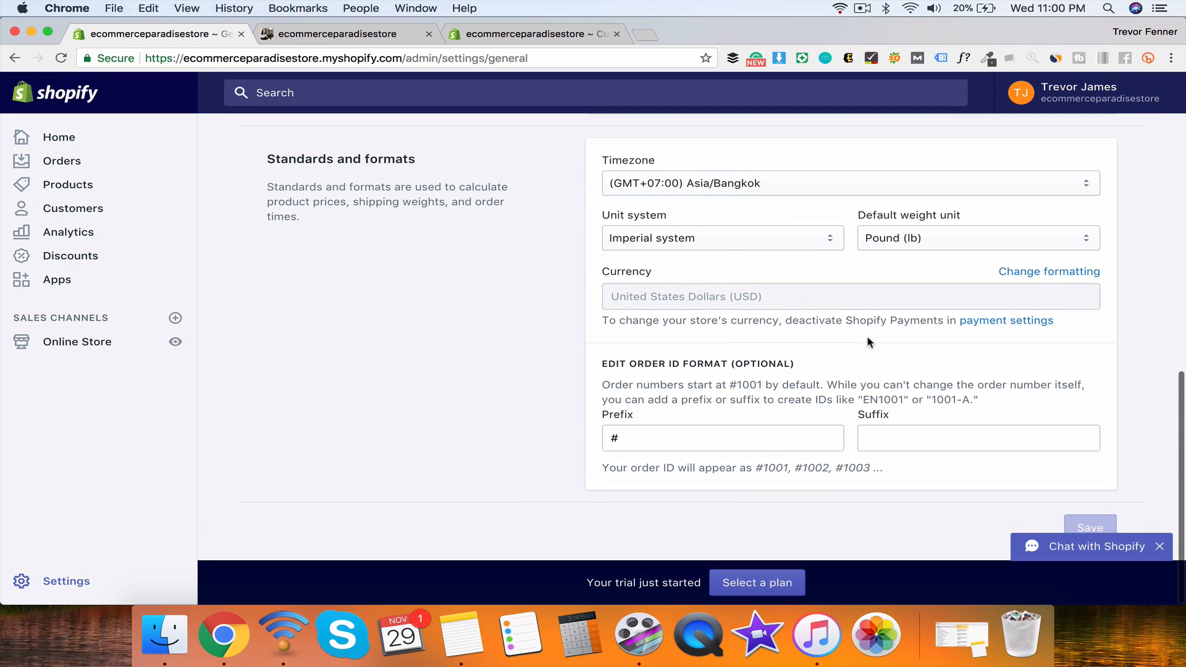
{"action": "left_click", "coordinate": [704, 182]}
{"action": "left_click", "coordinate": [538, 207]}
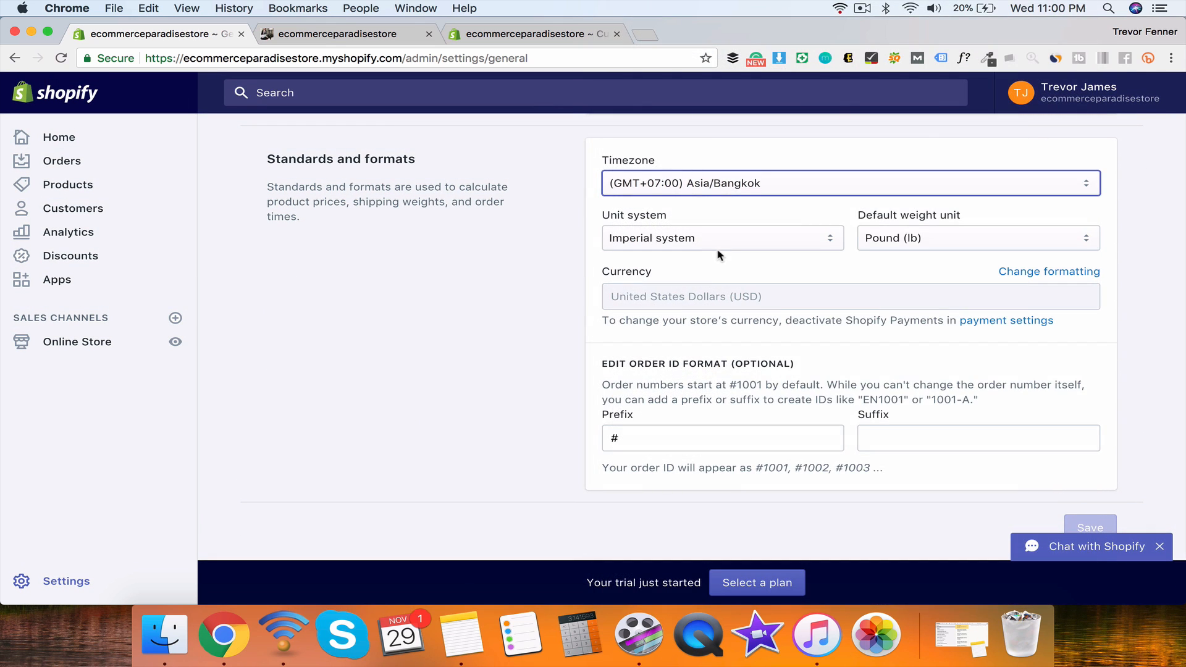
{"action": "left_click", "coordinate": [718, 247]}
{"action": "left_click", "coordinate": [809, 317]}
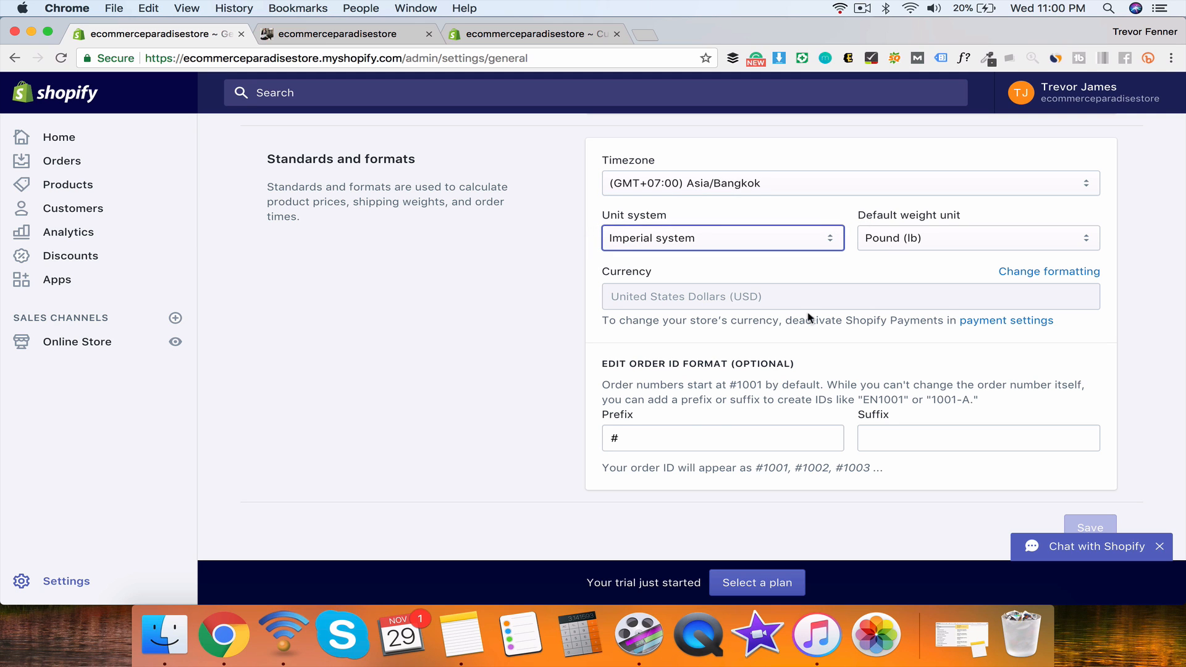
{"action": "left_click", "coordinate": [703, 431]}
{"action": "left_click", "coordinate": [927, 439]}
{"action": "scroll", "coordinate": [927, 439], "scroll_direction": "up", "scroll_amount": 3}
{"action": "scroll", "coordinate": [926, 439], "scroll_direction": "down", "scroll_amount": 3}
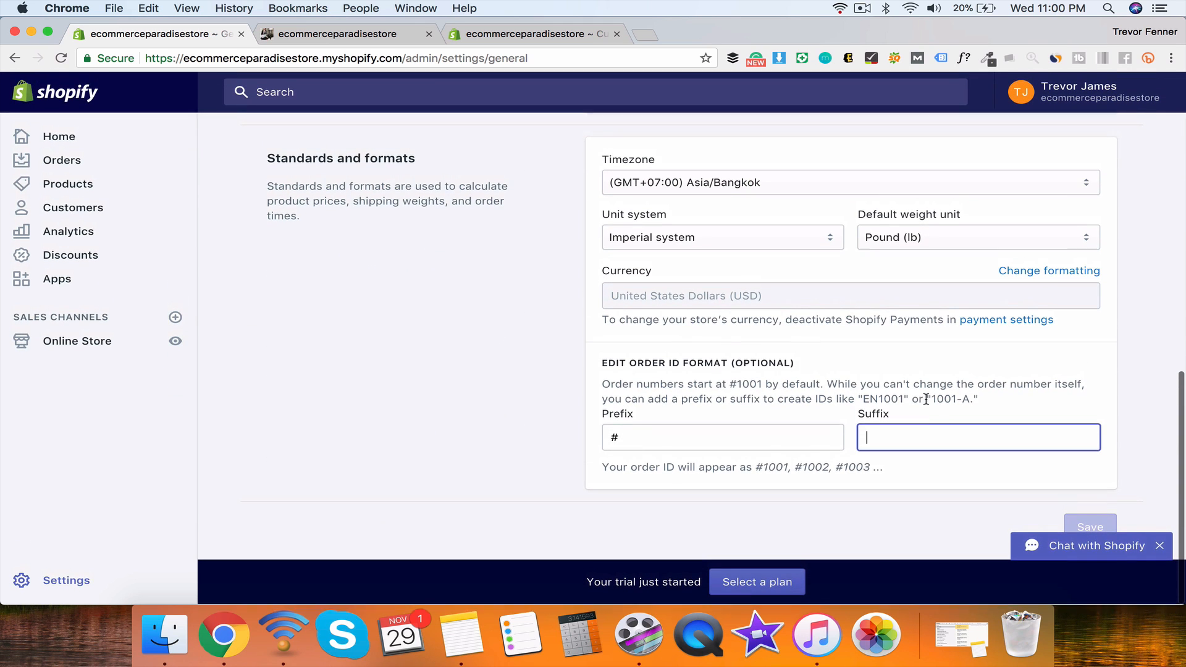
{"action": "left_click", "coordinate": [734, 433]}
{"action": "left_click", "coordinate": [887, 435]}
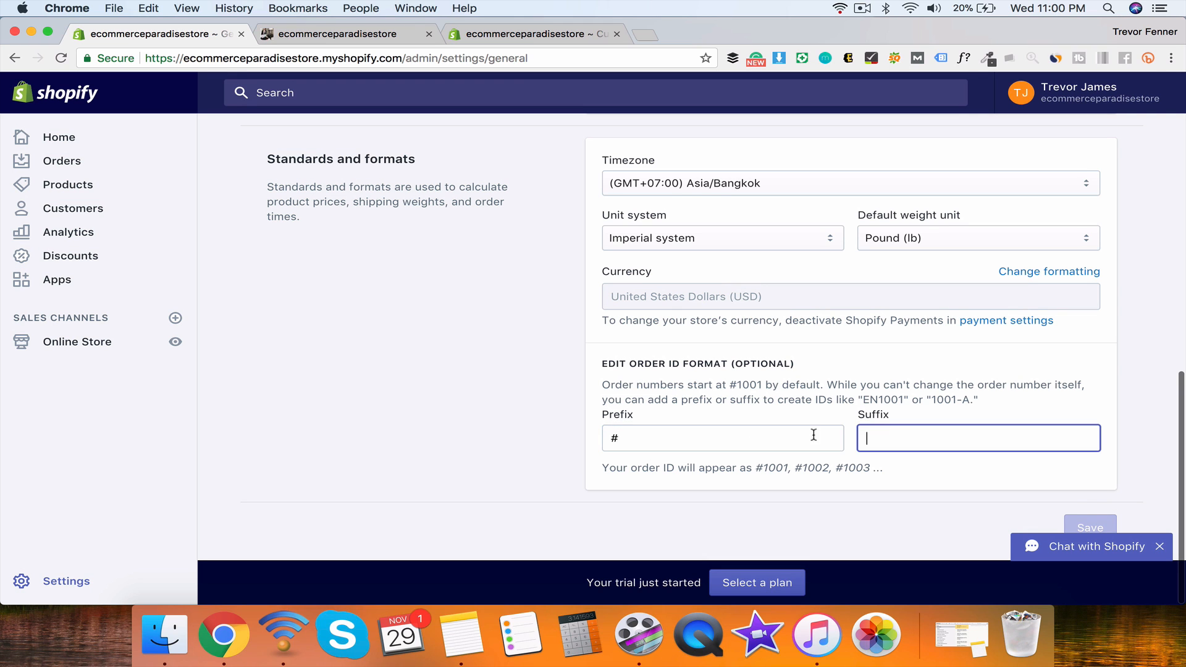
{"action": "left_click", "coordinate": [813, 435]}
{"action": "scroll", "coordinate": [772, 370], "scroll_direction": "up", "scroll_amount": 10}
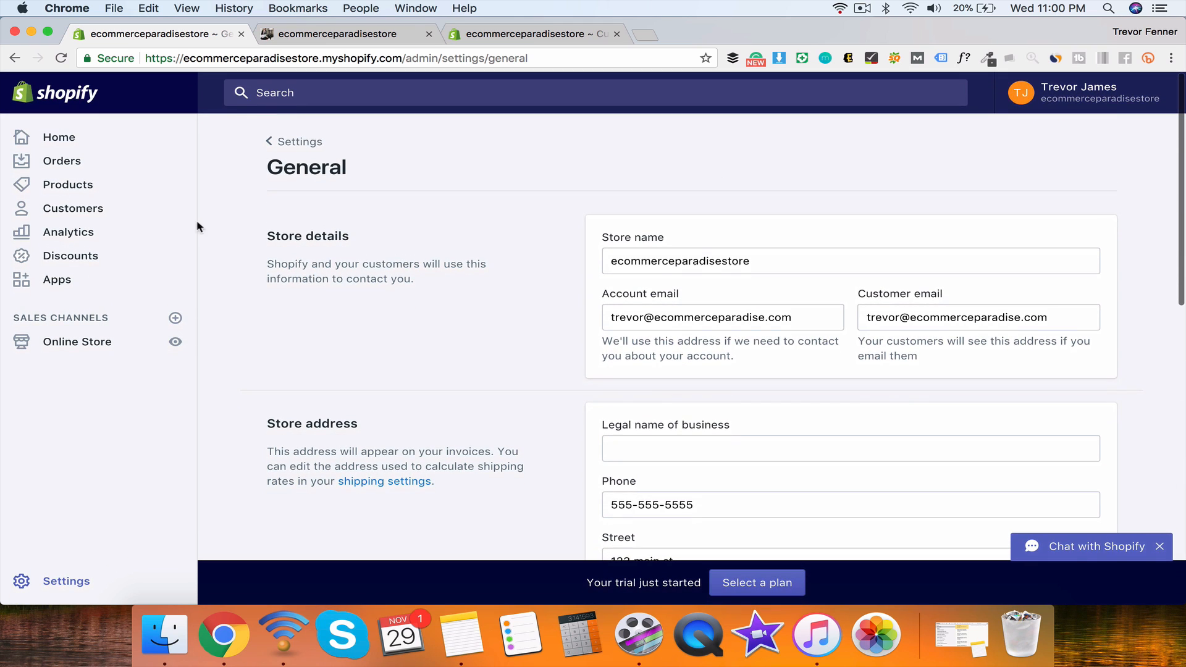
Step: Go to Settings > Payments and read through the PayPal and Amazon Pay provider sections
{"action": "left_click", "coordinate": [56, 580]}
{"action": "left_click", "coordinate": [379, 300]}
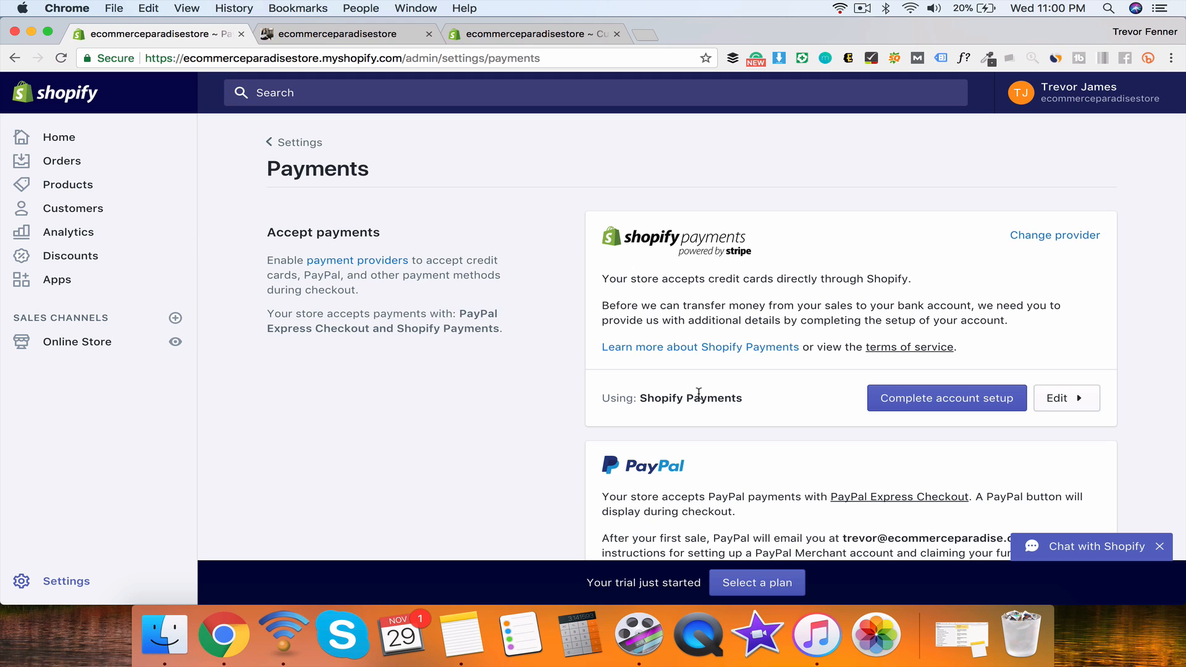
{"action": "scroll", "coordinate": [699, 393], "scroll_direction": "down", "scroll_amount": 5}
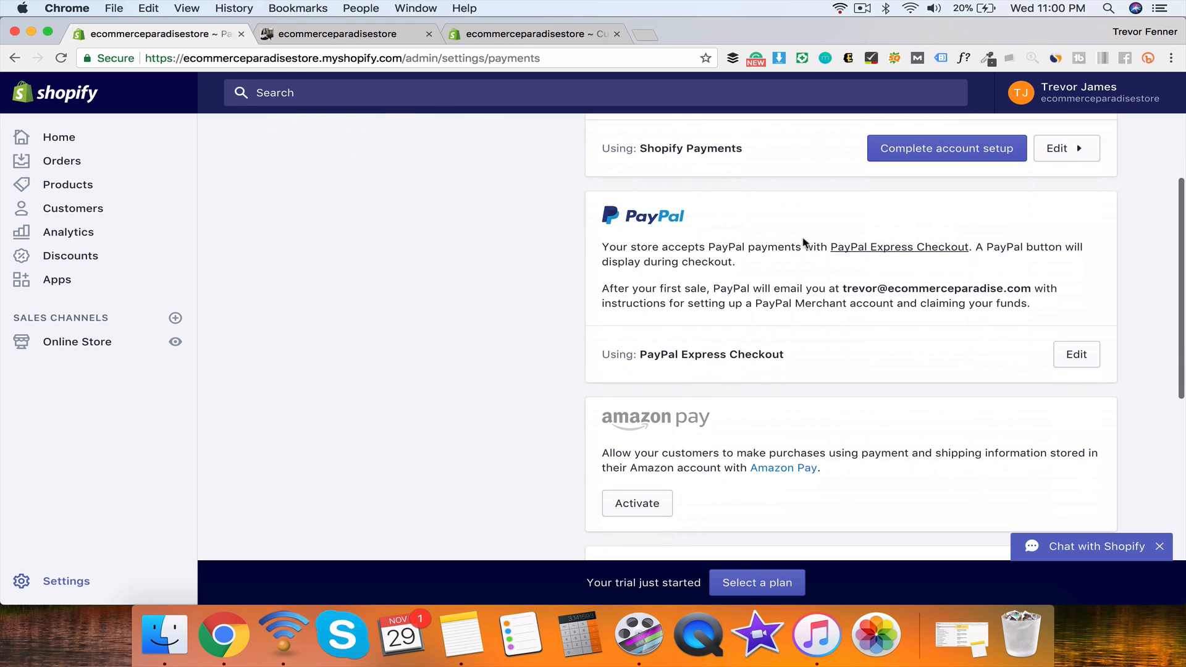
{"action": "triple_click", "coordinate": [886, 288]}
{"action": "left_click", "coordinate": [844, 297]}
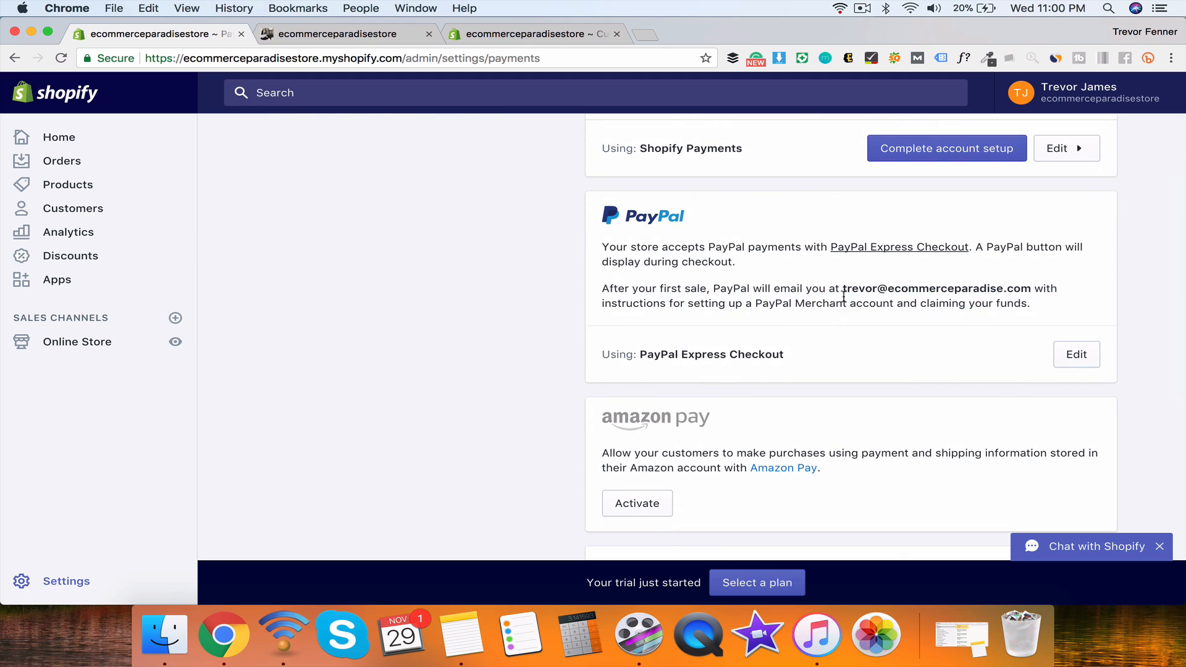
{"action": "scroll", "coordinate": [842, 294], "scroll_direction": "down", "scroll_amount": 5}
{"action": "scroll", "coordinate": [707, 180], "scroll_direction": "up", "scroll_amount": 2}
{"action": "scroll", "coordinate": [709, 179], "scroll_direction": "down", "scroll_amount": 4}
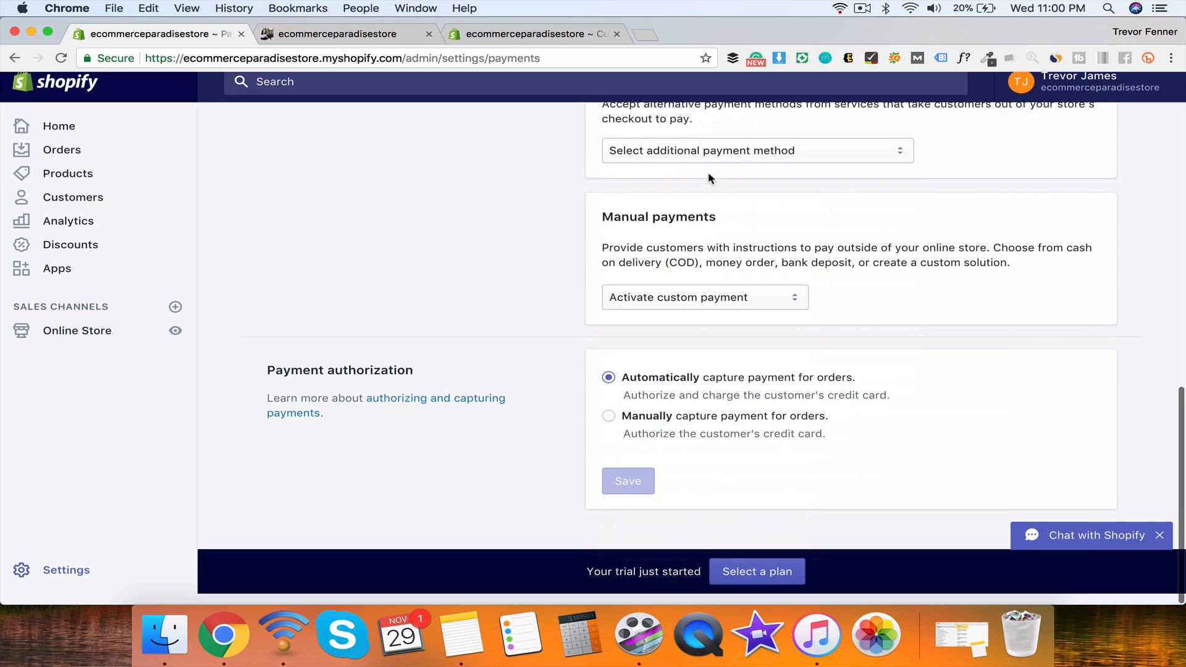
{"action": "scroll", "coordinate": [708, 178], "scroll_direction": "up", "scroll_amount": 4}
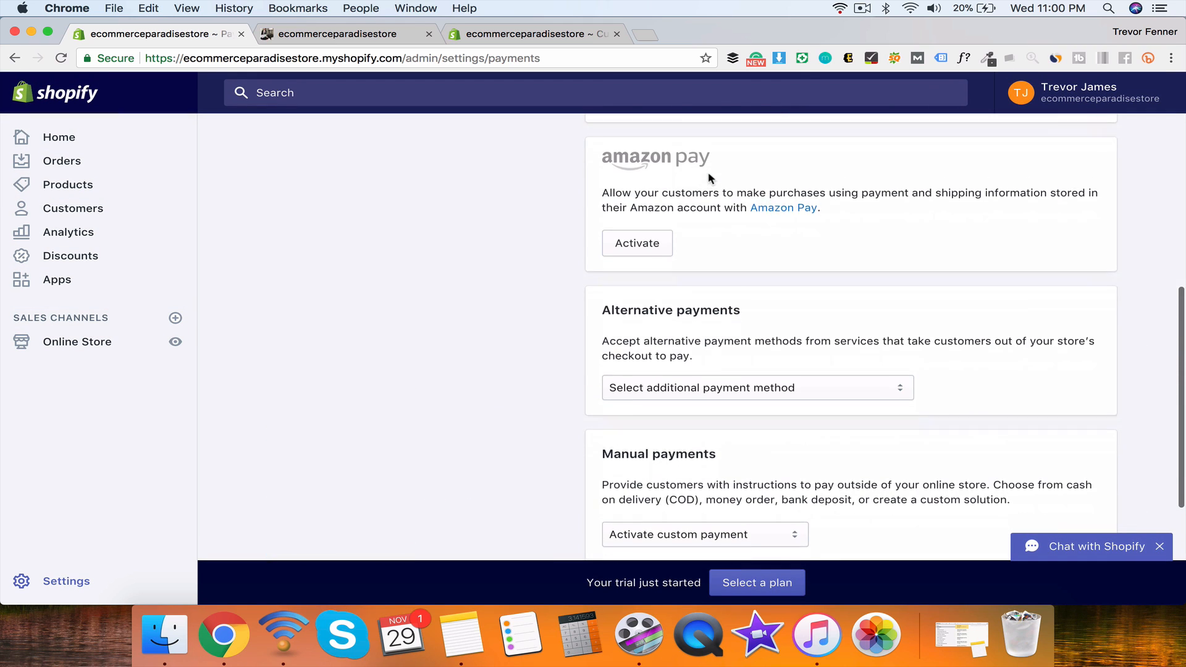
{"action": "scroll", "coordinate": [710, 178], "scroll_direction": "down", "scroll_amount": 1}
{"action": "scroll", "coordinate": [609, 172], "scroll_direction": "down", "scroll_amount": 1}
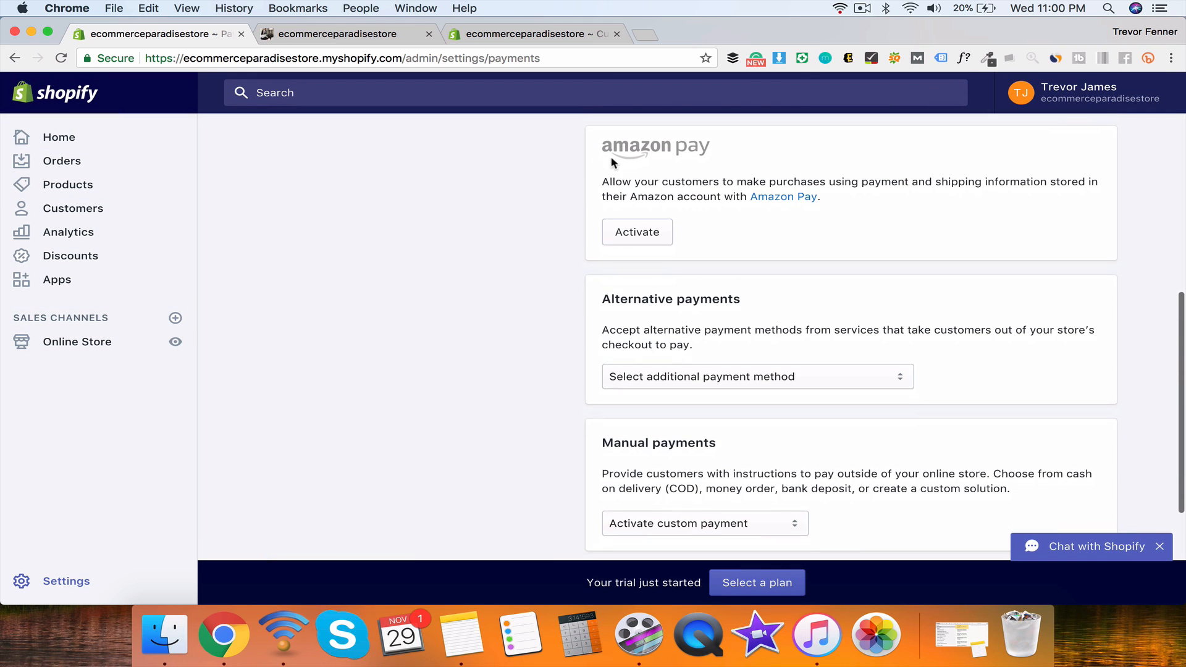
{"action": "triple_click", "coordinate": [605, 180]}
{"action": "left_click", "coordinate": [669, 190]}
{"action": "scroll", "coordinate": [669, 245], "scroll_direction": "down", "scroll_amount": 3}
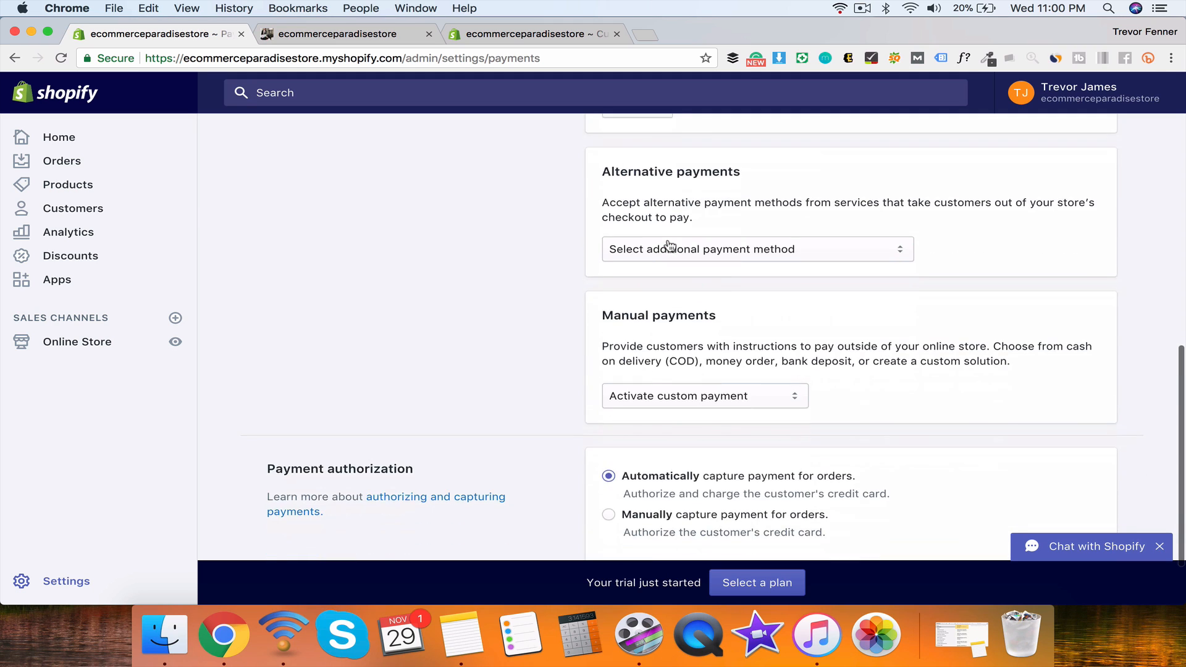
Step: Try Affirm as an alternative payment method, then reset alternative payments to none
{"action": "left_click", "coordinate": [668, 241]}
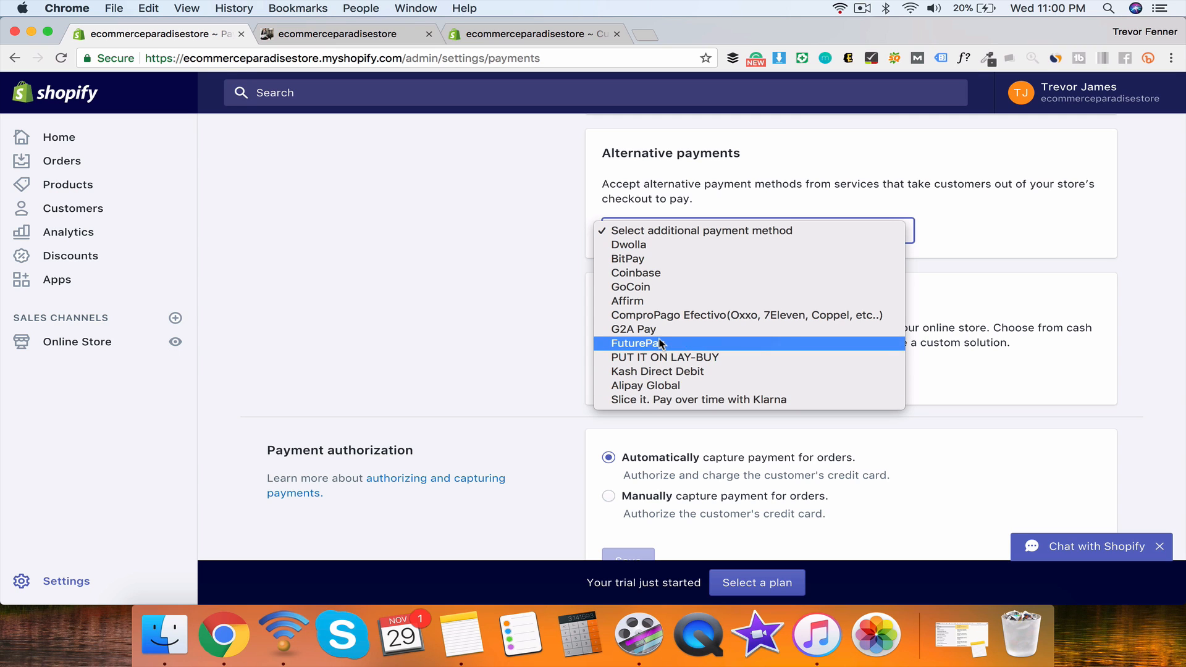
{"action": "left_click", "coordinate": [620, 302]}
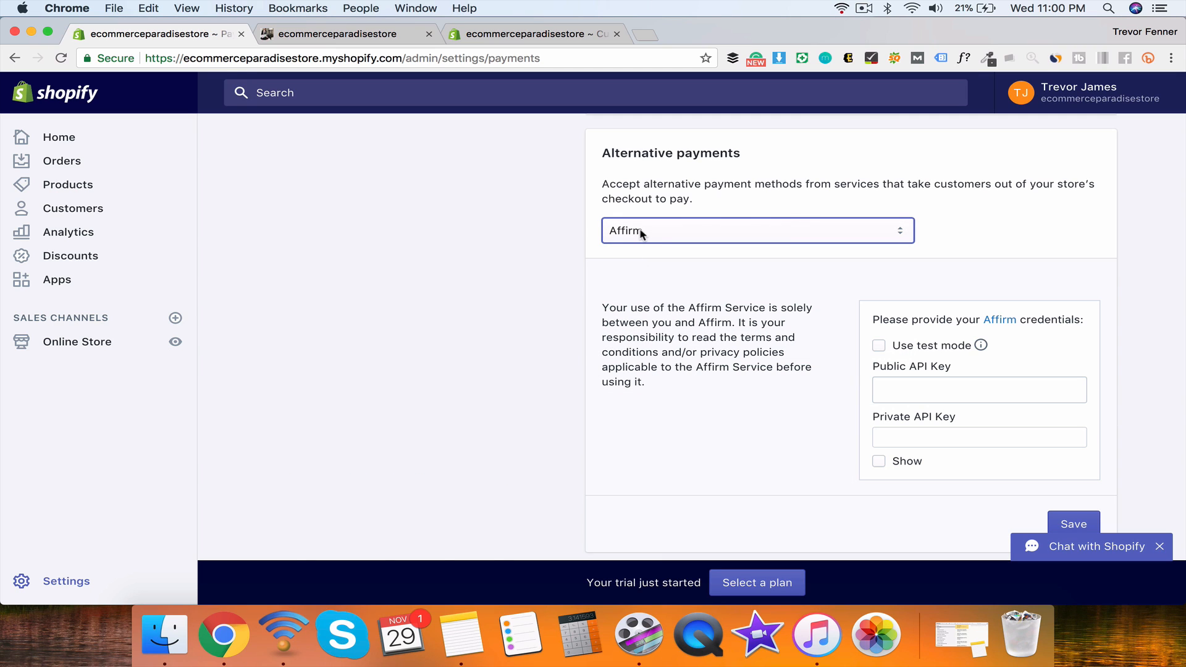
{"action": "left_click", "coordinate": [642, 233]}
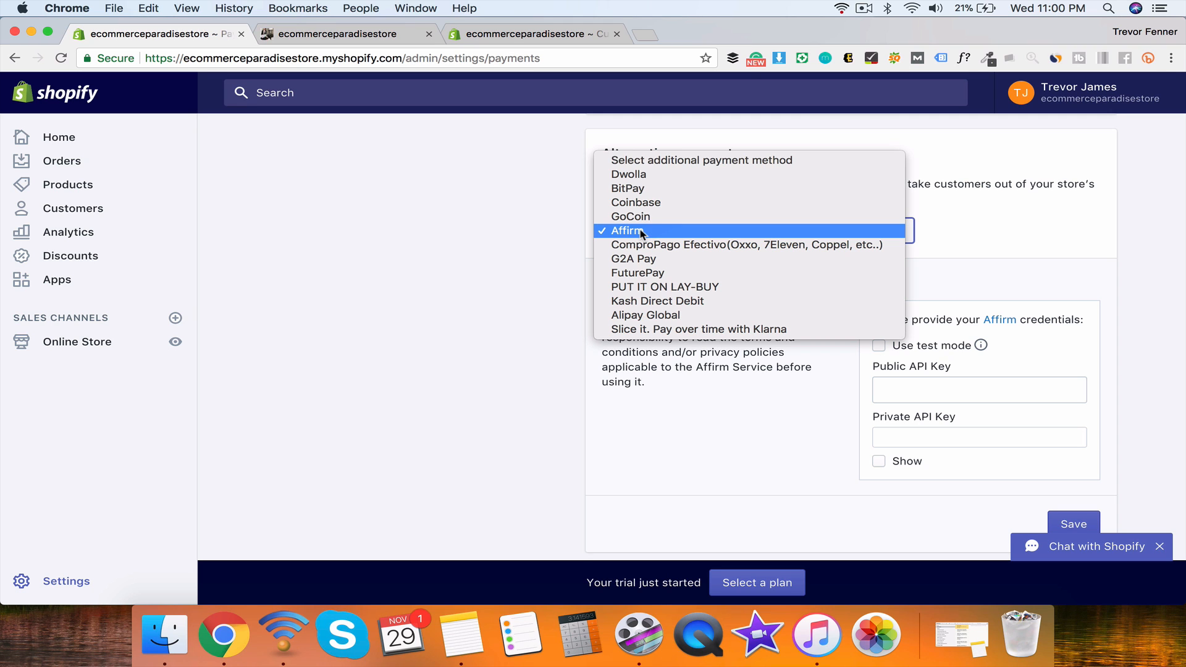
{"action": "left_click", "coordinate": [643, 159]}
{"action": "scroll", "coordinate": [544, 285], "scroll_direction": "down", "scroll_amount": 2}
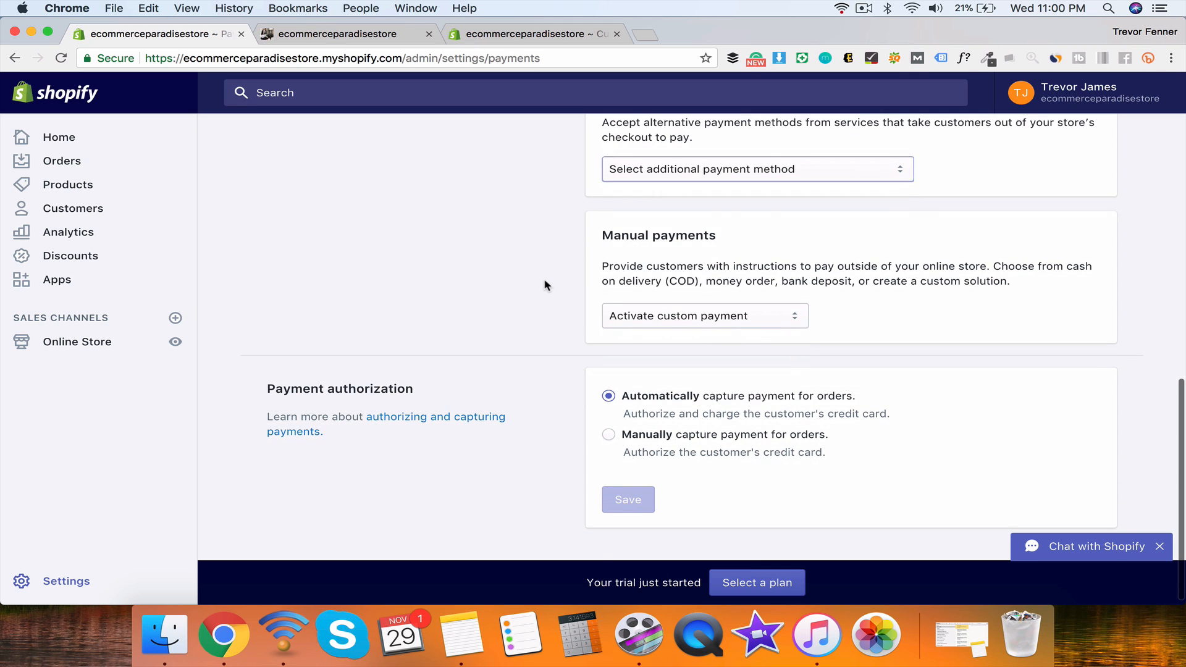
{"action": "left_click", "coordinate": [707, 180]}
{"action": "left_click", "coordinate": [524, 234]}
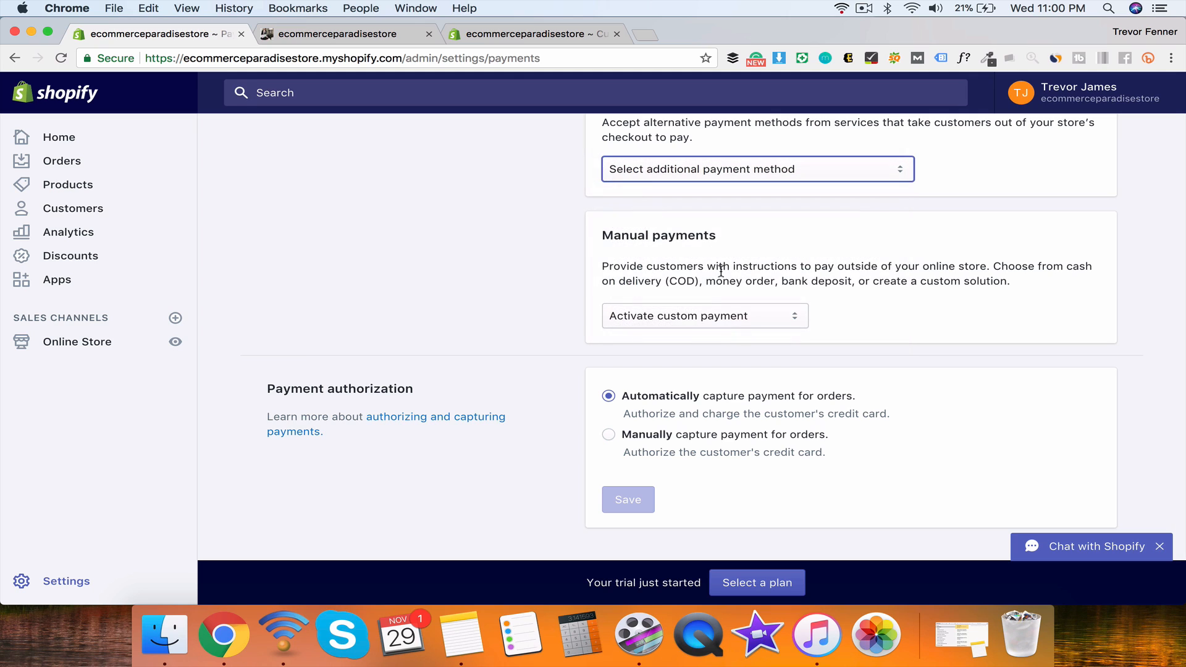
Step: Try Bank Deposit, Cash on Delivery and Money Order as manual payments, then reset to none
{"action": "left_click", "coordinate": [660, 318]}
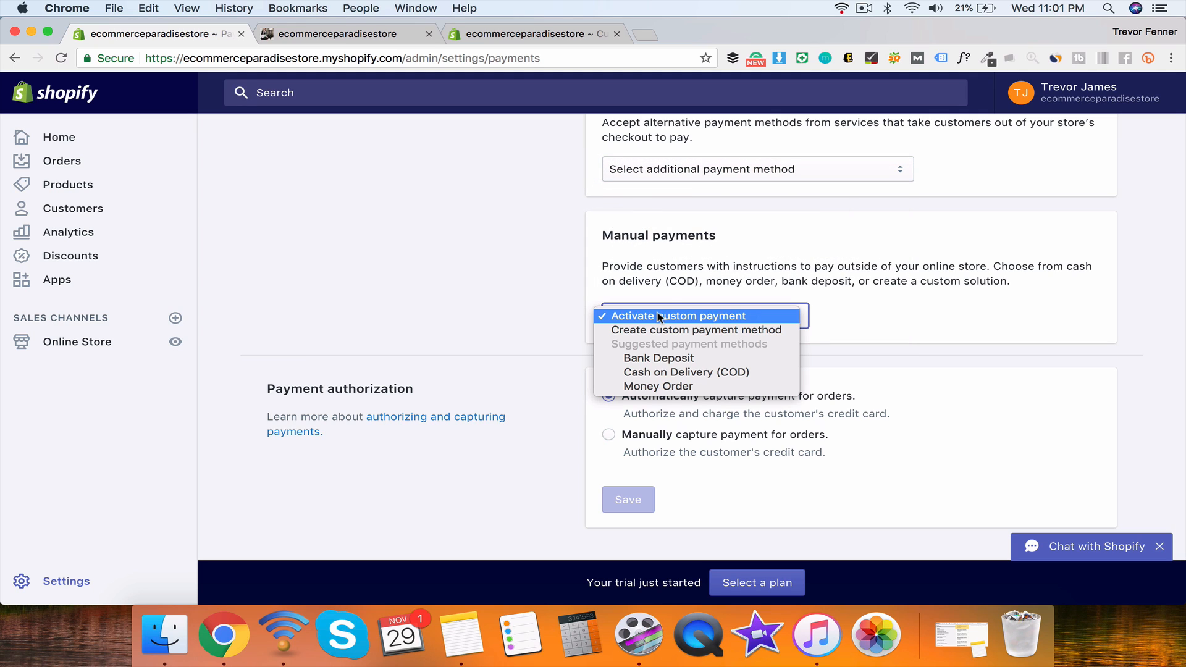
{"action": "left_click", "coordinate": [675, 270]}
{"action": "left_click_drag", "start_coordinate": [601, 235], "coordinate": [604, 293]}
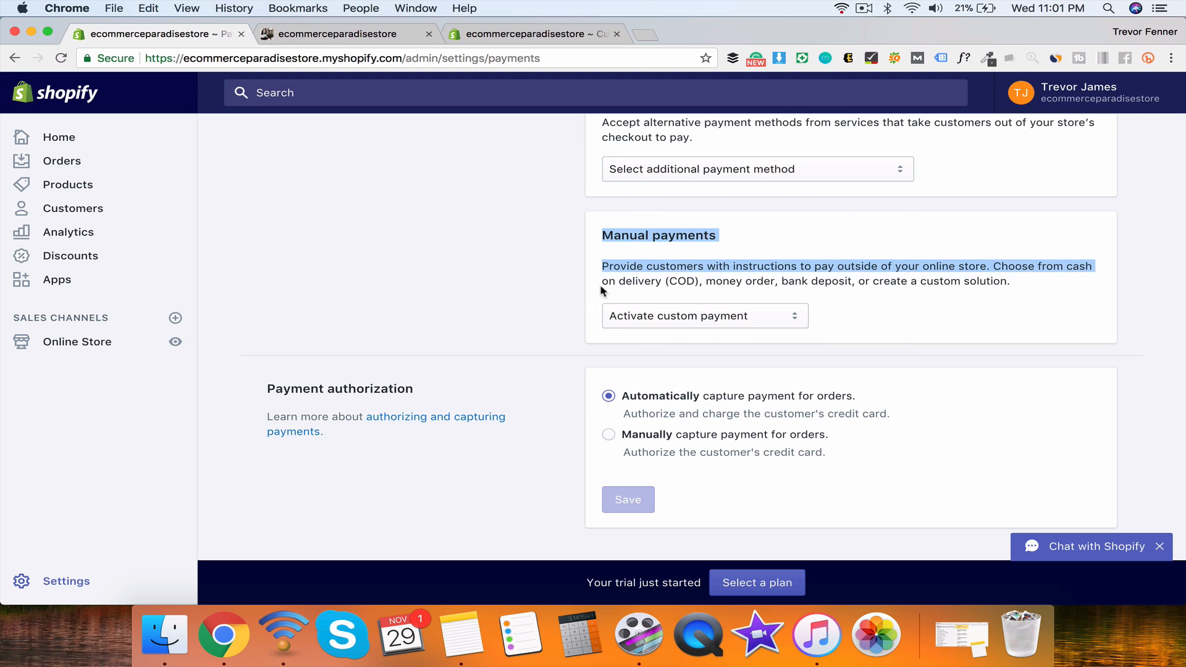
{"action": "left_click", "coordinate": [641, 256]}
{"action": "left_click", "coordinate": [658, 314]}
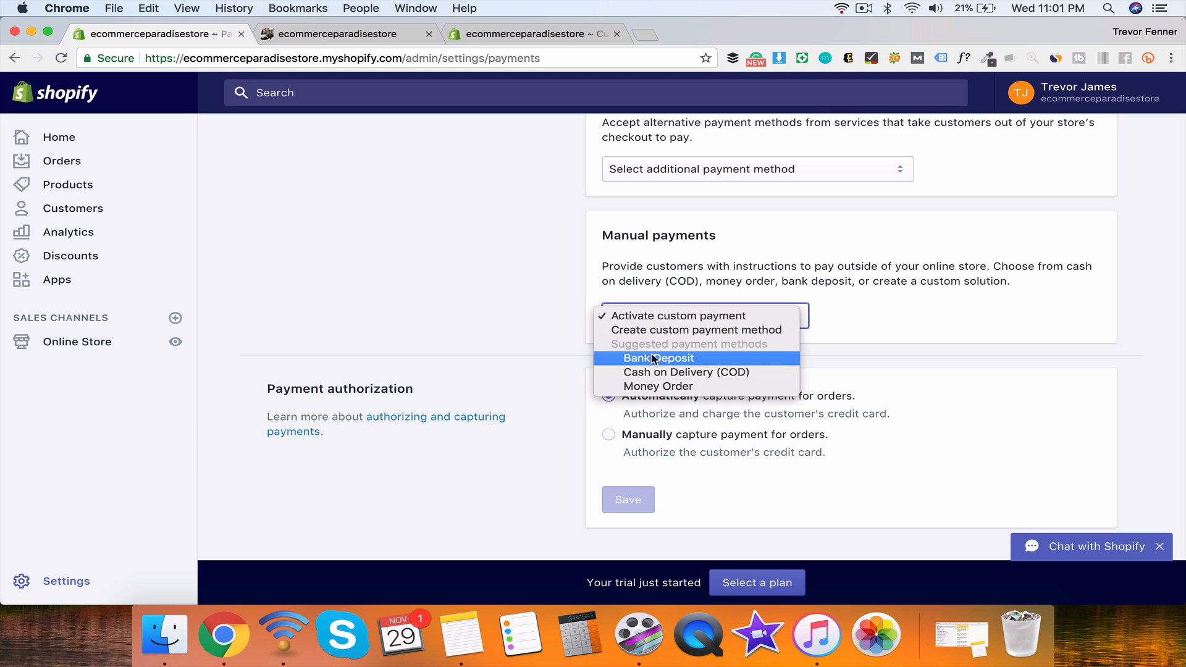
{"action": "left_click", "coordinate": [656, 358]}
{"action": "left_click", "coordinate": [645, 316]}
{"action": "left_click", "coordinate": [654, 329]}
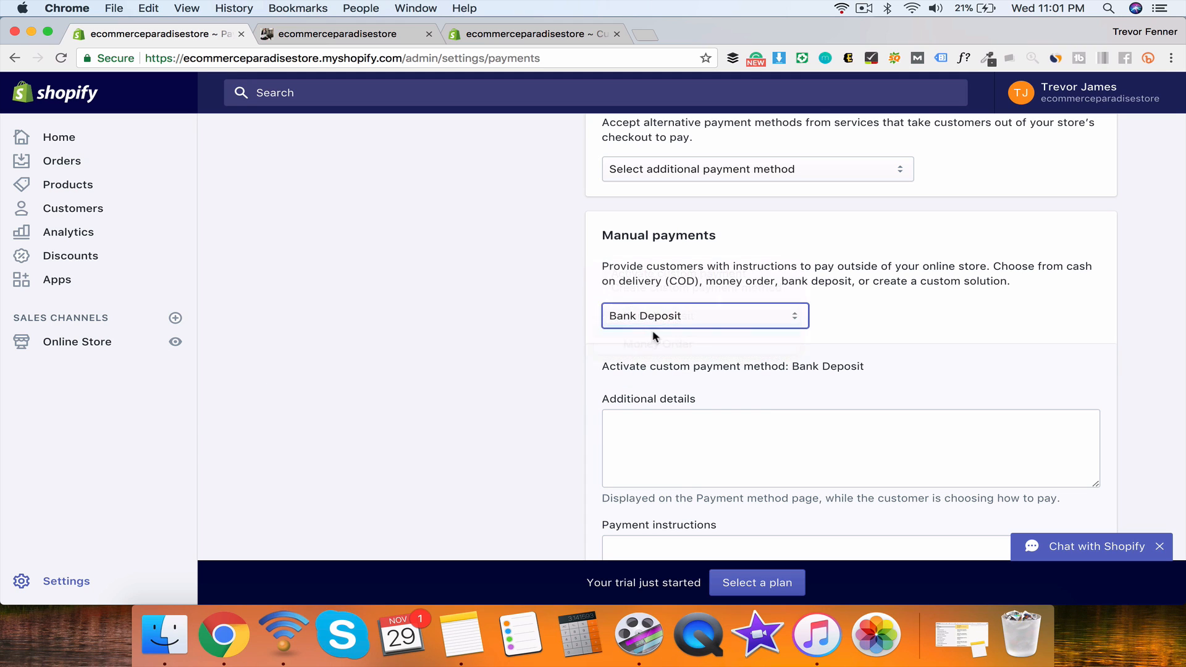
{"action": "left_click", "coordinate": [655, 320]}
{"action": "left_click", "coordinate": [669, 333]}
{"action": "left_click", "coordinate": [658, 317]}
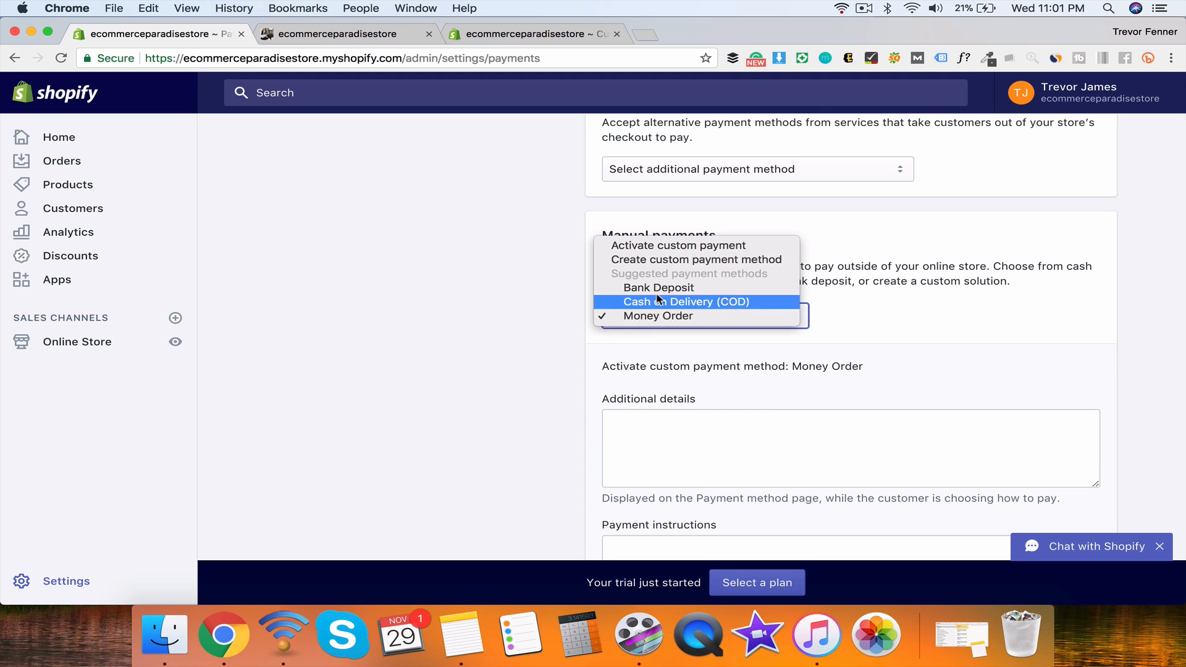
{"action": "left_click", "coordinate": [627, 246]}
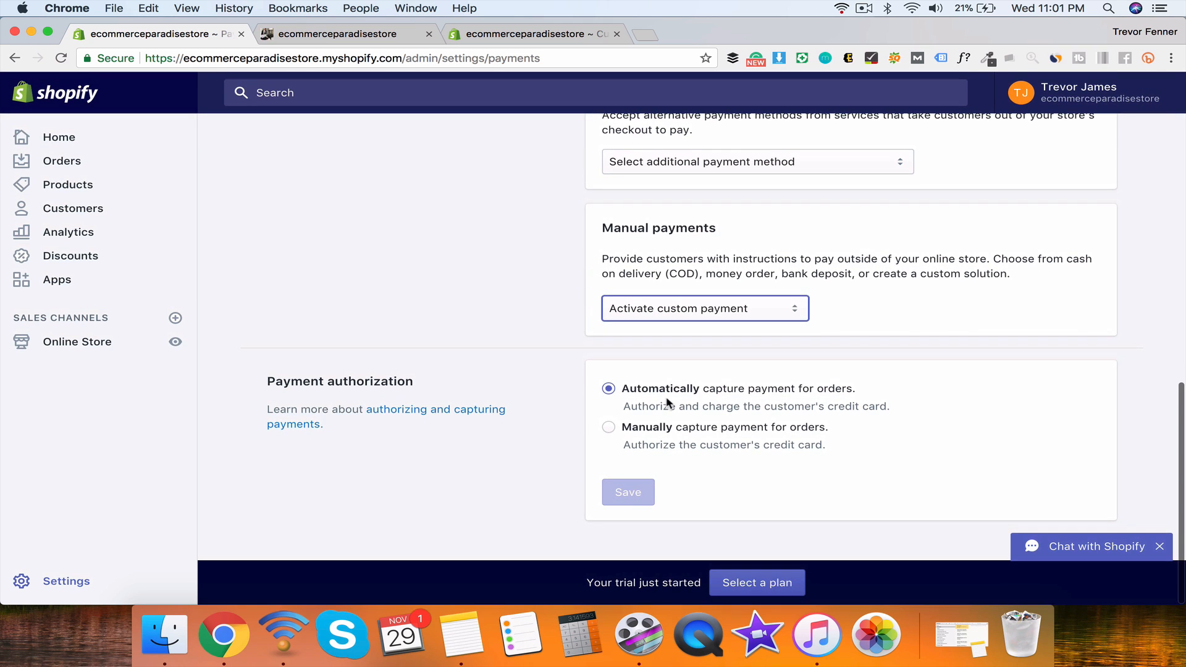
Step: Switch payment capture to manual and back, keeping automatic payment capture
{"action": "left_click", "coordinate": [636, 434]}
{"action": "left_click", "coordinate": [606, 389]}
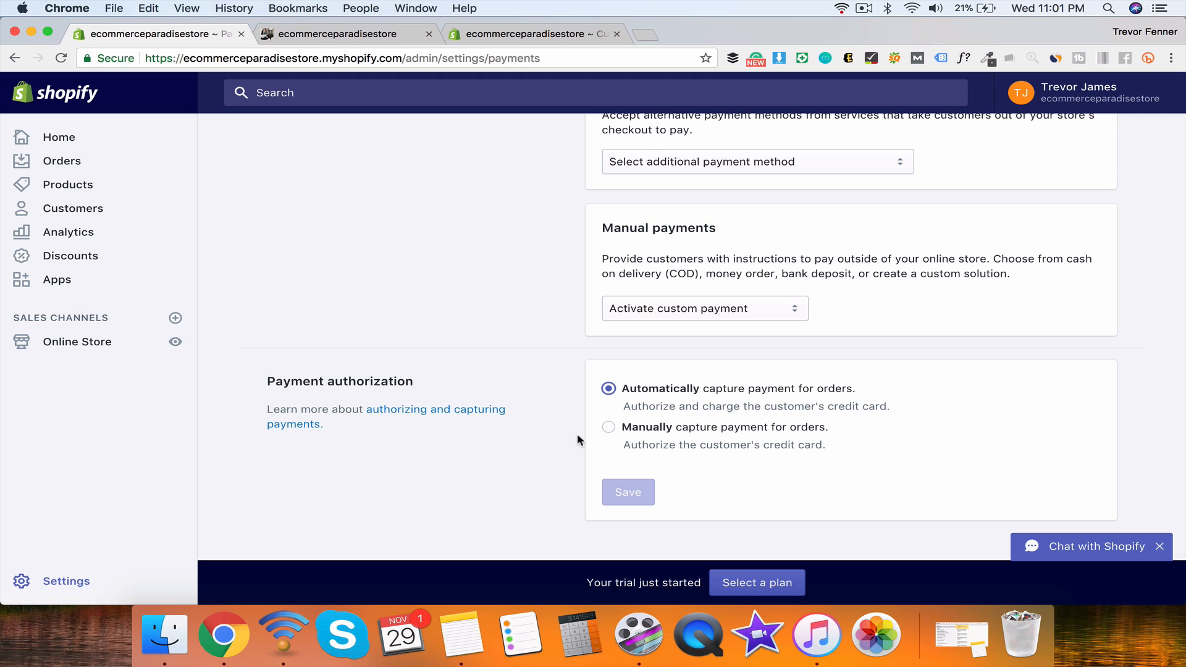
{"action": "left_click", "coordinate": [608, 427]}
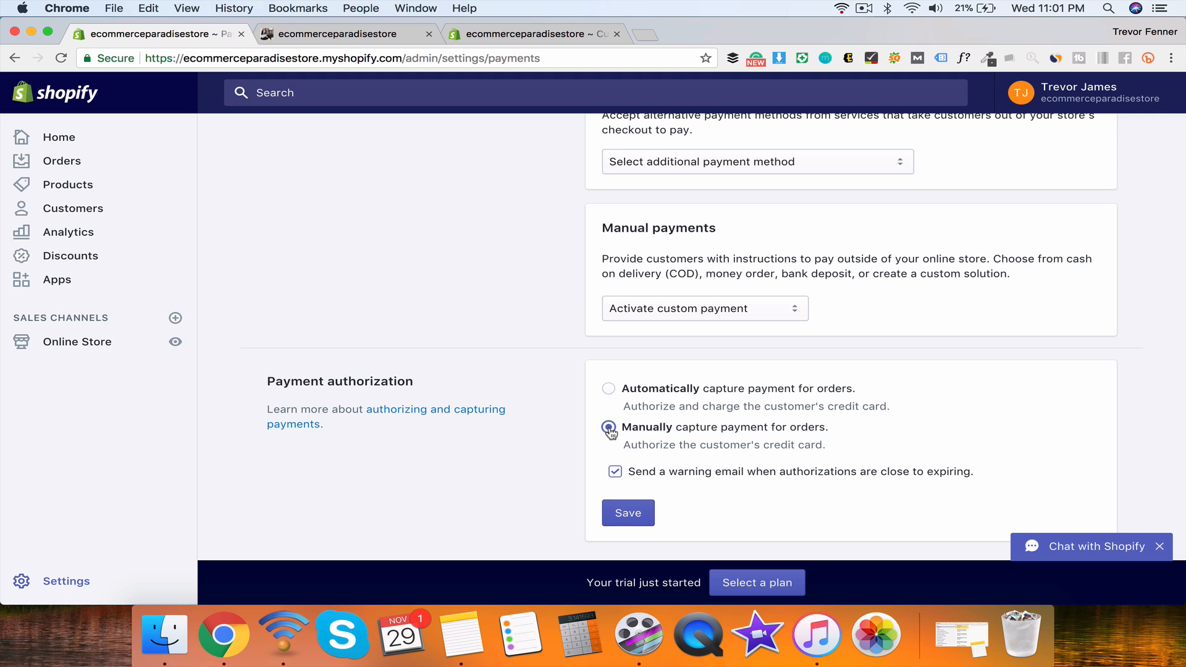
{"action": "left_click", "coordinate": [609, 389]}
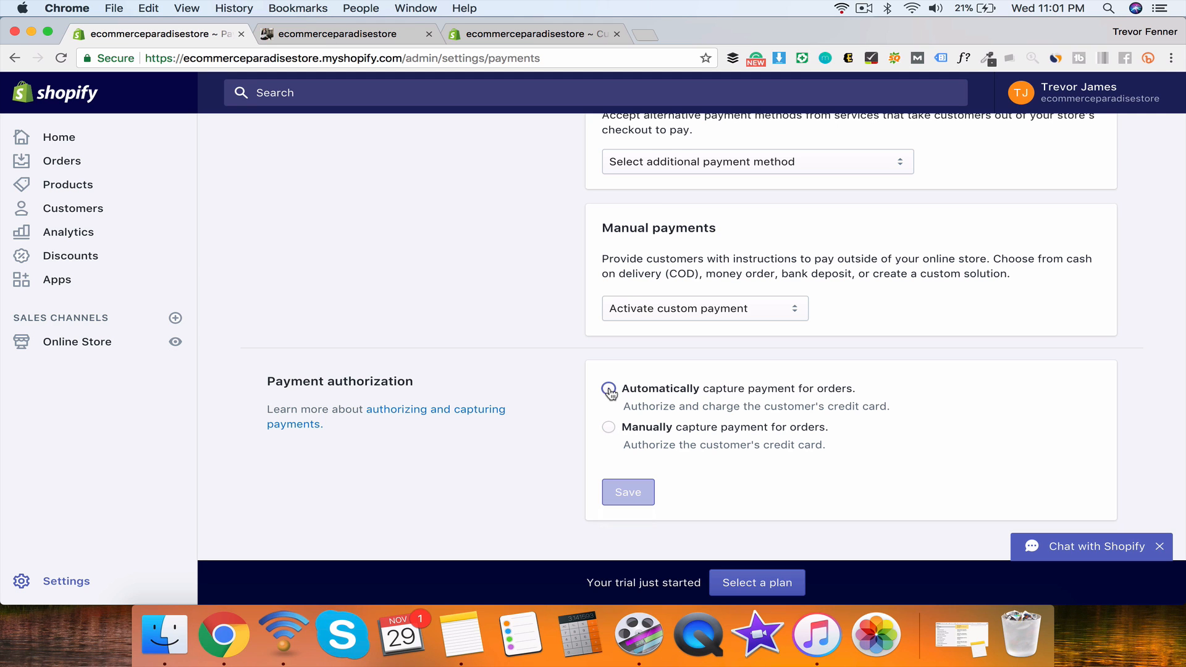
{"action": "left_click", "coordinate": [609, 427]}
{"action": "left_click", "coordinate": [609, 388]}
{"action": "scroll", "coordinate": [543, 366], "scroll_direction": "up", "scroll_amount": 15}
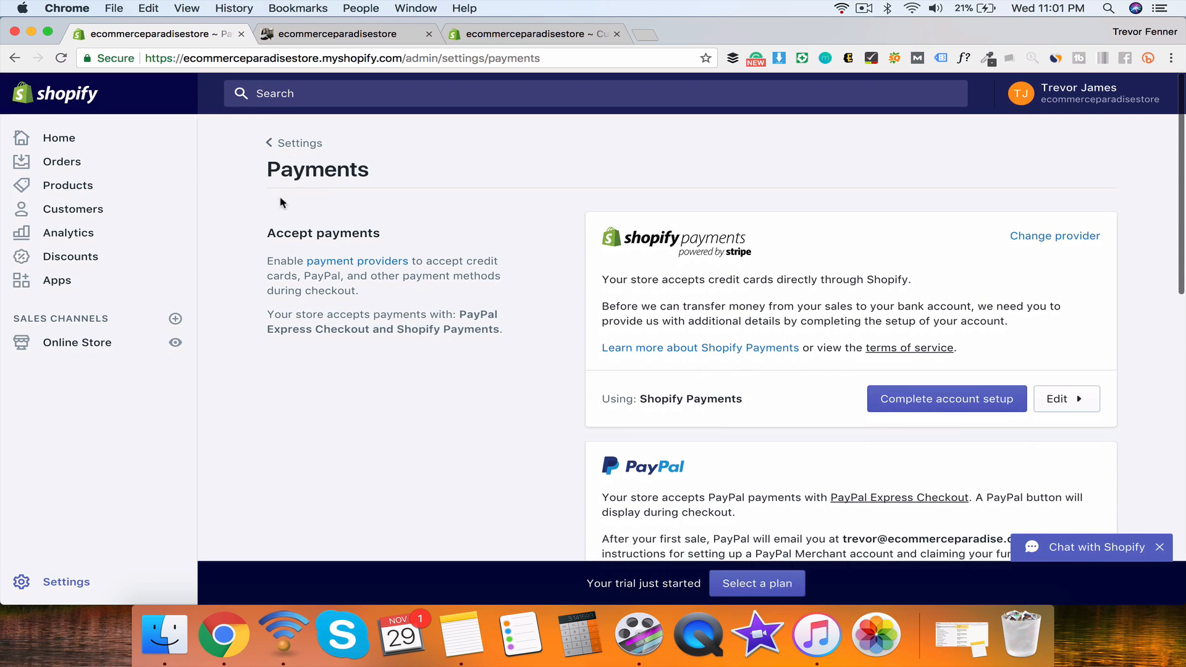
{"action": "left_click", "coordinate": [299, 143]}
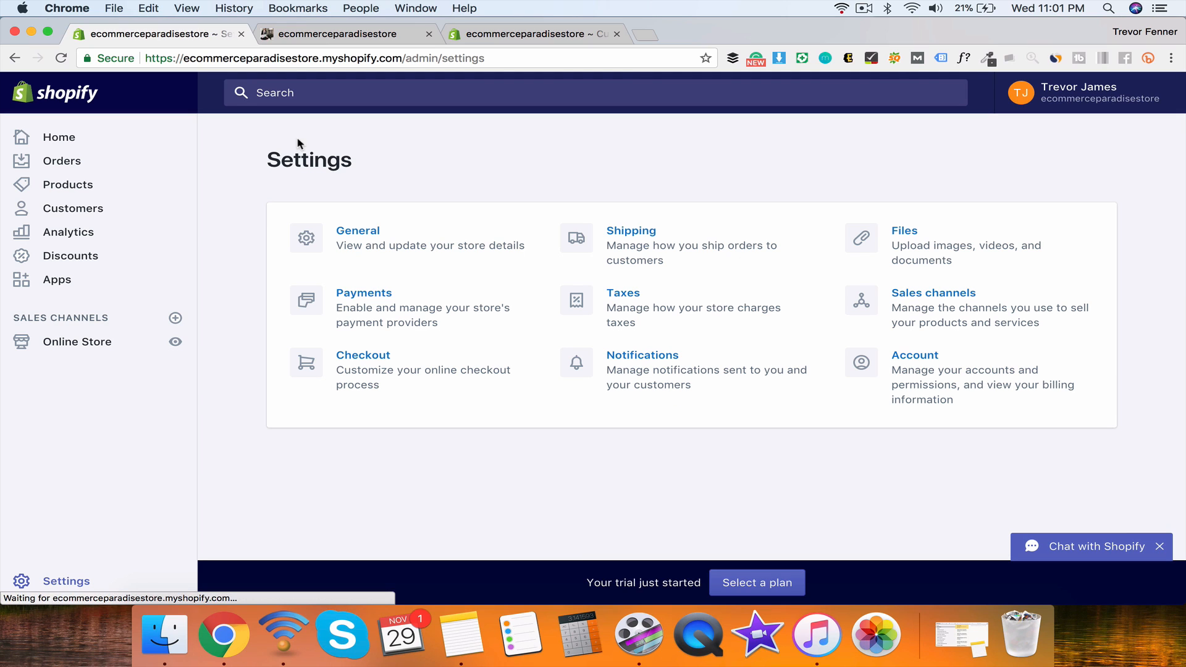
{"action": "left_click", "coordinate": [377, 367]}
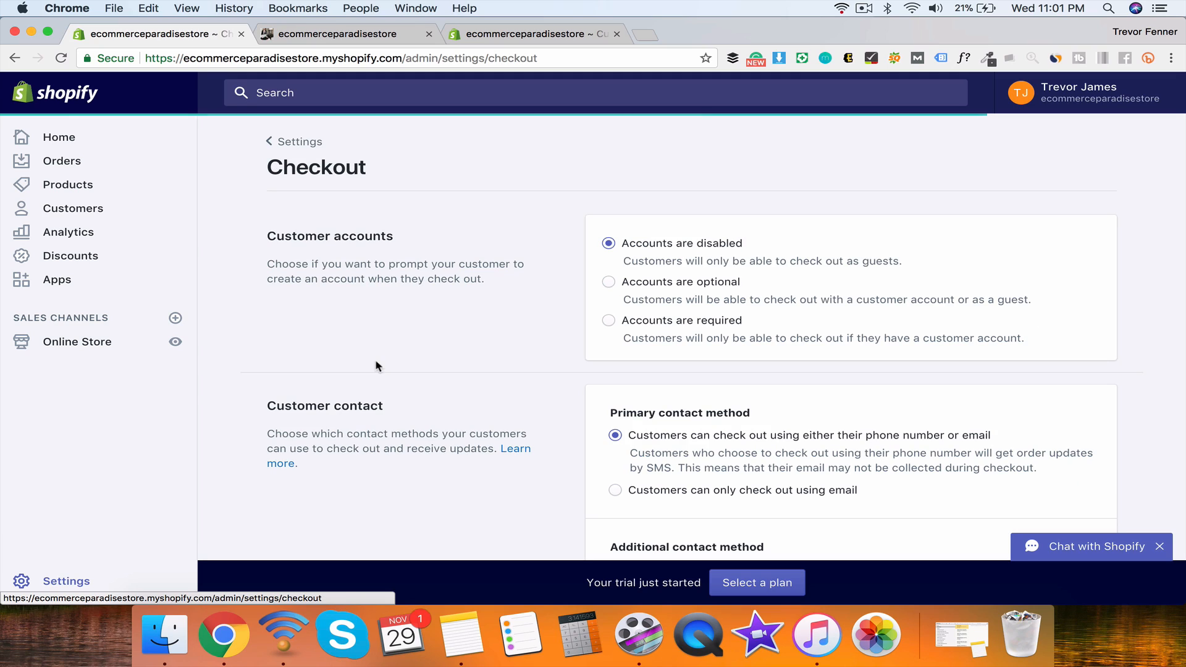
{"action": "scroll", "coordinate": [605, 413], "scroll_direction": "down", "scroll_amount": 10}
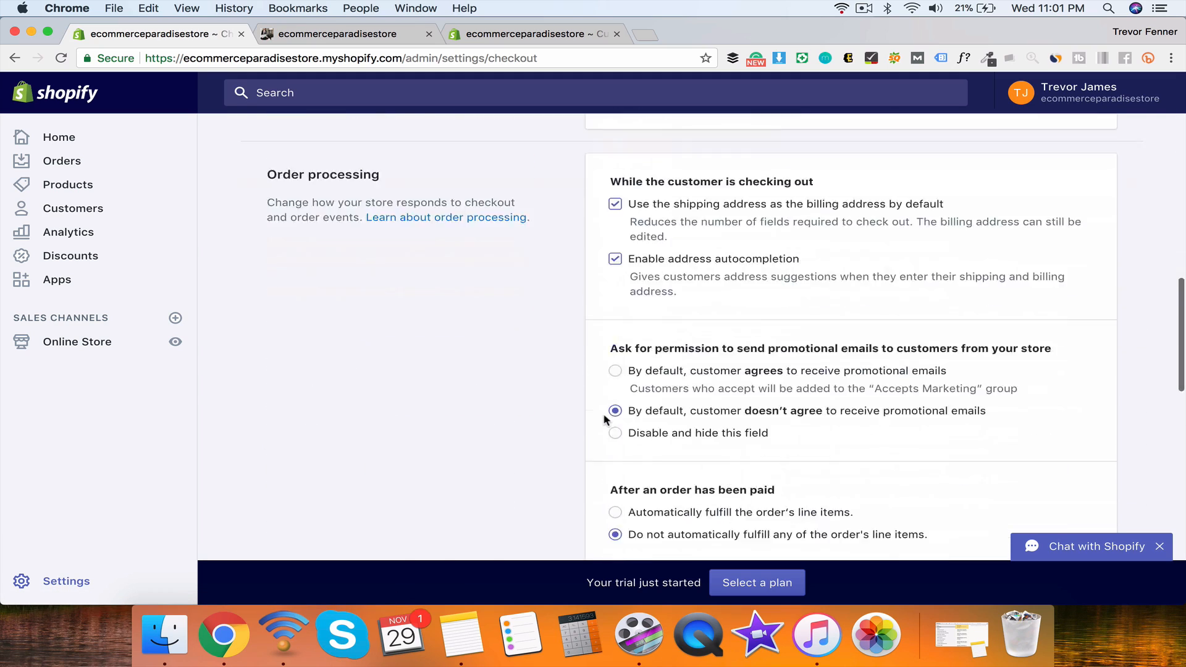
{"action": "scroll", "coordinate": [609, 410], "scroll_direction": "up", "scroll_amount": 12}
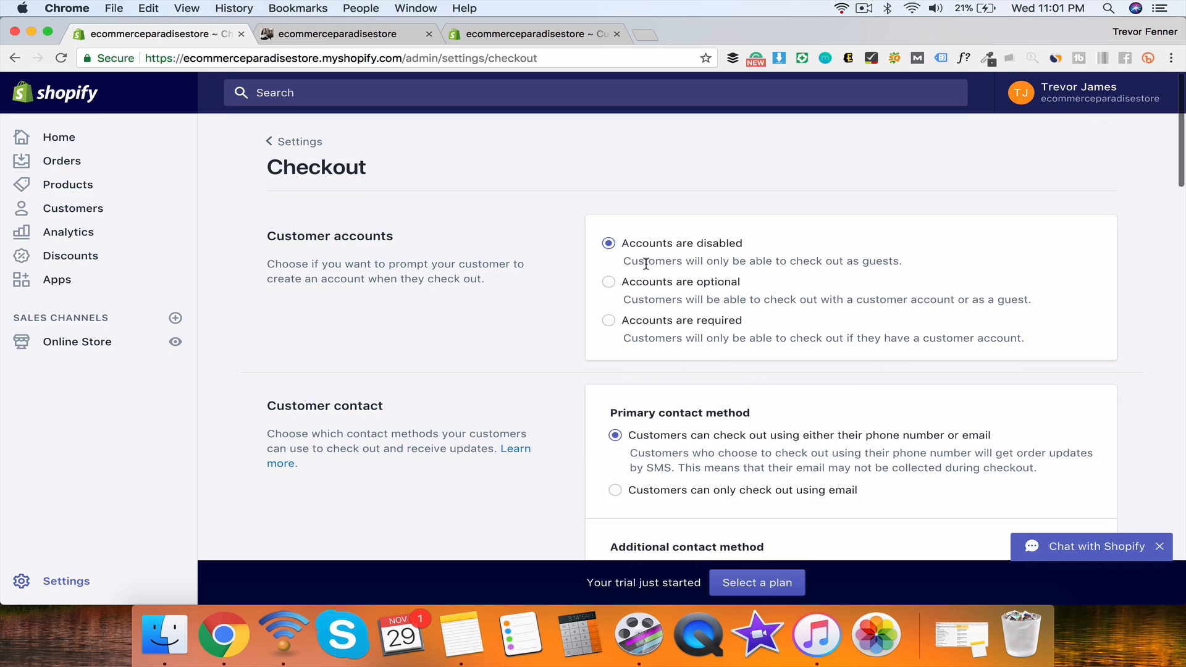
{"action": "left_click", "coordinate": [609, 282]}
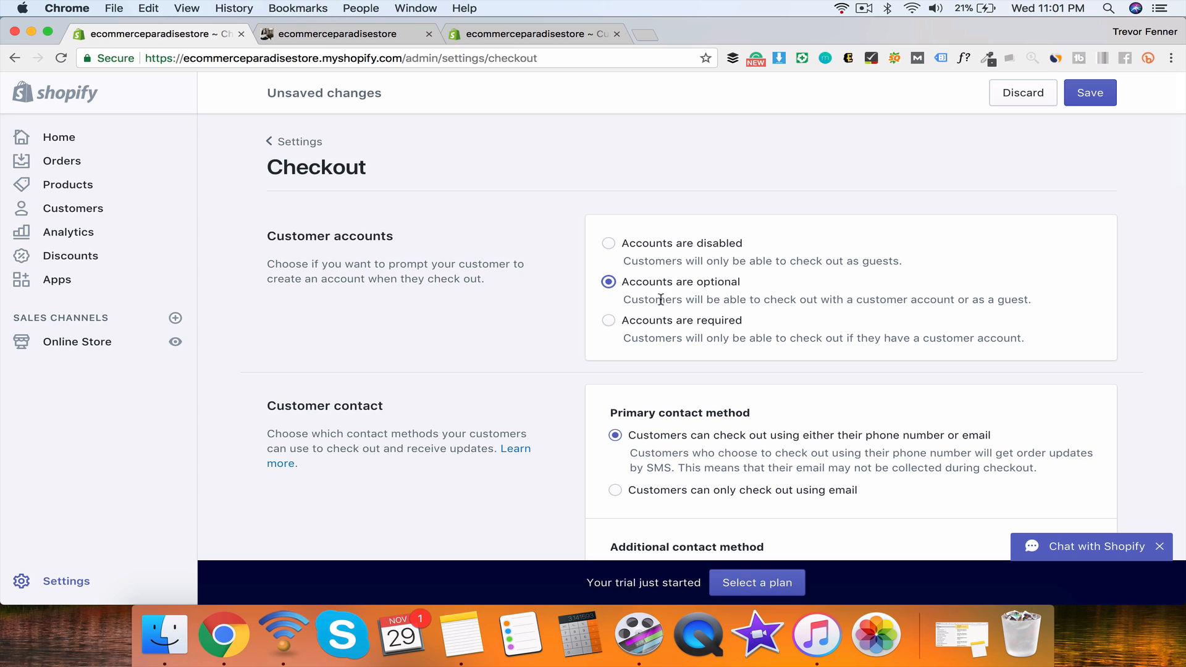
{"action": "left_click", "coordinate": [608, 322]}
{"action": "left_click", "coordinate": [609, 282]}
{"action": "left_click", "coordinate": [609, 243]}
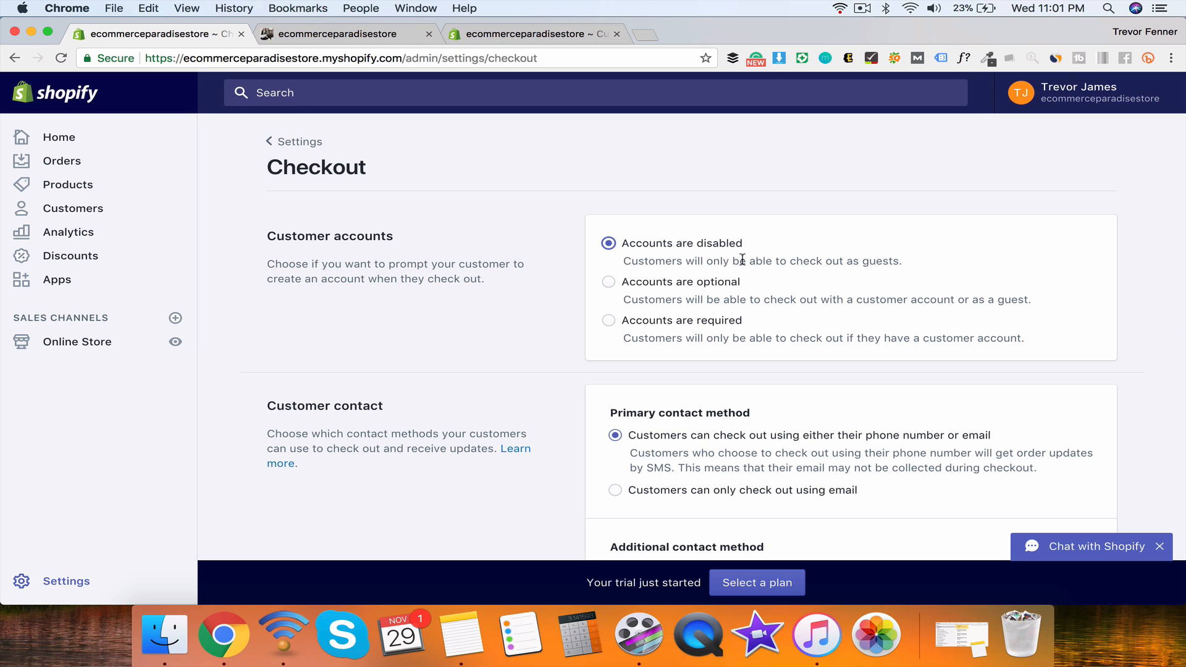
{"action": "left_click", "coordinate": [610, 283]}
{"action": "left_click", "coordinate": [609, 243]}
{"action": "scroll", "coordinate": [557, 312], "scroll_direction": "down", "scroll_amount": 3}
{"action": "scroll", "coordinate": [557, 308], "scroll_direction": "down", "scroll_amount": 5}
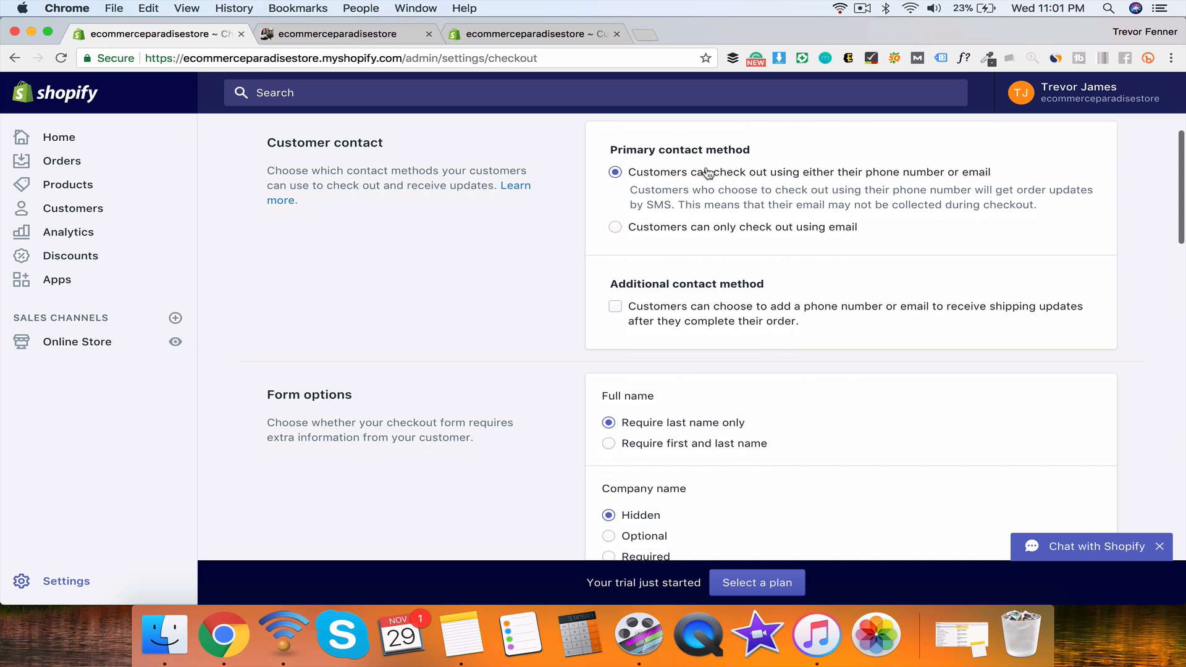
Step: Let customers check out using email only
{"action": "left_click", "coordinate": [642, 231]}
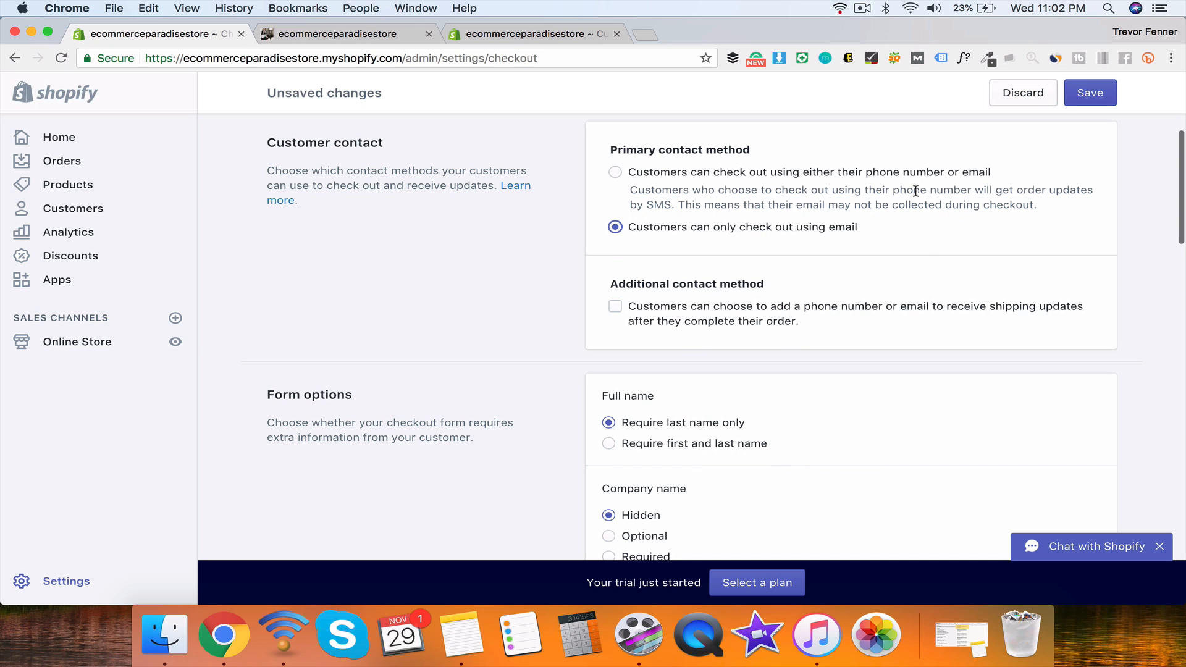
{"action": "scroll", "coordinate": [660, 207], "scroll_direction": "down", "scroll_amount": 5}
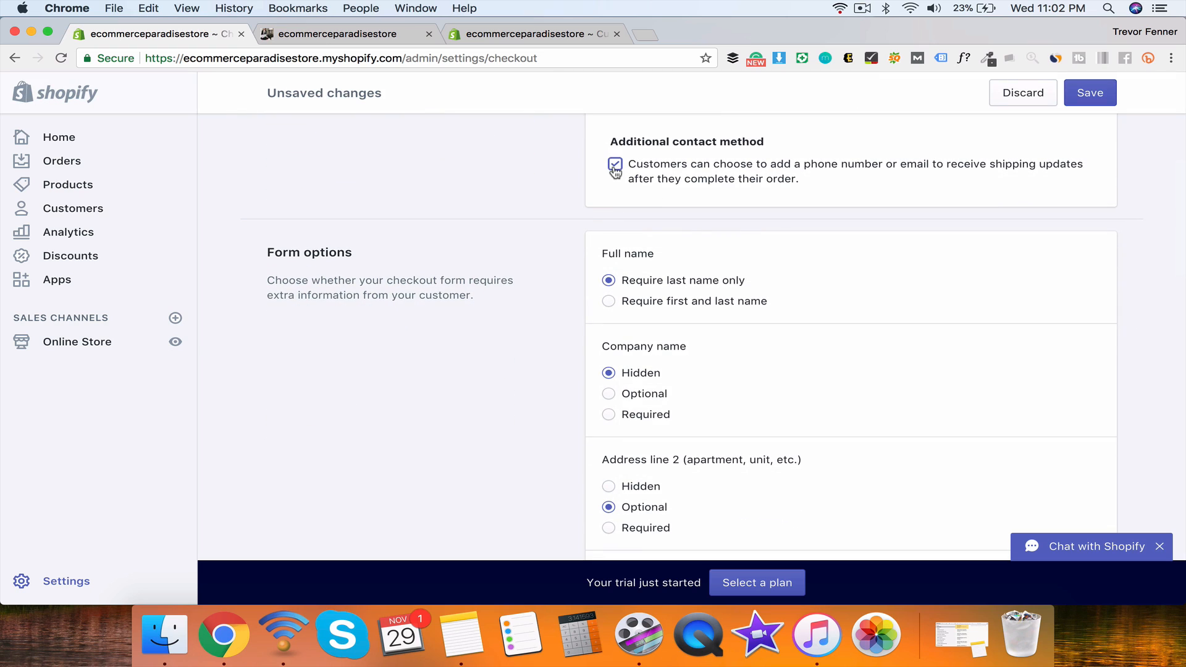
{"action": "scroll", "coordinate": [615, 170], "scroll_direction": "up", "scroll_amount": 4}
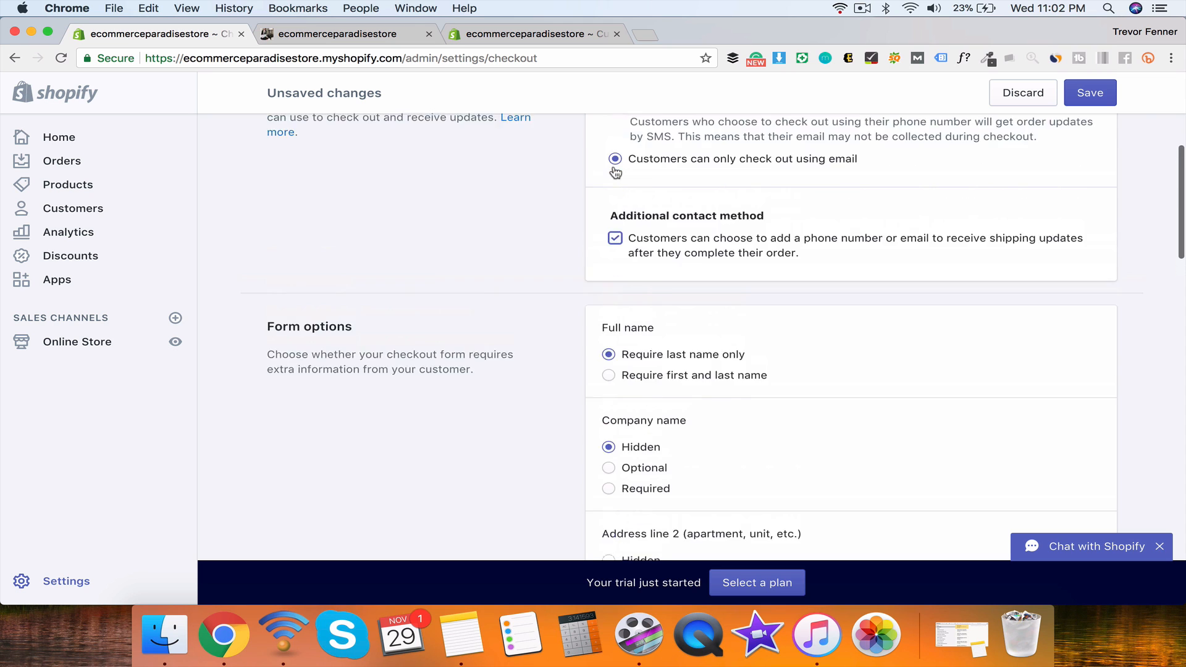
{"action": "scroll", "coordinate": [615, 167], "scroll_direction": "down", "scroll_amount": 8}
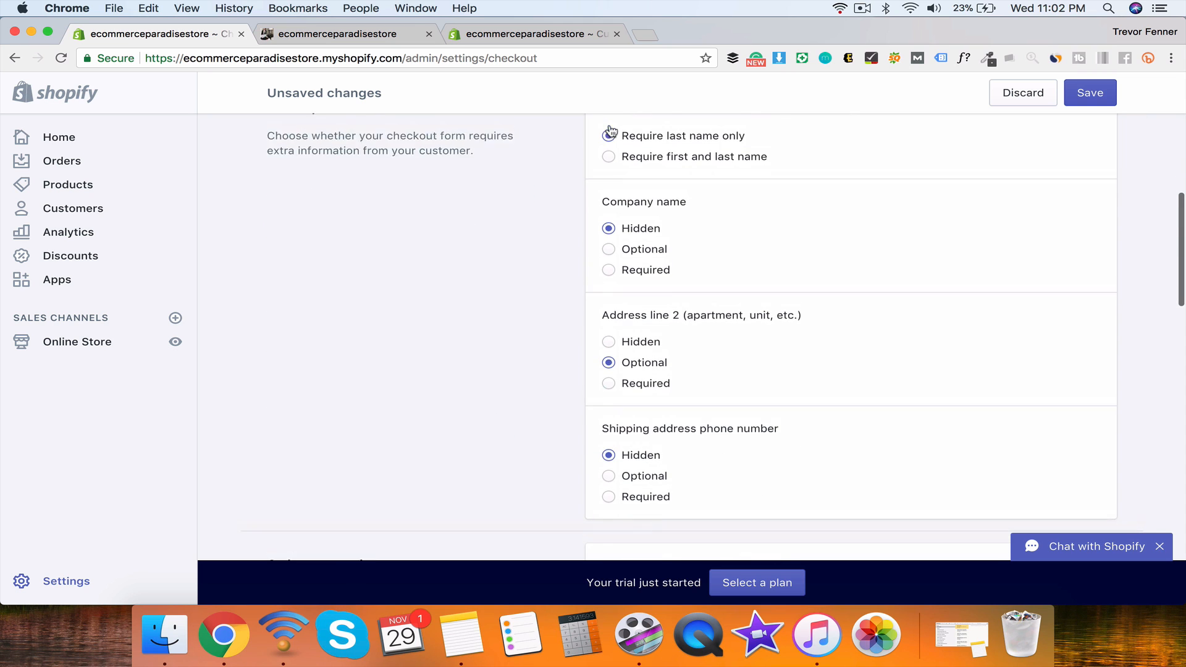
{"action": "scroll", "coordinate": [615, 170], "scroll_direction": "up", "scroll_amount": 1}
Step: Require first and last name, make company optional, and require a shipping address phone number
{"action": "left_click", "coordinate": [608, 174]}
{"action": "left_click", "coordinate": [608, 266]}
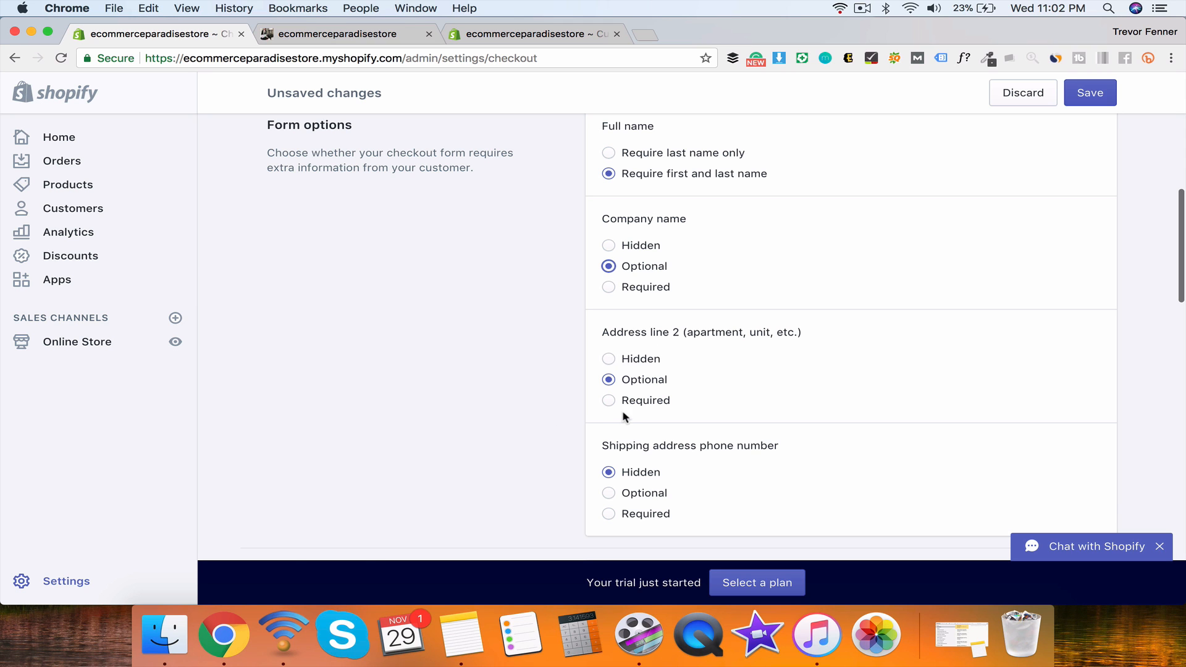
{"action": "scroll", "coordinate": [618, 470], "scroll_direction": "down", "scroll_amount": 1}
{"action": "left_click", "coordinate": [610, 485]}
Step: Toggle address autocompletion and disable and hide the promotional-email consent field
{"action": "scroll", "coordinate": [705, 433], "scroll_direction": "down", "scroll_amount": 10}
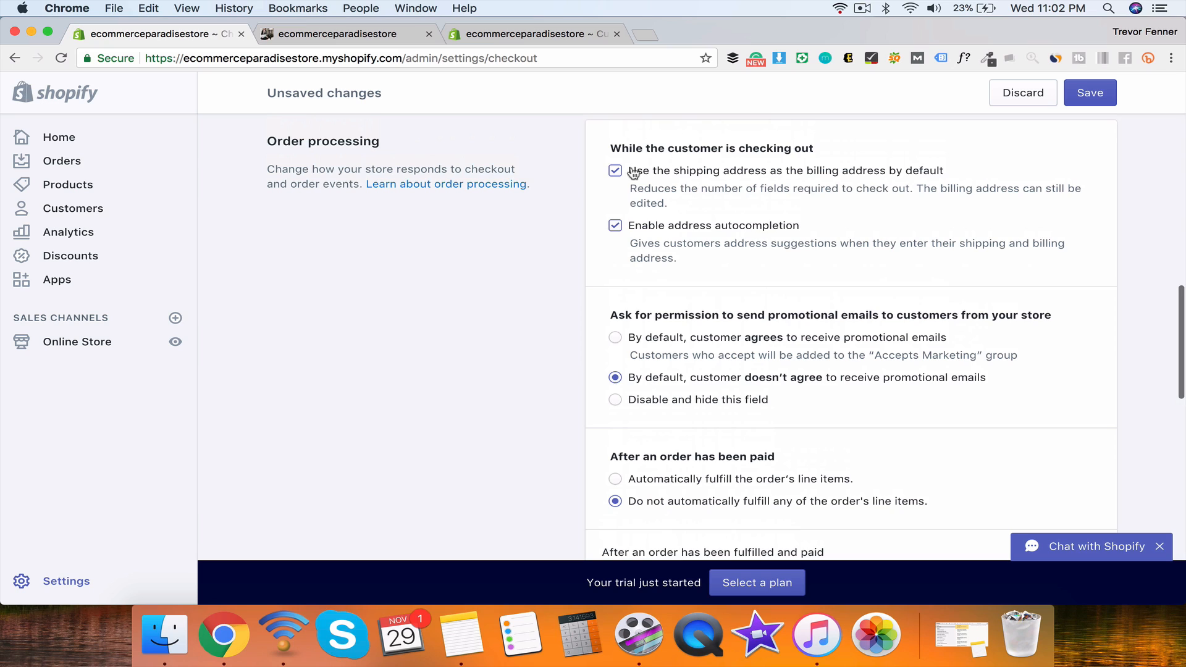
{"action": "left_click", "coordinate": [652, 231]}
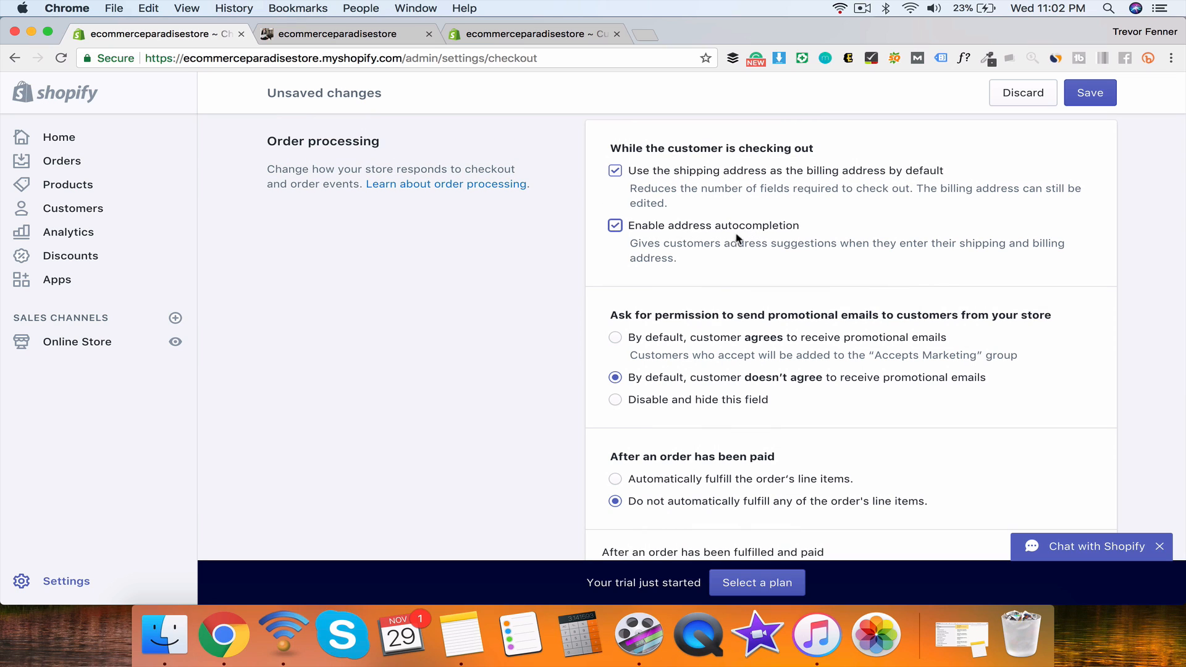
{"action": "scroll", "coordinate": [637, 259], "scroll_direction": "down", "scroll_amount": 5}
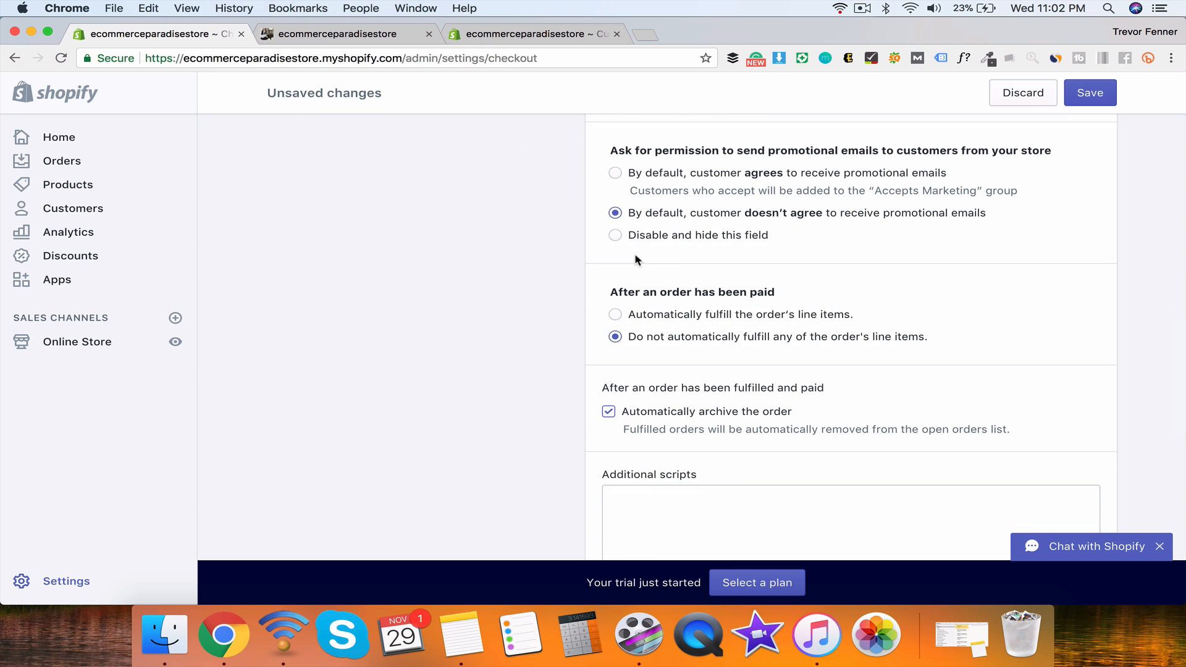
{"action": "left_click", "coordinate": [616, 236]}
Step: Try automatic fulfillment of paid orders but keep them from auto-fulfilling
{"action": "scroll", "coordinate": [627, 293], "scroll_direction": "down", "scroll_amount": 4}
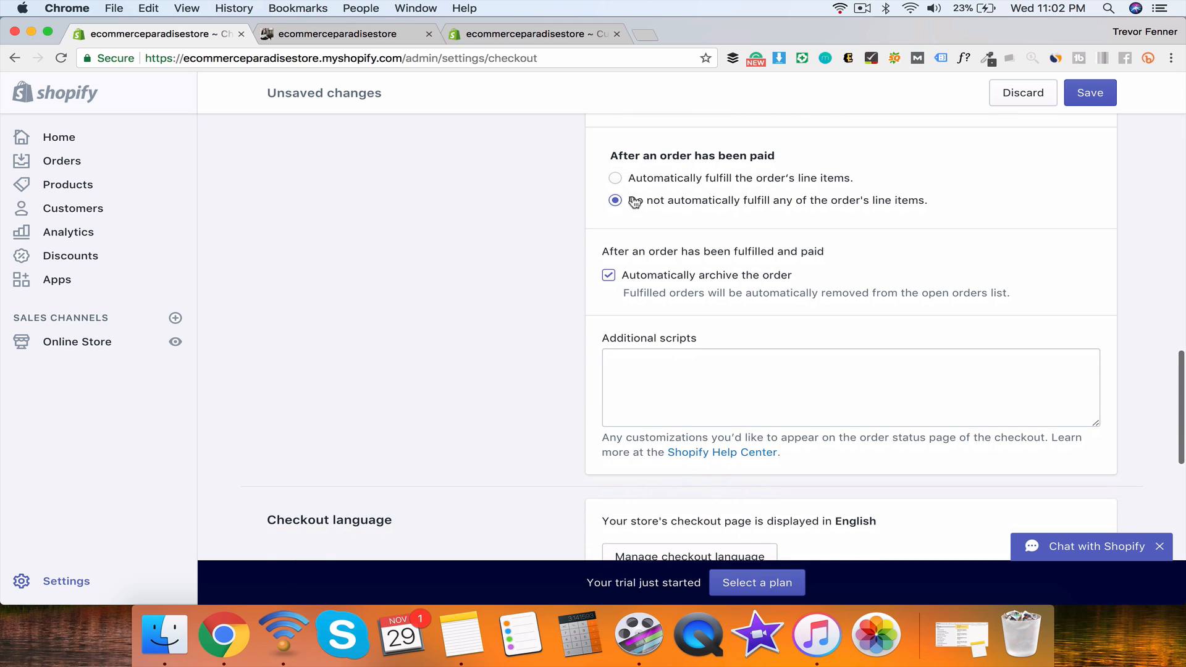
{"action": "left_click", "coordinate": [616, 167]}
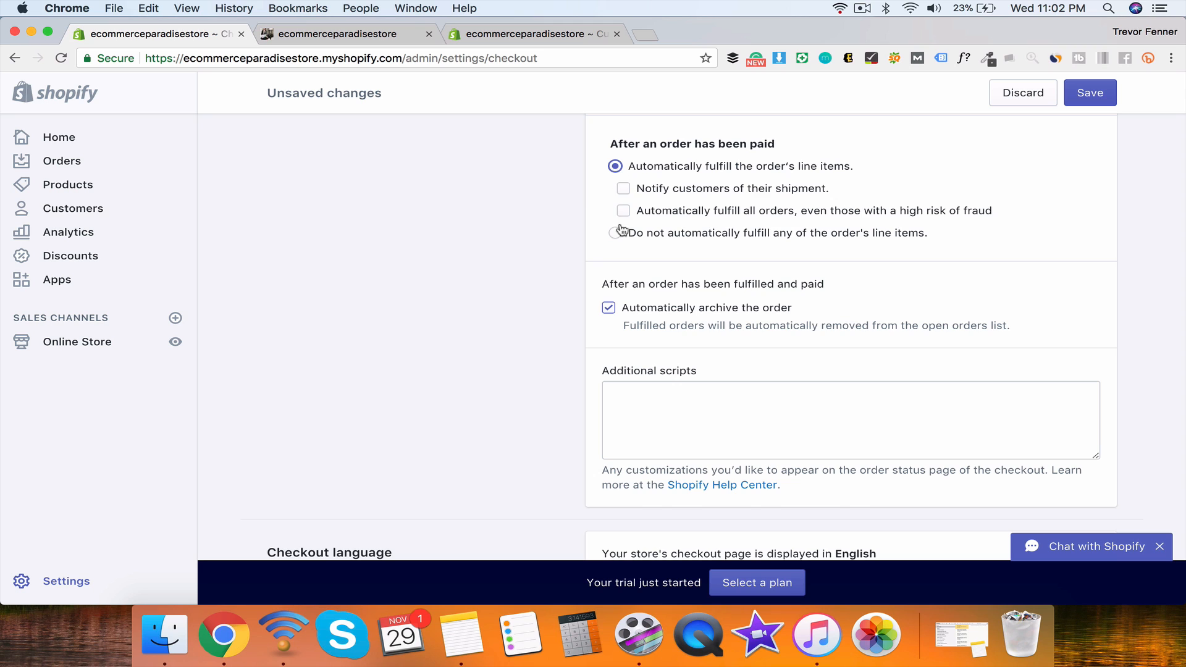
{"action": "left_click", "coordinate": [616, 233]}
{"action": "left_click", "coordinate": [616, 166]}
{"action": "left_click", "coordinate": [616, 233]}
{"action": "left_click", "coordinate": [616, 166]}
{"action": "left_click", "coordinate": [616, 233]}
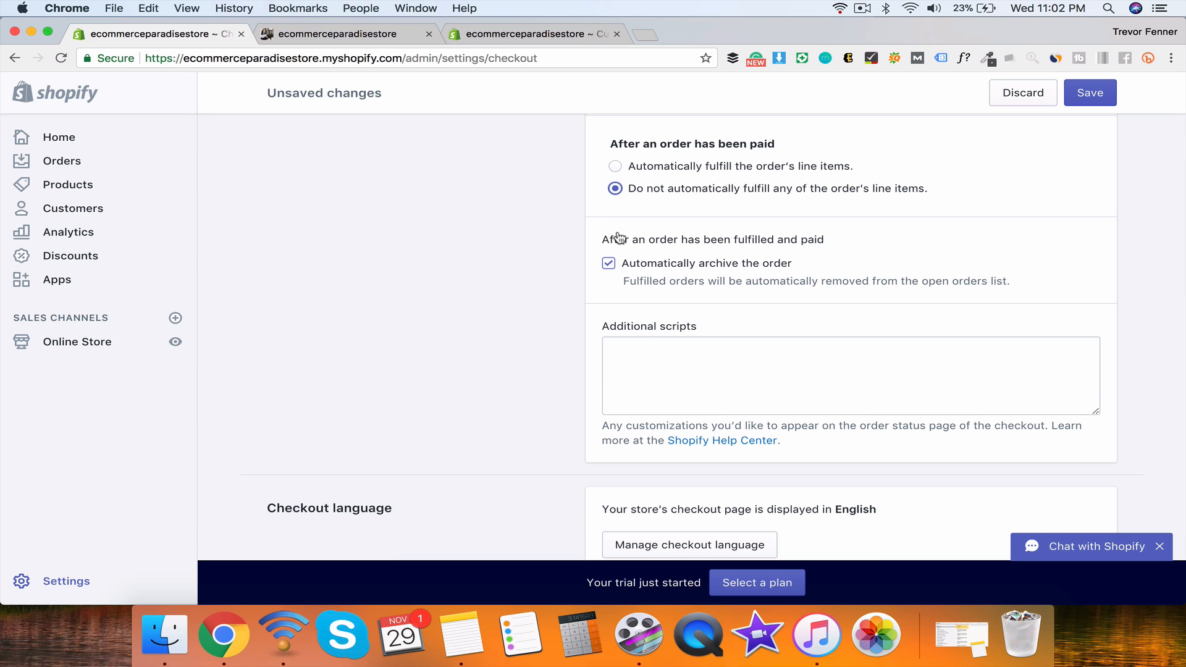
{"action": "scroll", "coordinate": [637, 205], "scroll_direction": "down", "scroll_amount": 3}
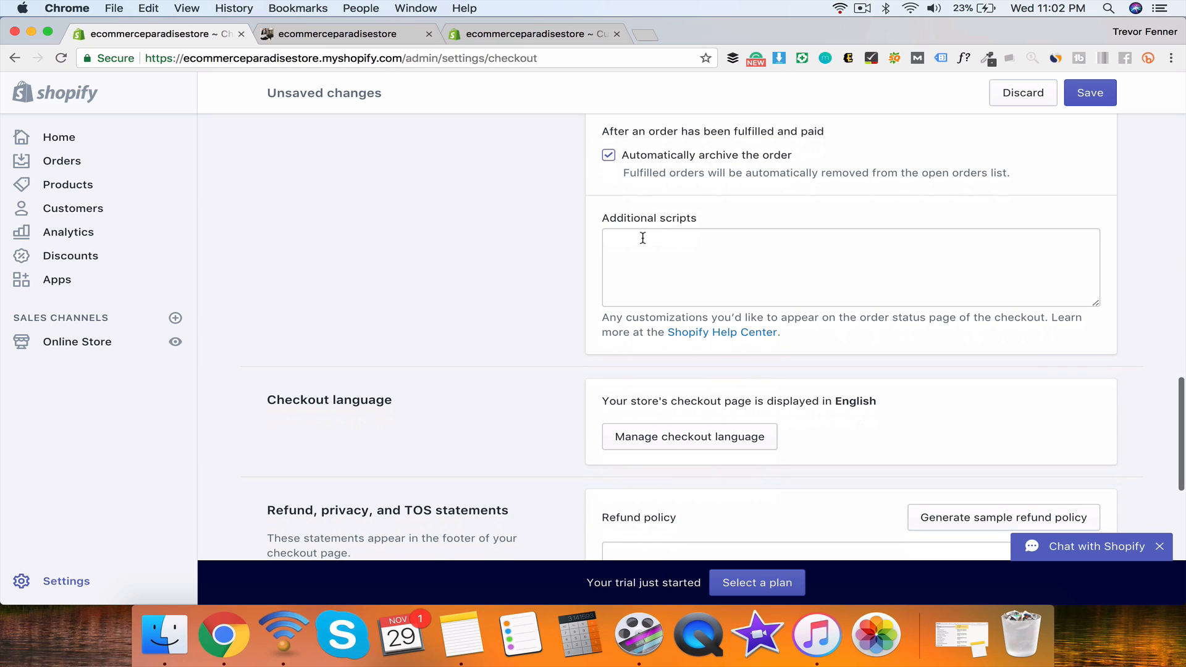
{"action": "scroll", "coordinate": [682, 289], "scroll_direction": "down", "scroll_amount": 3}
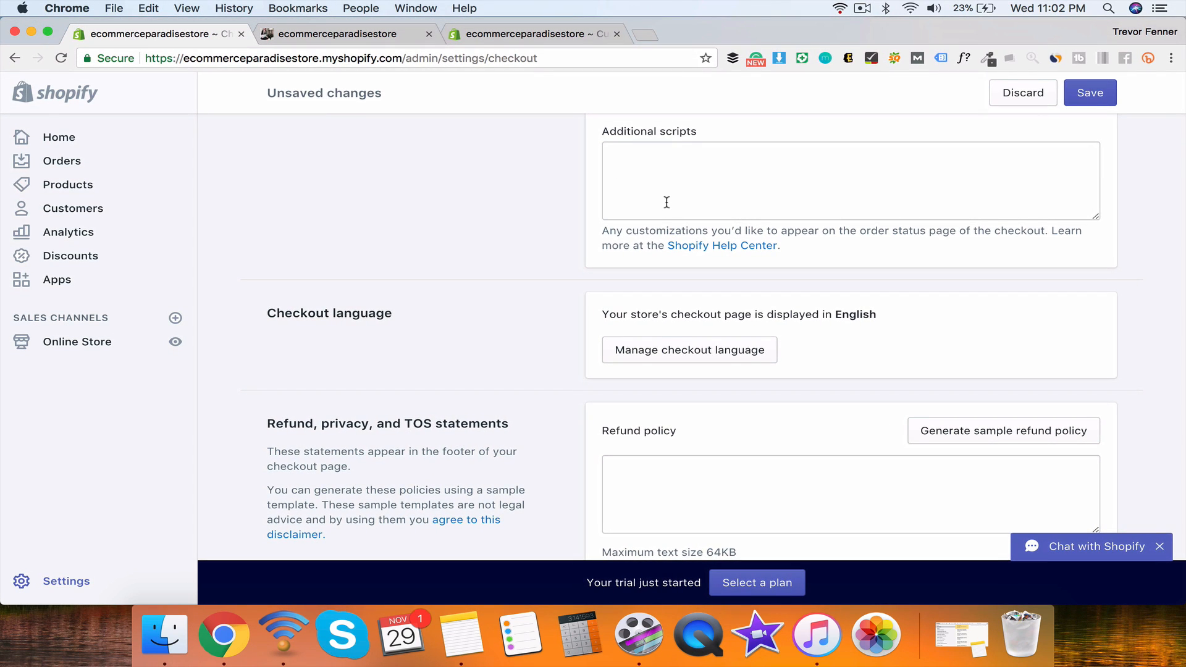
{"action": "scroll", "coordinate": [830, 206], "scroll_direction": "down", "scroll_amount": 4}
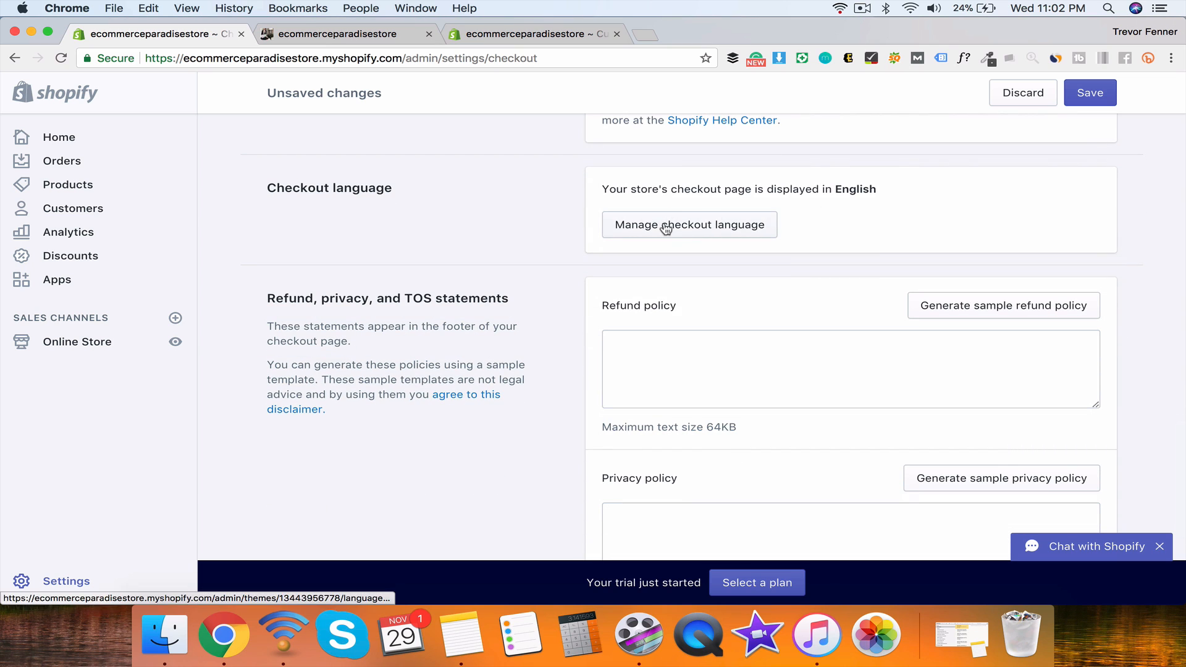
{"action": "scroll", "coordinate": [605, 362], "scroll_direction": "down", "scroll_amount": 5}
{"action": "scroll", "coordinate": [605, 363], "scroll_direction": "up", "scroll_amount": 1}
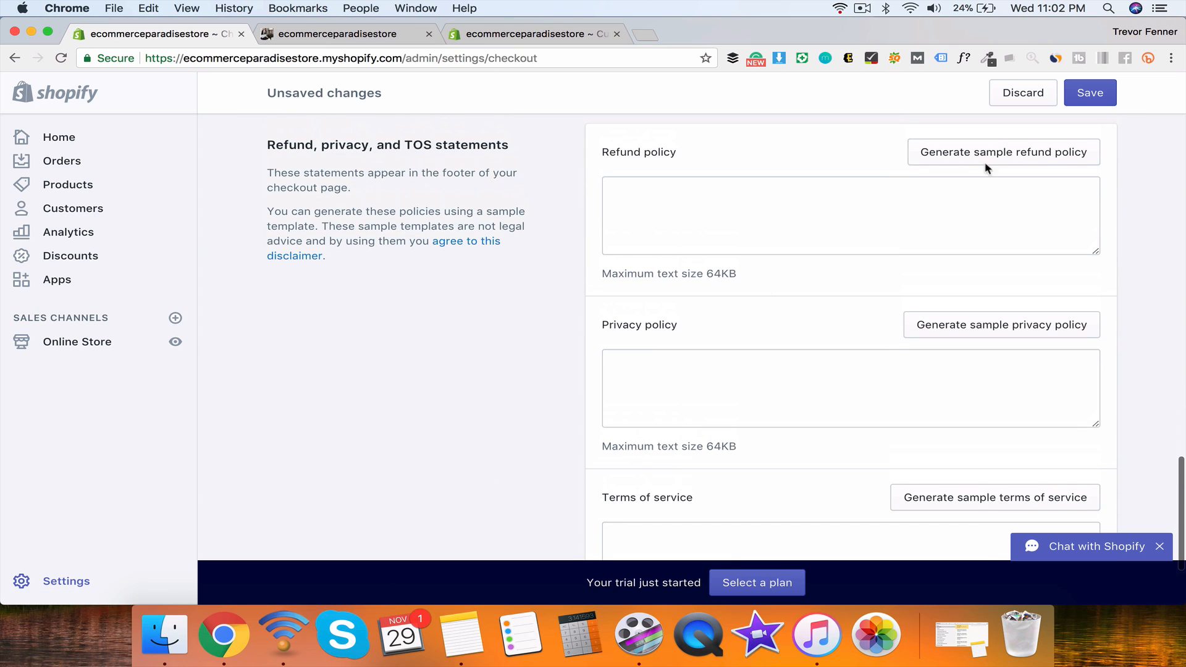
Step: Generate sample refund, privacy and terms of service policies and save the checkout settings
{"action": "left_click", "coordinate": [992, 159]}
{"action": "scroll", "coordinate": [940, 262], "scroll_direction": "down", "scroll_amount": 3}
{"action": "left_click", "coordinate": [985, 424]}
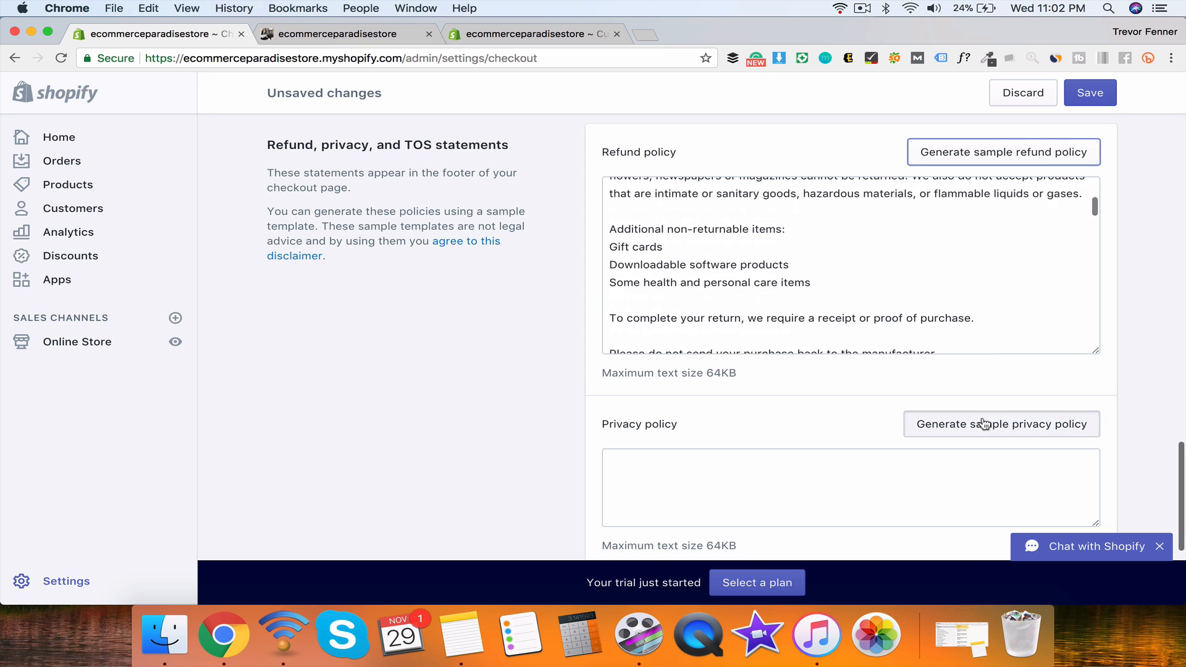
{"action": "scroll", "coordinate": [711, 377], "scroll_direction": "down", "scroll_amount": 5}
{"action": "left_click", "coordinate": [914, 350]}
{"action": "scroll", "coordinate": [466, 350], "scroll_direction": "down", "scroll_amount": 2}
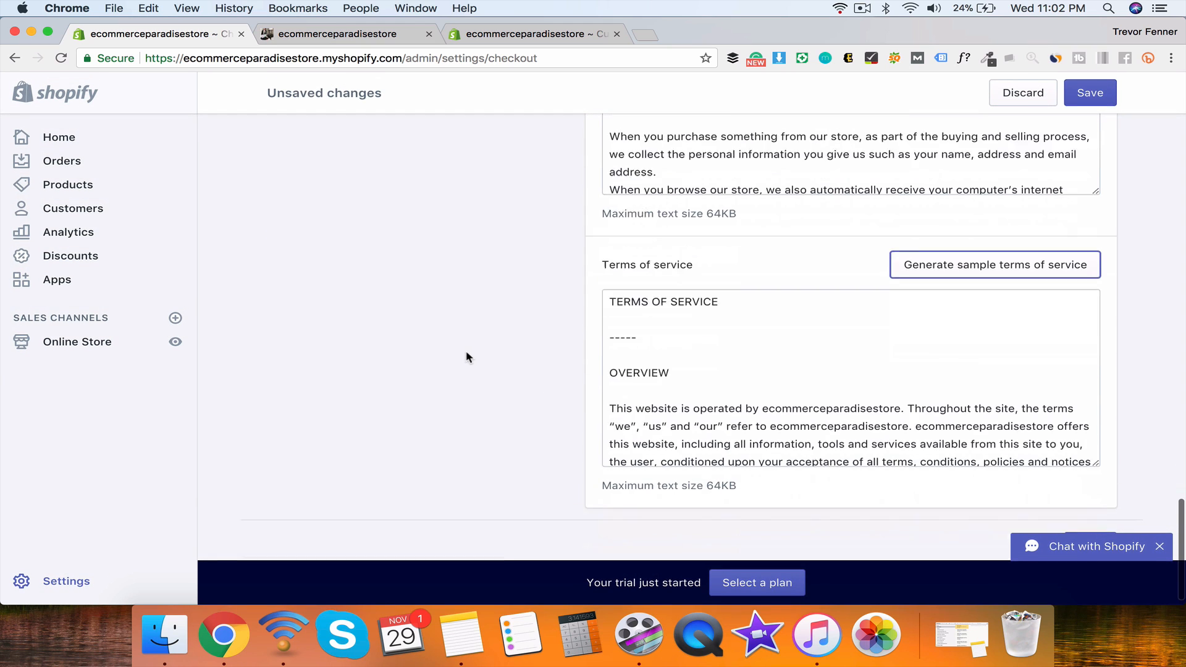
{"action": "double_click", "coordinate": [794, 389]}
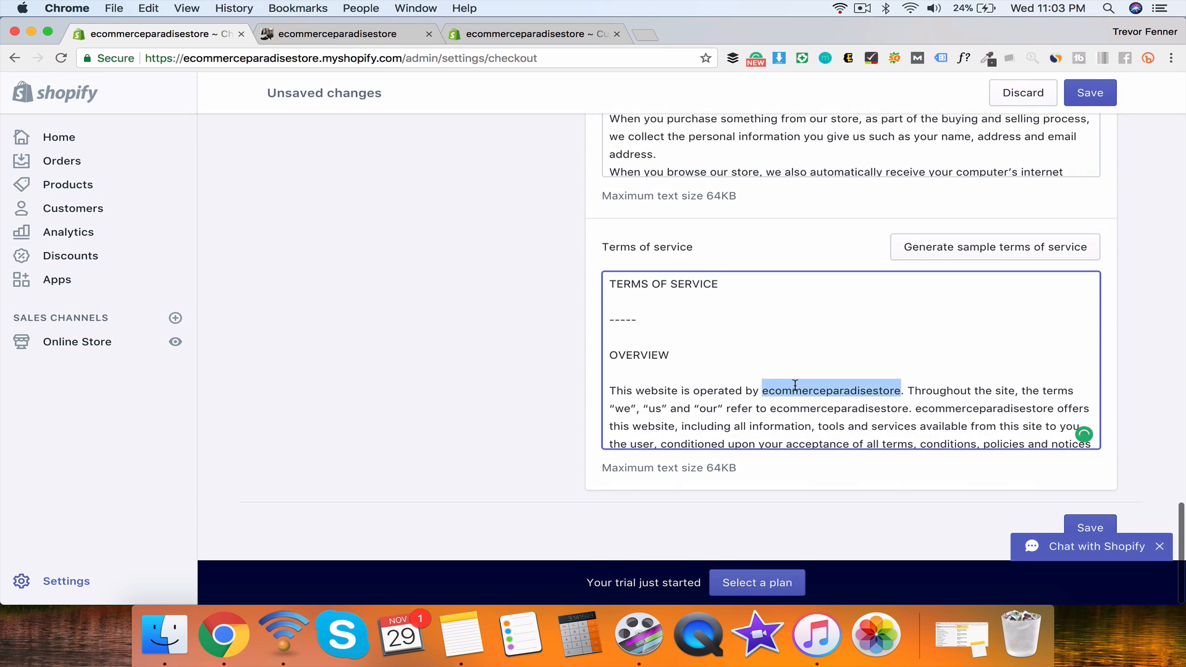
{"action": "left_click", "coordinate": [570, 375]}
{"action": "scroll", "coordinate": [744, 344], "scroll_direction": "up", "scroll_amount": 20}
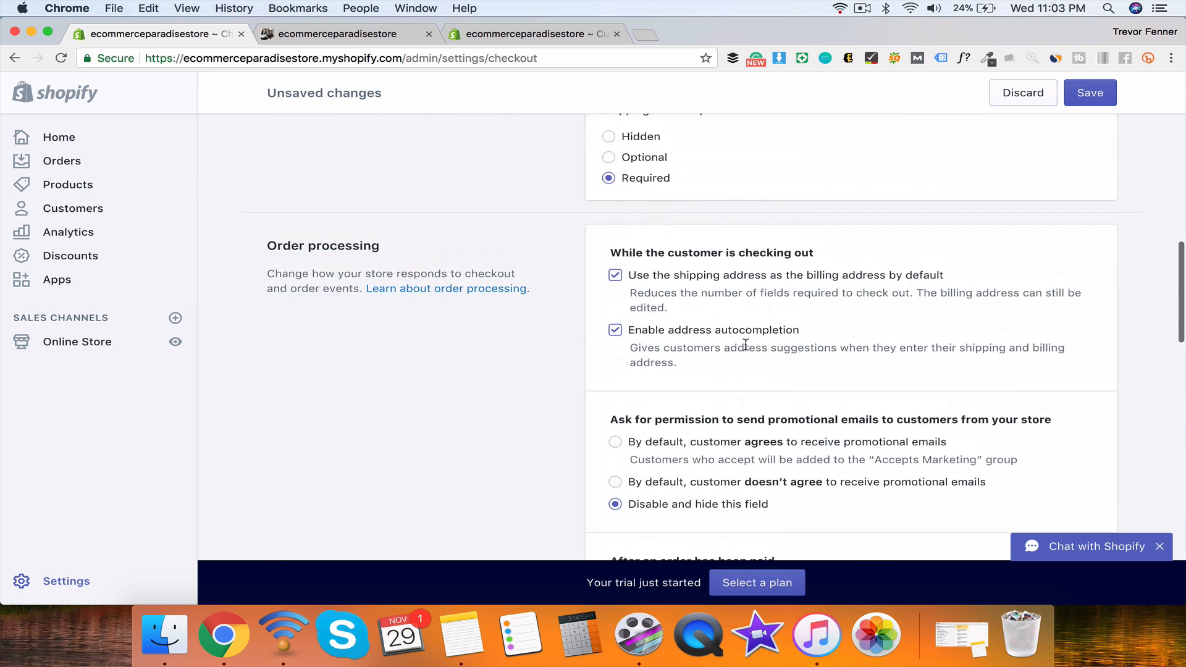
{"action": "left_click", "coordinate": [1095, 93]}
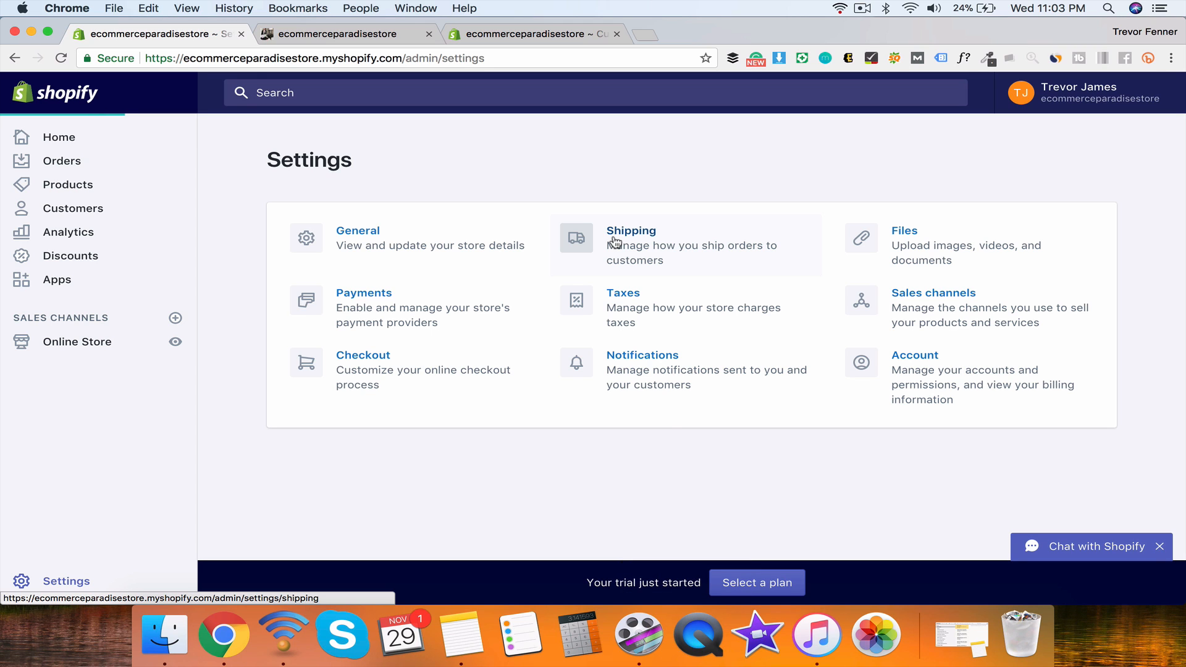
Step: Go to Shipping settings and its dropshipping and fulfillment services section
{"action": "left_click", "coordinate": [615, 243]}
{"action": "scroll", "coordinate": [614, 234], "scroll_direction": "down", "scroll_amount": 5}
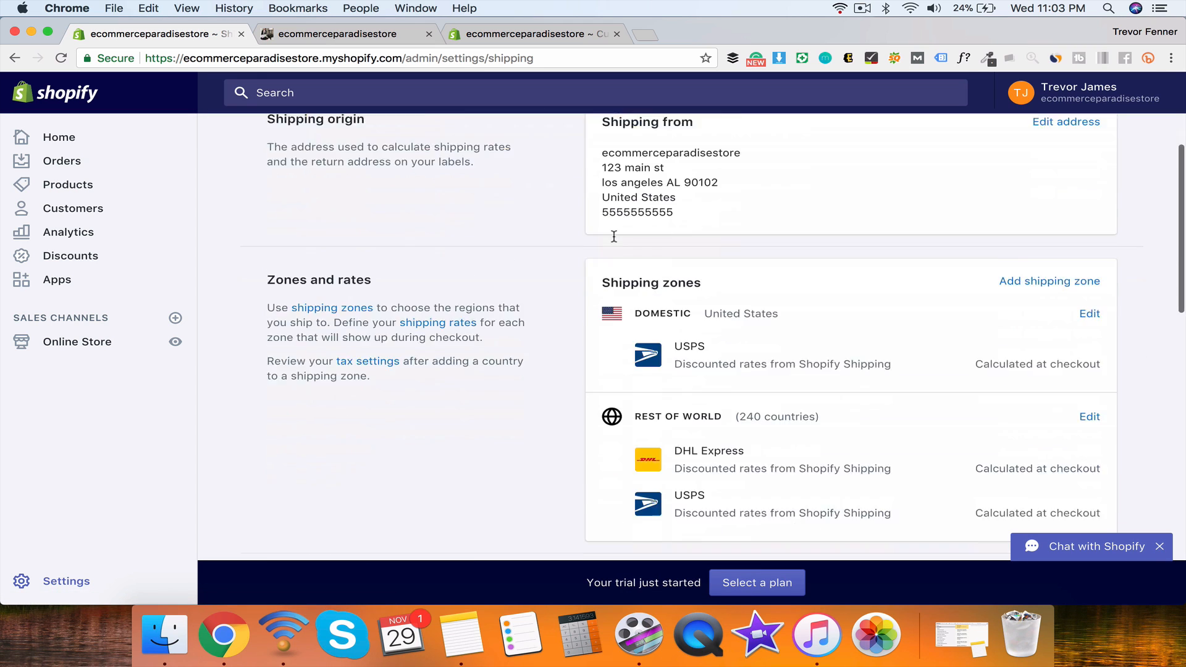
{"action": "scroll", "coordinate": [615, 236], "scroll_direction": "down", "scroll_amount": 10}
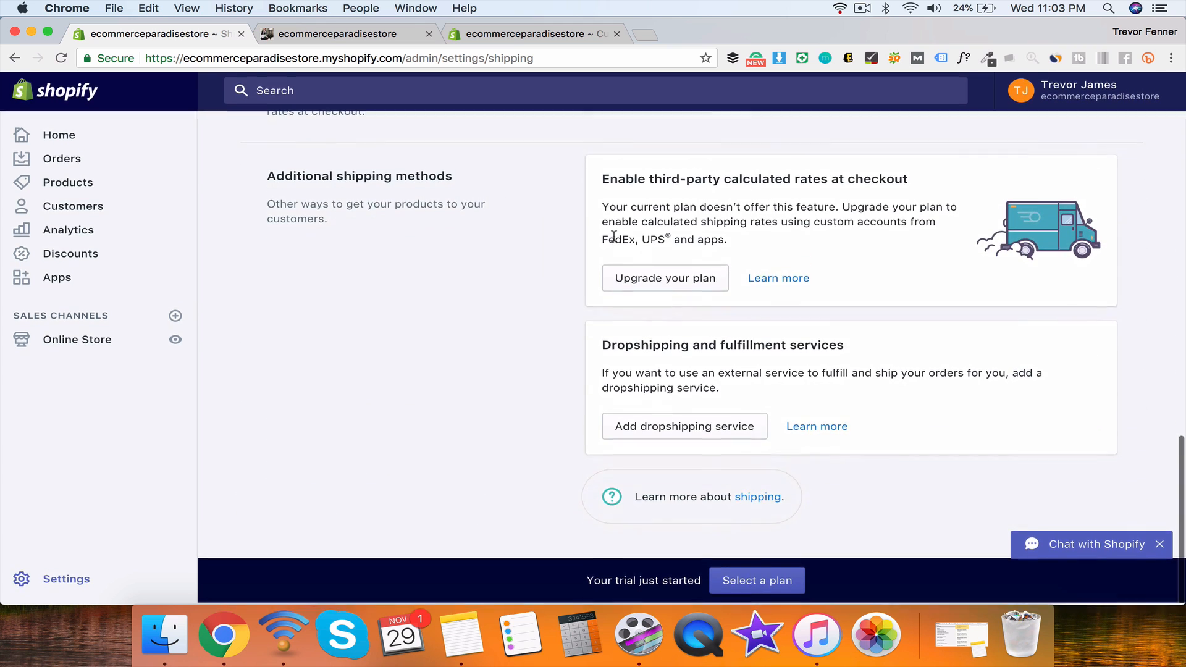
{"action": "triple_click", "coordinate": [857, 352]}
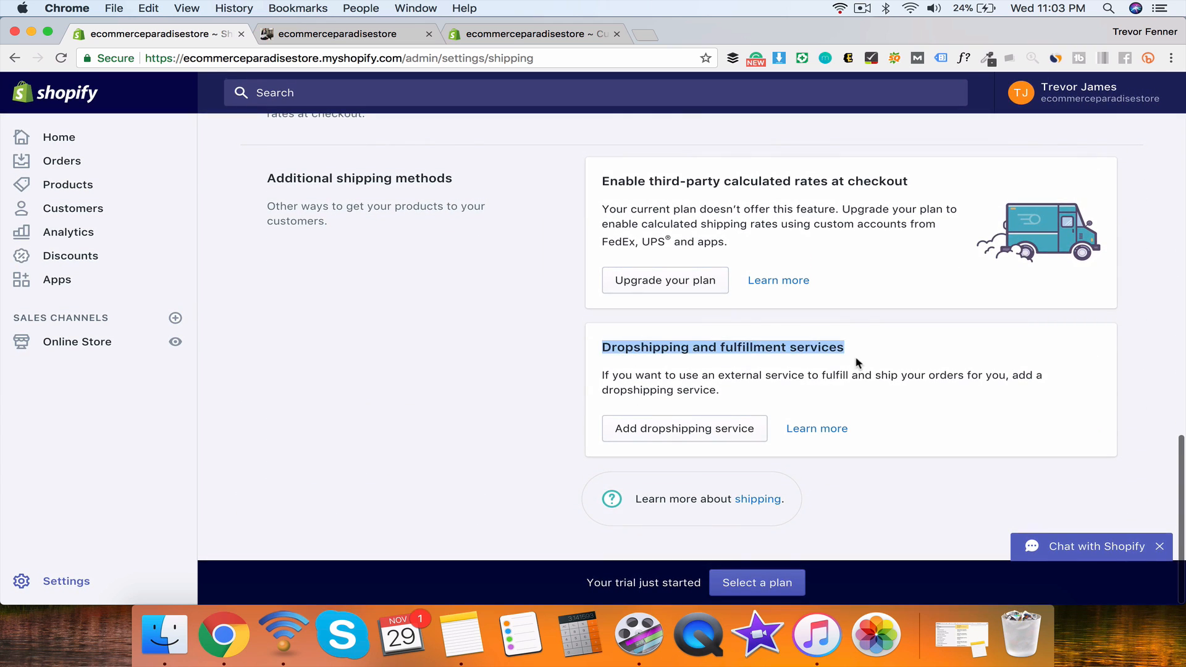
{"action": "left_click", "coordinate": [706, 454]}
{"action": "left_click", "coordinate": [704, 437]}
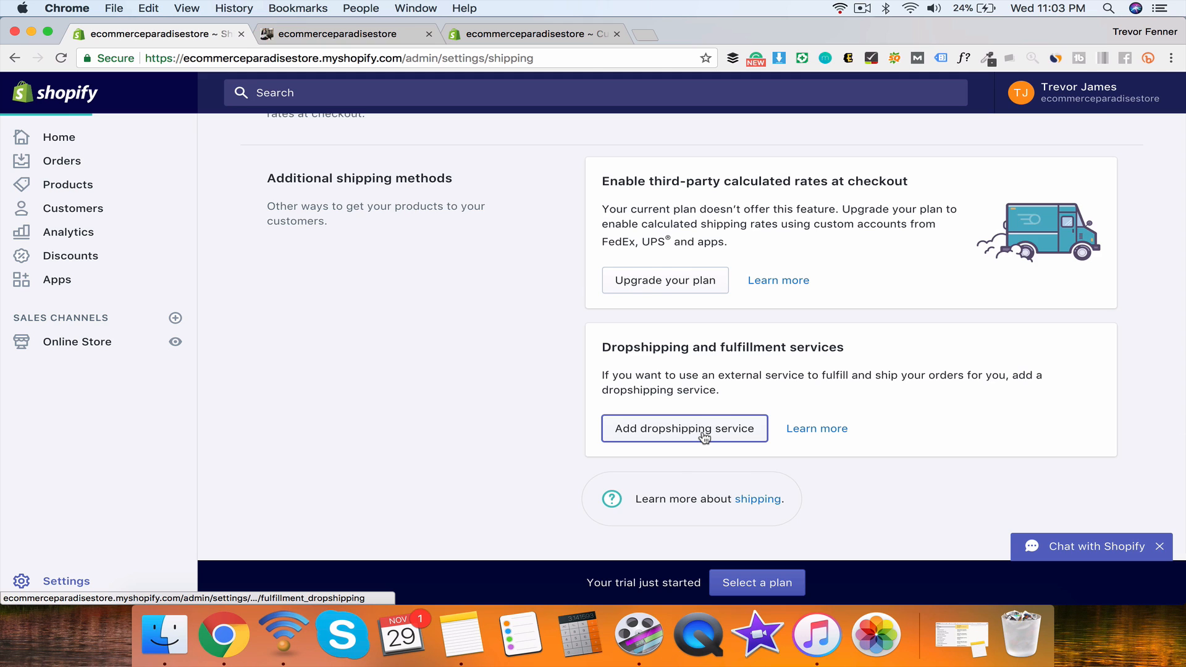
{"action": "scroll", "coordinate": [533, 330], "scroll_direction": "down", "scroll_amount": 10}
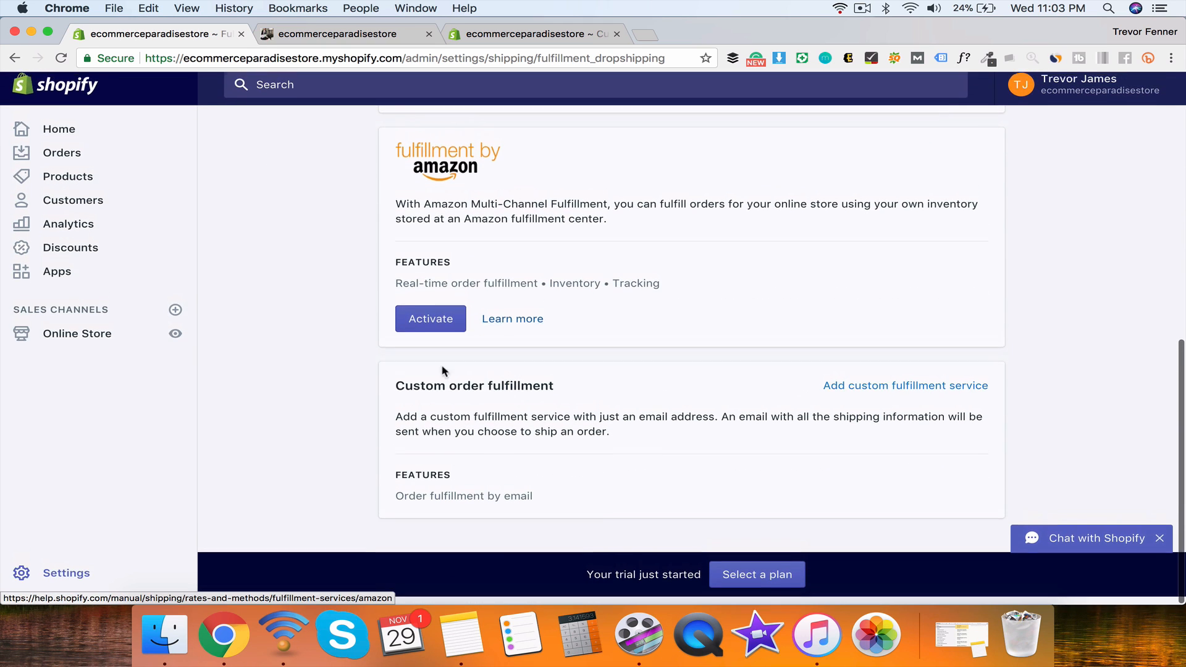
Step: Add a custom fulfillment service titled ACME beds with its contact e-mail
{"action": "left_click", "coordinate": [842, 393]}
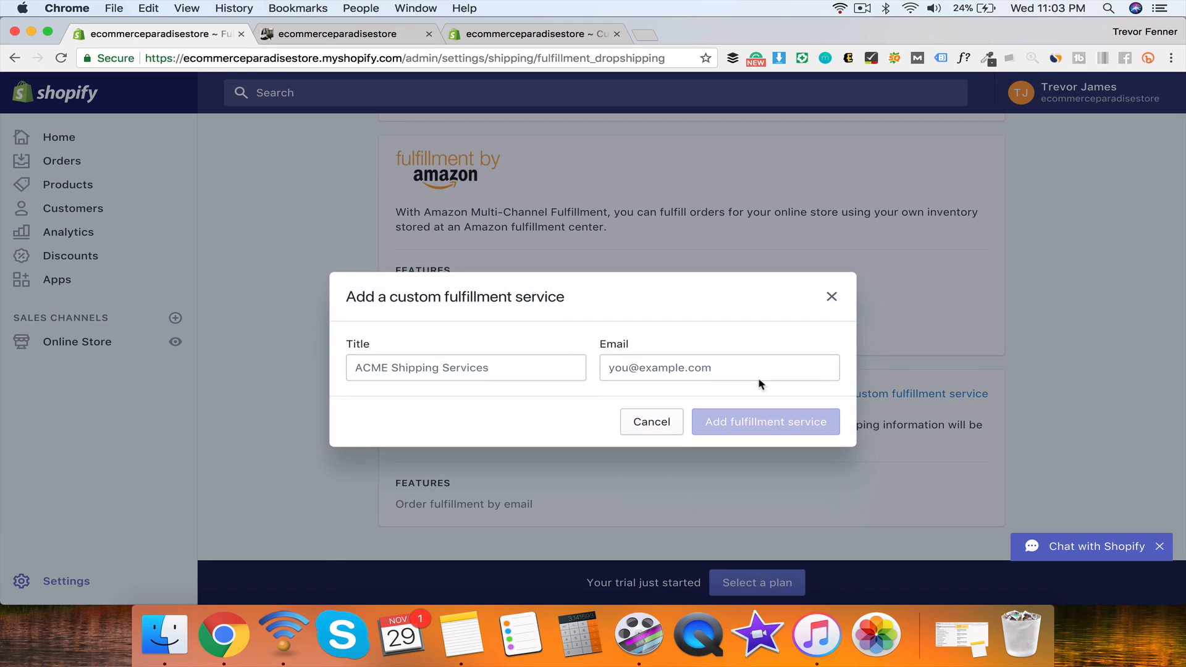
{"action": "left_click", "coordinate": [522, 380]}
{"action": "type", "text": "ACME sh"}
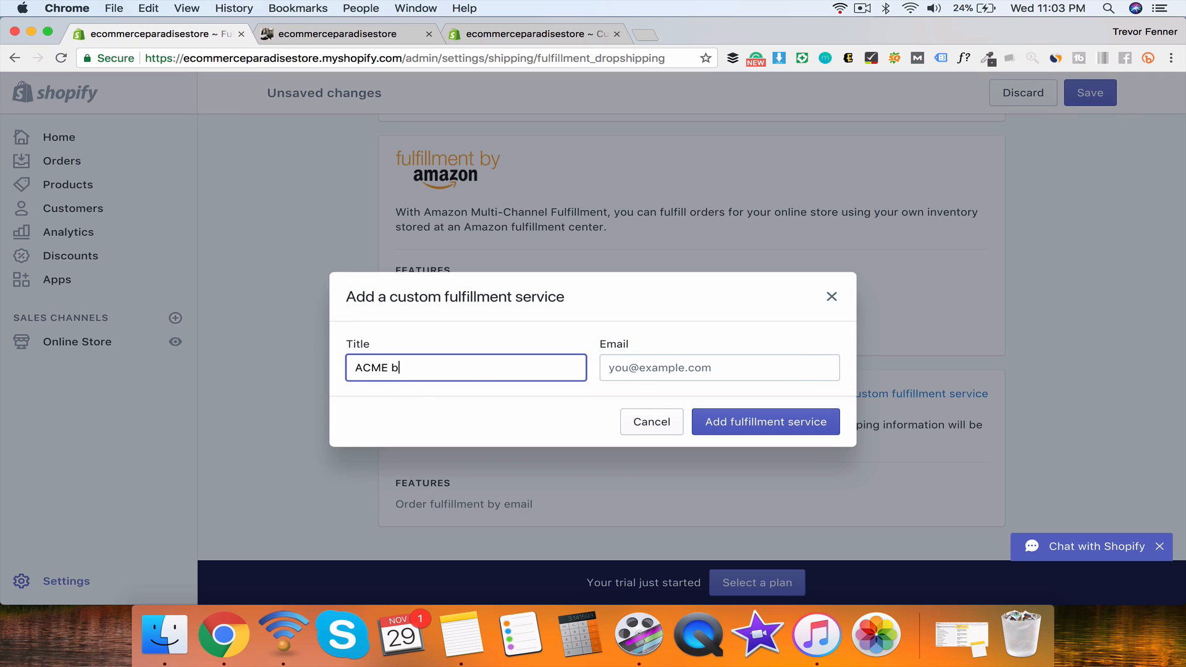
{"action": "left_click", "coordinate": [720, 367]}
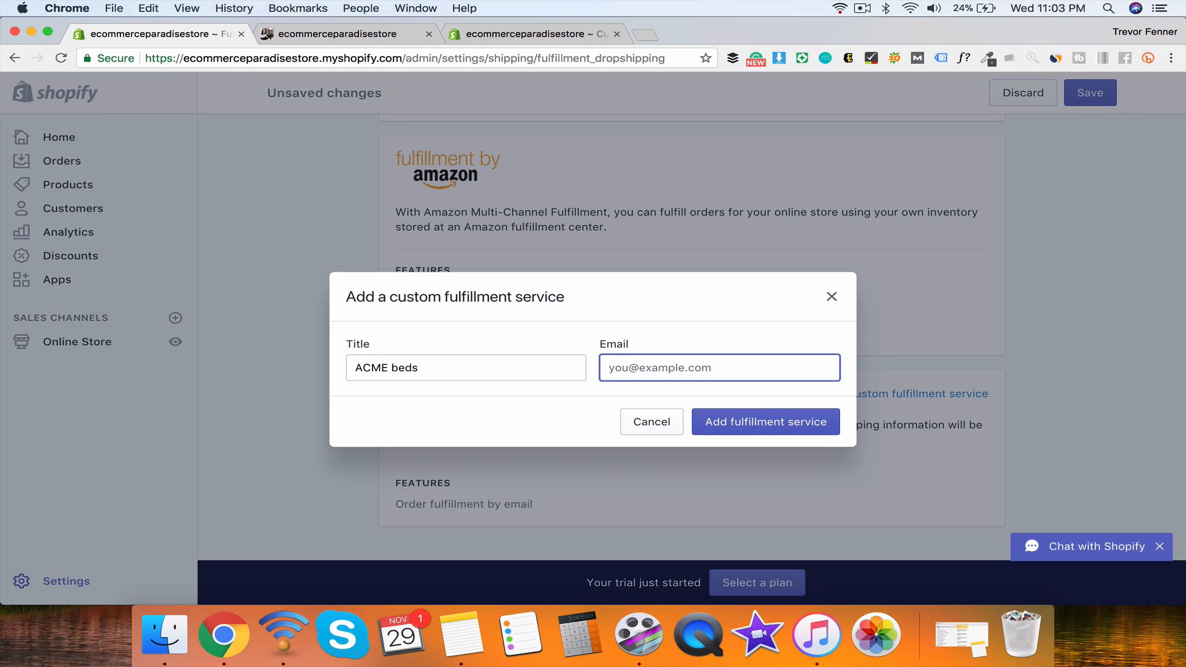
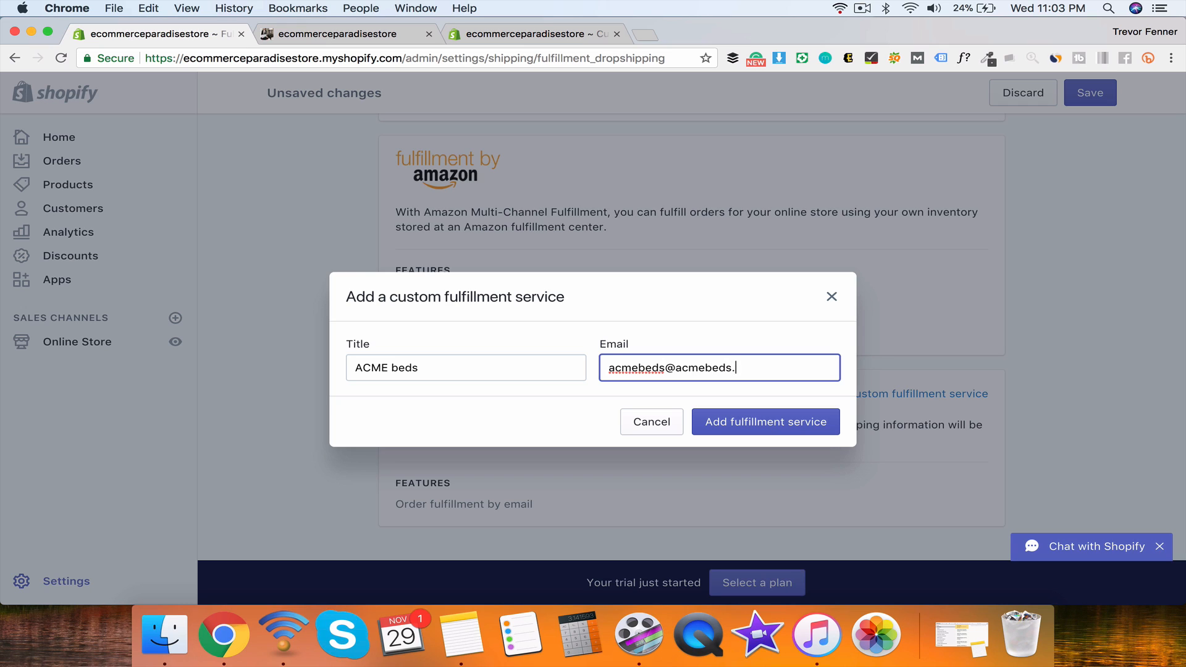
{"action": "left_click", "coordinate": [701, 422]}
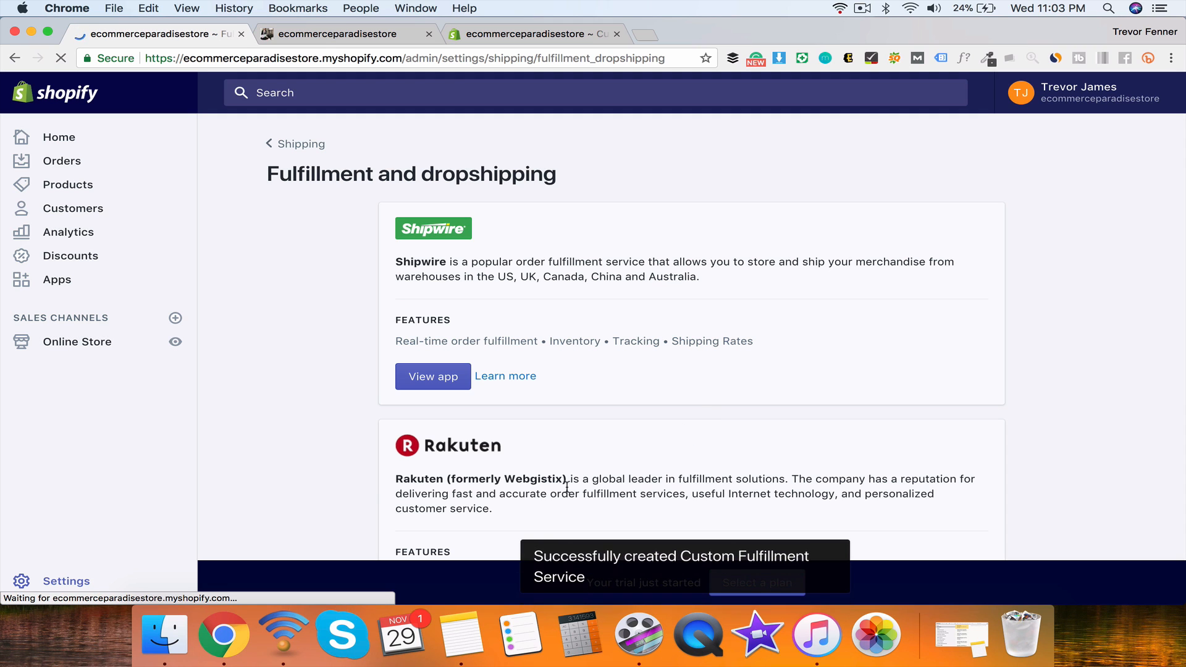
Step: Check ACME beds under Custom order fulfillment, then return to the Settings overview
{"action": "scroll", "coordinate": [568, 487], "scroll_direction": "down", "scroll_amount": 7}
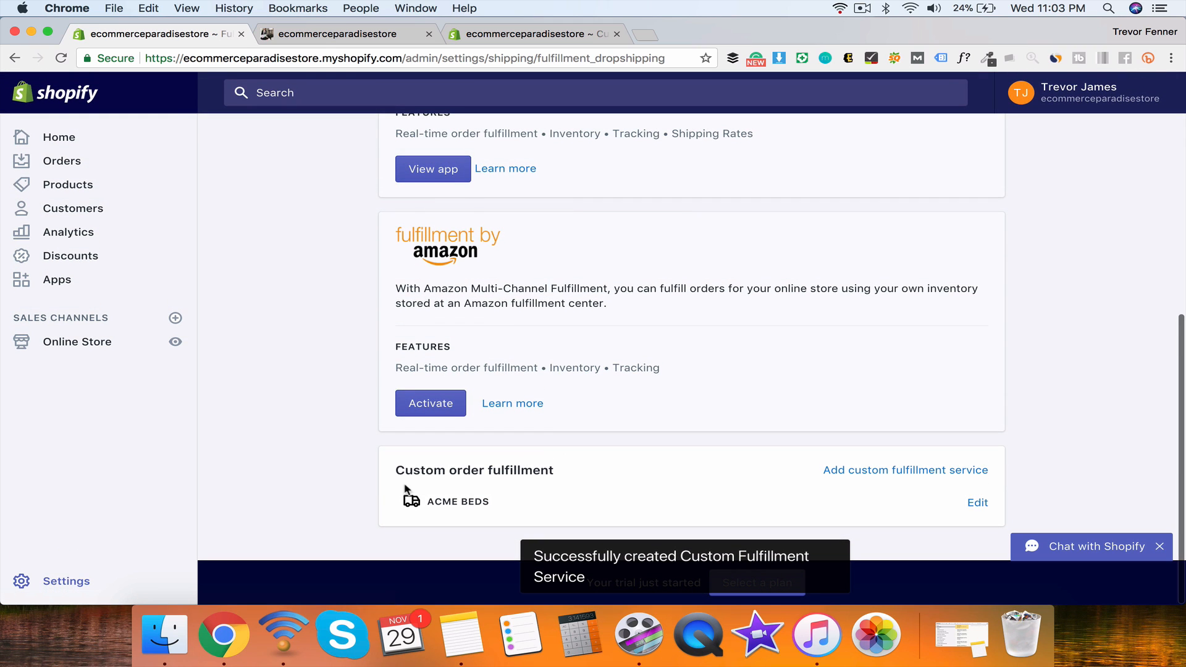
{"action": "triple_click", "coordinate": [397, 464]}
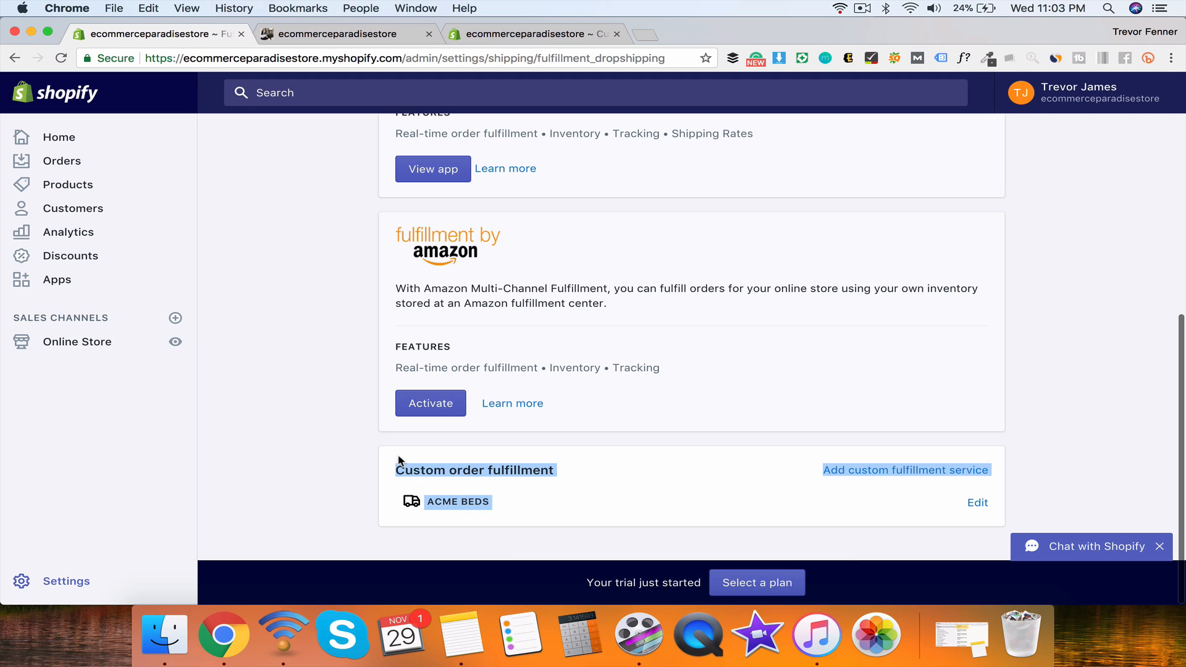
{"action": "left_click", "coordinate": [396, 460]}
{"action": "left_click_drag", "start_coordinate": [394, 461], "coordinate": [511, 501]}
{"action": "left_click", "coordinate": [408, 440]}
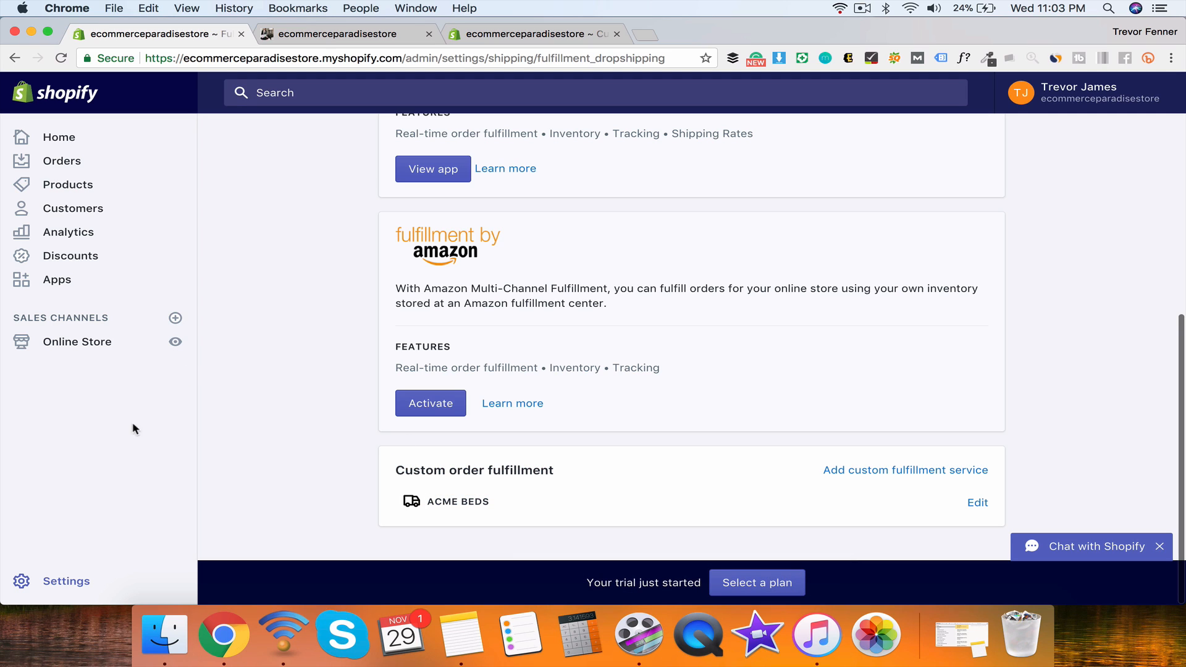
{"action": "left_click", "coordinate": [25, 581]}
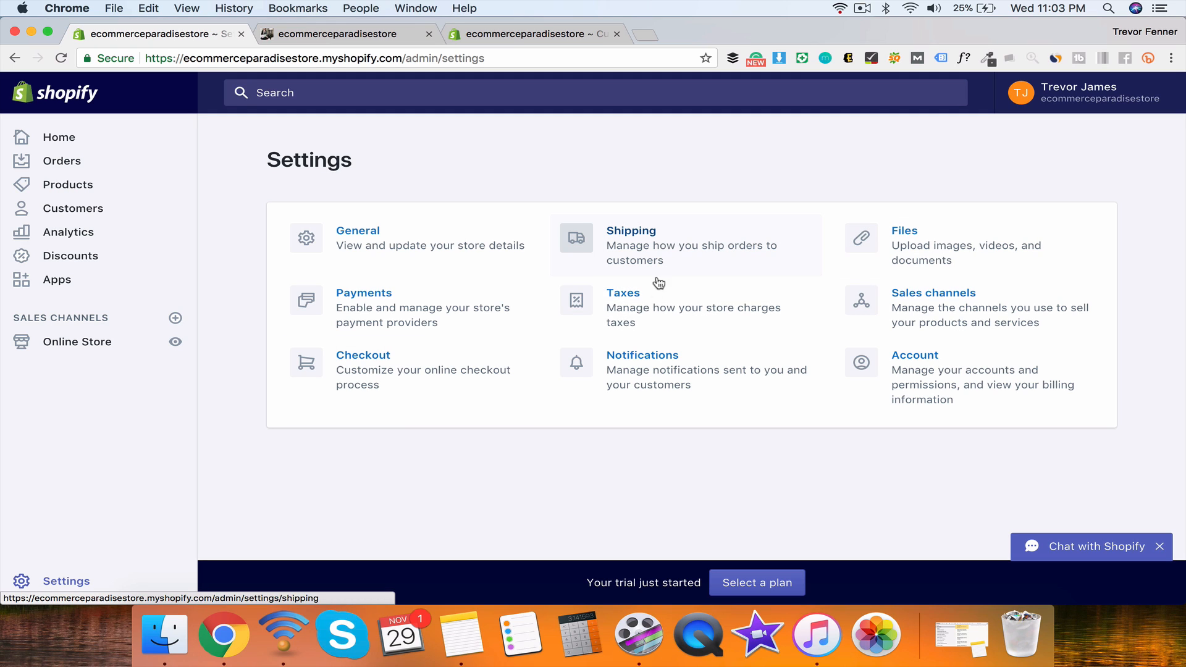
{"action": "left_click", "coordinate": [620, 299]}
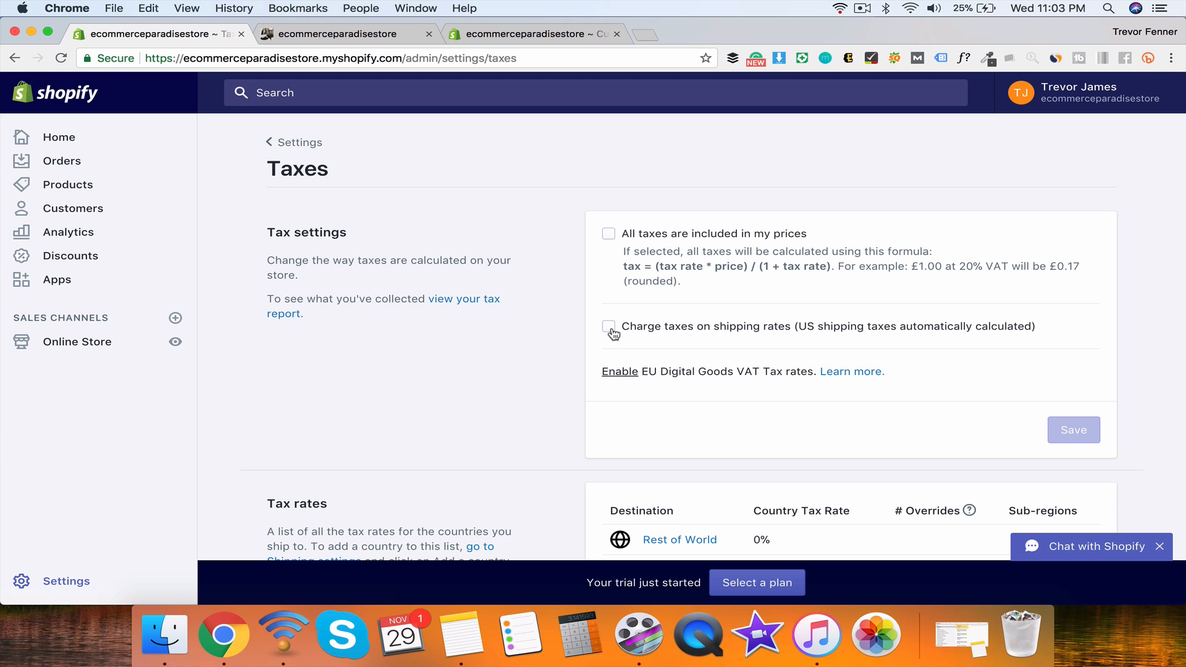
{"action": "scroll", "coordinate": [821, 336], "scroll_direction": "down", "scroll_amount": 3}
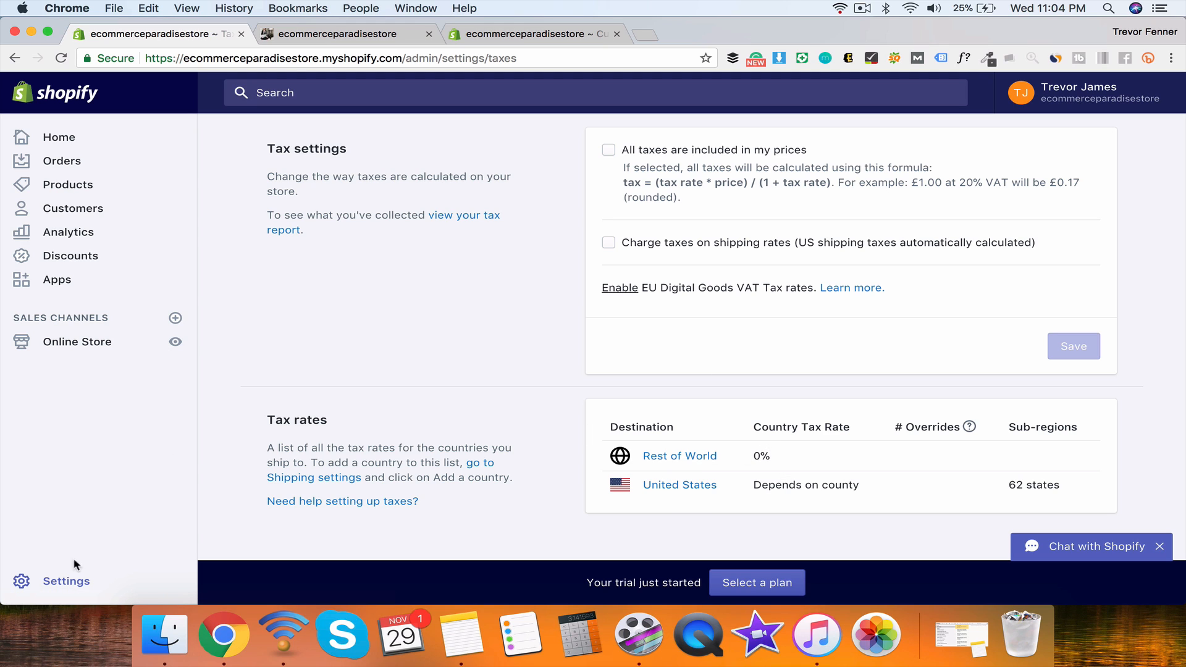
{"action": "left_click", "coordinate": [72, 575]}
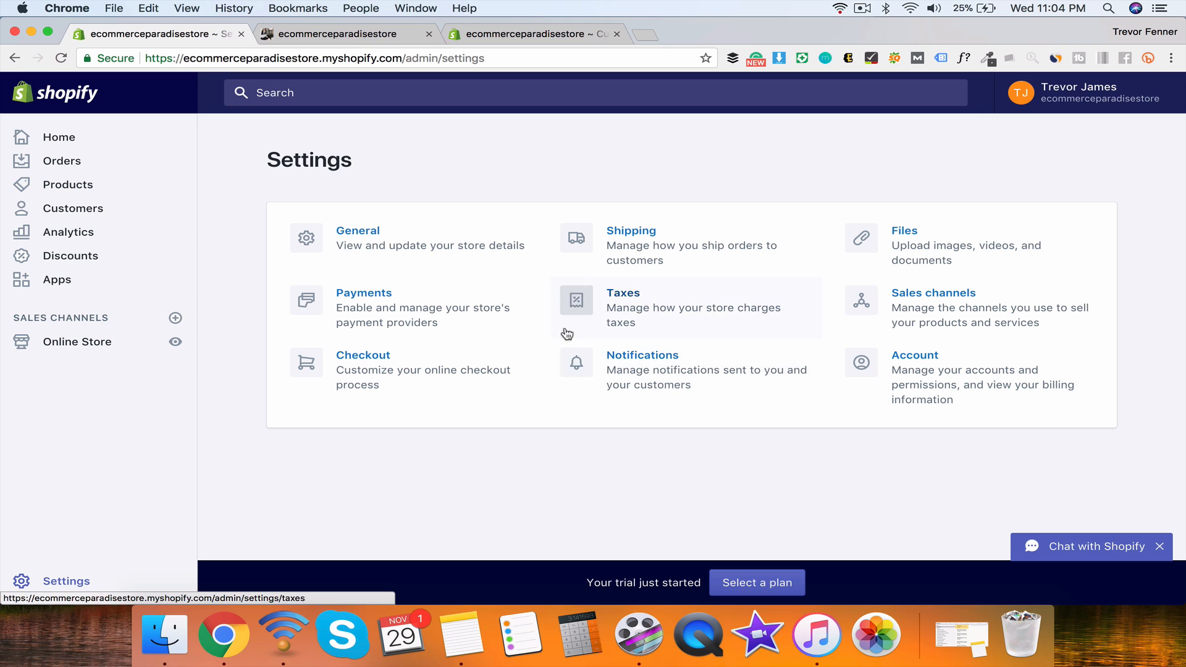
Step: Open the Order confirmation template from the Notifications settings
{"action": "left_click", "coordinate": [671, 375]}
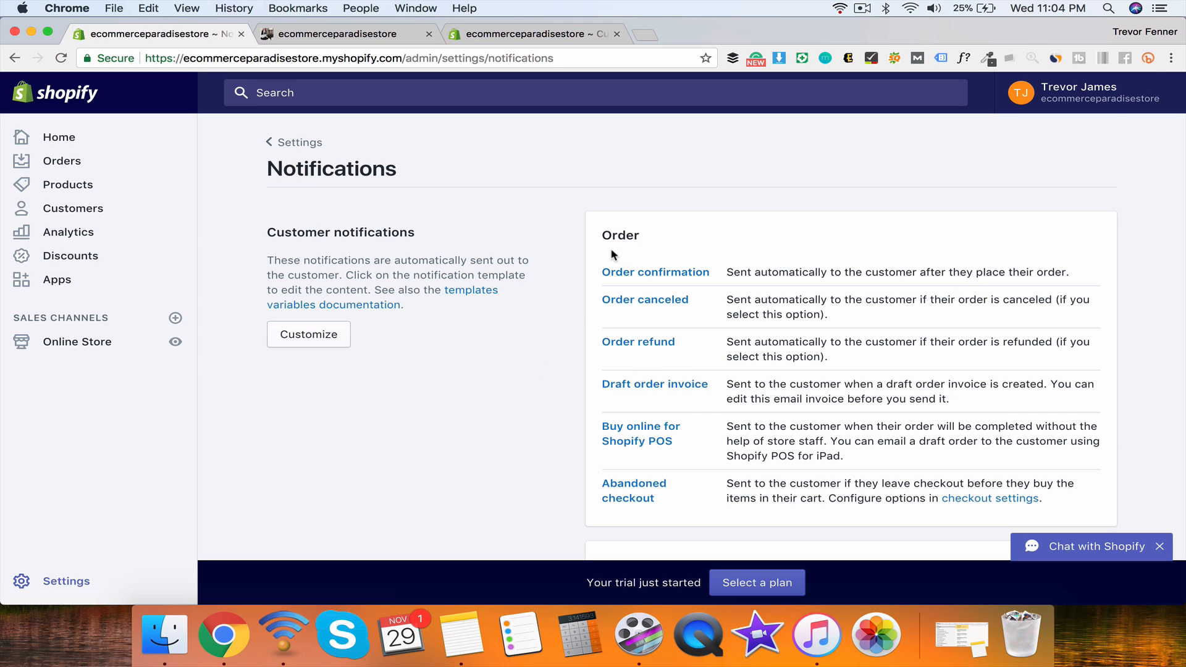
{"action": "scroll", "coordinate": [655, 281], "scroll_direction": "down", "scroll_amount": 15}
{"action": "scroll", "coordinate": [654, 280], "scroll_direction": "up", "scroll_amount": 15}
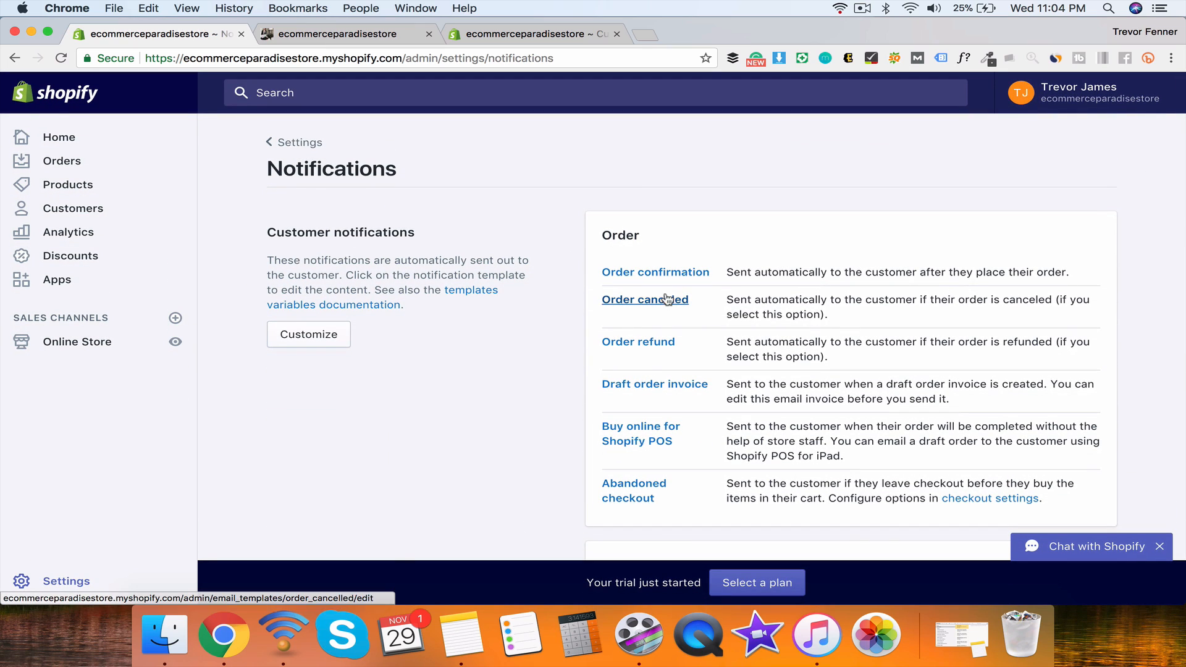
{"action": "left_click", "coordinate": [662, 278]}
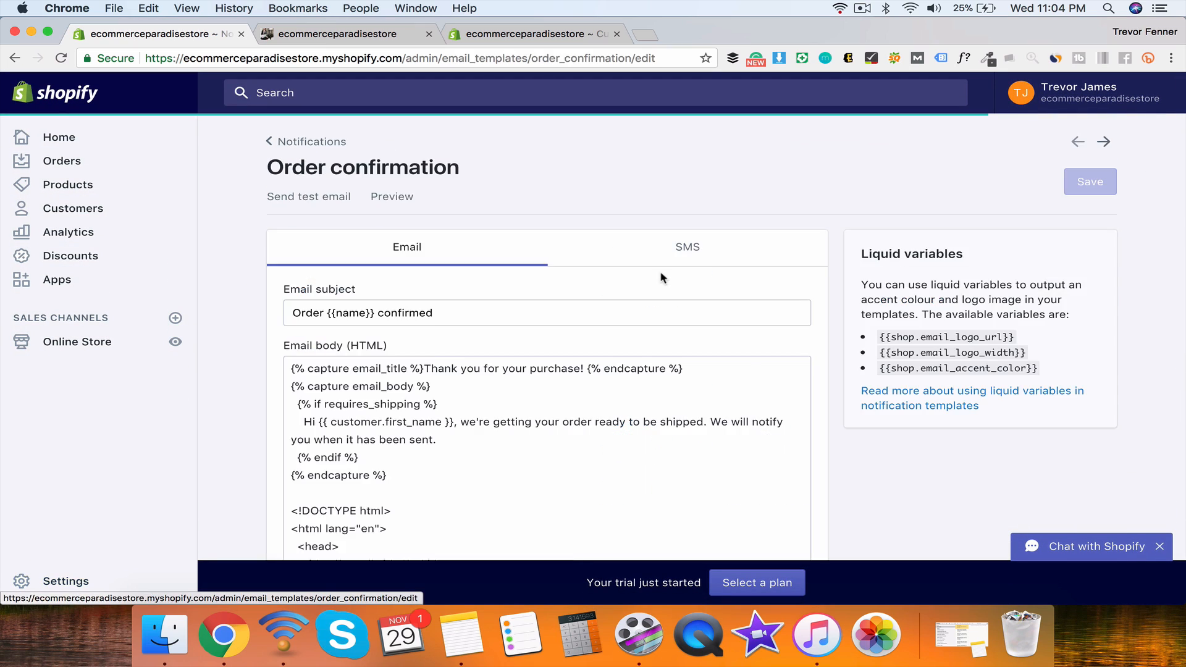
{"action": "scroll", "coordinate": [864, 402], "scroll_direction": "down", "scroll_amount": 3}
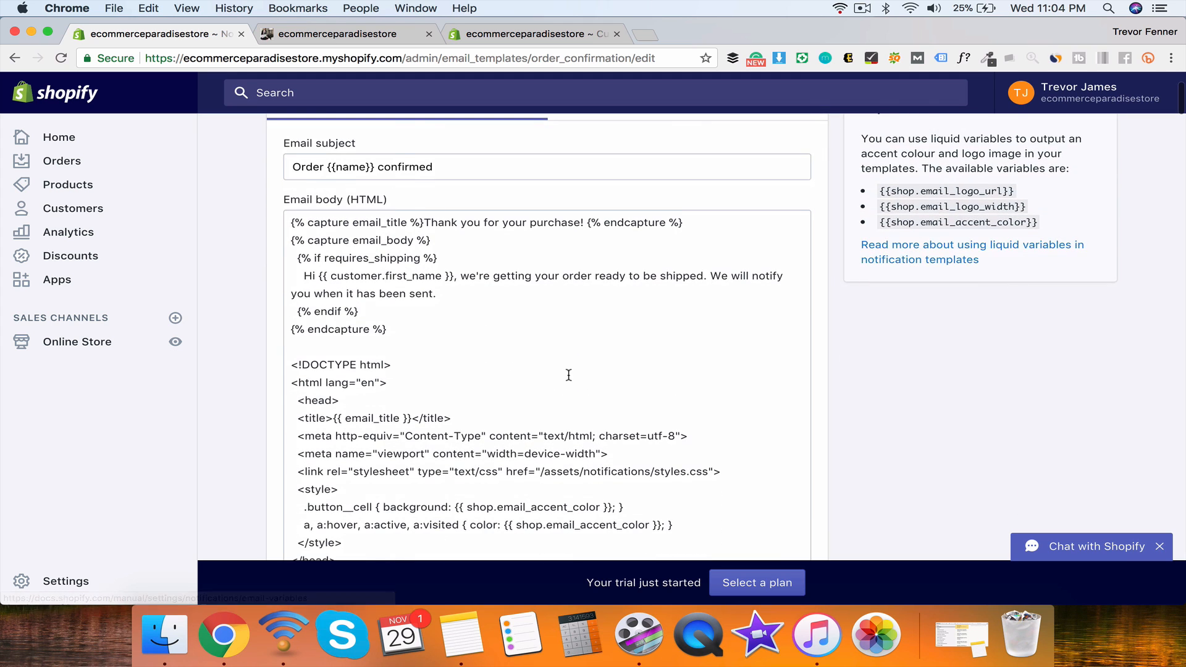
{"action": "scroll", "coordinate": [567, 373], "scroll_direction": "down", "scroll_amount": 3}
{"action": "scroll", "coordinate": [569, 375], "scroll_direction": "up", "scroll_amount": 4}
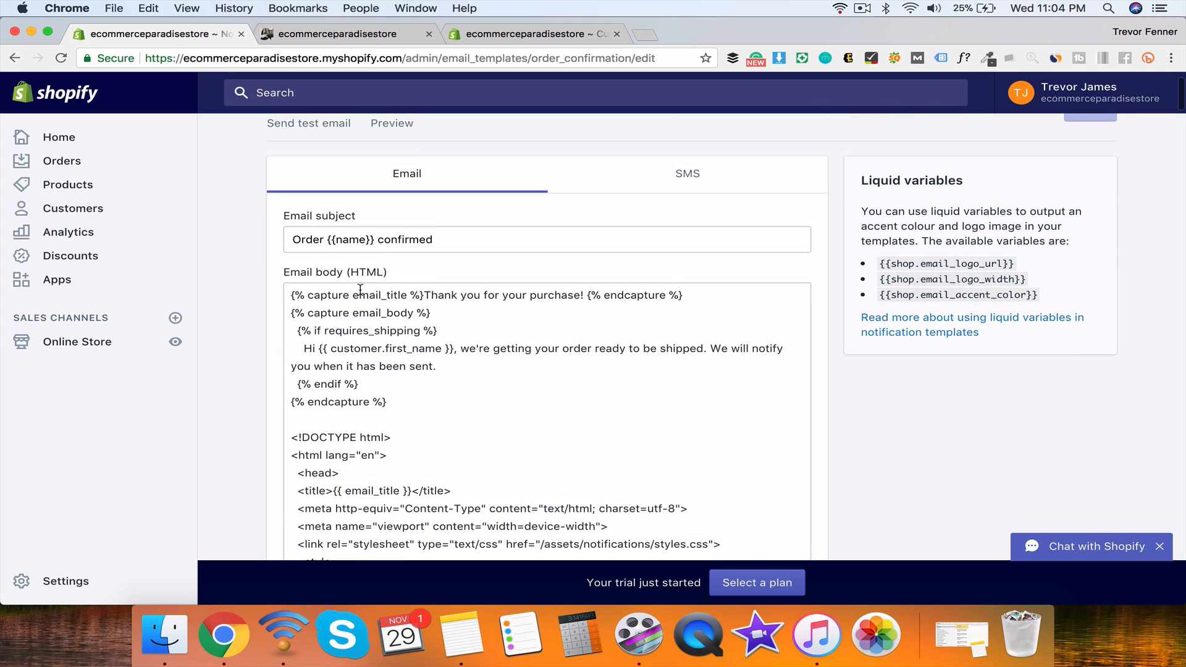
Step: Compare the SMS version with the Email version and scroll through the email body HTML
{"action": "left_click", "coordinate": [641, 165]}
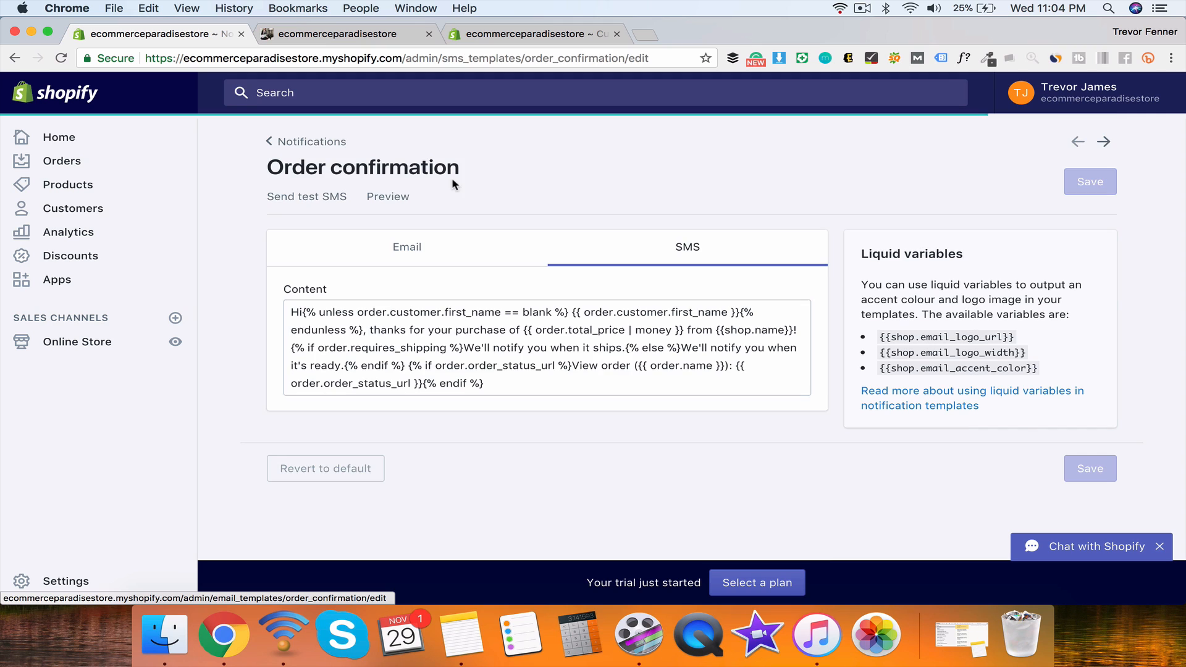
{"action": "left_click", "coordinate": [457, 258]}
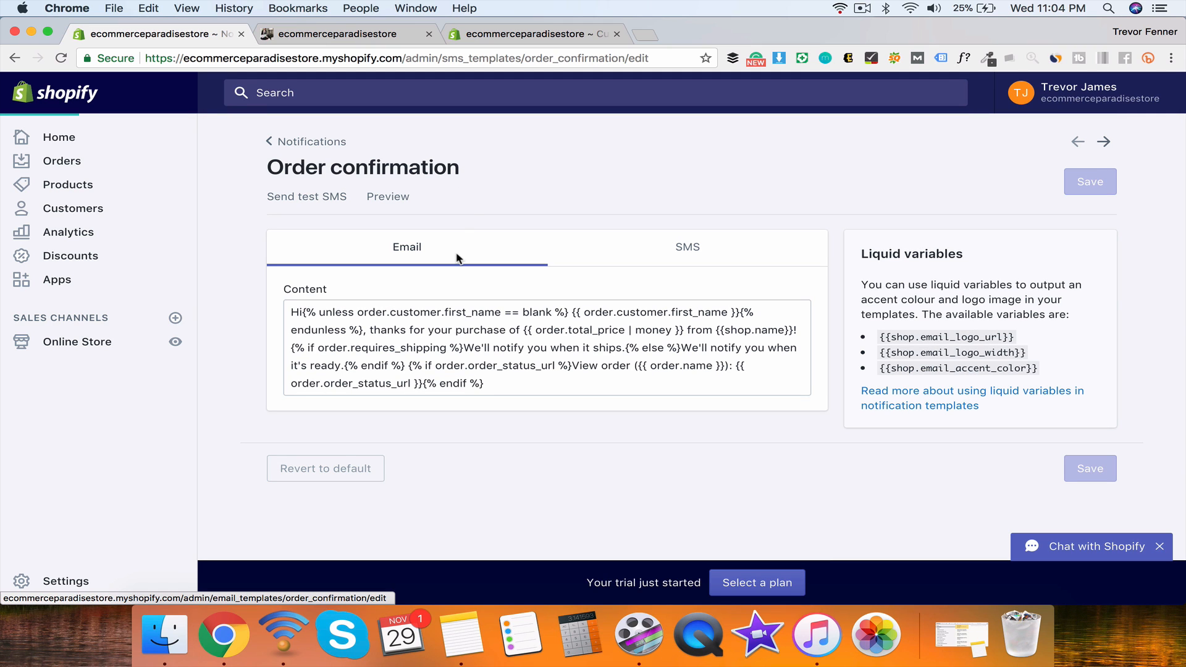
{"action": "scroll", "coordinate": [435, 385], "scroll_direction": "down", "scroll_amount": 8}
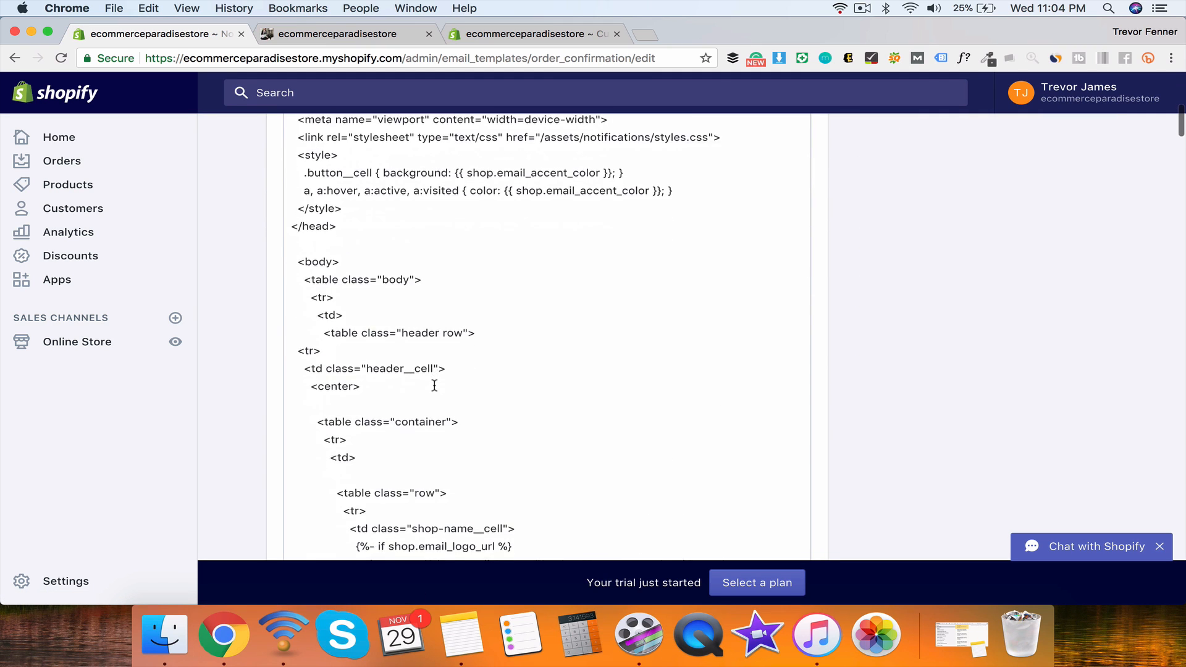
{"action": "scroll", "coordinate": [435, 385], "scroll_direction": "down", "scroll_amount": 15}
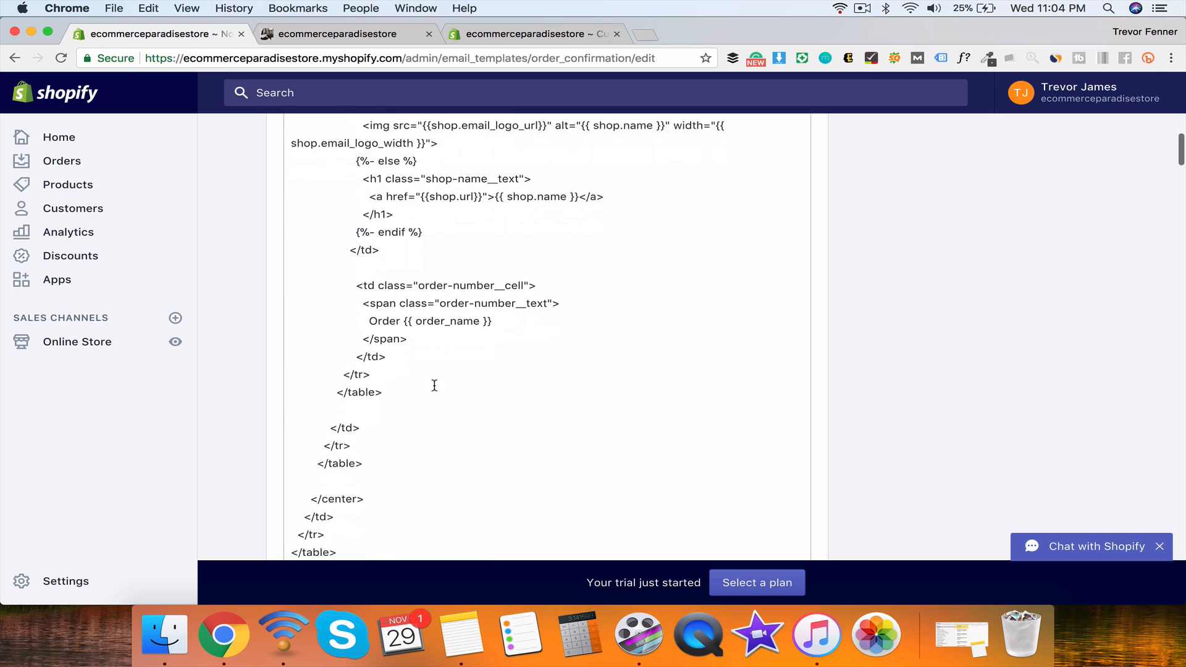
{"action": "scroll", "coordinate": [435, 385], "scroll_direction": "down", "scroll_amount": 3}
{"action": "scroll", "coordinate": [435, 385], "scroll_direction": "down", "scroll_amount": 15}
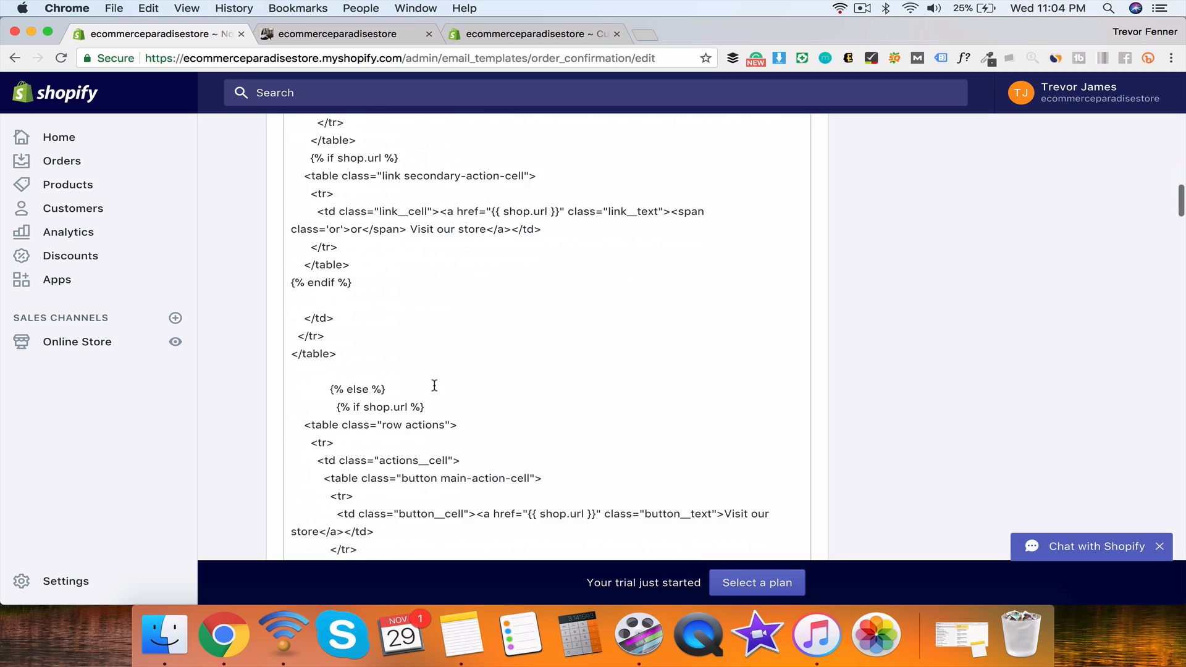
{"action": "scroll", "coordinate": [434, 385], "scroll_direction": "up", "scroll_amount": 10}
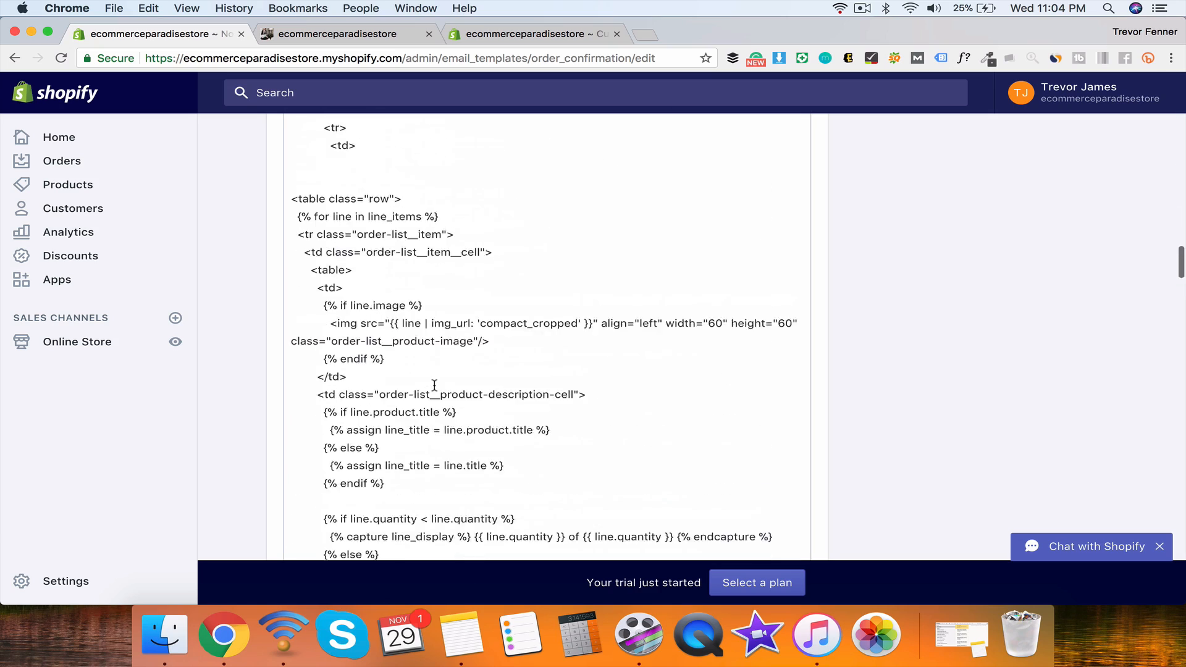
{"action": "scroll", "coordinate": [434, 385], "scroll_direction": "down", "scroll_amount": 20}
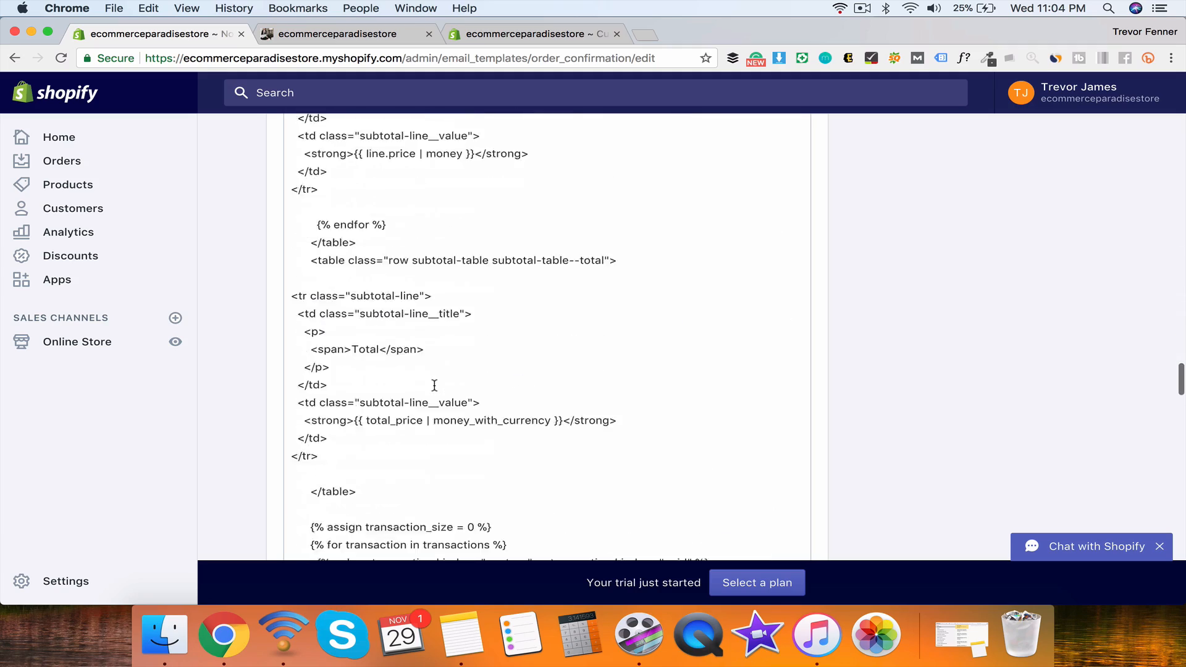
{"action": "scroll", "coordinate": [435, 385], "scroll_direction": "down", "scroll_amount": 20}
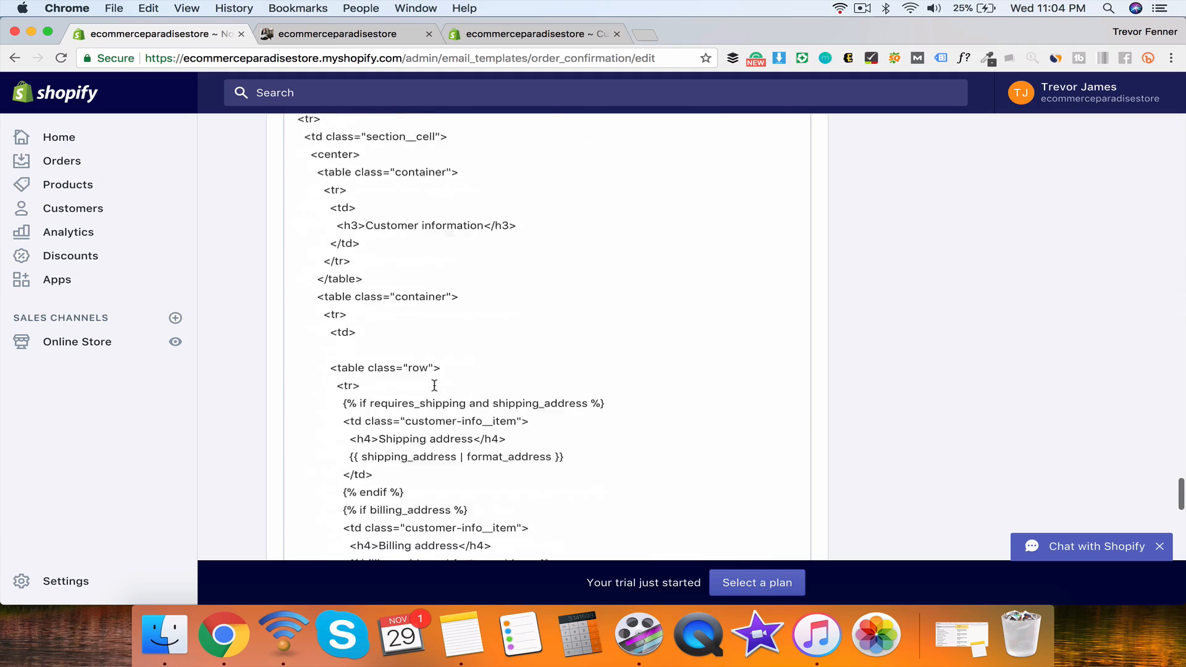
{"action": "scroll", "coordinate": [435, 385], "scroll_direction": "down", "scroll_amount": 20}
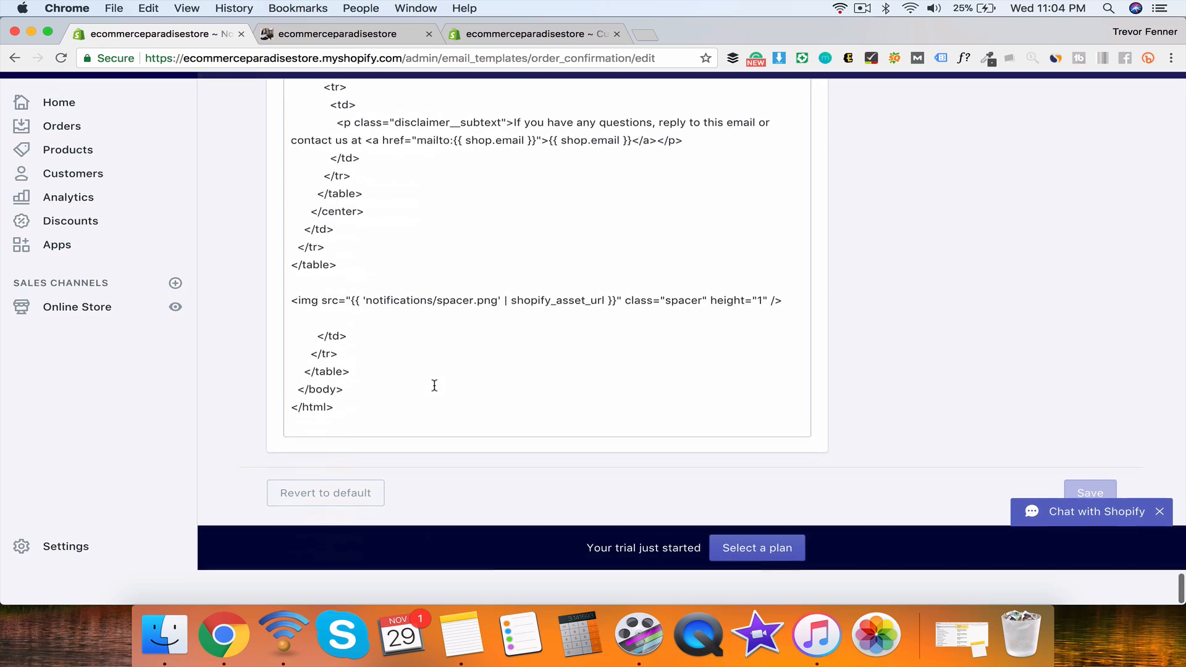
{"action": "scroll", "coordinate": [435, 384], "scroll_direction": "up", "scroll_amount": 20}
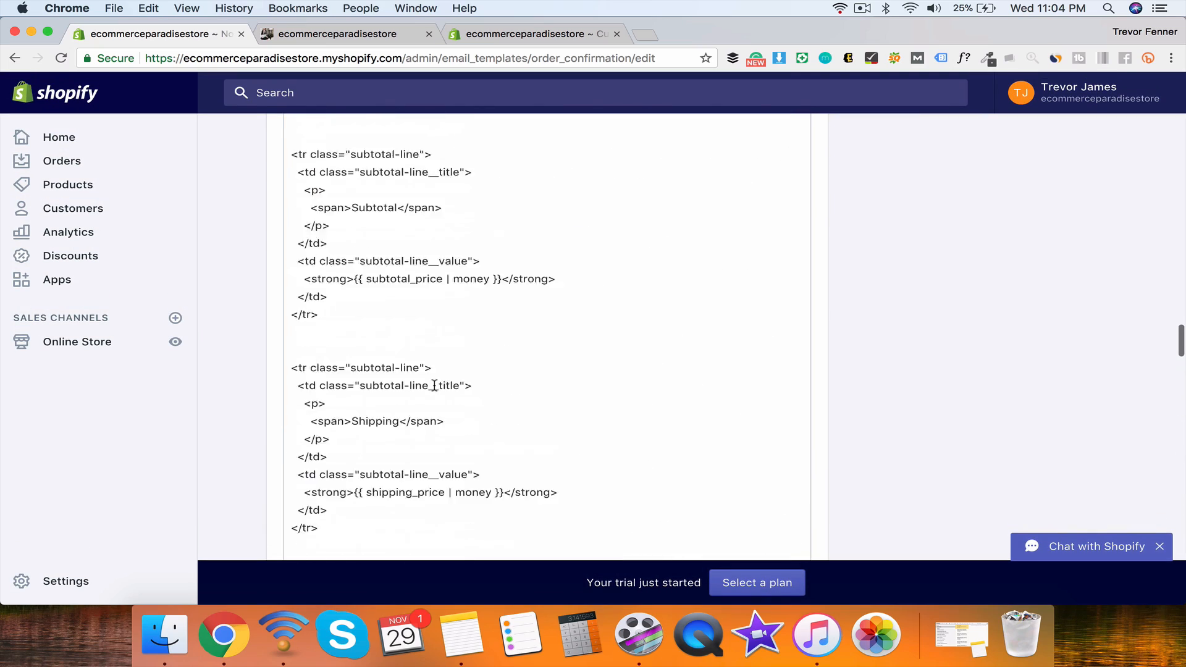
{"action": "scroll", "coordinate": [434, 385], "scroll_direction": "up", "scroll_amount": 15}
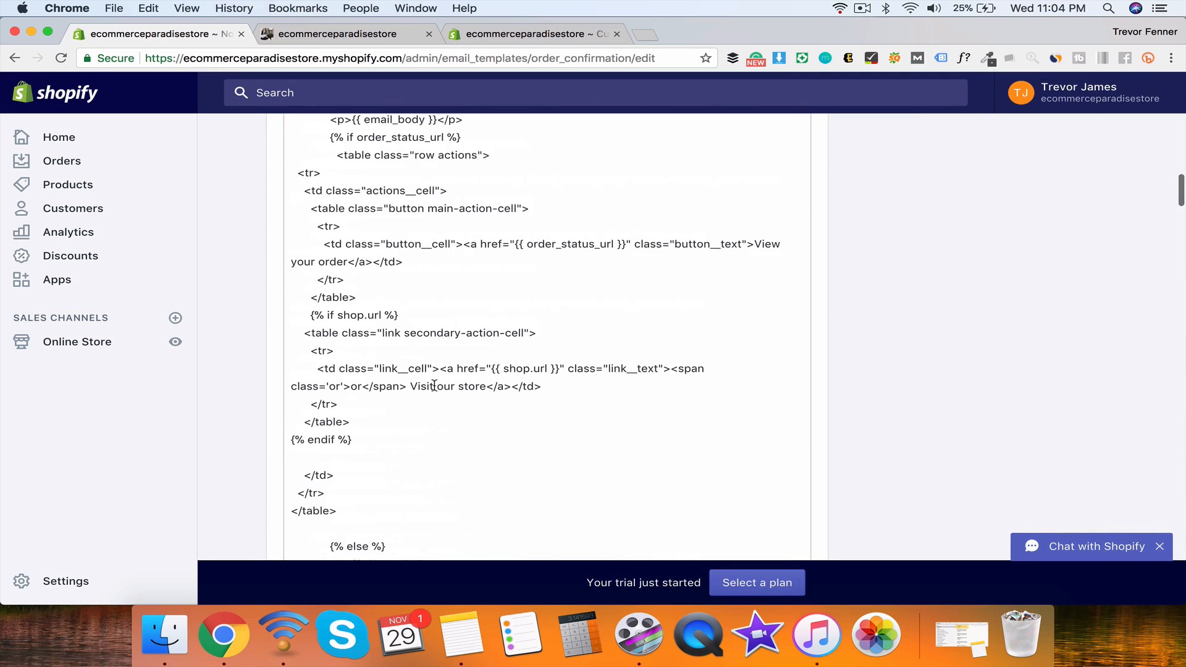
{"action": "scroll", "coordinate": [435, 385], "scroll_direction": "up", "scroll_amount": 20}
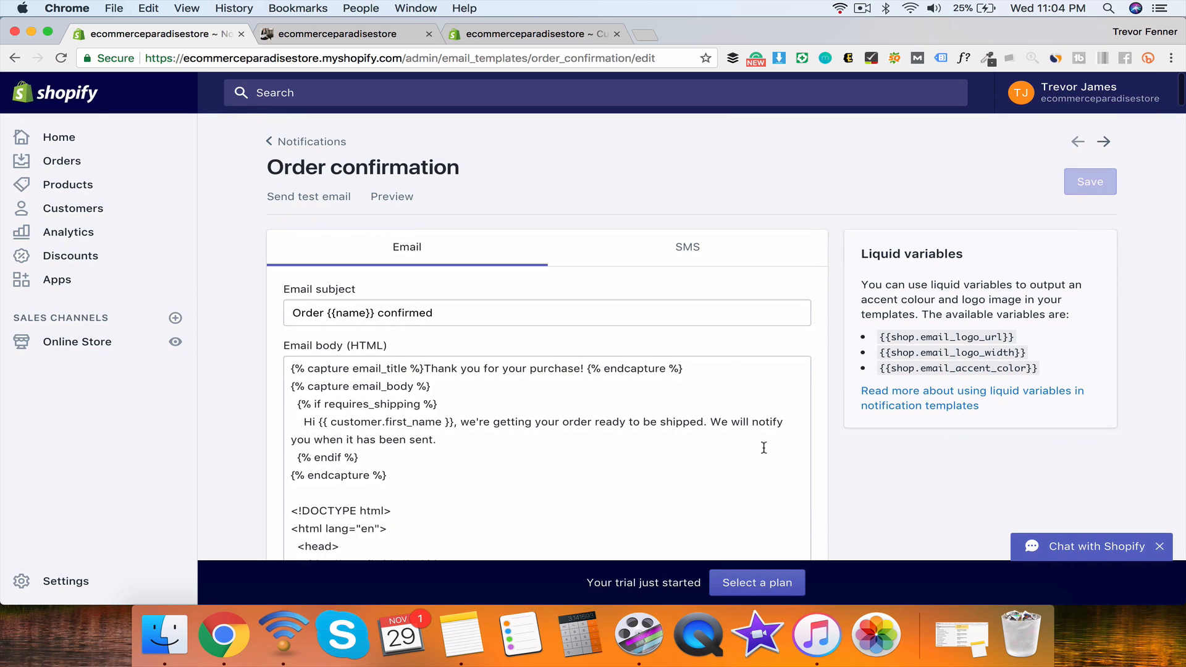
Step: Select, then deselect, the 'Thank you for your purchase!' title in the email body code
{"action": "left_click", "coordinate": [693, 369]}
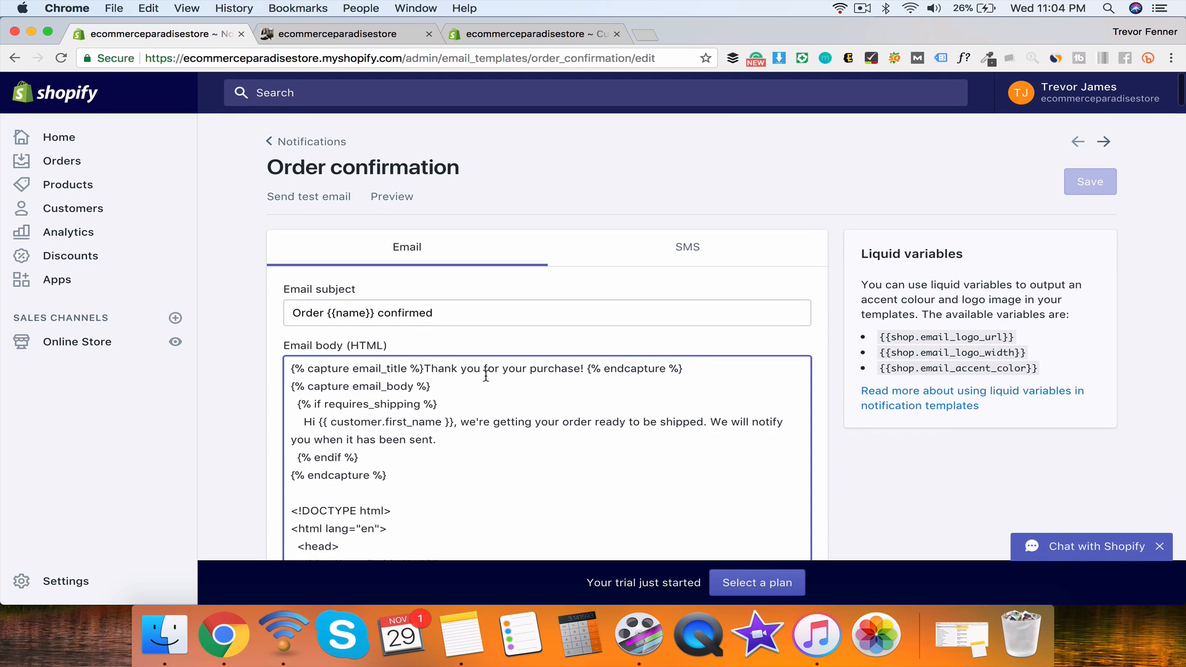
{"action": "left_click_drag", "start_coordinate": [427, 366], "coordinate": [590, 366]}
{"action": "left_click", "coordinate": [590, 368]}
{"action": "left_click", "coordinate": [424, 369]}
{"action": "left_click", "coordinate": [588, 367]}
{"action": "left_click", "coordinate": [424, 370]}
{"action": "left_click", "coordinate": [589, 367]}
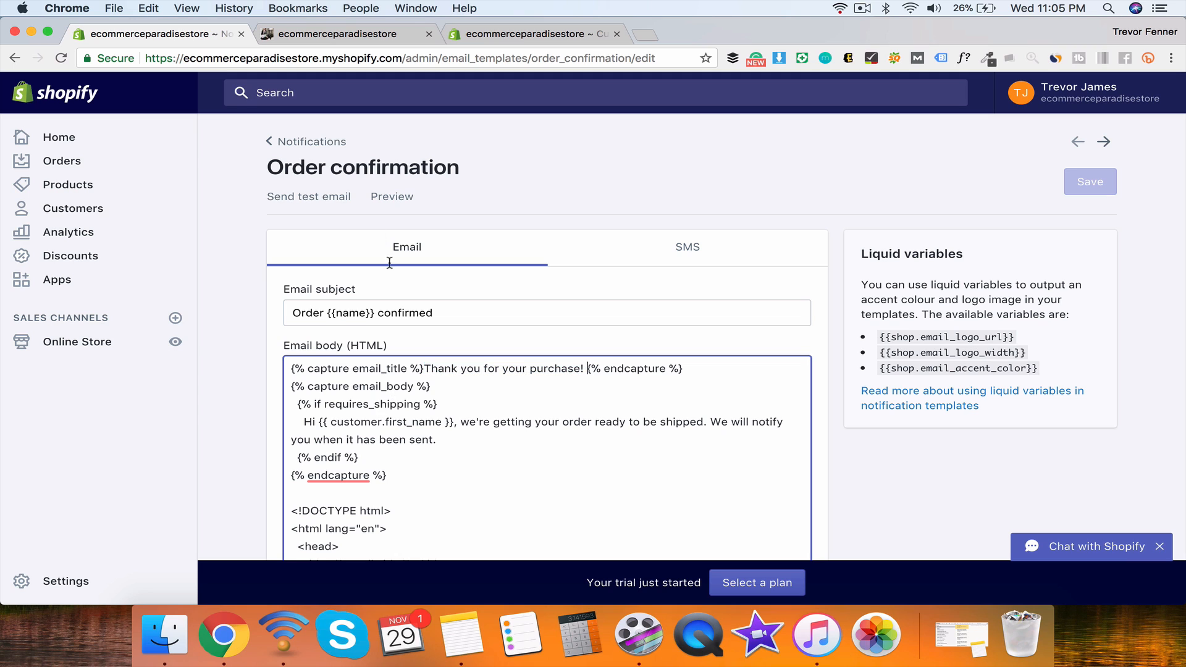
Step: Return to Settings, look over the uploaded Files and Sales channels, then open Account
{"action": "left_click", "coordinate": [300, 147]}
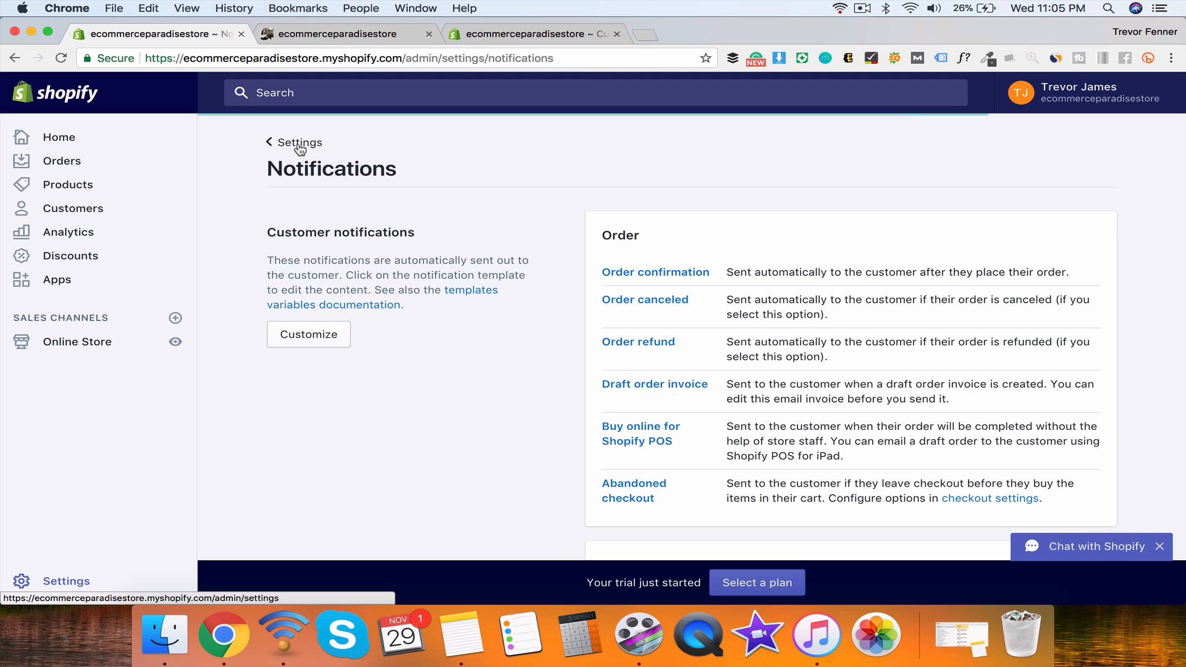
{"action": "left_click", "coordinate": [275, 140]}
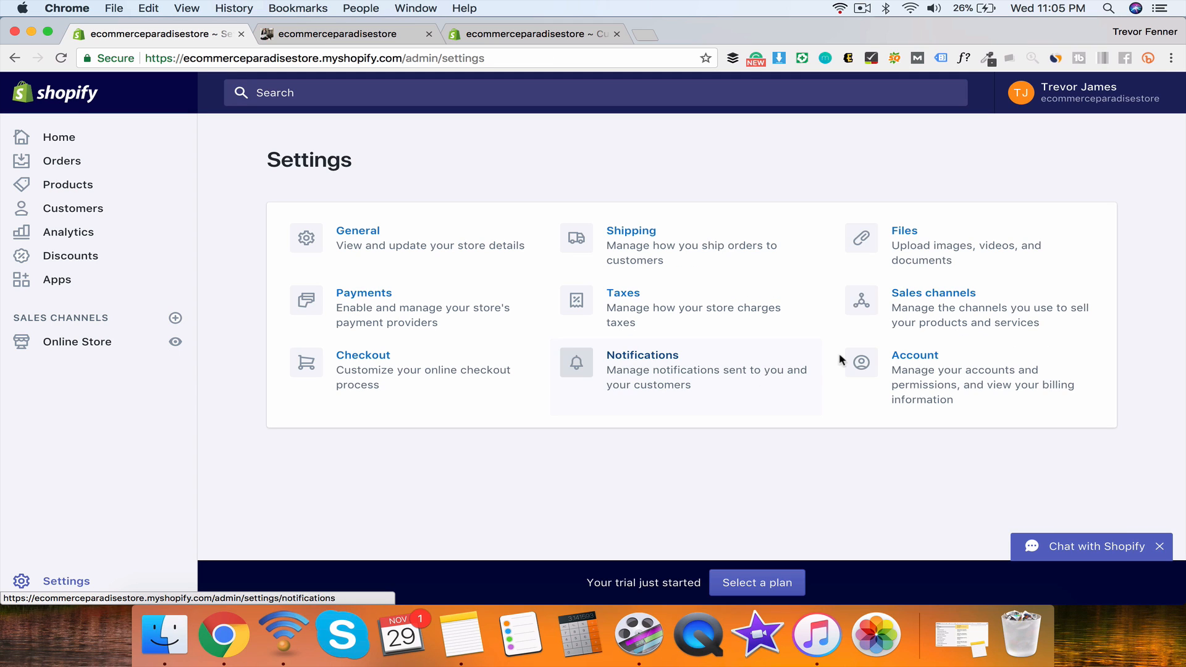
{"action": "left_click", "coordinate": [925, 249]}
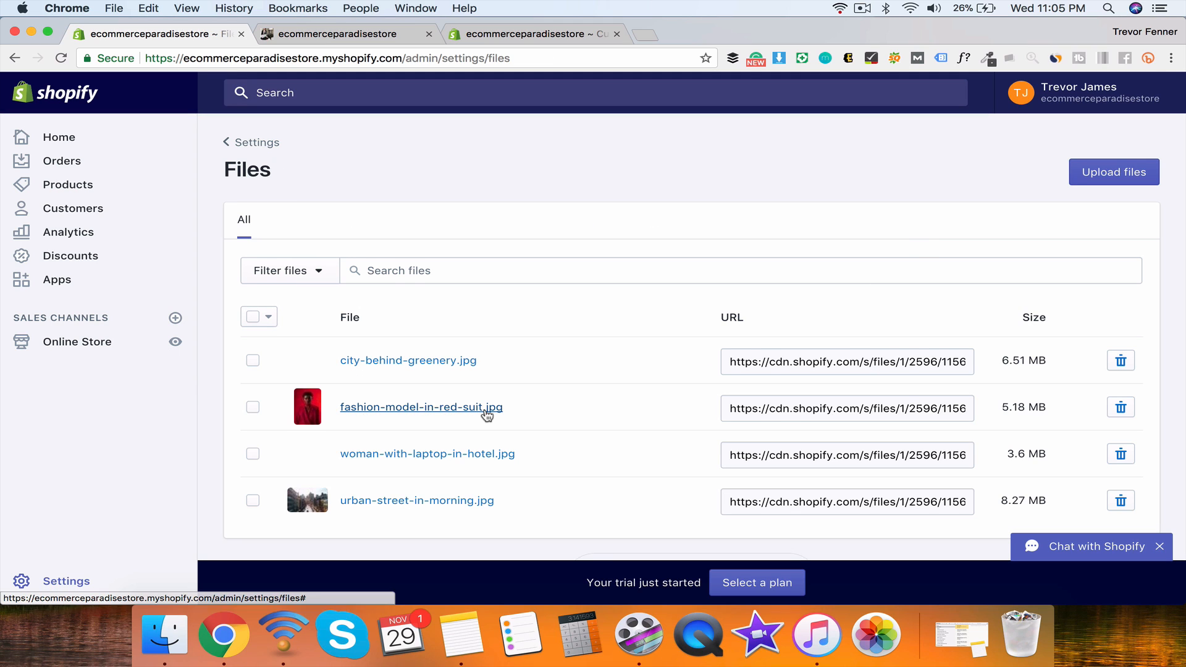
{"action": "scroll", "coordinate": [420, 435], "scroll_direction": "down", "scroll_amount": 1}
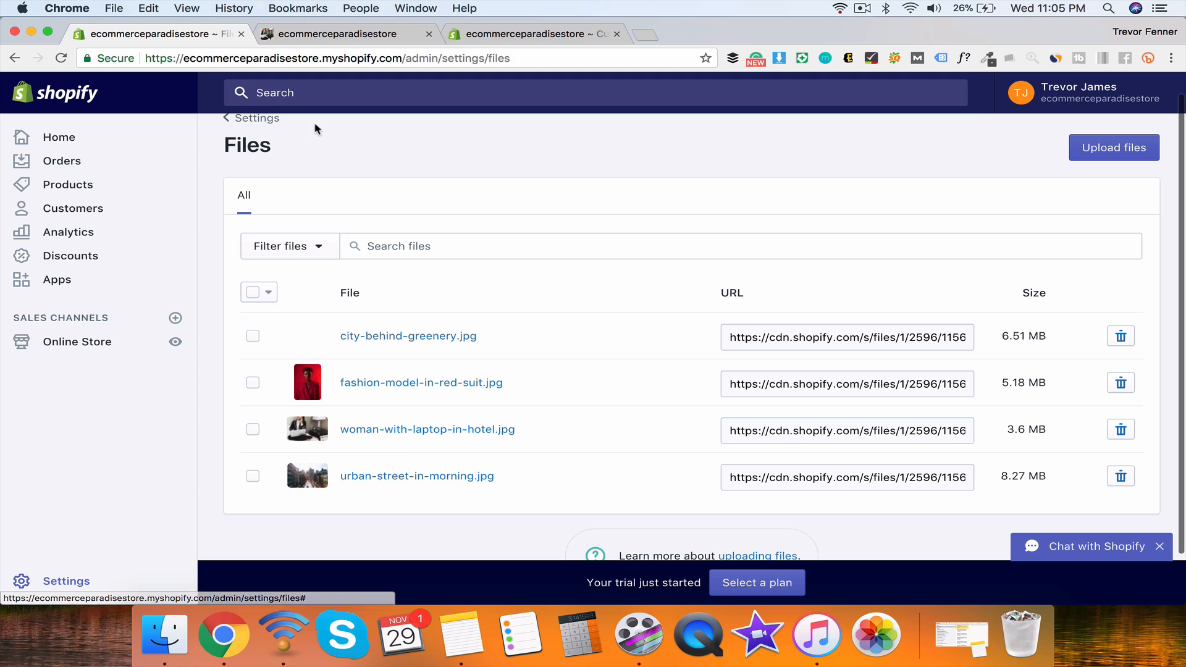
{"action": "left_click", "coordinate": [247, 118]}
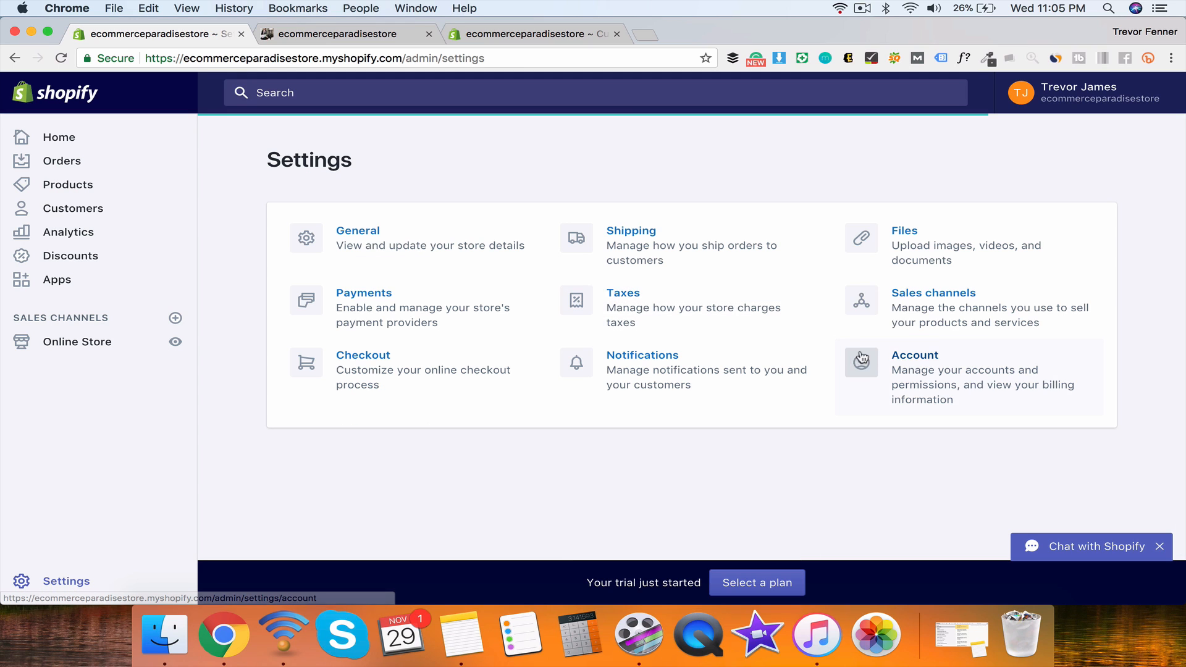
{"action": "left_click", "coordinate": [933, 294]}
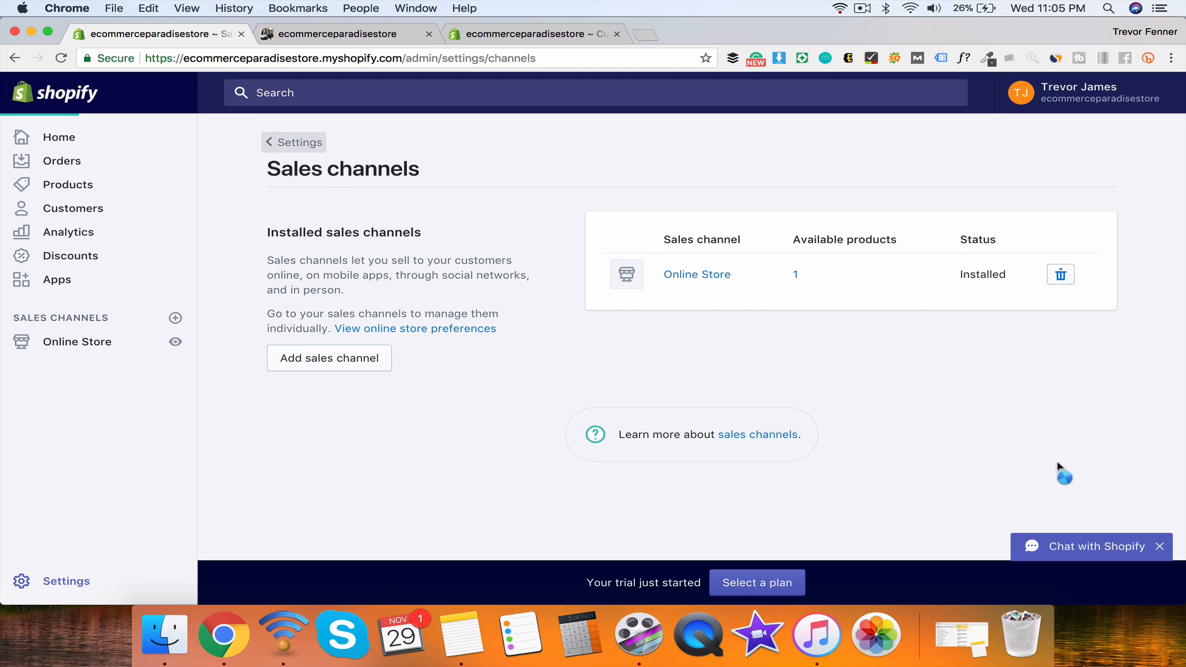
{"action": "left_click", "coordinate": [904, 350]}
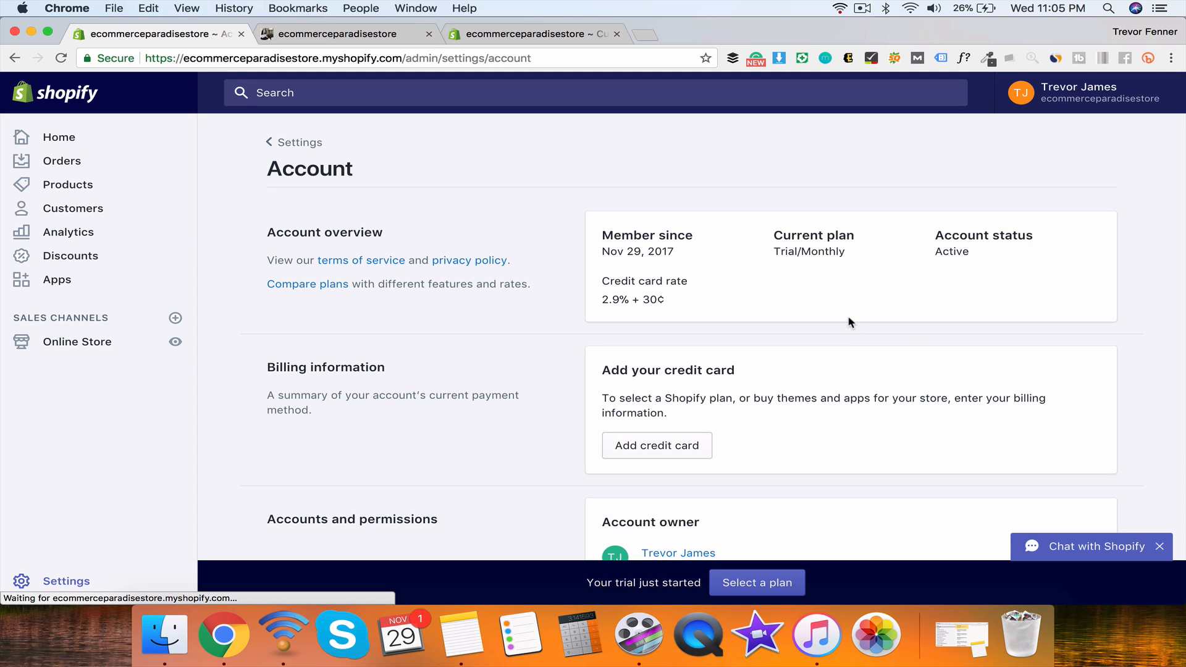
Step: Review the member-since date and plan, then go to Hire a Shopify Expert under Store status
{"action": "left_click_drag", "start_coordinate": [602, 251], "coordinate": [975, 258]}
{"action": "left_click", "coordinate": [957, 252]}
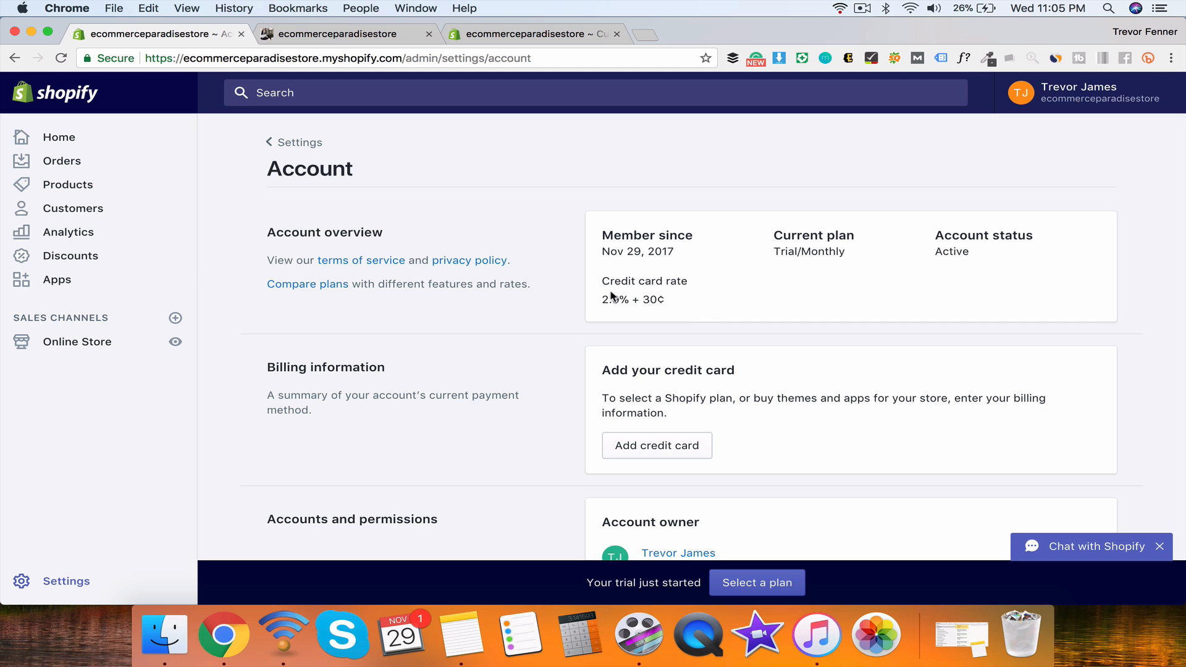
{"action": "left_click_drag", "start_coordinate": [612, 297], "coordinate": [715, 318]}
{"action": "scroll", "coordinate": [716, 306], "scroll_direction": "down", "scroll_amount": 5}
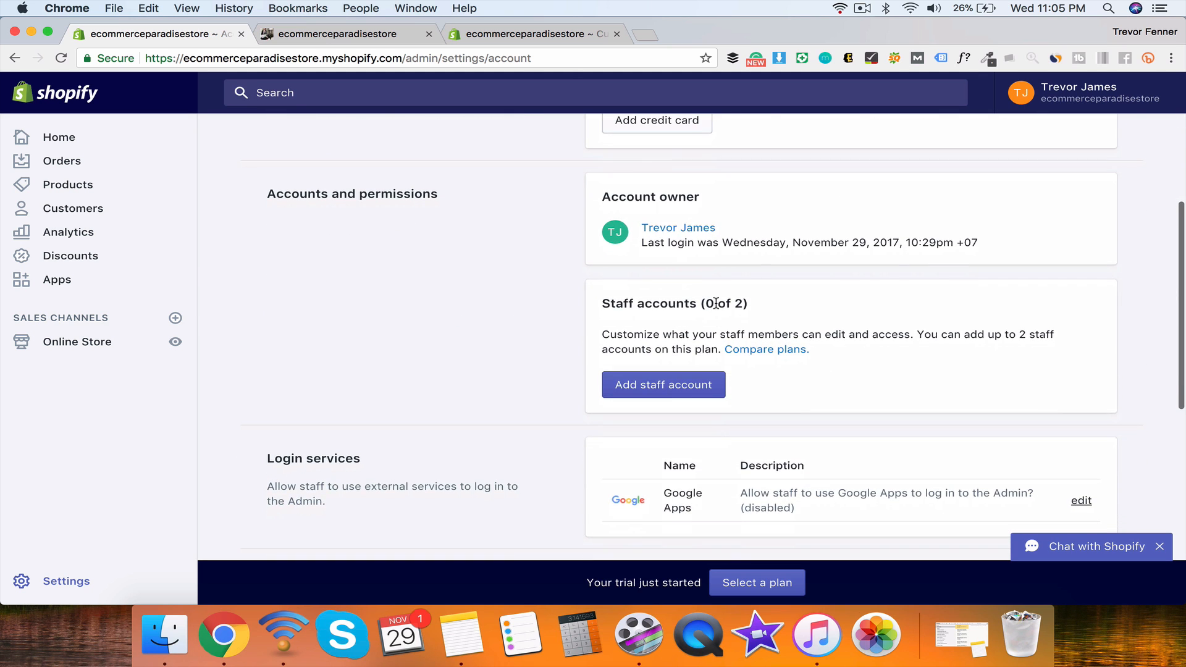
{"action": "scroll", "coordinate": [715, 303], "scroll_direction": "down", "scroll_amount": 10}
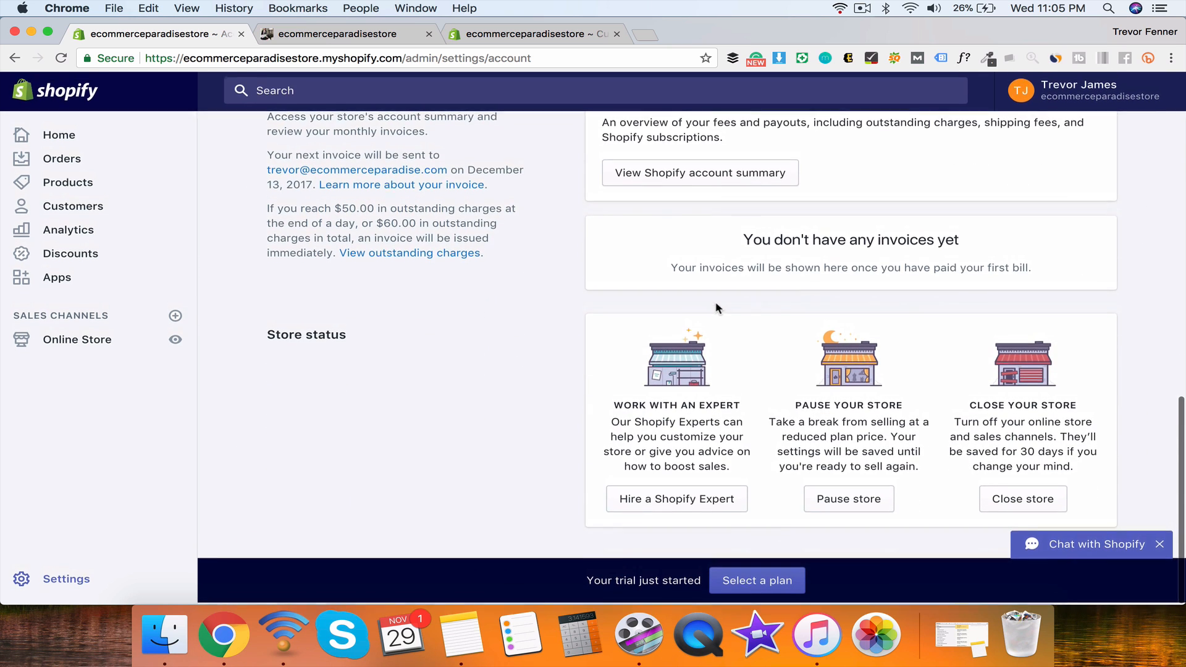
{"action": "left_click", "coordinate": [660, 506]}
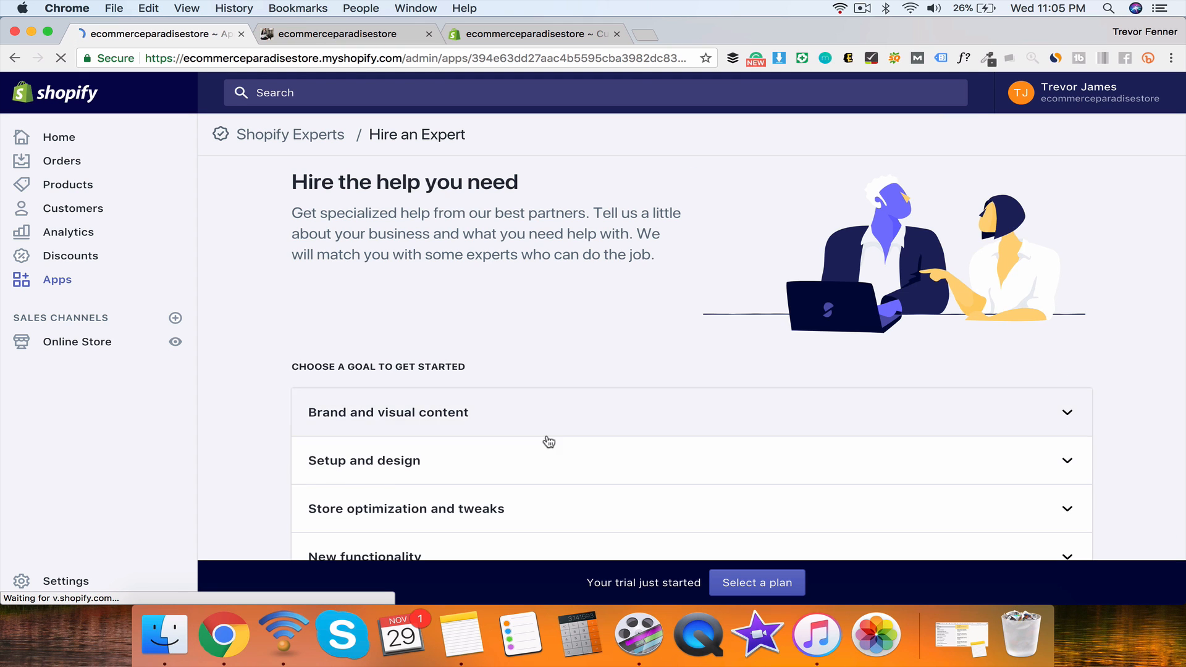
Step: Start a 'Develop a brand strategy' request under Brand and visual content and try continuing
{"action": "scroll", "coordinate": [544, 433], "scroll_direction": "down", "scroll_amount": 5}
{"action": "scroll", "coordinate": [543, 331], "scroll_direction": "up", "scroll_amount": 2}
{"action": "left_click", "coordinate": [532, 287]}
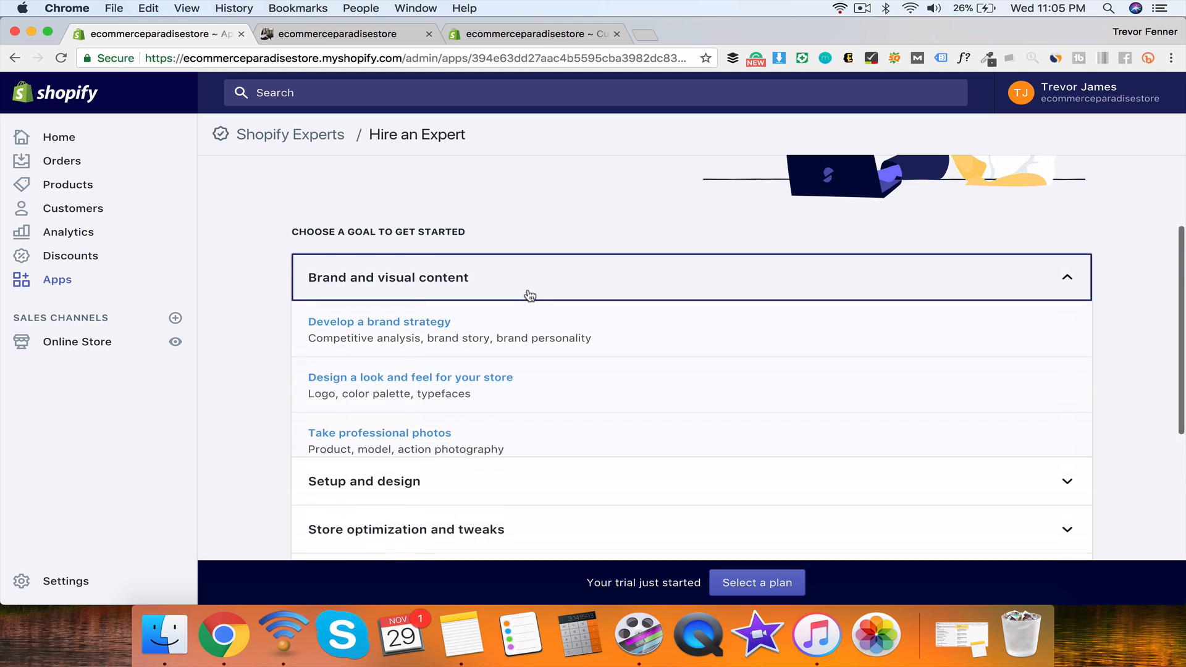
{"action": "scroll", "coordinate": [513, 299], "scroll_direction": "down", "scroll_amount": 1}
{"action": "left_click", "coordinate": [415, 288]}
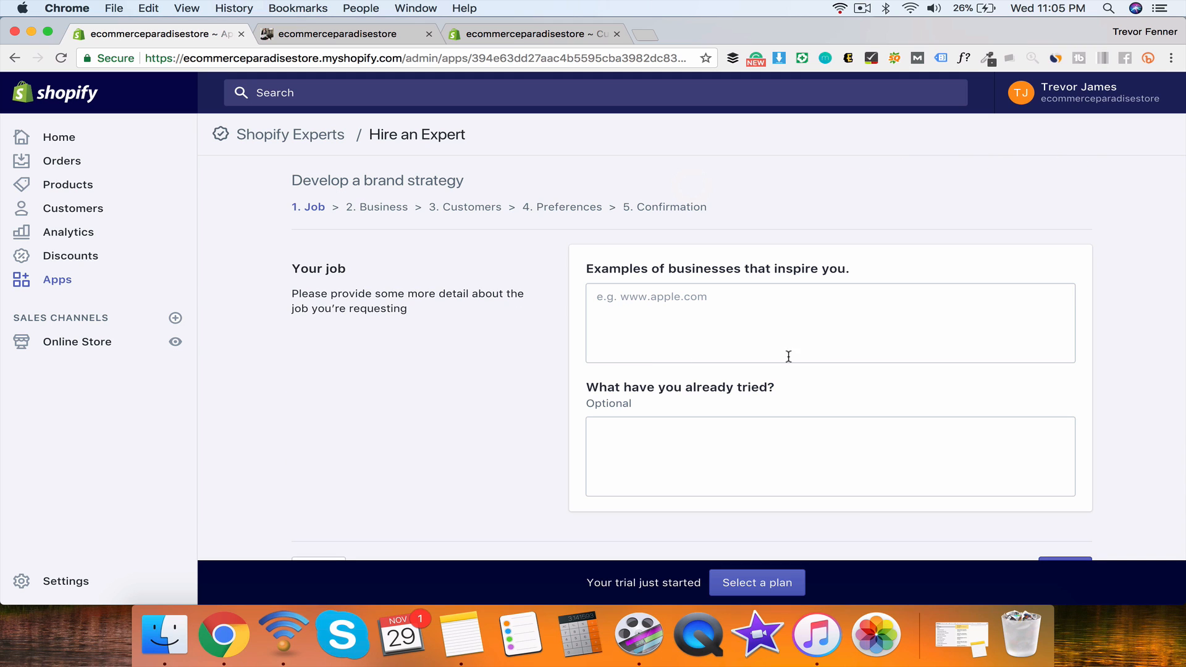
{"action": "left_click", "coordinate": [658, 314]}
{"action": "left_click", "coordinate": [665, 426]}
{"action": "scroll", "coordinate": [665, 426], "scroll_direction": "down", "scroll_amount": 2}
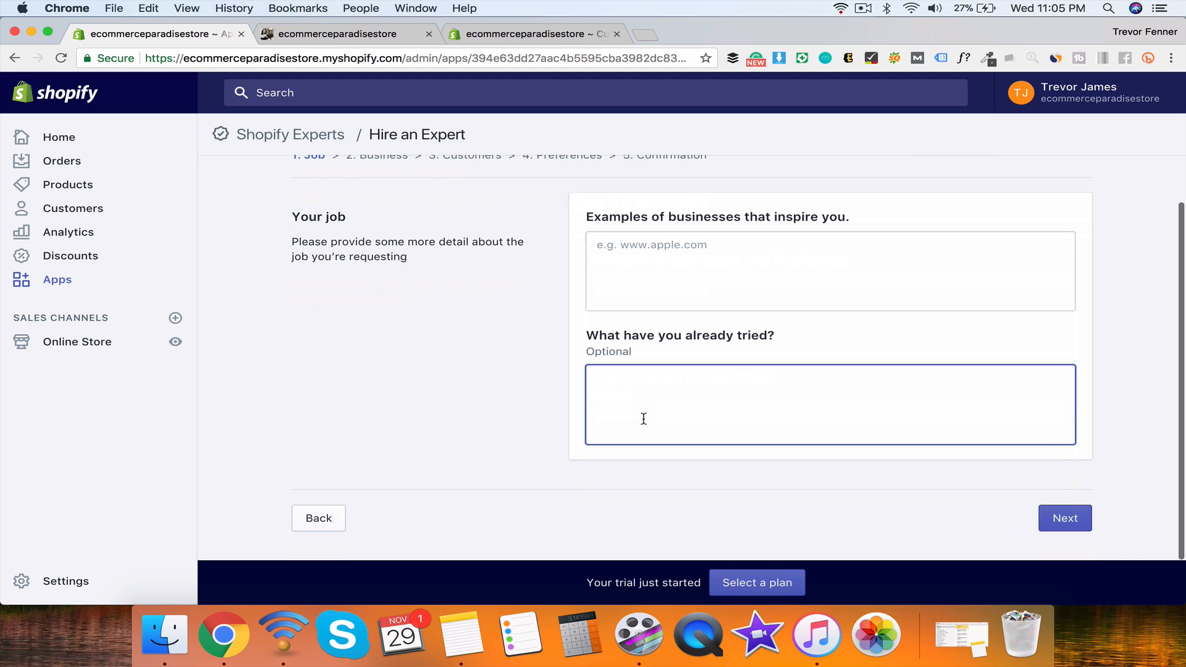
{"action": "left_click", "coordinate": [1051, 517]}
{"action": "scroll", "coordinate": [673, 223], "scroll_direction": "up", "scroll_amount": 2}
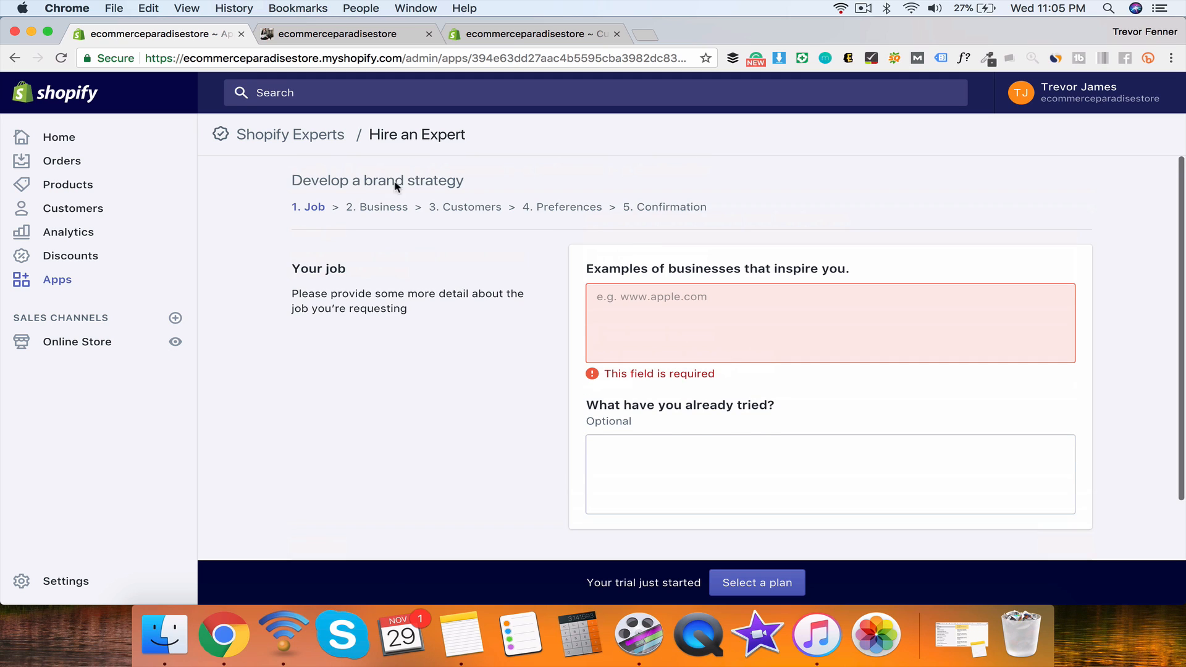
Step: Leave the expert form and return to the Account settings page
{"action": "left_click", "coordinate": [22, 64]}
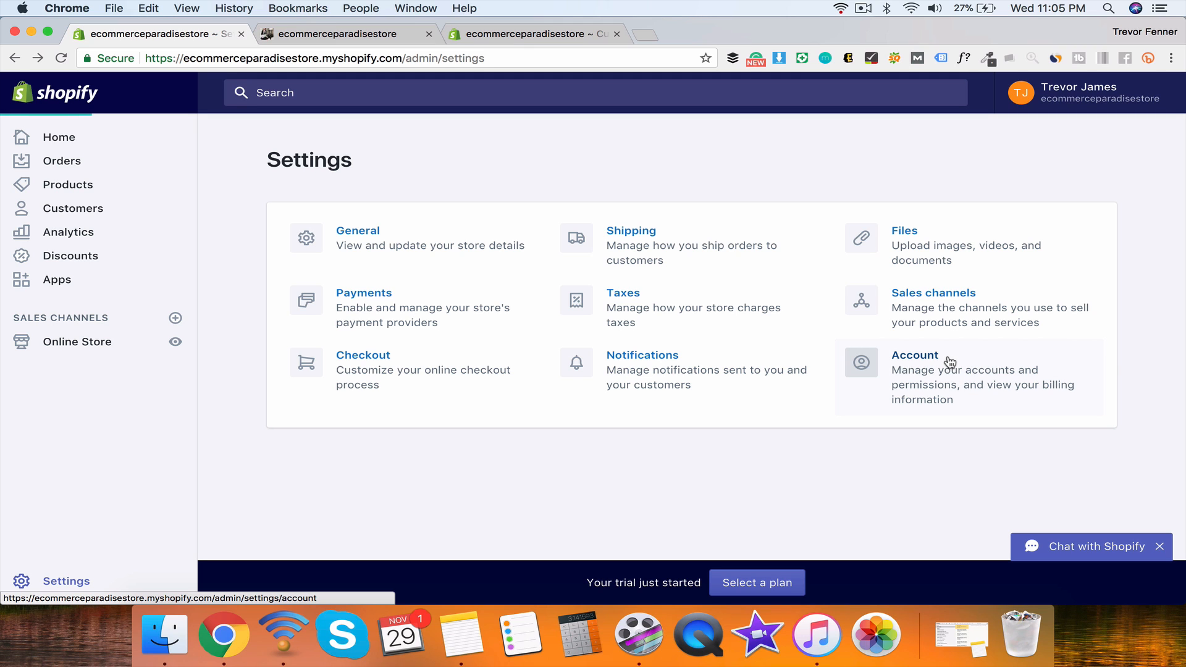
{"action": "left_click", "coordinate": [950, 362]}
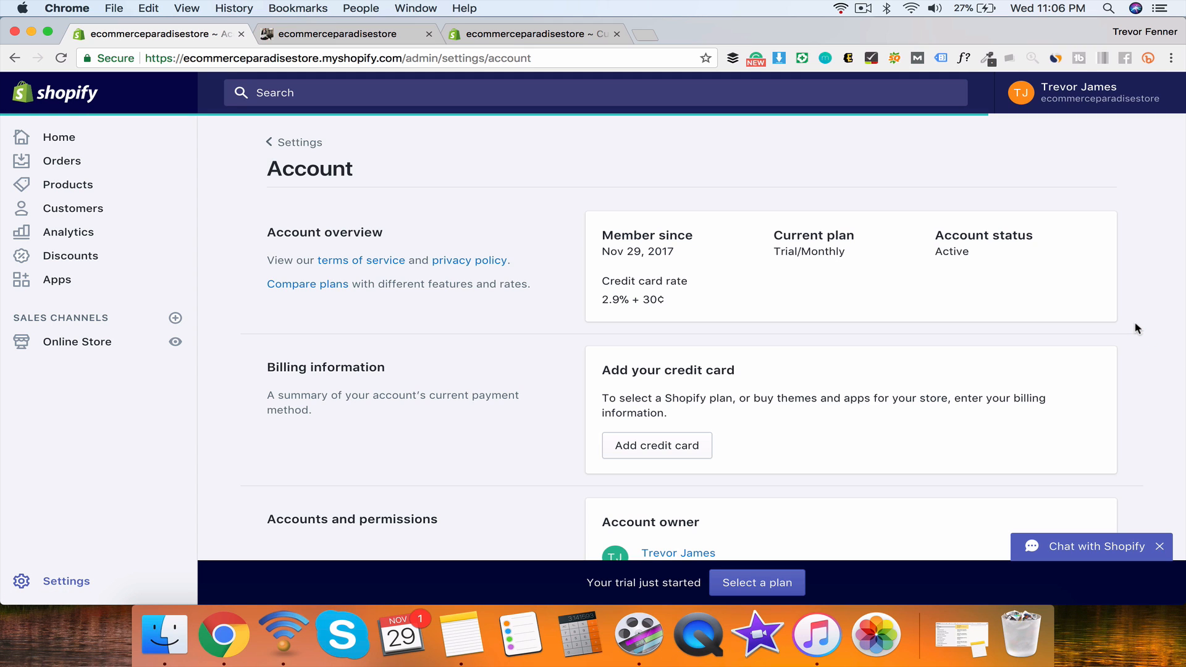
{"action": "scroll", "coordinate": [1137, 328], "scroll_direction": "down", "scroll_amount": 12}
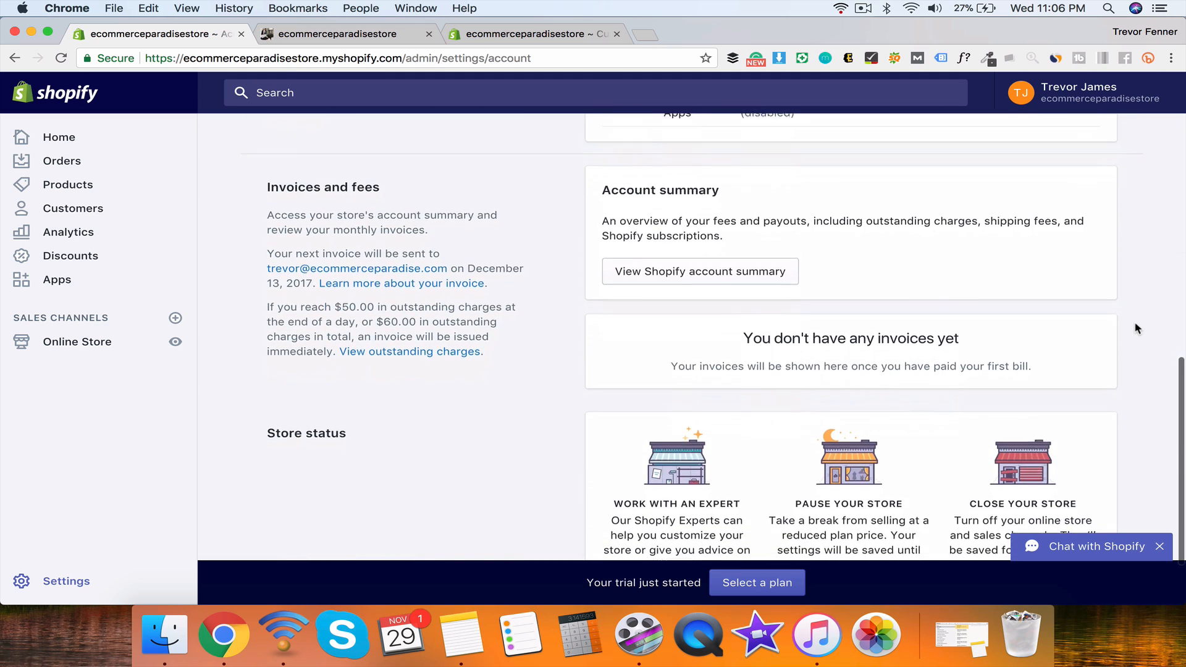
{"action": "scroll", "coordinate": [1137, 328], "scroll_direction": "down", "scroll_amount": 4}
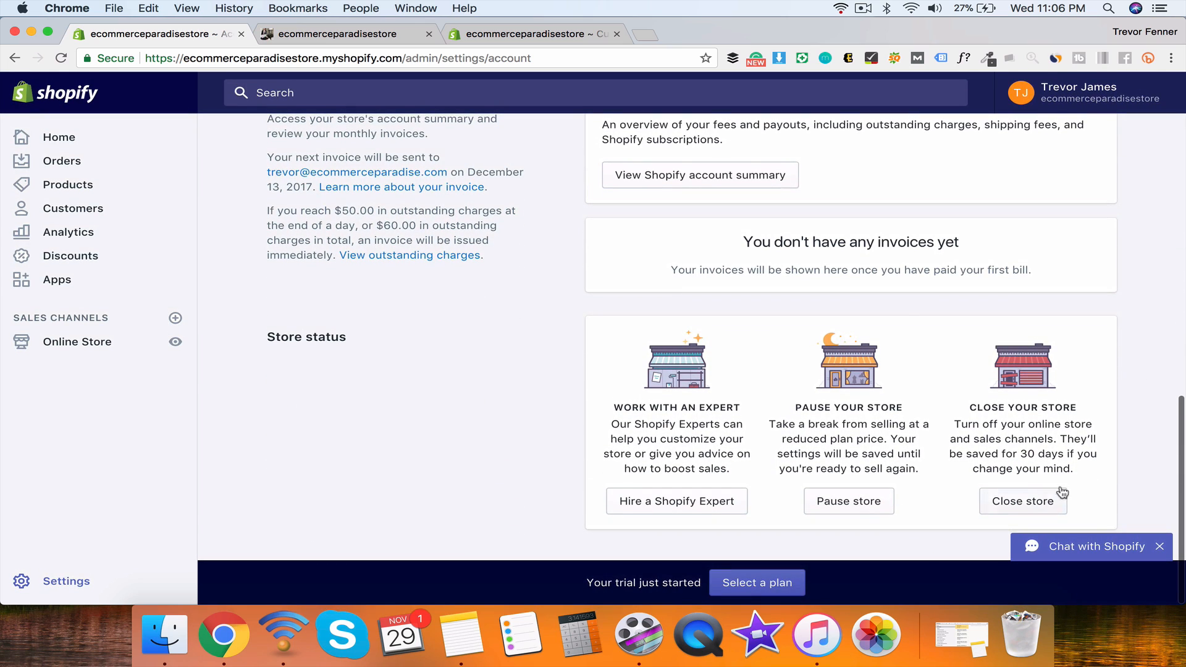
{"action": "scroll", "coordinate": [1072, 482], "scroll_direction": "up", "scroll_amount": 15}
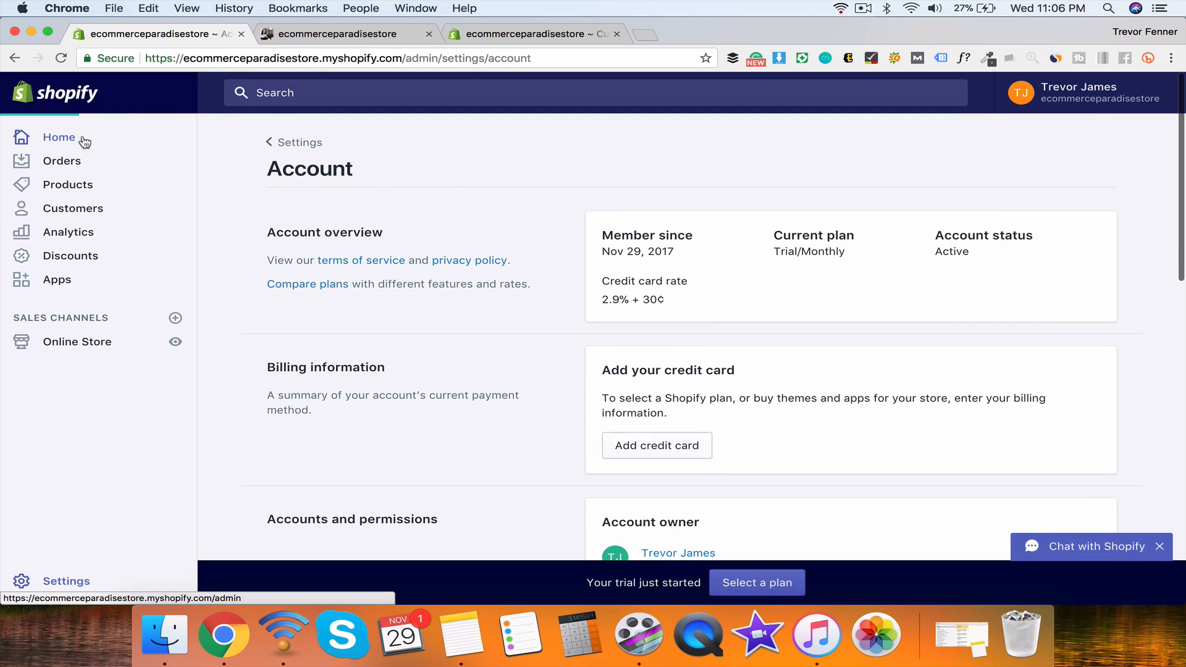
Step: Go to the admin Home page and highlight its welcome heading lines
{"action": "left_click", "coordinate": [85, 139]}
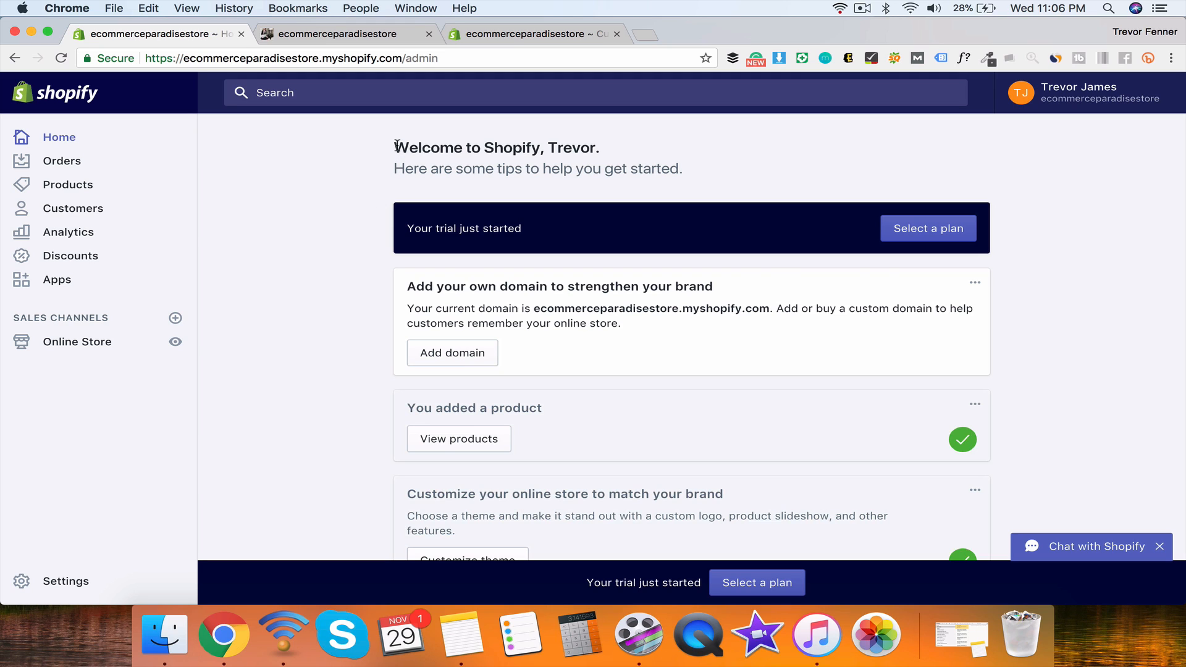
{"action": "left_click_drag", "start_coordinate": [397, 146], "coordinate": [387, 181]}
{"action": "left_click", "coordinate": [398, 184]}
{"action": "left_click", "coordinate": [398, 184]}
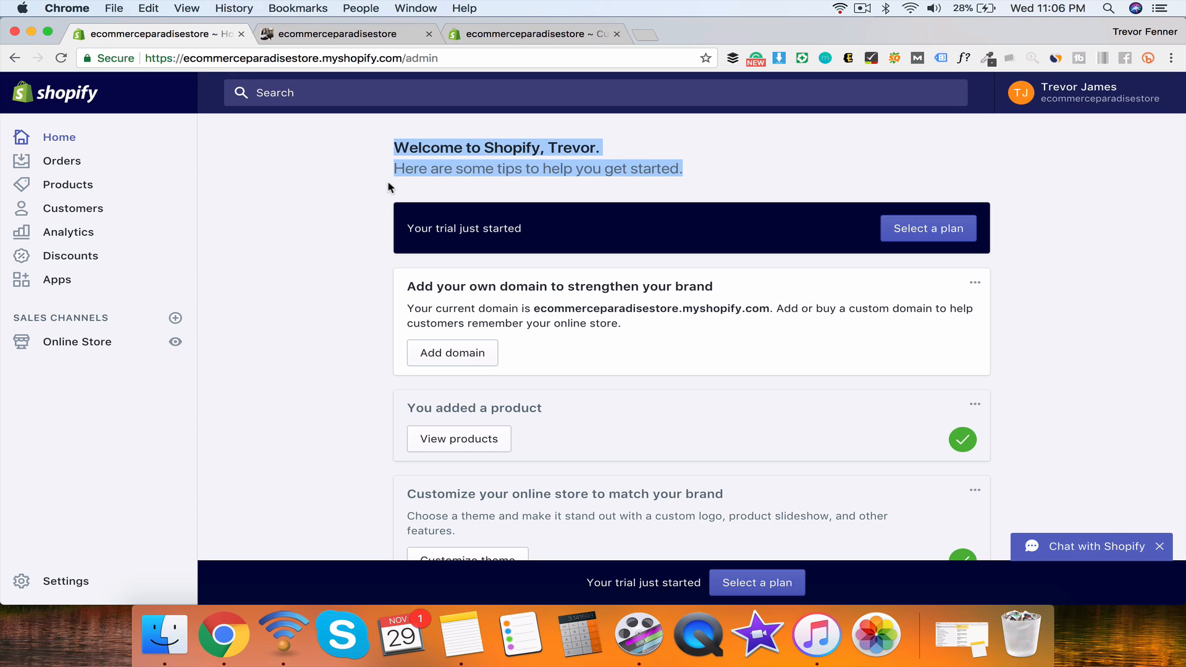
{"action": "left_click", "coordinate": [388, 183]}
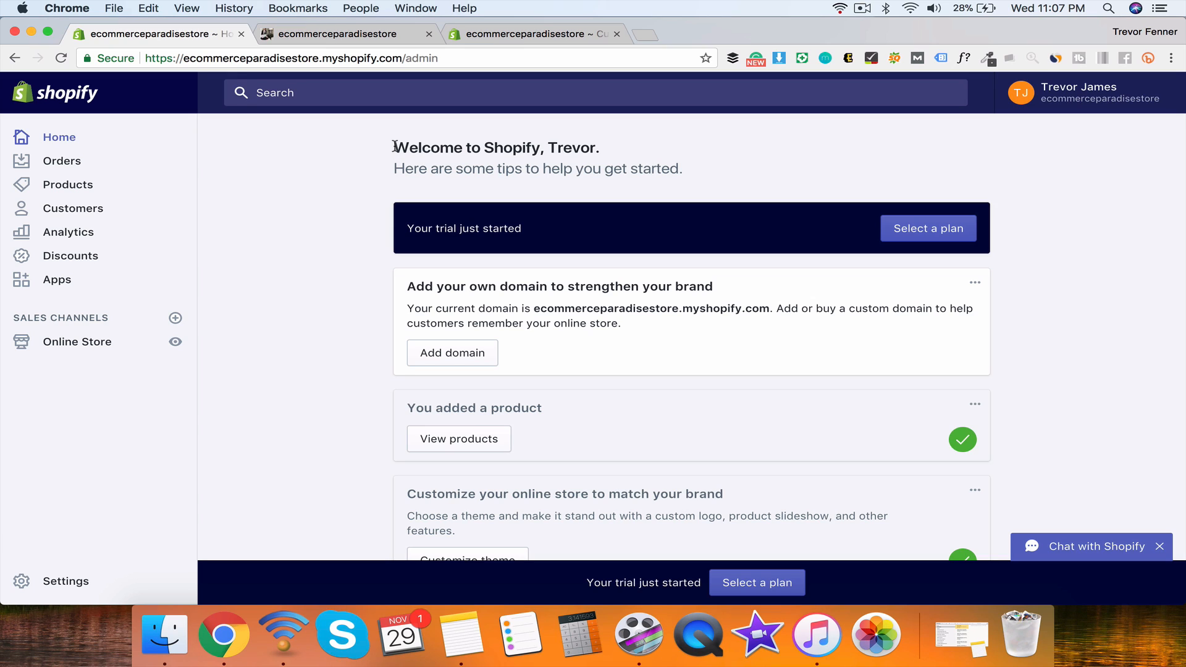
{"action": "left_click_drag", "start_coordinate": [398, 154], "coordinate": [398, 178]}
{"action": "left_click", "coordinate": [400, 181]}
{"action": "mouse_move", "coordinate": [398, 181]}
{"action": "left_mouse_down"}
{"action": "mouse_move", "coordinate": [393, 149]}
{"action": "mouse_move", "coordinate": [394, 170]}
{"action": "left_mouse_up"}
{"action": "left_click", "coordinate": [394, 173]}
Step: Switch to the browser tab showing the live storefront
{"action": "scroll", "coordinate": [332, 248], "scroll_direction": "down", "scroll_amount": 3}
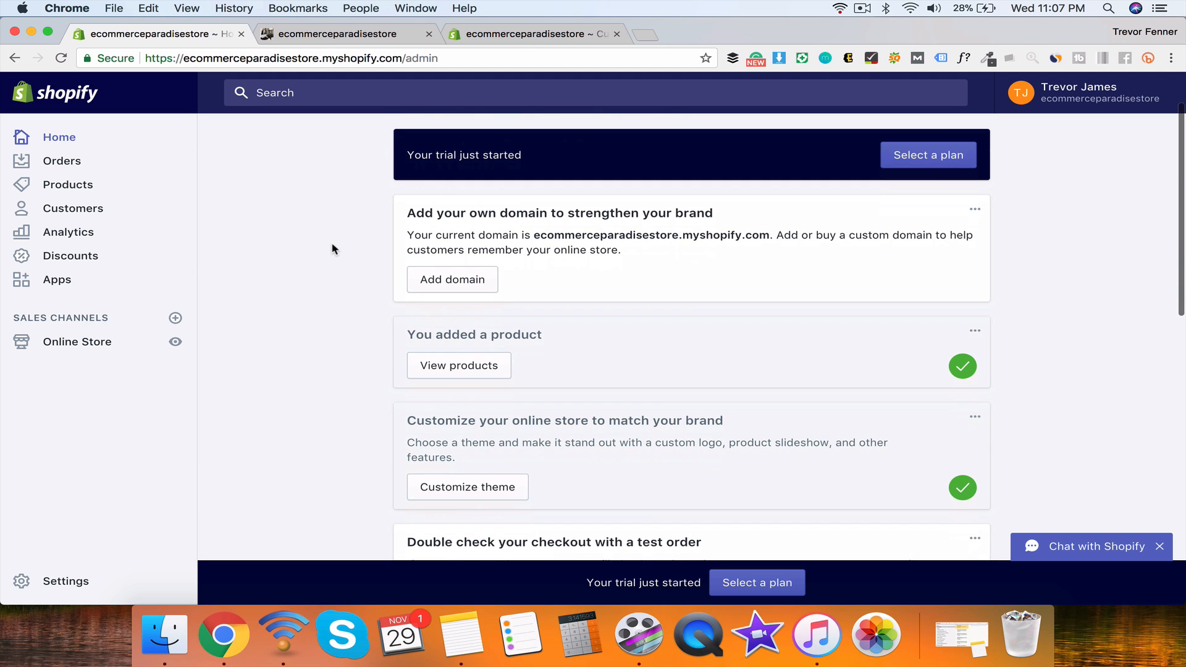
{"action": "scroll", "coordinate": [332, 249], "scroll_direction": "up", "scroll_amount": 3}
{"action": "left_click", "coordinate": [346, 35]}
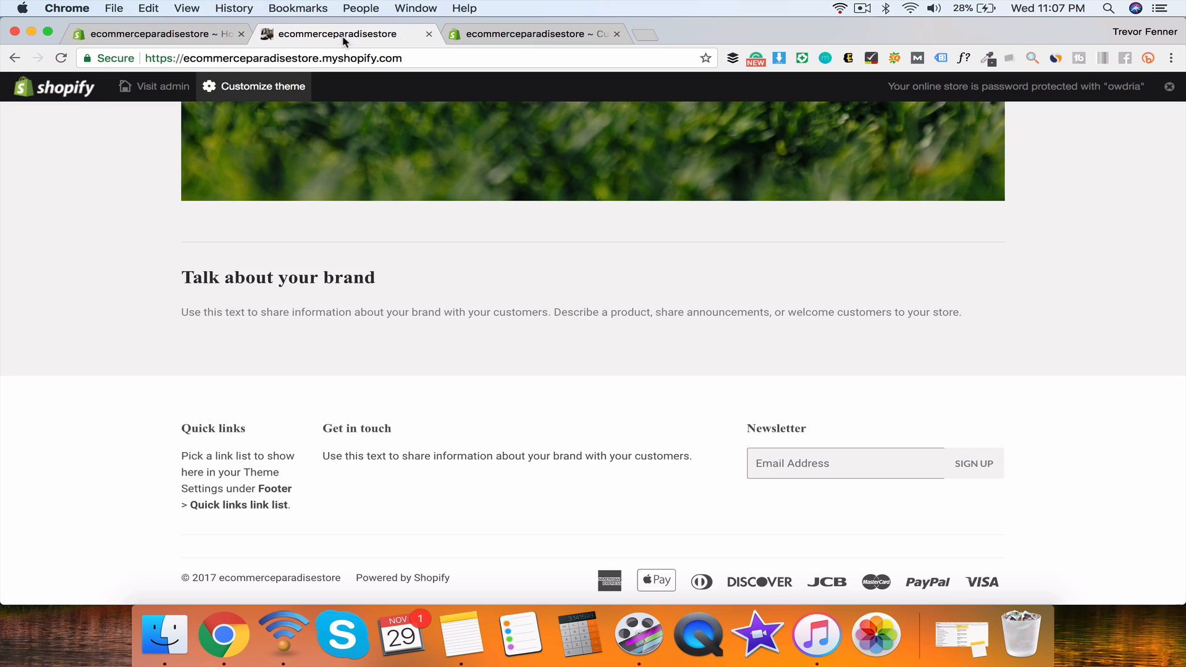
Step: Scroll the storefront homepage up to its city-street hero slideshow image
{"action": "scroll", "coordinate": [383, 269], "scroll_direction": "up", "scroll_amount": 5}
{"action": "scroll", "coordinate": [383, 269], "scroll_direction": "up", "scroll_amount": 10}
{"action": "scroll", "coordinate": [748, 383], "scroll_direction": "down", "scroll_amount": 5}
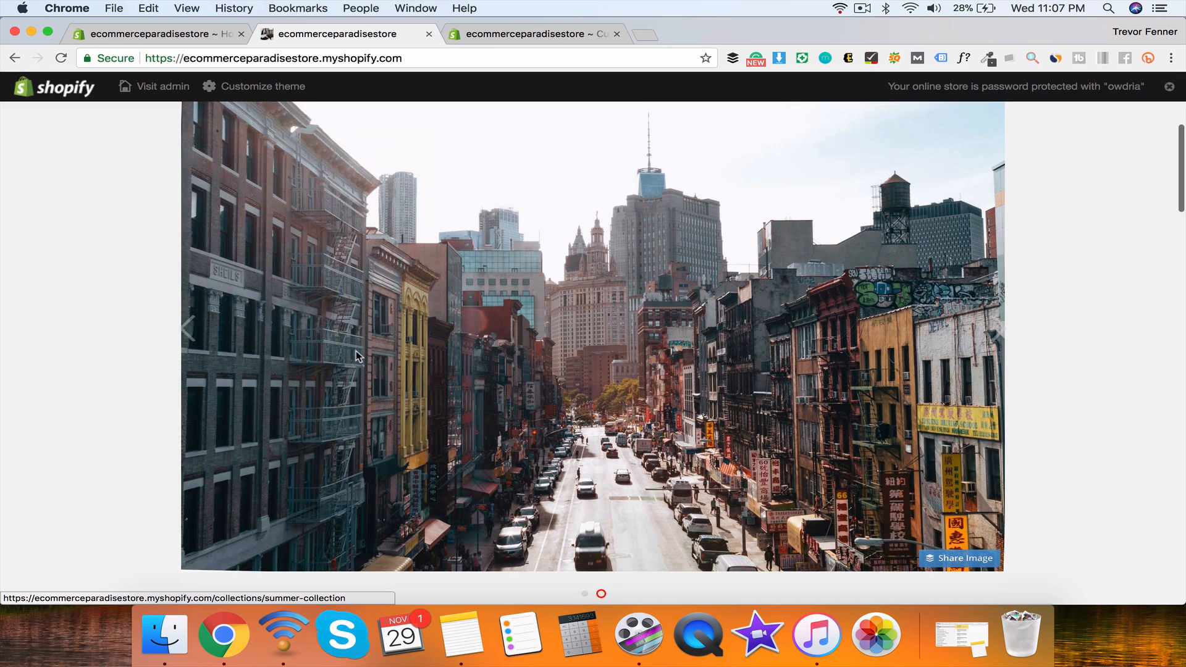
{"action": "scroll", "coordinate": [1100, 455], "scroll_direction": "up", "scroll_amount": 1}
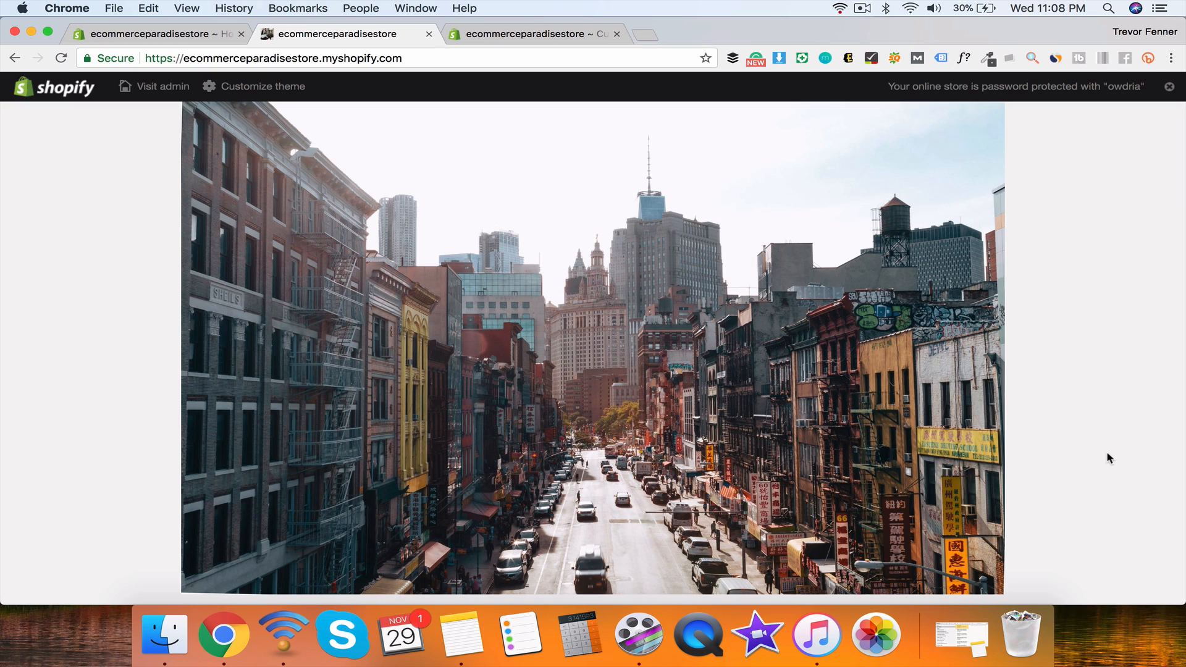
{"action": "mouse_move", "coordinate": [983, 425]}
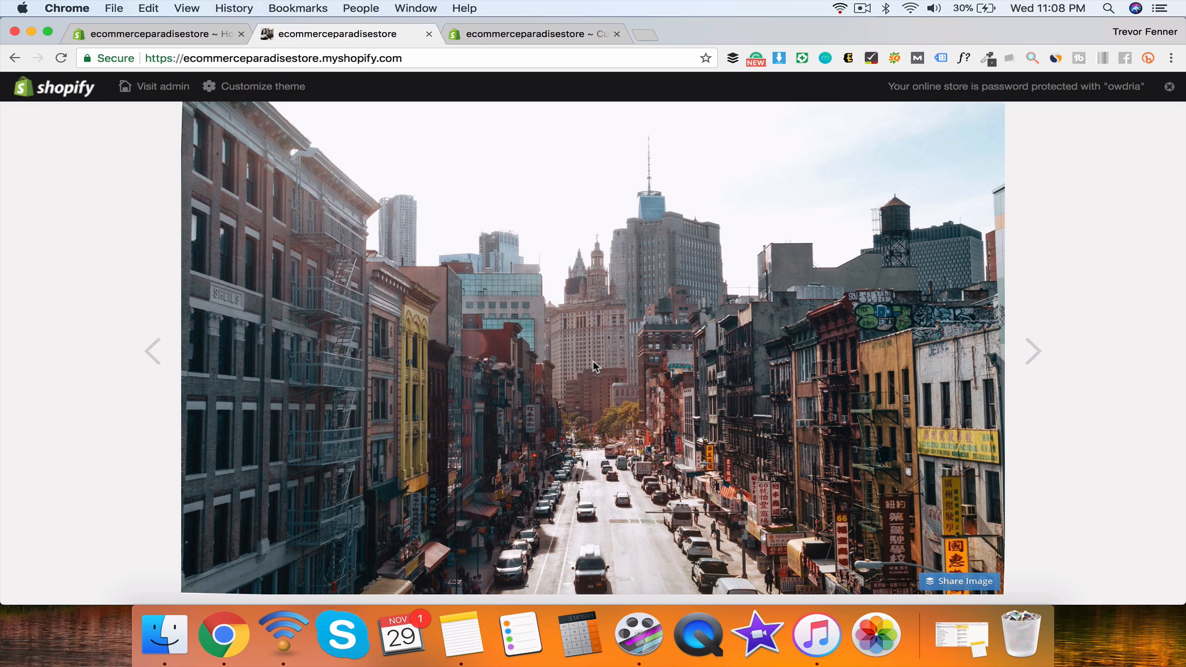
{"action": "left_click", "coordinate": [865, 8]}
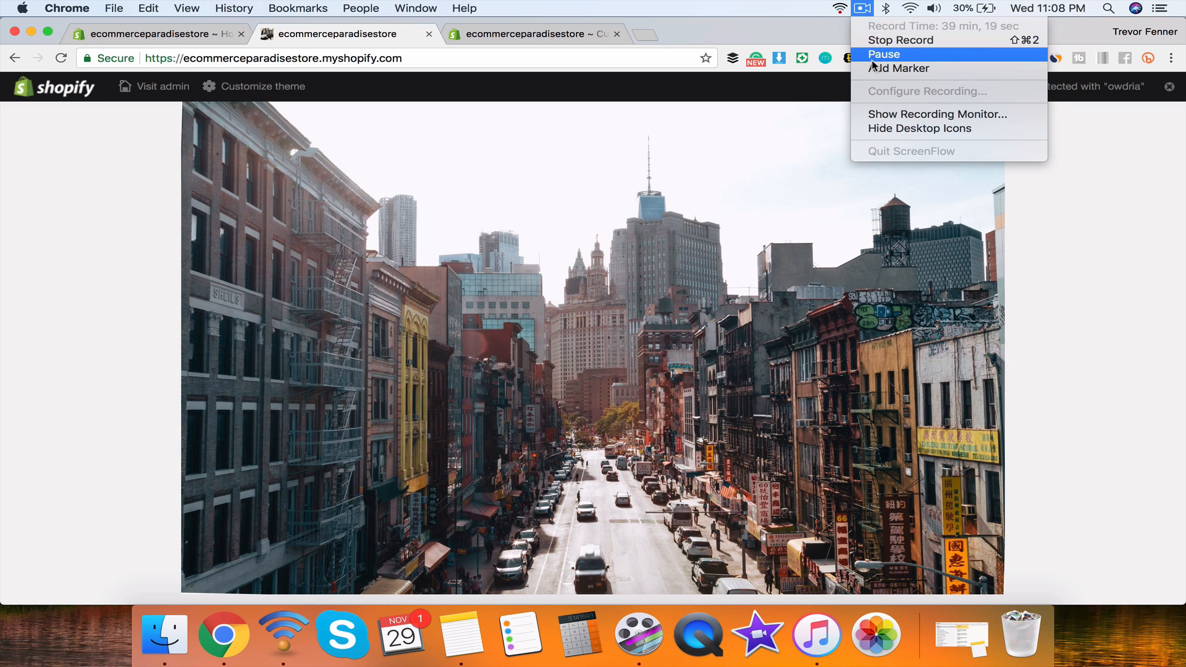